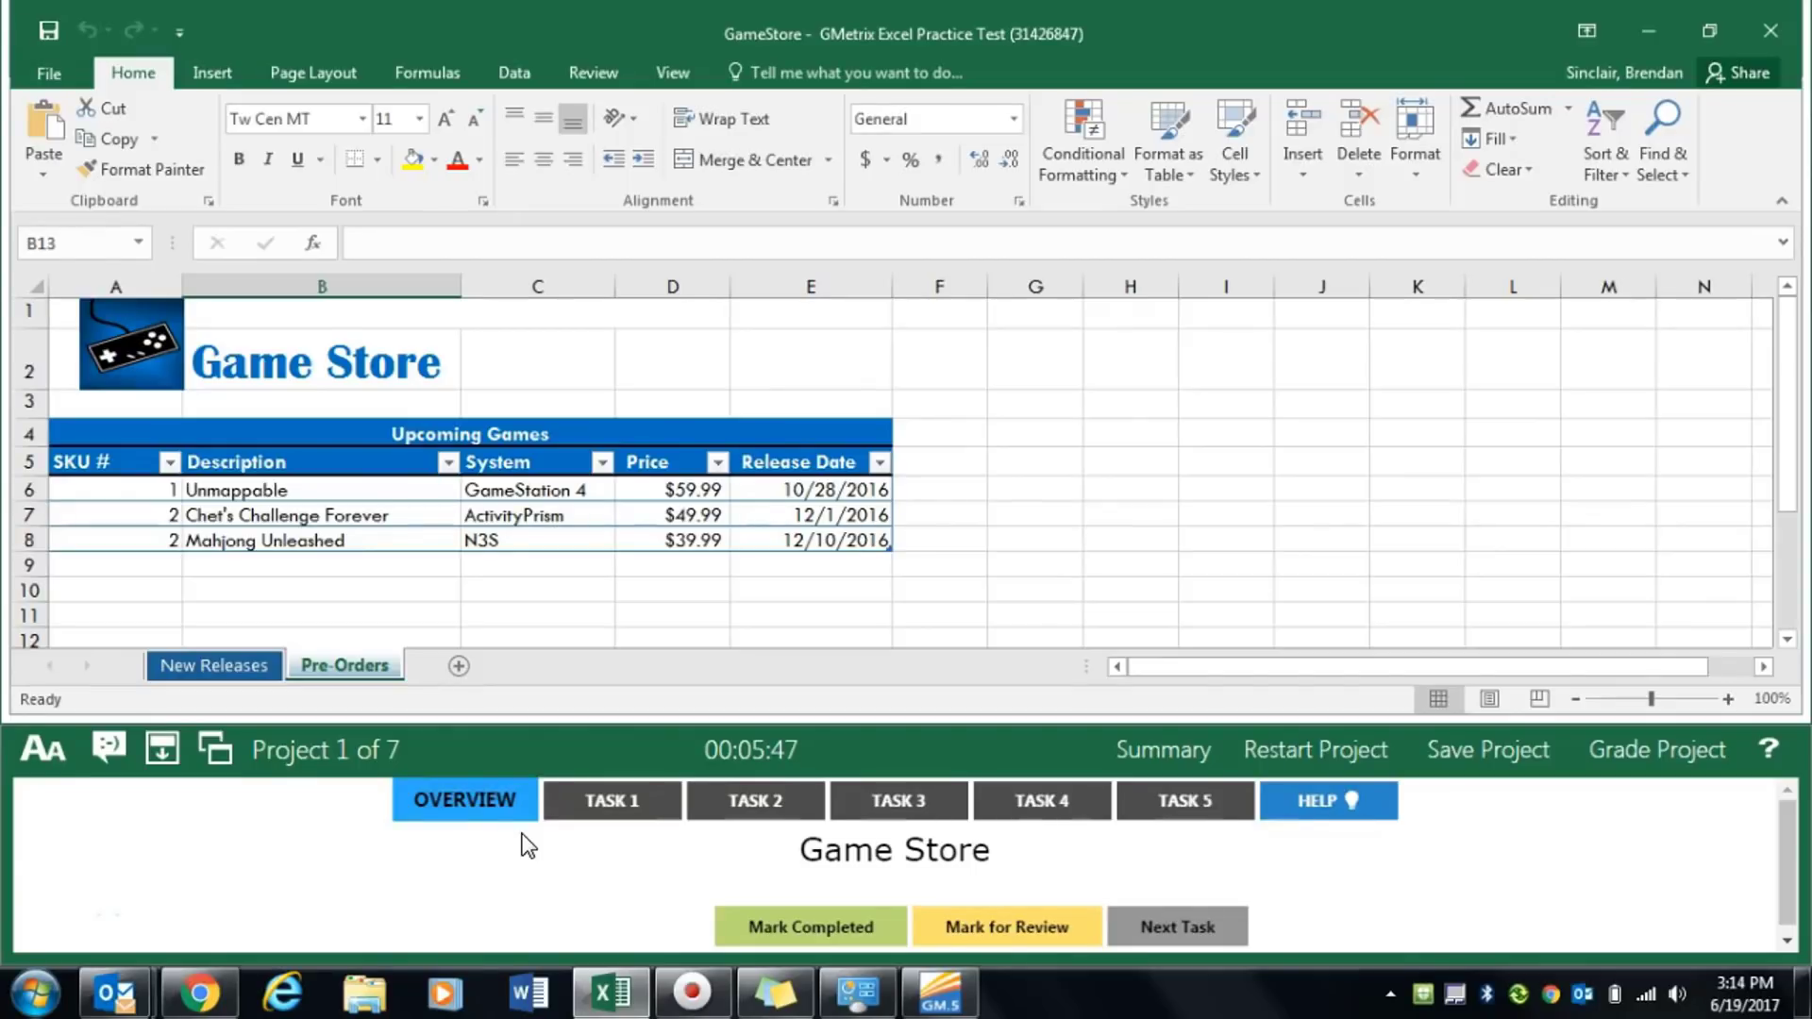
# For Task 1, delete the NewestTitles named range on the New Releases worksheet, shifting cells left, and mark the task completed
pyautogui.click(580, 810)
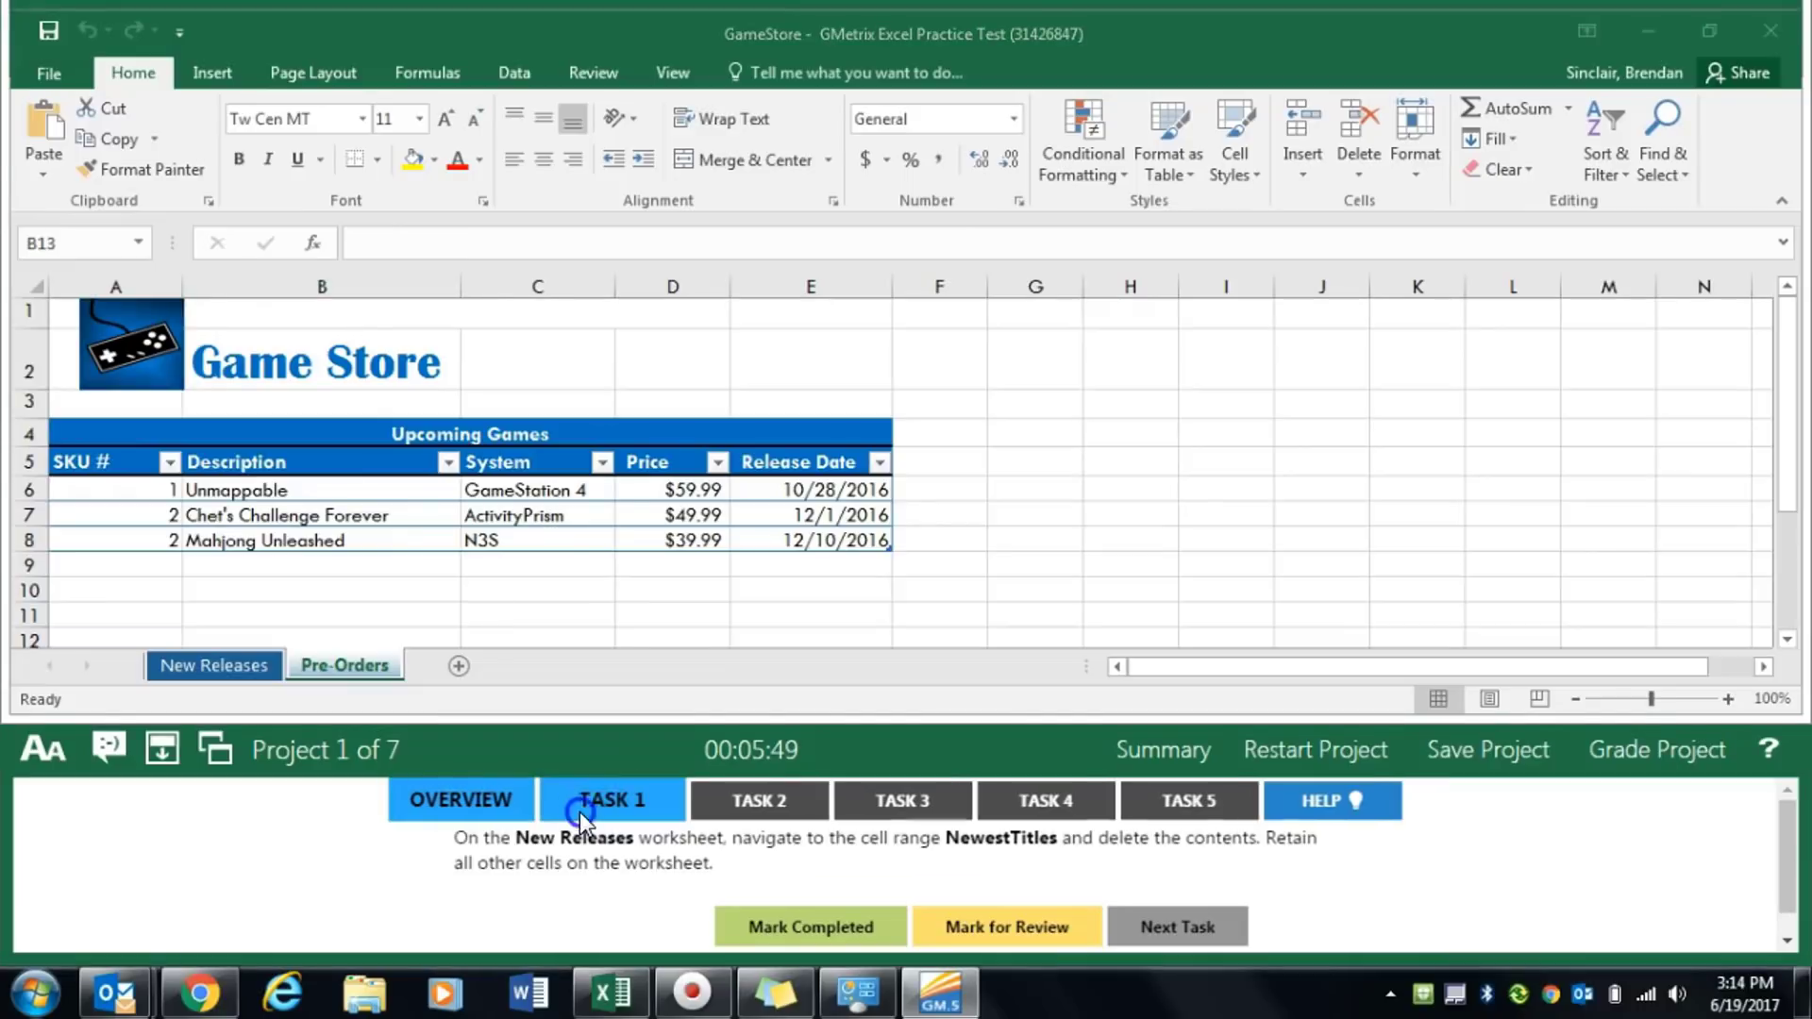
pyautogui.click(229, 672)
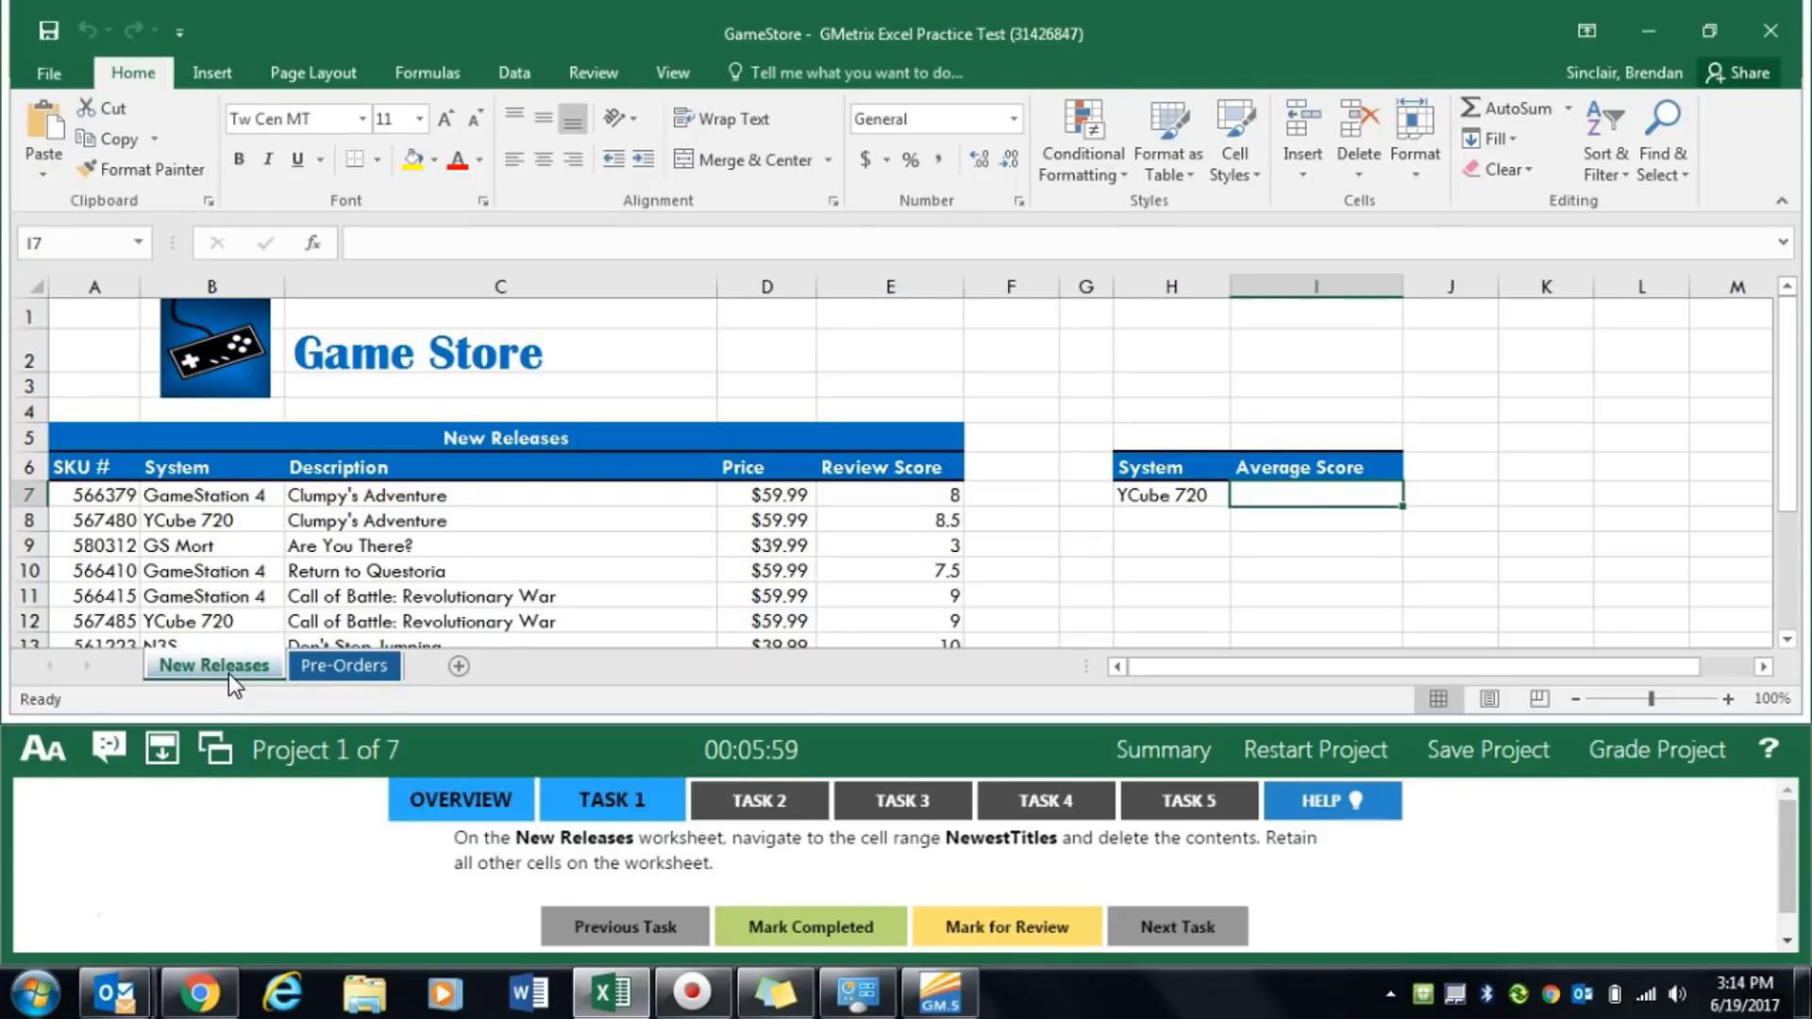
pyautogui.click(230, 670)
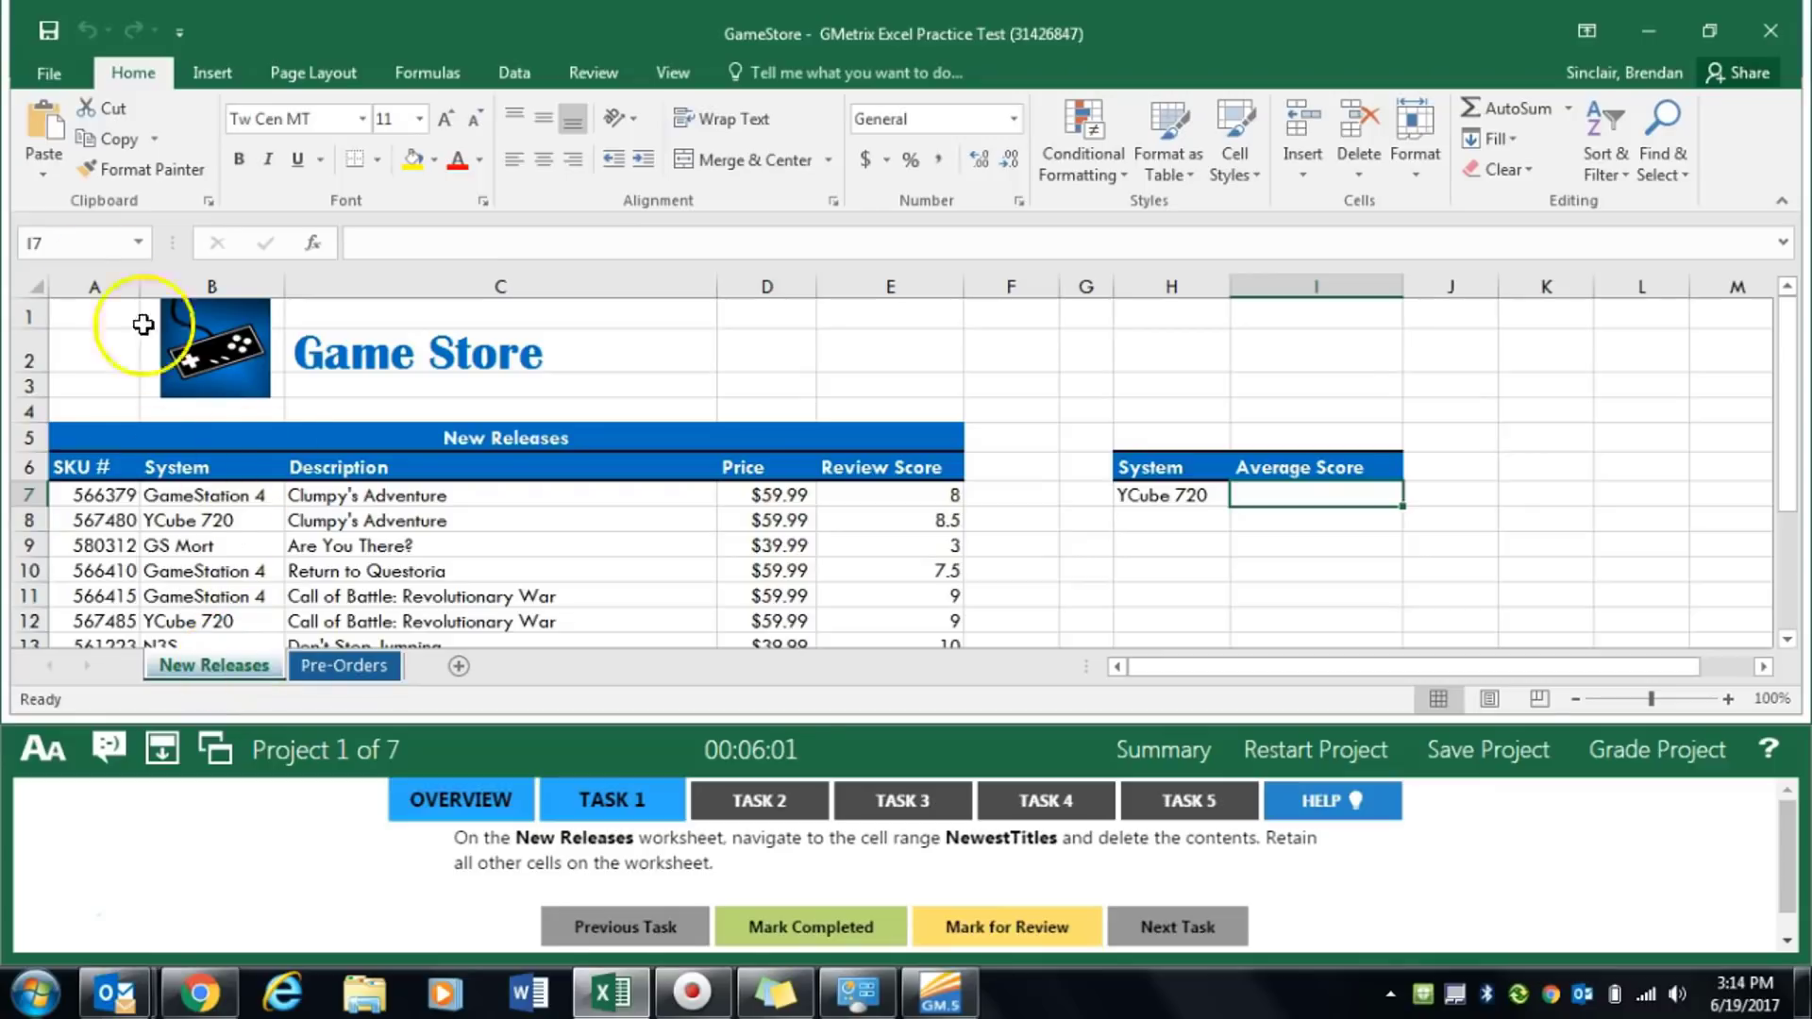
pyautogui.click(139, 243)
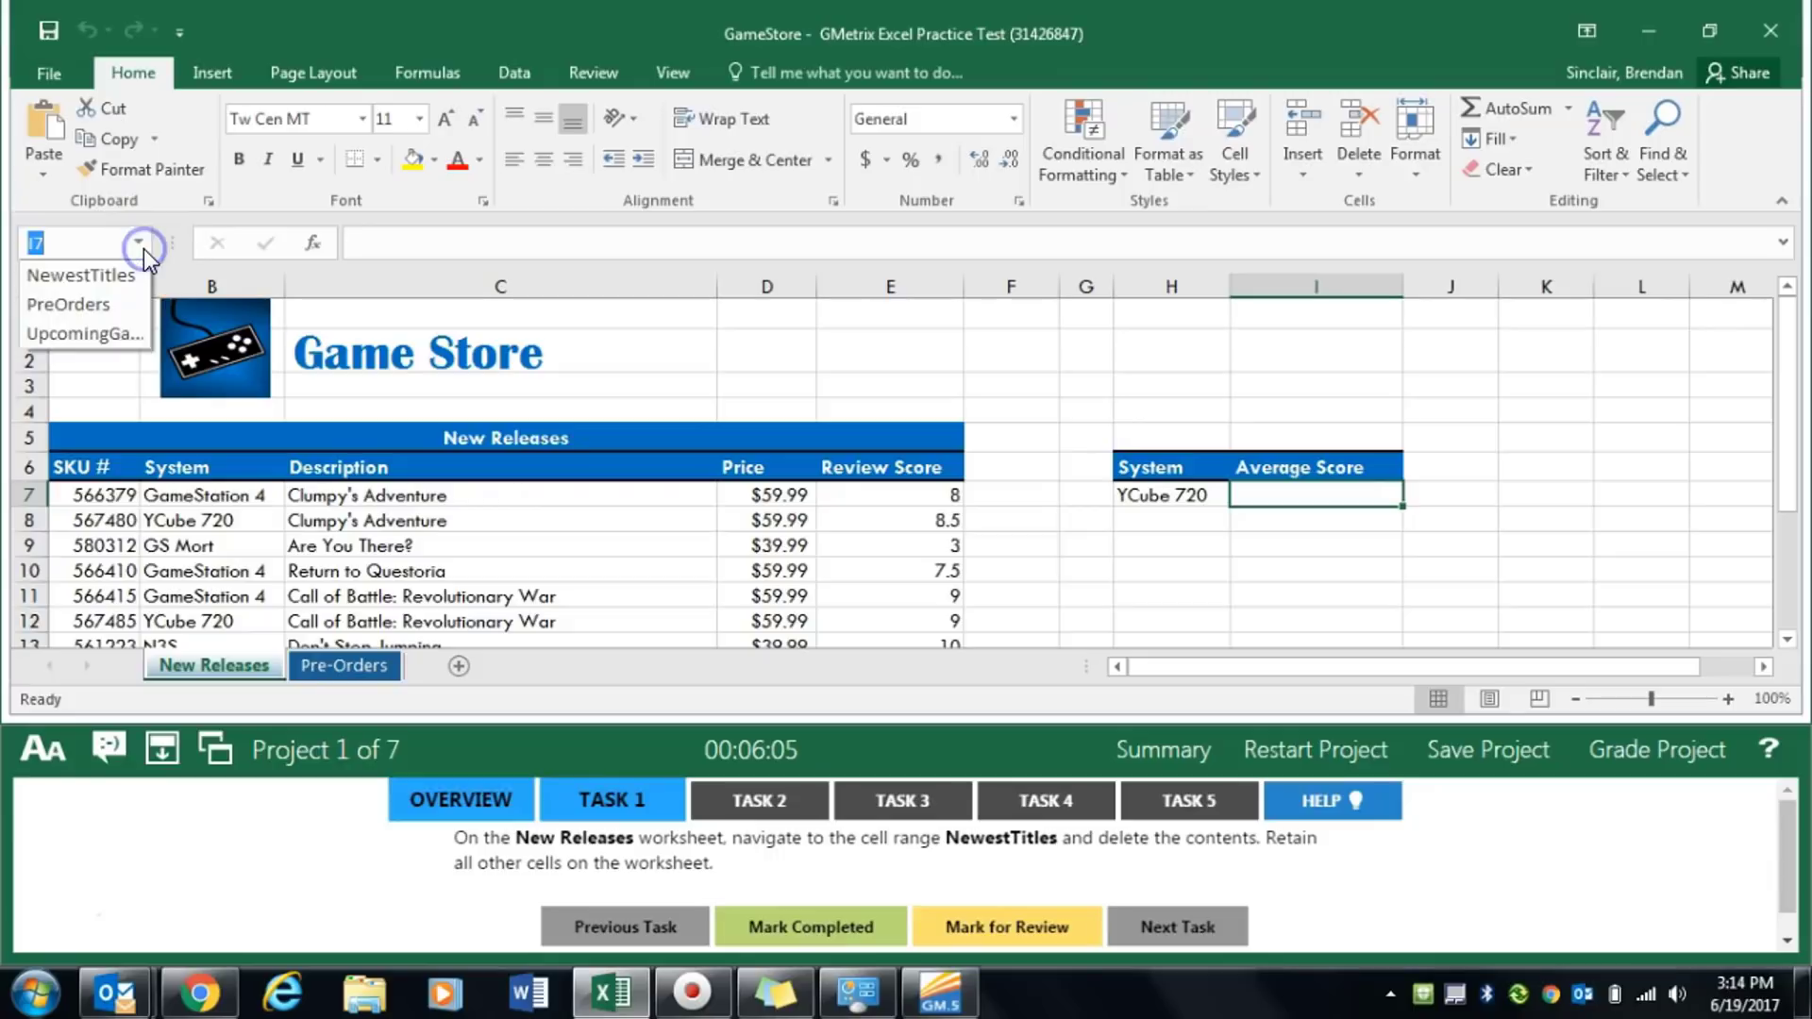
pyautogui.click(138, 279)
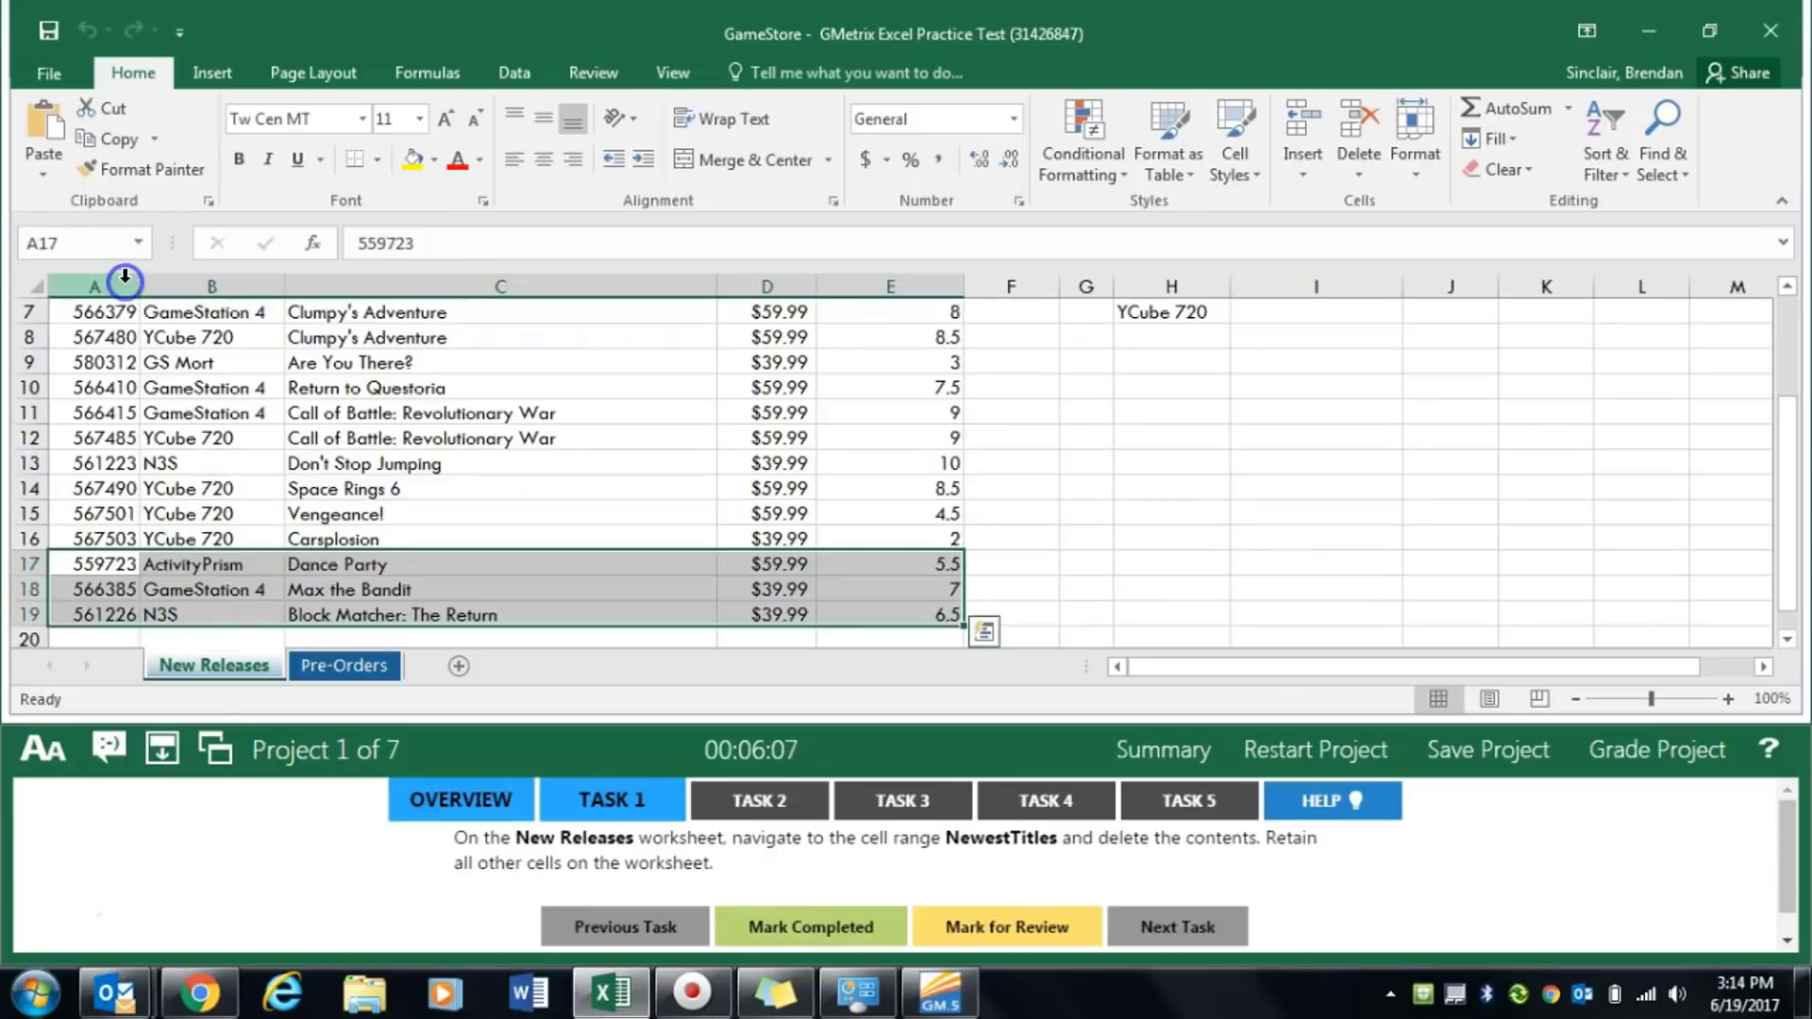
pyautogui.rightClick(388, 593)
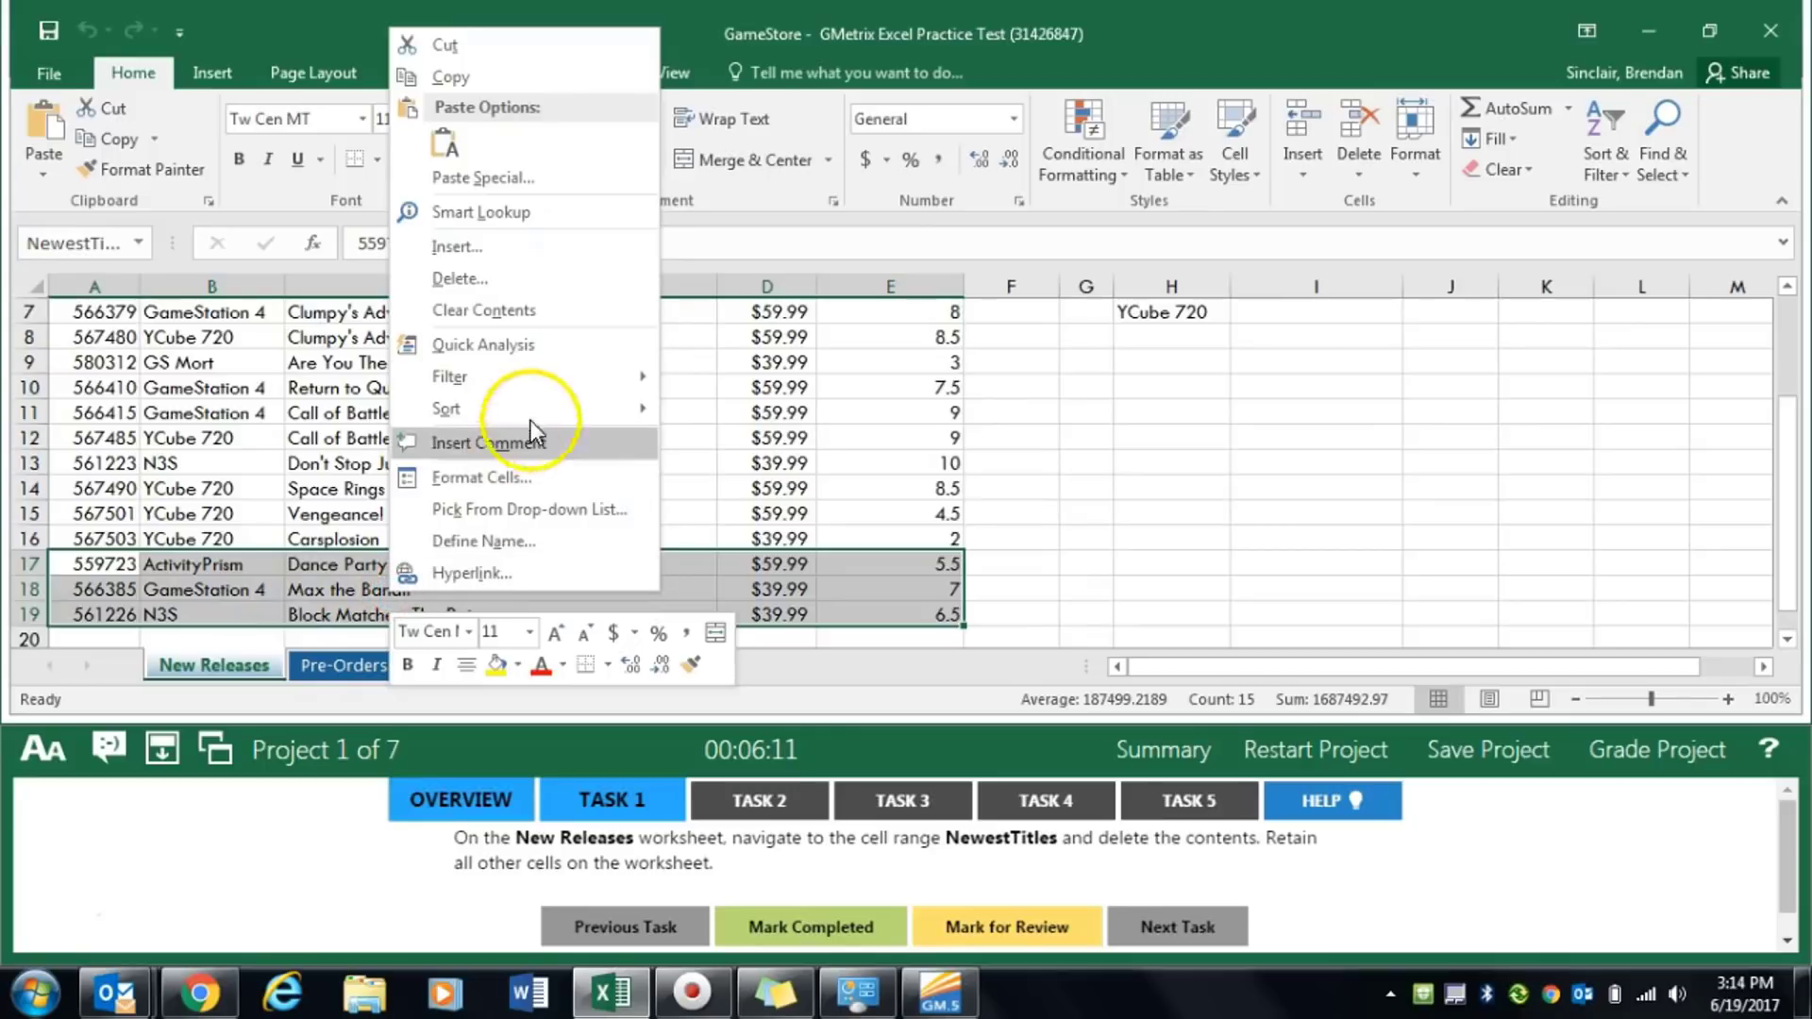
pyautogui.click(534, 283)
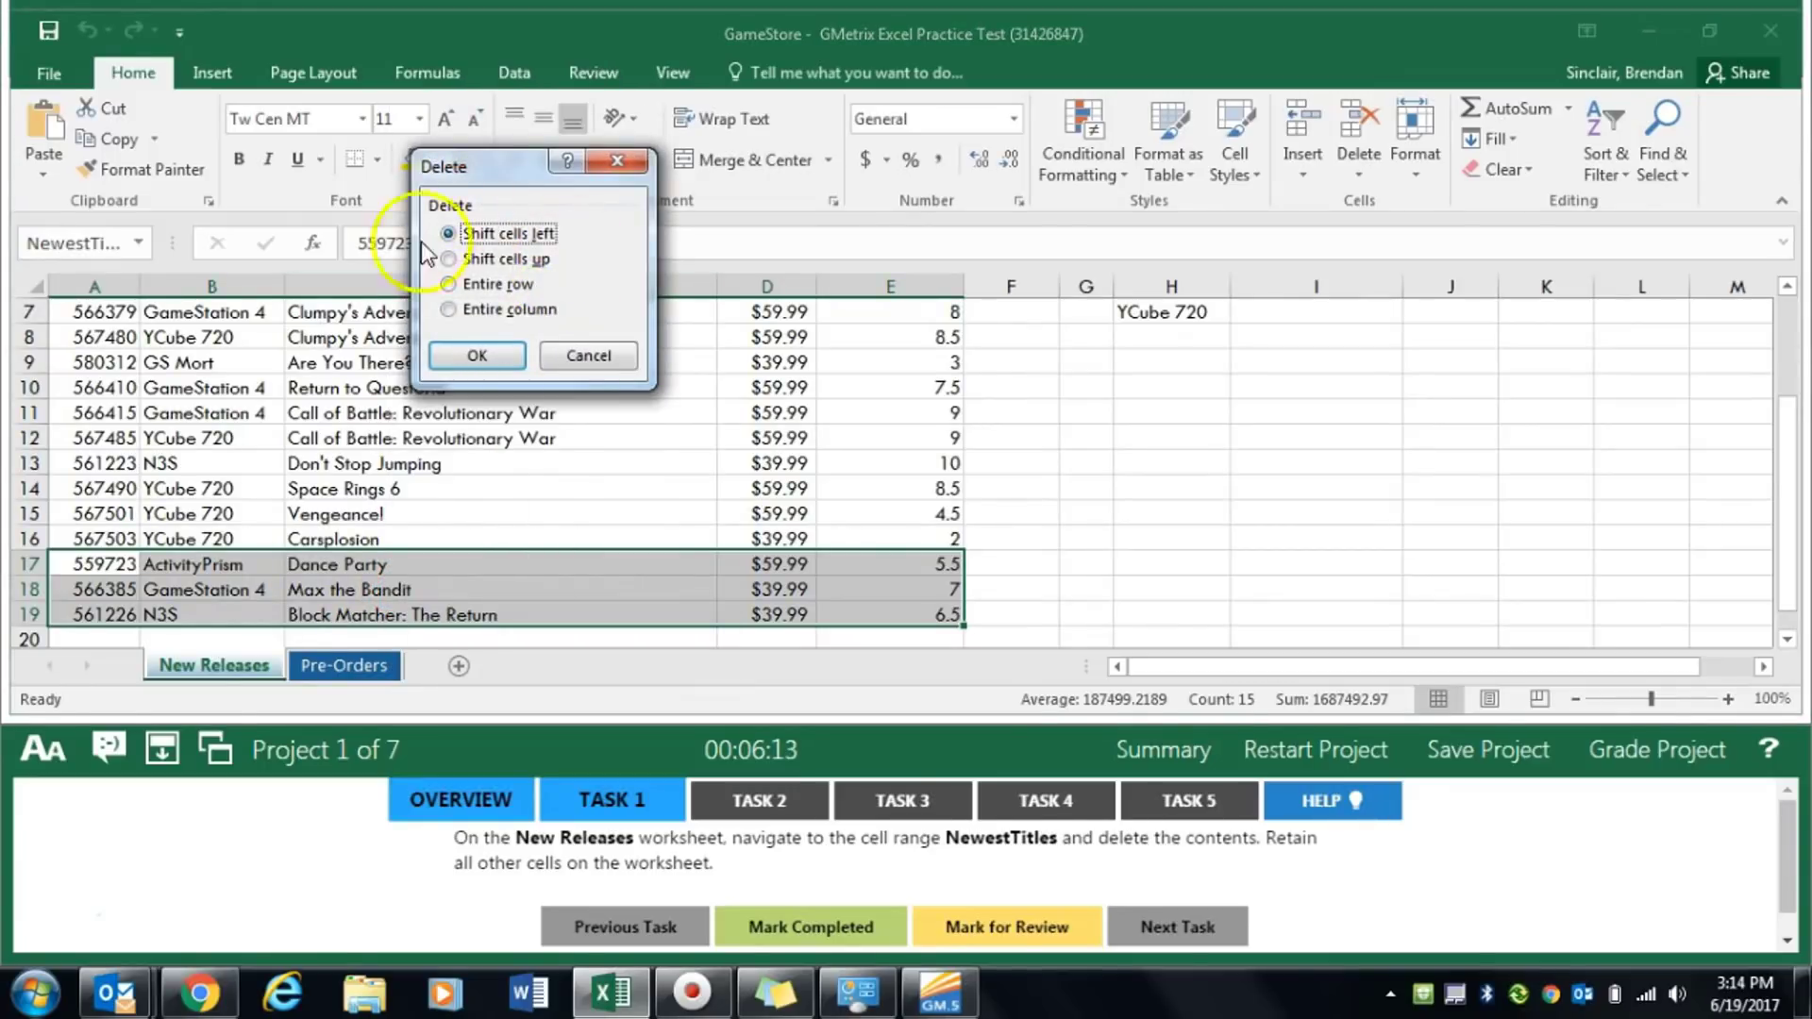
pyautogui.click(477, 355)
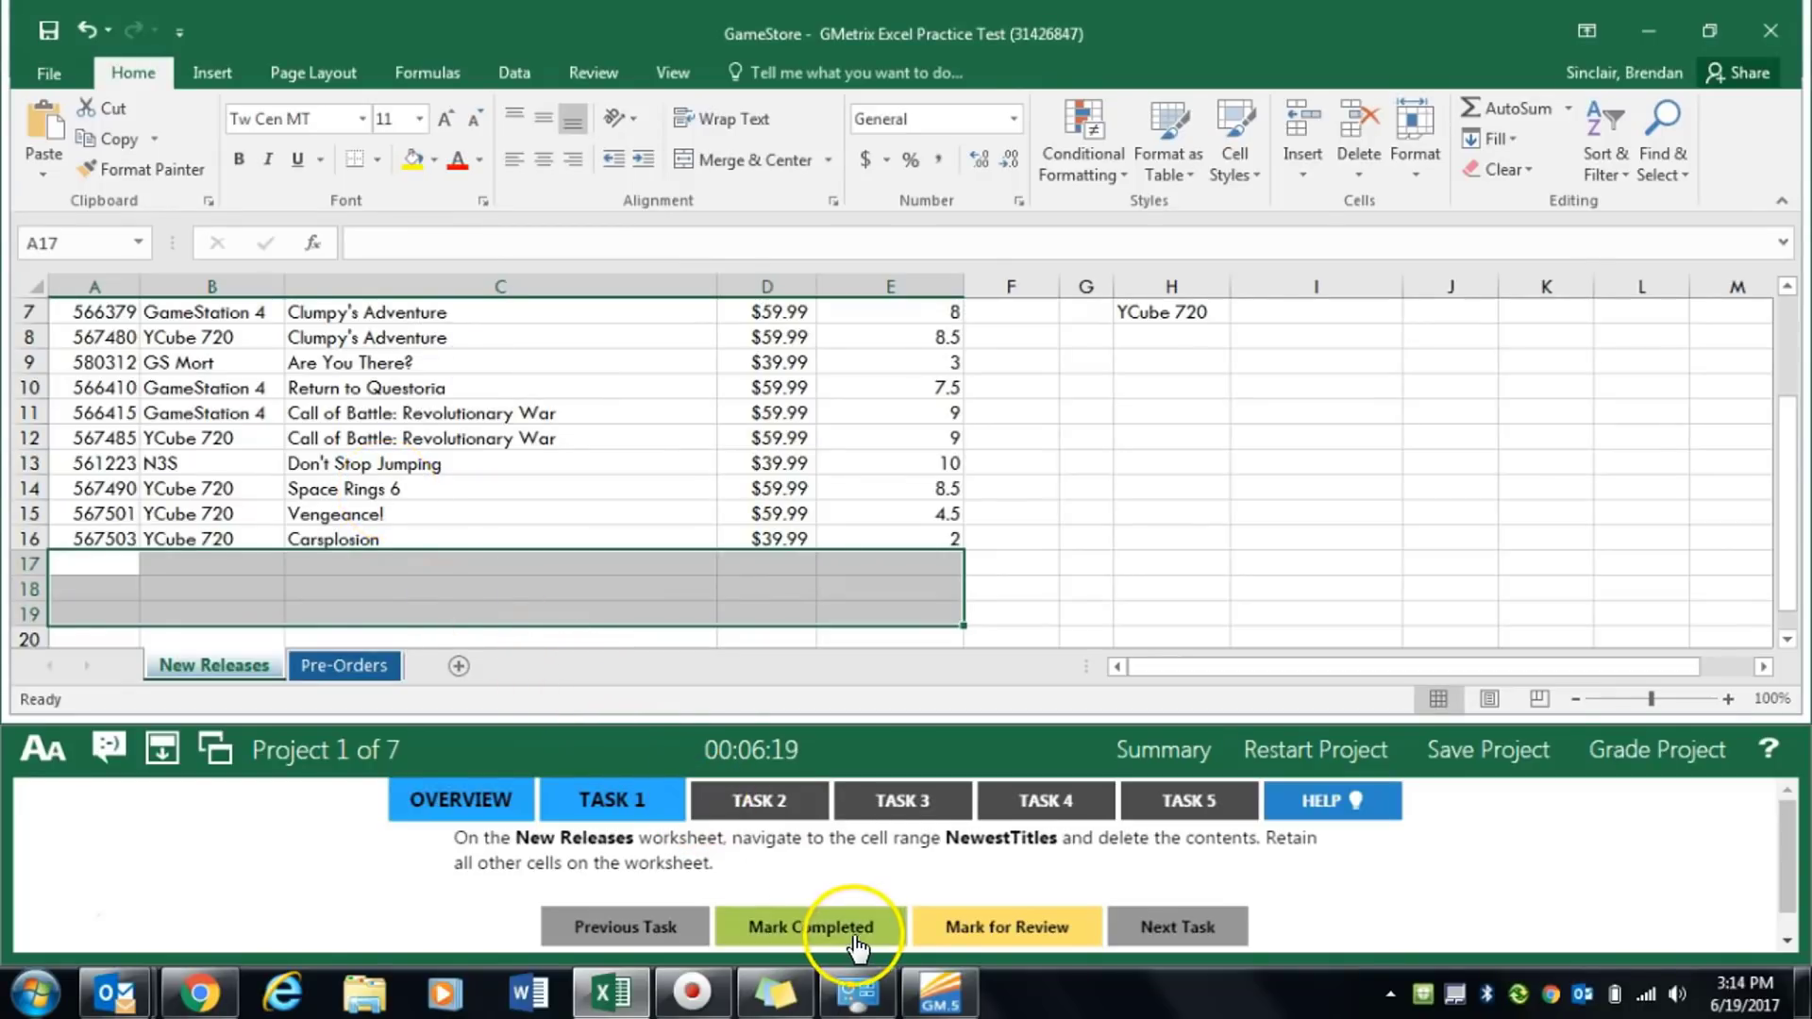
pyautogui.click(807, 929)
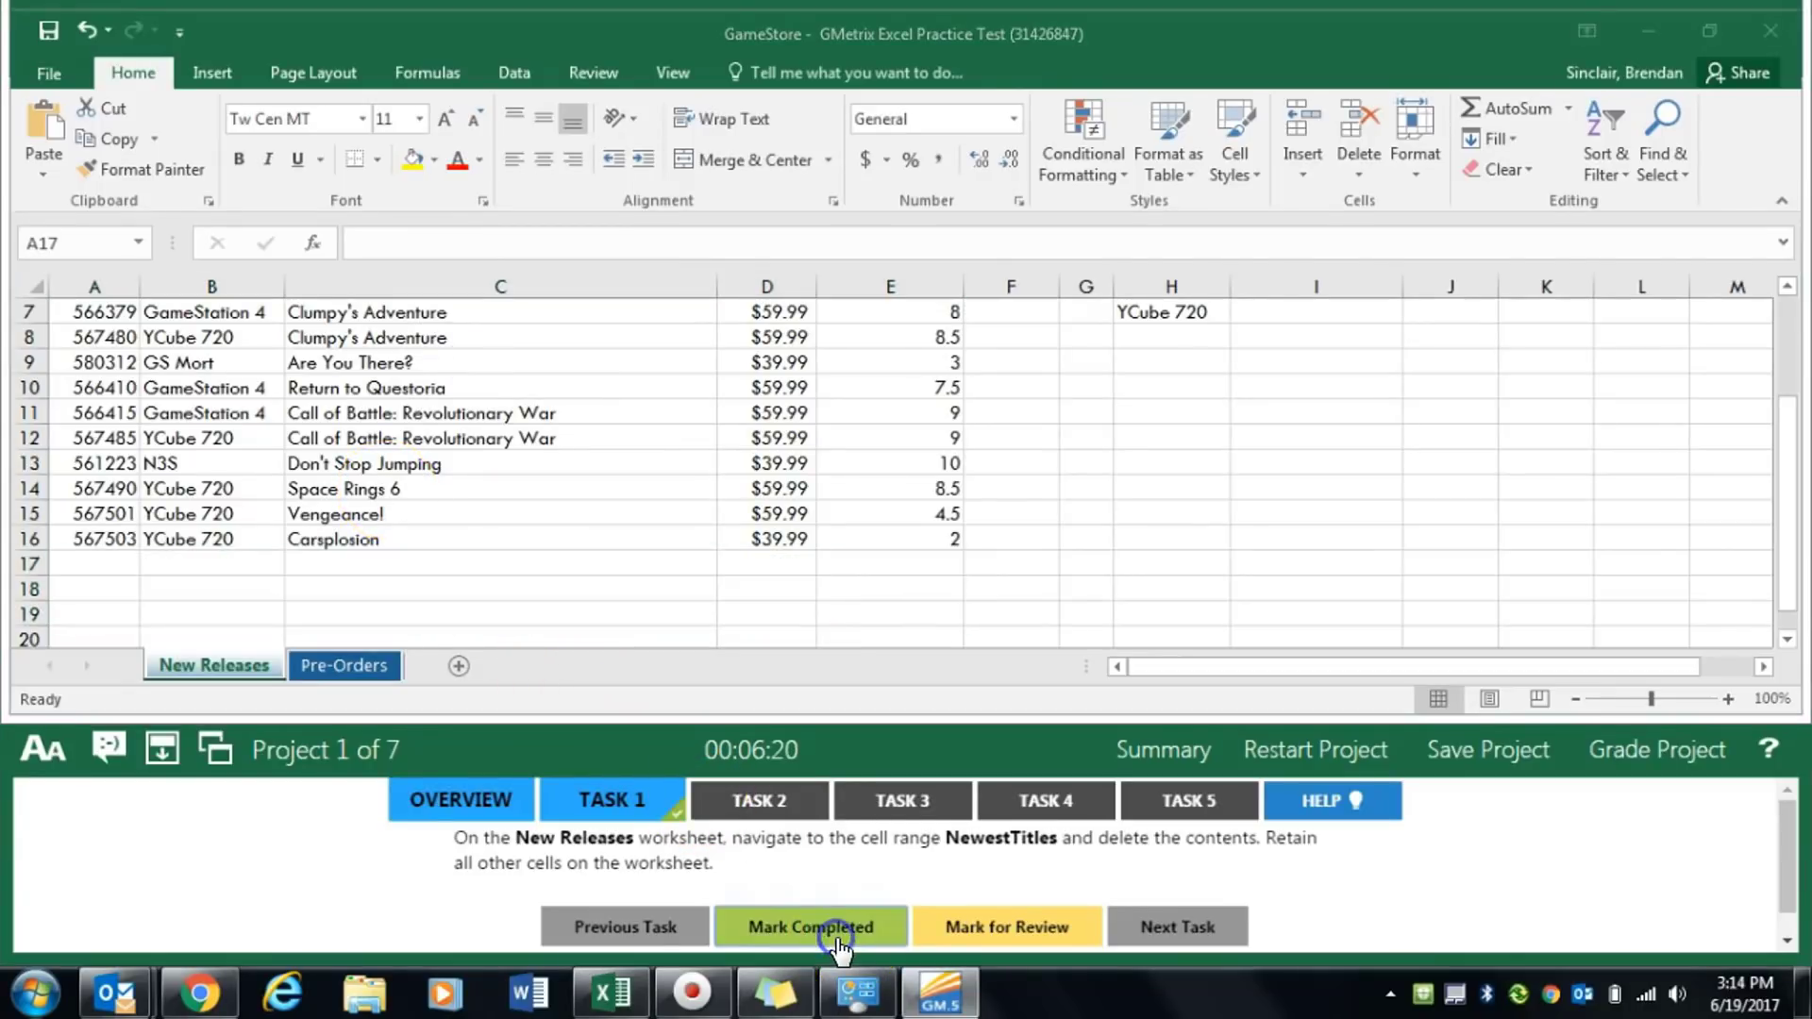
# For Task 2, set the height of row 2 on the New Releases worksheet to 34.5 and mark the task completed
pyautogui.click(751, 798)
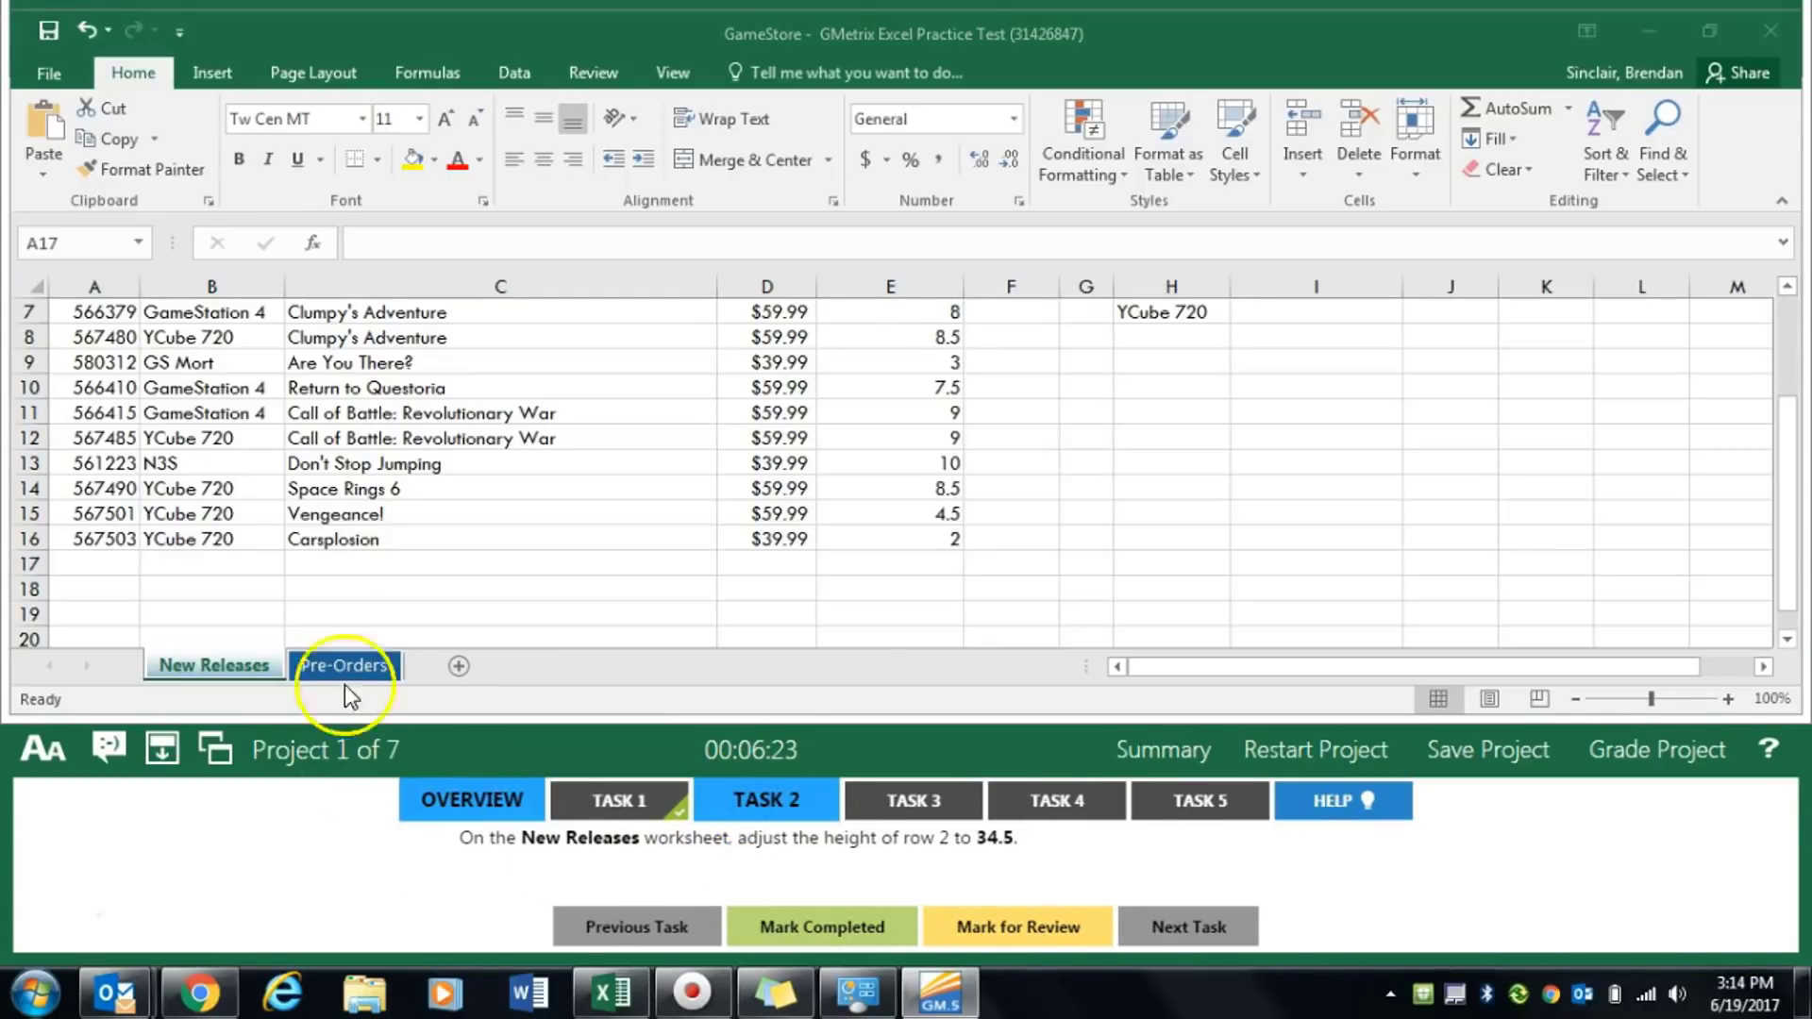
pyautogui.scroll(2, 330, 512)
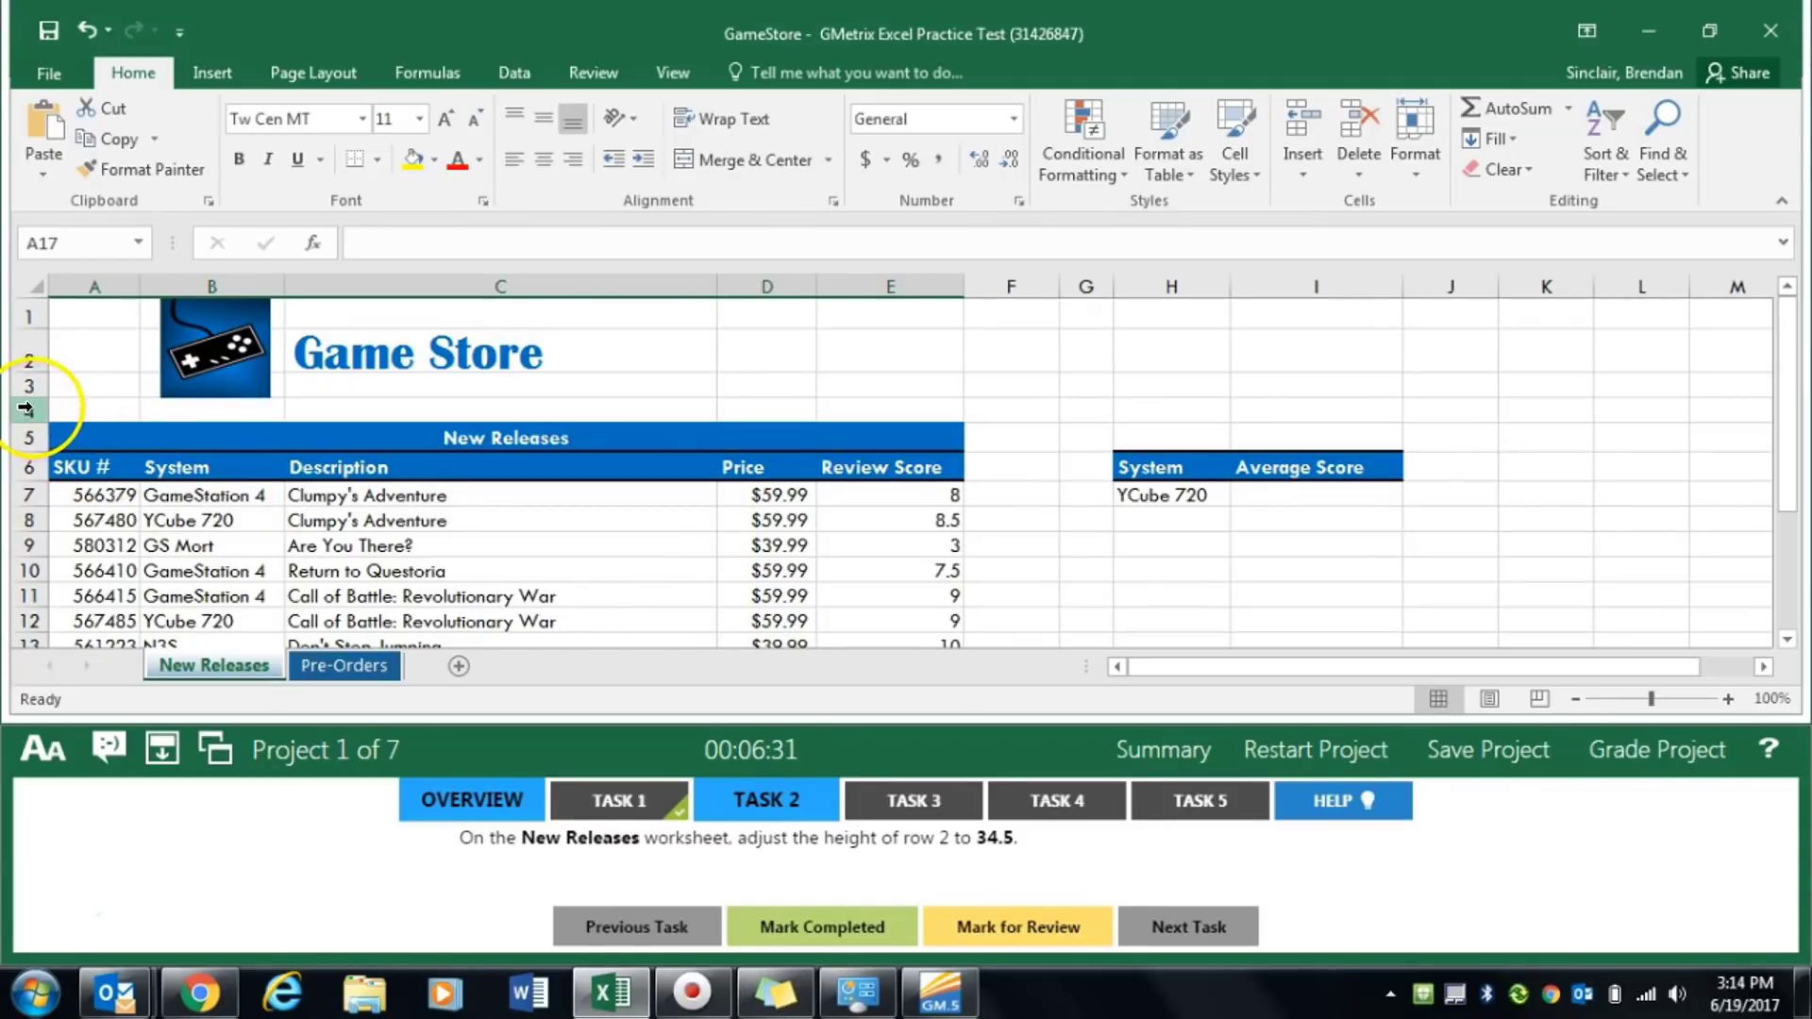
pyautogui.moveTo(32, 372)
pyautogui.mouseDown()
pyautogui.moveTo(32, 416)
pyautogui.moveTo(35, 384)
pyautogui.mouseUp()
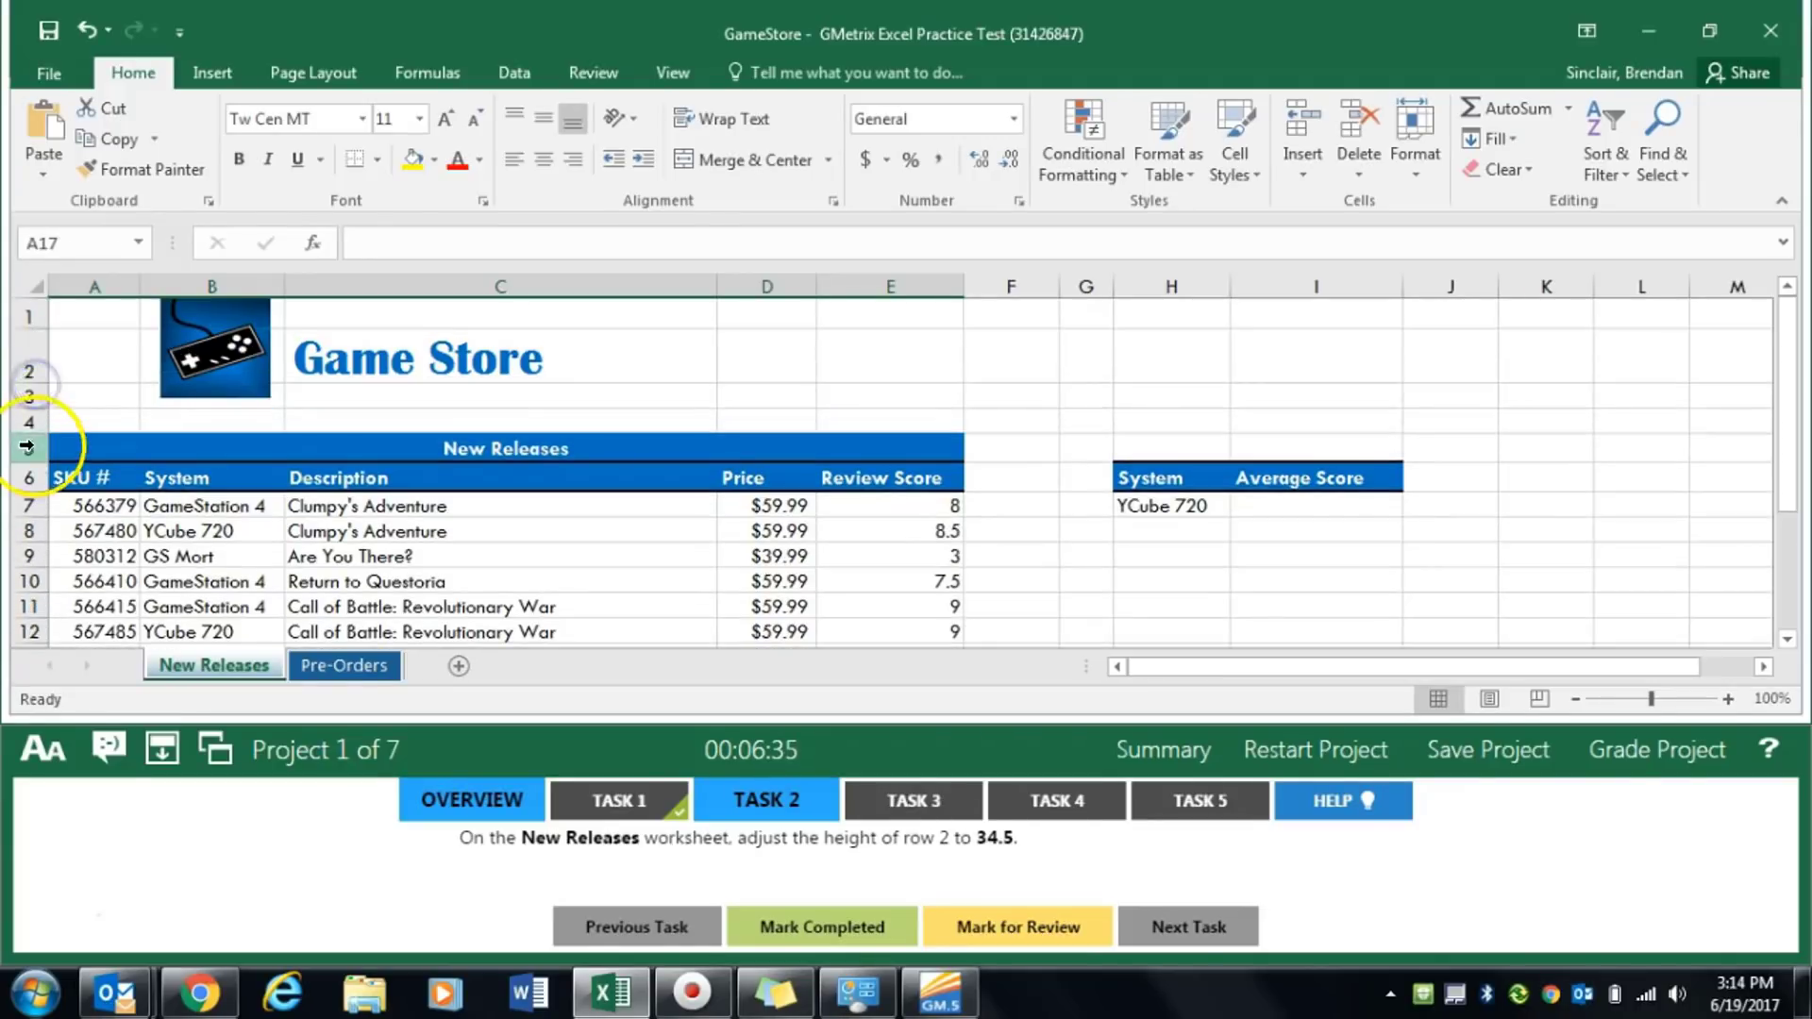
pyautogui.rightClick(38, 377)
pyautogui.click(179, 698)
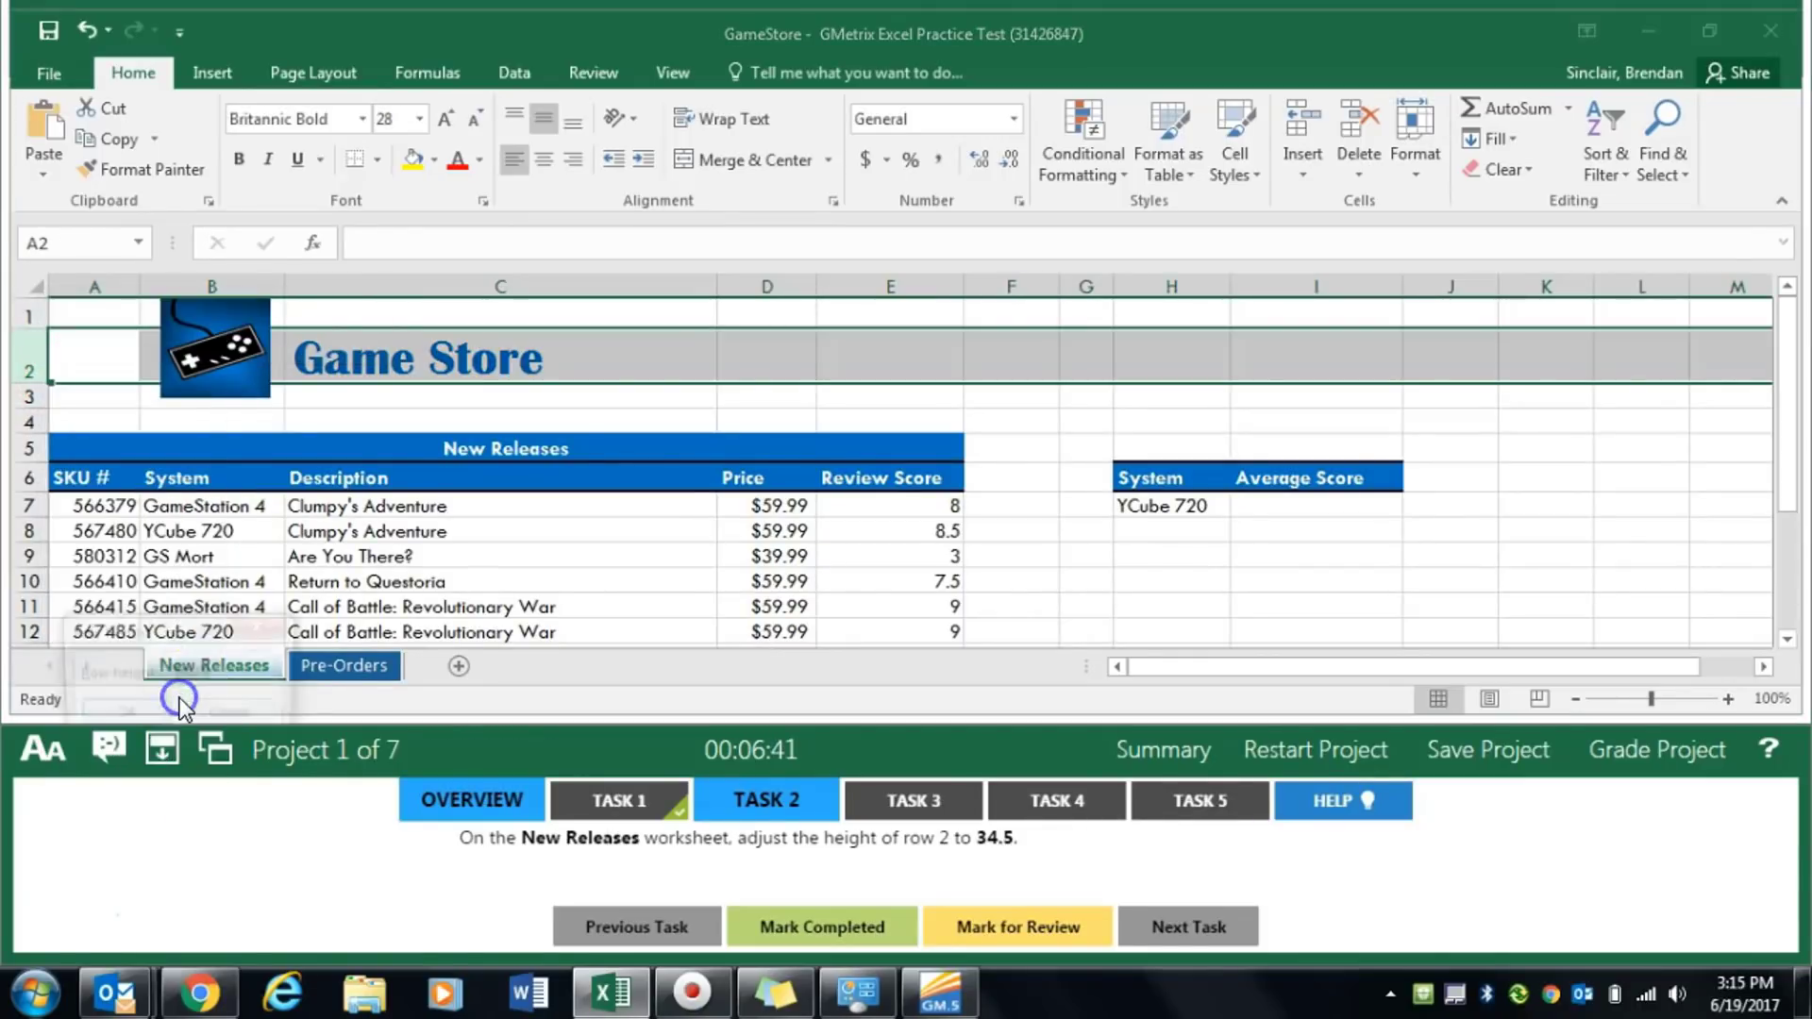
pyautogui.moveTo(174, 619); pyautogui.dragTo(426, 355)
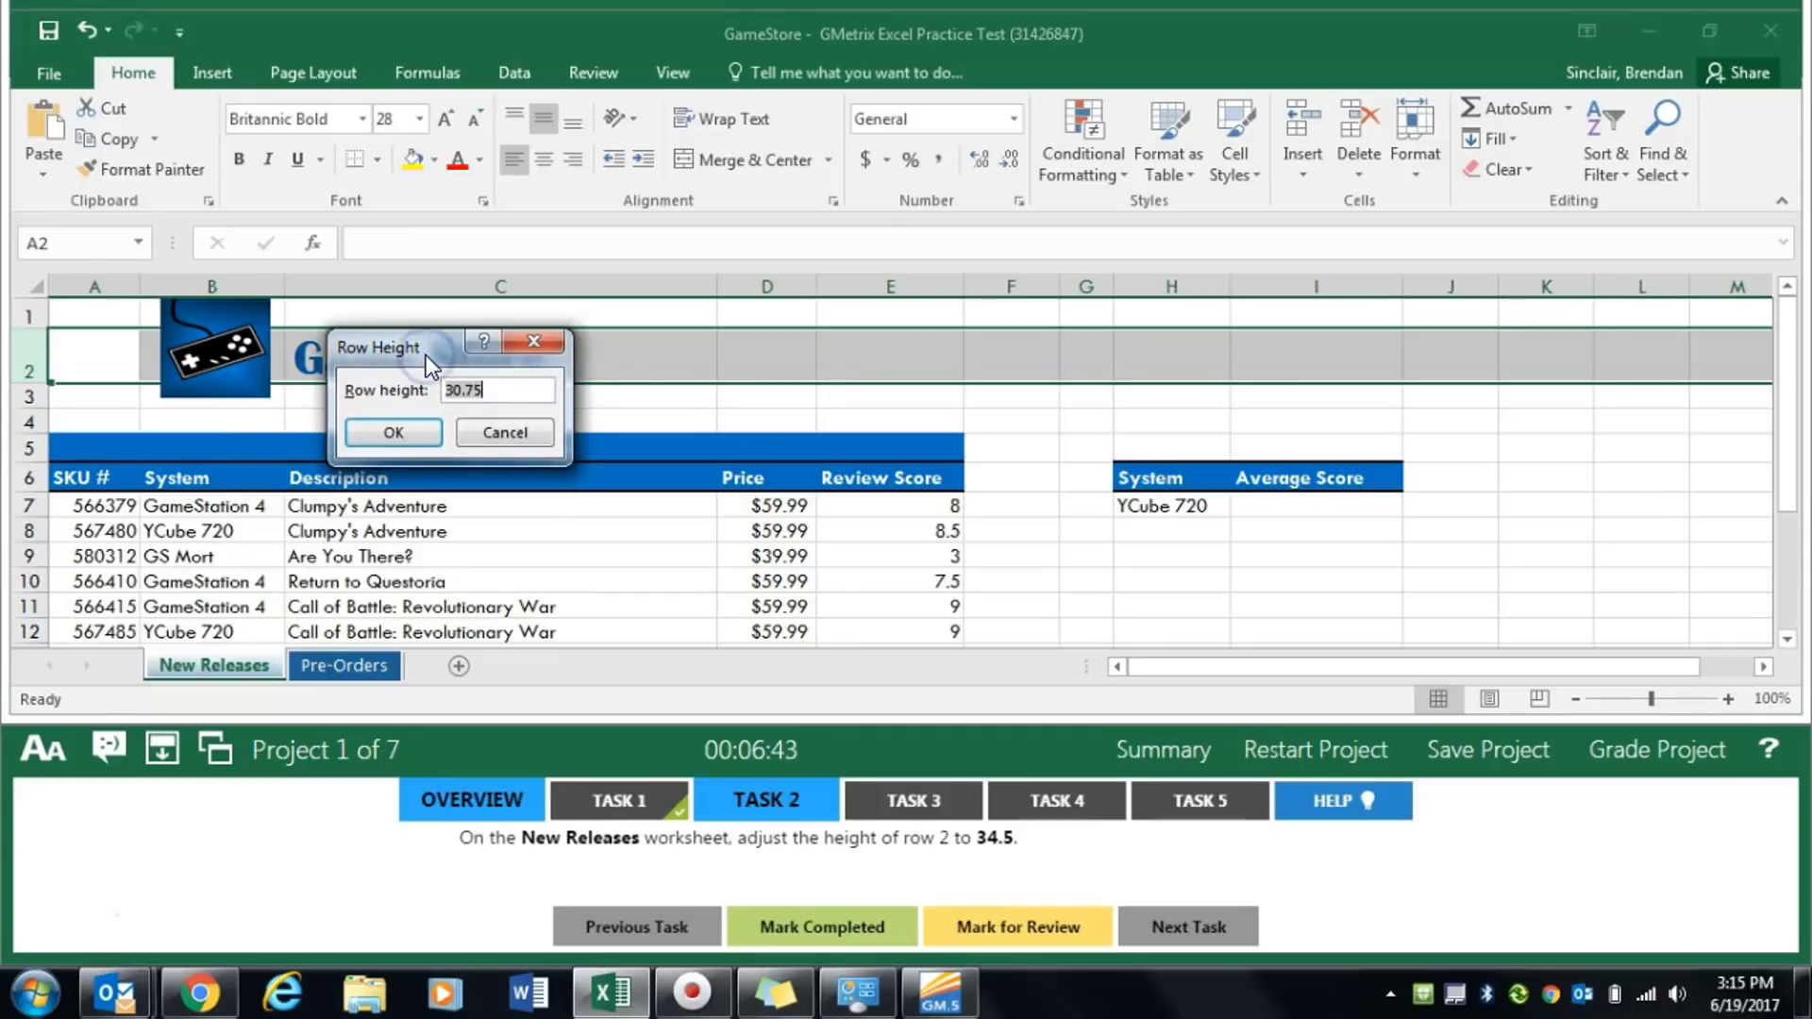
pyautogui.press('Return')
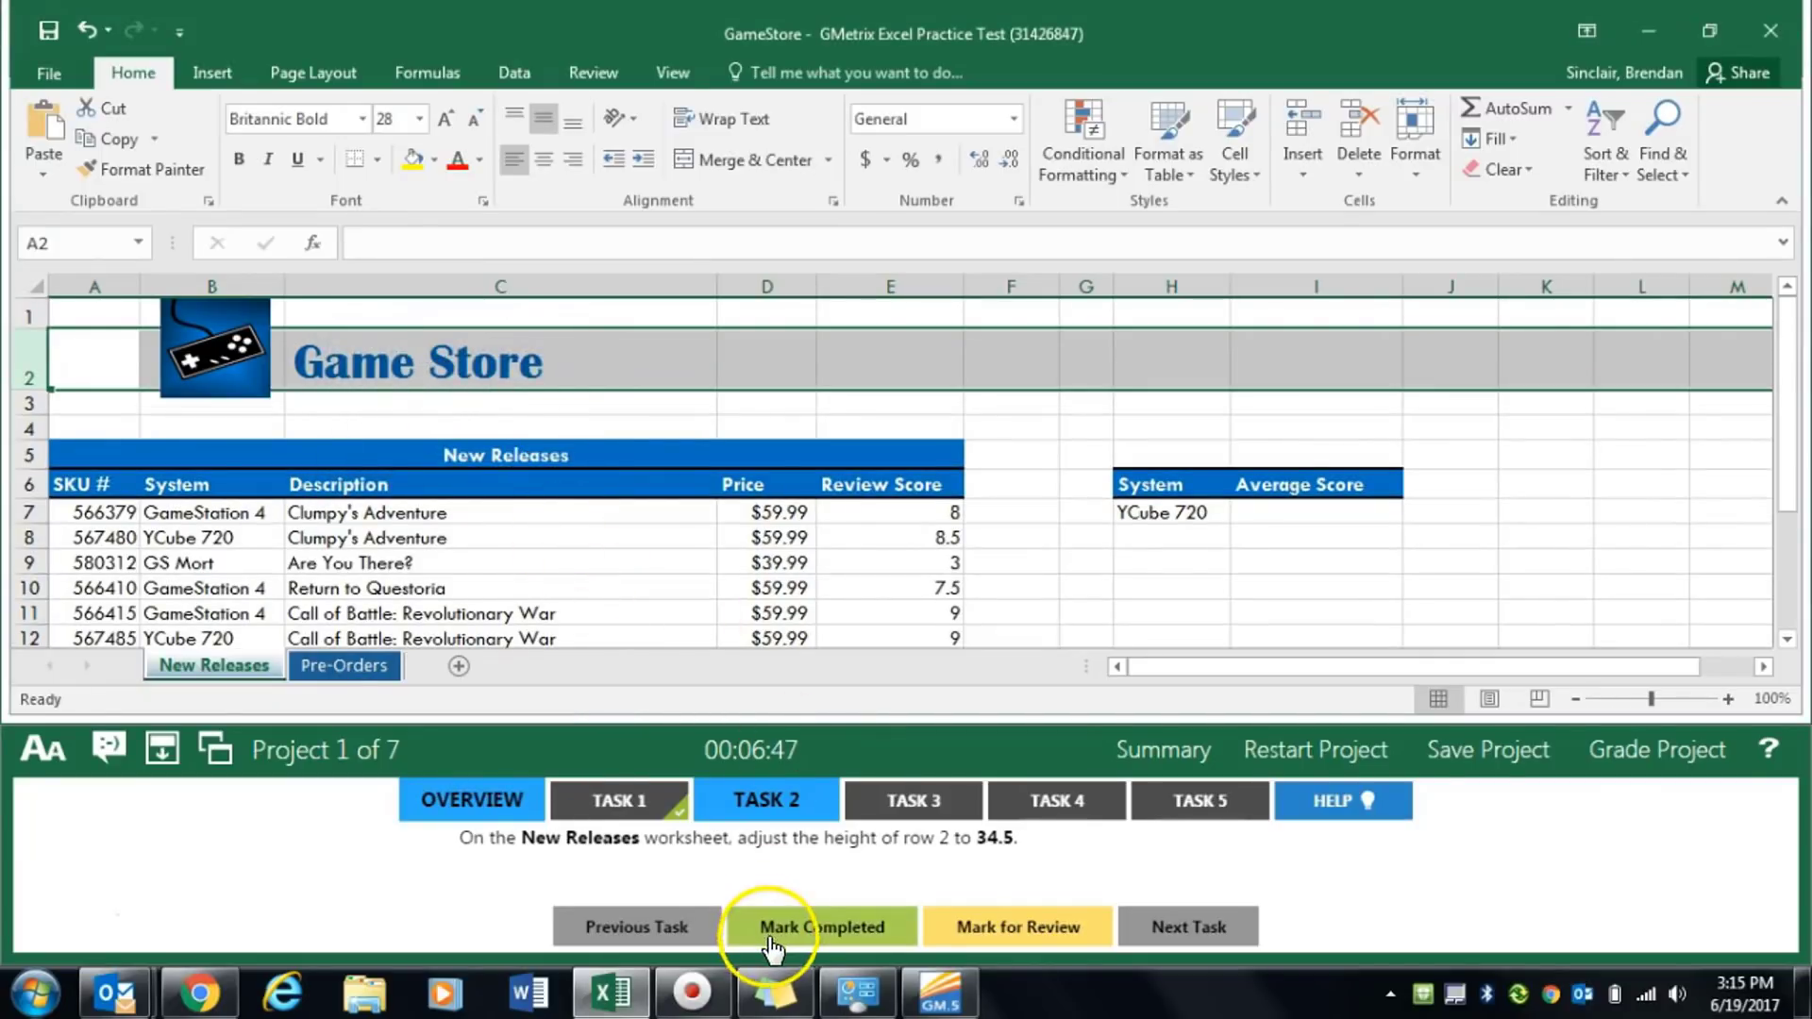
pyautogui.click(820, 927)
# Open Task 3 and insert the AVERAGEIF function in cell I7 of the New Releases worksheet
pyautogui.click(882, 804)
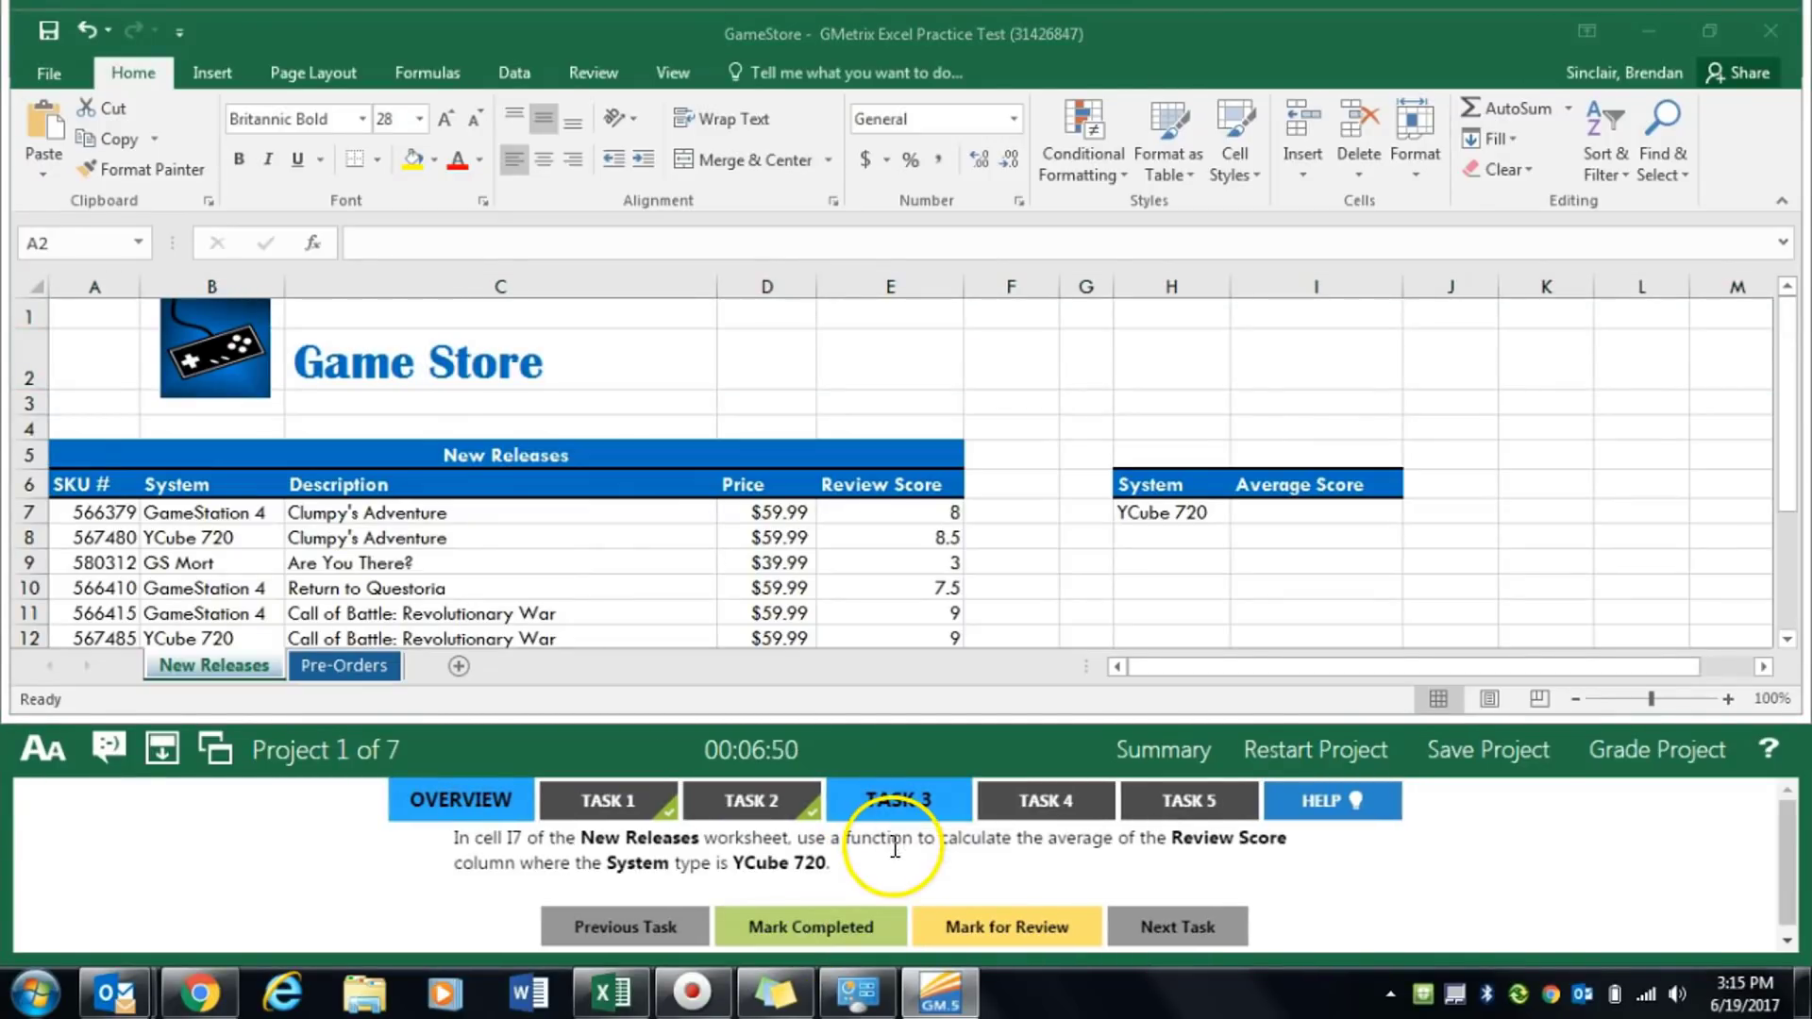
pyautogui.click(1346, 525)
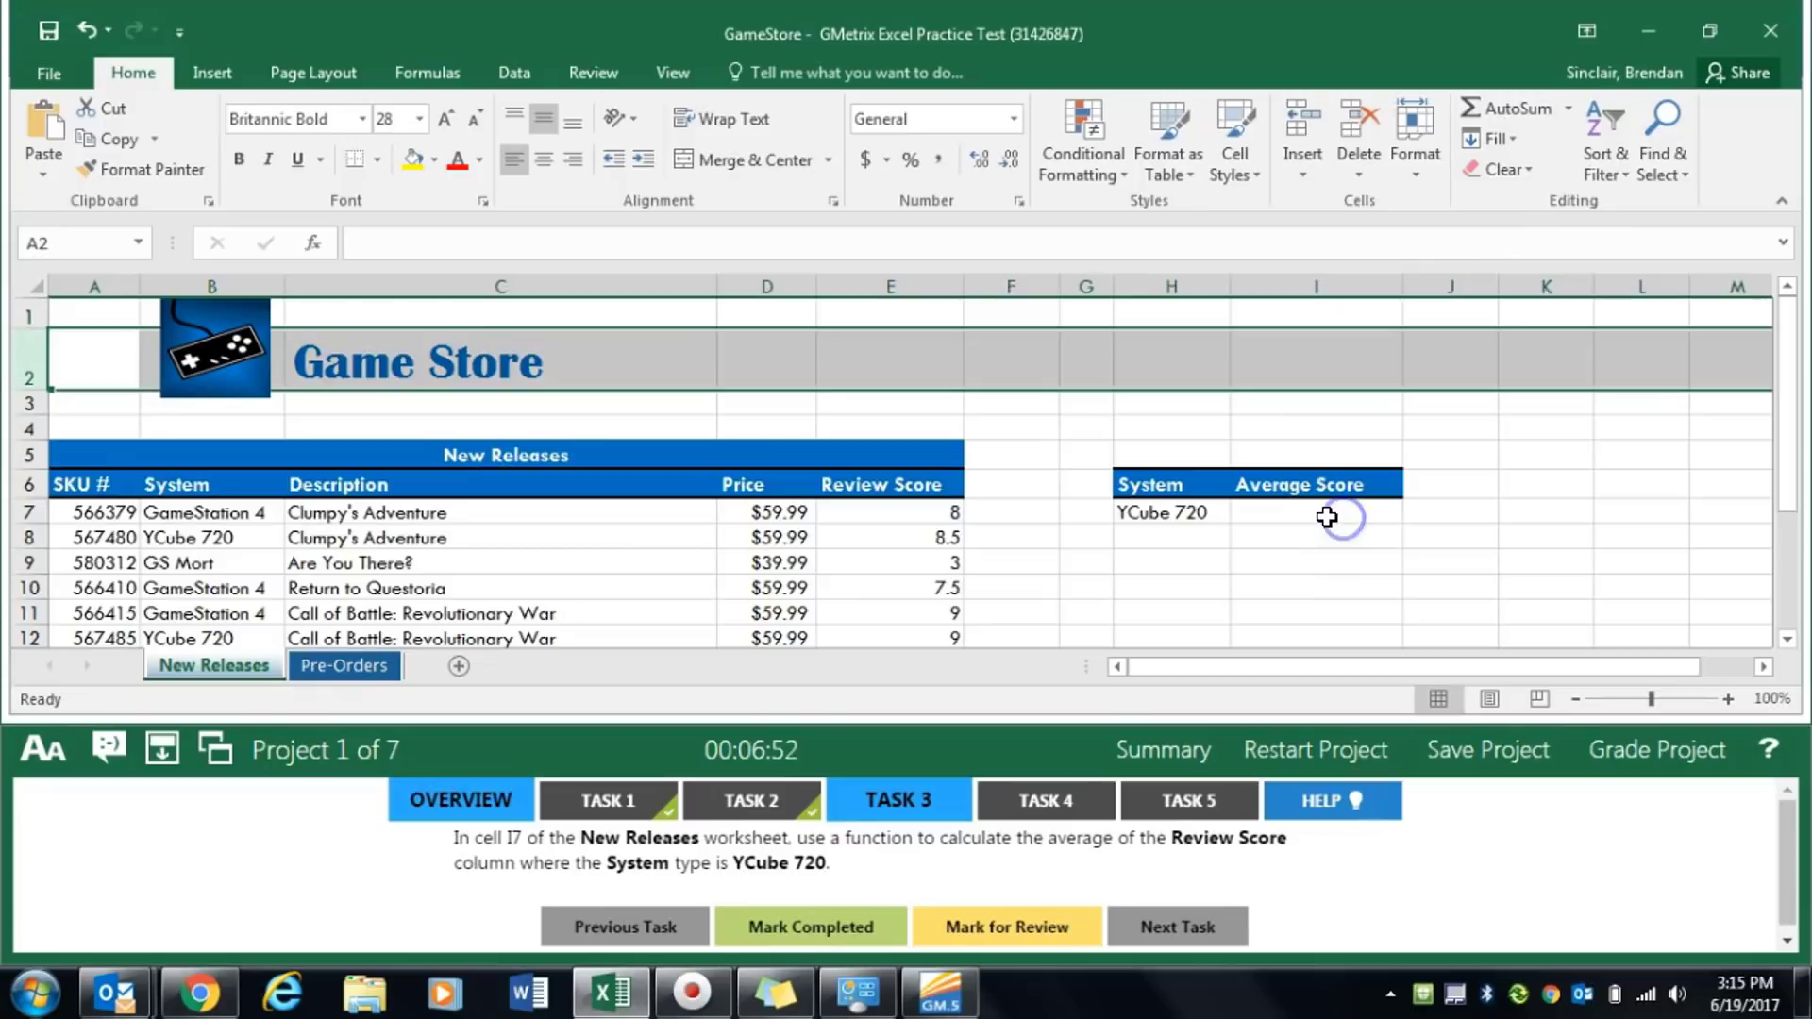
pyautogui.click(1331, 515)
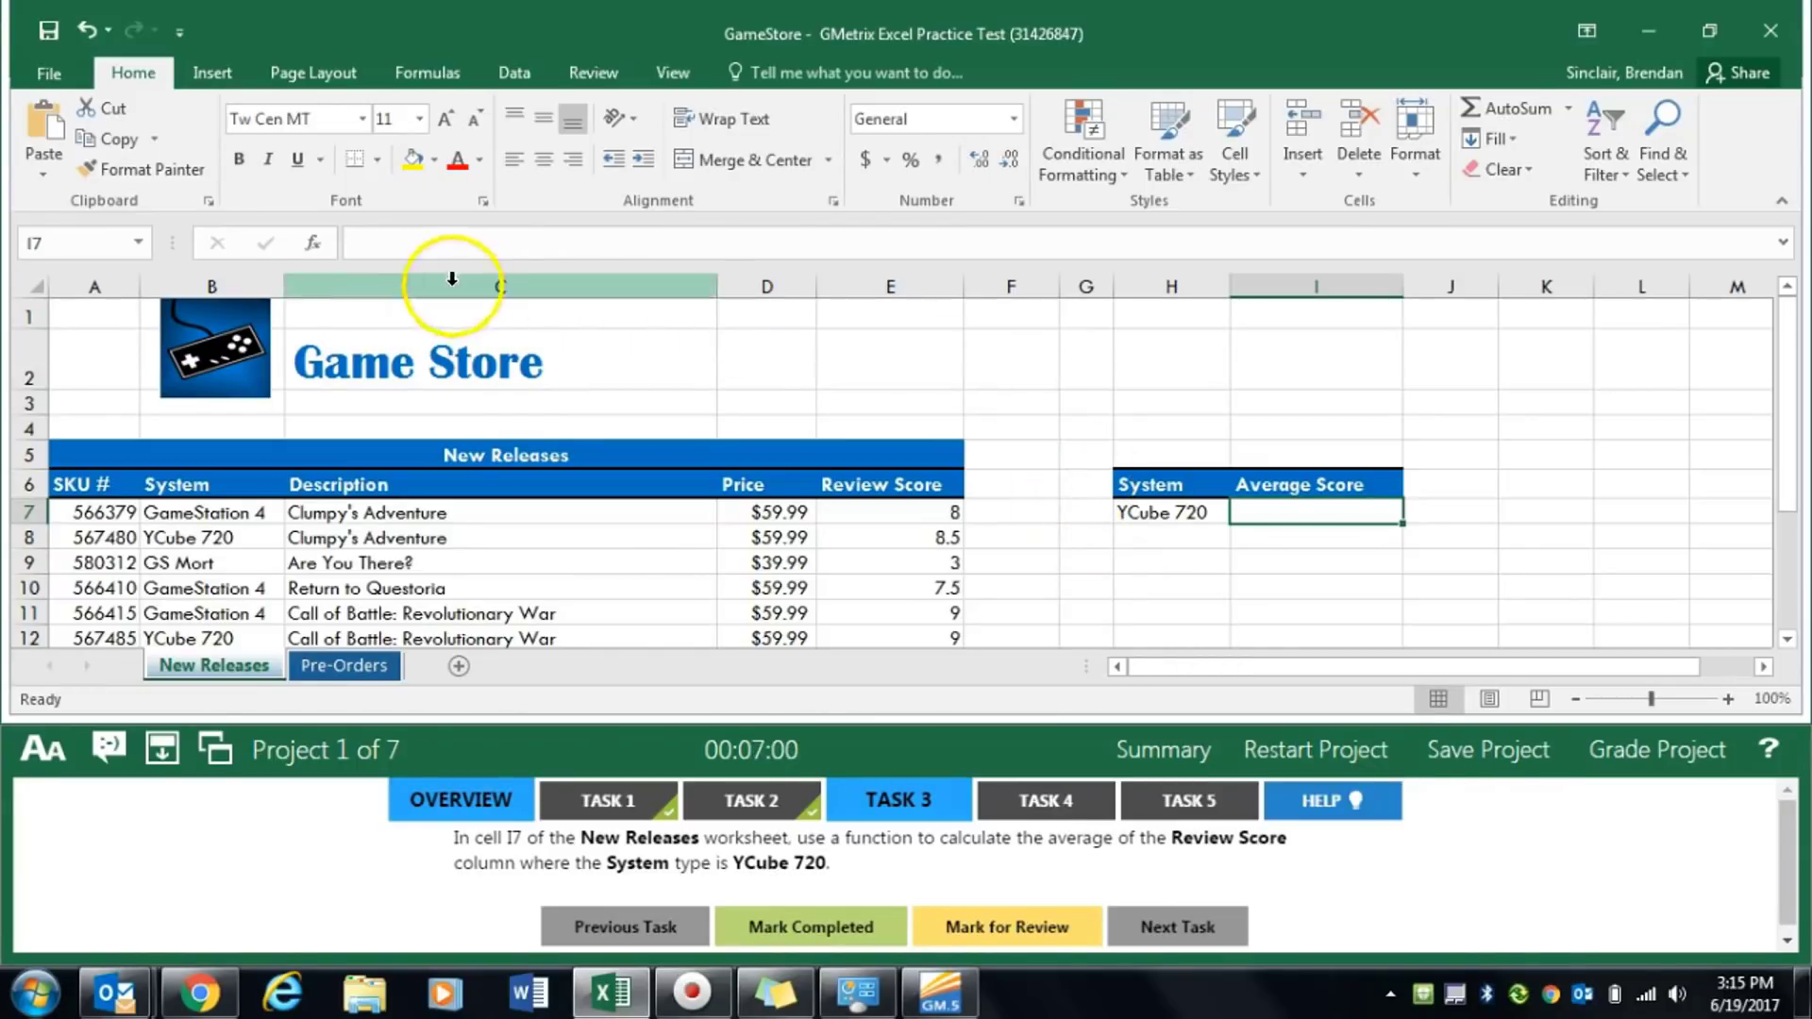
pyautogui.click(324, 242)
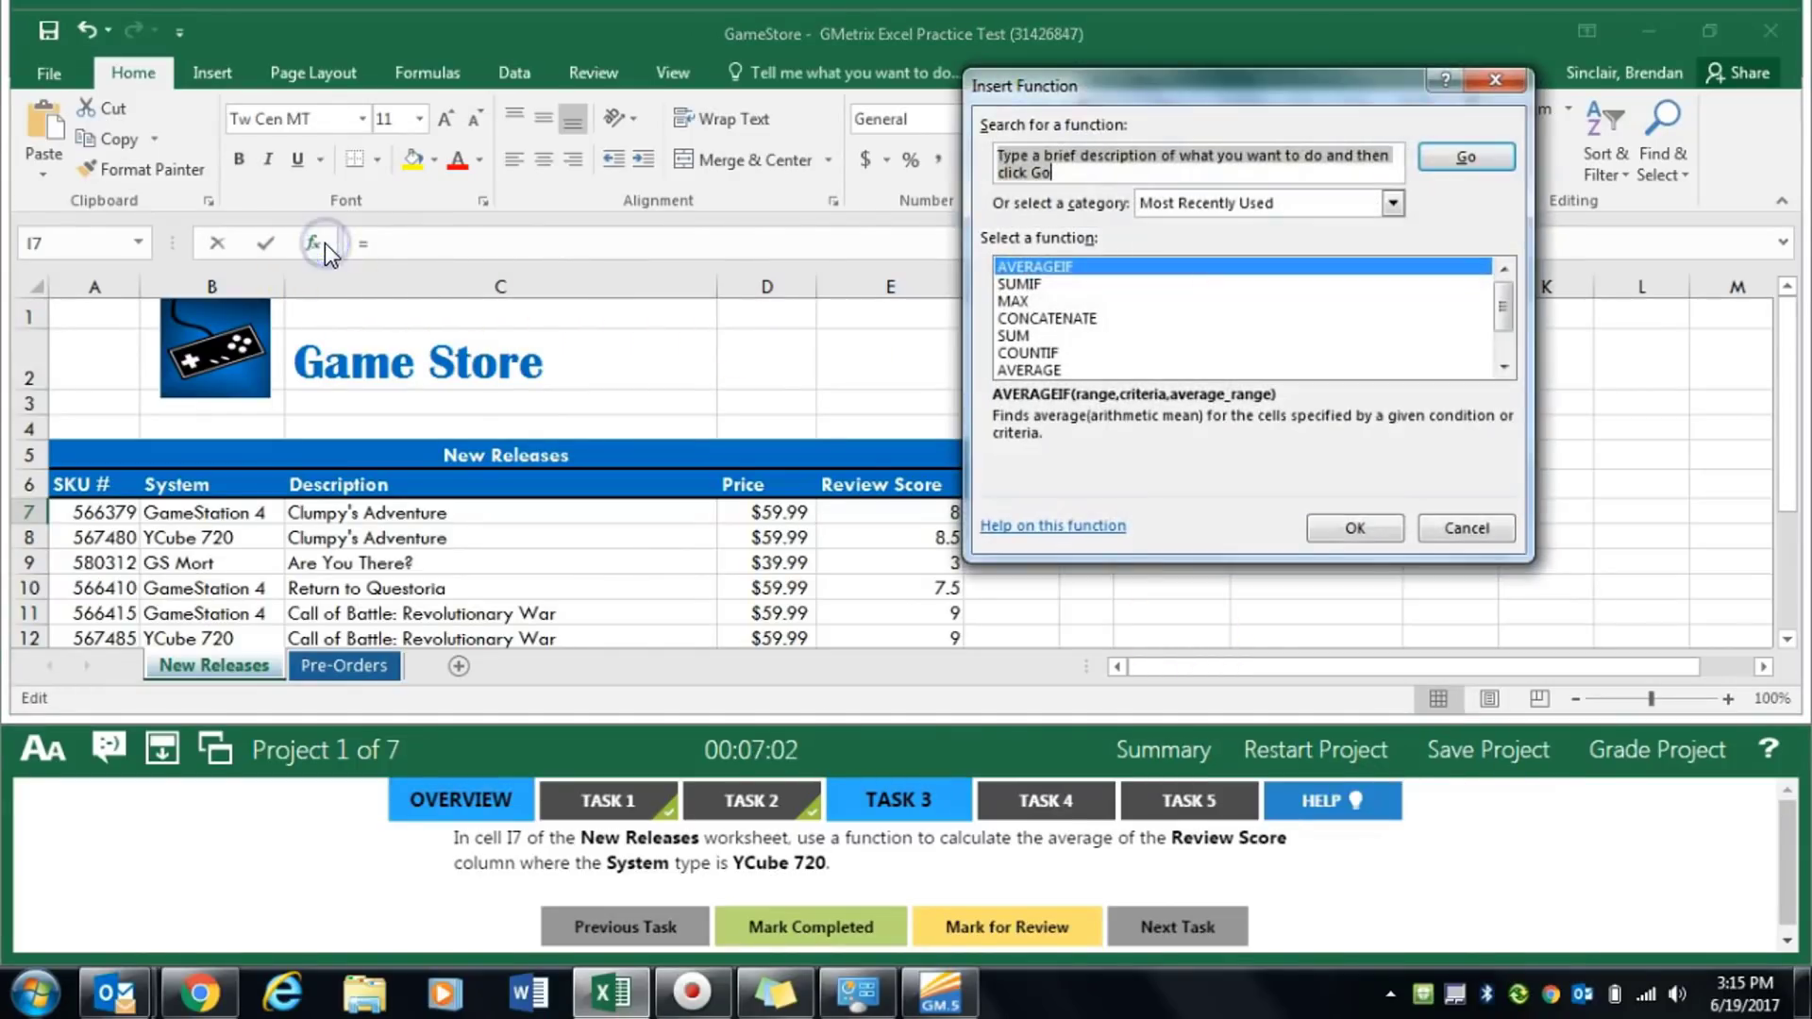
pyautogui.write('av')
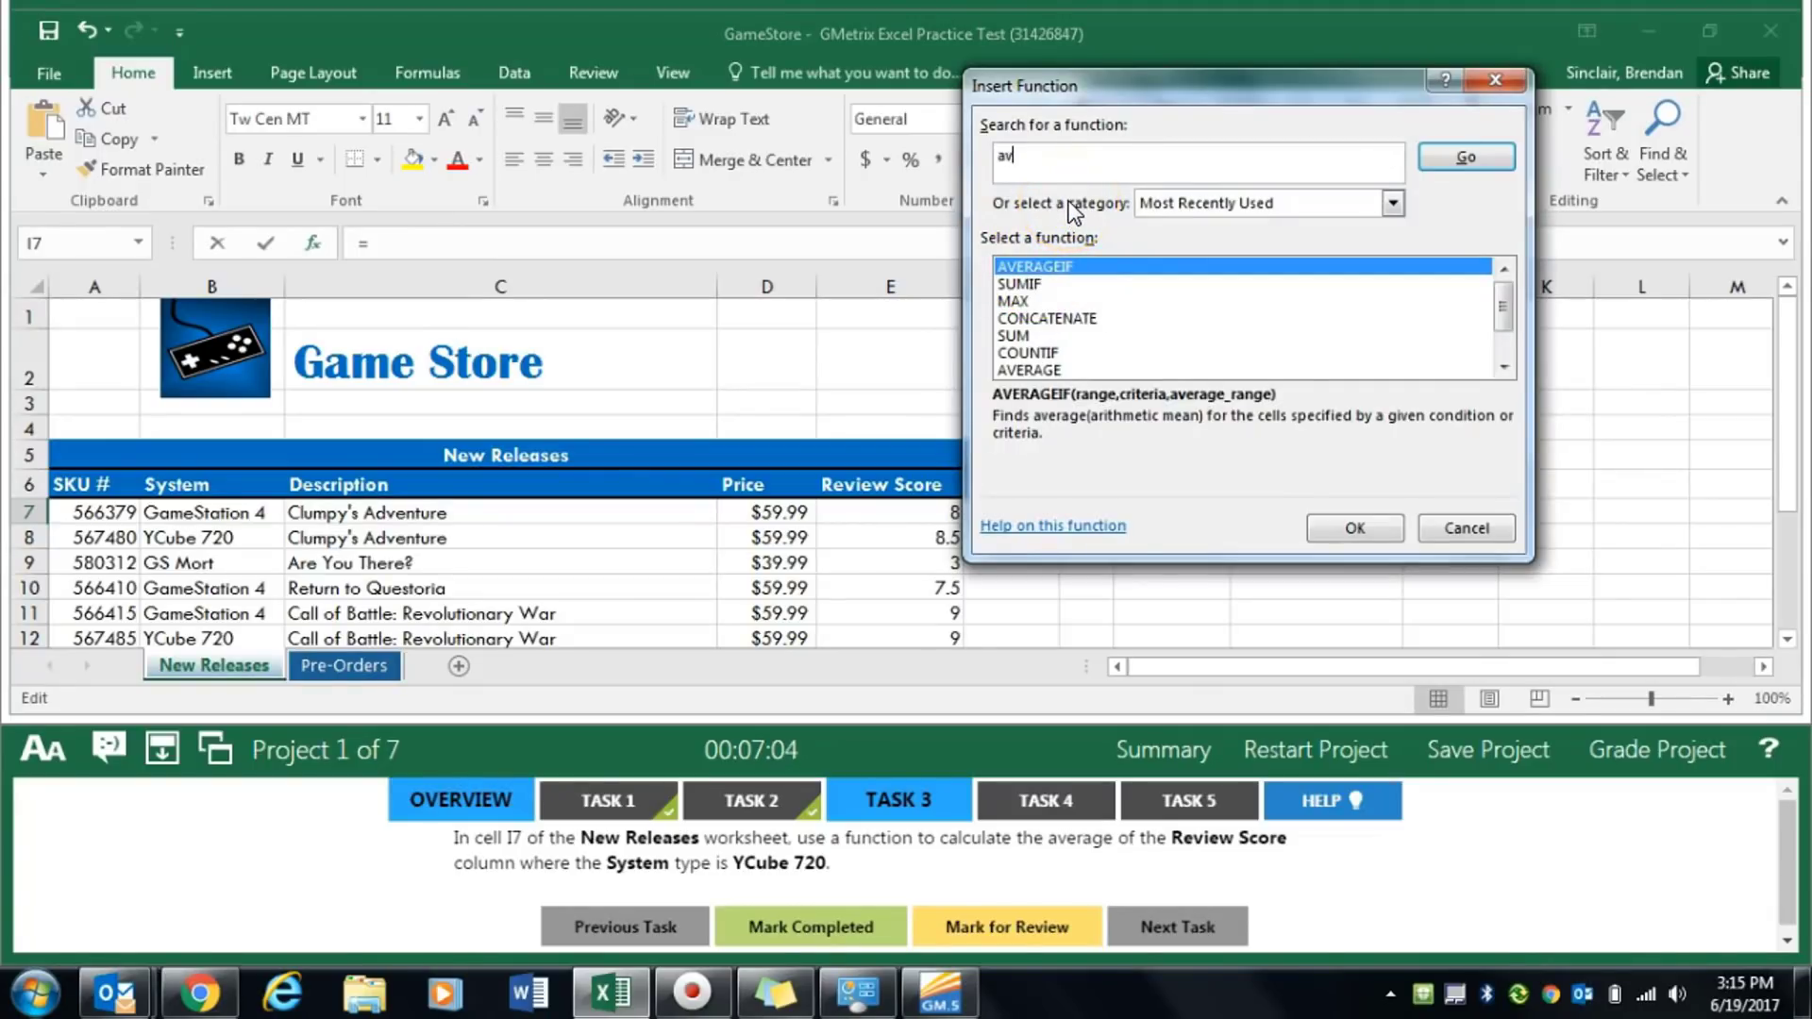
pyautogui.write('erageif')
pyautogui.click(1458, 155)
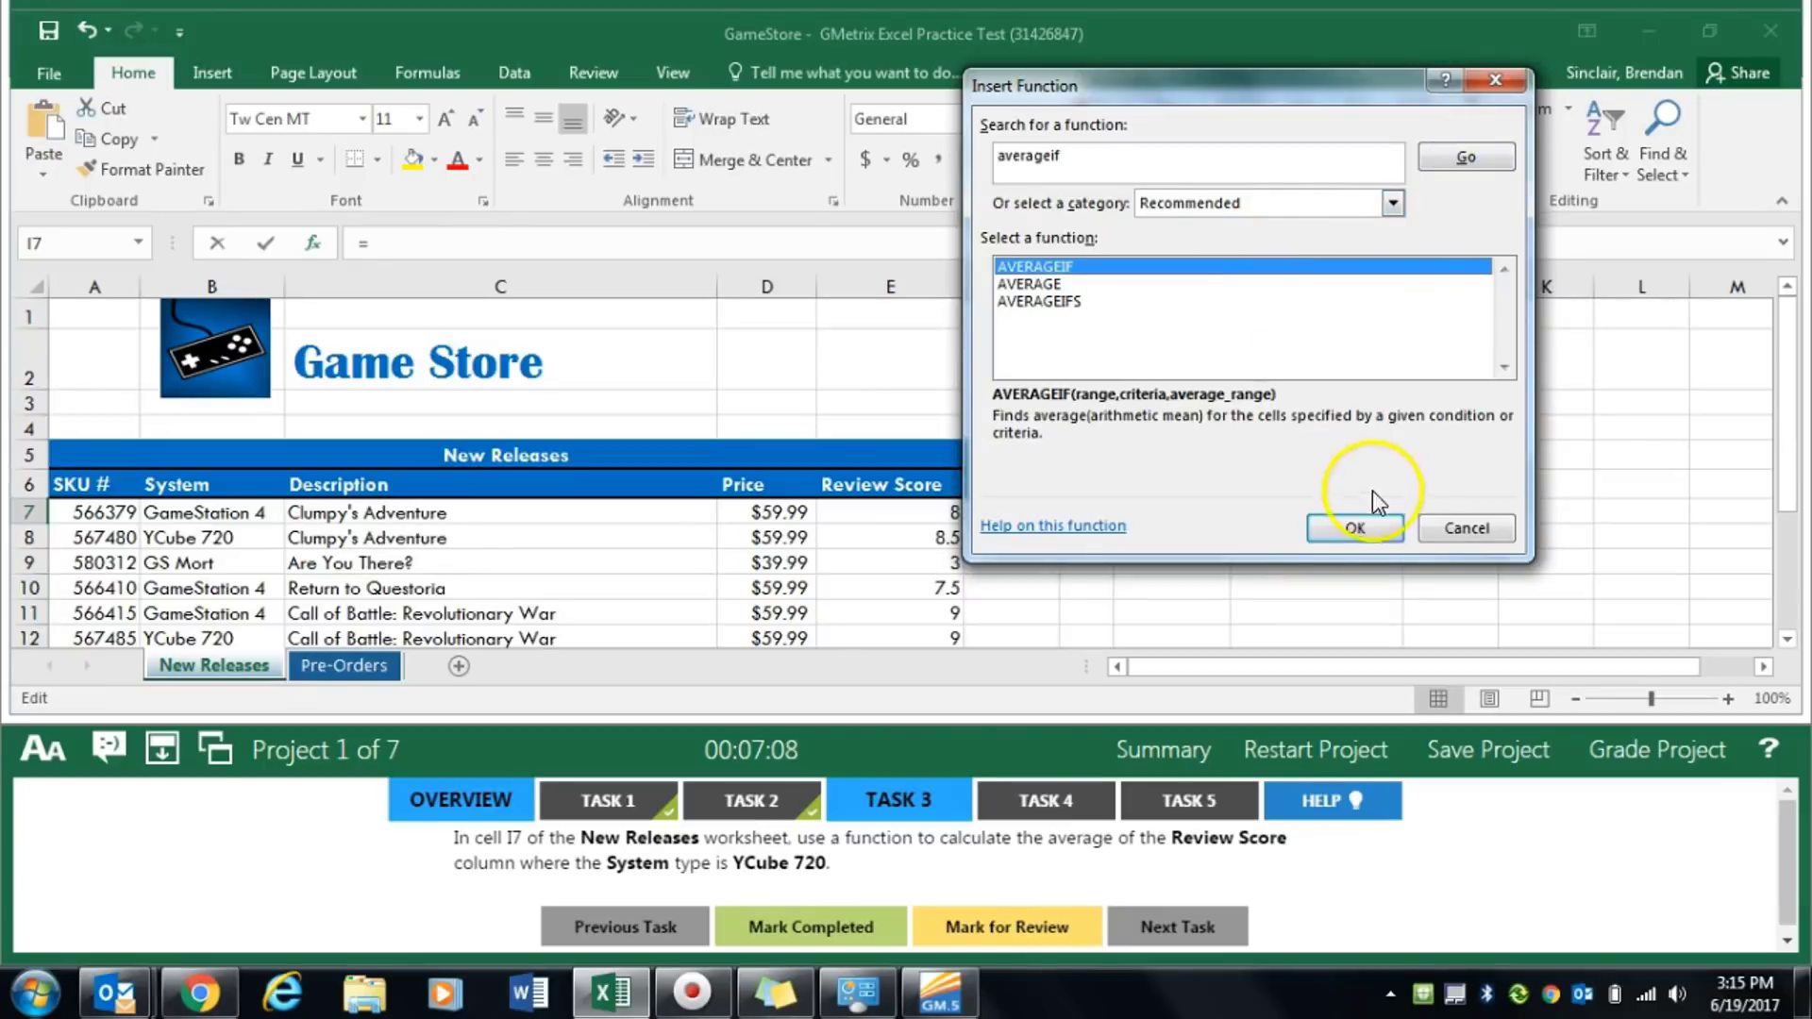
pyautogui.click(1372, 525)
pyautogui.moveTo(1261, 123); pyautogui.dragTo(1351, 93)
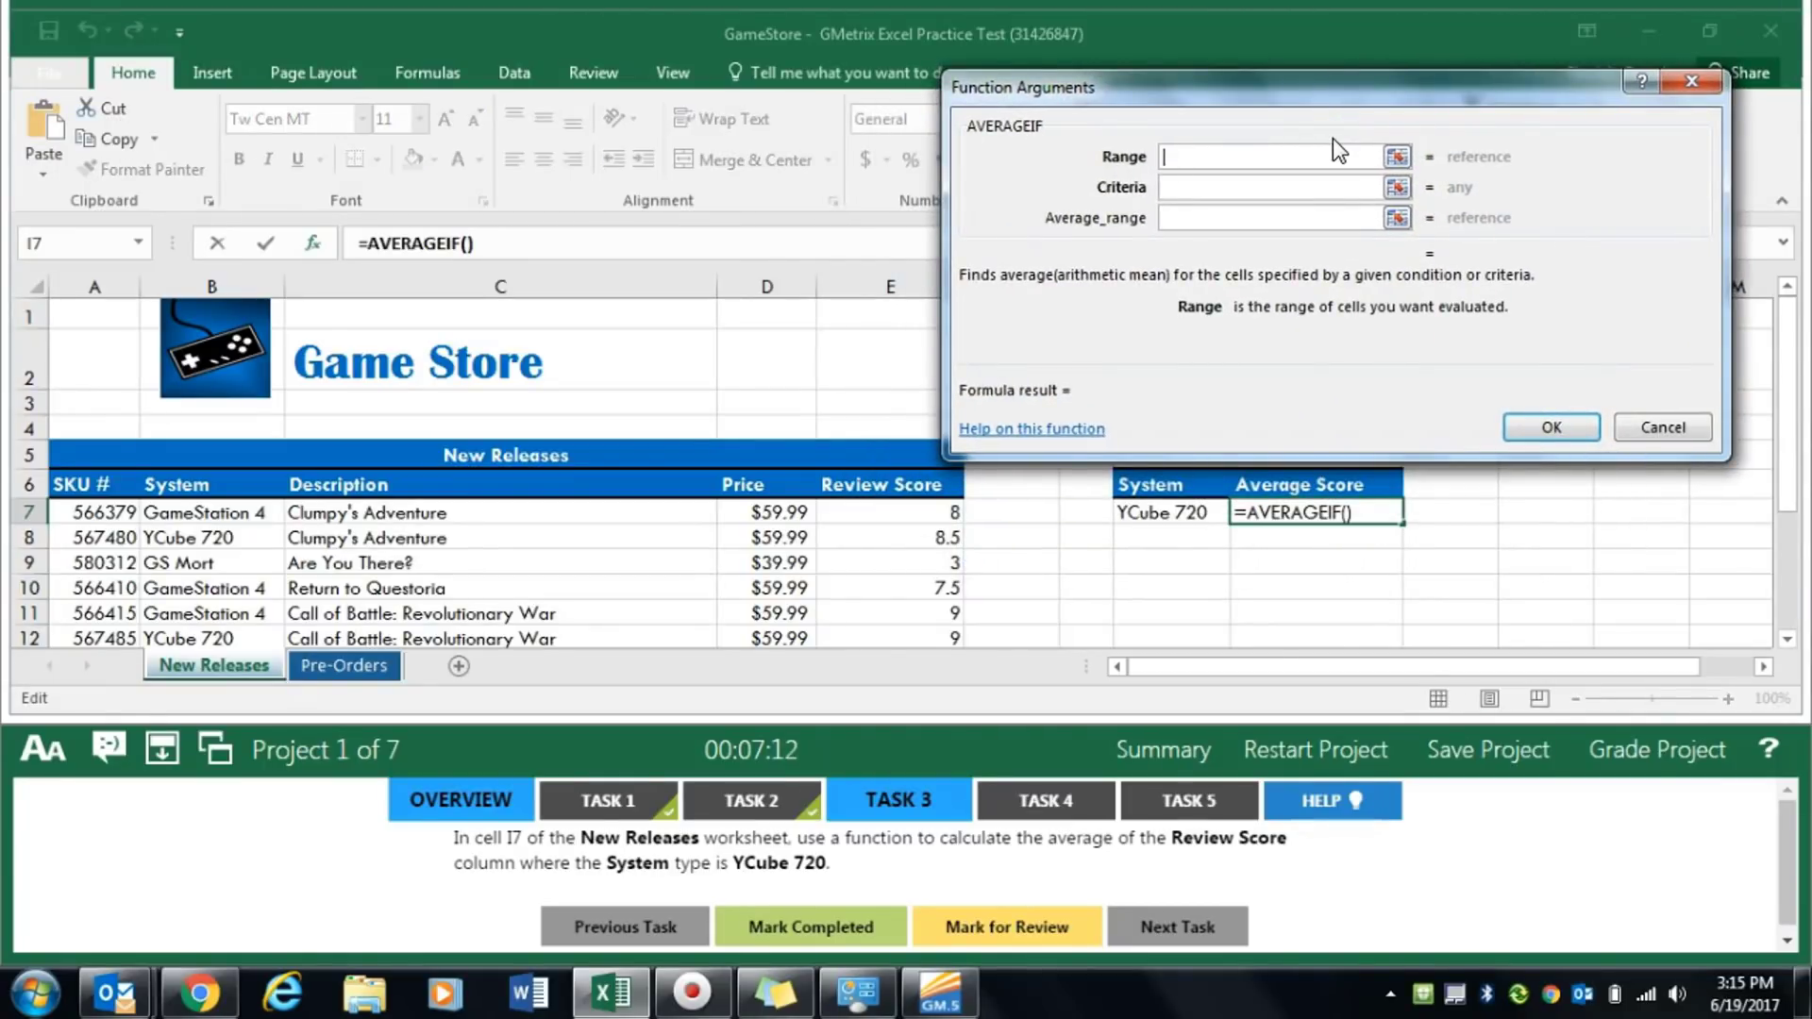
# Set the AVERAGEIF range to the System cells B7:B16 and the criteria to "Ycube 720"
pyautogui.moveTo(222, 517); pyautogui.dragTo(244, 607)
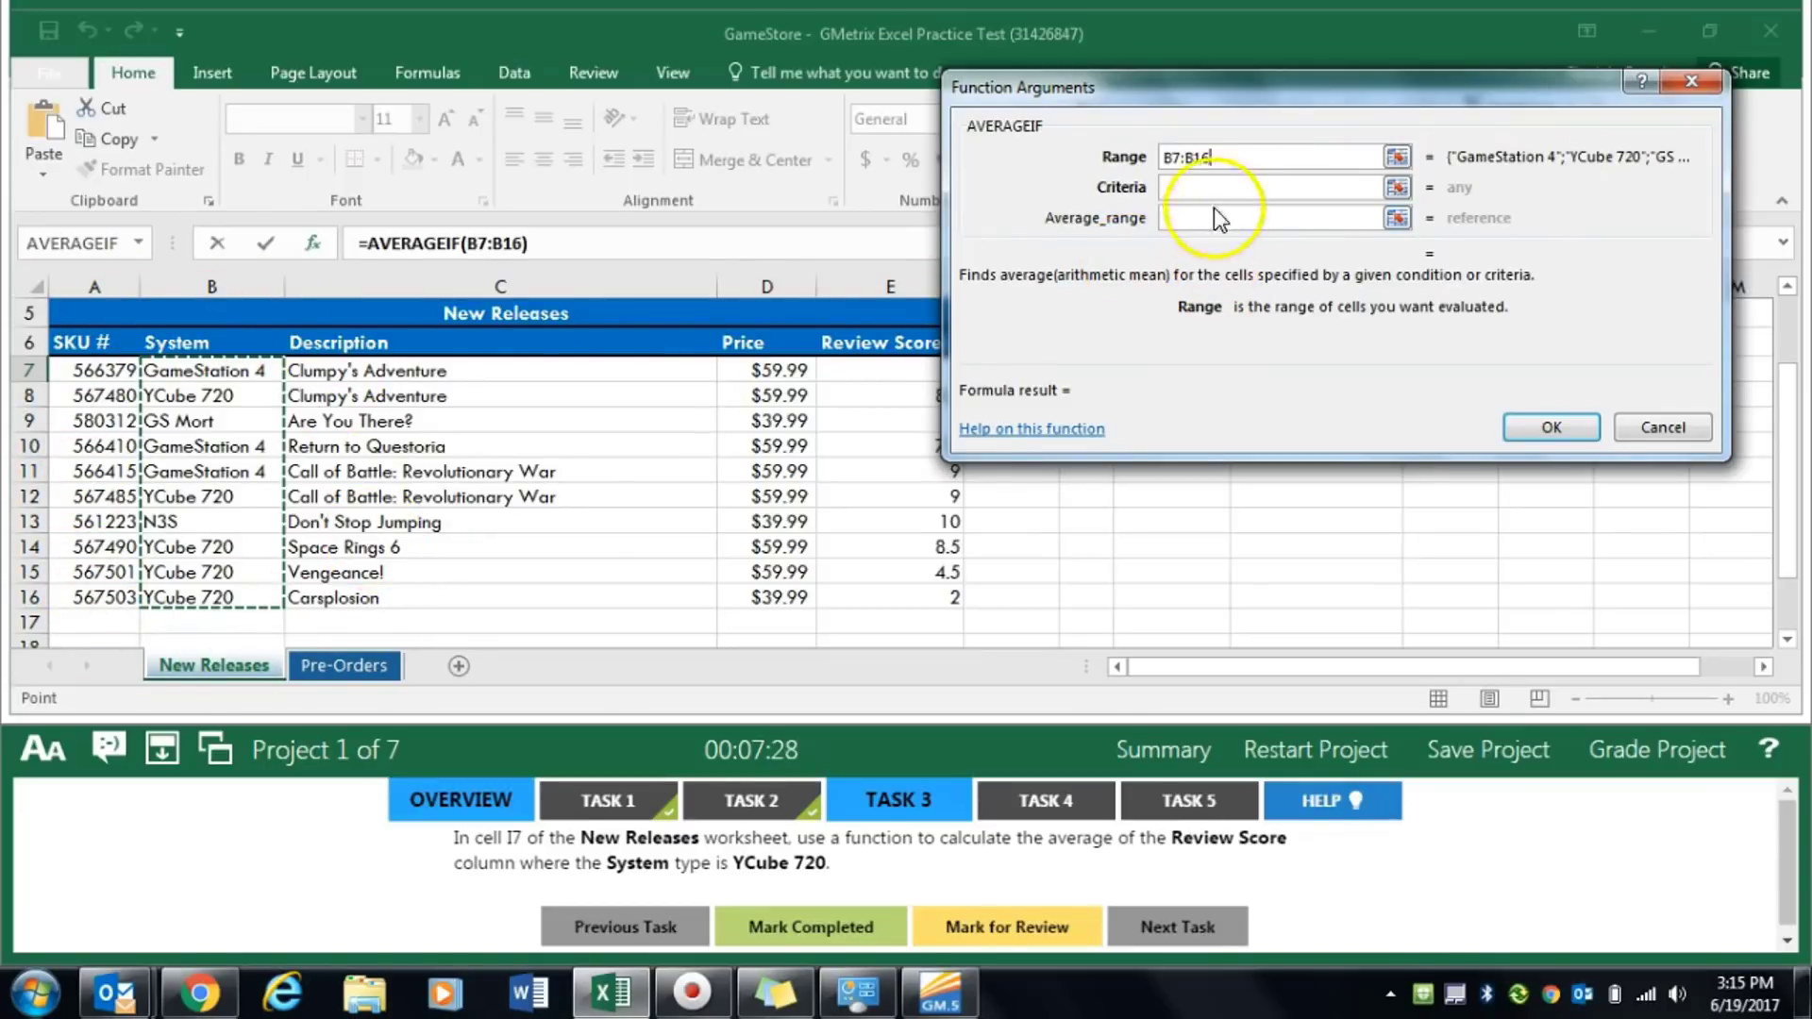
pyautogui.click(1229, 187)
pyautogui.write('Y')
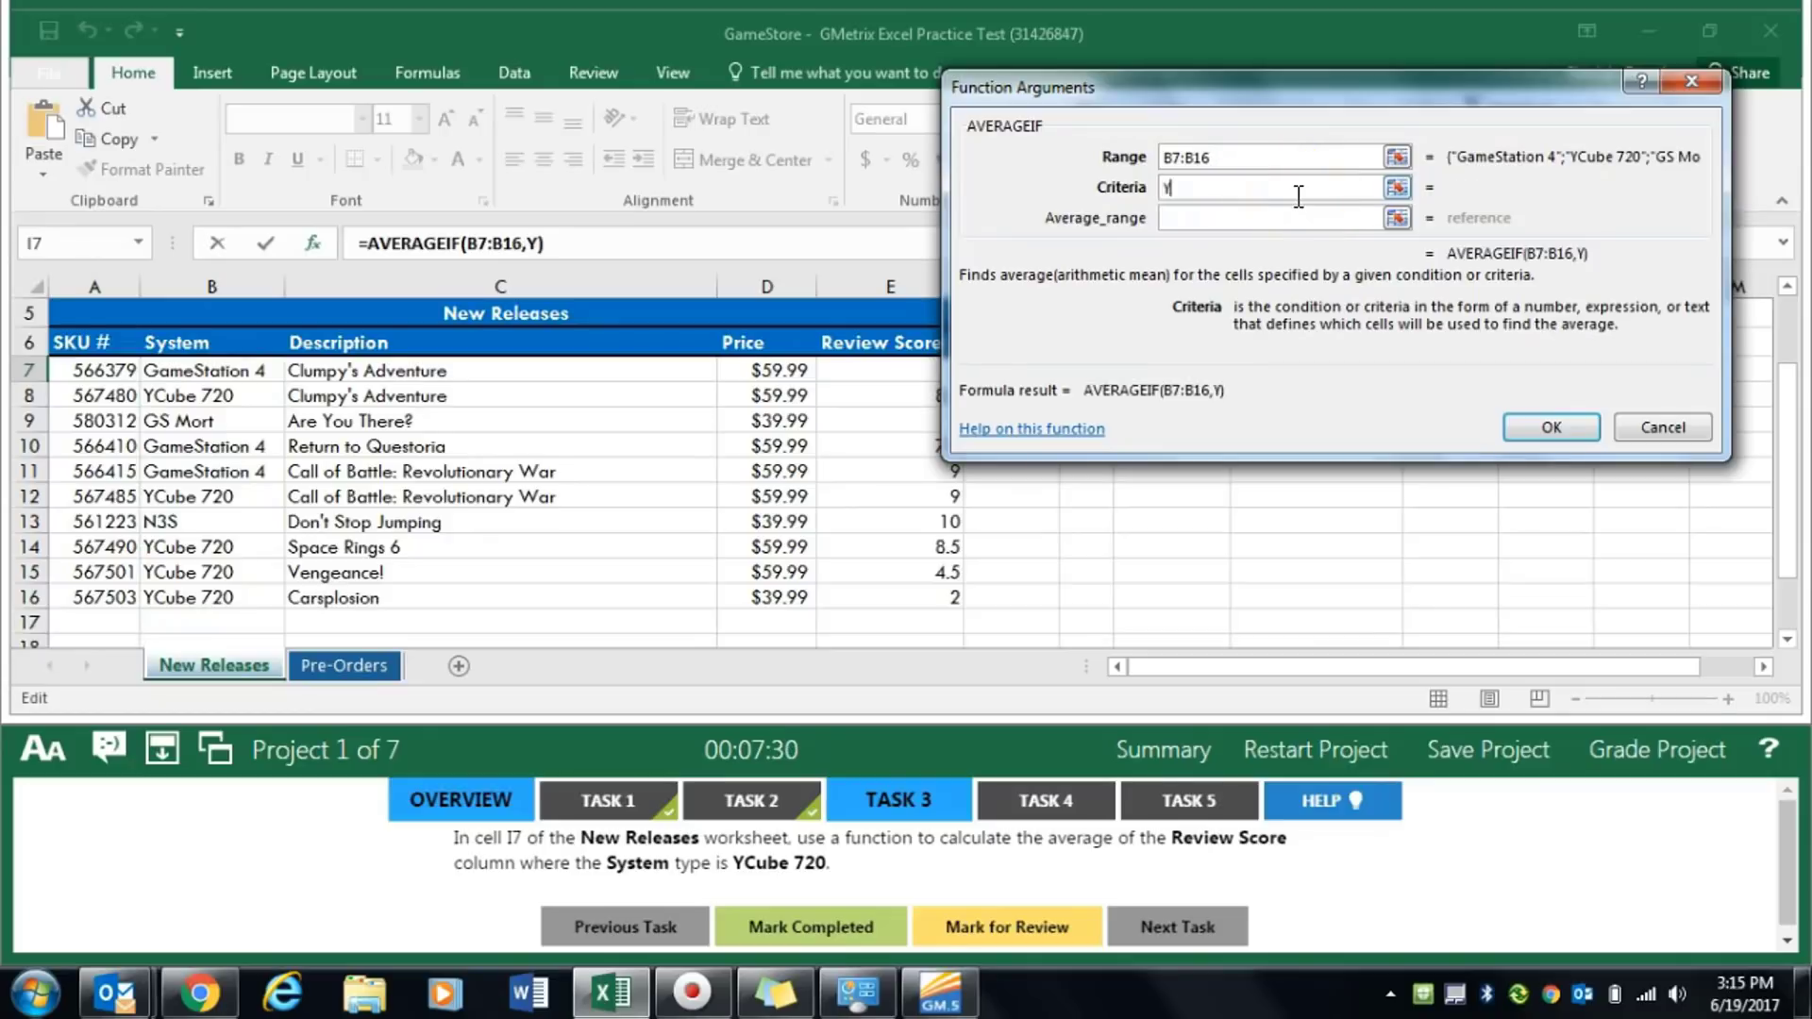
pyautogui.write('CUbe 7')
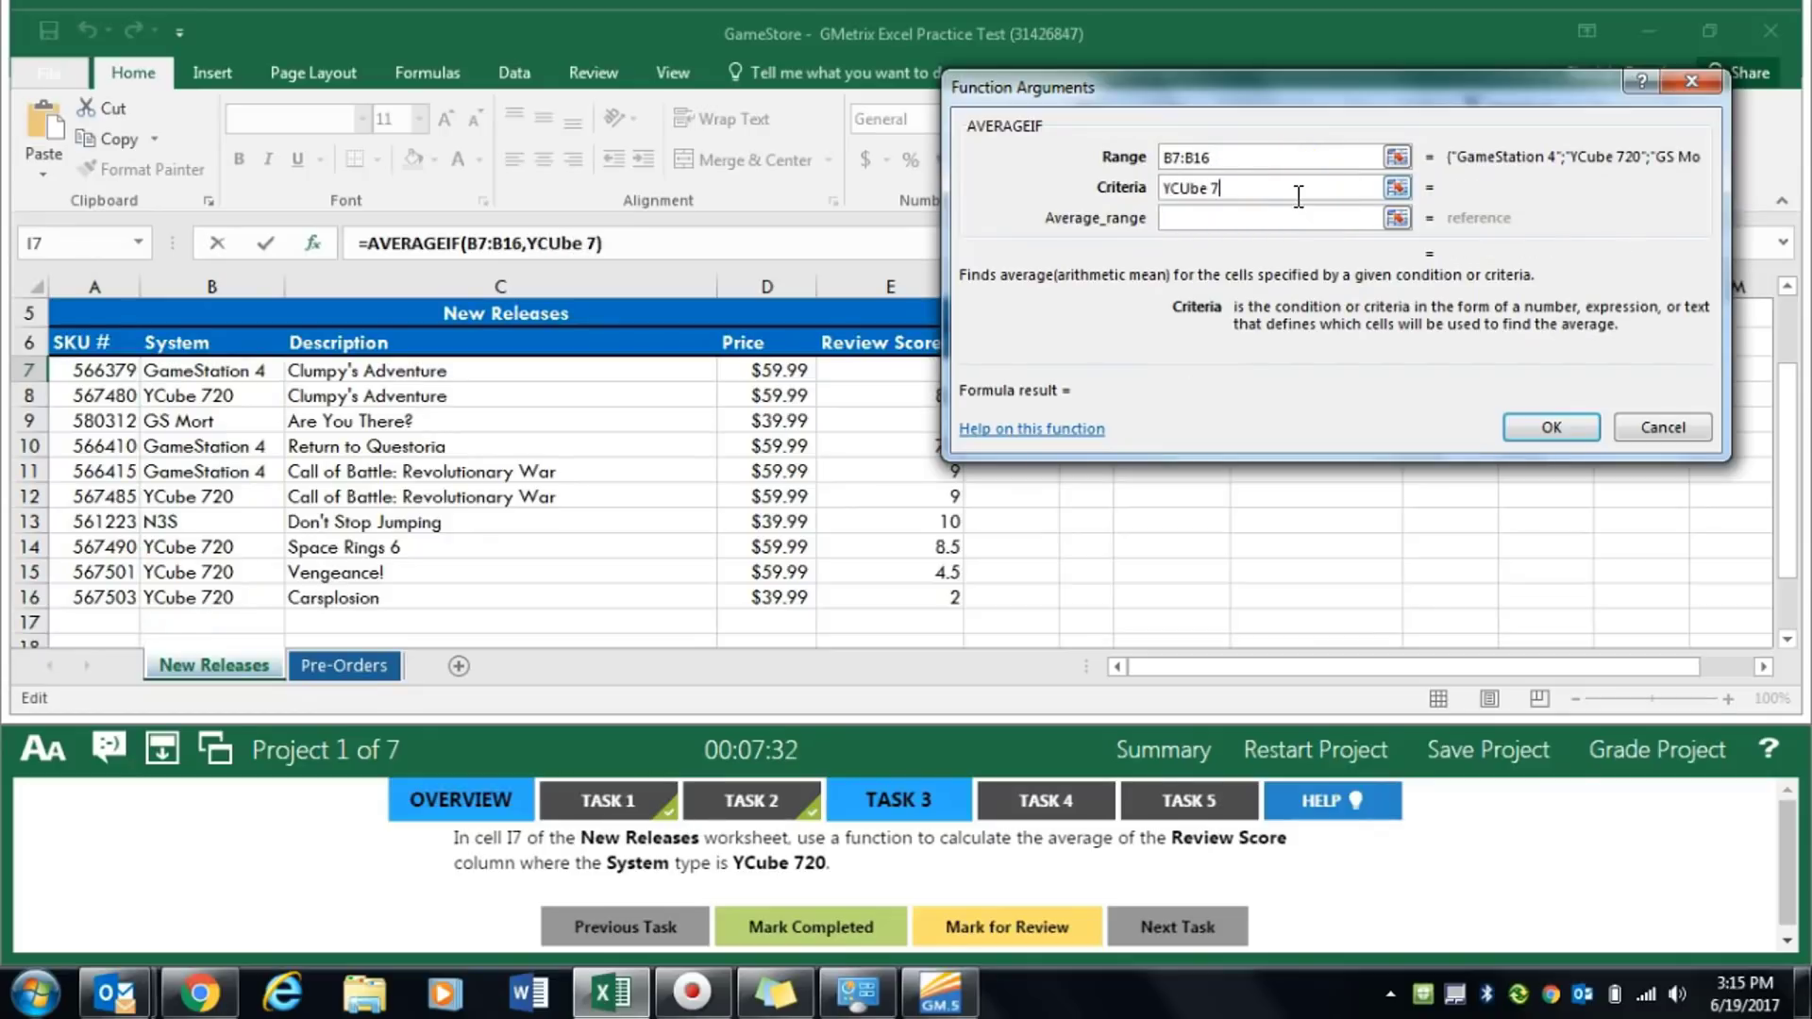
pyautogui.press('BackSpace')
pyautogui.press('BackSpace')
pyautogui.press('BackSpace')
pyautogui.press('BackSpace')
pyautogui.press('BackSpace')
pyautogui.press('BackSpace')
pyautogui.write('cube 720')
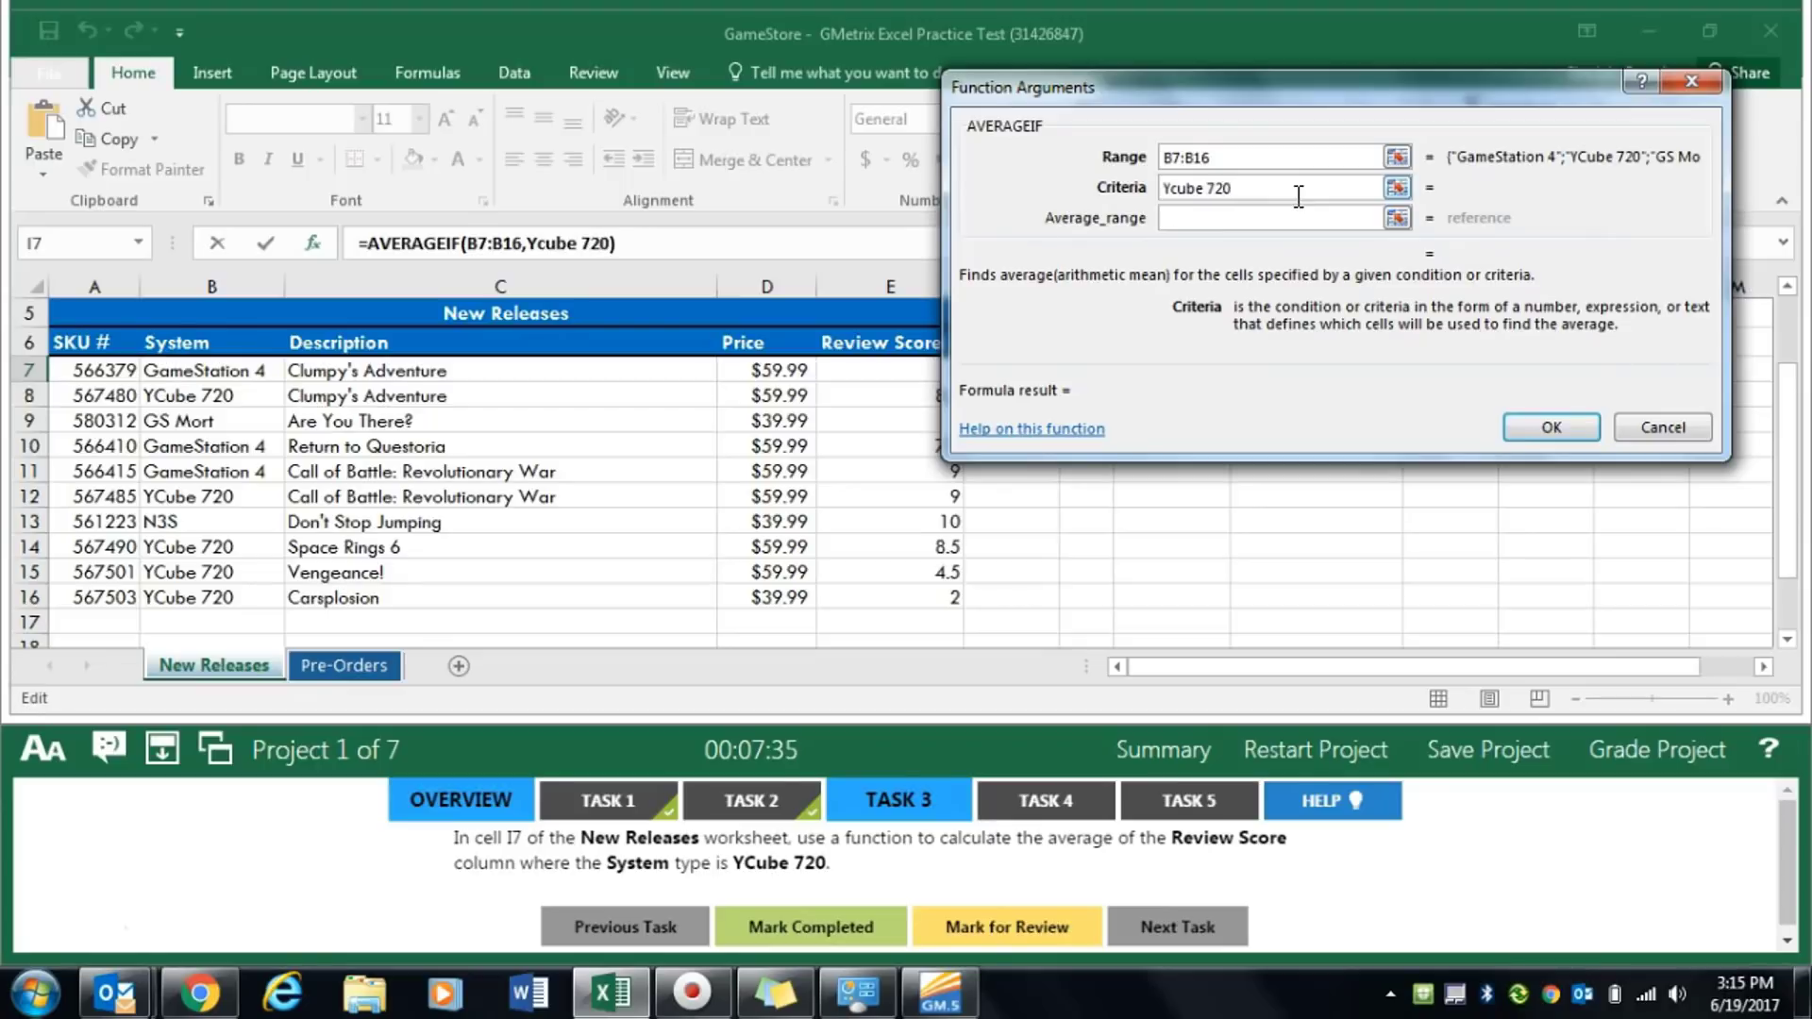
pyautogui.press('Tab')
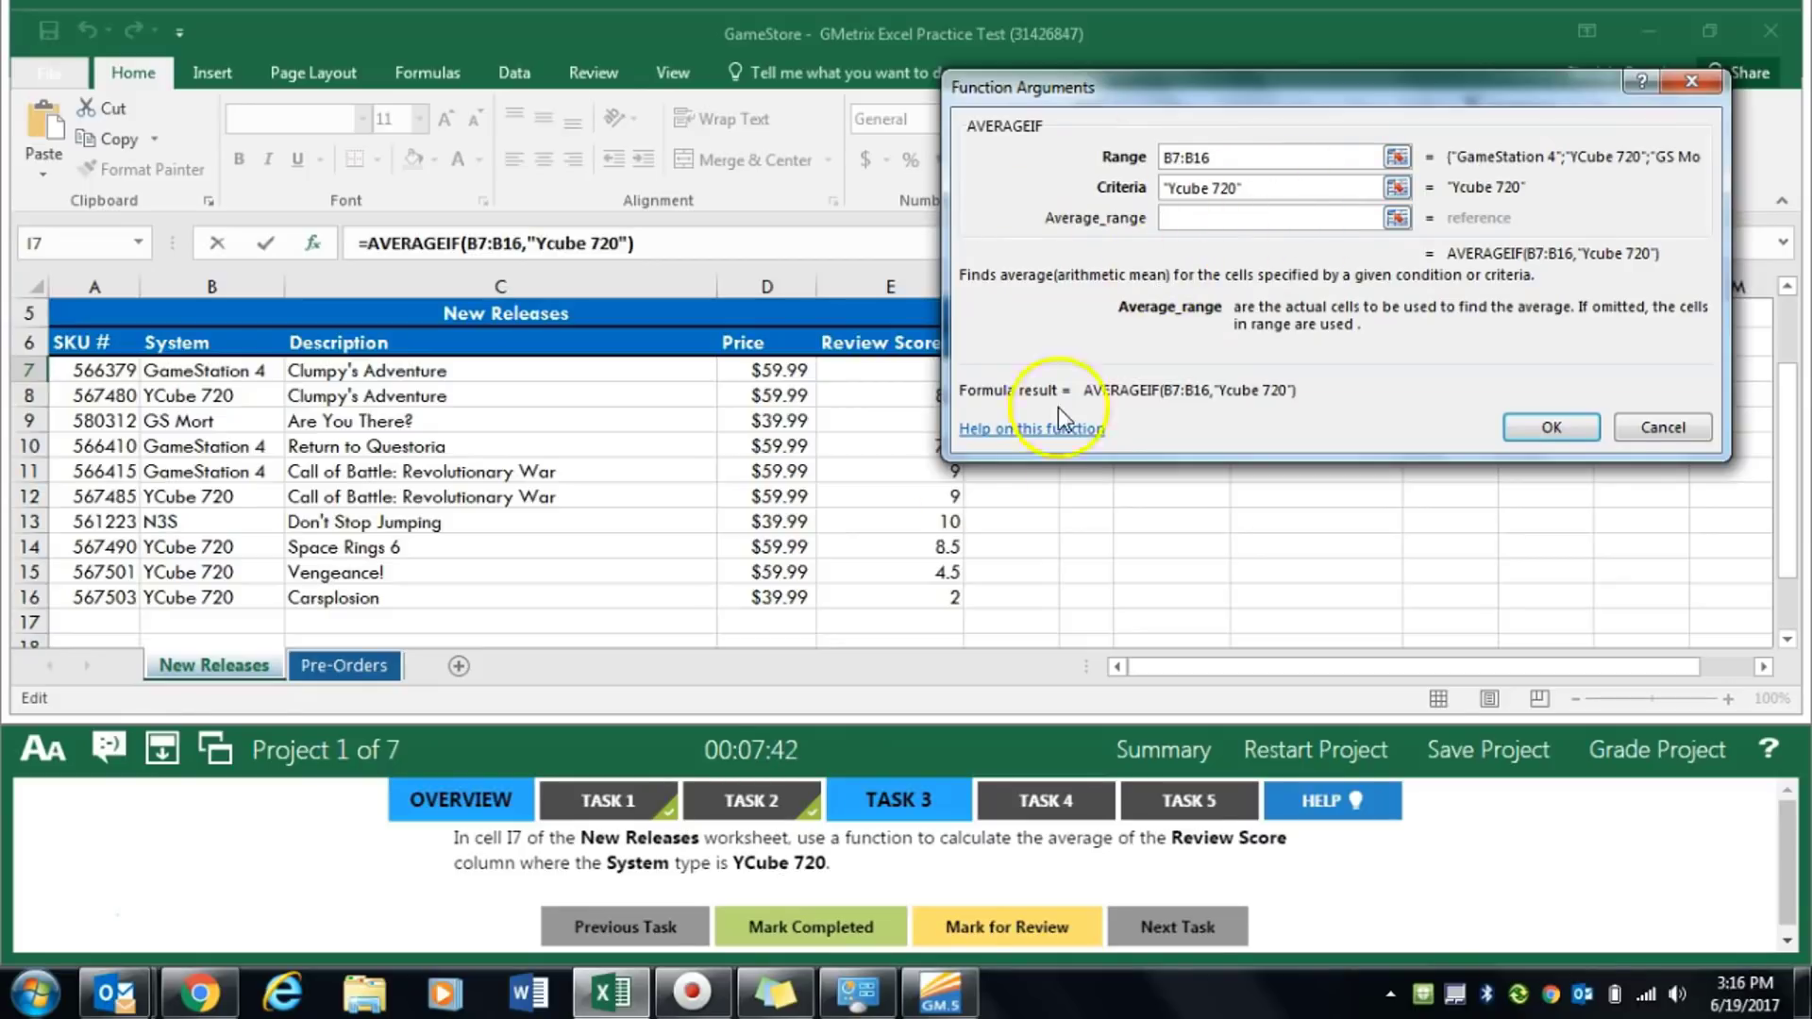
# Set the average range to the Review Score cells E7:E16, complete the function, and mark Task 3 completed
pyautogui.moveTo(897, 375); pyautogui.dragTo(887, 597)
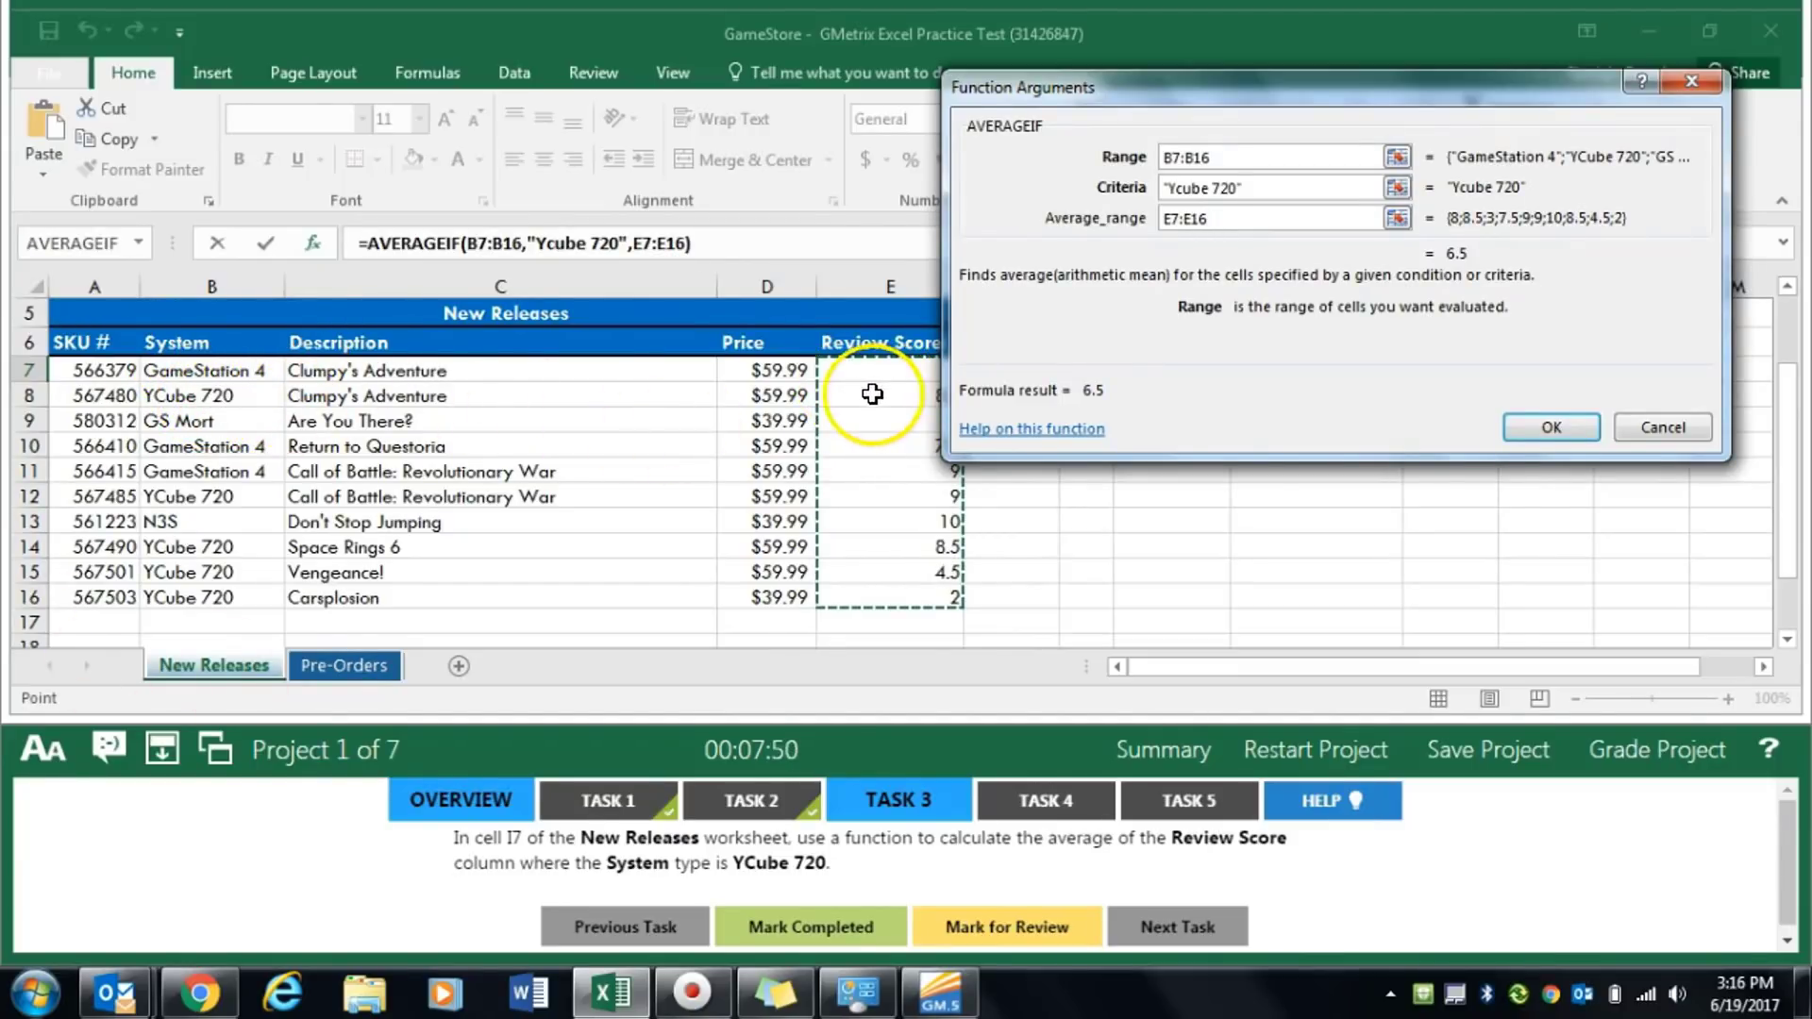
pyautogui.click(1551, 430)
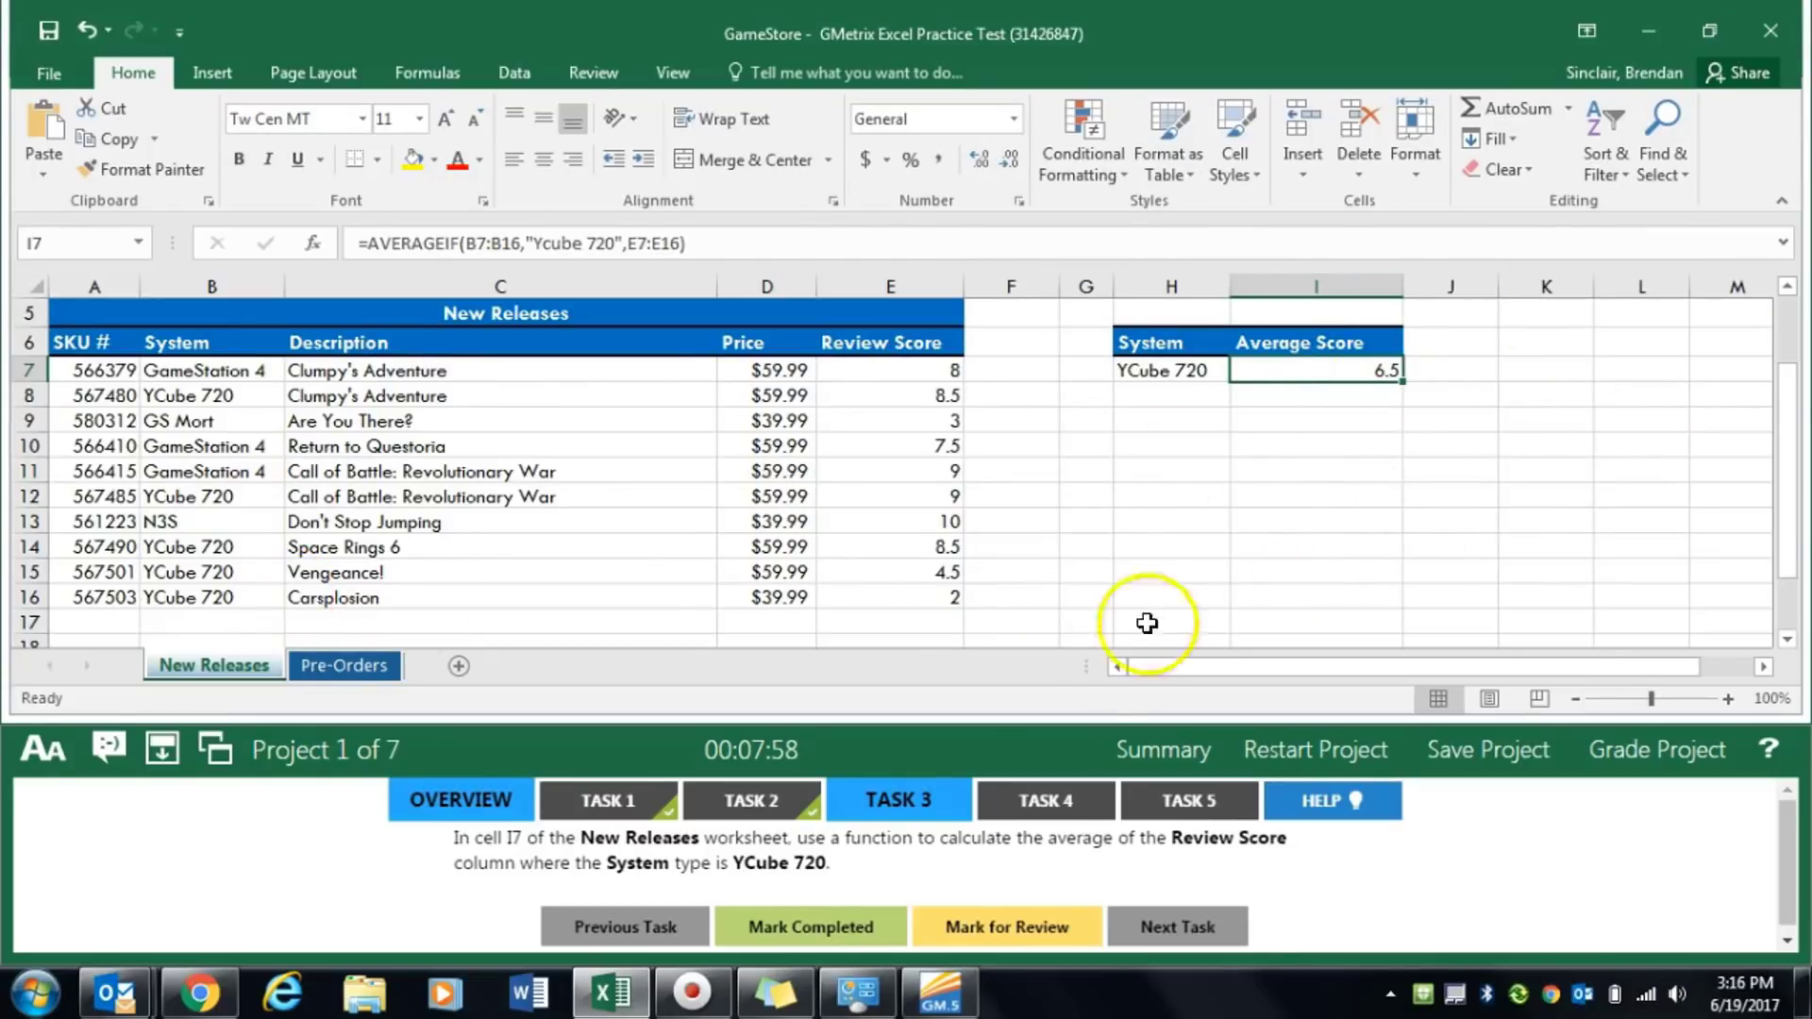
pyautogui.click(864, 930)
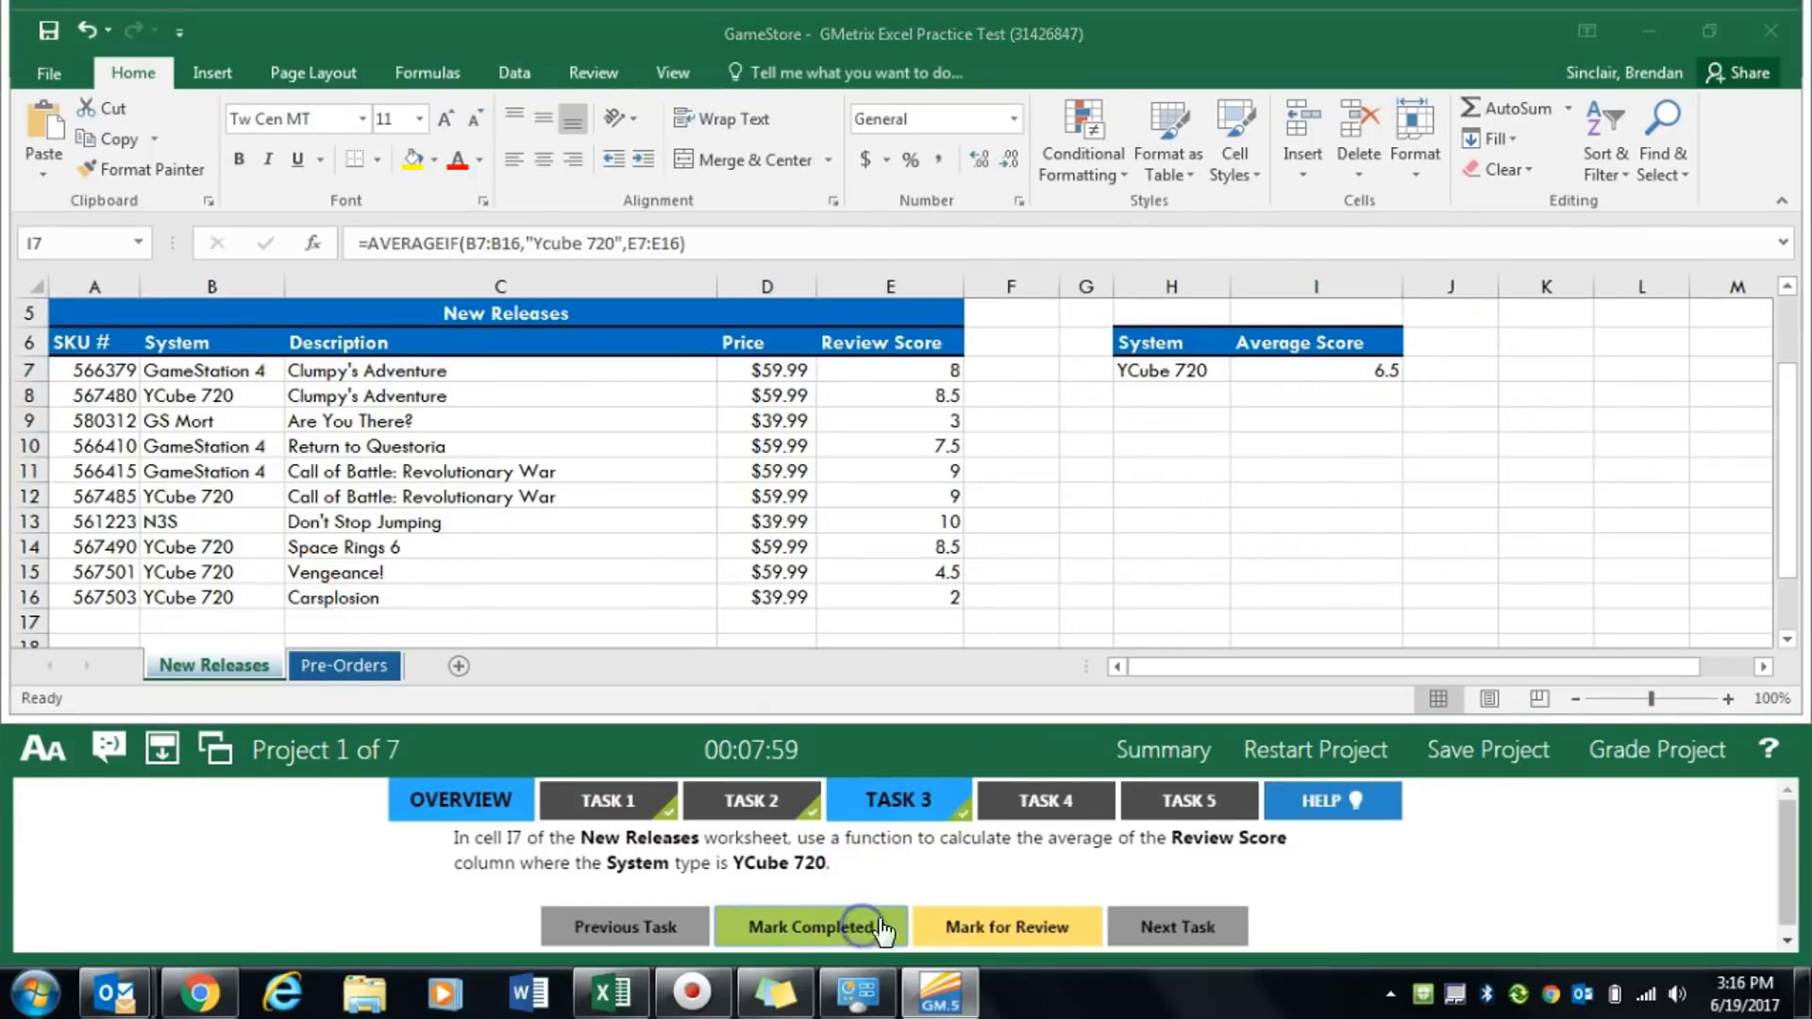
# For Task 4, convert the Upcoming Games table on the Pre-Orders worksheet to a normal range
pyautogui.click(1074, 802)
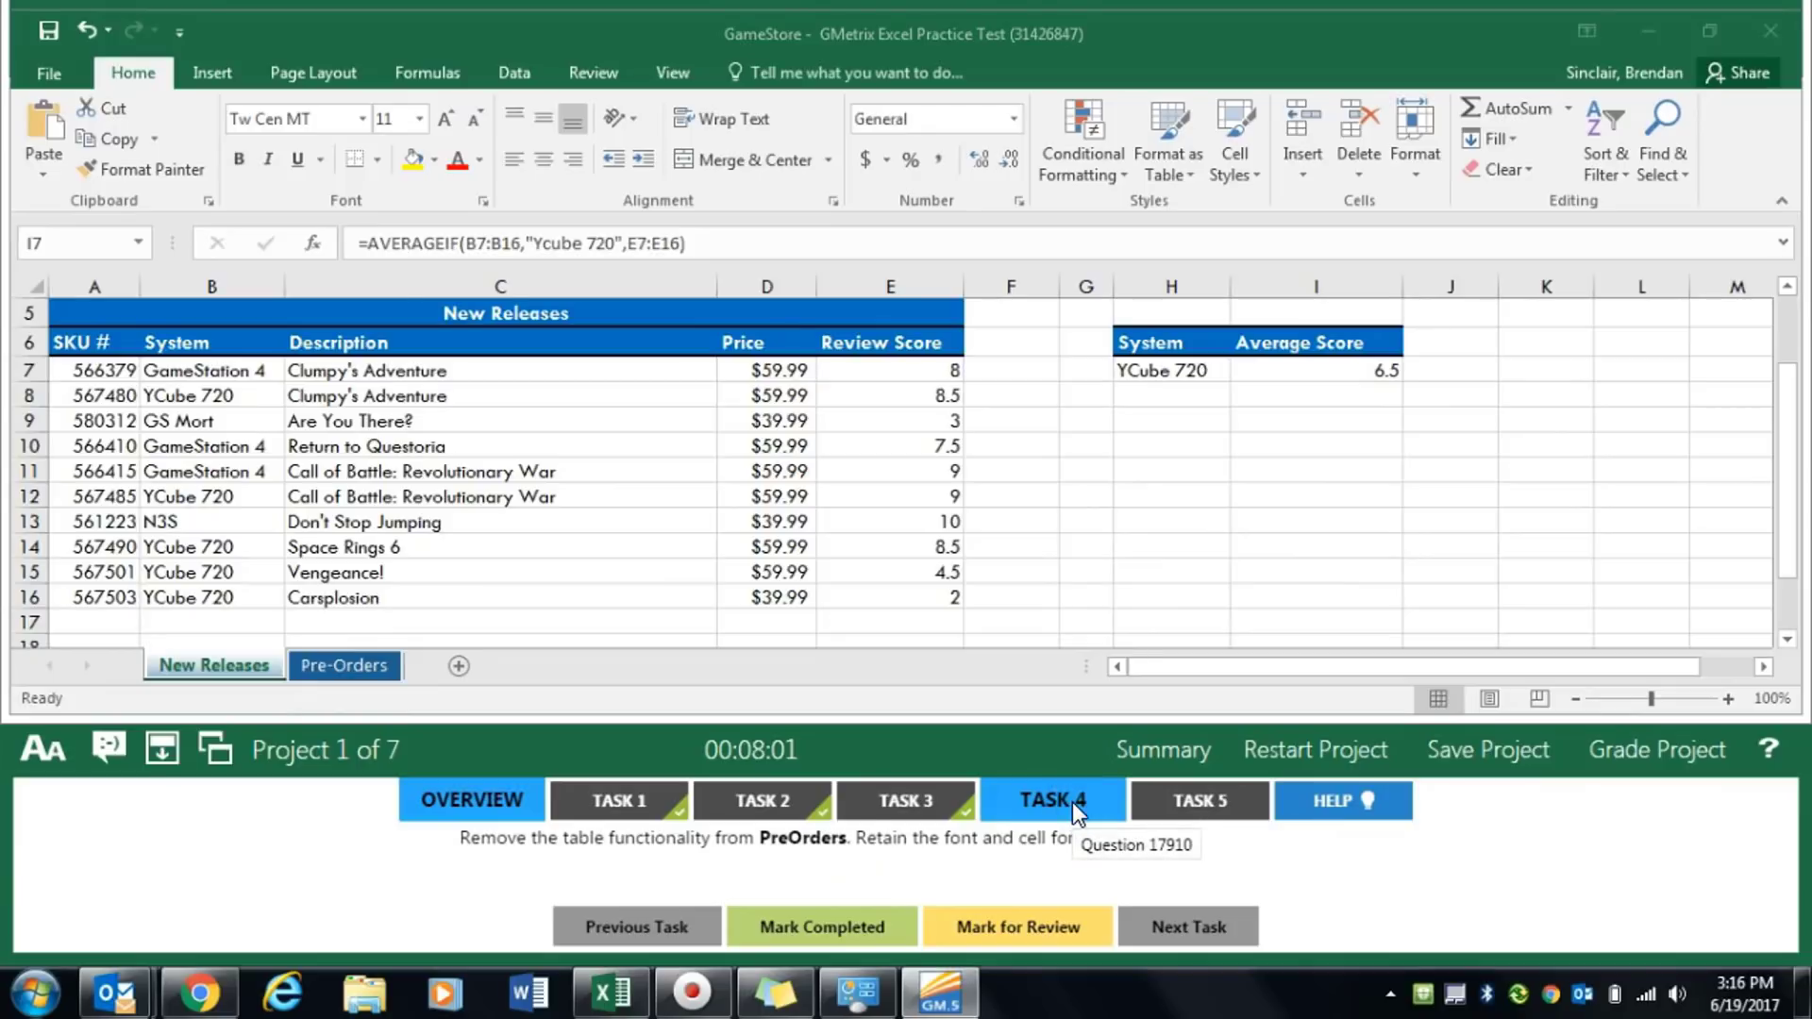
pyautogui.click(341, 666)
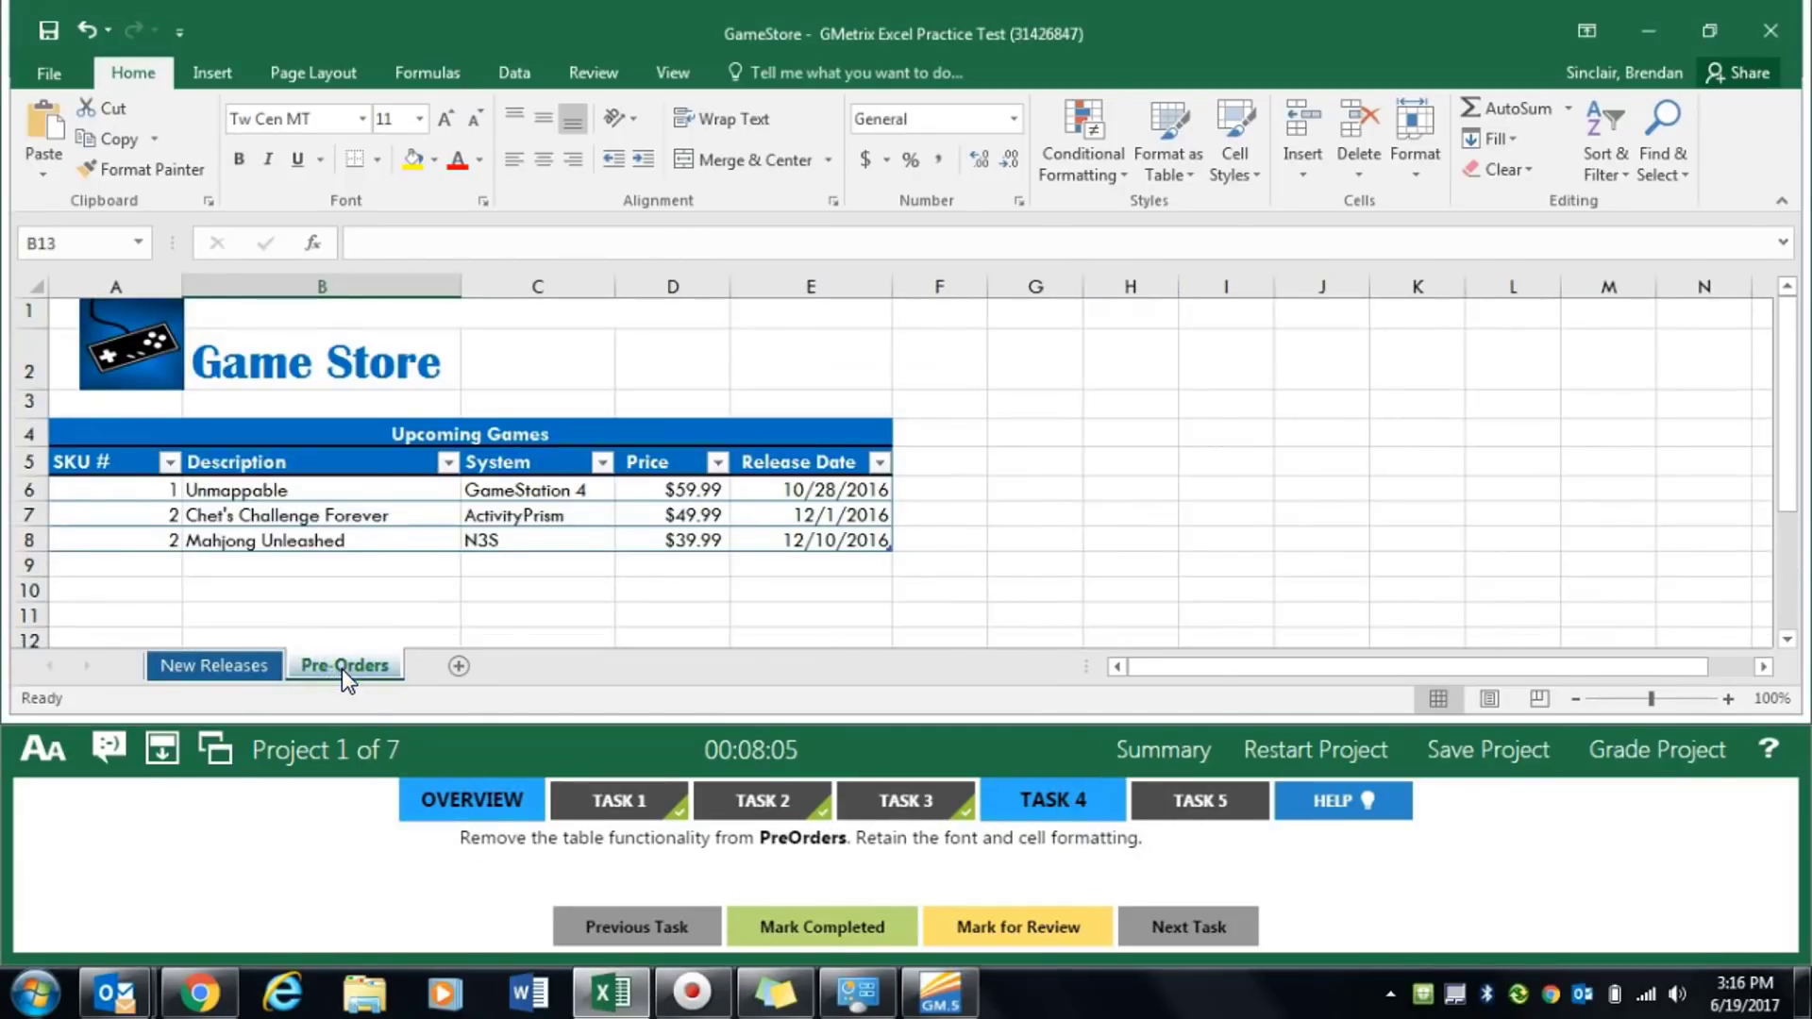
pyautogui.click(367, 511)
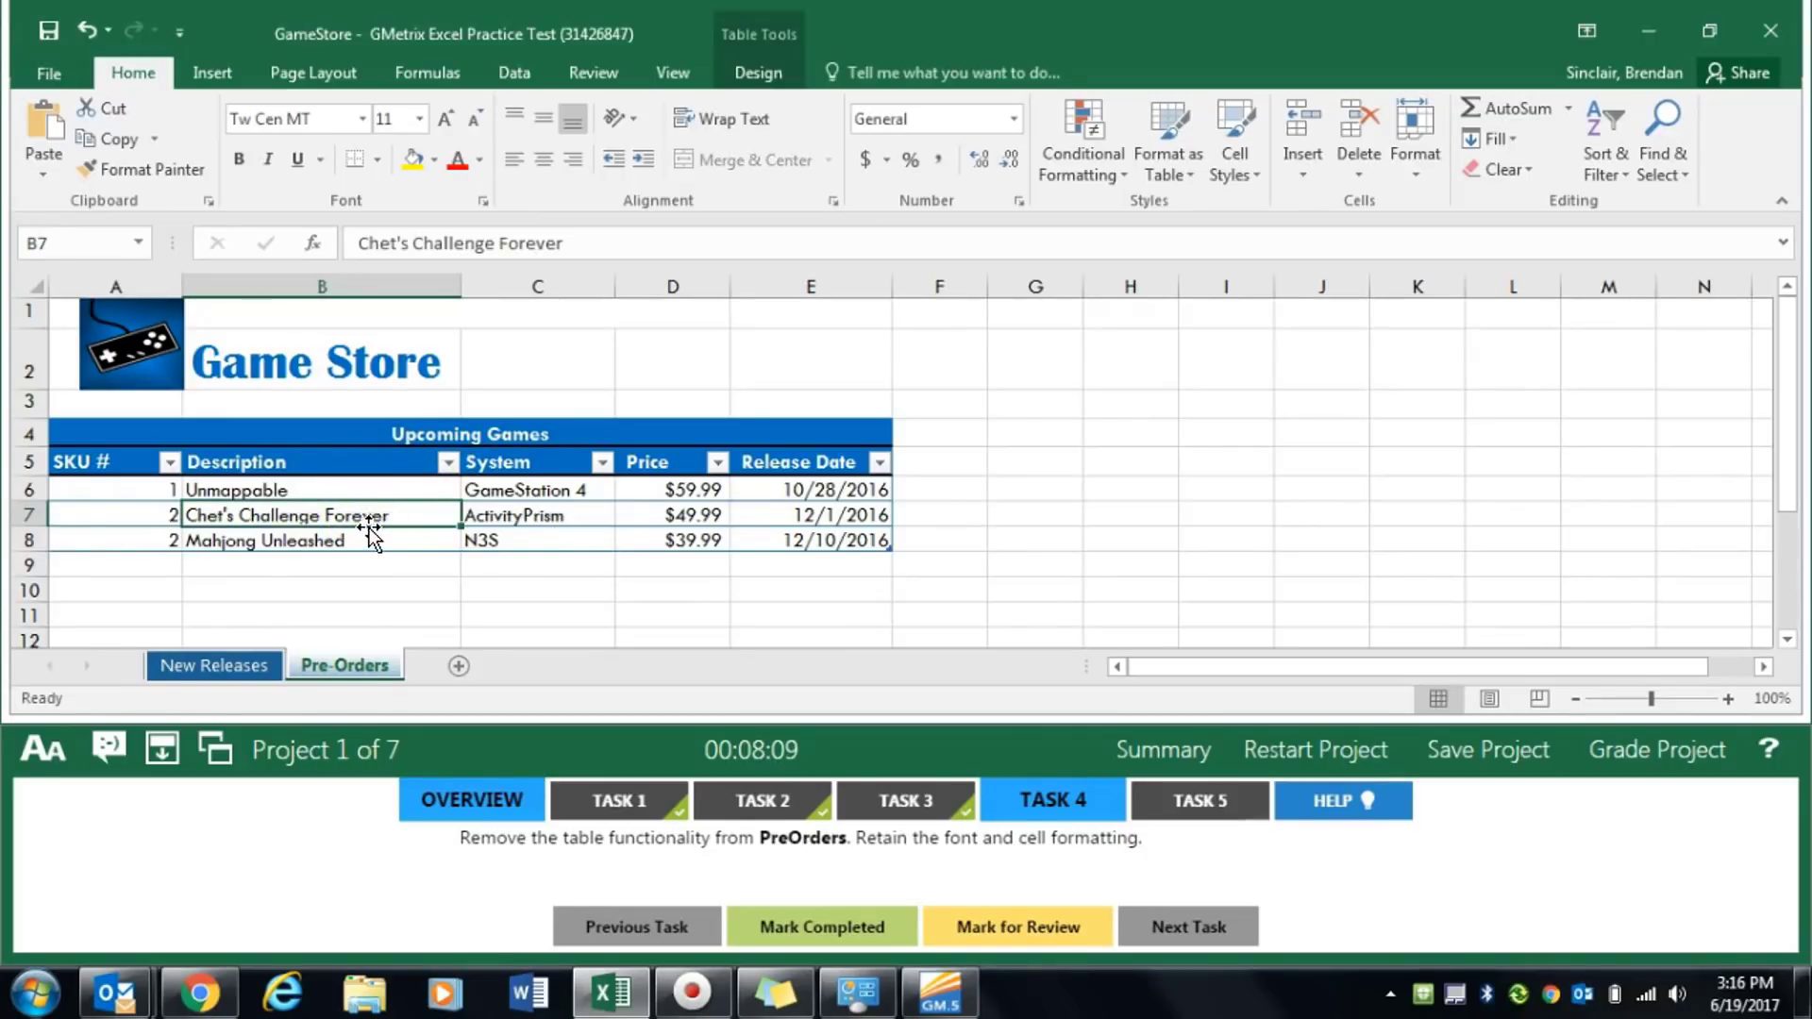
pyautogui.click(774, 72)
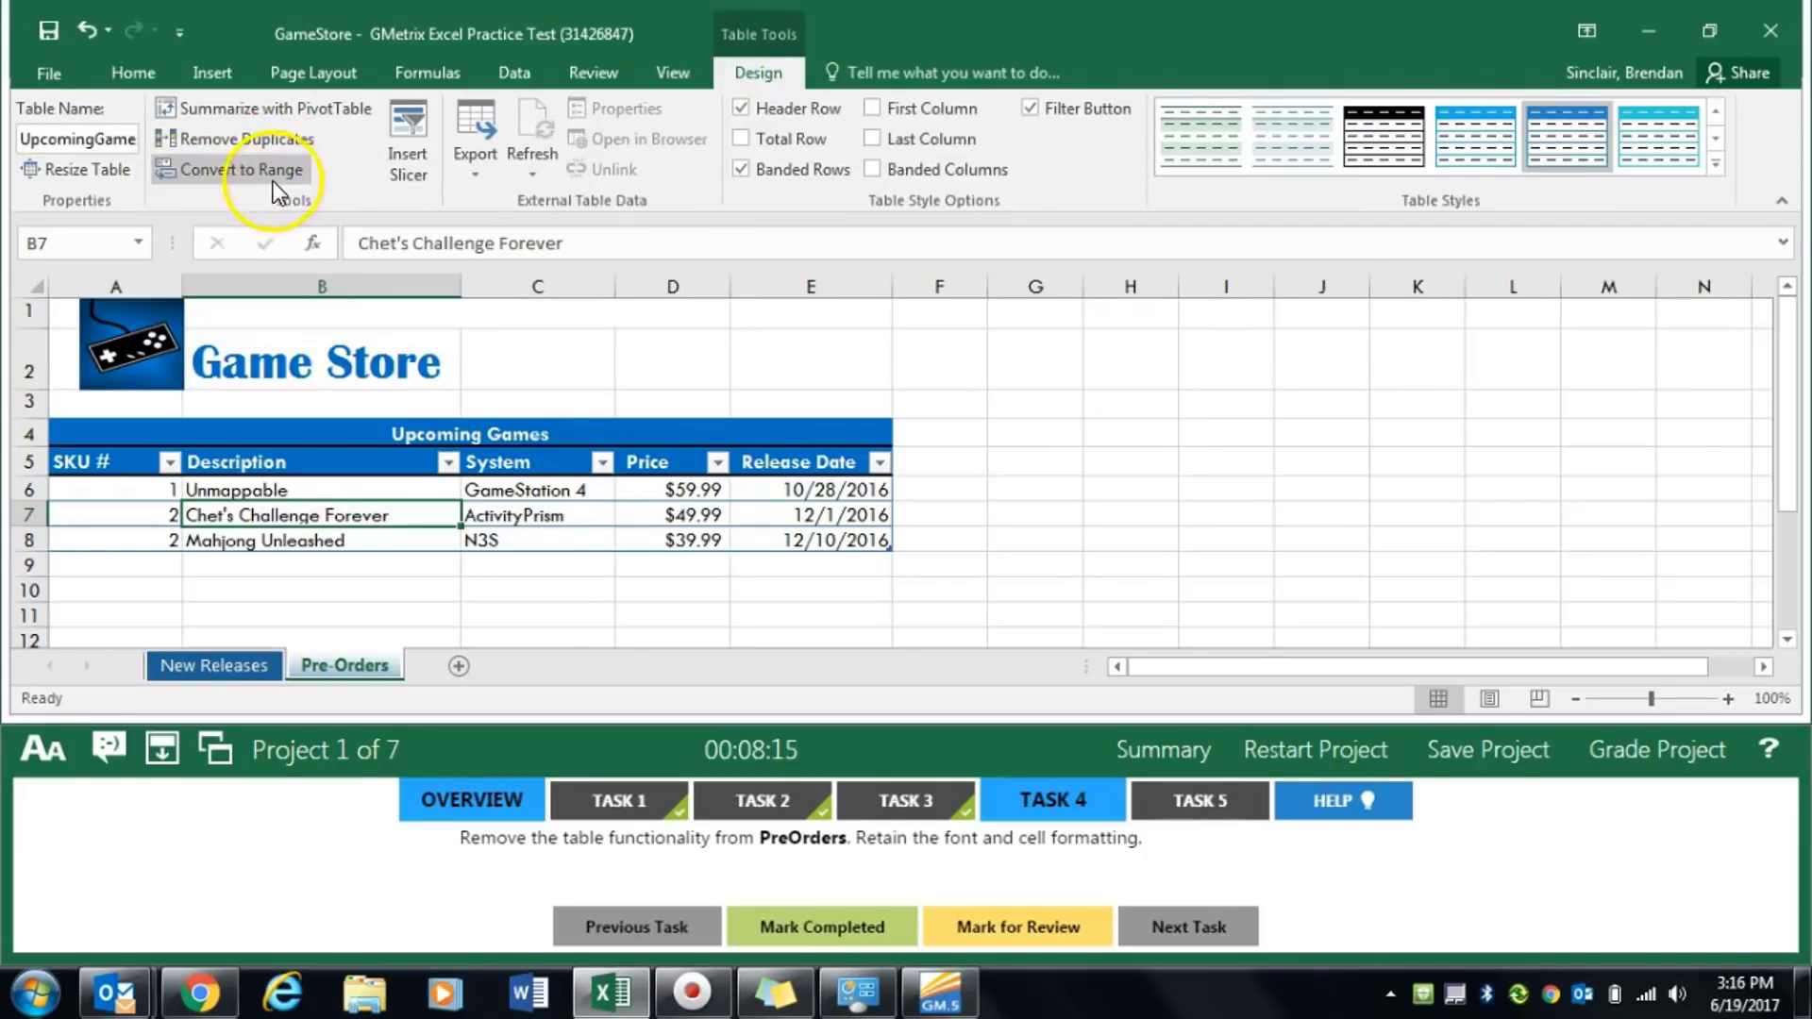
pyautogui.click(246, 179)
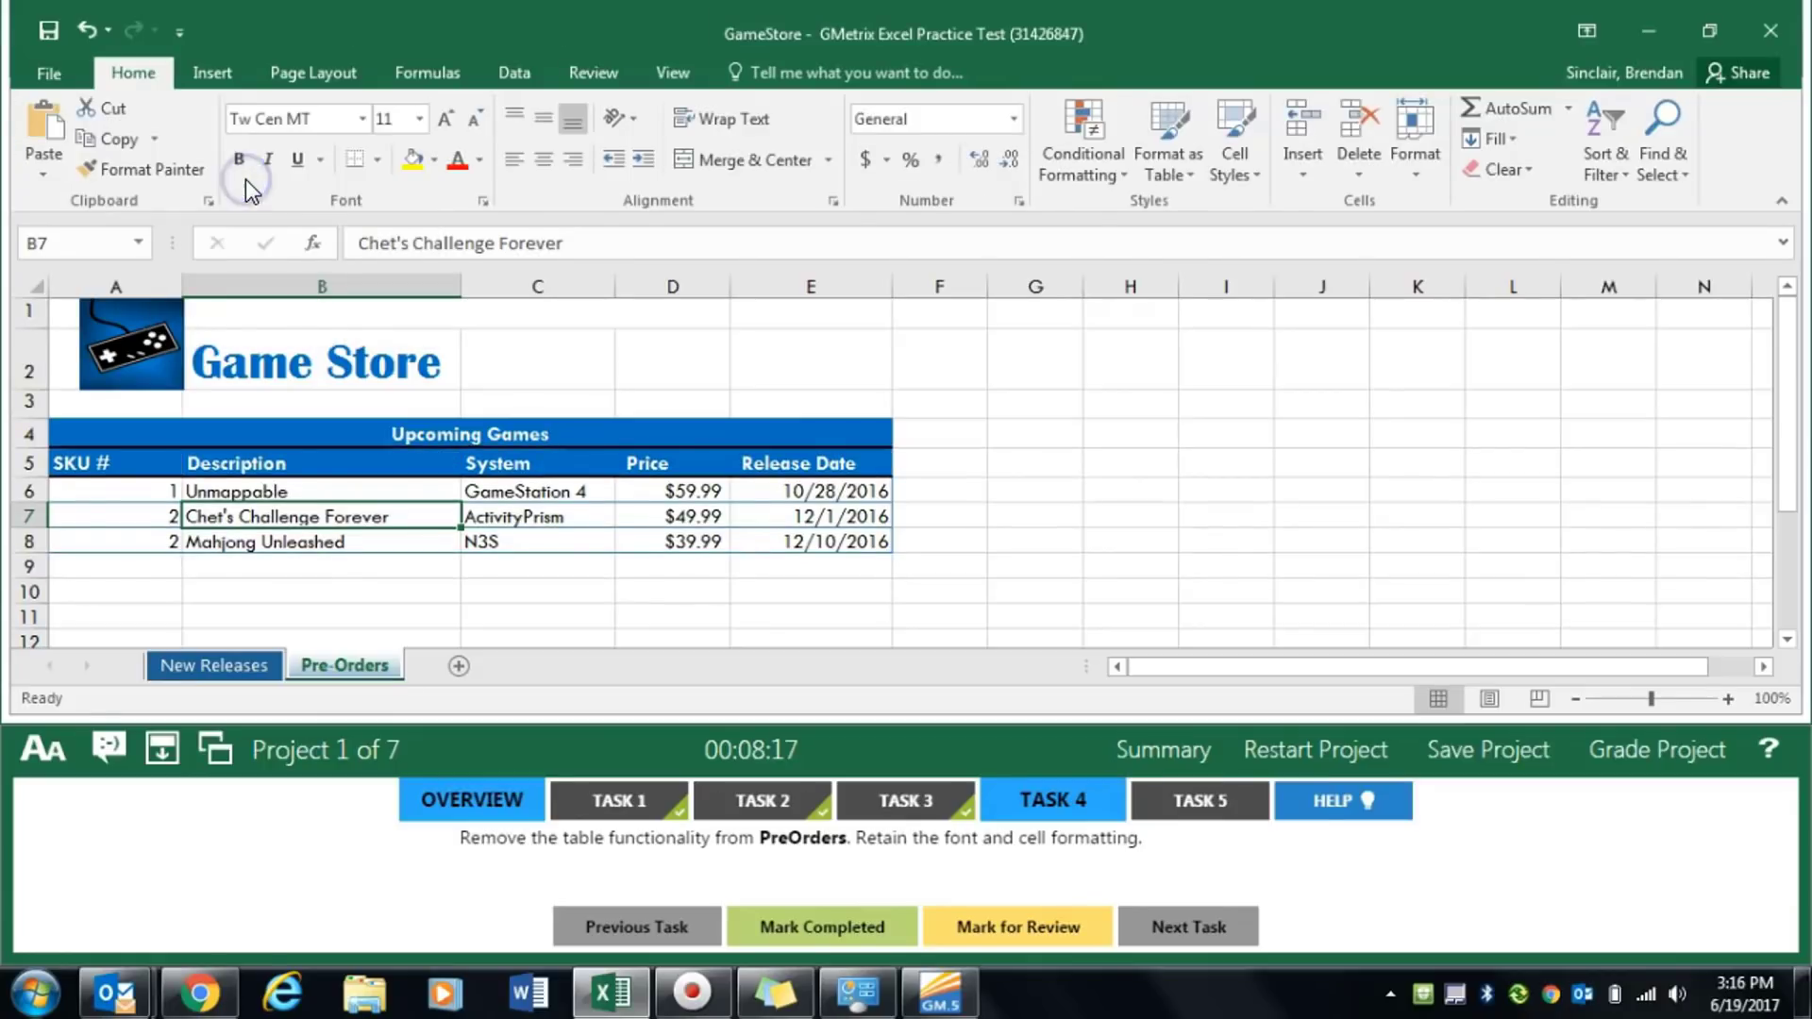
# Mark Task 4 completed, and for Task 5 add a new worksheet named Specials
pyautogui.click(823, 906)
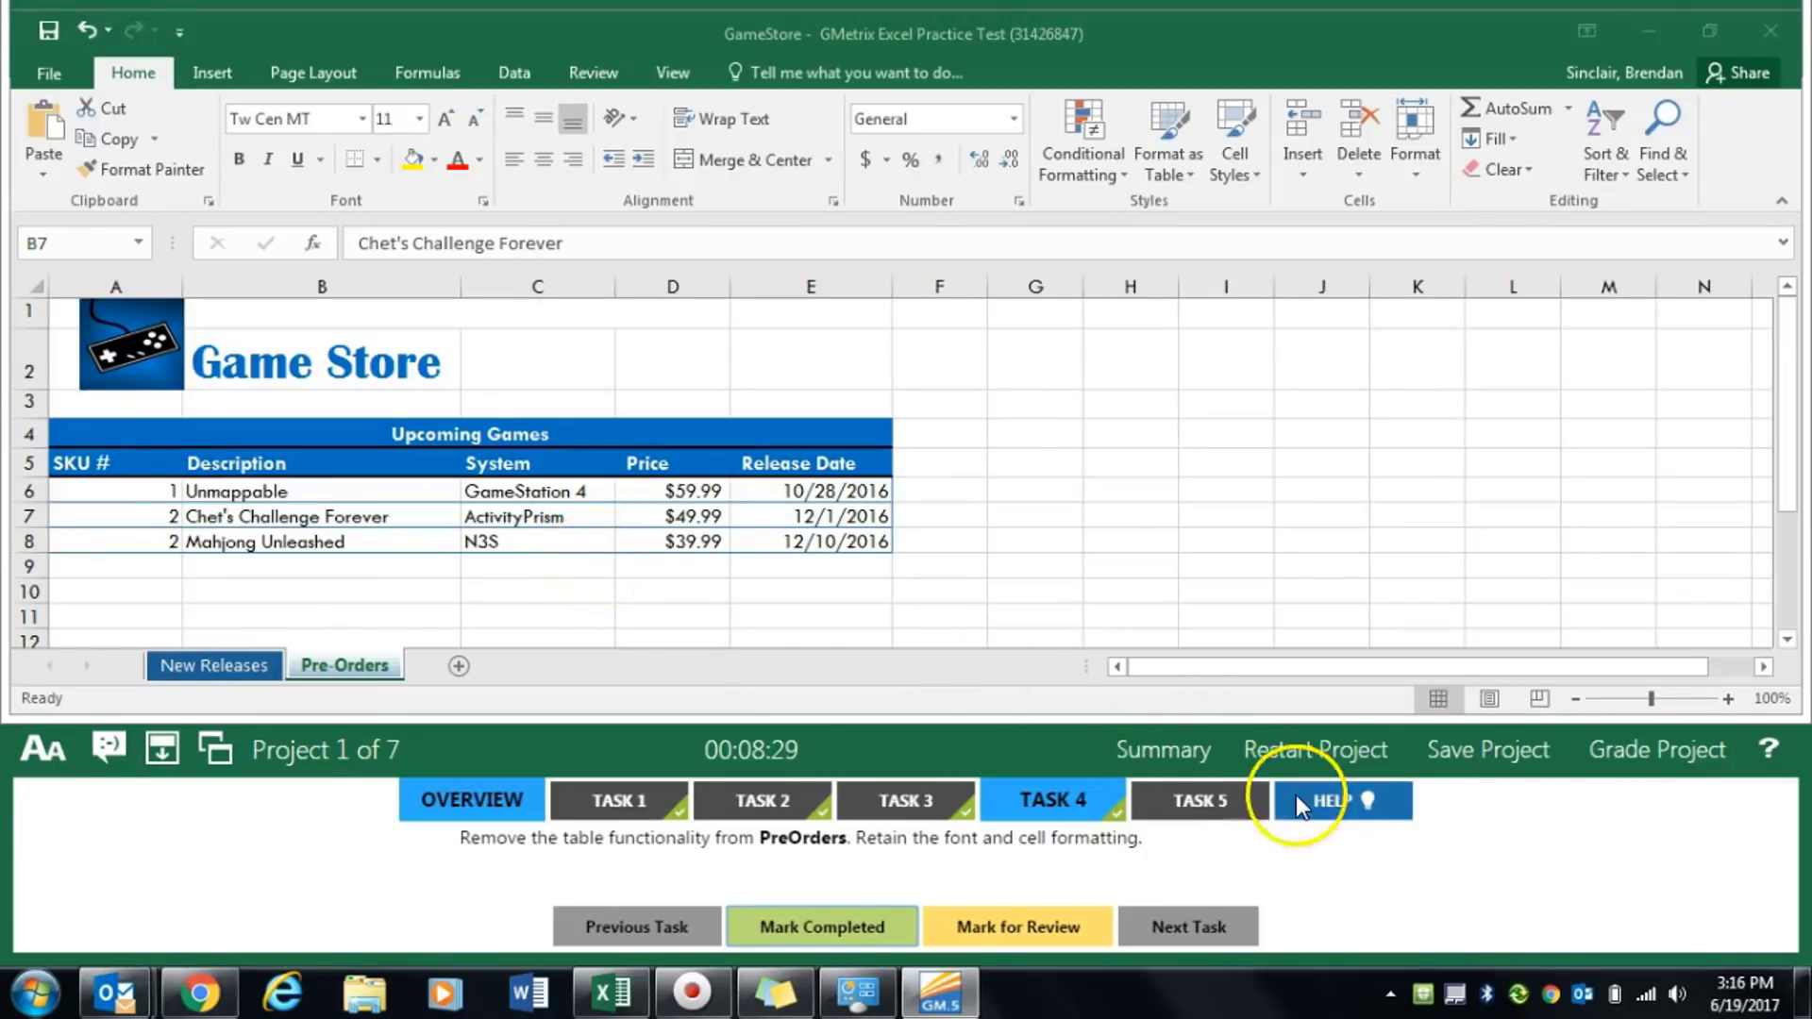
pyautogui.click(1191, 810)
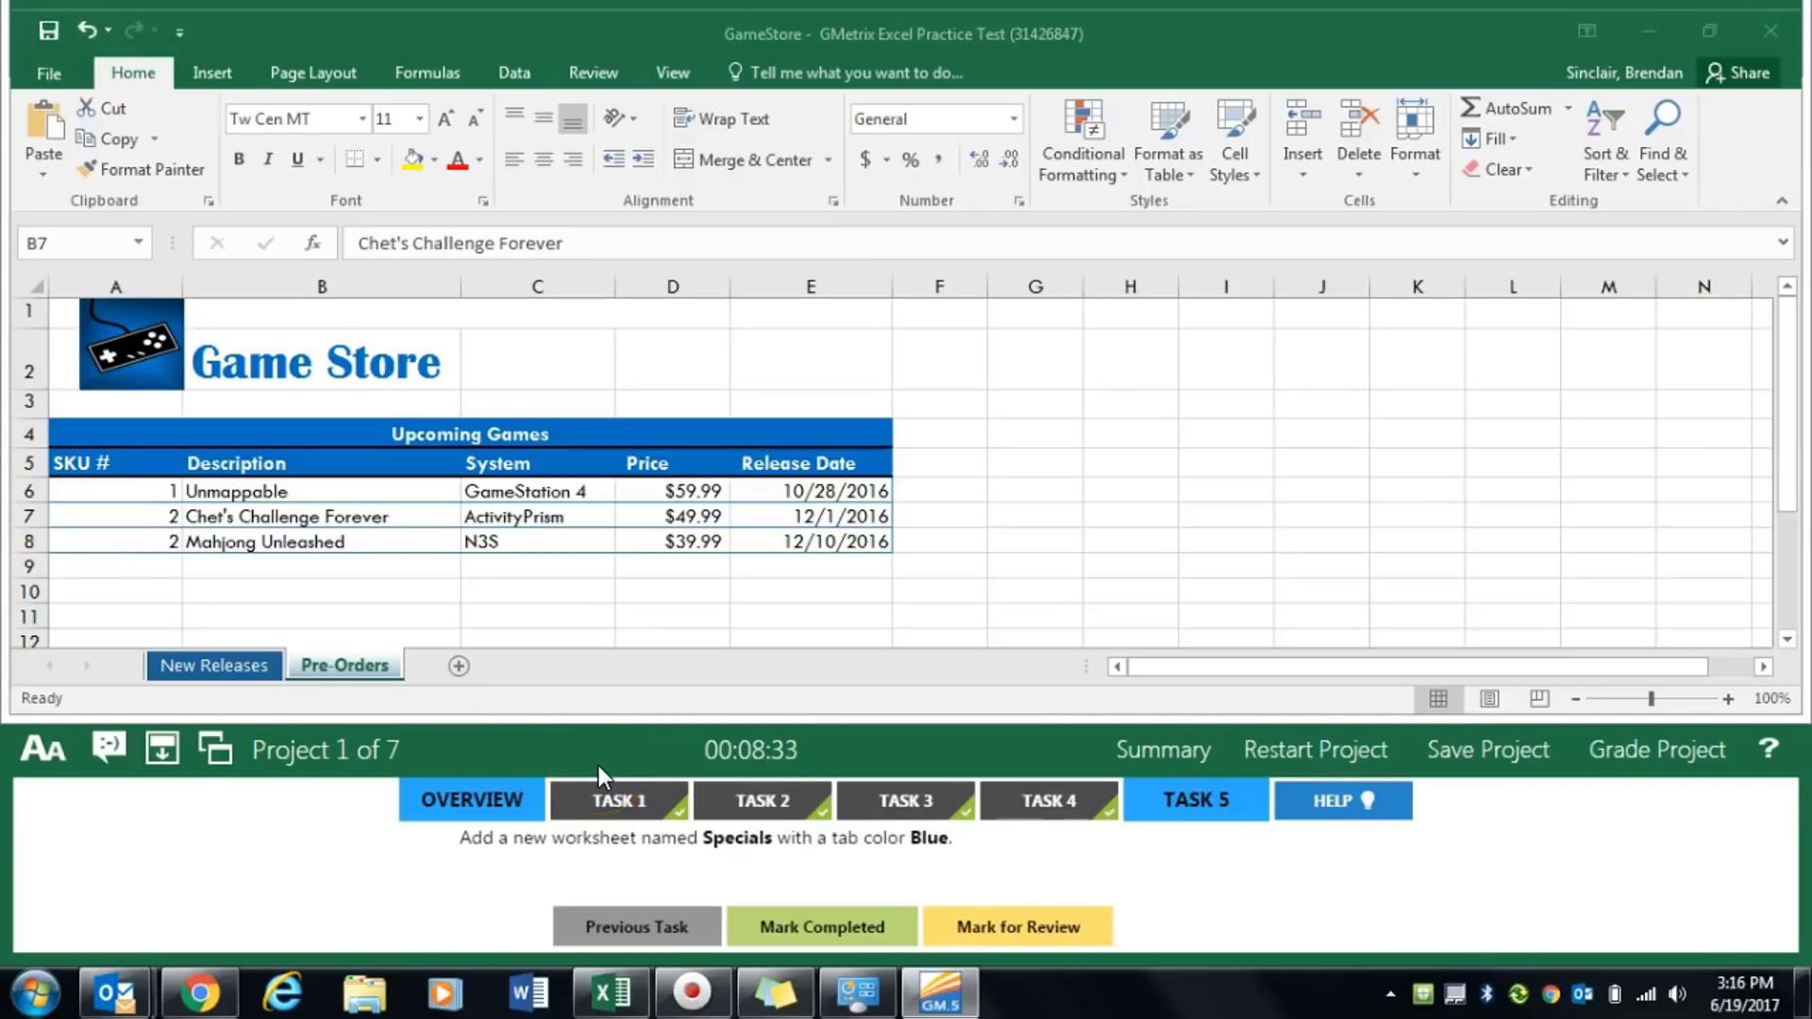
pyautogui.click(460, 668)
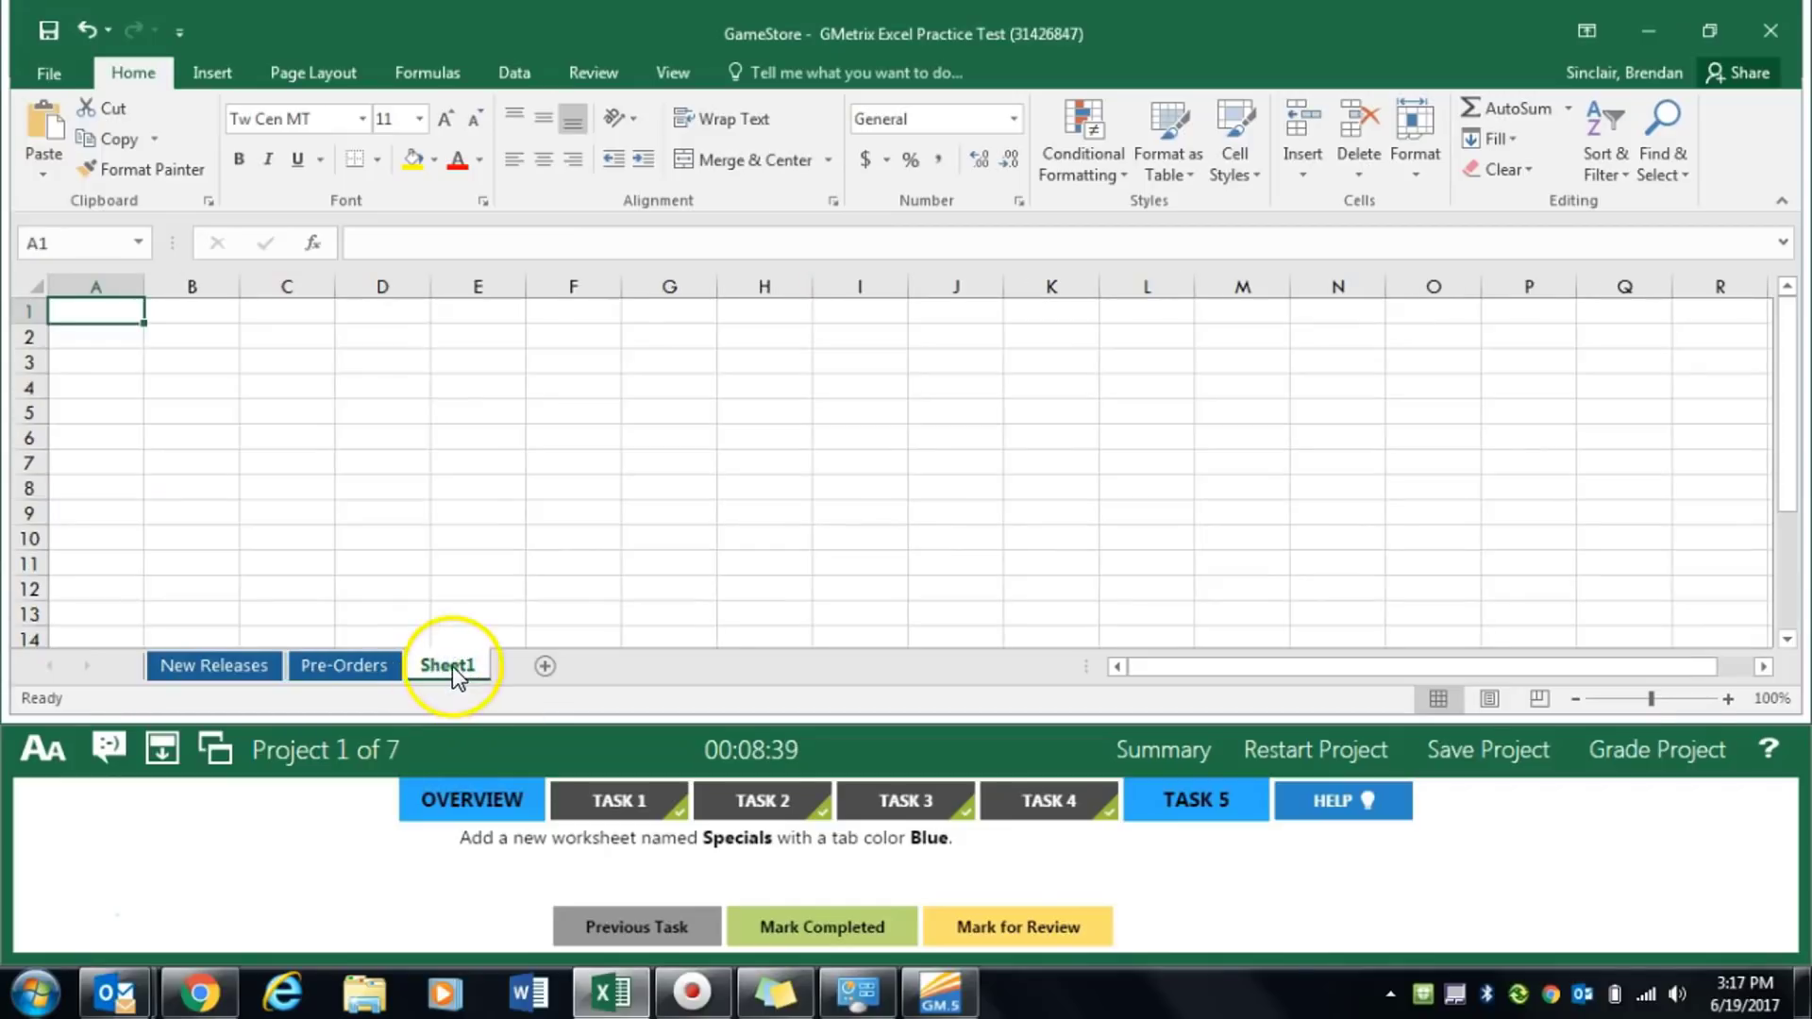
pyautogui.doubleClick(451, 667)
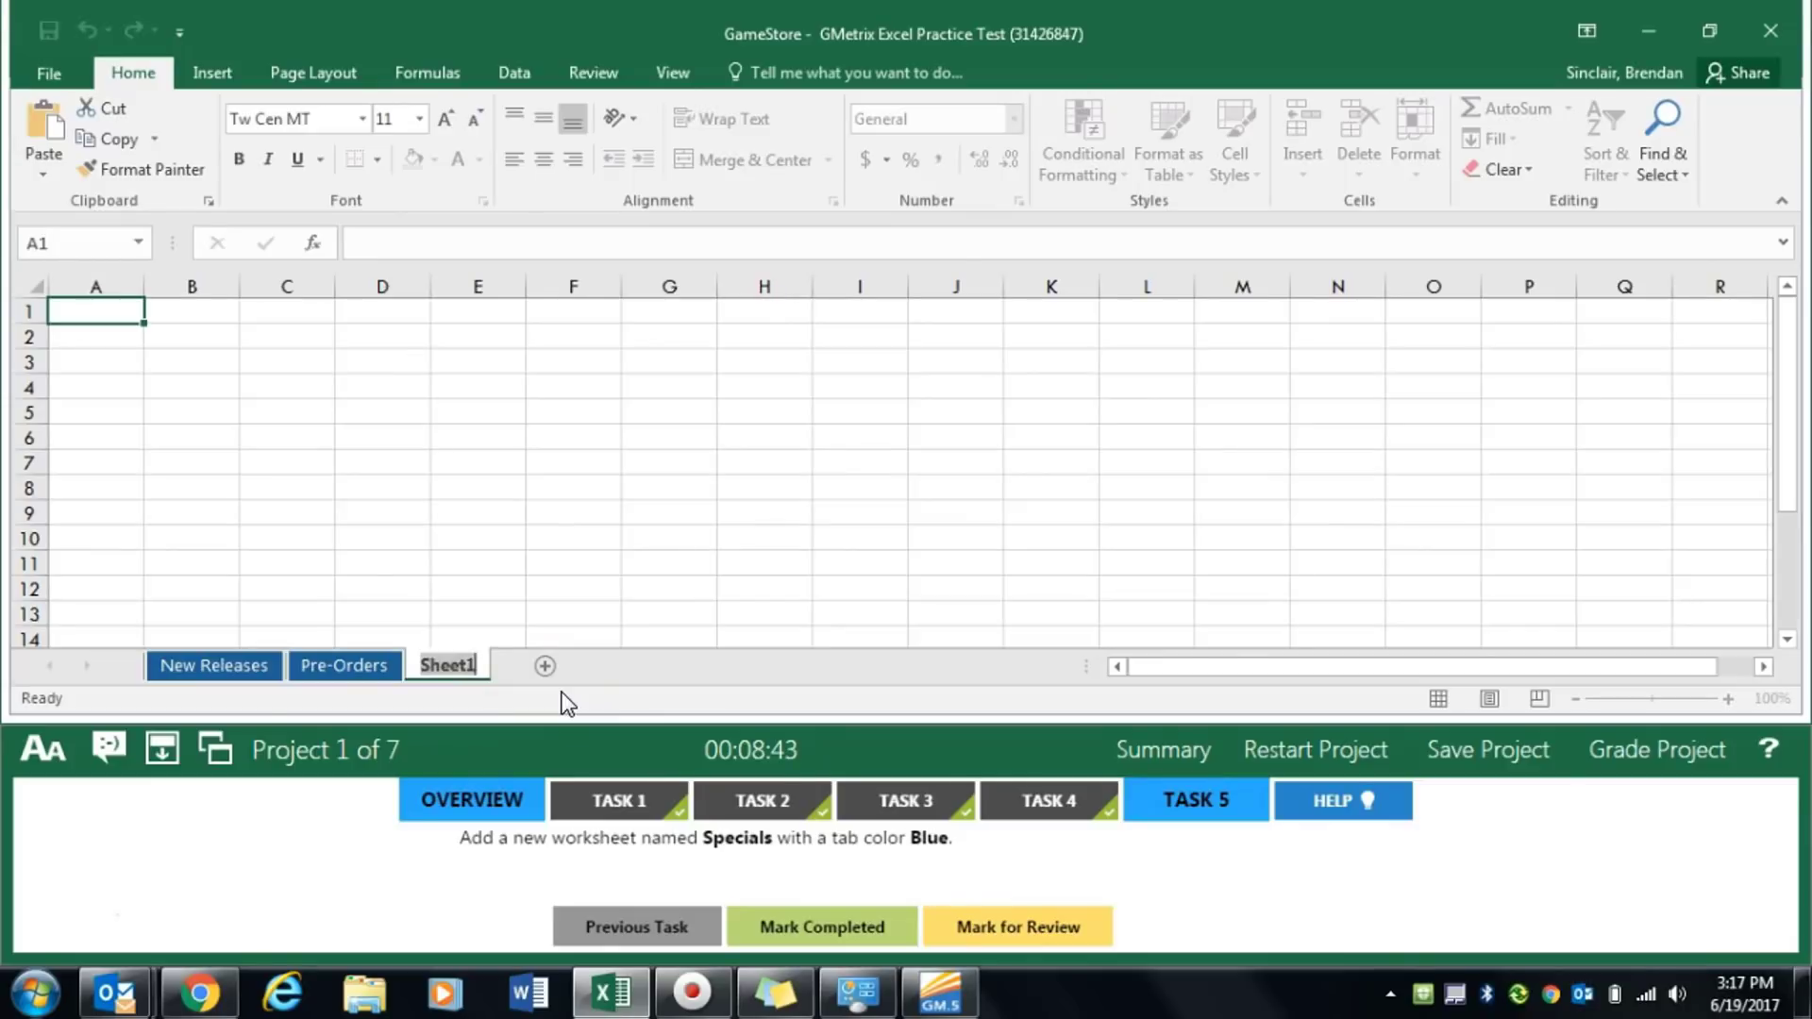
pyautogui.write('Specials')
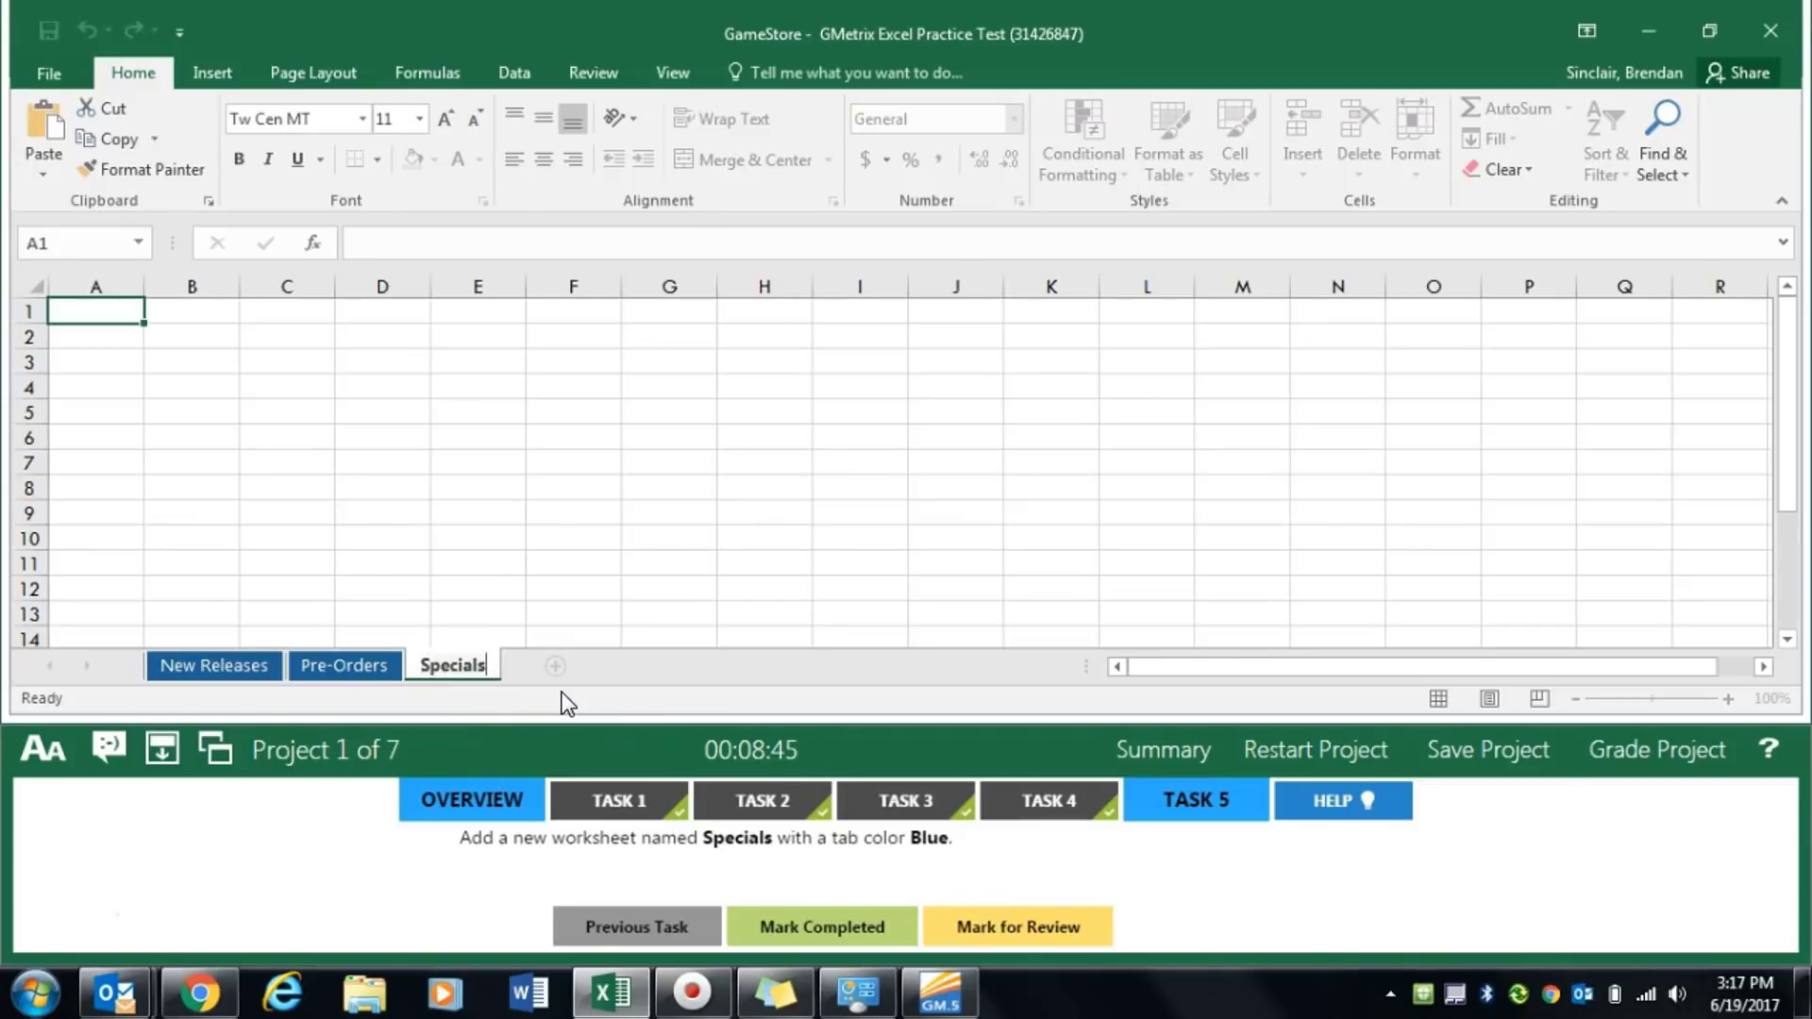
pyautogui.press('Return')
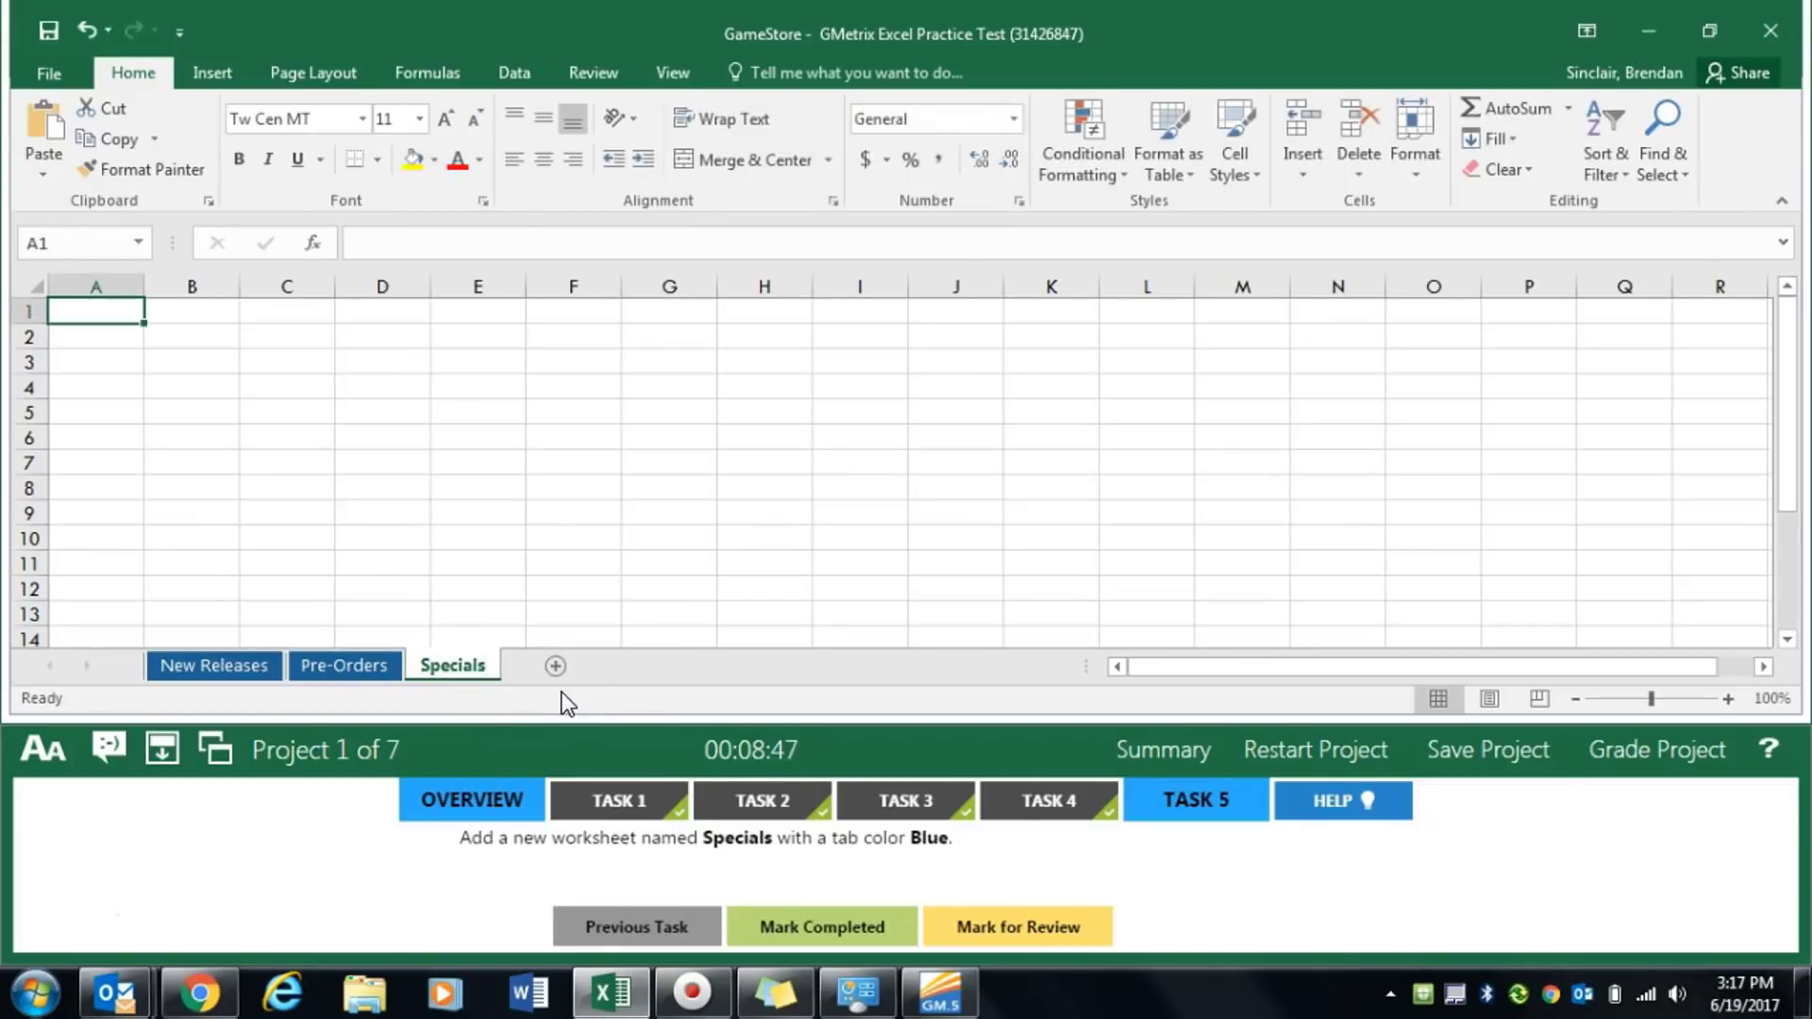
# Set the tab color of the Specials worksheet to the standard color Blue
pyautogui.rightClick(430, 667)
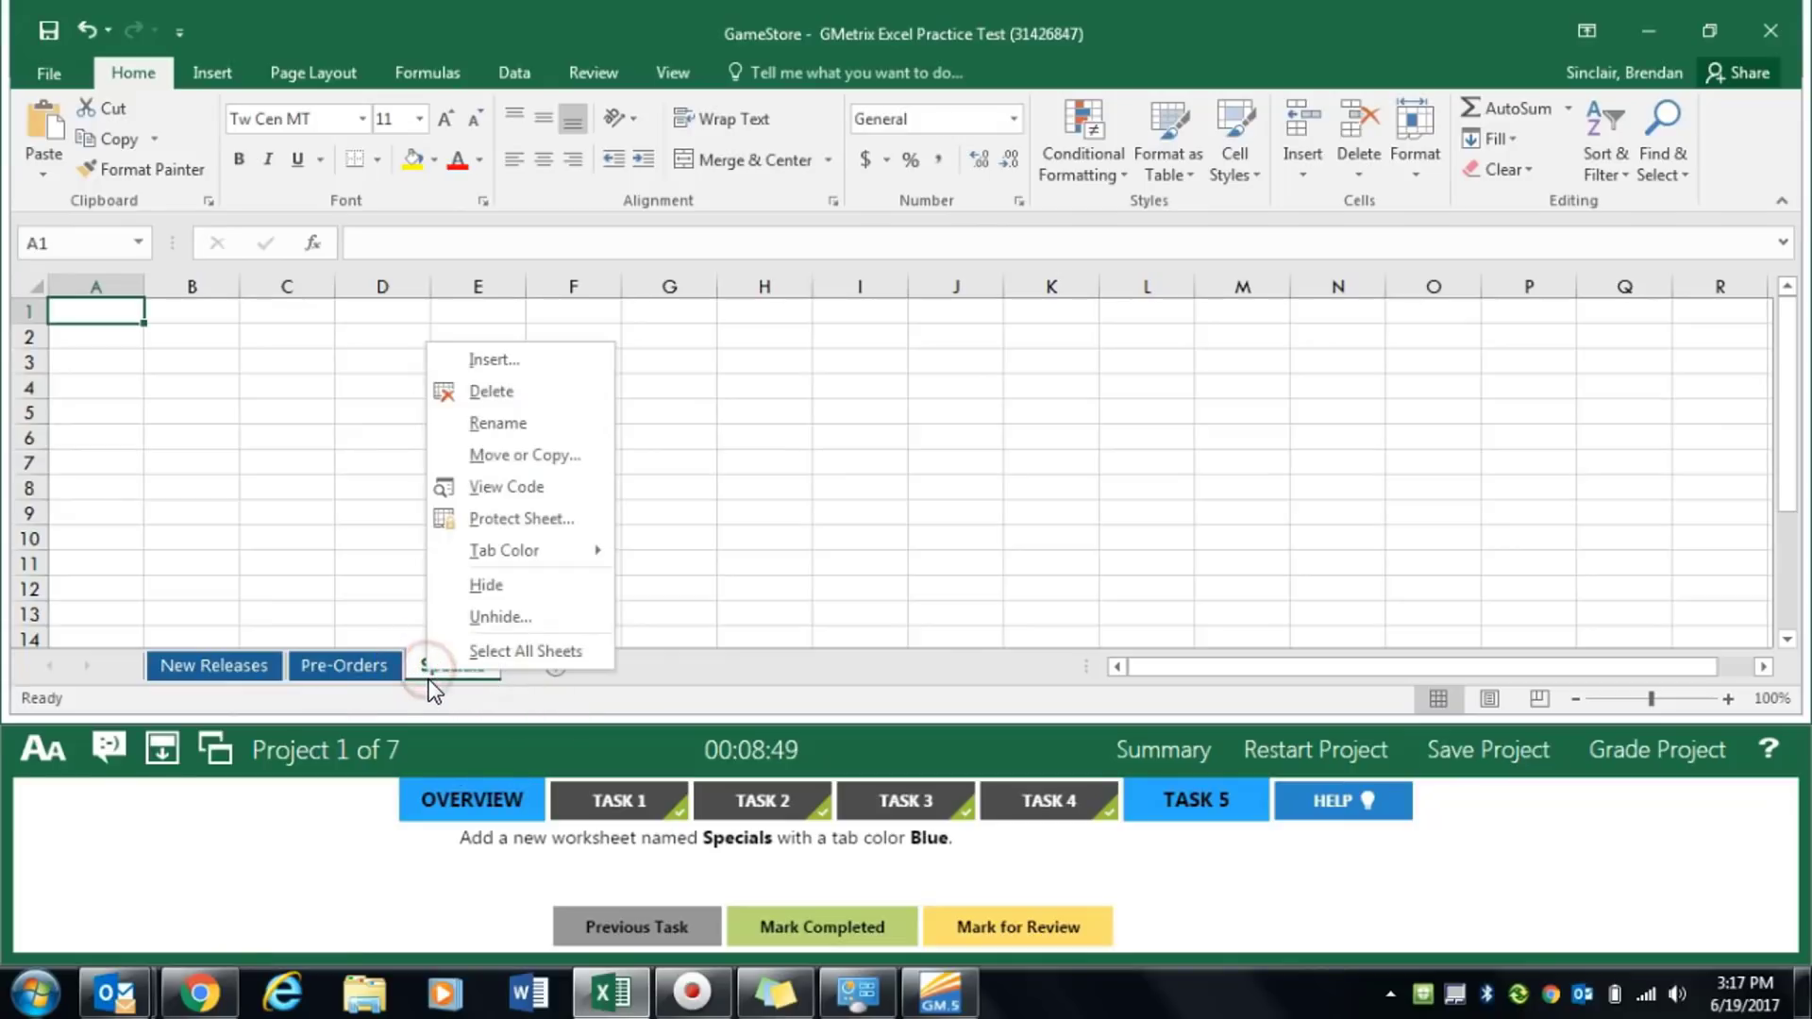
pyautogui.moveTo(563, 557)
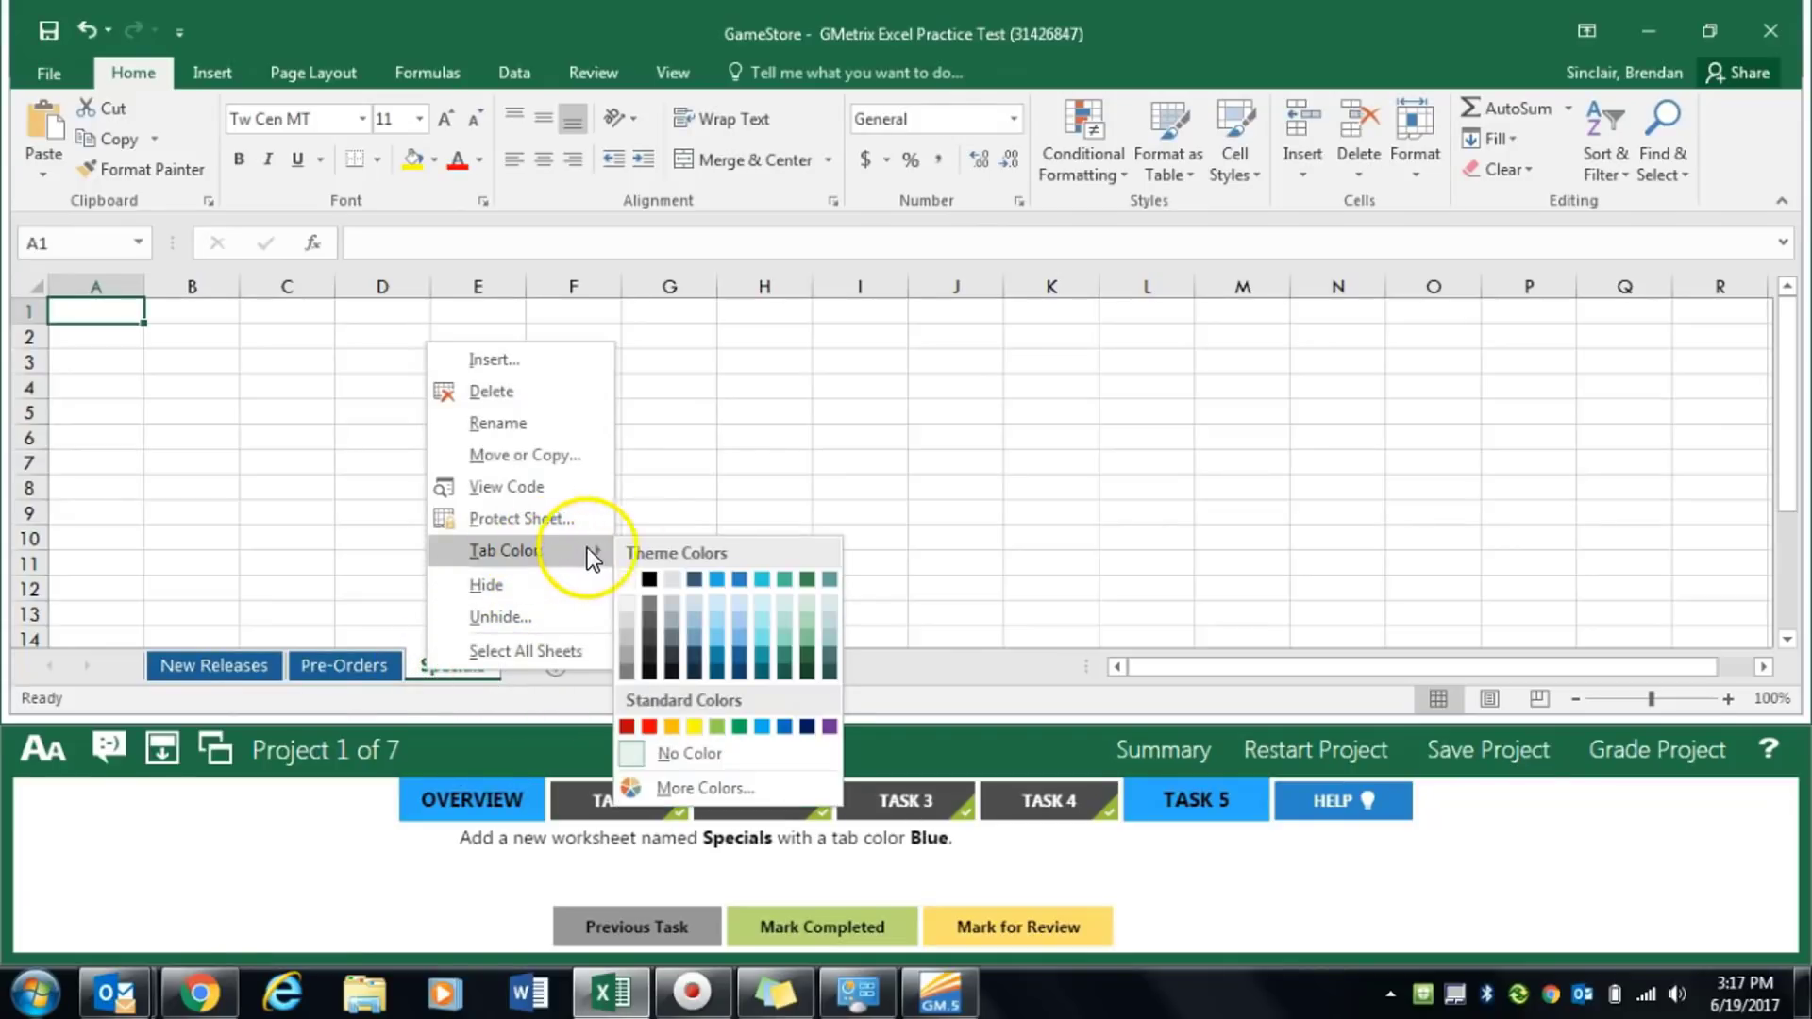
pyautogui.click(785, 727)
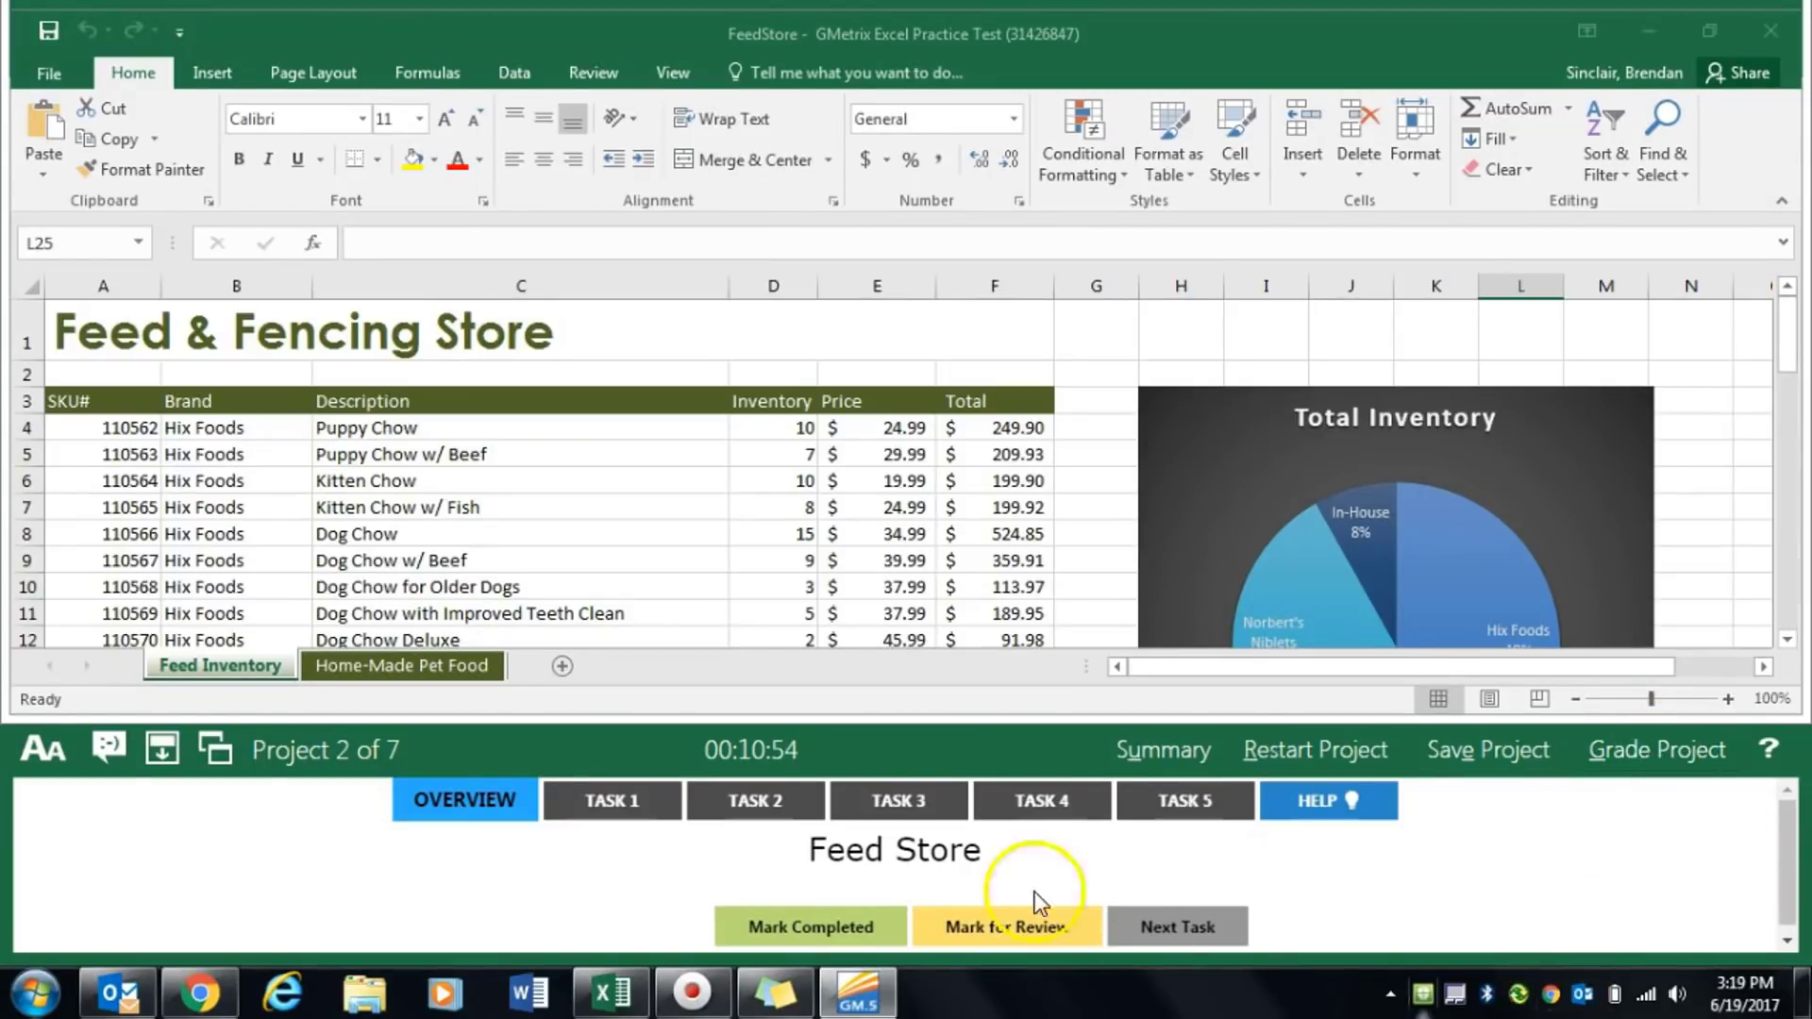
# For Task 1 of the Feed Store project, start importing New Flavors.txt from the GMetrixTemplates folder into cell A9 of the Home-Made Pet Food worksheet
pyautogui.click(613, 798)
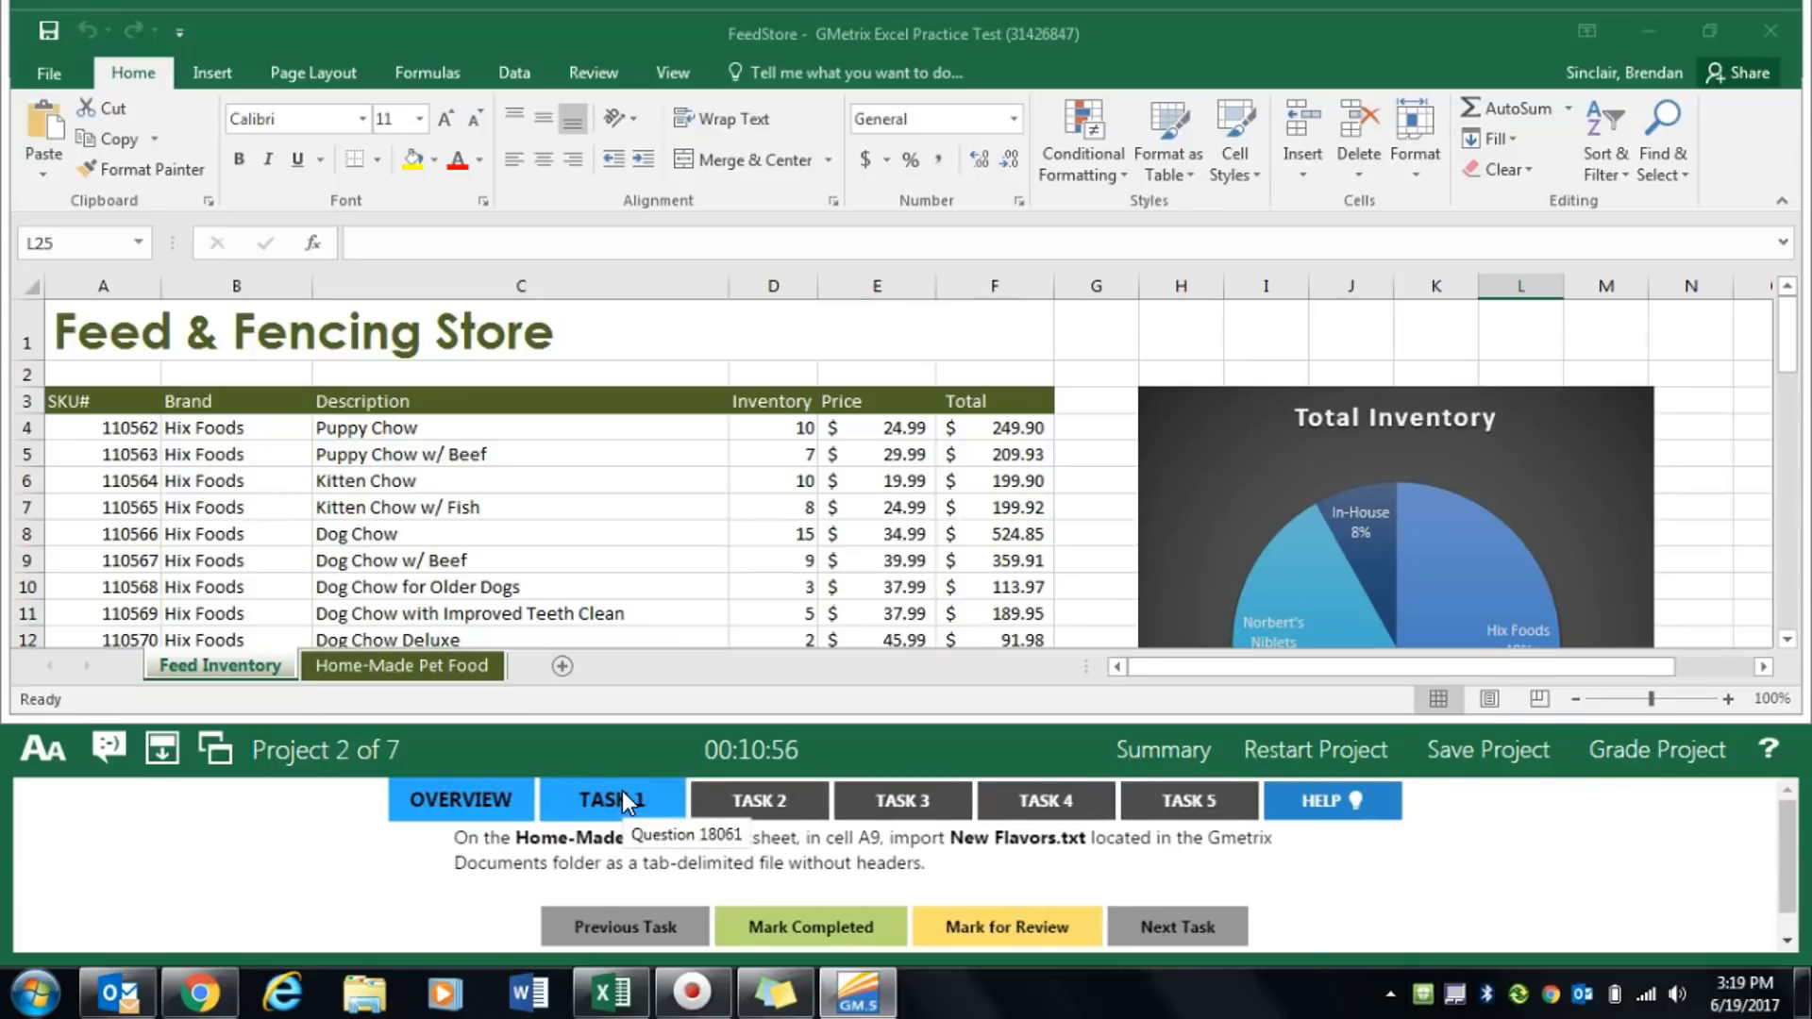
pyautogui.click(420, 666)
pyautogui.click(94, 559)
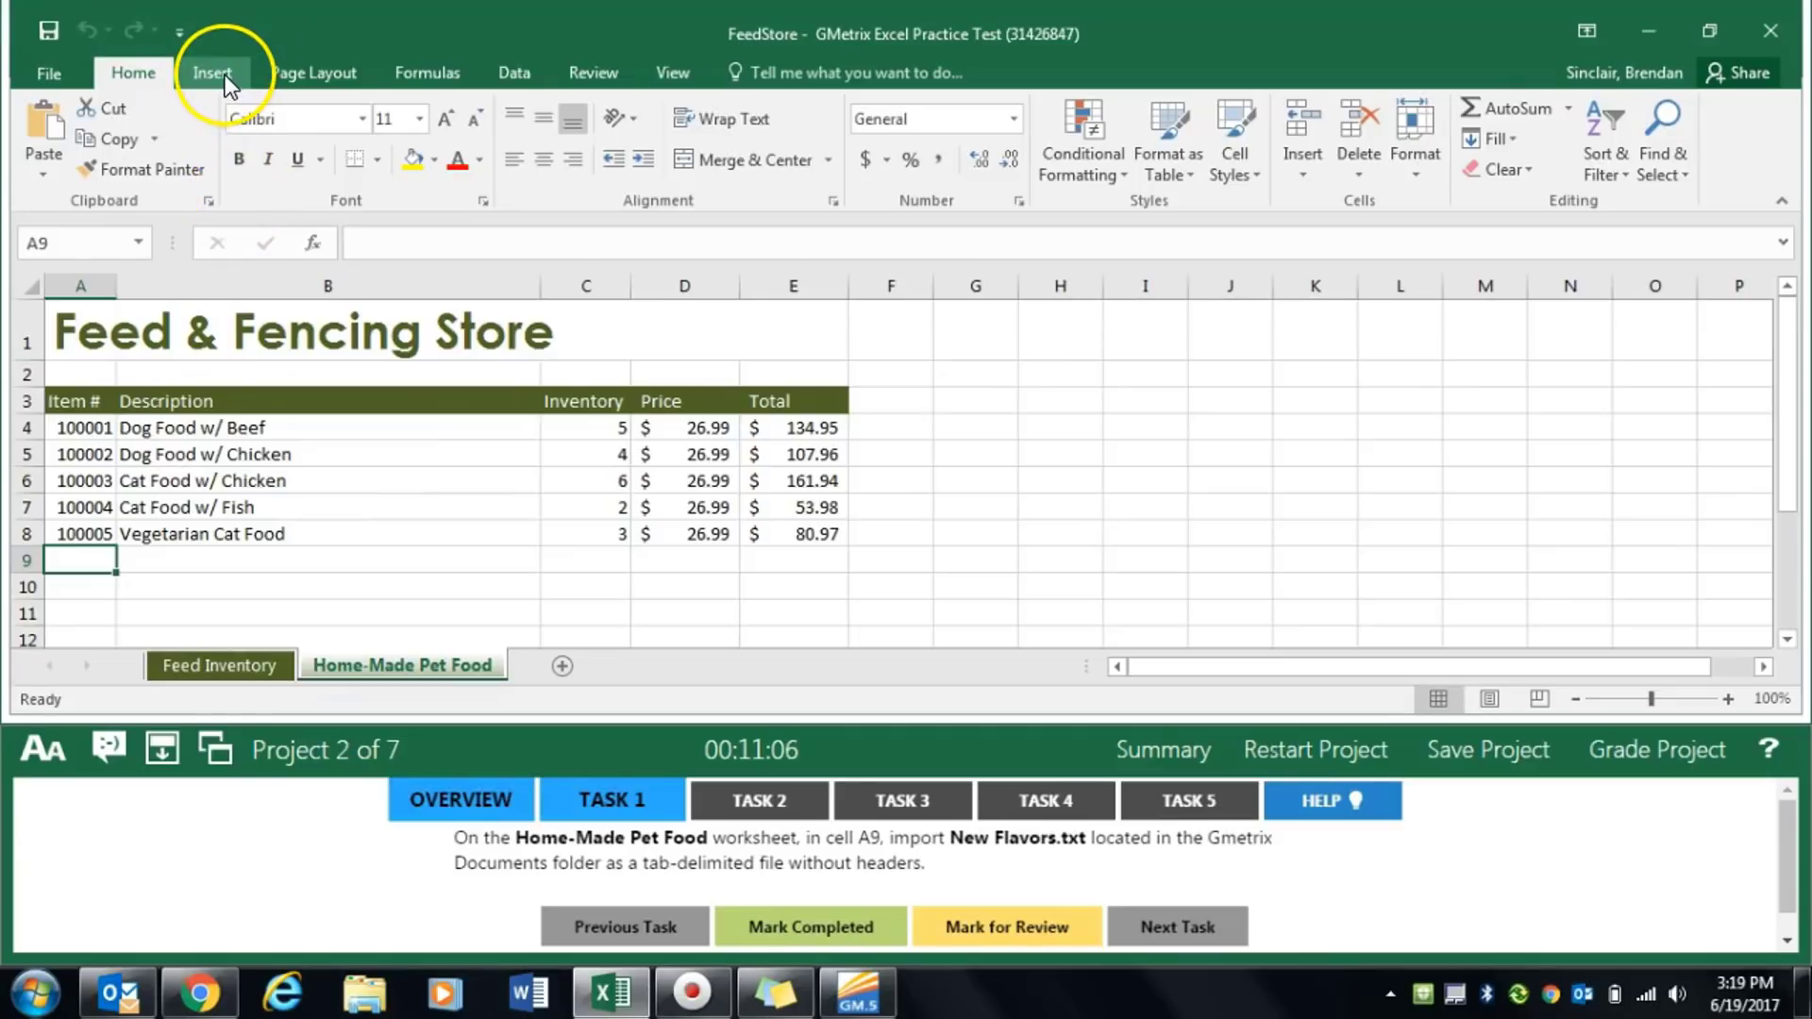
pyautogui.click(498, 83)
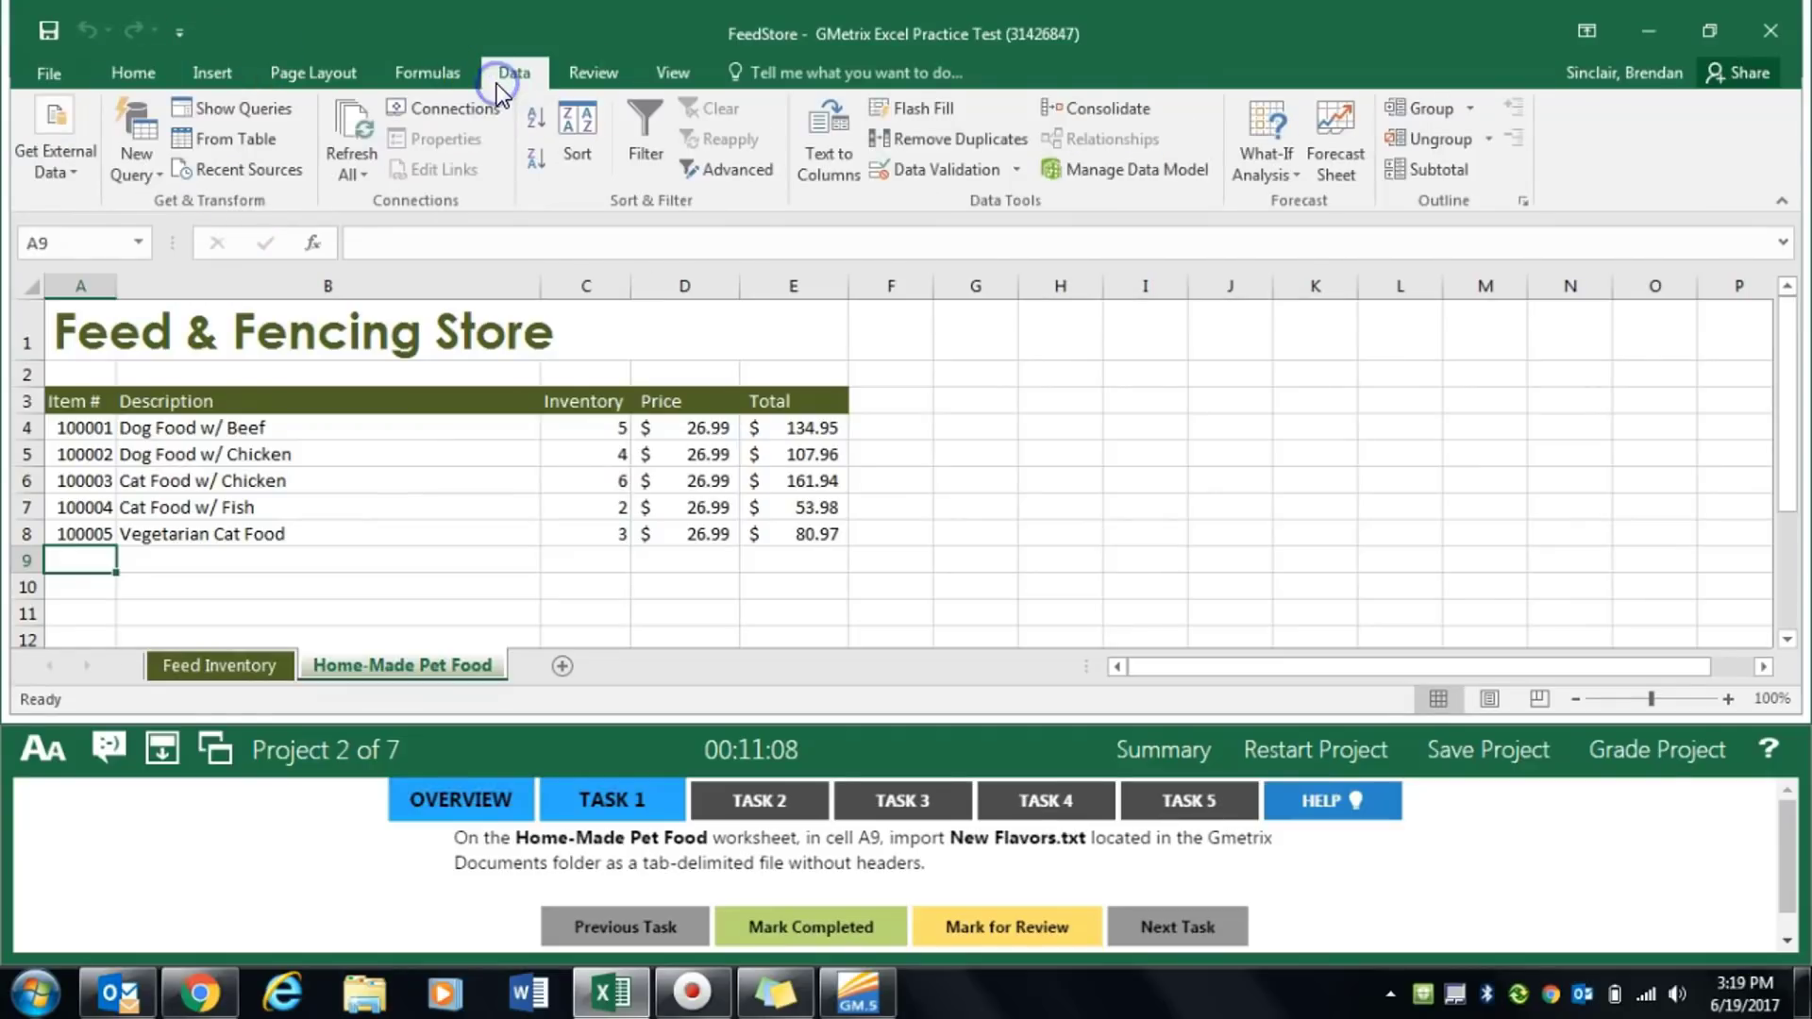
pyautogui.click(83, 172)
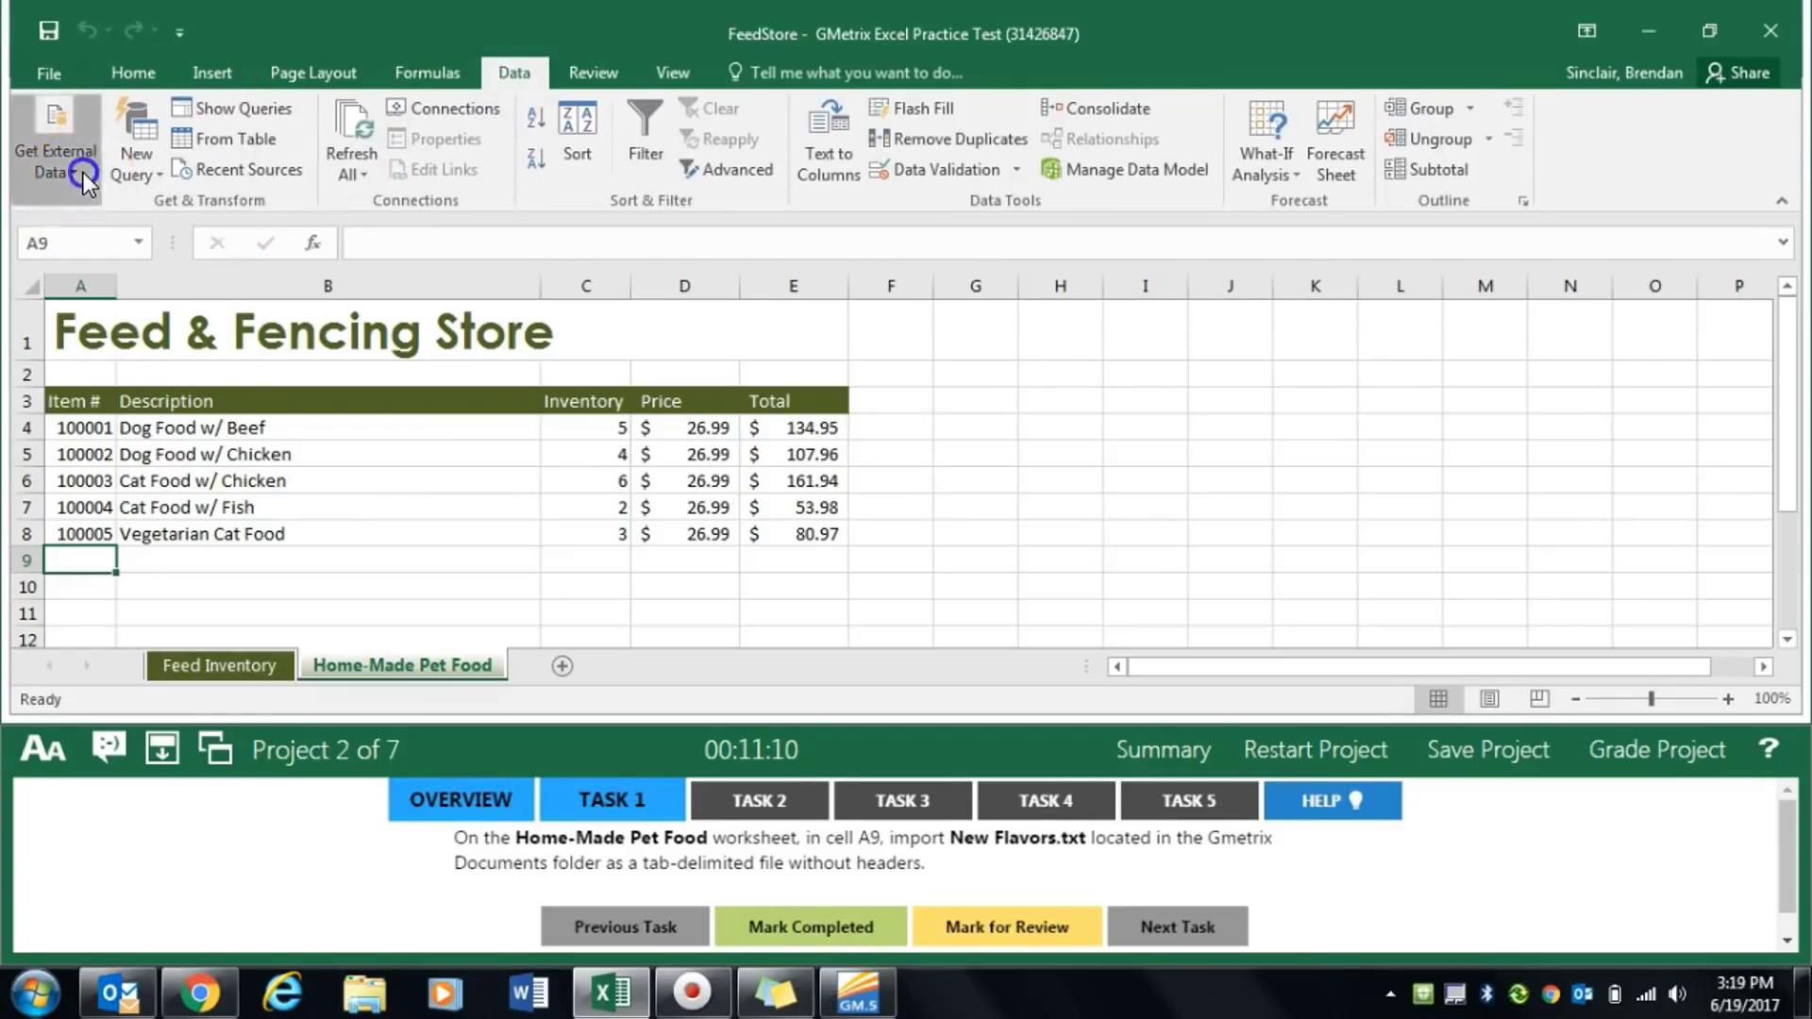
pyautogui.click(161, 262)
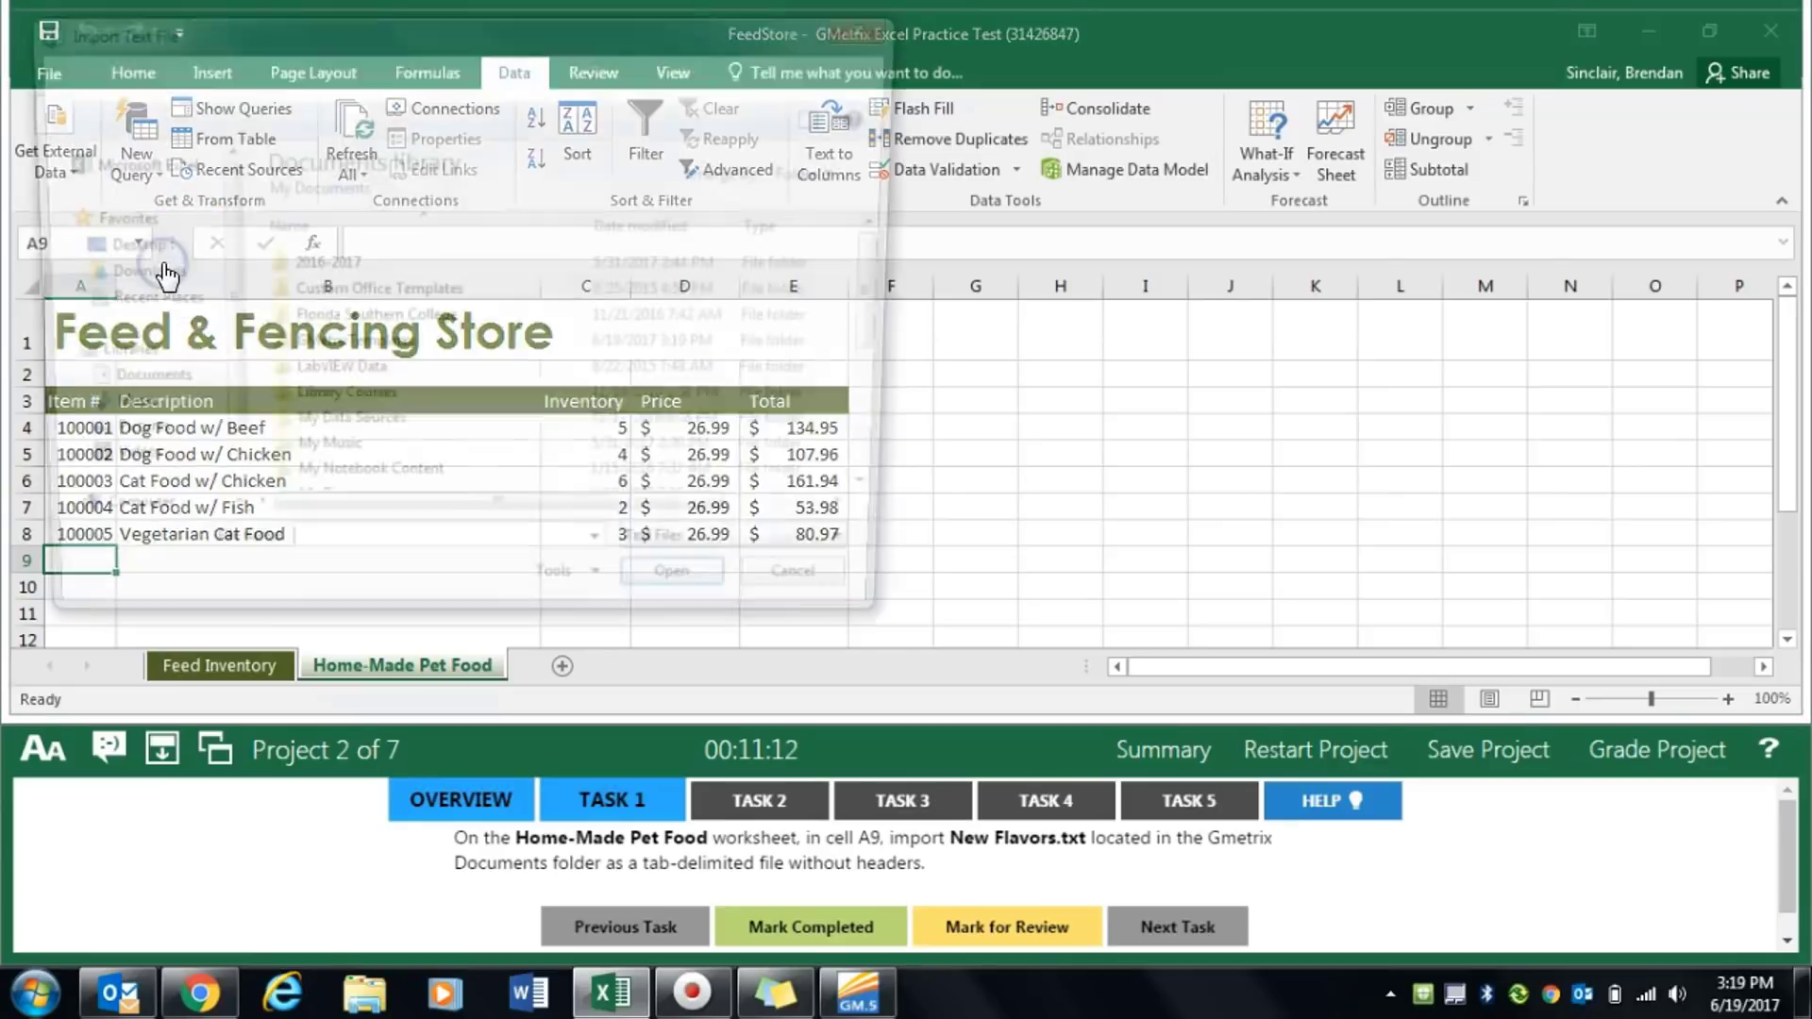
pyautogui.doubleClick(398, 354)
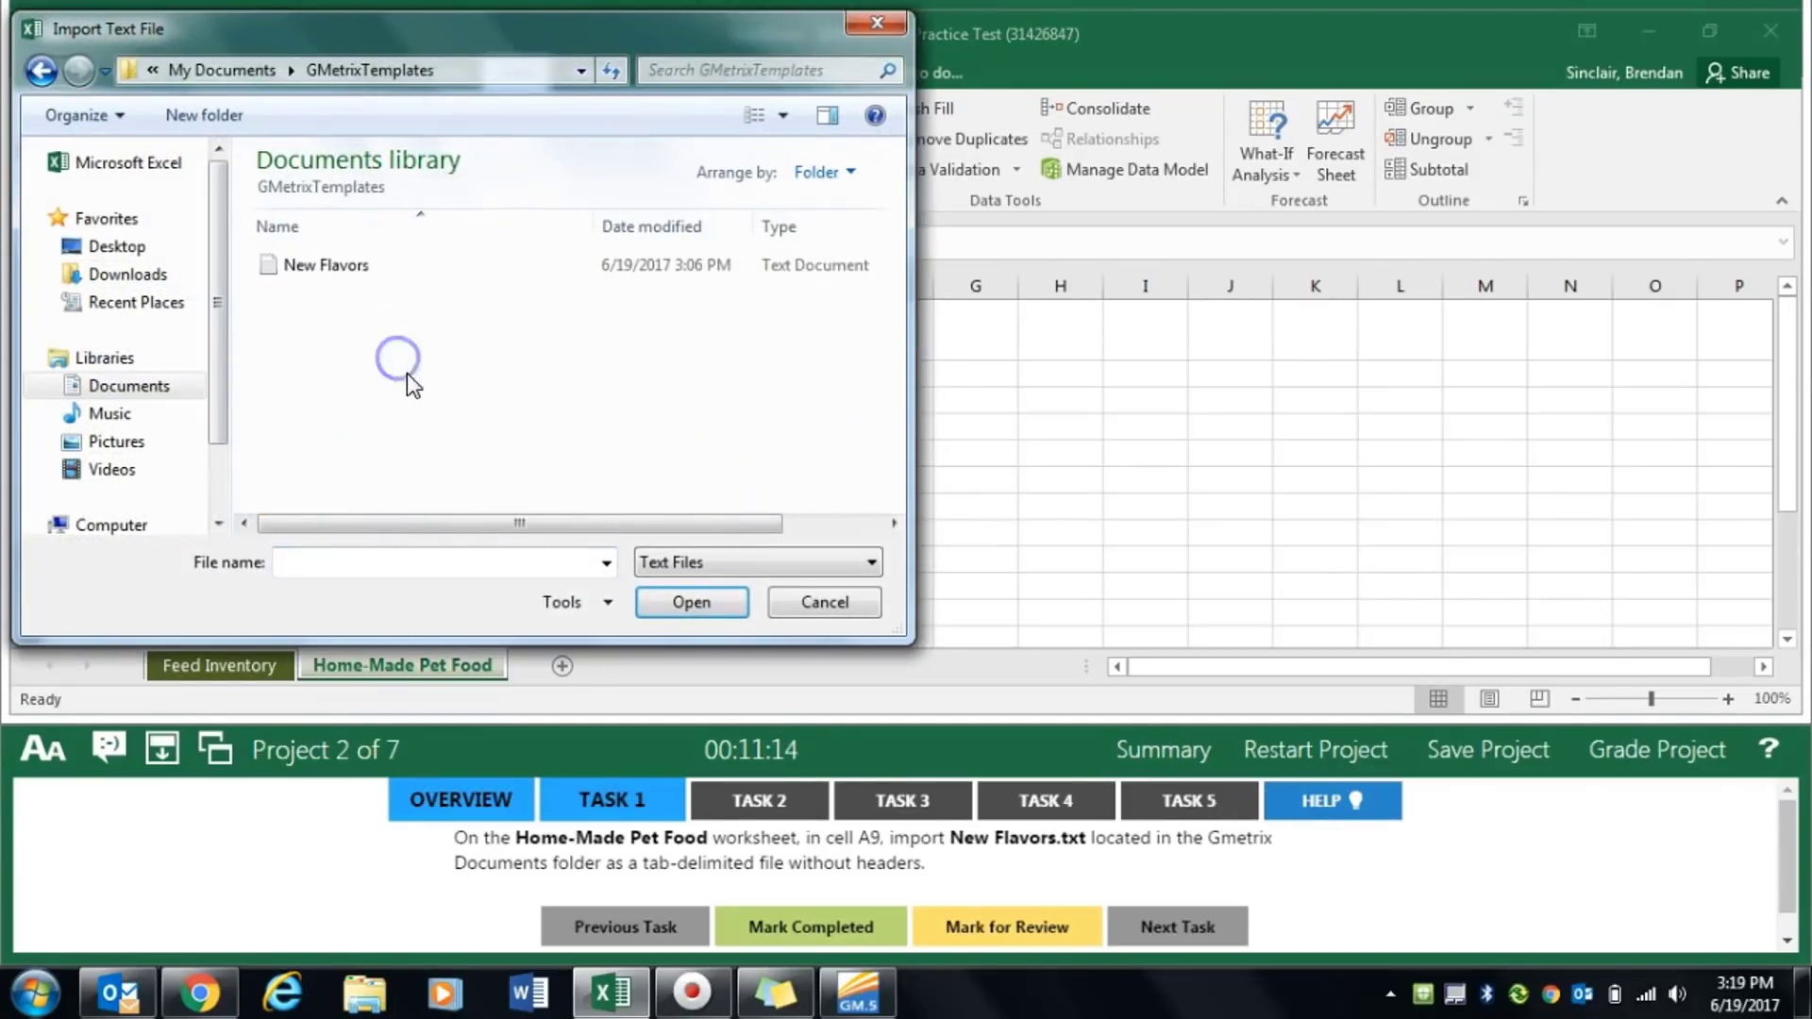
pyautogui.doubleClick(446, 267)
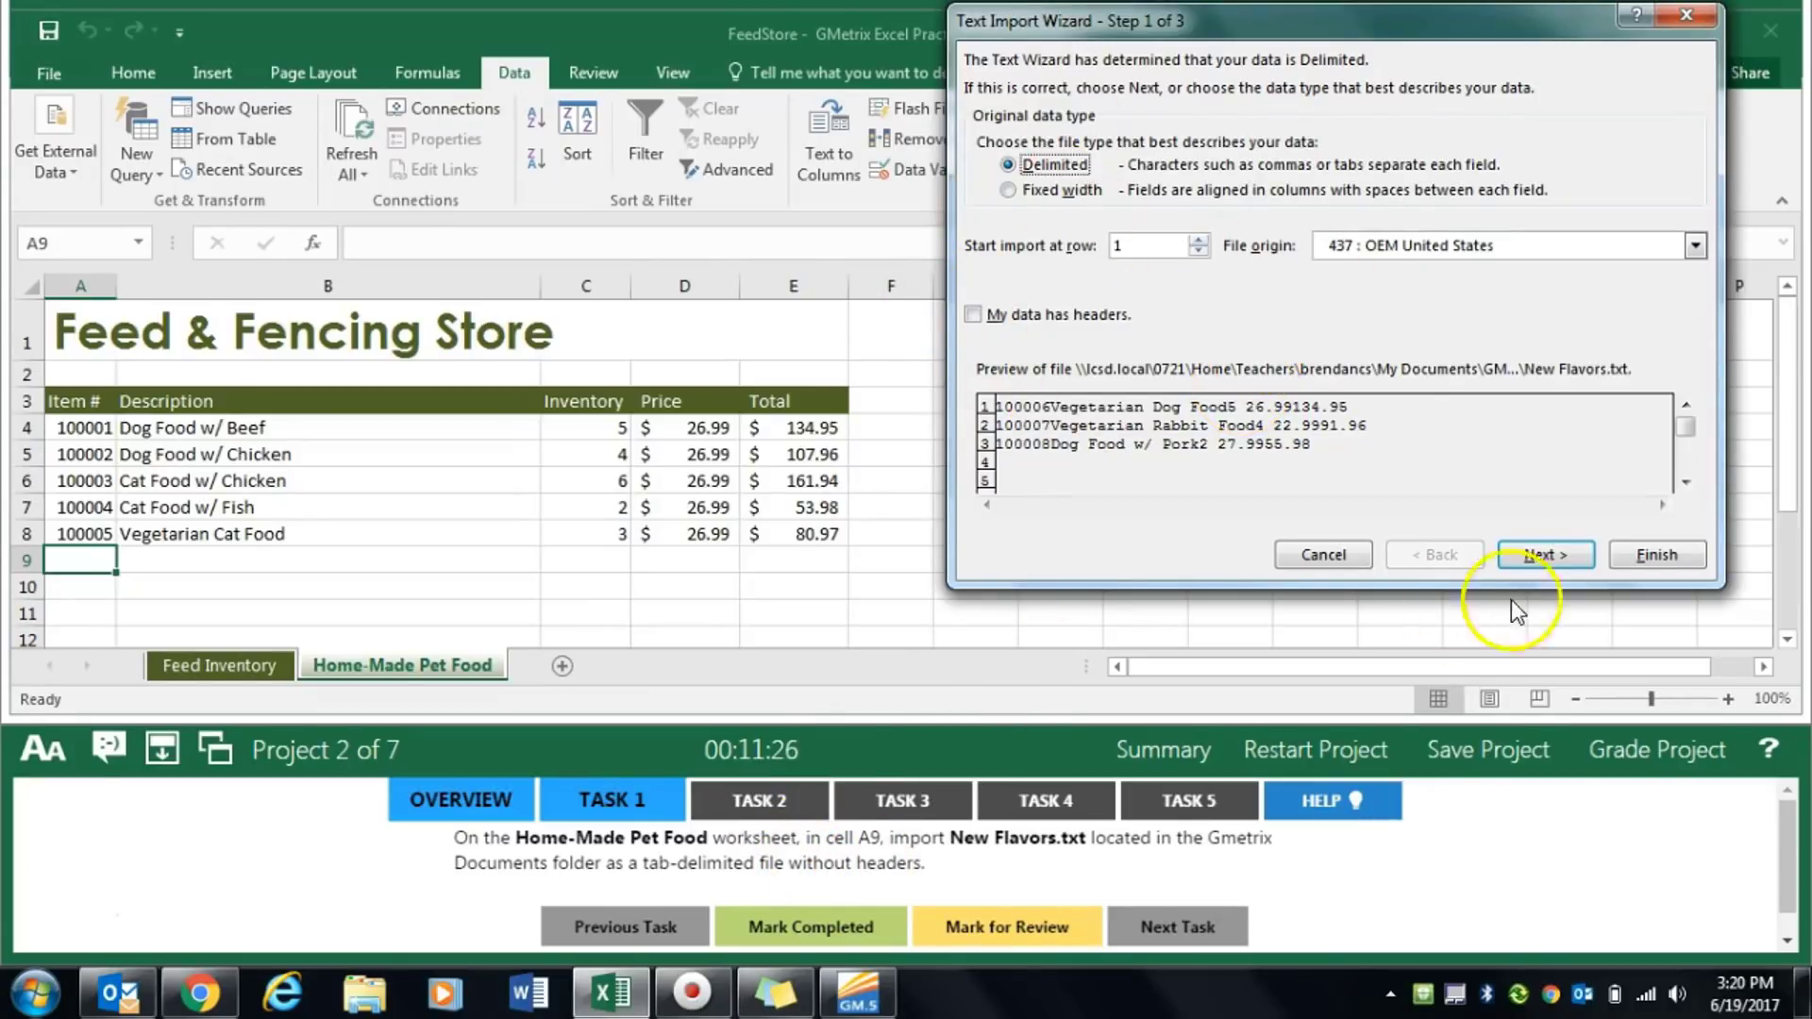
# Complete the text import as tab-delimited data without headers at cell A9 of the existing worksheet, and mark Task 1 completed
pyautogui.click(1556, 557)
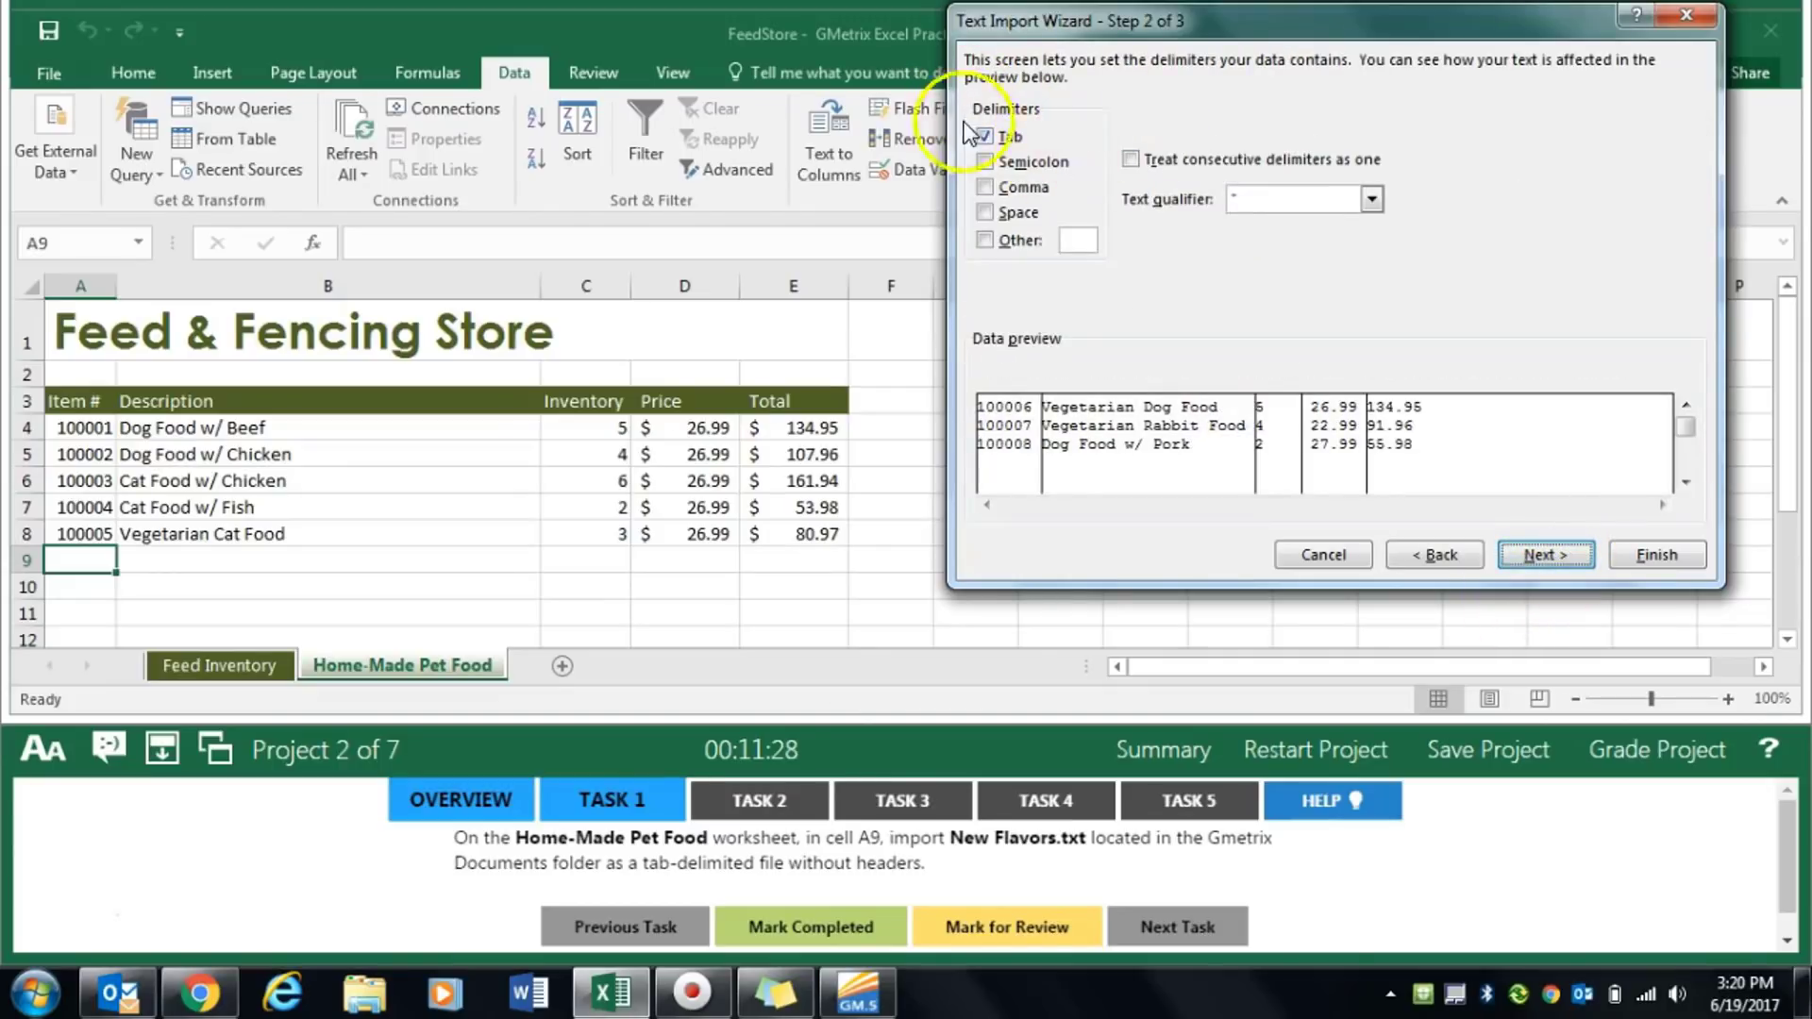
pyautogui.click(1559, 557)
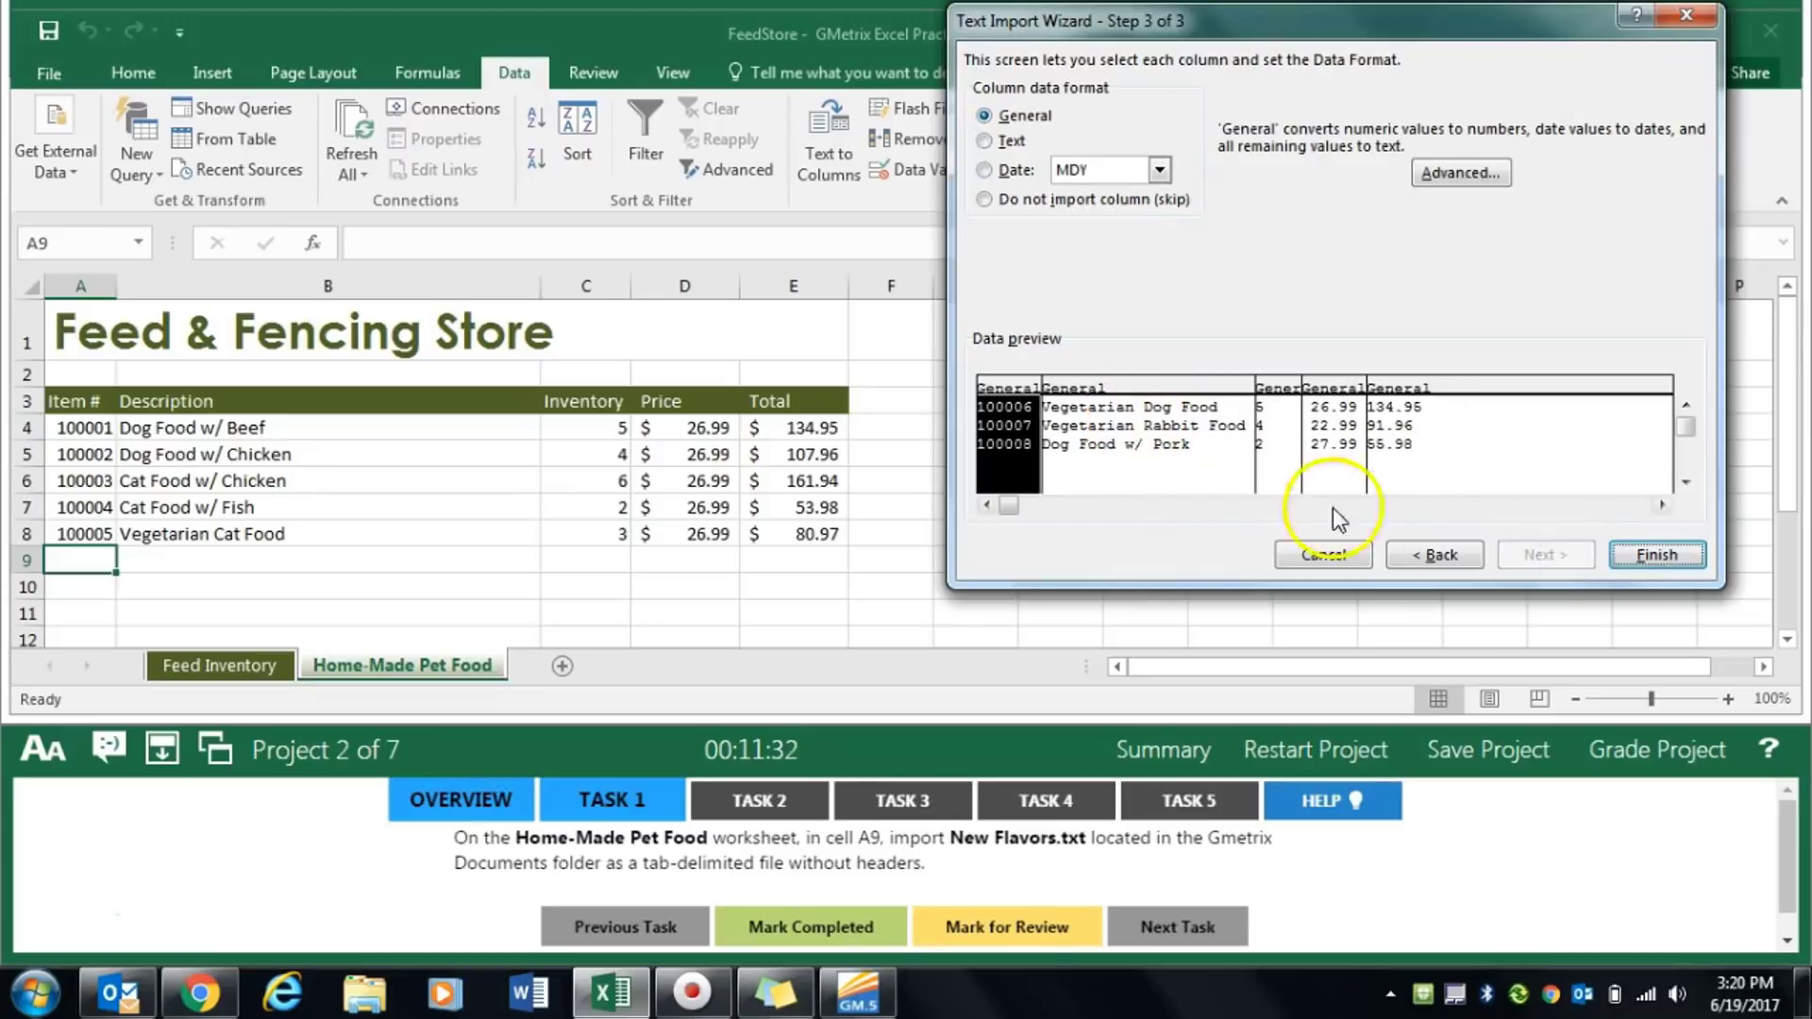
pyautogui.click(1692, 559)
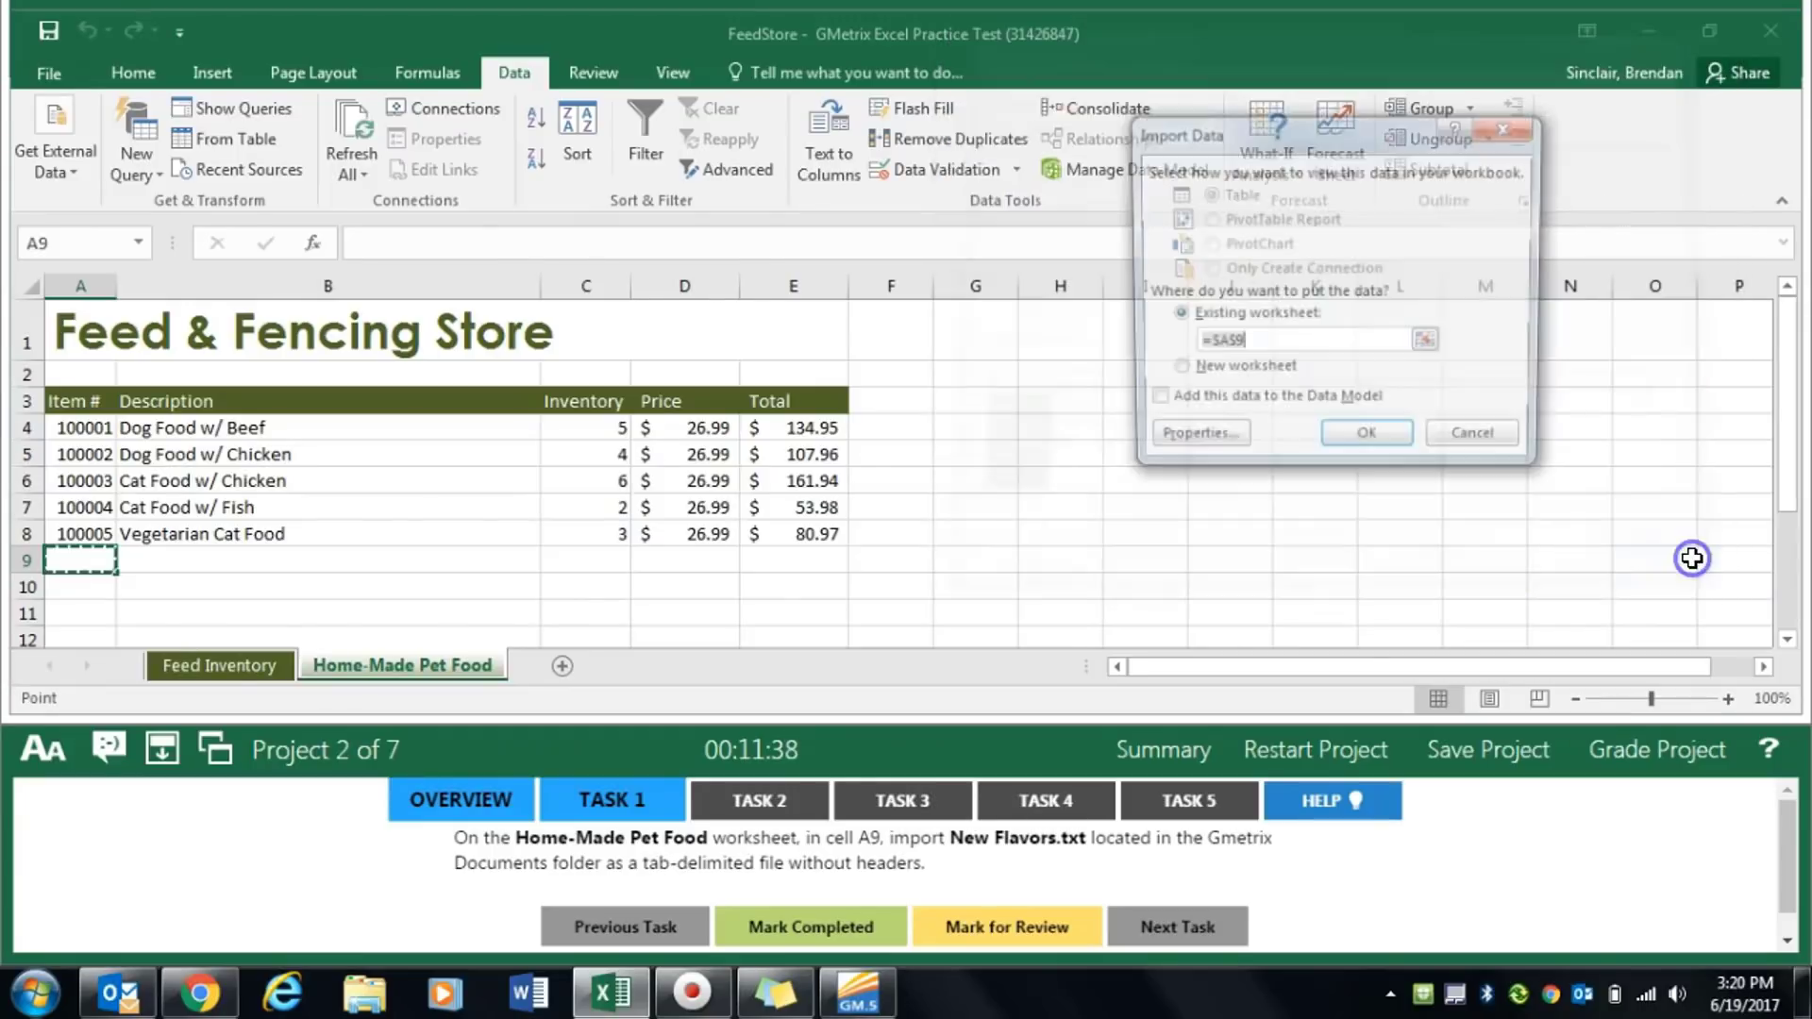
pyautogui.click(1380, 455)
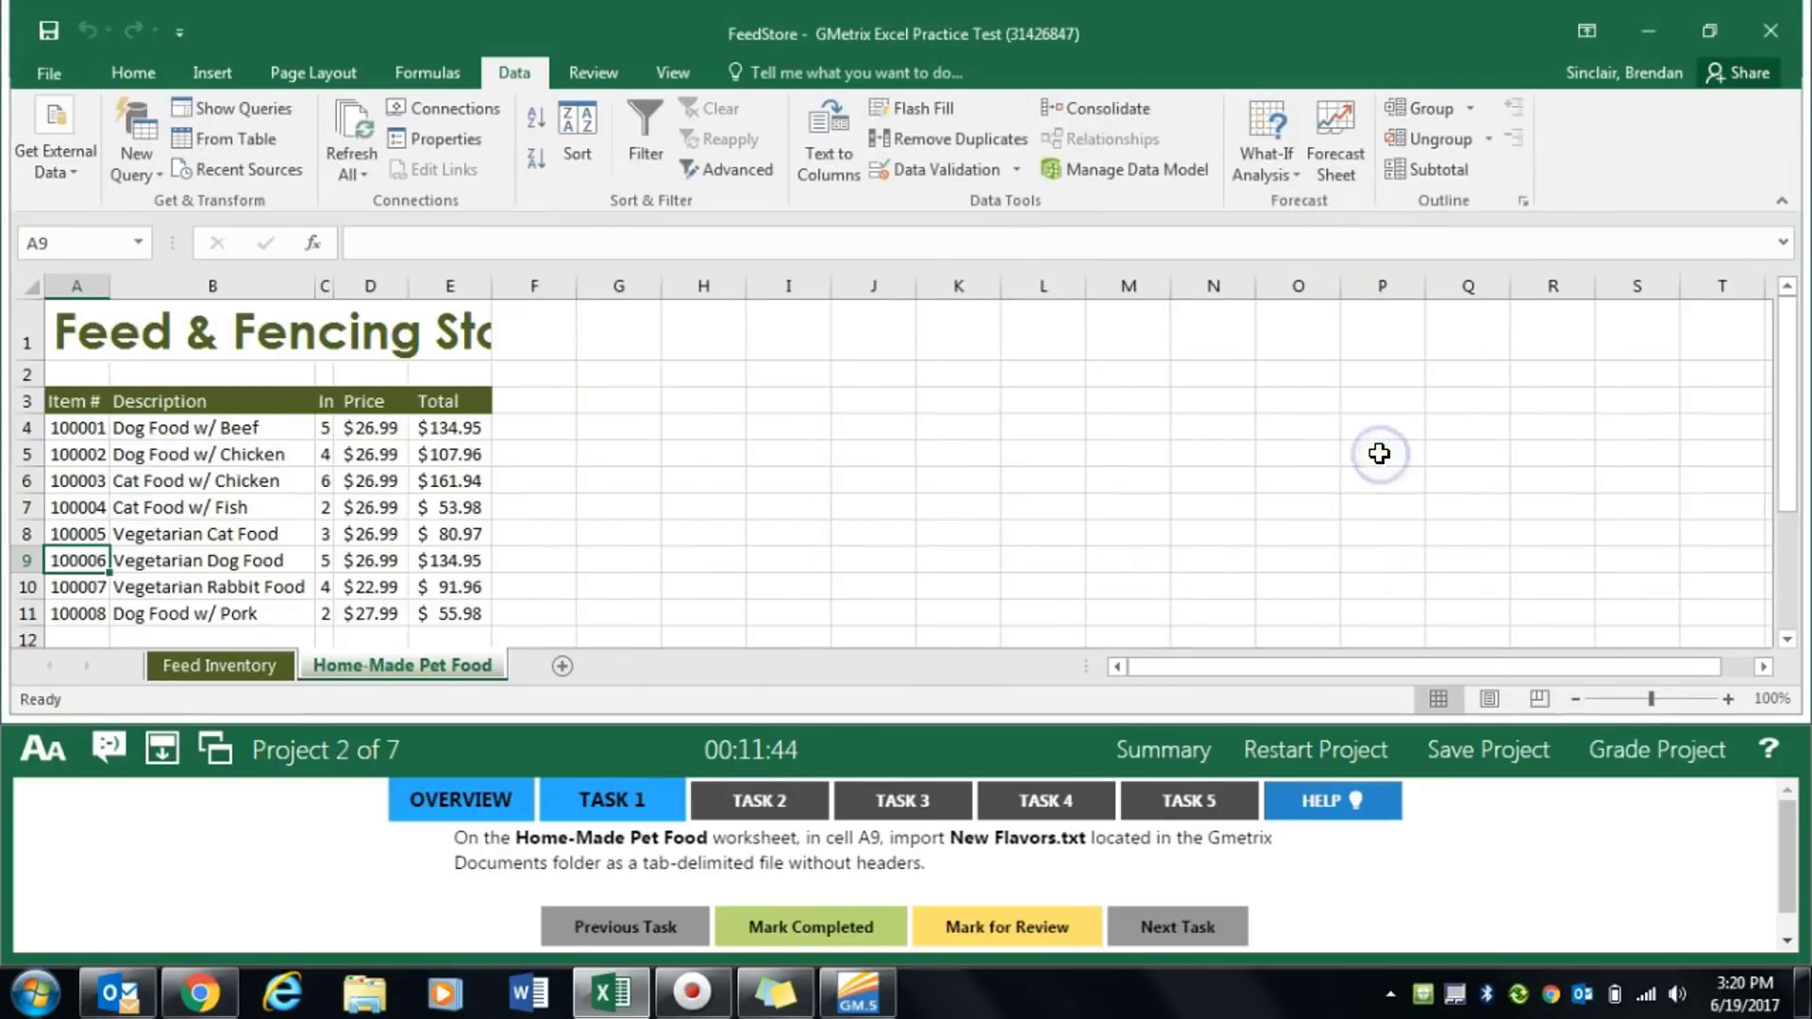
pyautogui.click(843, 935)
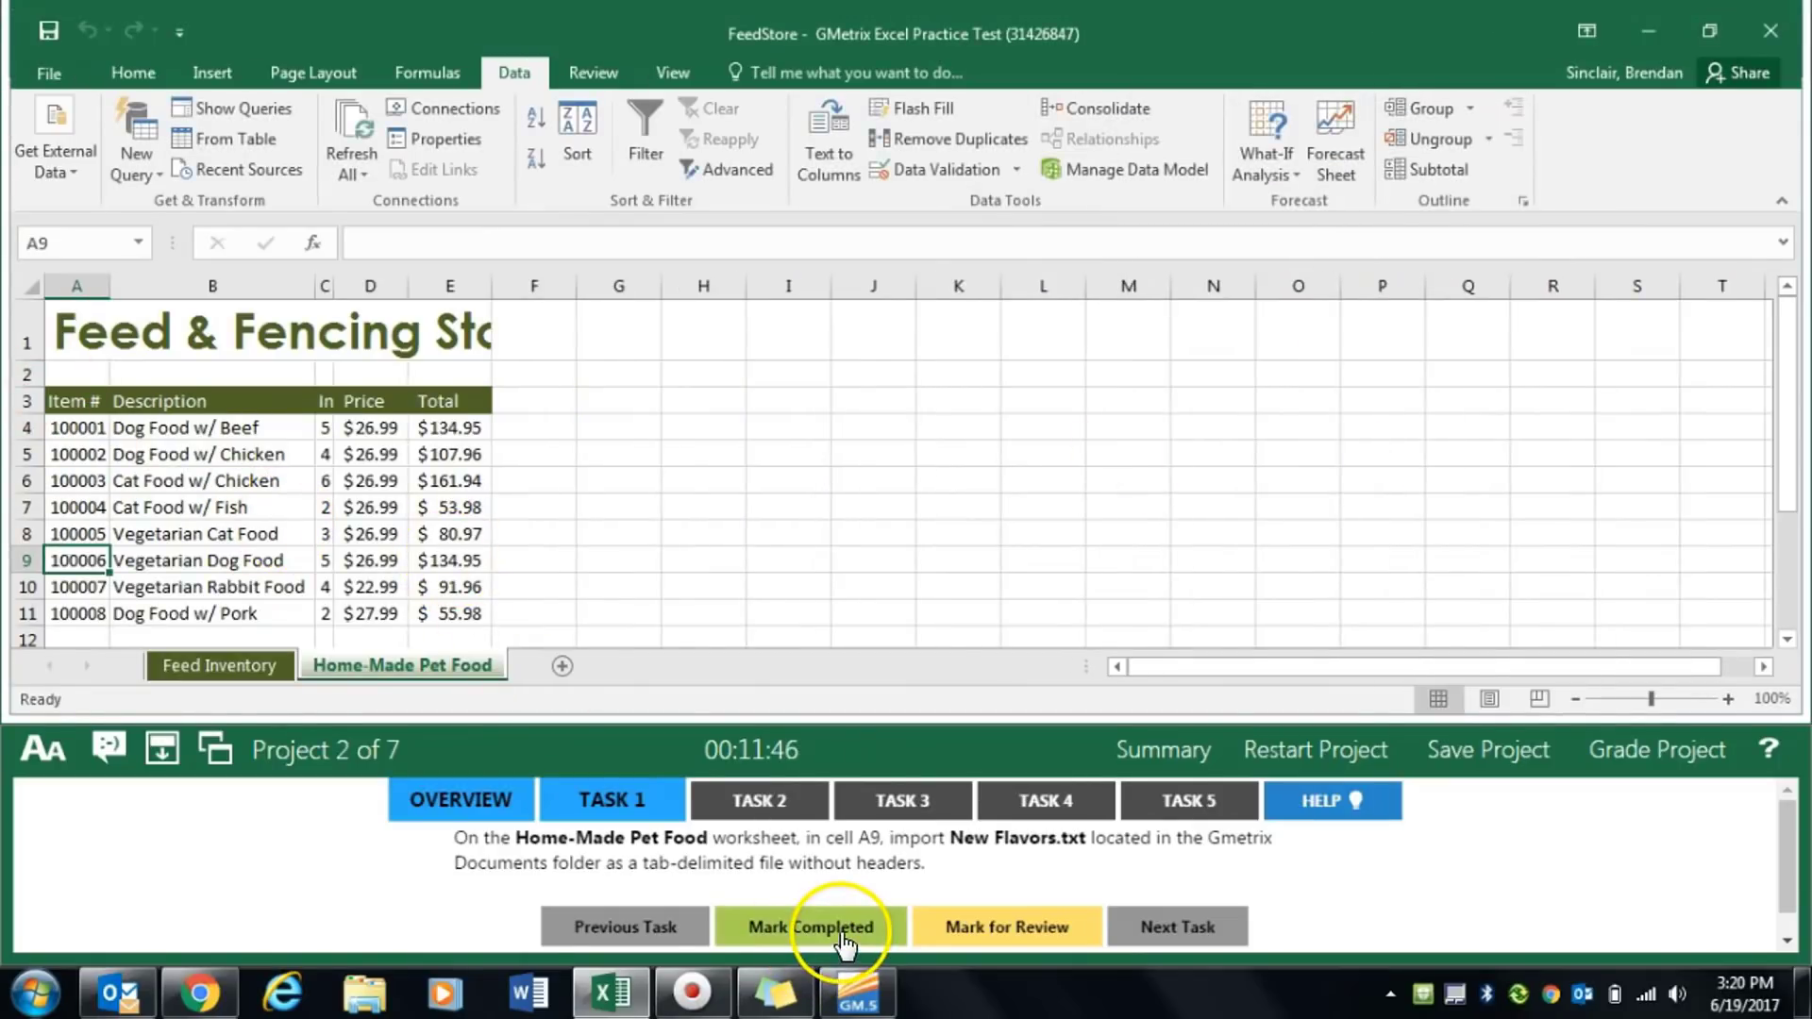
# For Task 2, remove the hyperlink from cell C33 on the Feed Inventory worksheet while keeping its text, and mark the task completed
pyautogui.click(746, 800)
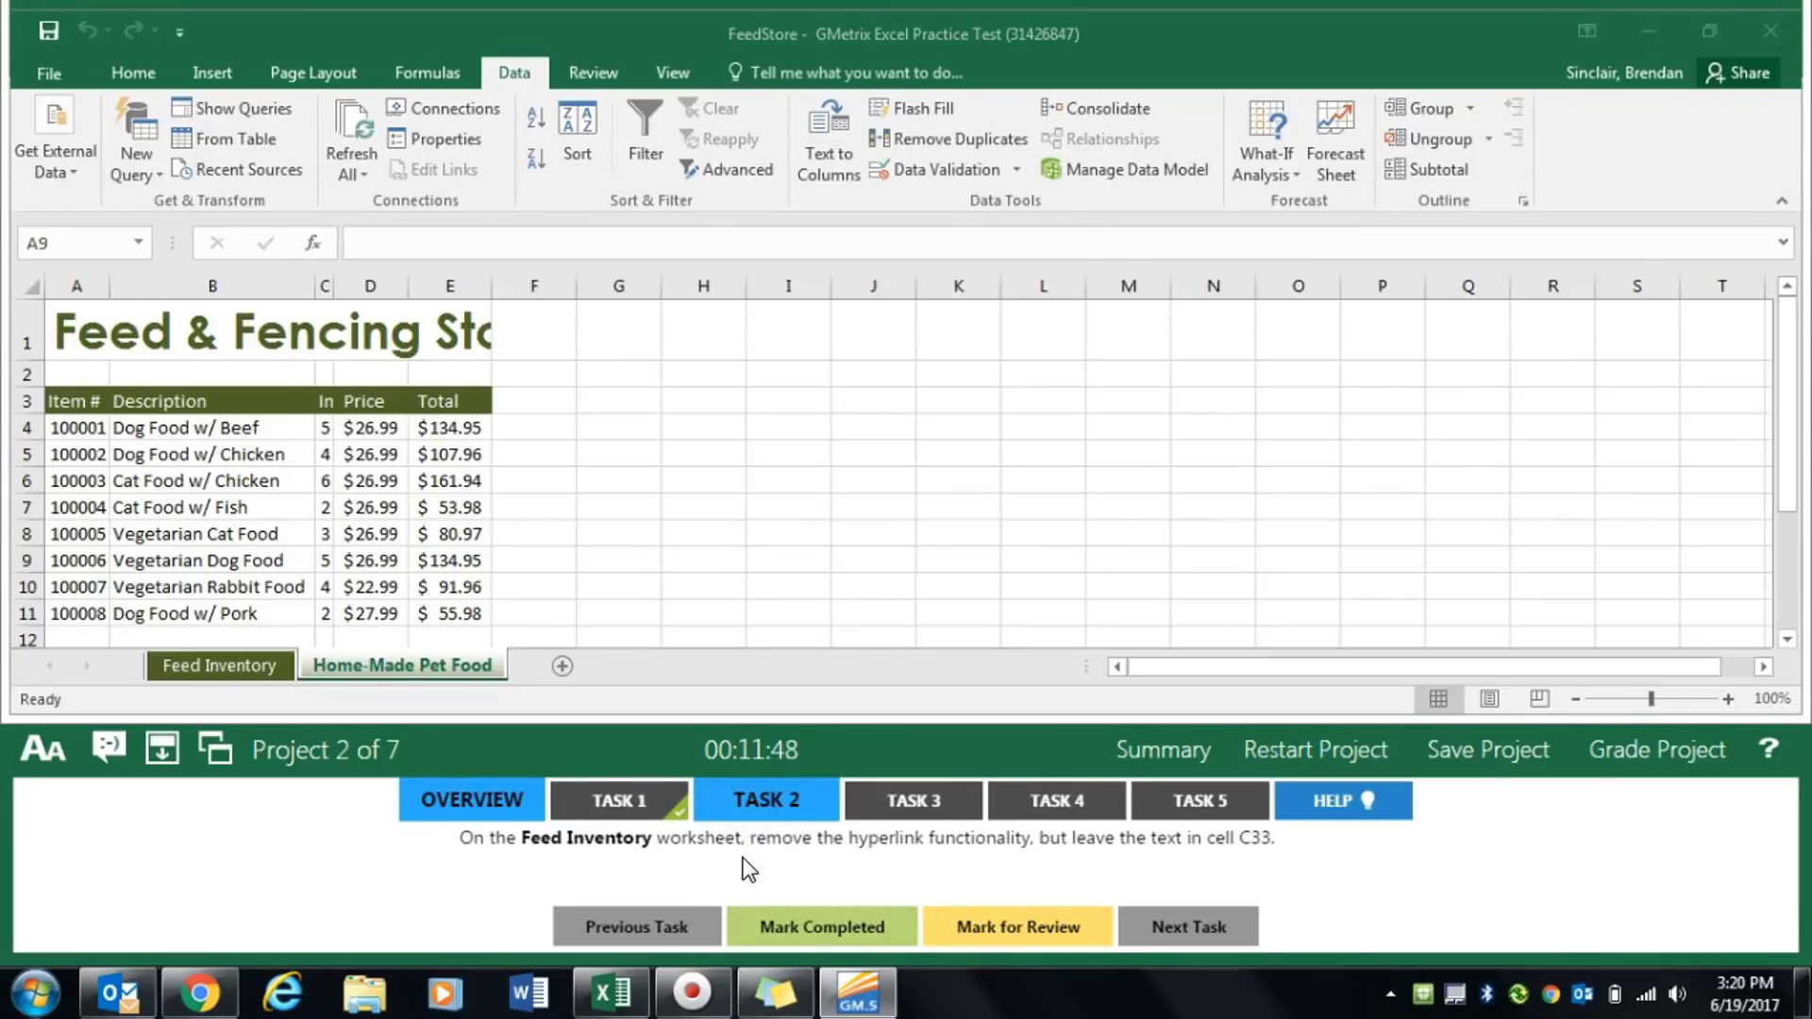
pyautogui.click(174, 664)
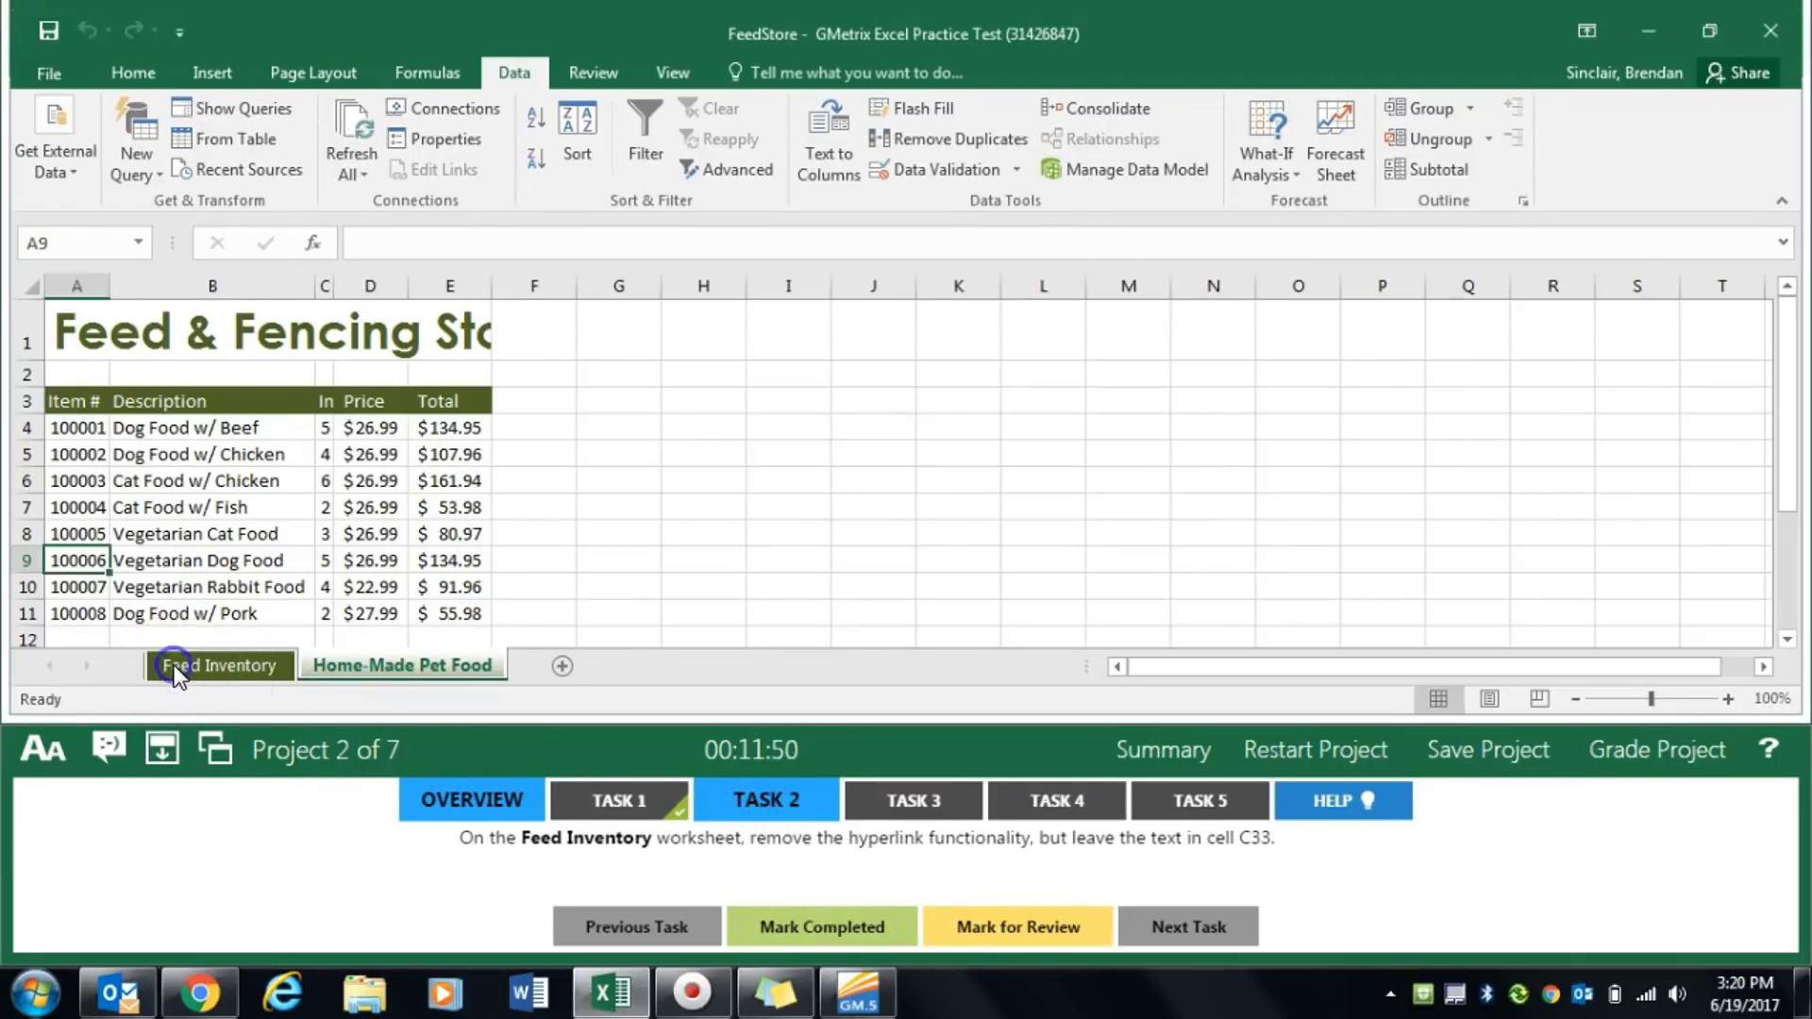
pyautogui.click(602, 538)
pyautogui.scroll(-3, 603, 534)
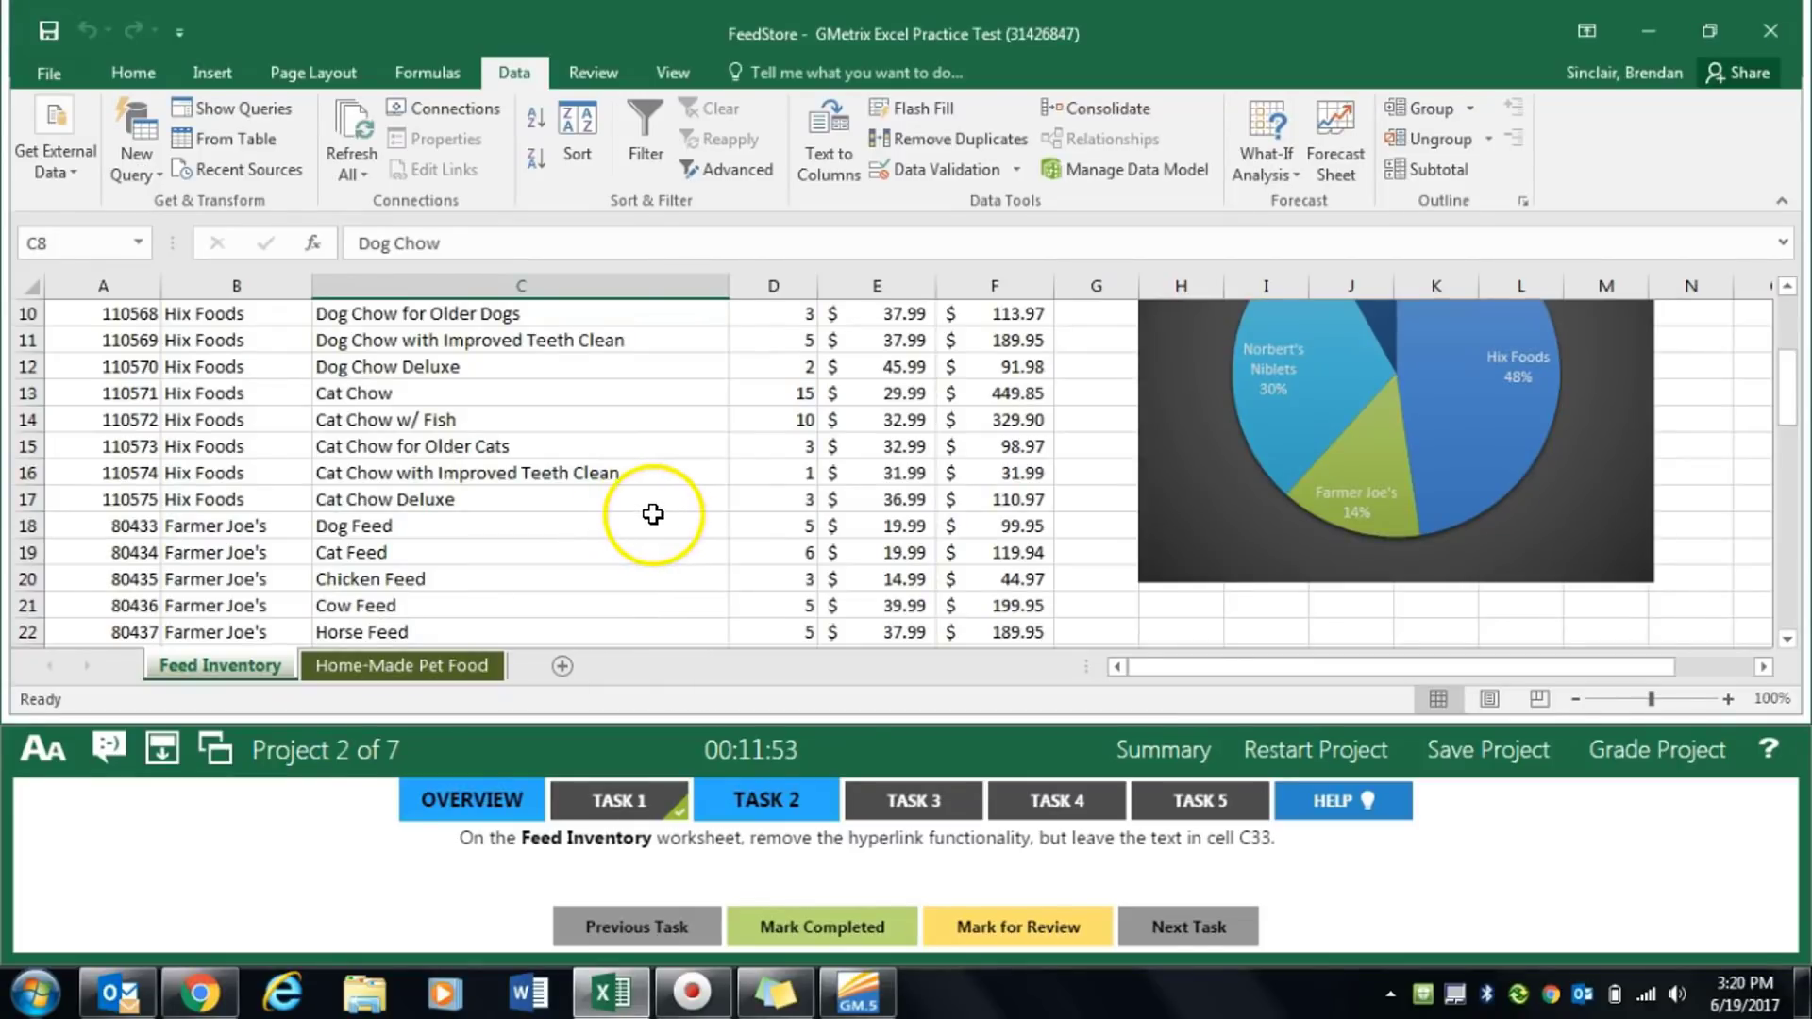
pyautogui.scroll(-5, 604, 530)
pyautogui.click(582, 530)
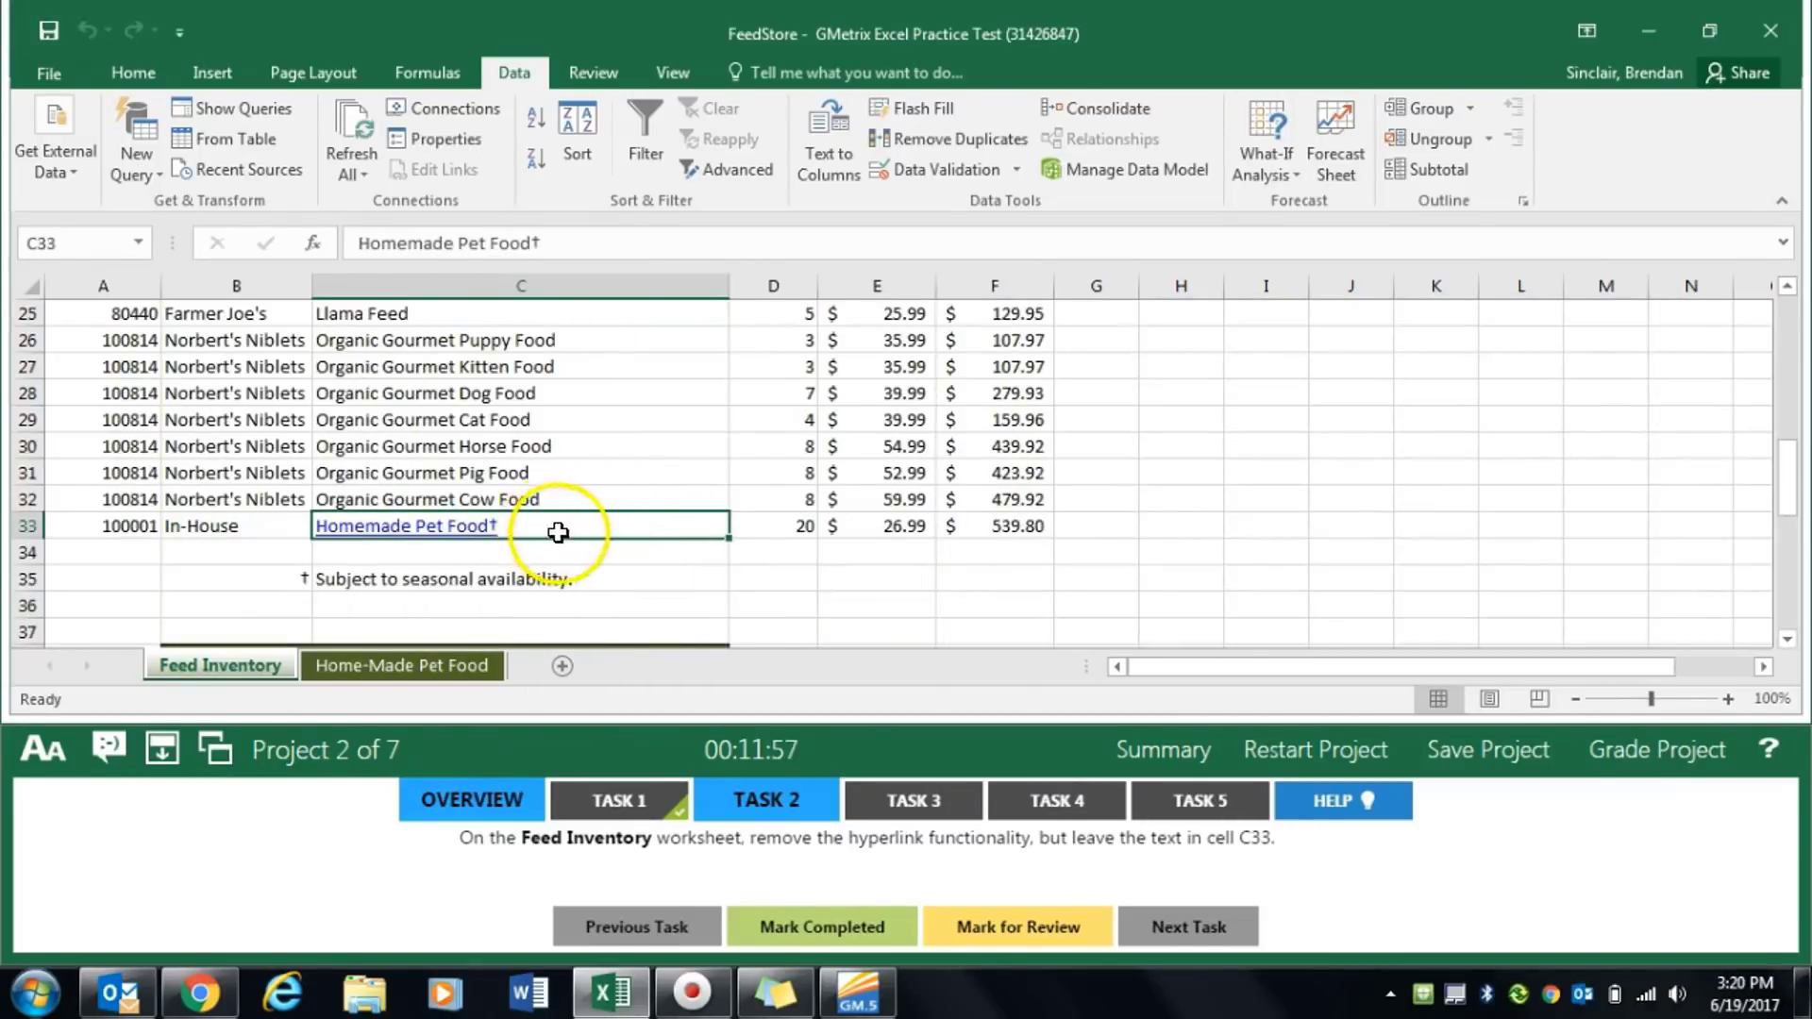
pyautogui.click(213, 75)
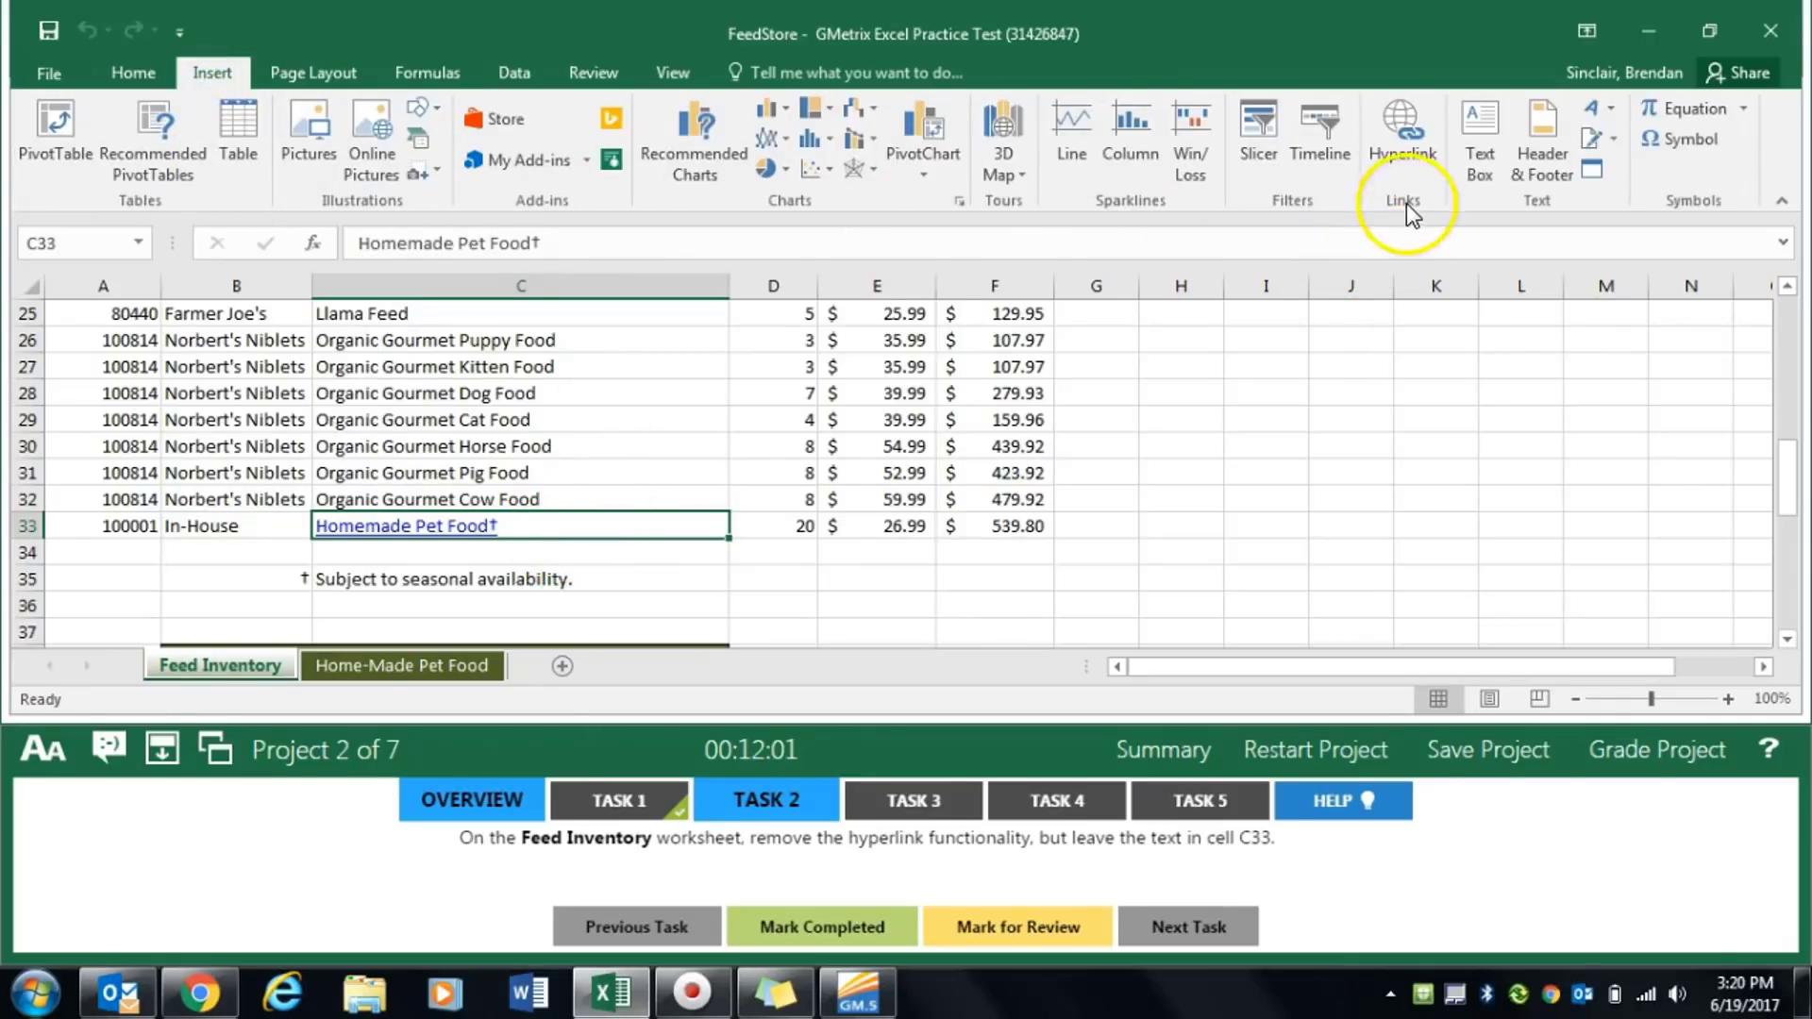
pyautogui.click(1412, 151)
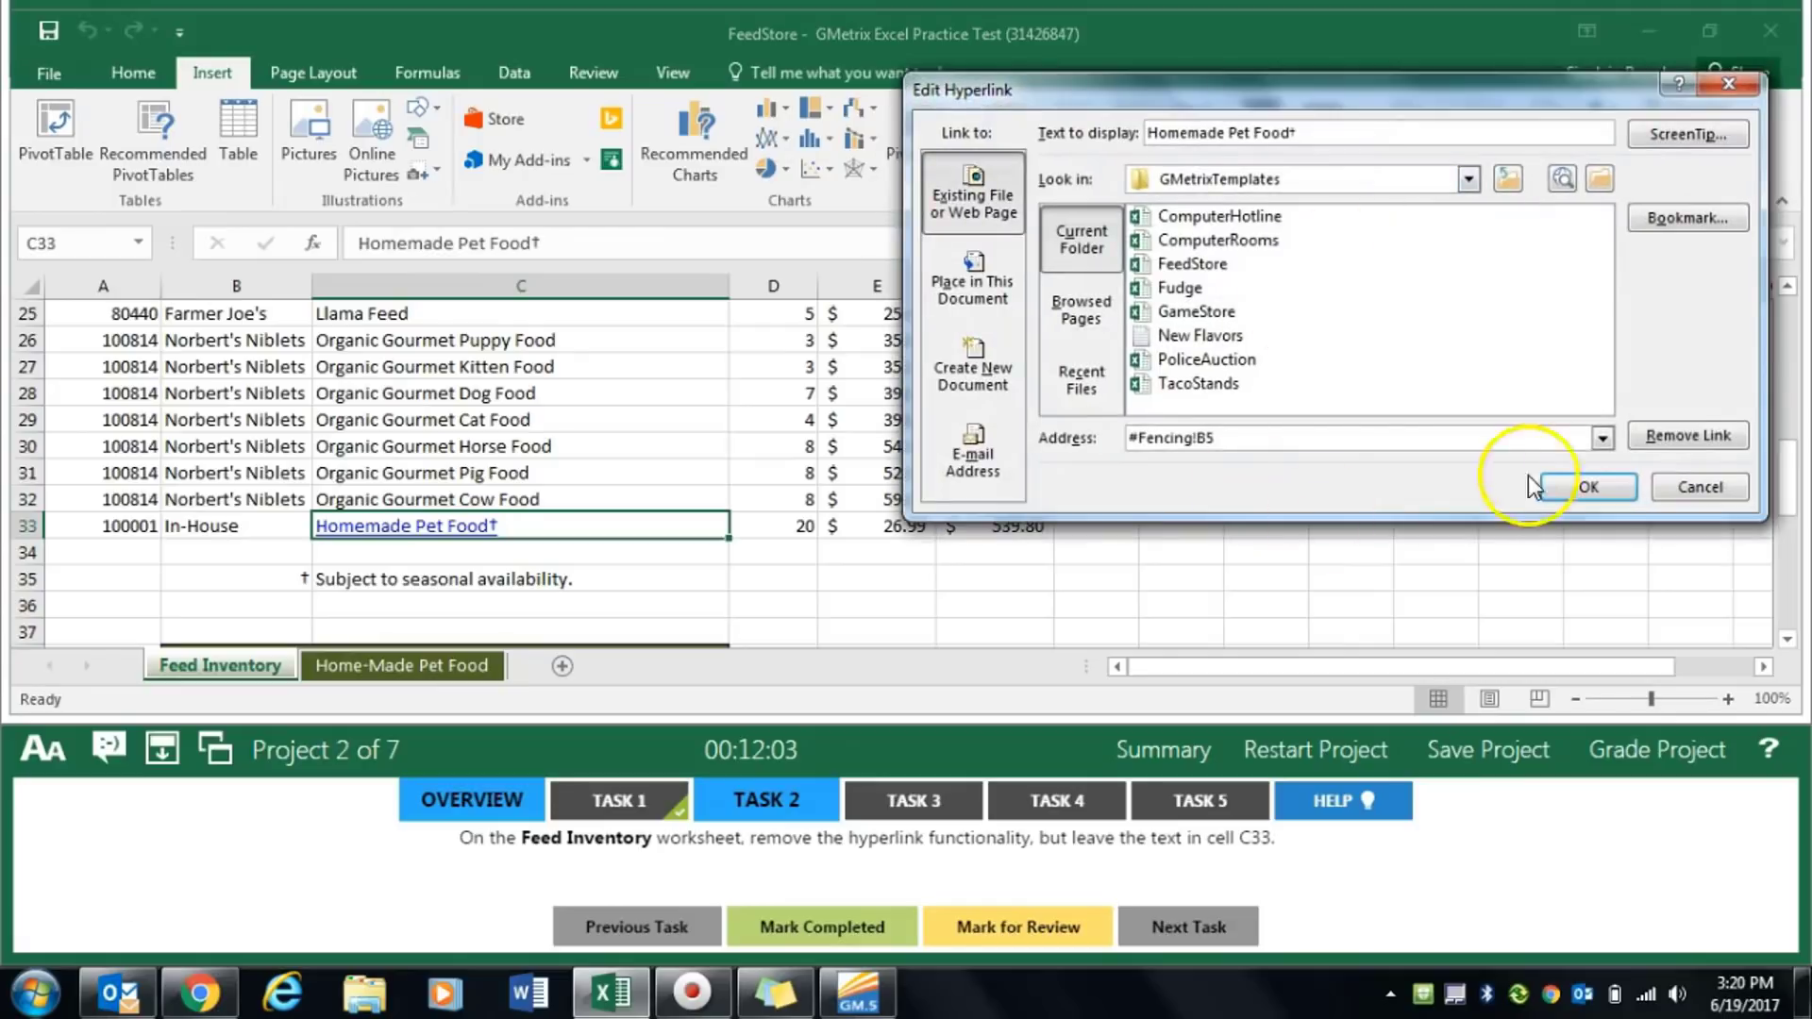
pyautogui.click(1689, 436)
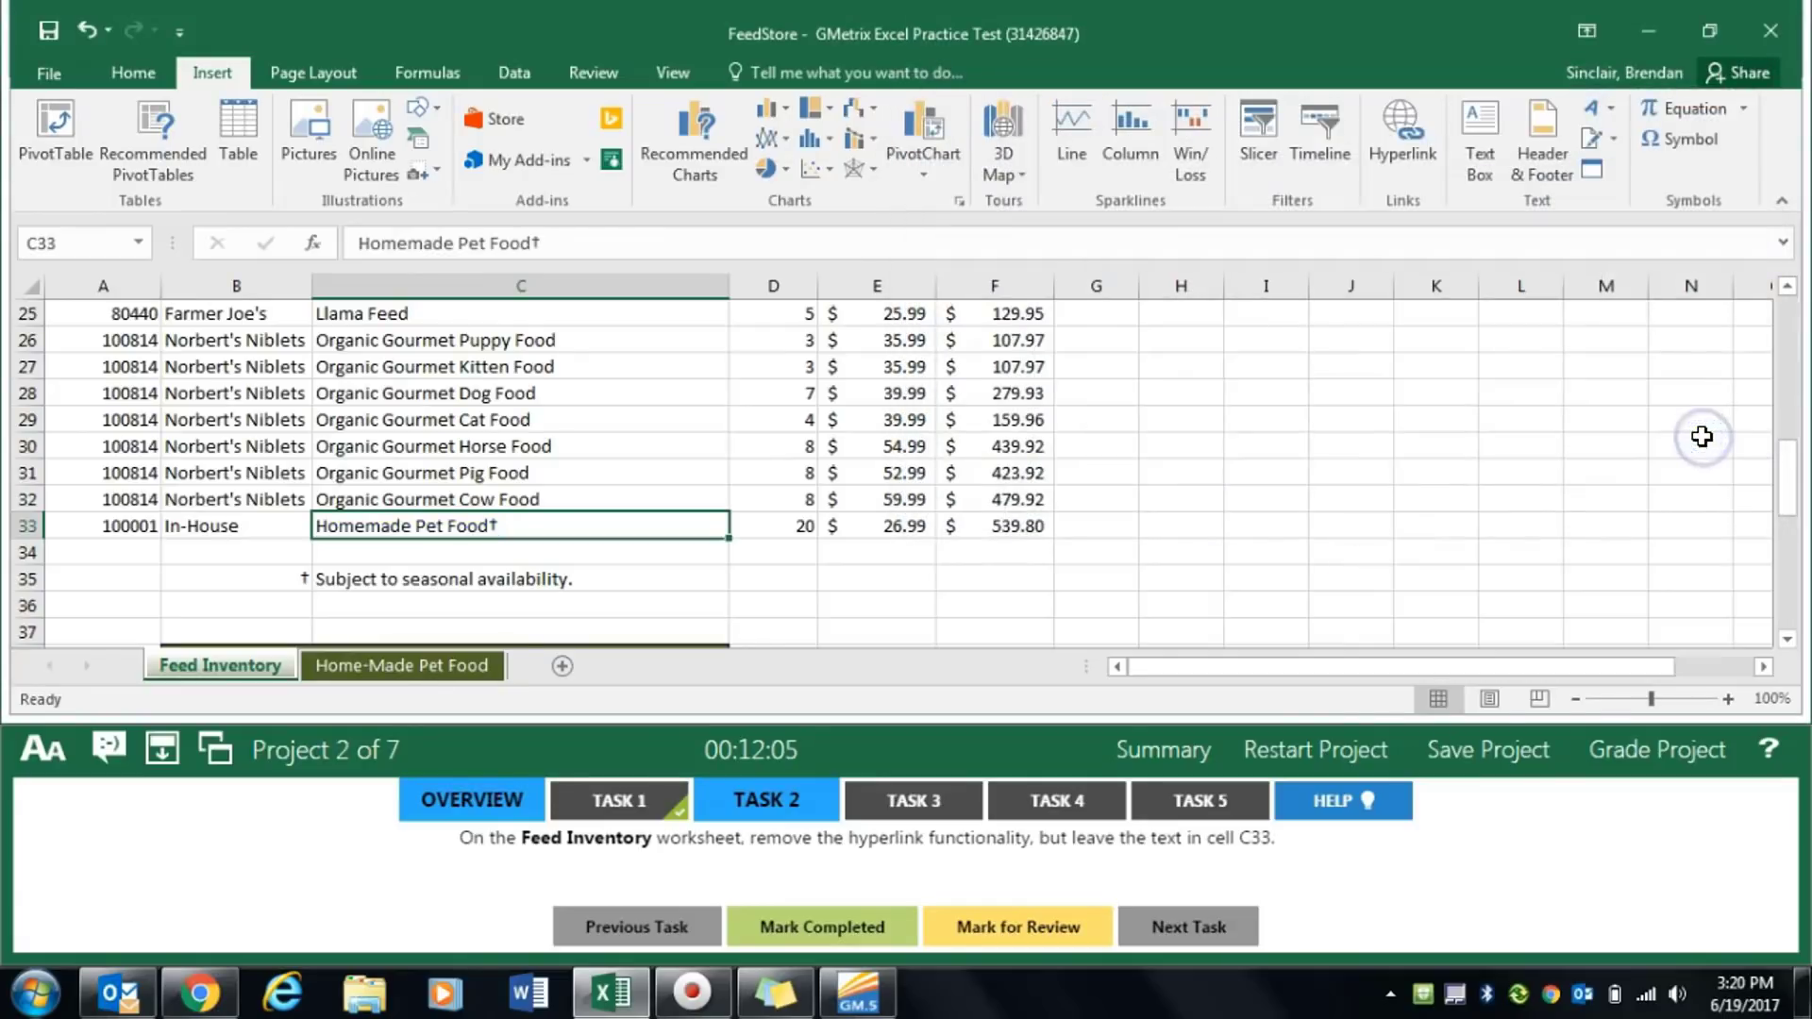
pyautogui.click(867, 926)
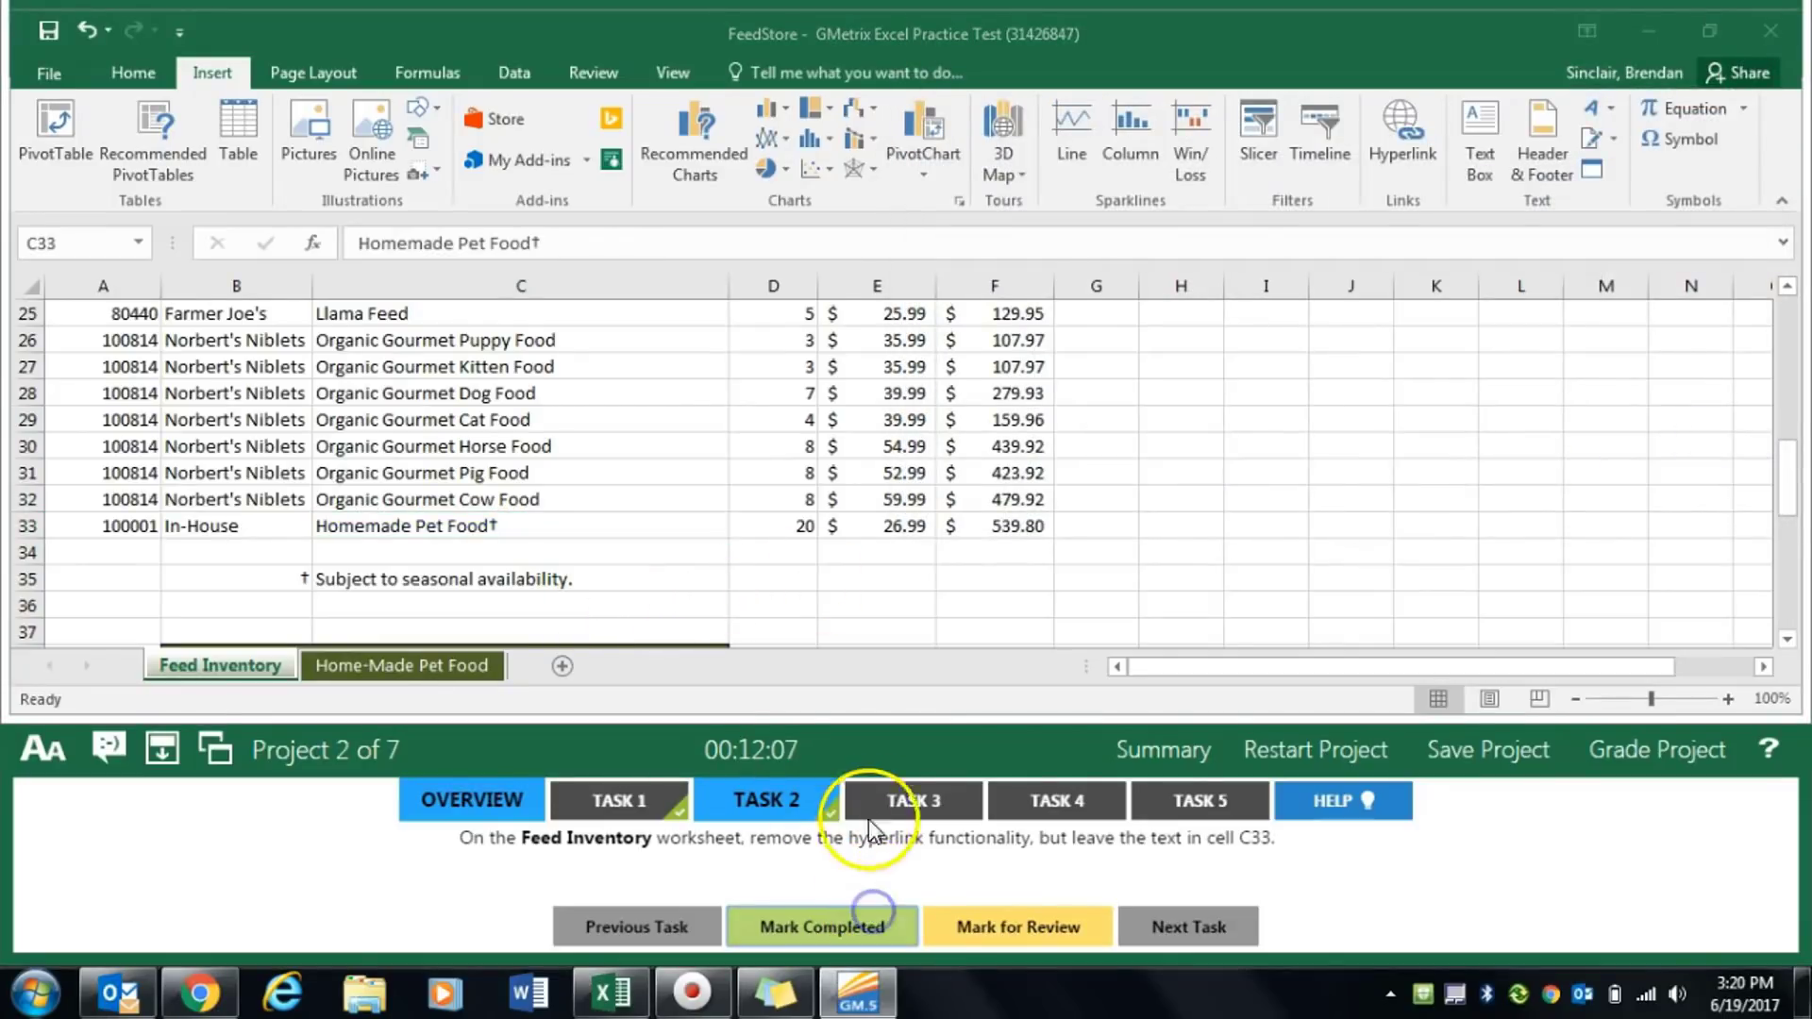
# For Task 3, unhide the Fencing worksheet and mark the task completed
pyautogui.click(874, 804)
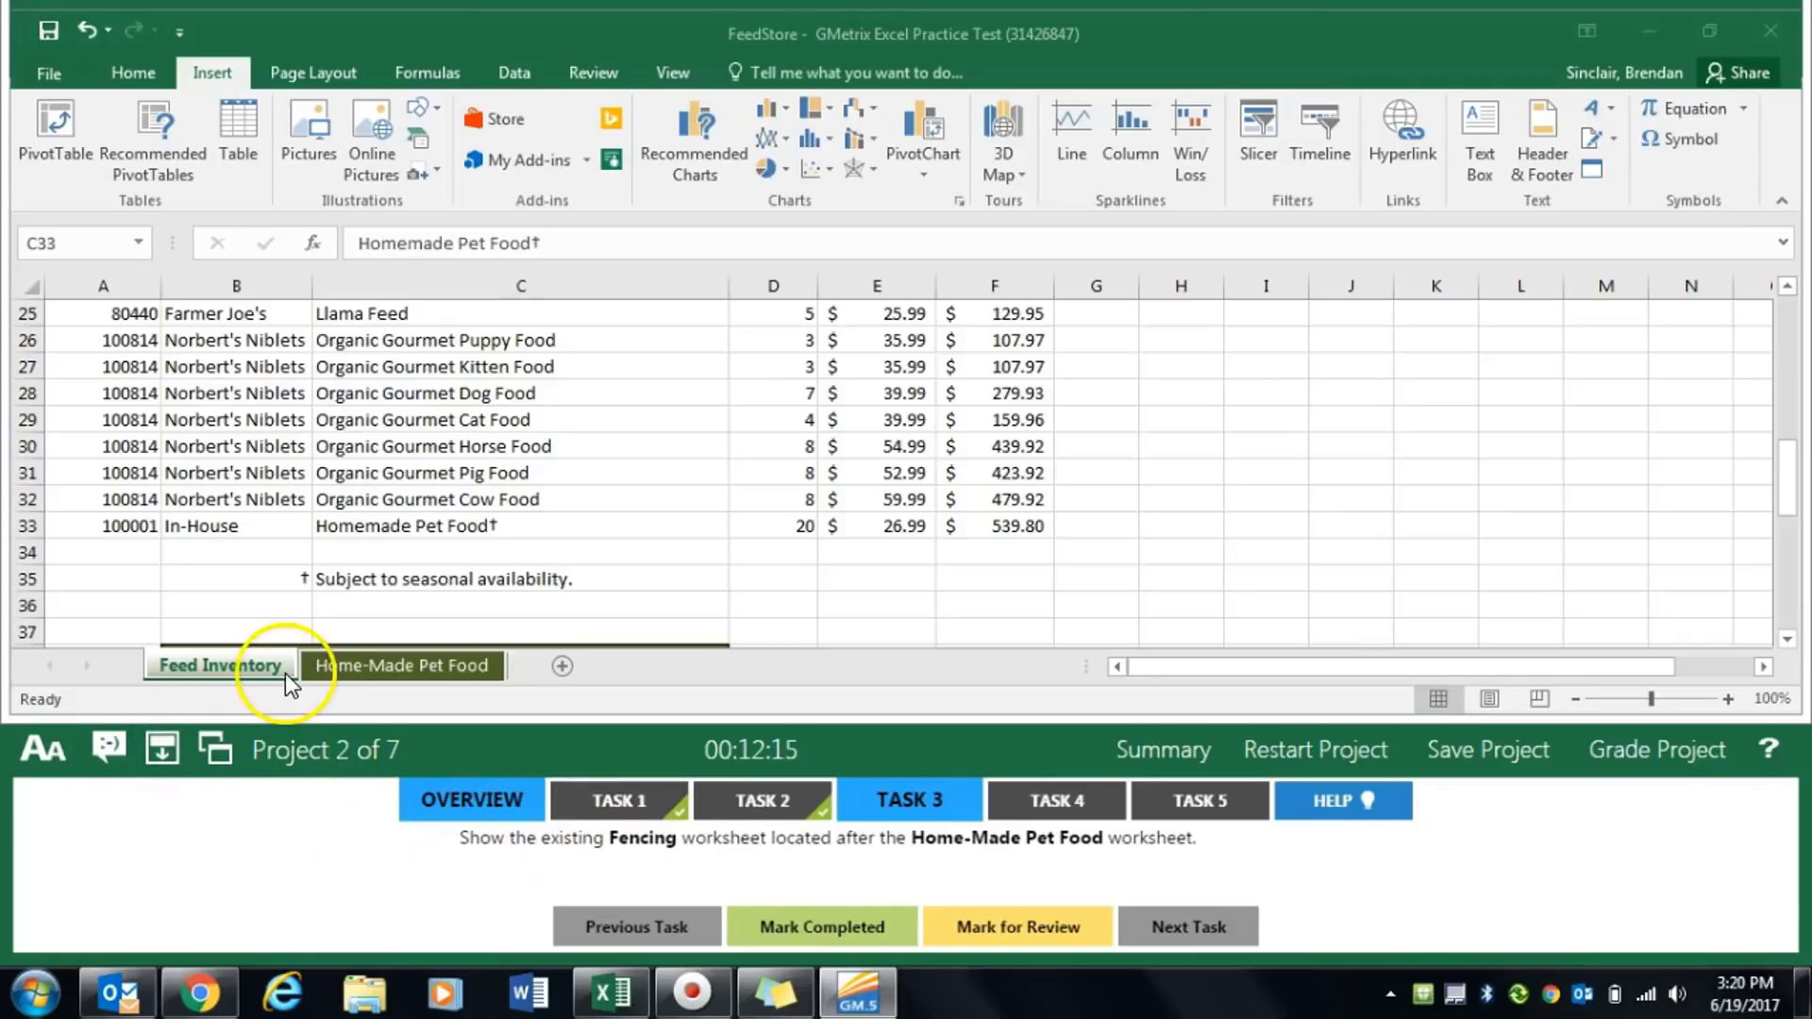
pyautogui.click(238, 668)
pyautogui.rightClick(202, 666)
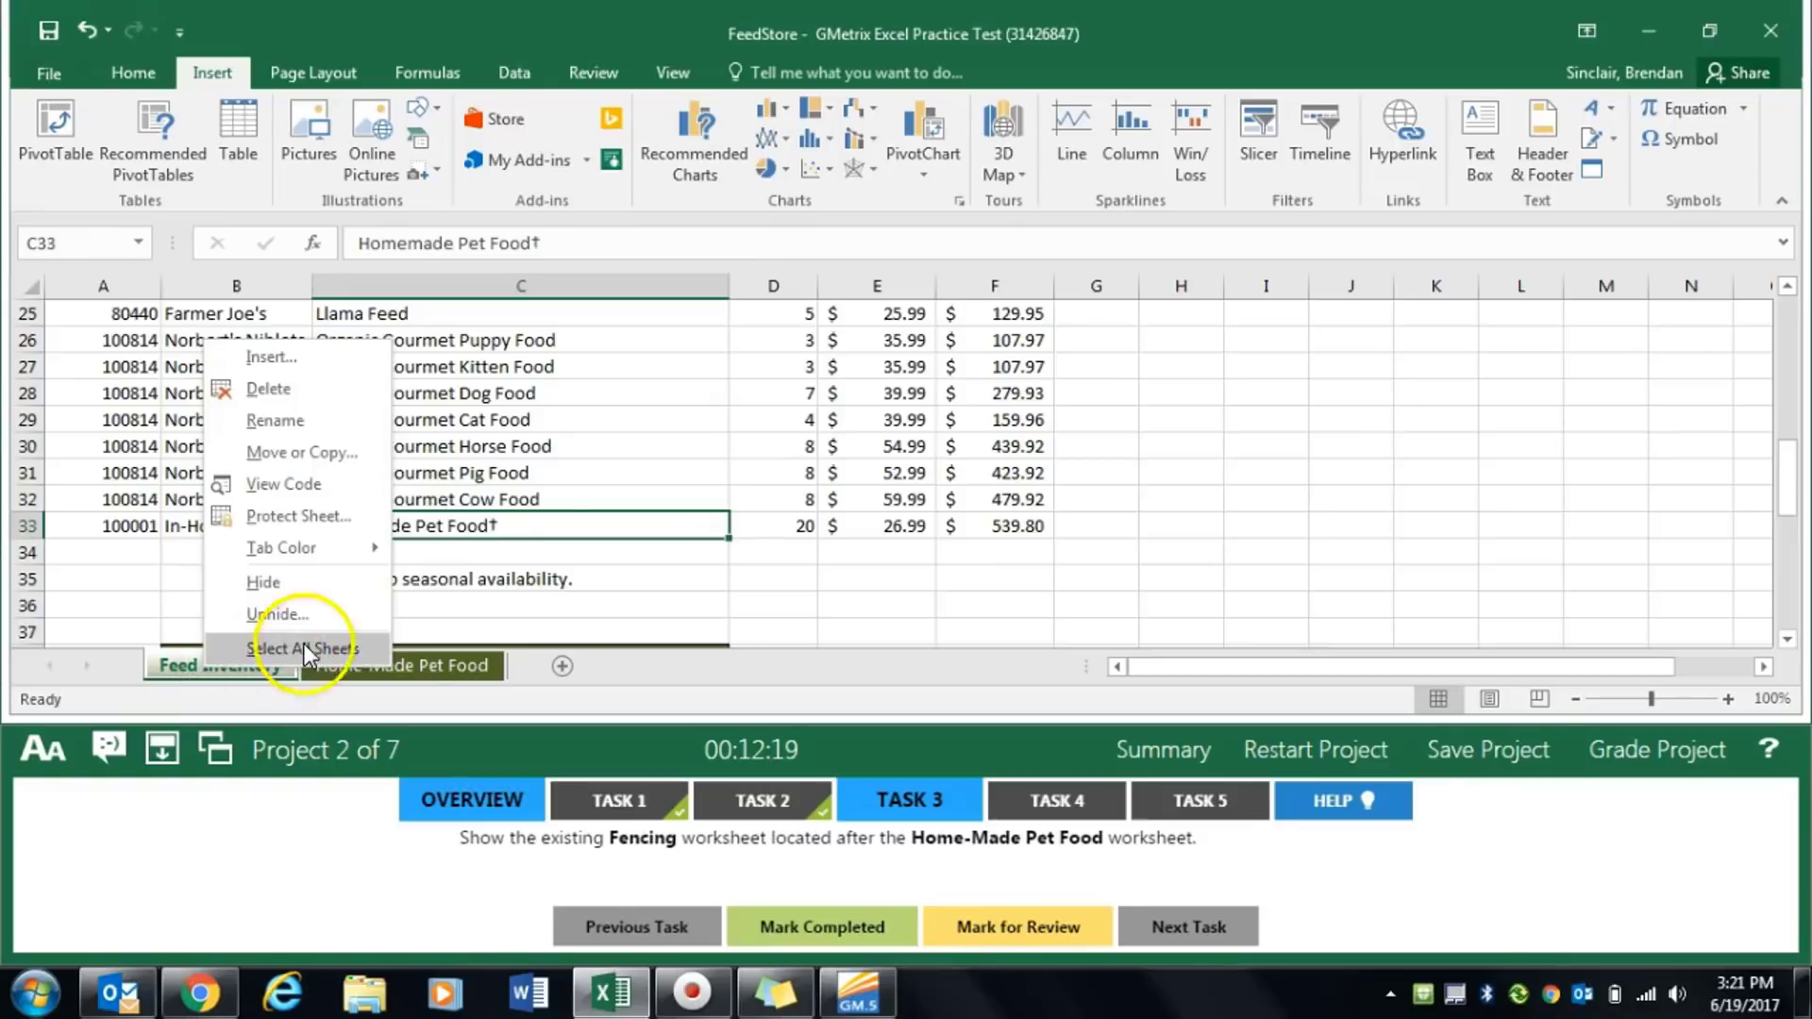
pyautogui.click(327, 619)
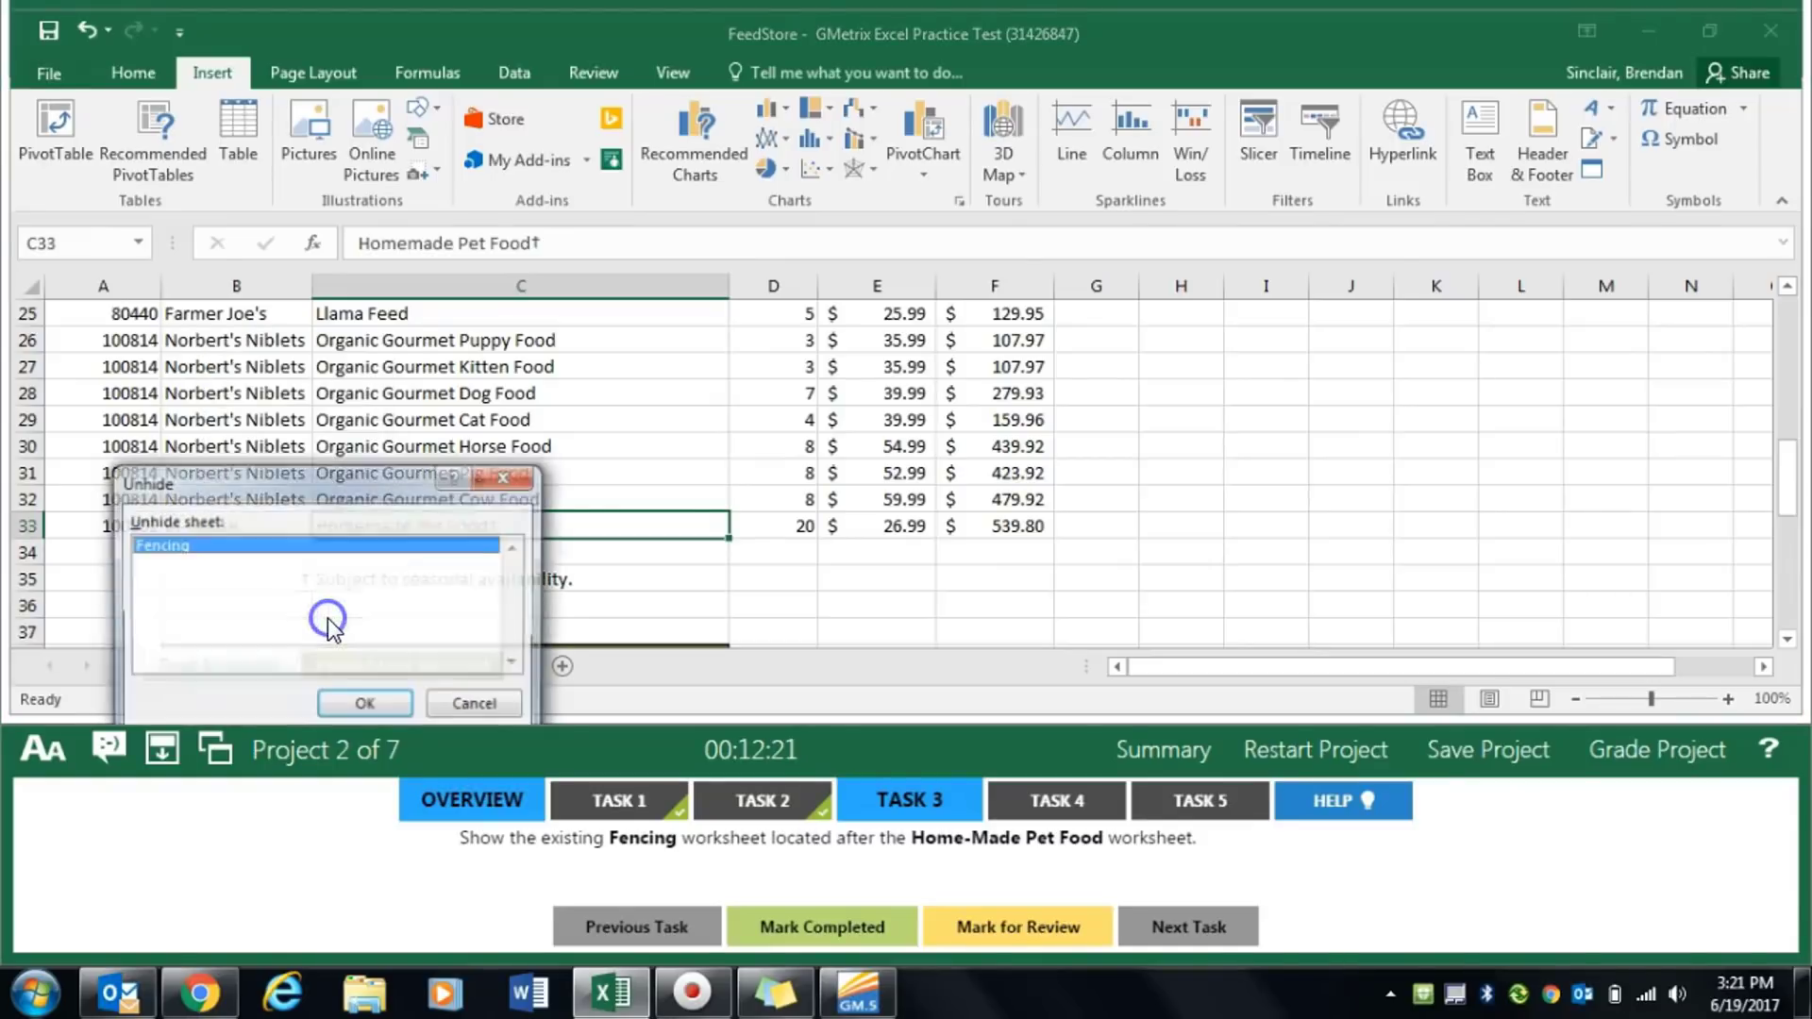
pyautogui.click(351, 706)
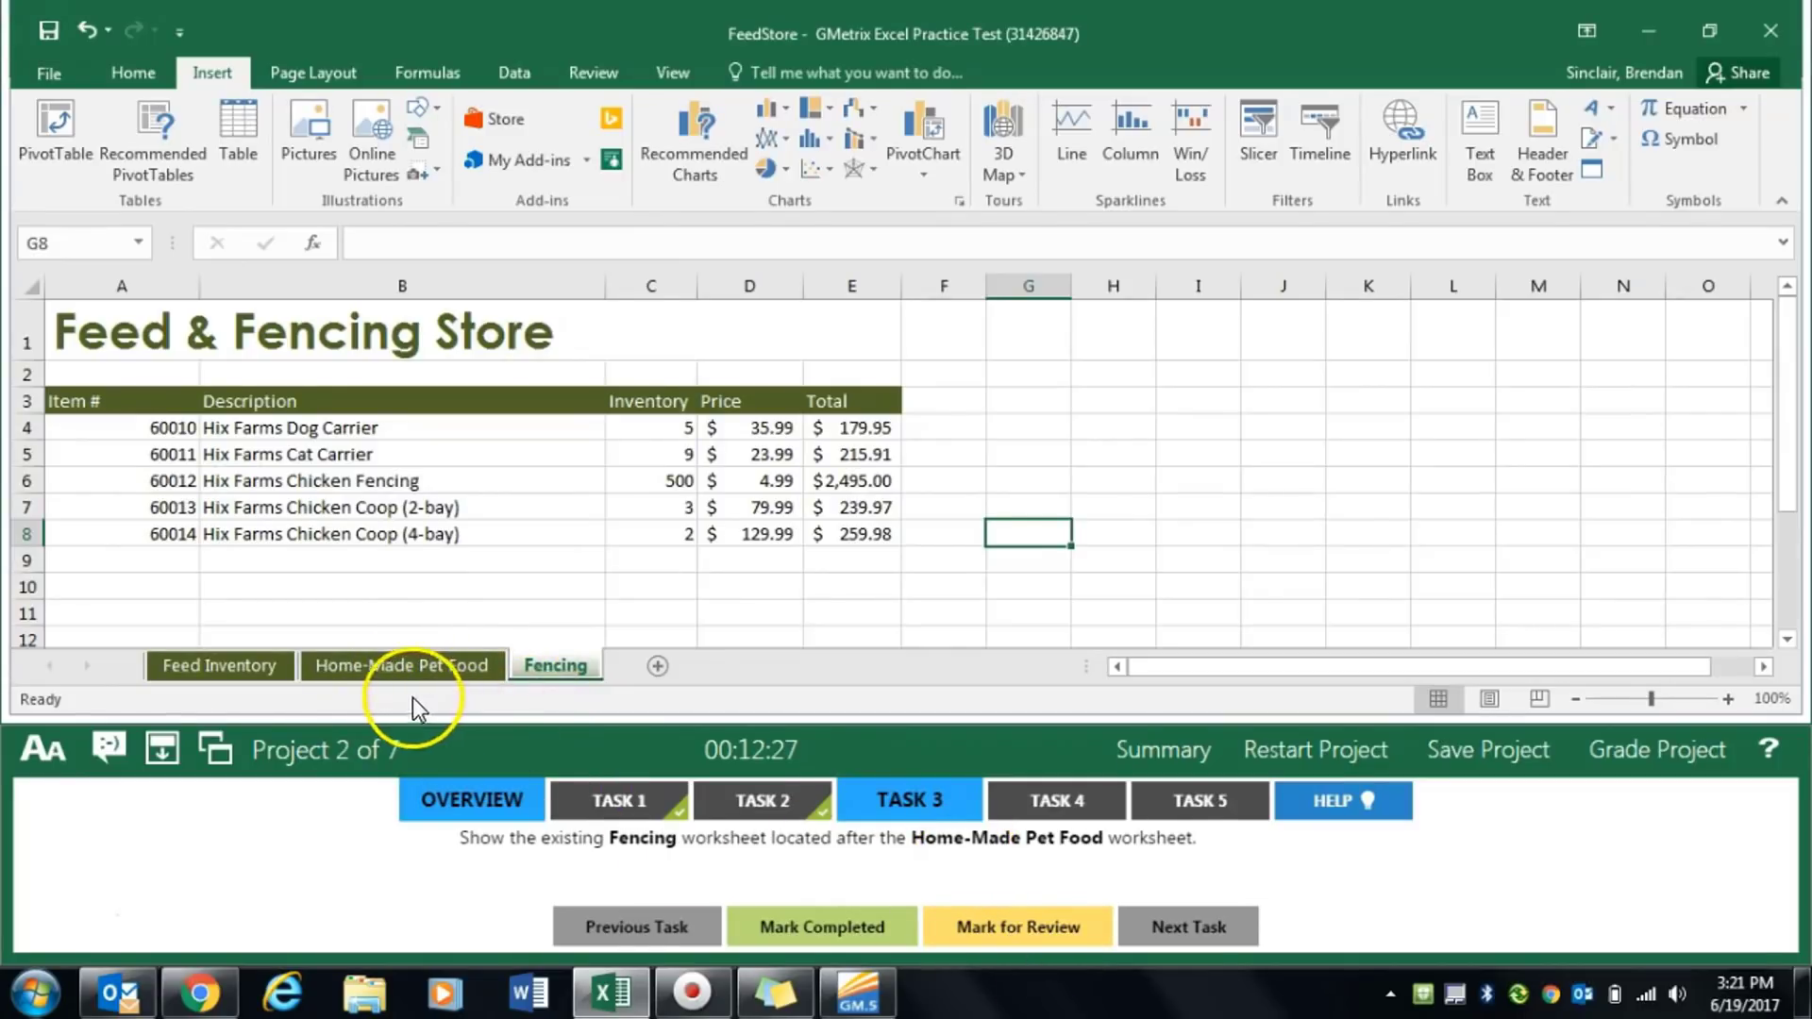
pyautogui.click(821, 934)
# For Task 4, format range A3:E11 on the Home-Made Pet Food worksheet as a table with headers, and mark the task completed
pyautogui.click(1085, 810)
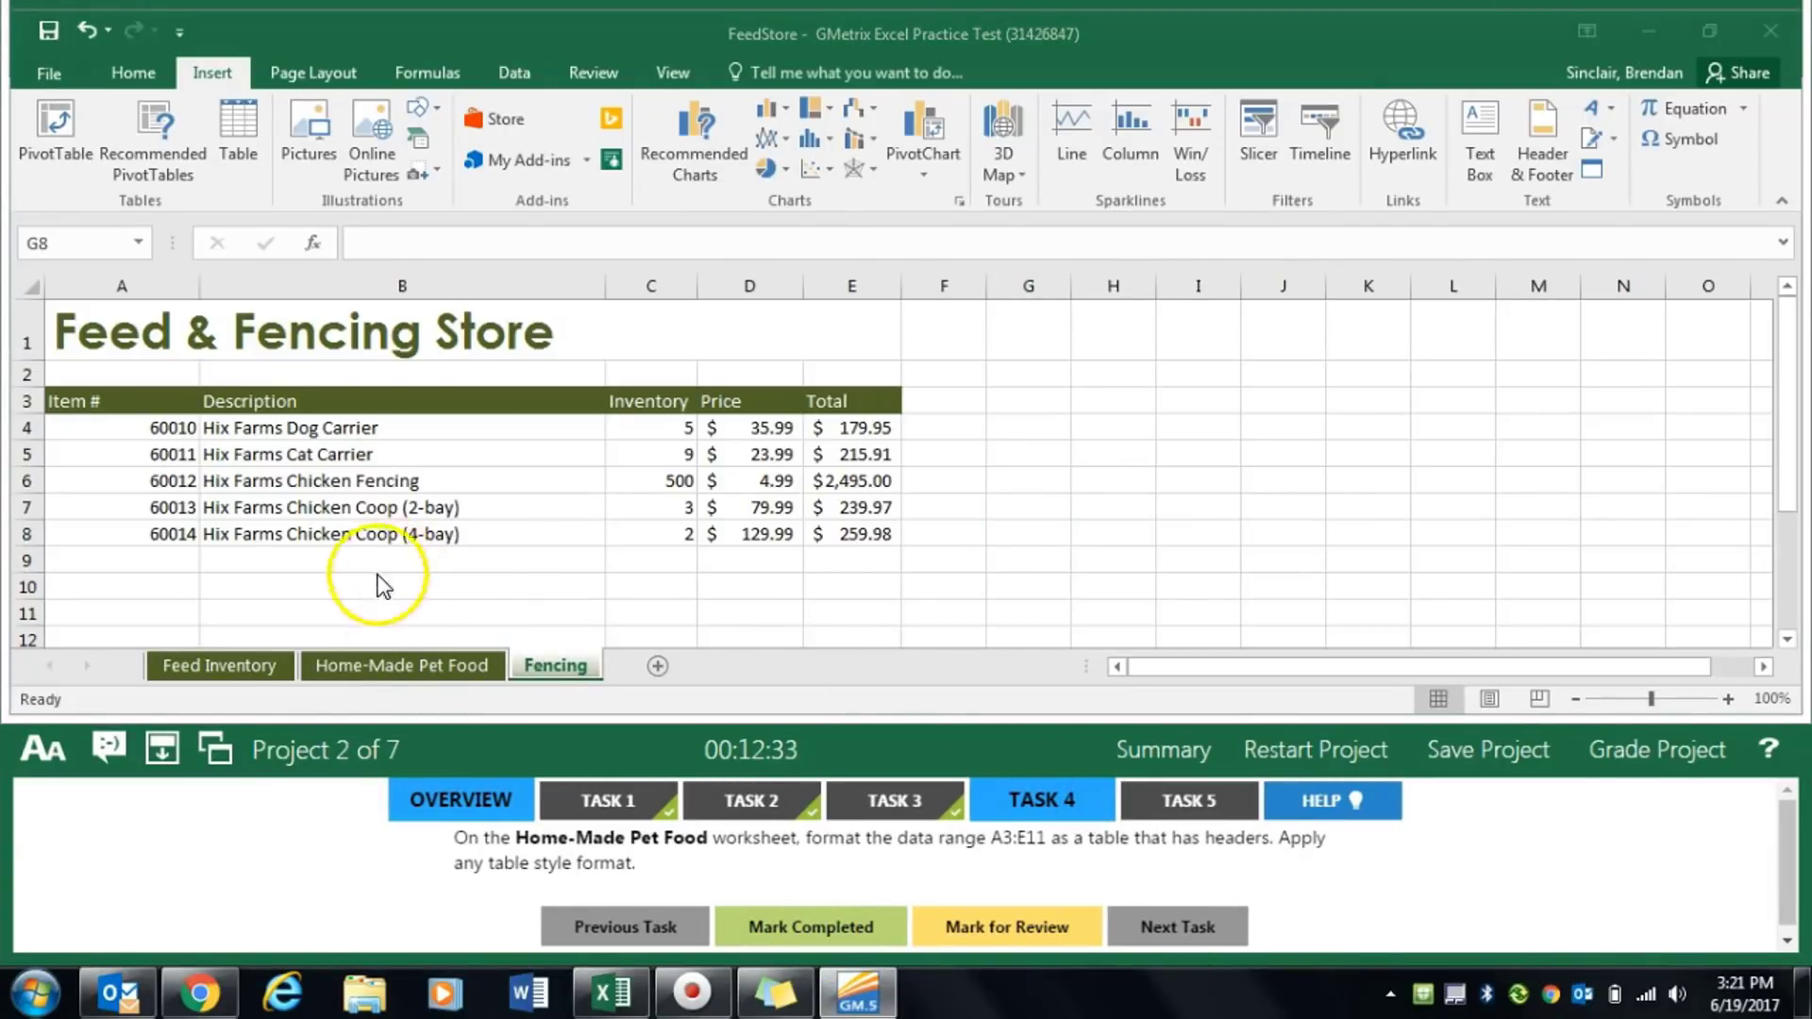
pyautogui.click(416, 668)
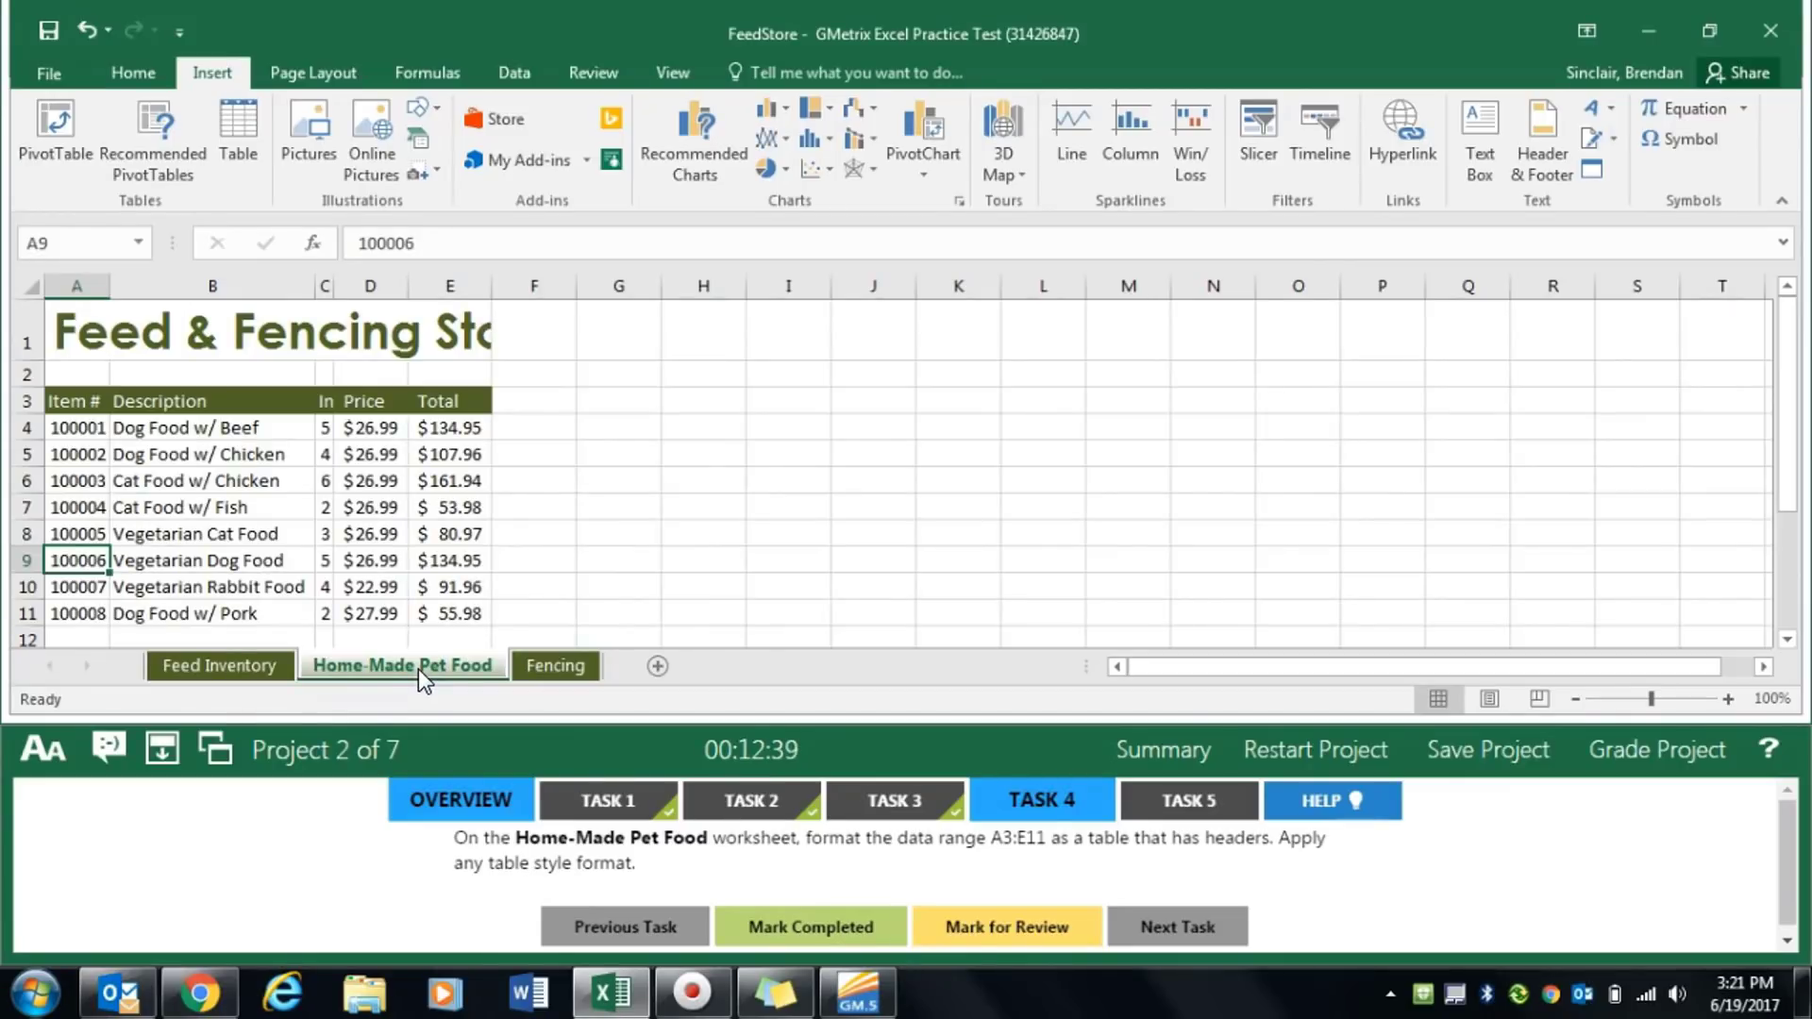
pyautogui.moveTo(81, 403); pyautogui.dragTo(451, 545)
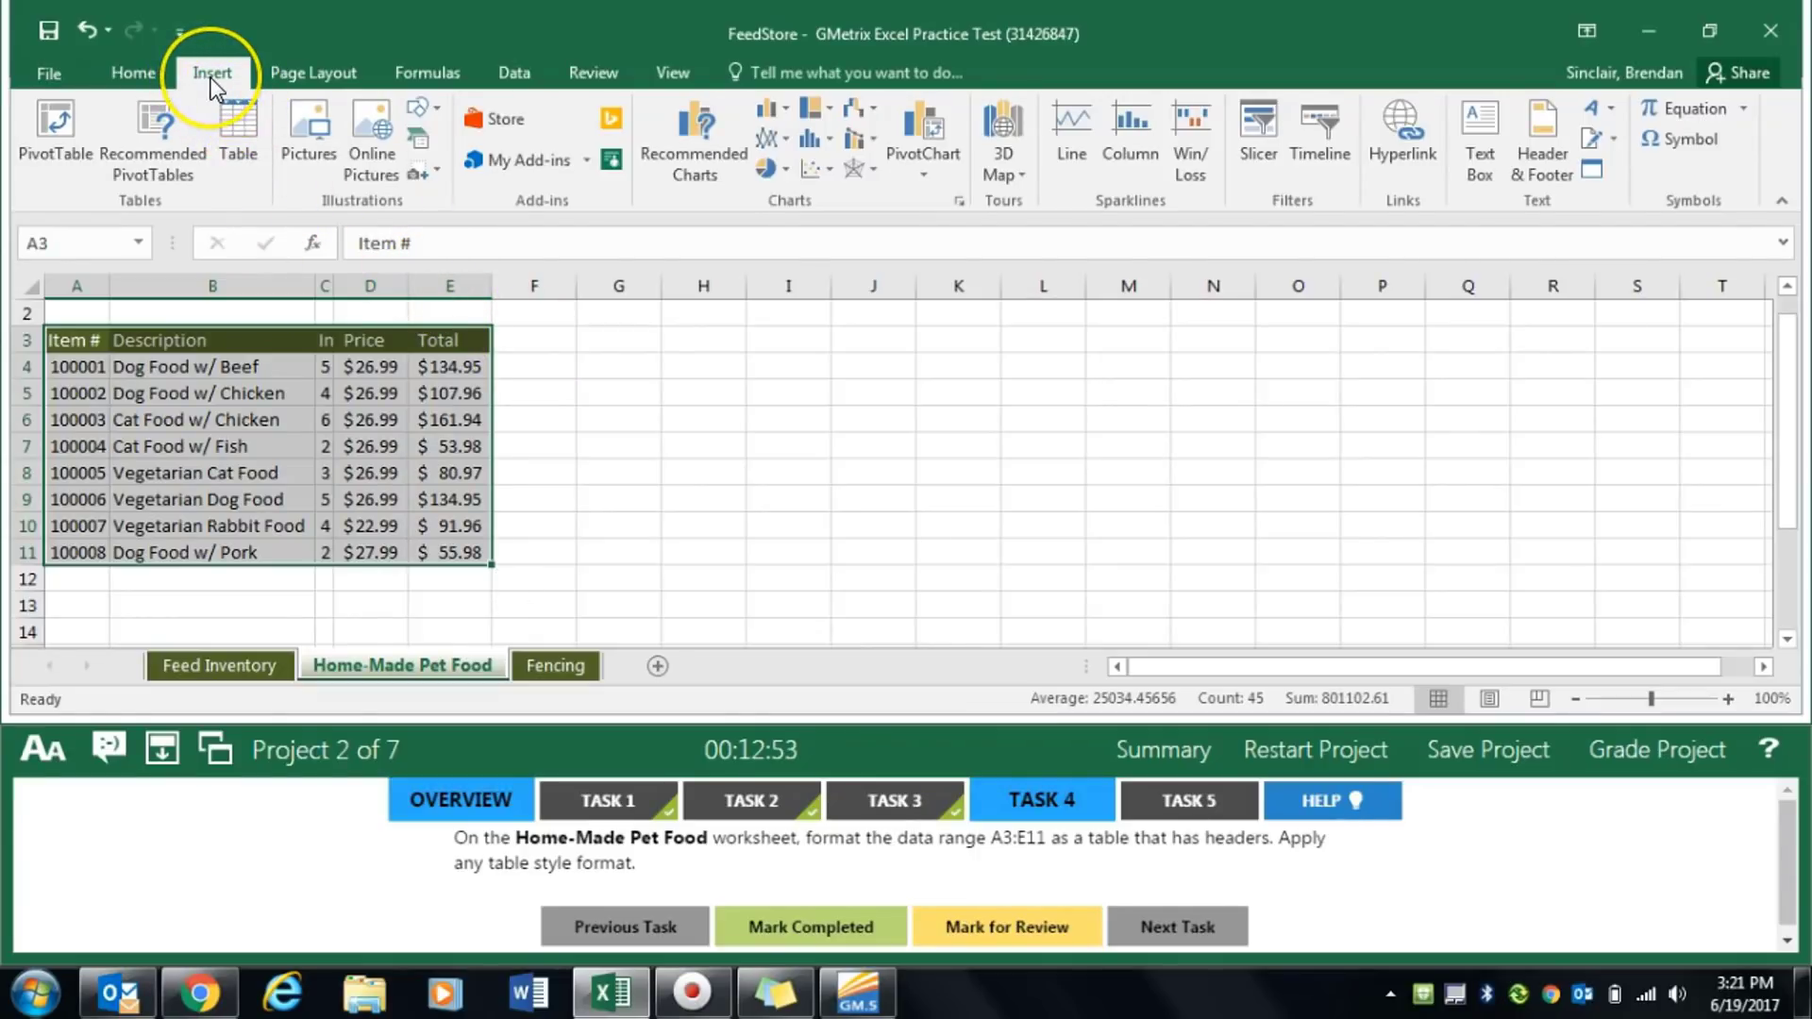
pyautogui.click(241, 151)
pyautogui.click(1337, 367)
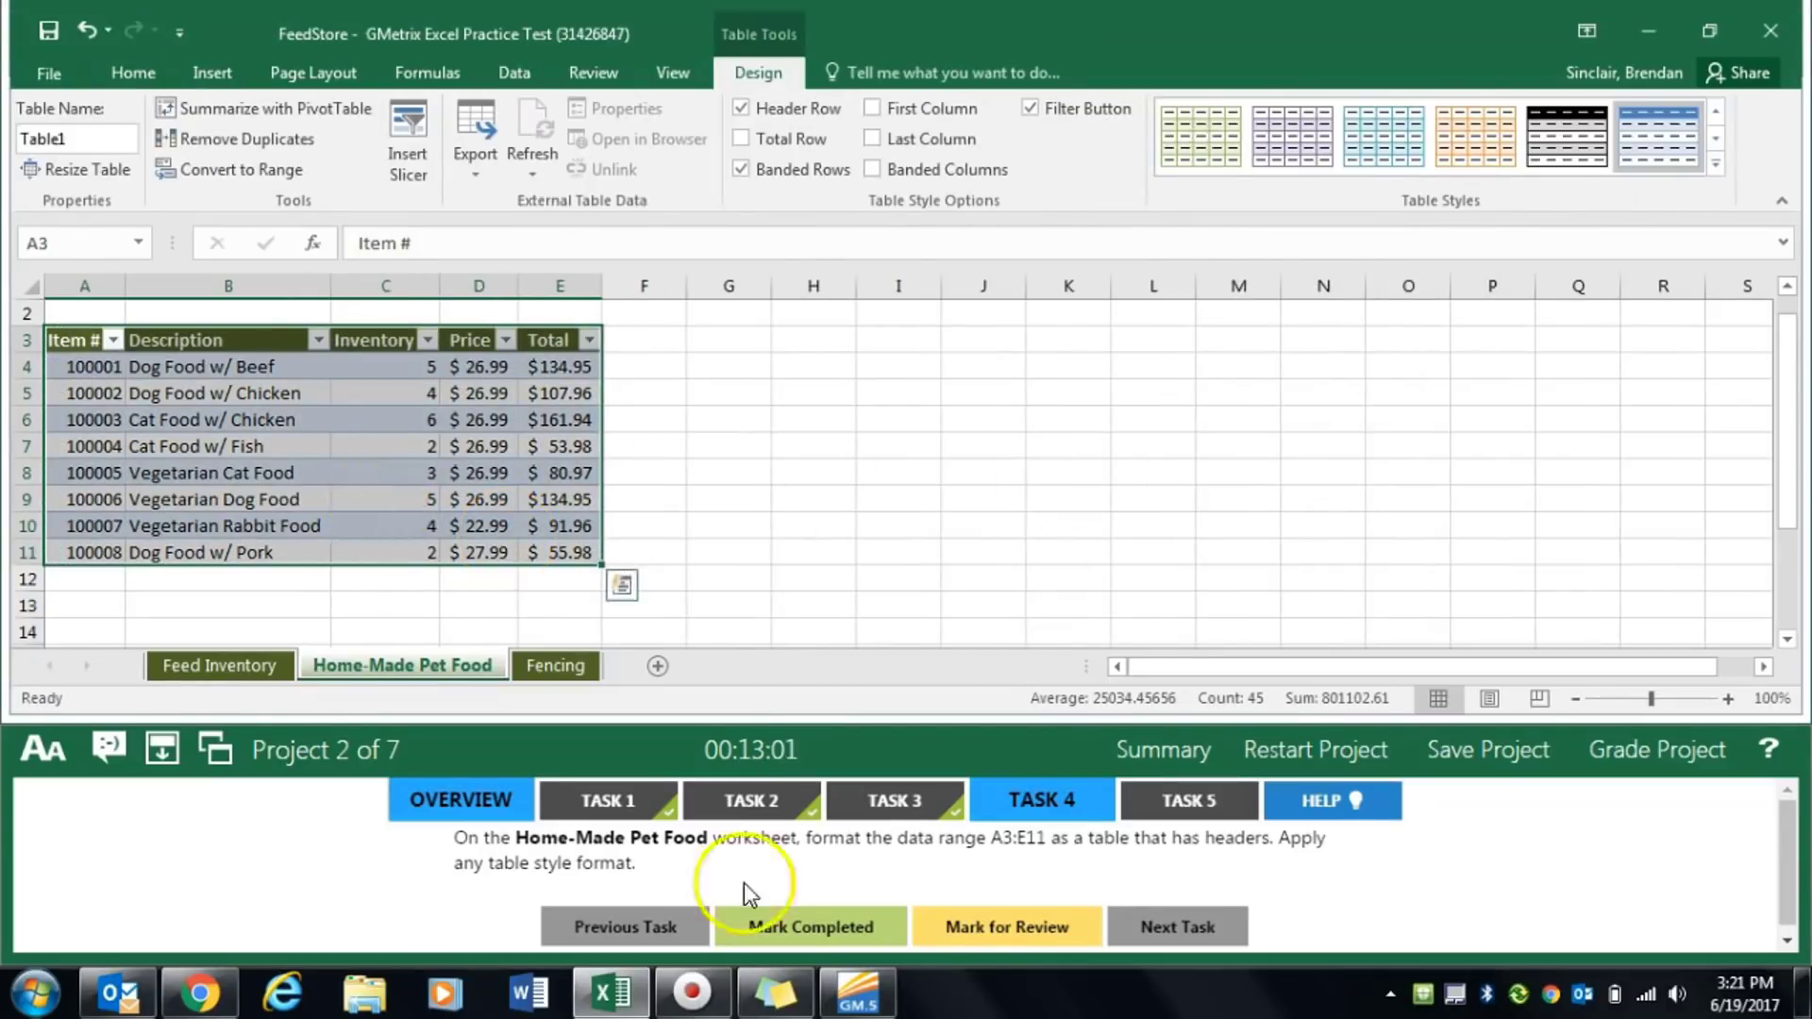
pyautogui.click(811, 933)
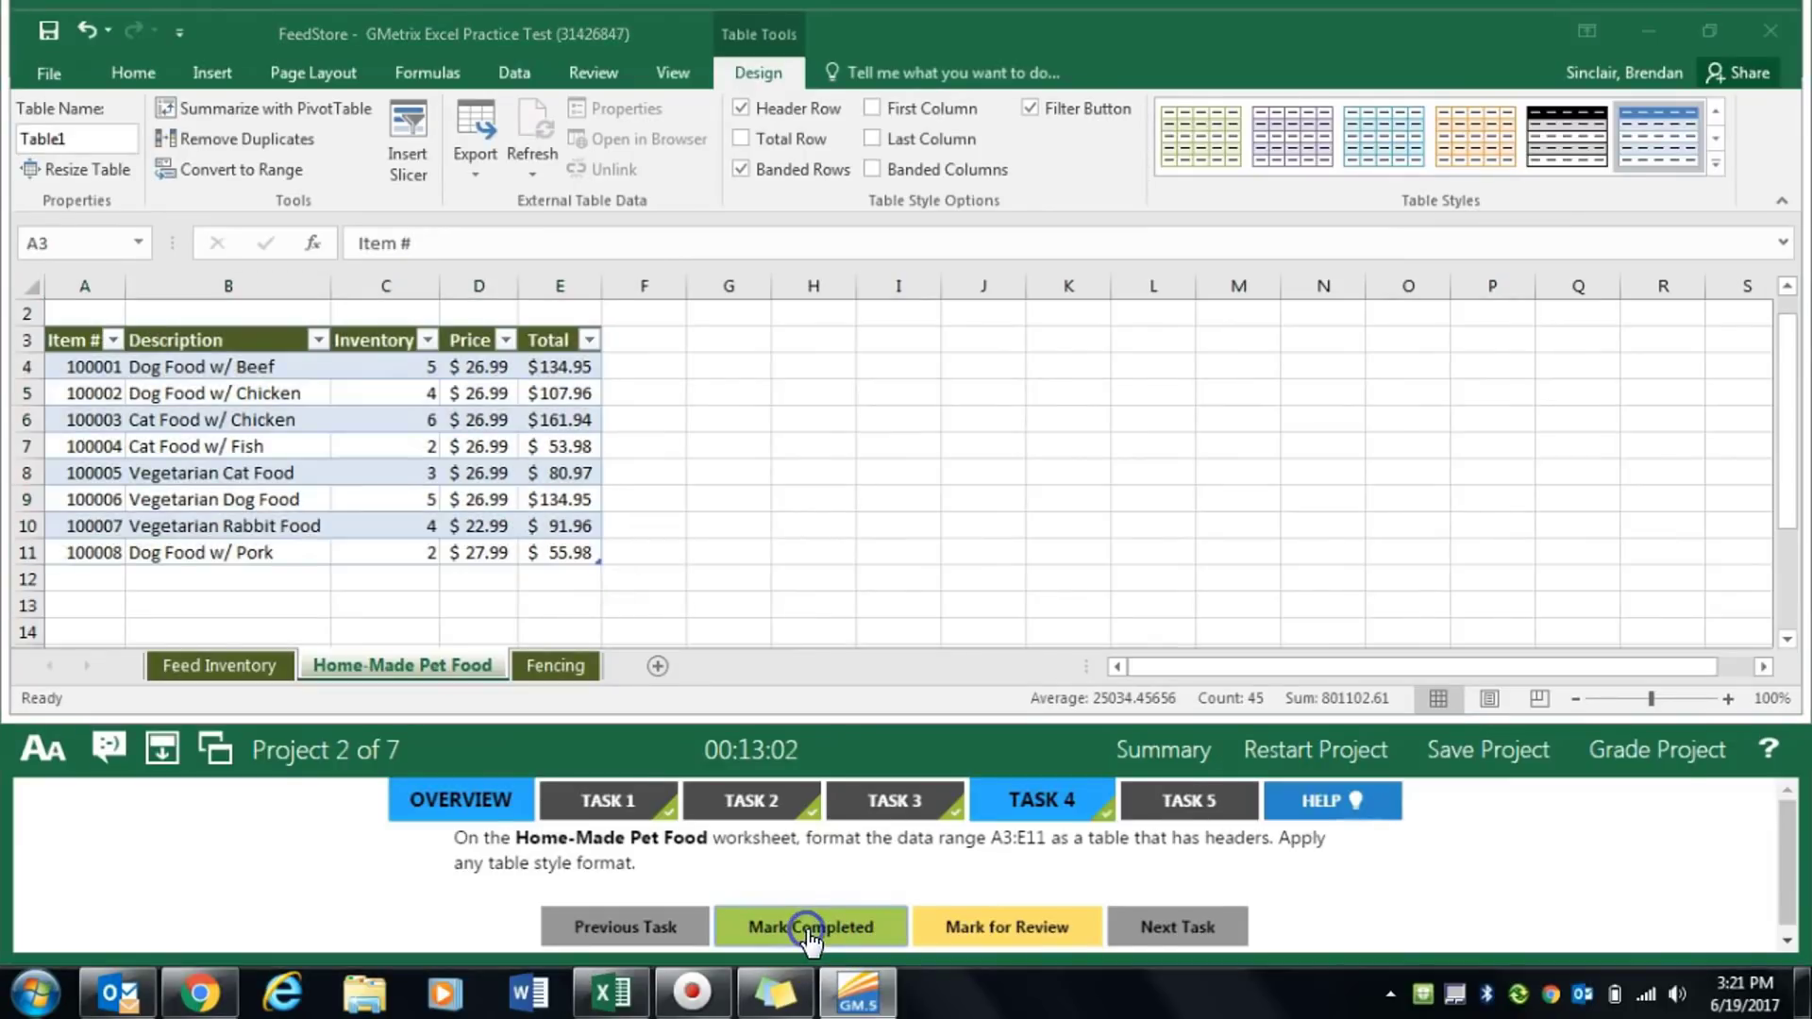
# For Task 5, resize the Total Inventory chart on the Feed Inventory worksheet to span H3 through P19, and mark the task completed
pyautogui.click(1180, 796)
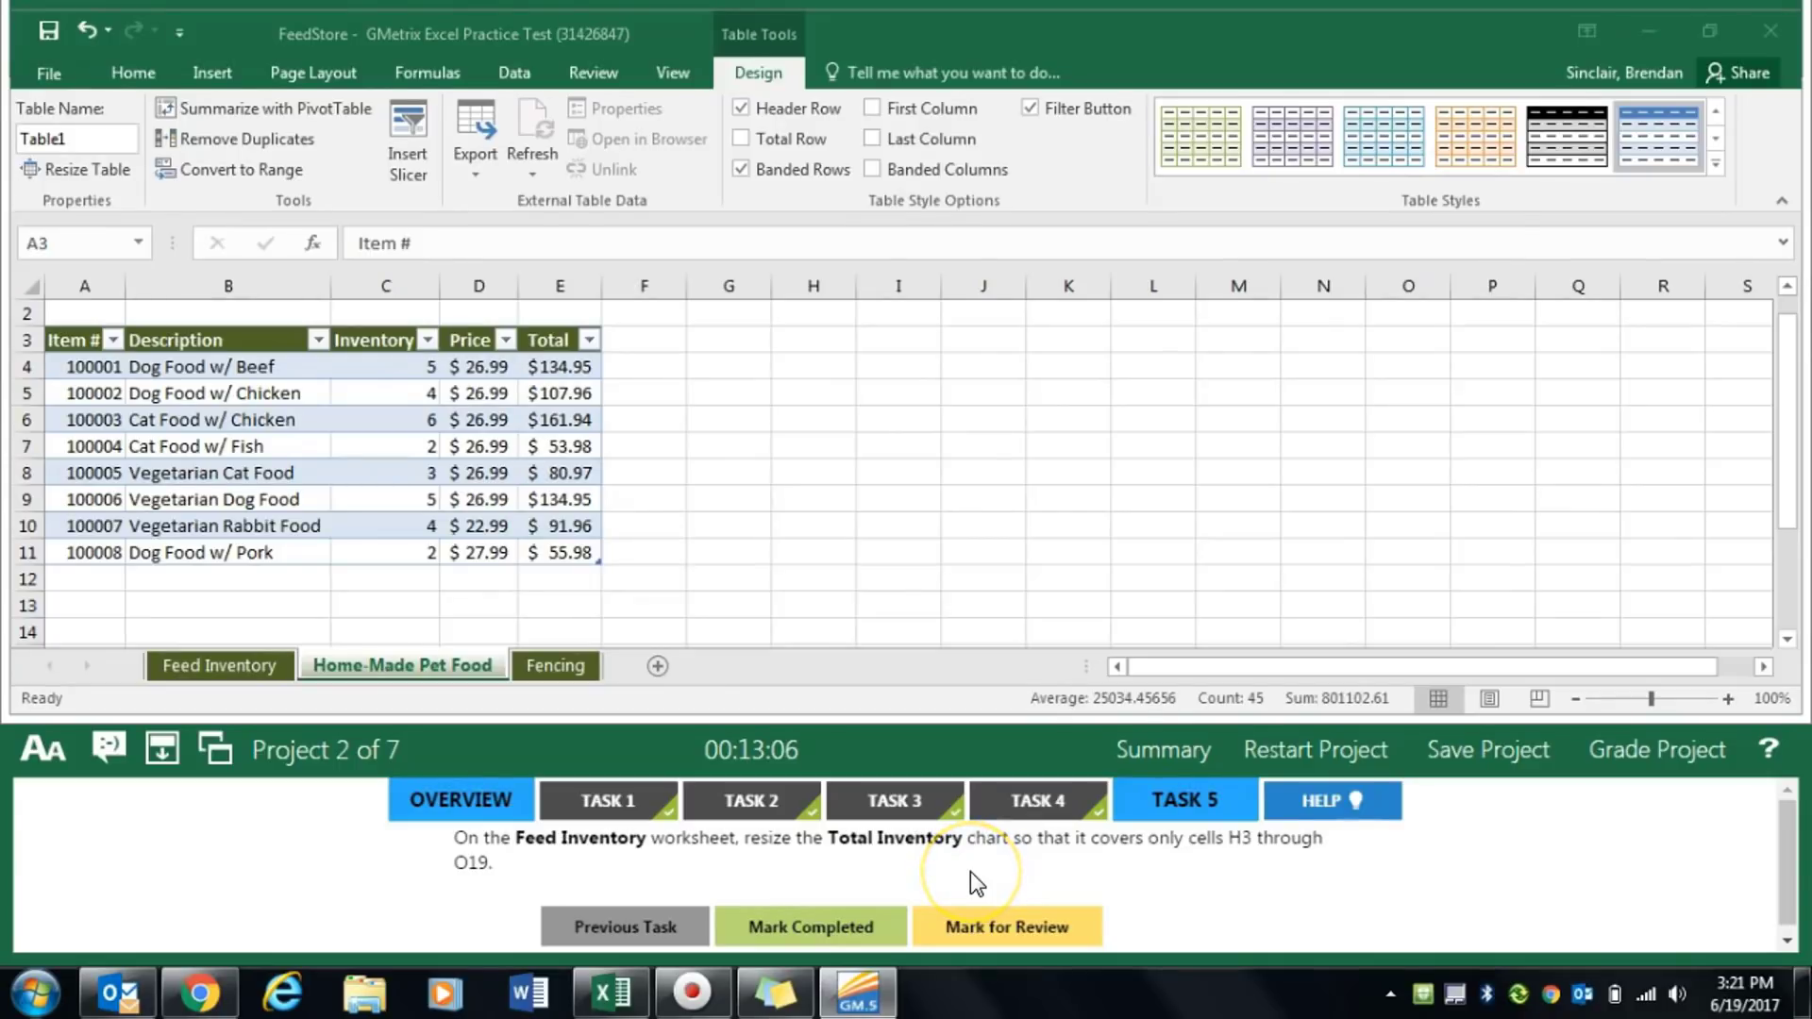
pyautogui.click(239, 668)
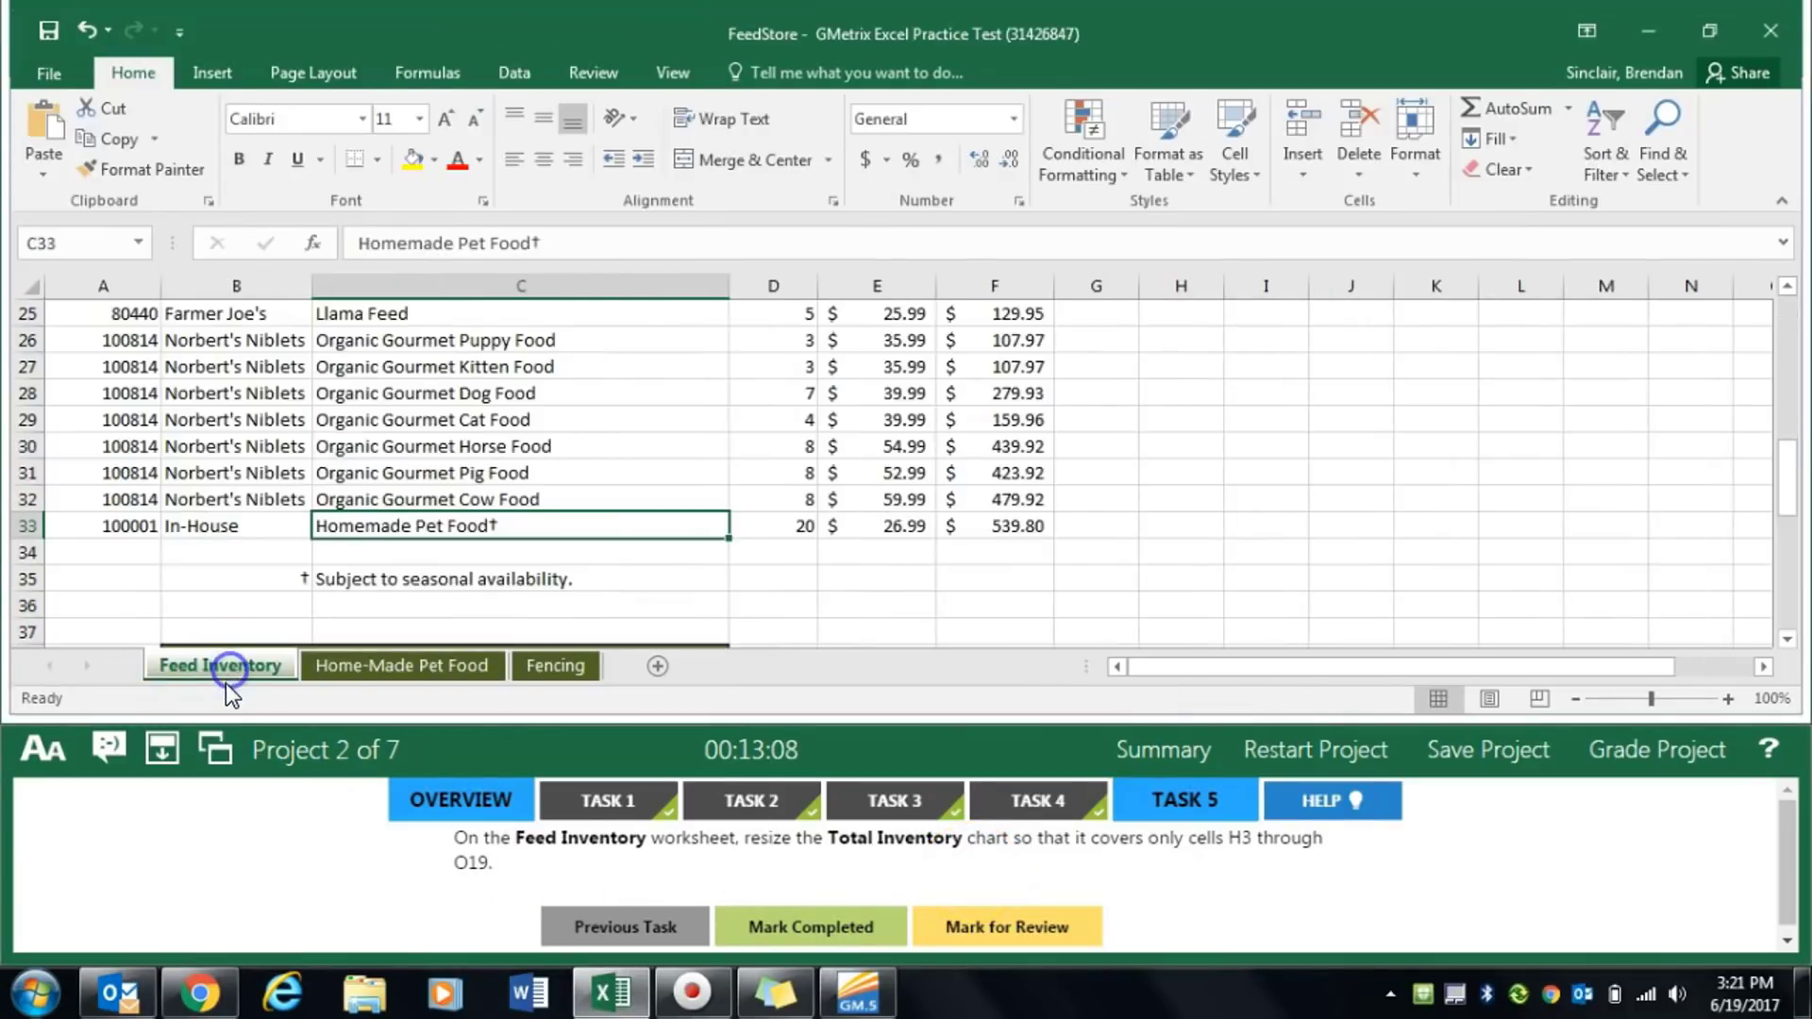
pyautogui.scroll(8, 1123, 509)
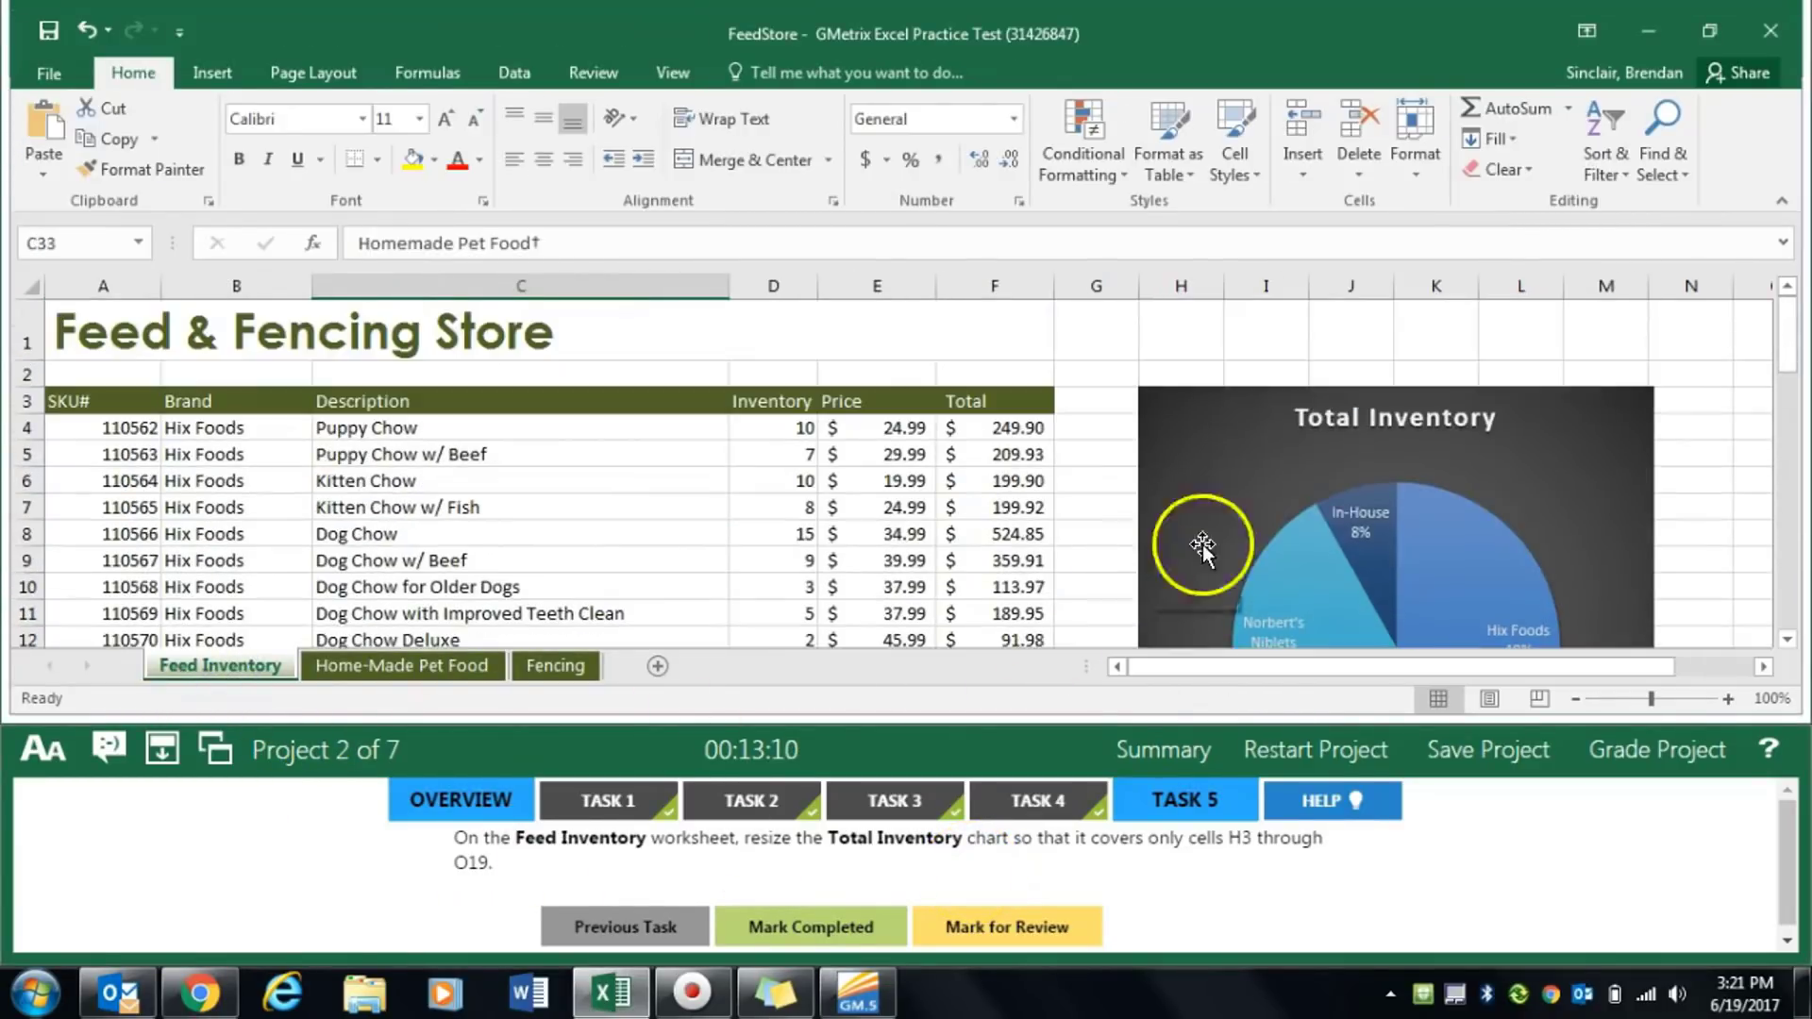
pyautogui.click(1208, 449)
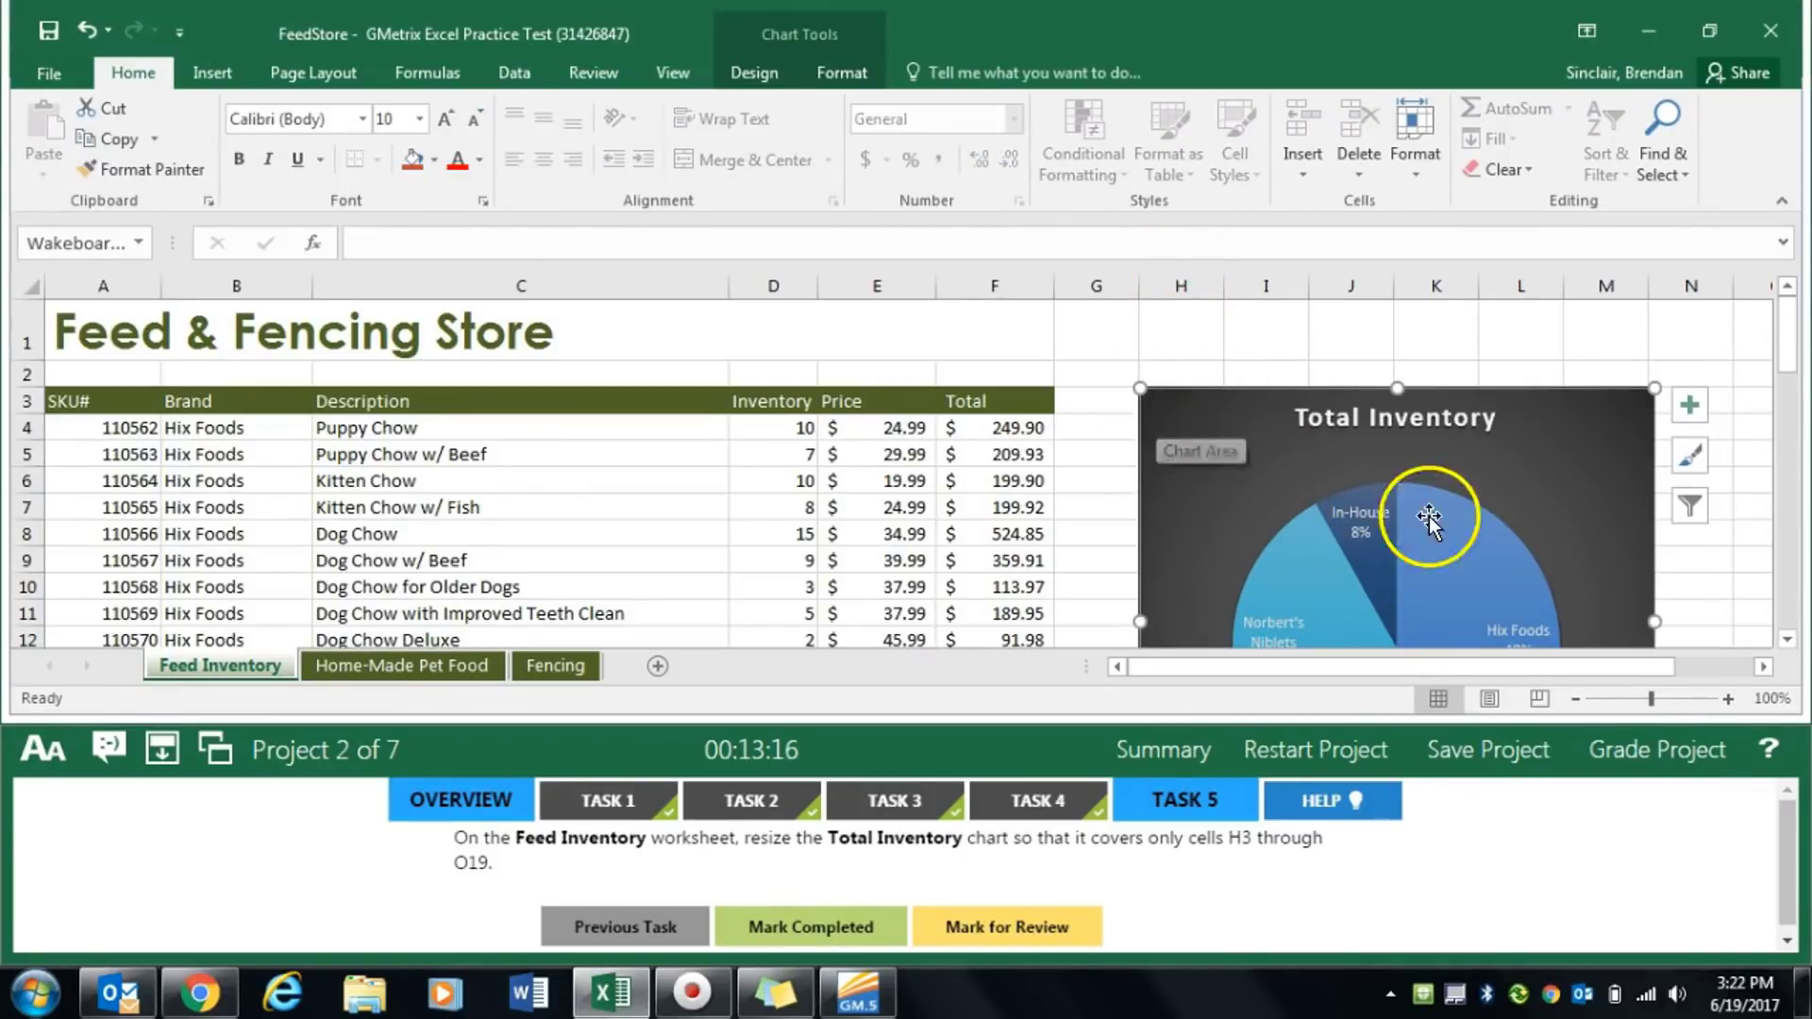
pyautogui.scroll(-3, 1430, 514)
pyautogui.moveTo(1654, 583)
pyautogui.mouseDown()
pyautogui.moveTo(1784, 579)
pyautogui.moveTo(1634, 566)
pyautogui.mouseUp()
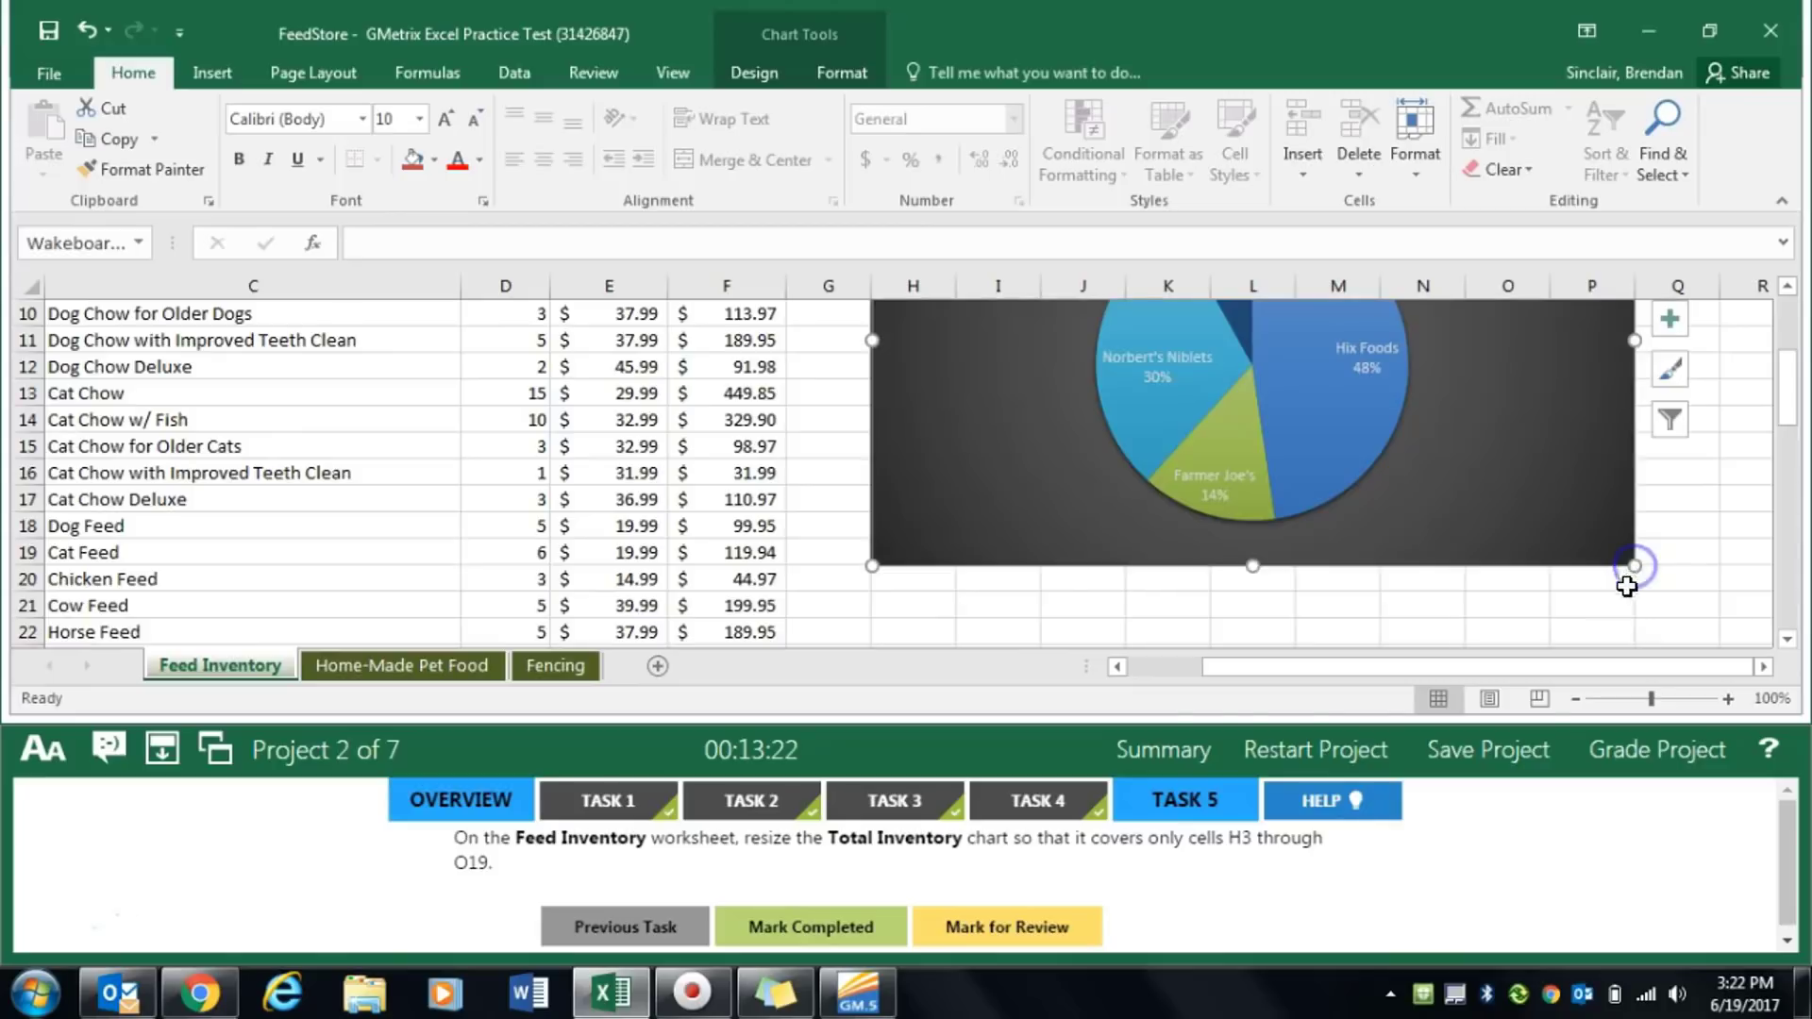
pyautogui.click(829, 929)
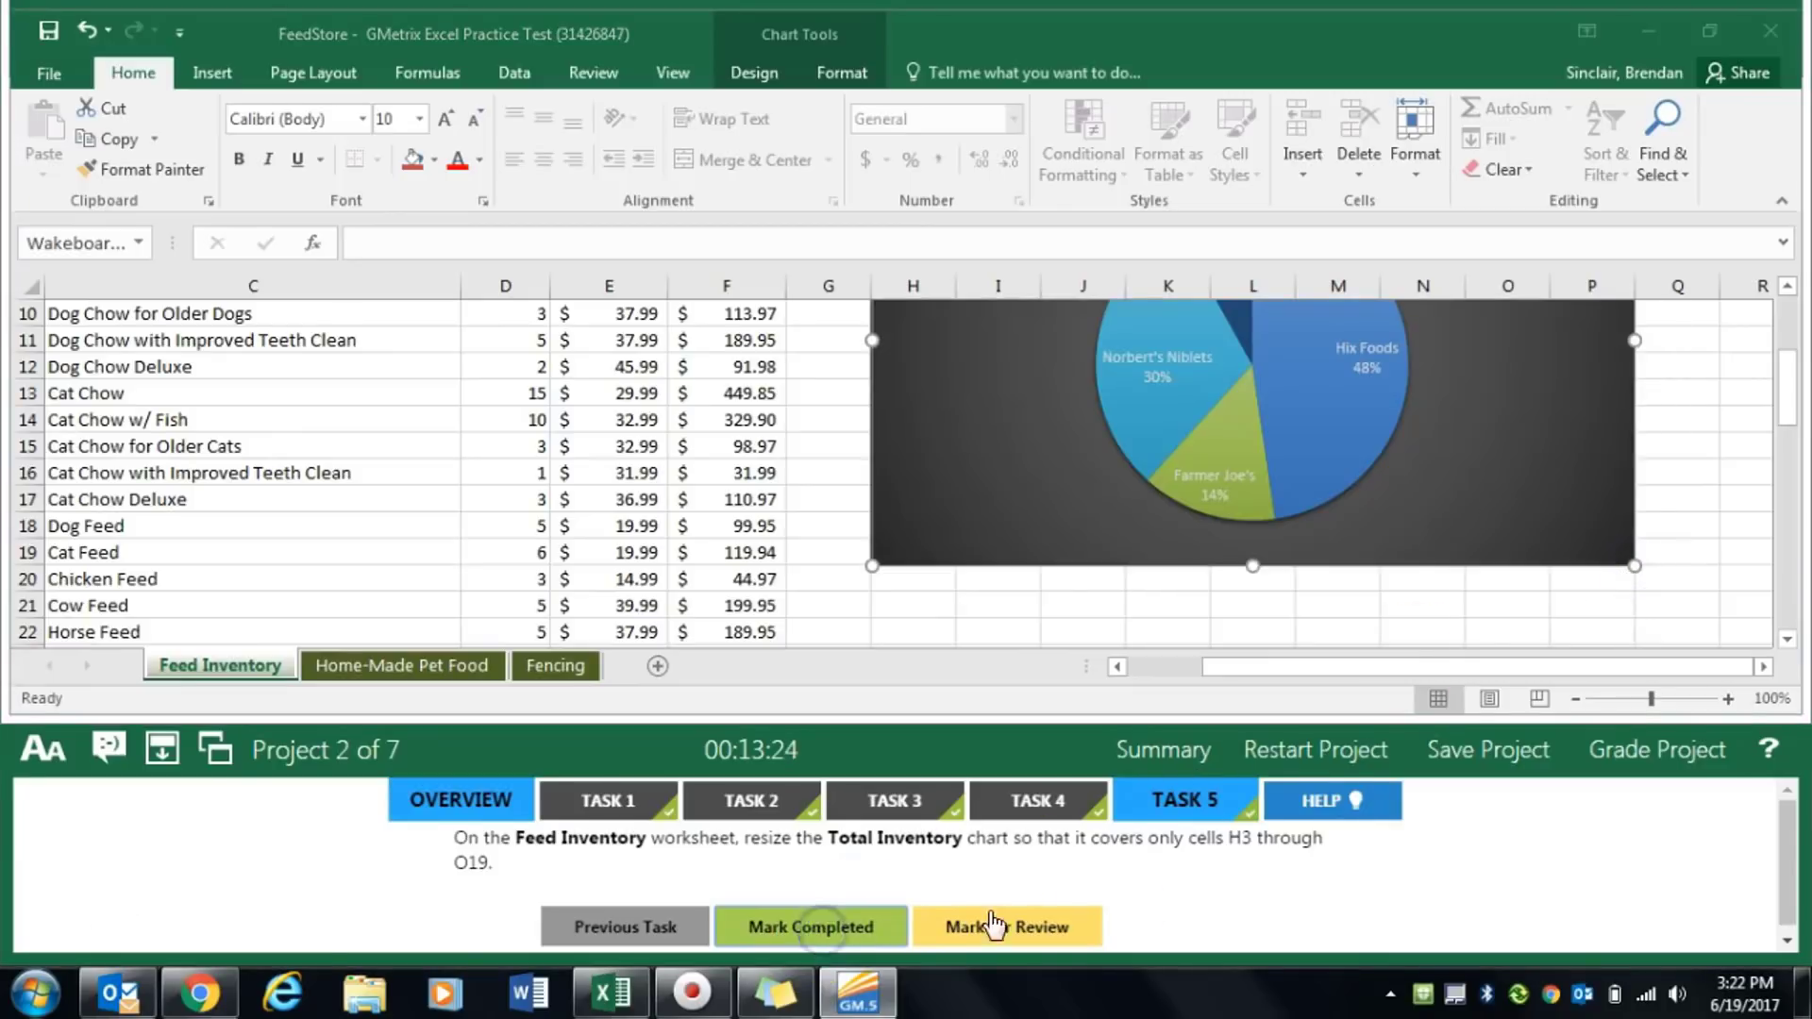
# Grade the Feed Store project, and for Task 1 of the Fudge Store project display the Costs worksheet in Page Layout view
pyautogui.click(1658, 750)
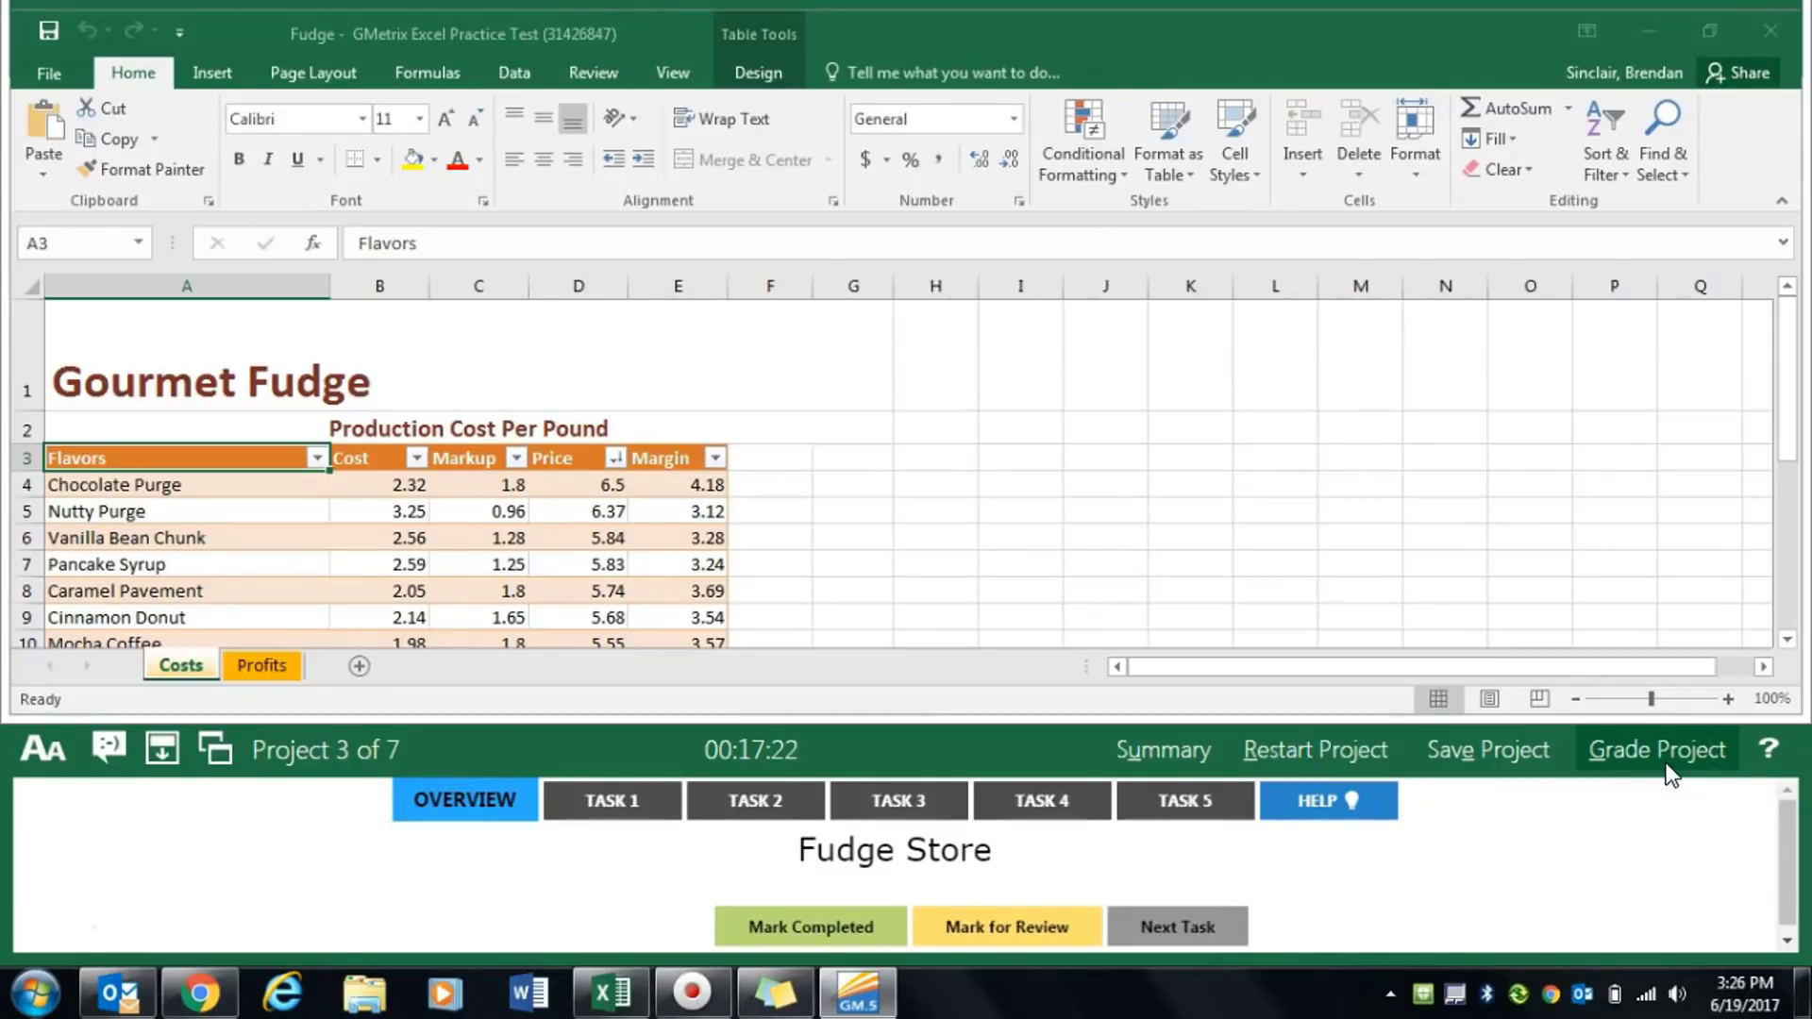
pyautogui.click(604, 802)
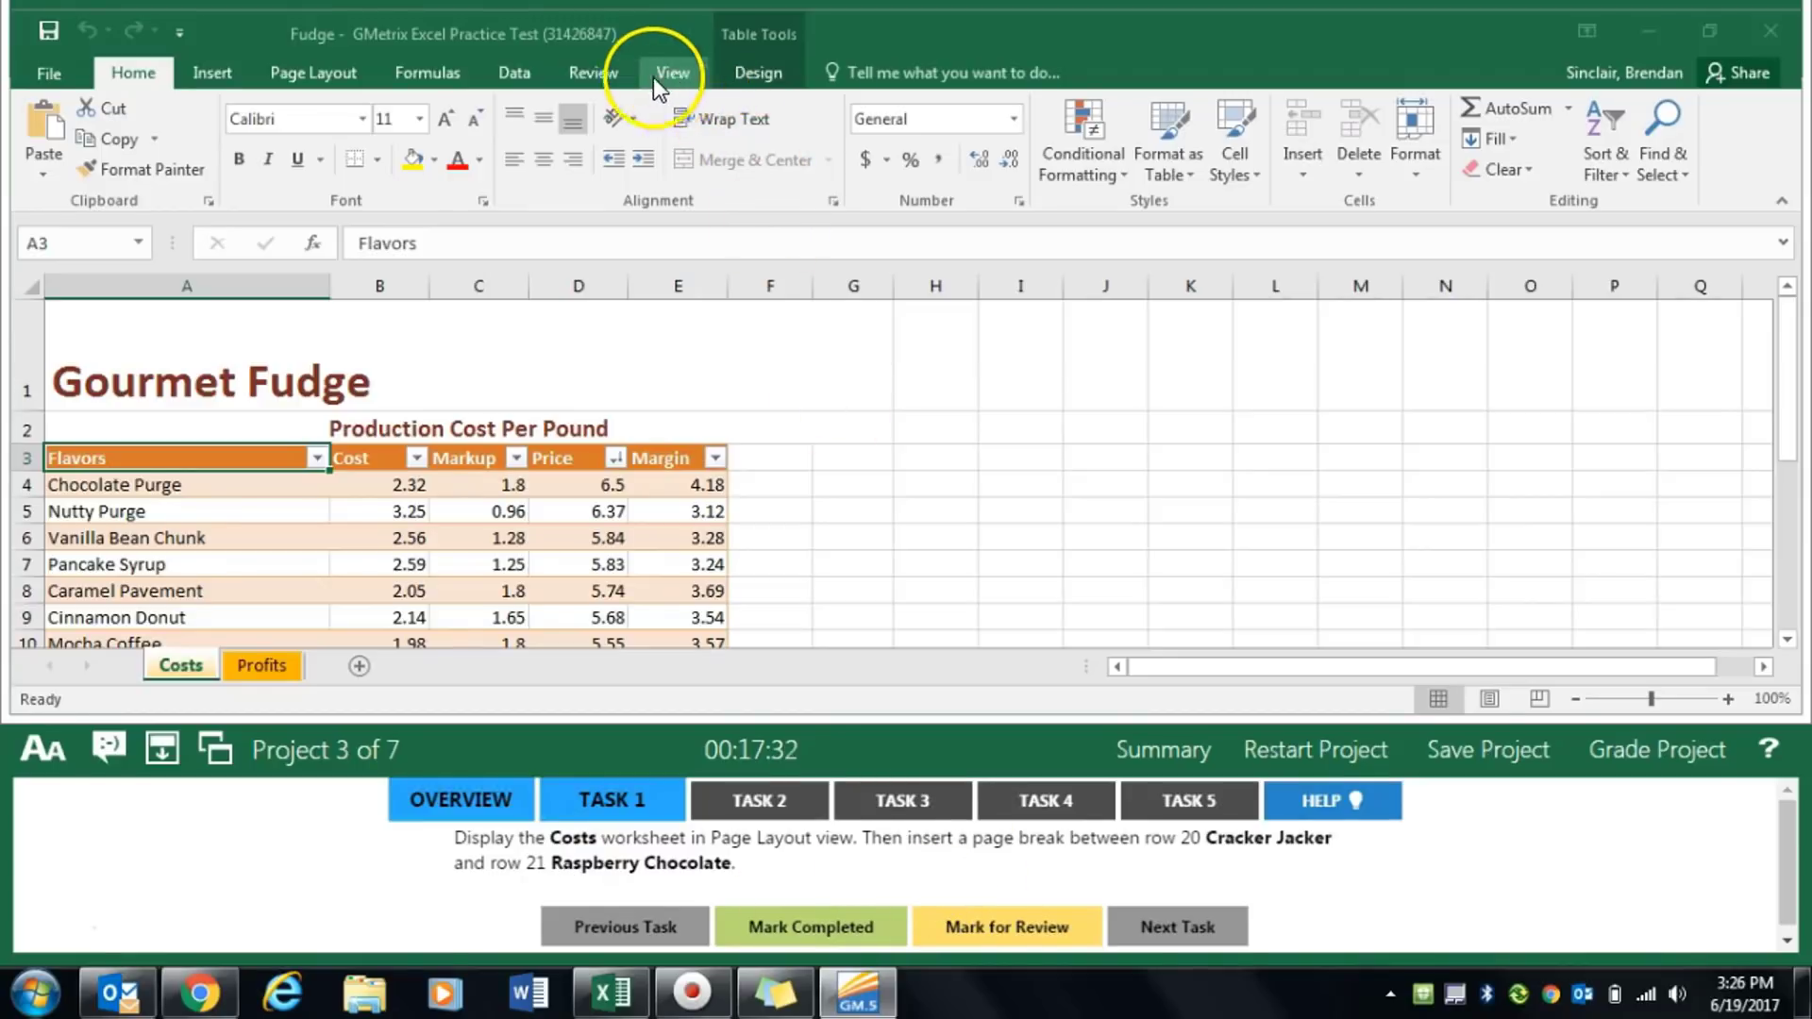
pyautogui.click(682, 73)
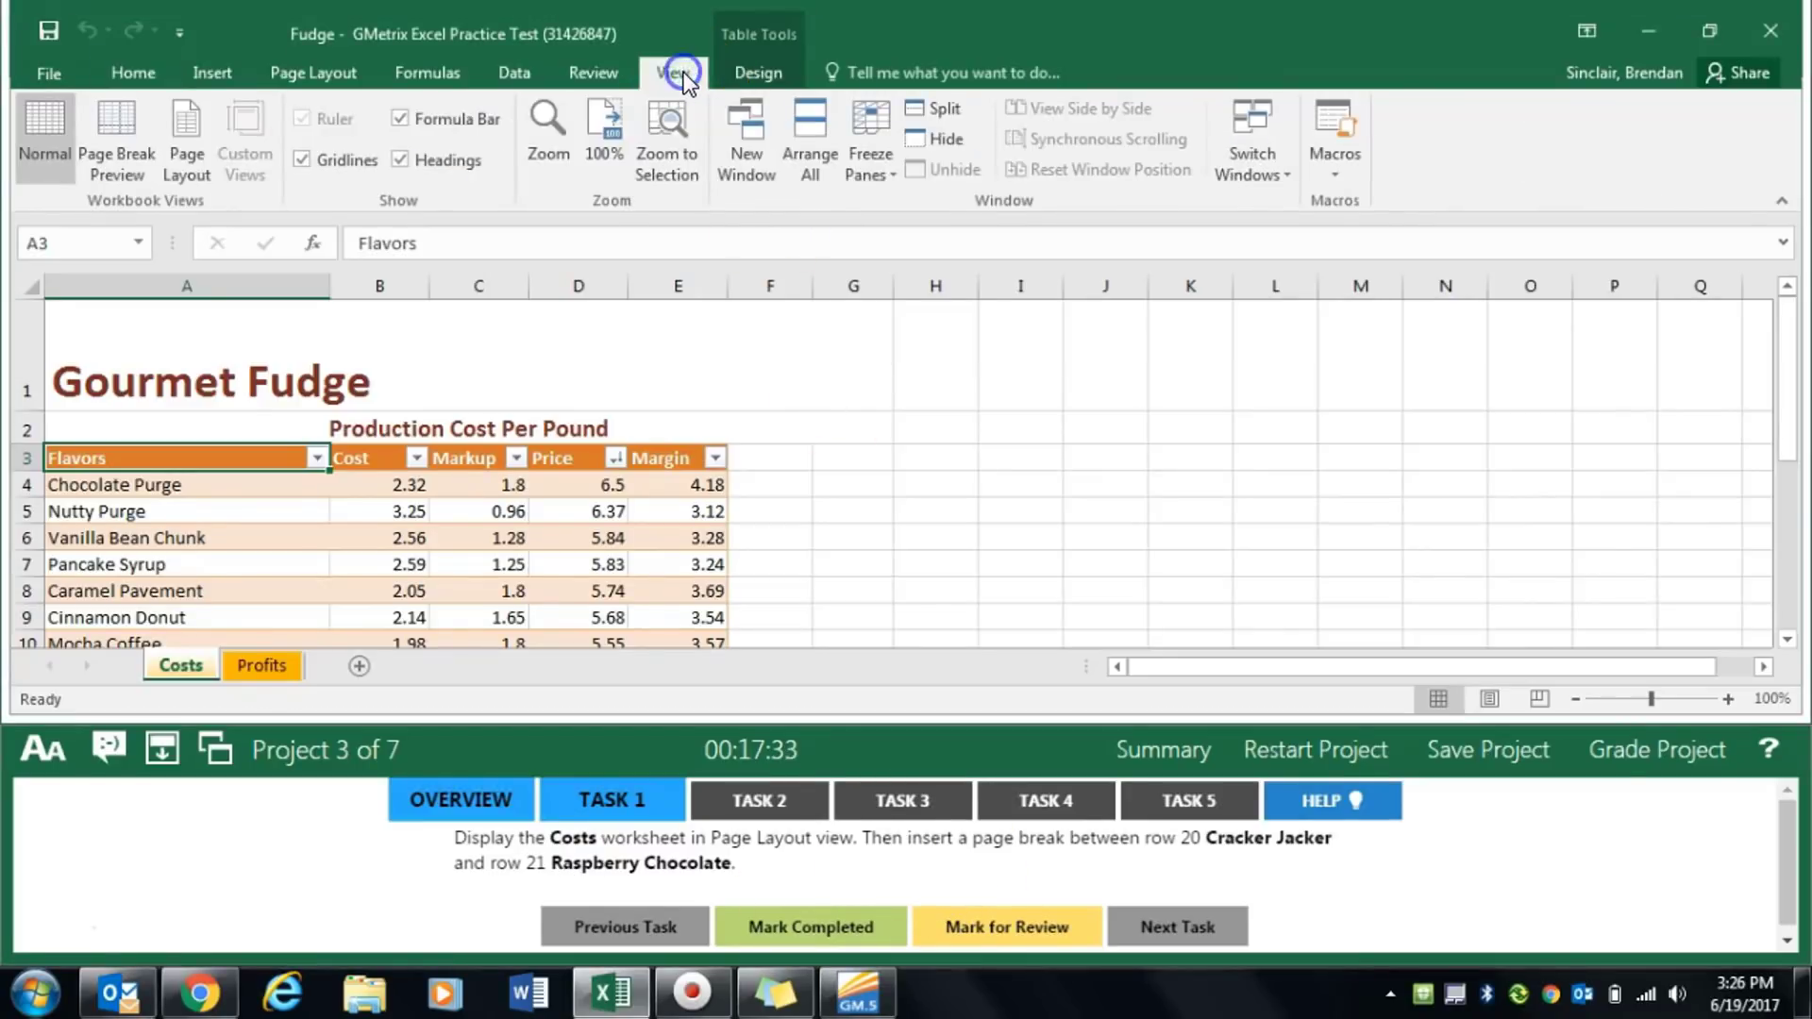
pyautogui.click(197, 174)
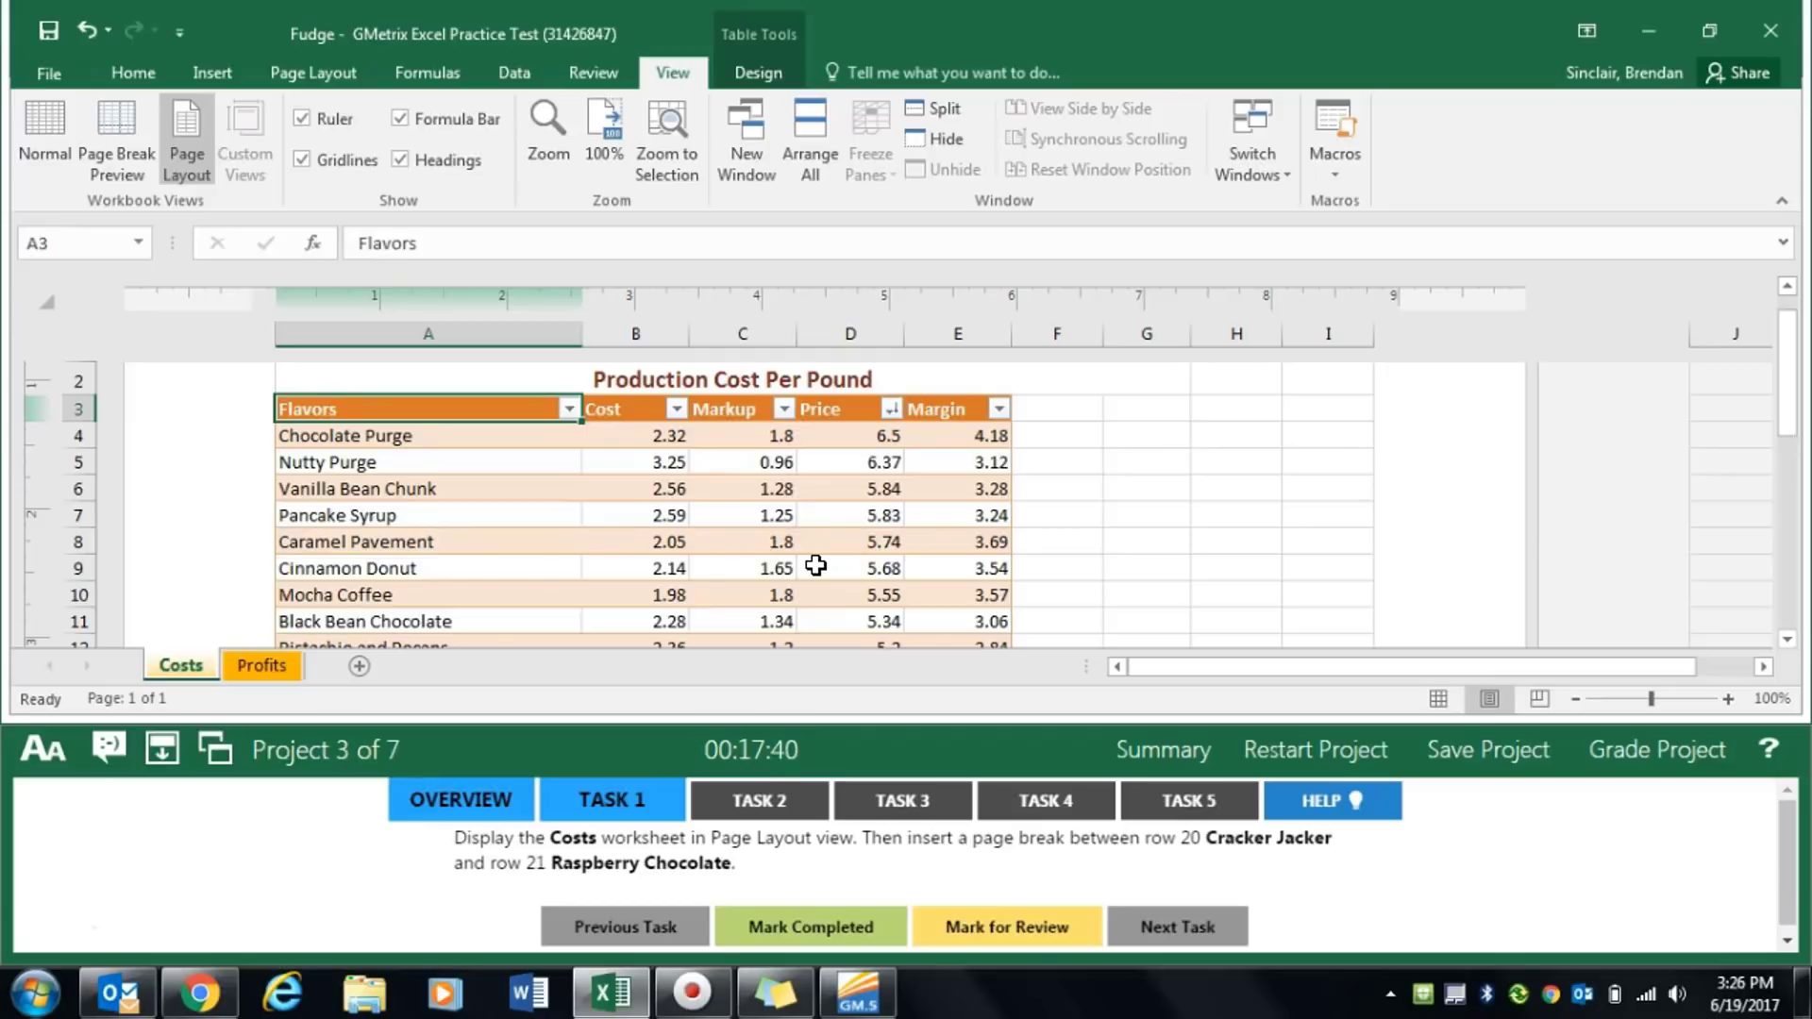
# Insert a page break between row 20 Cracker Jacker and row 21 Raspberry Chocolate on the Costs worksheet, and mark Task 1 completed
pyautogui.click(710, 540)
pyautogui.scroll(-5, 566, 534)
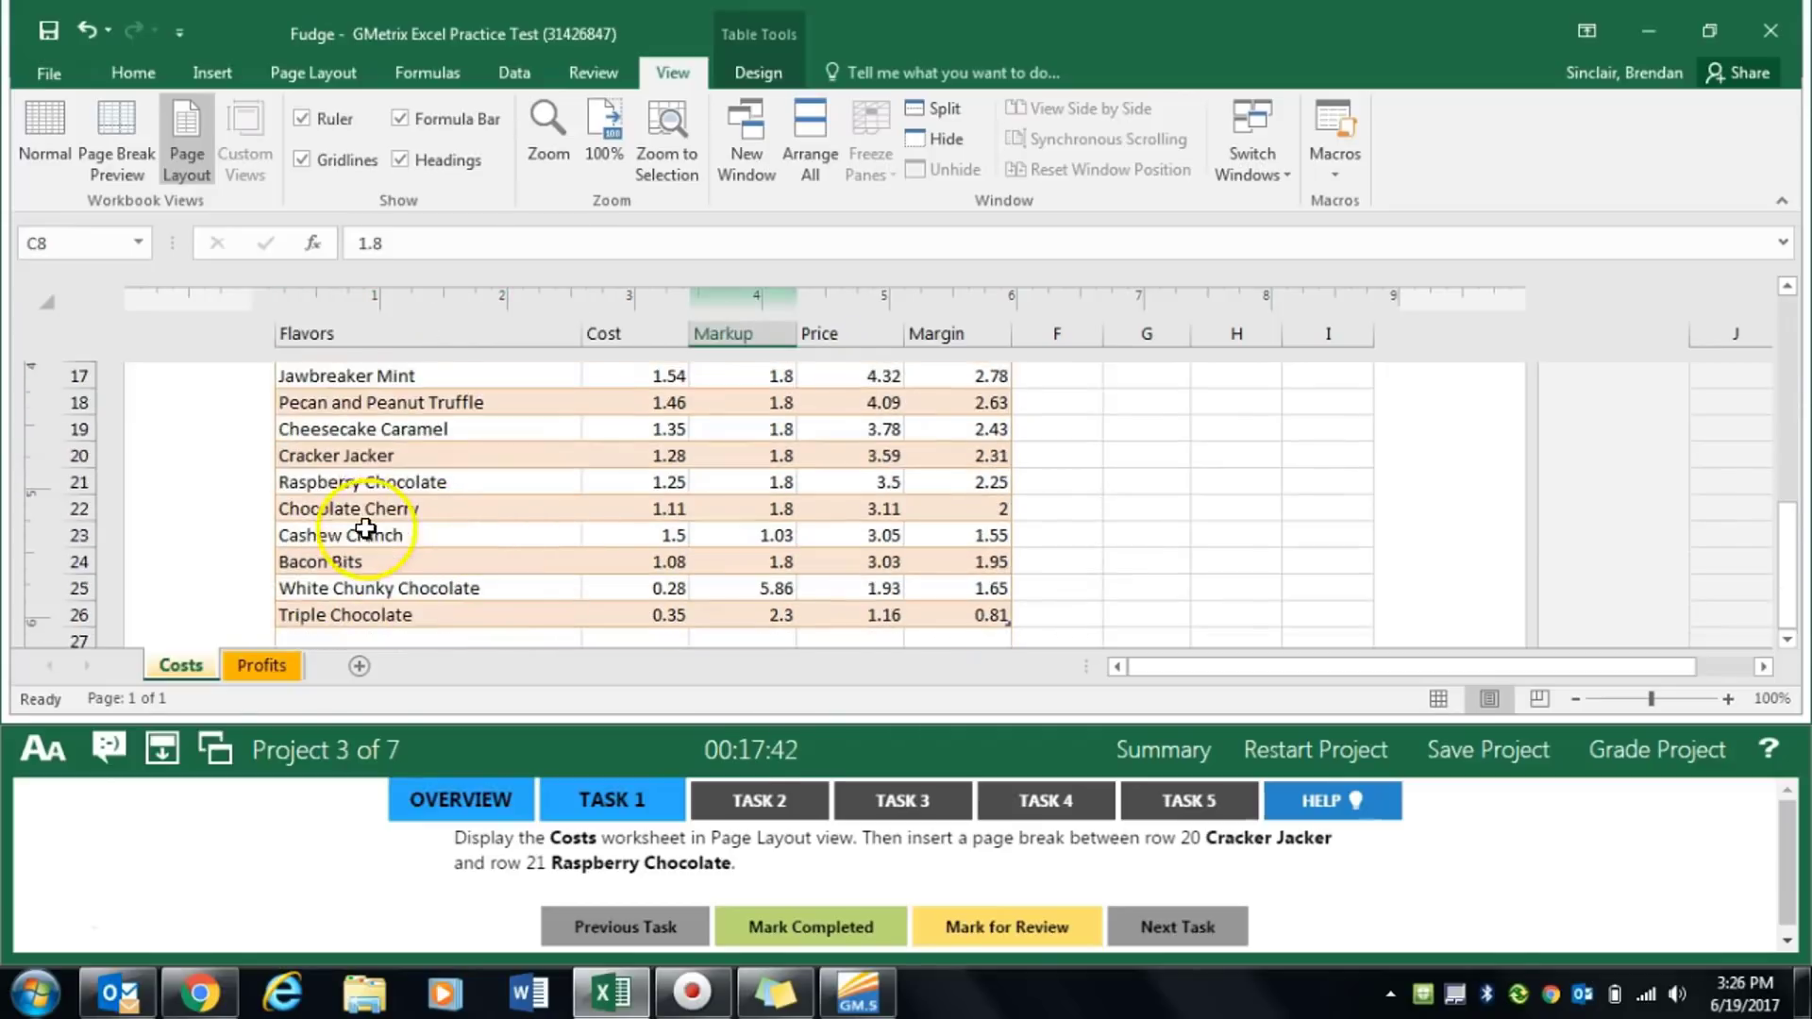
pyautogui.click(79, 481)
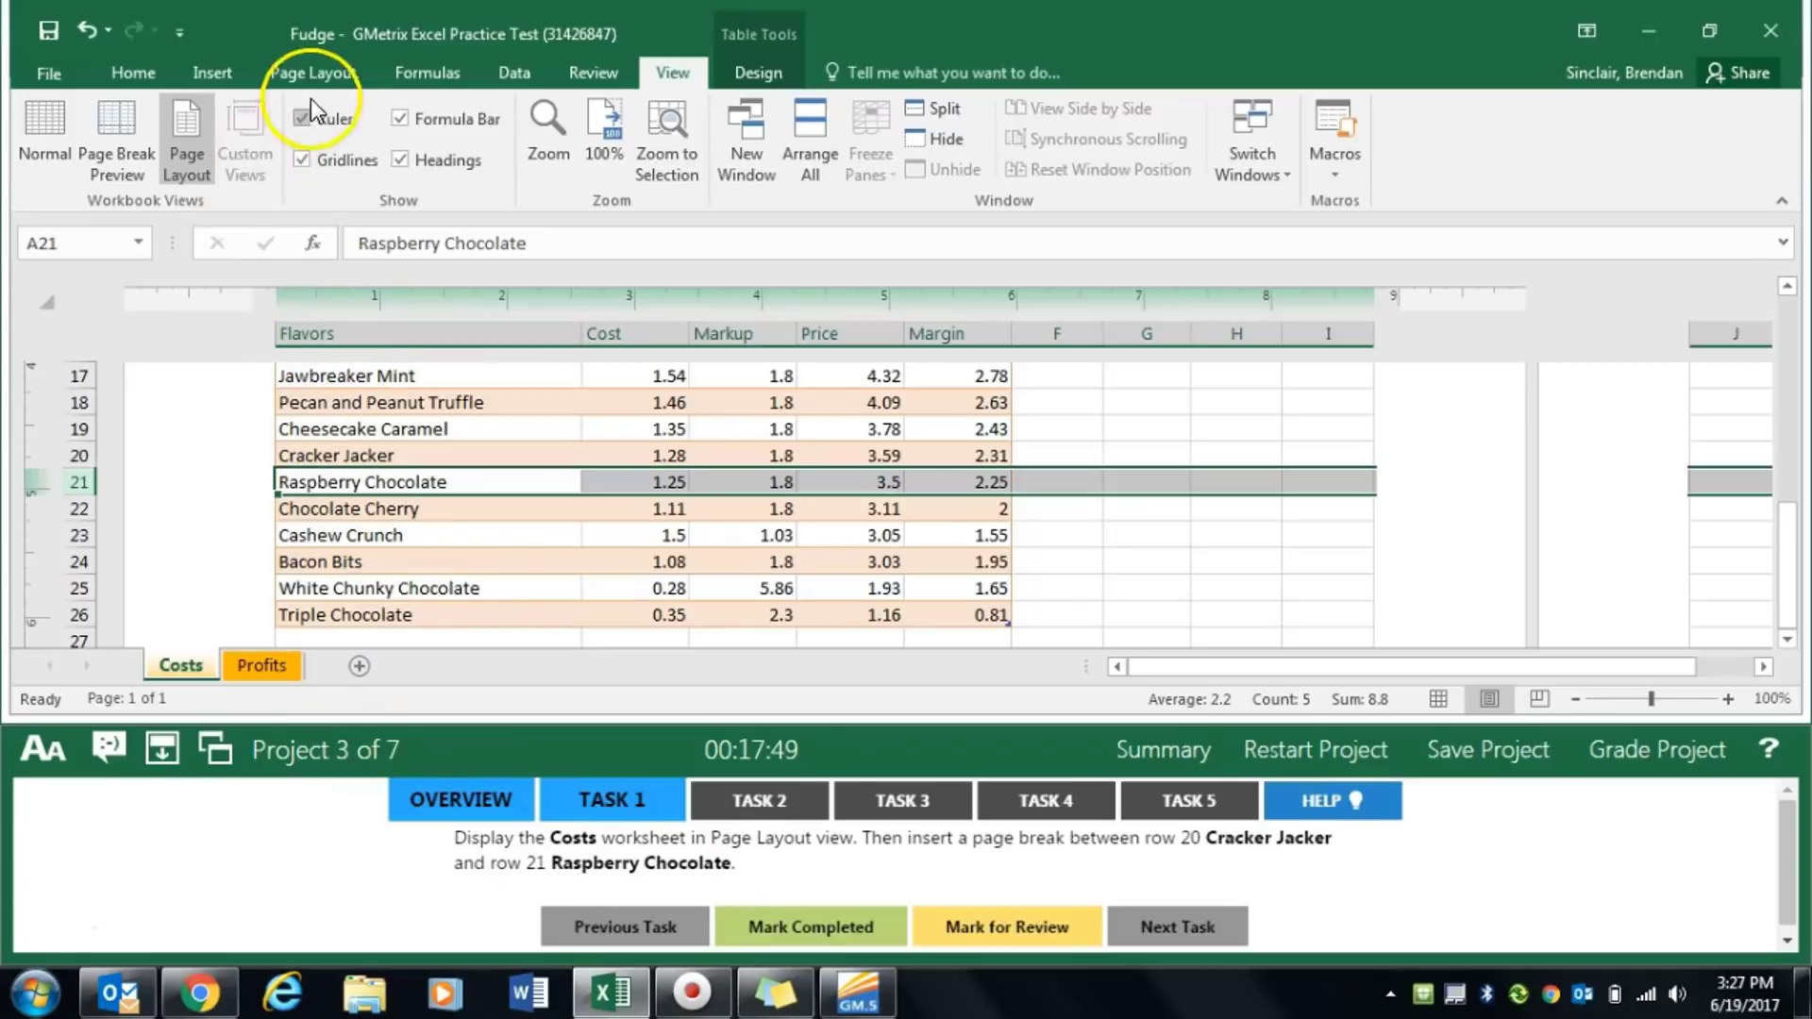
pyautogui.click(321, 76)
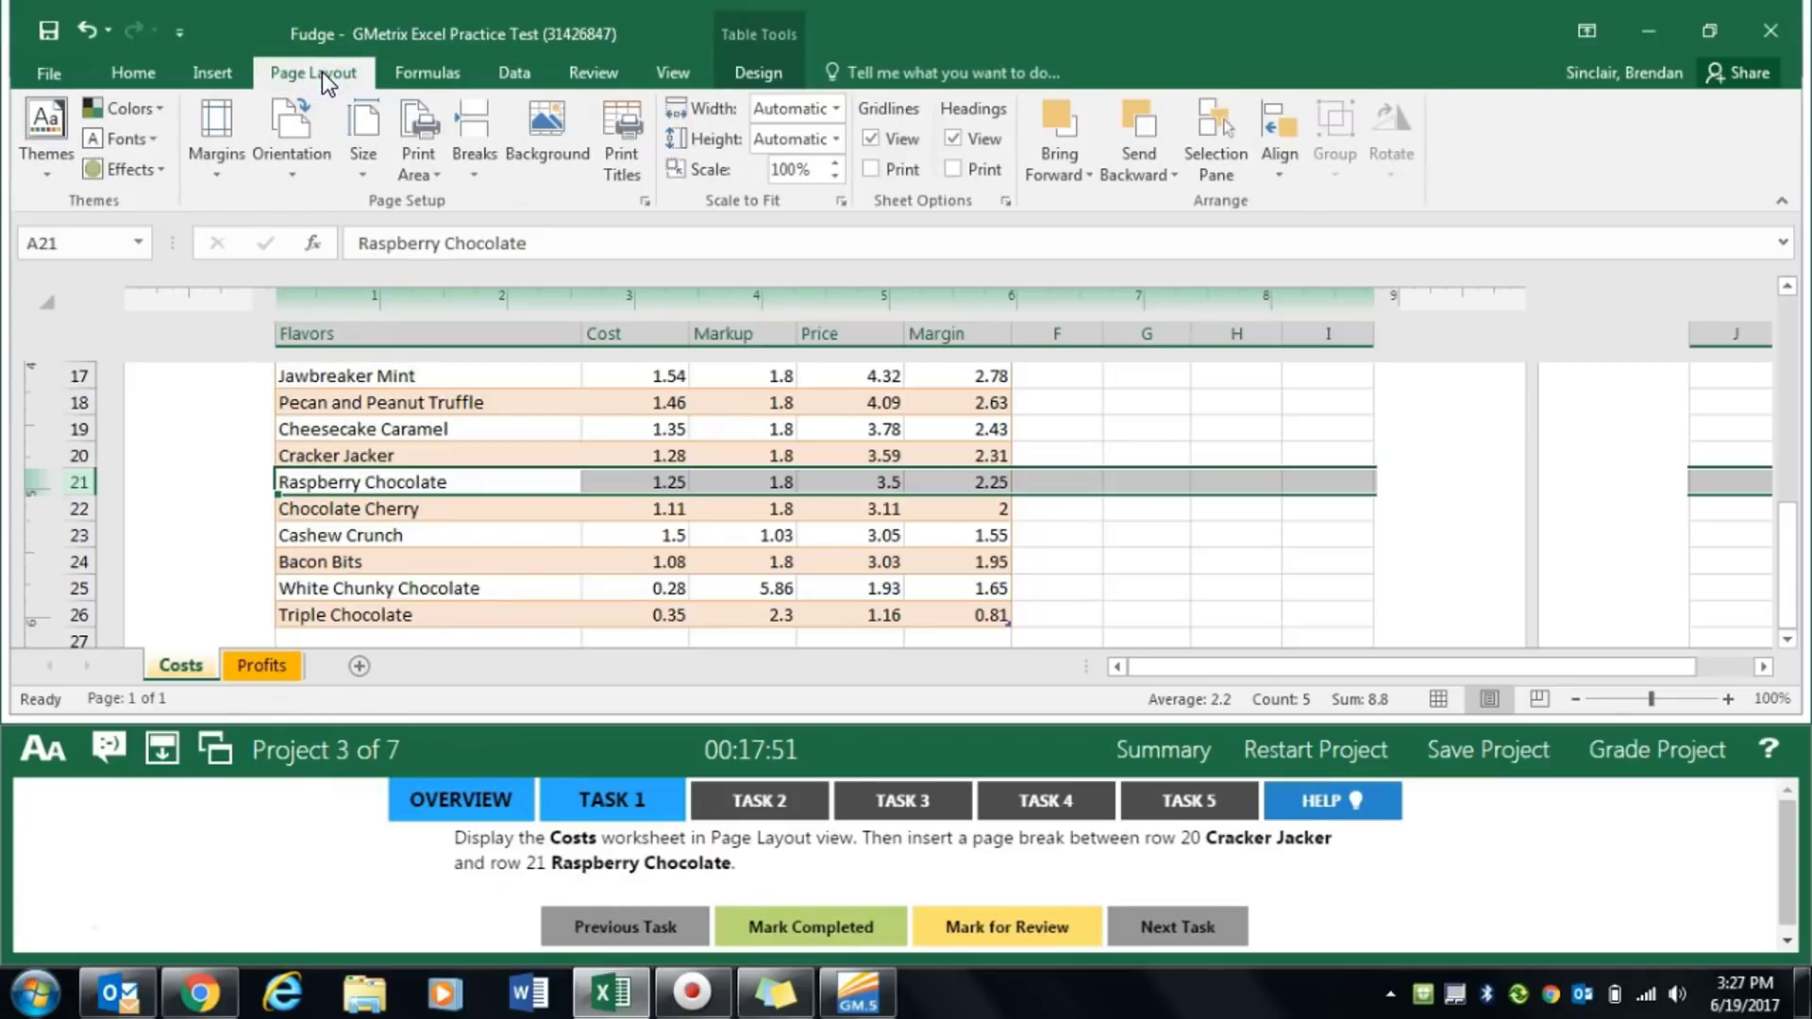
pyautogui.click(482, 182)
pyautogui.click(586, 206)
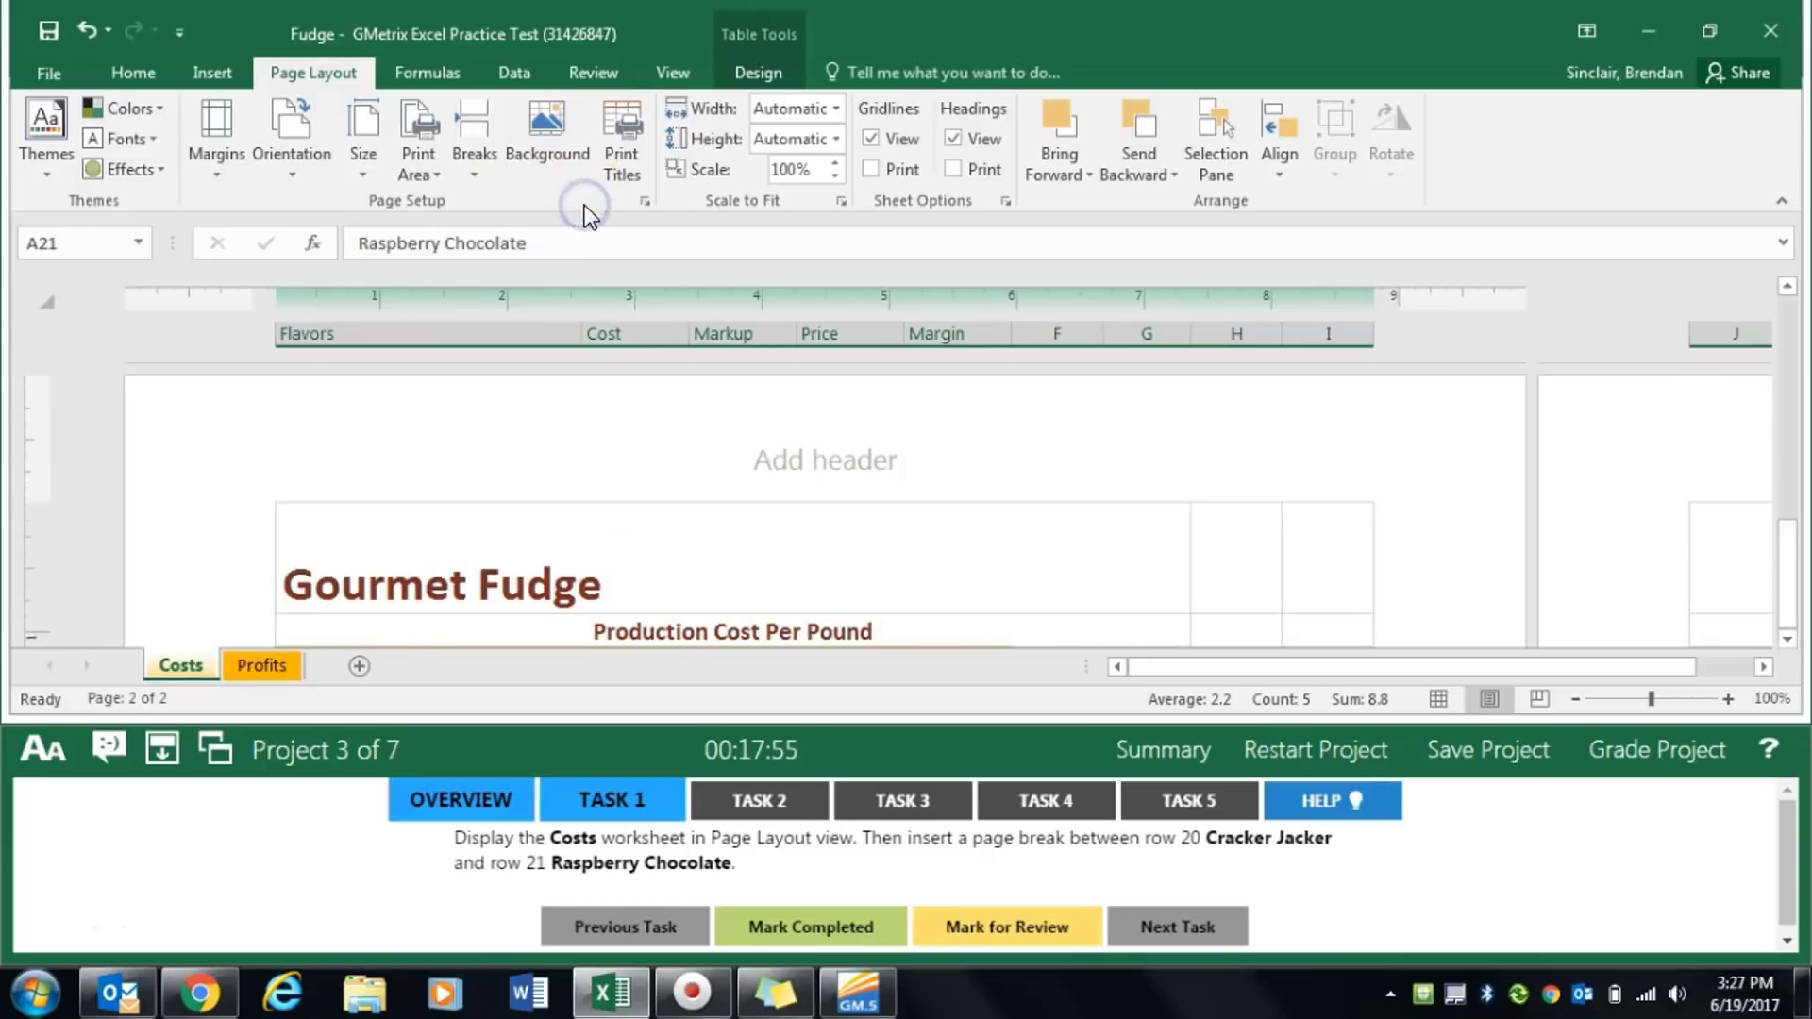
pyautogui.click(818, 935)
# For Task 2, replace all instances of Purge with Splurge on the Costs worksheet, and mark the task completed
pyautogui.click(772, 802)
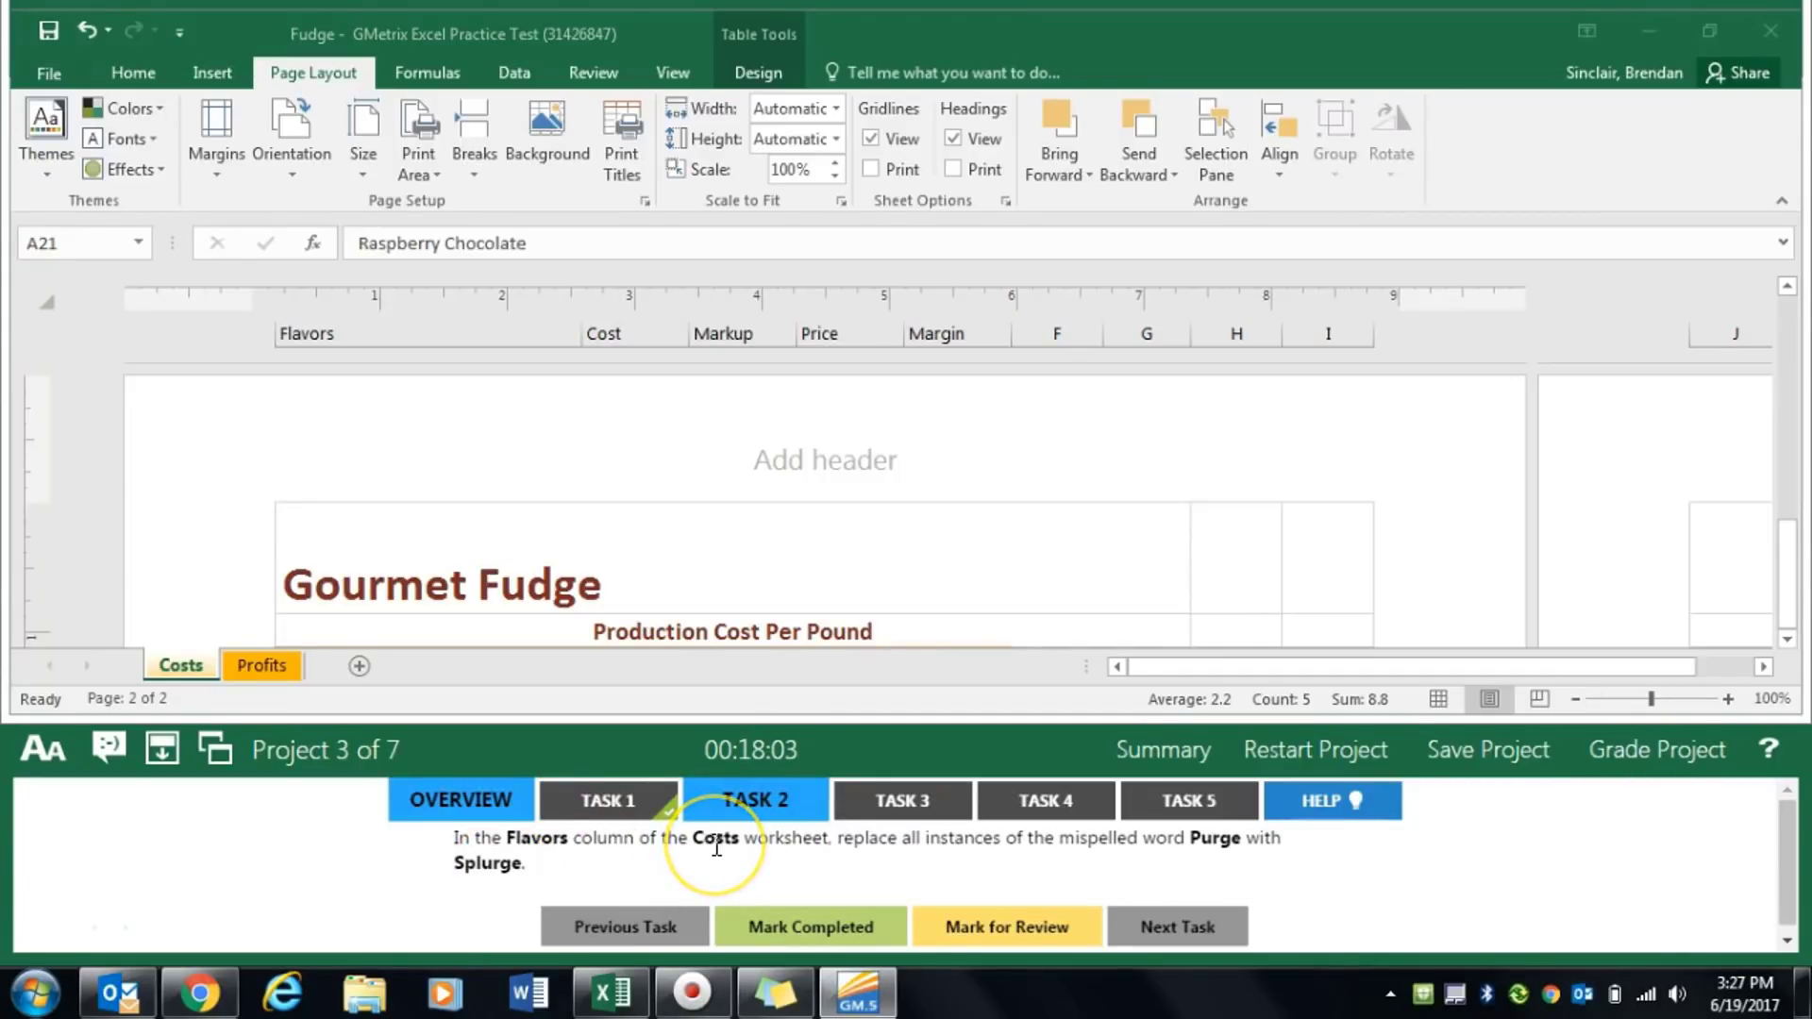
pyautogui.click(831, 859)
pyautogui.click(149, 71)
pyautogui.click(1692, 174)
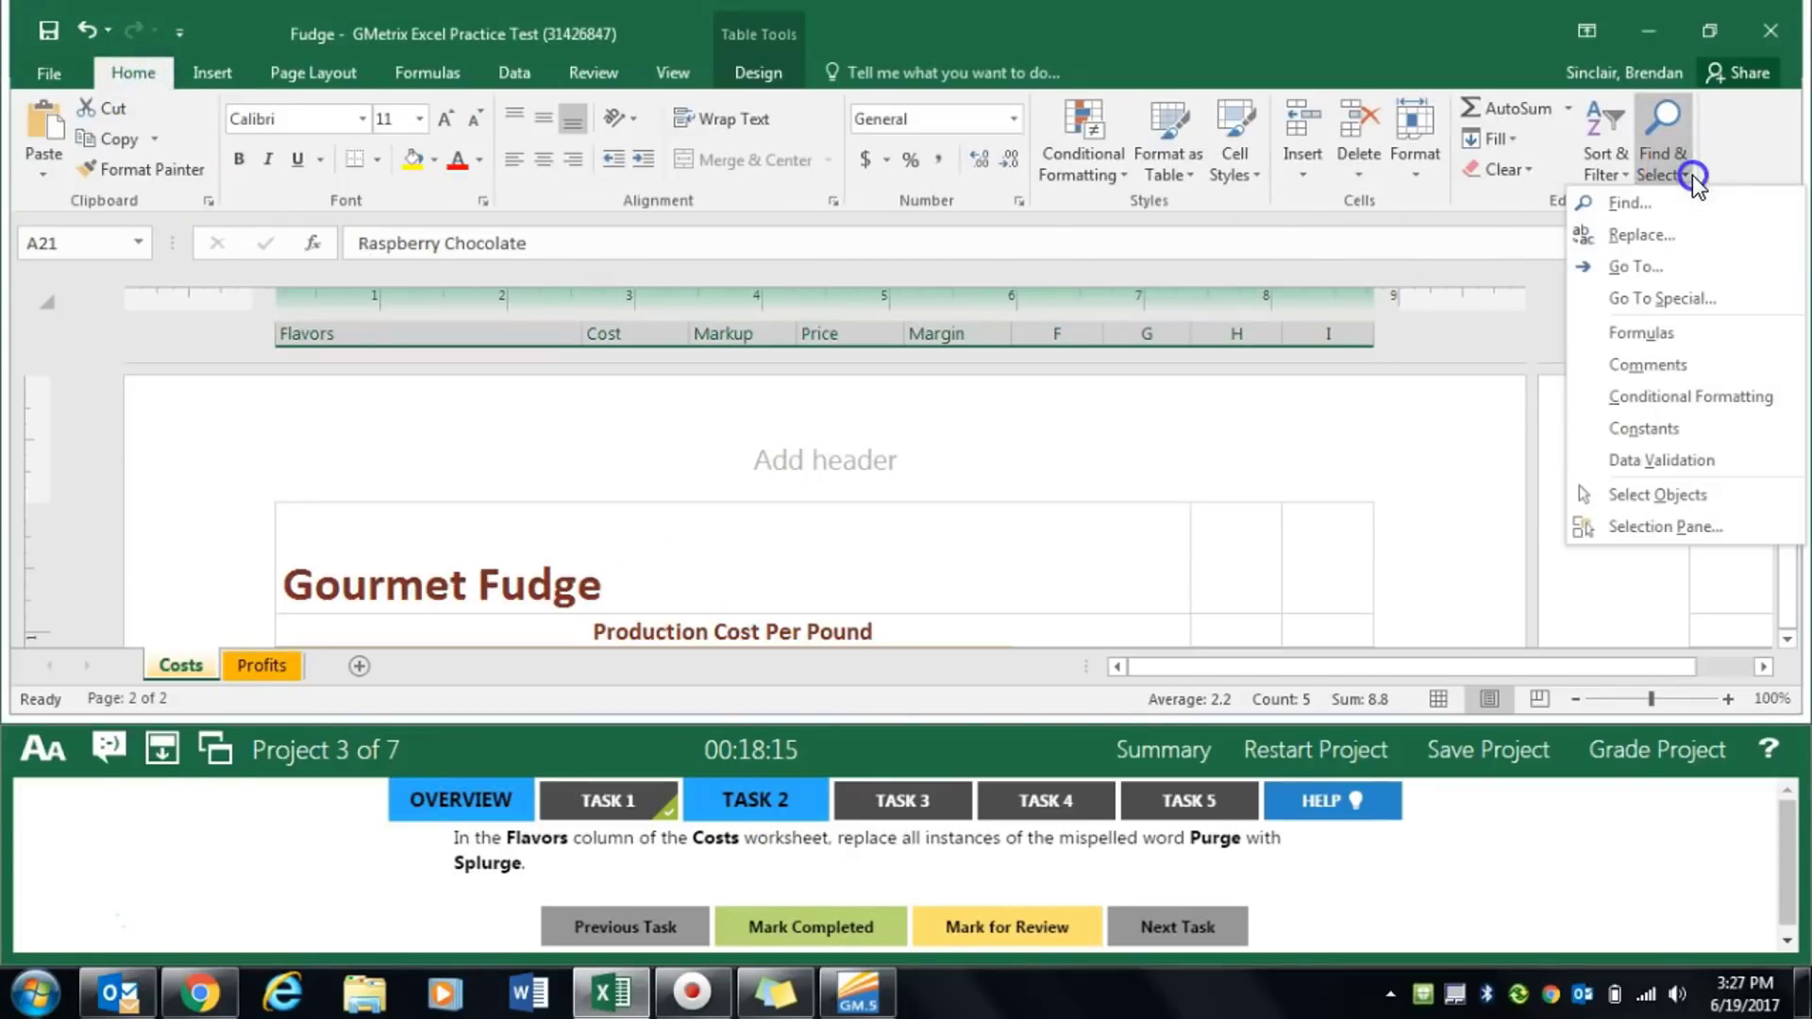
pyautogui.click(1741, 236)
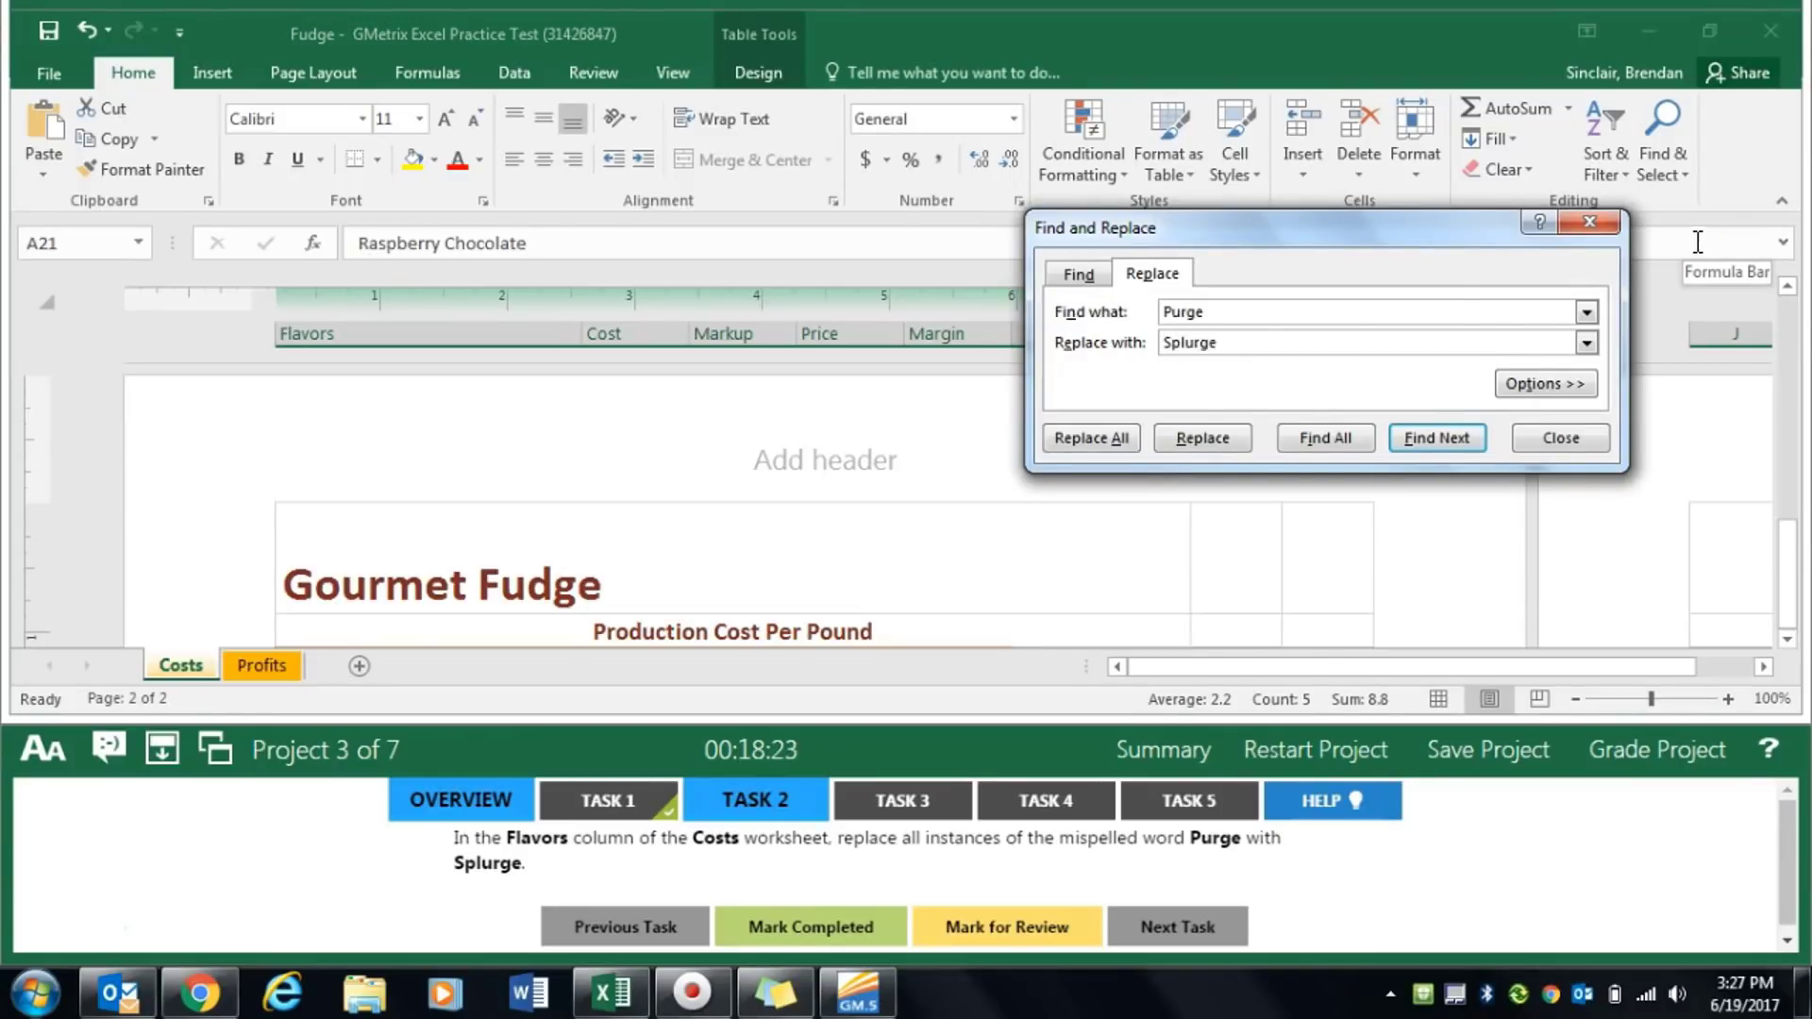
pyautogui.click(1085, 437)
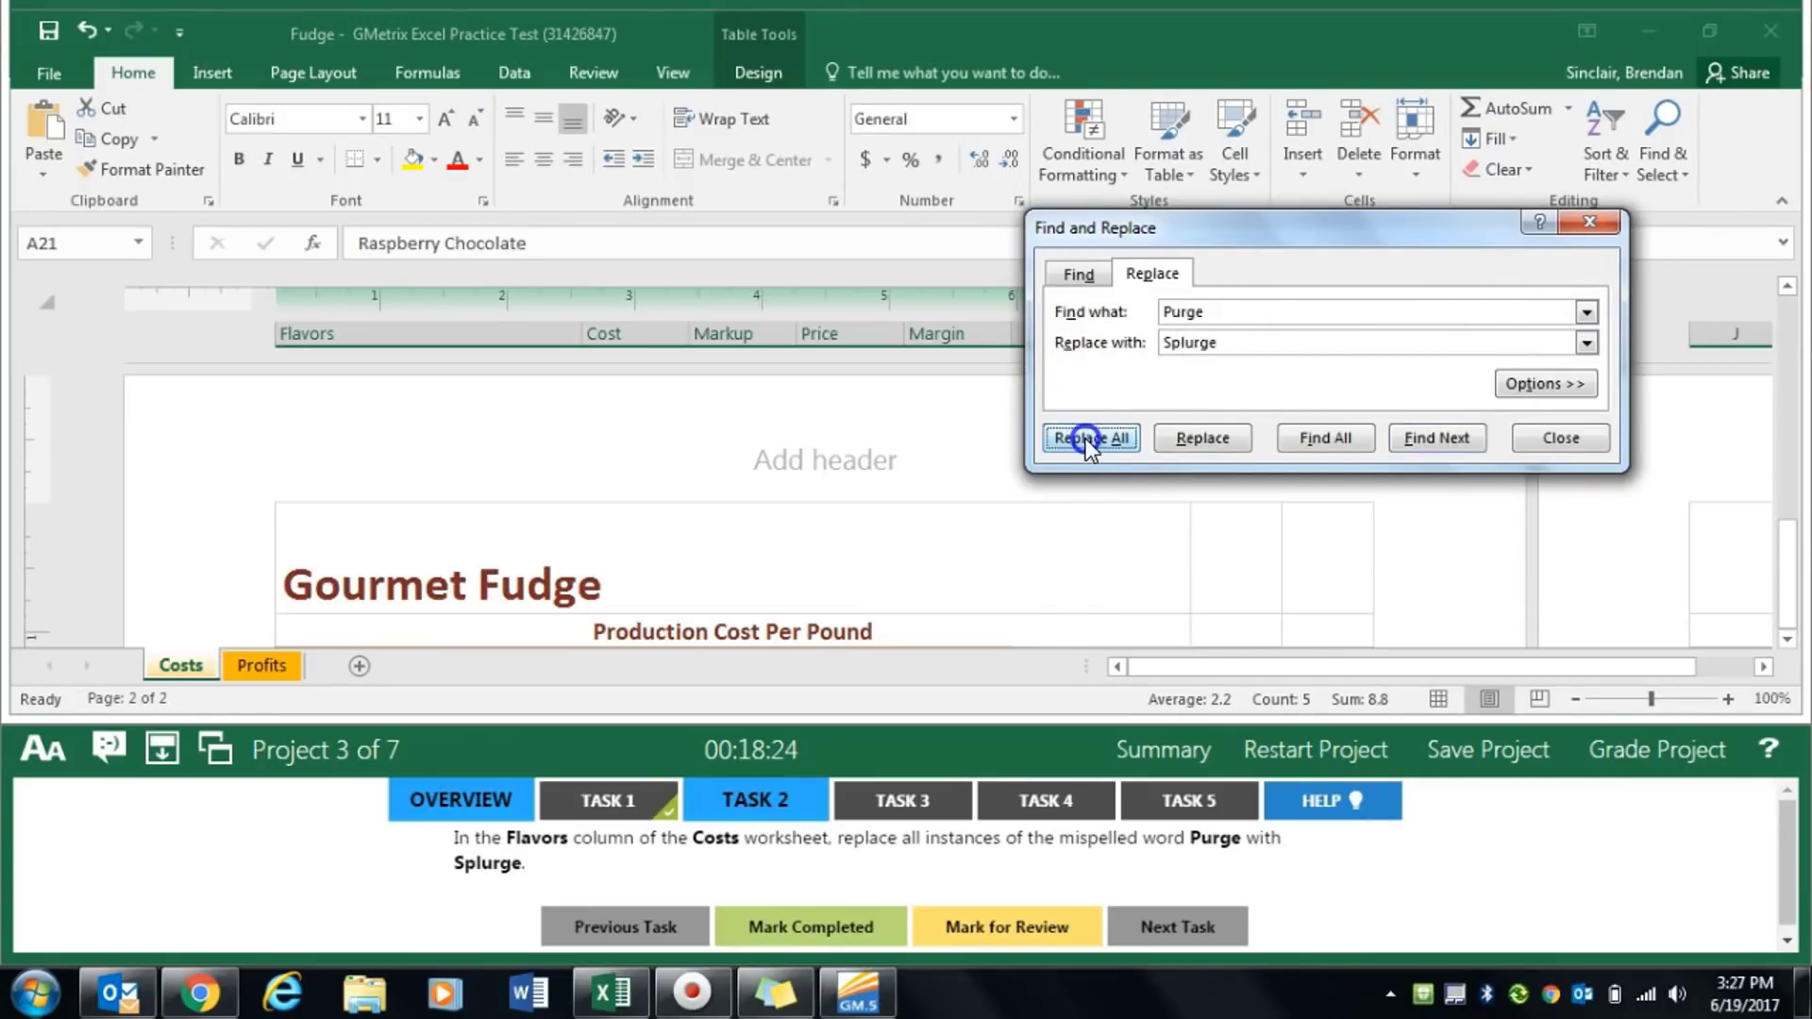
pyautogui.click(1563, 437)
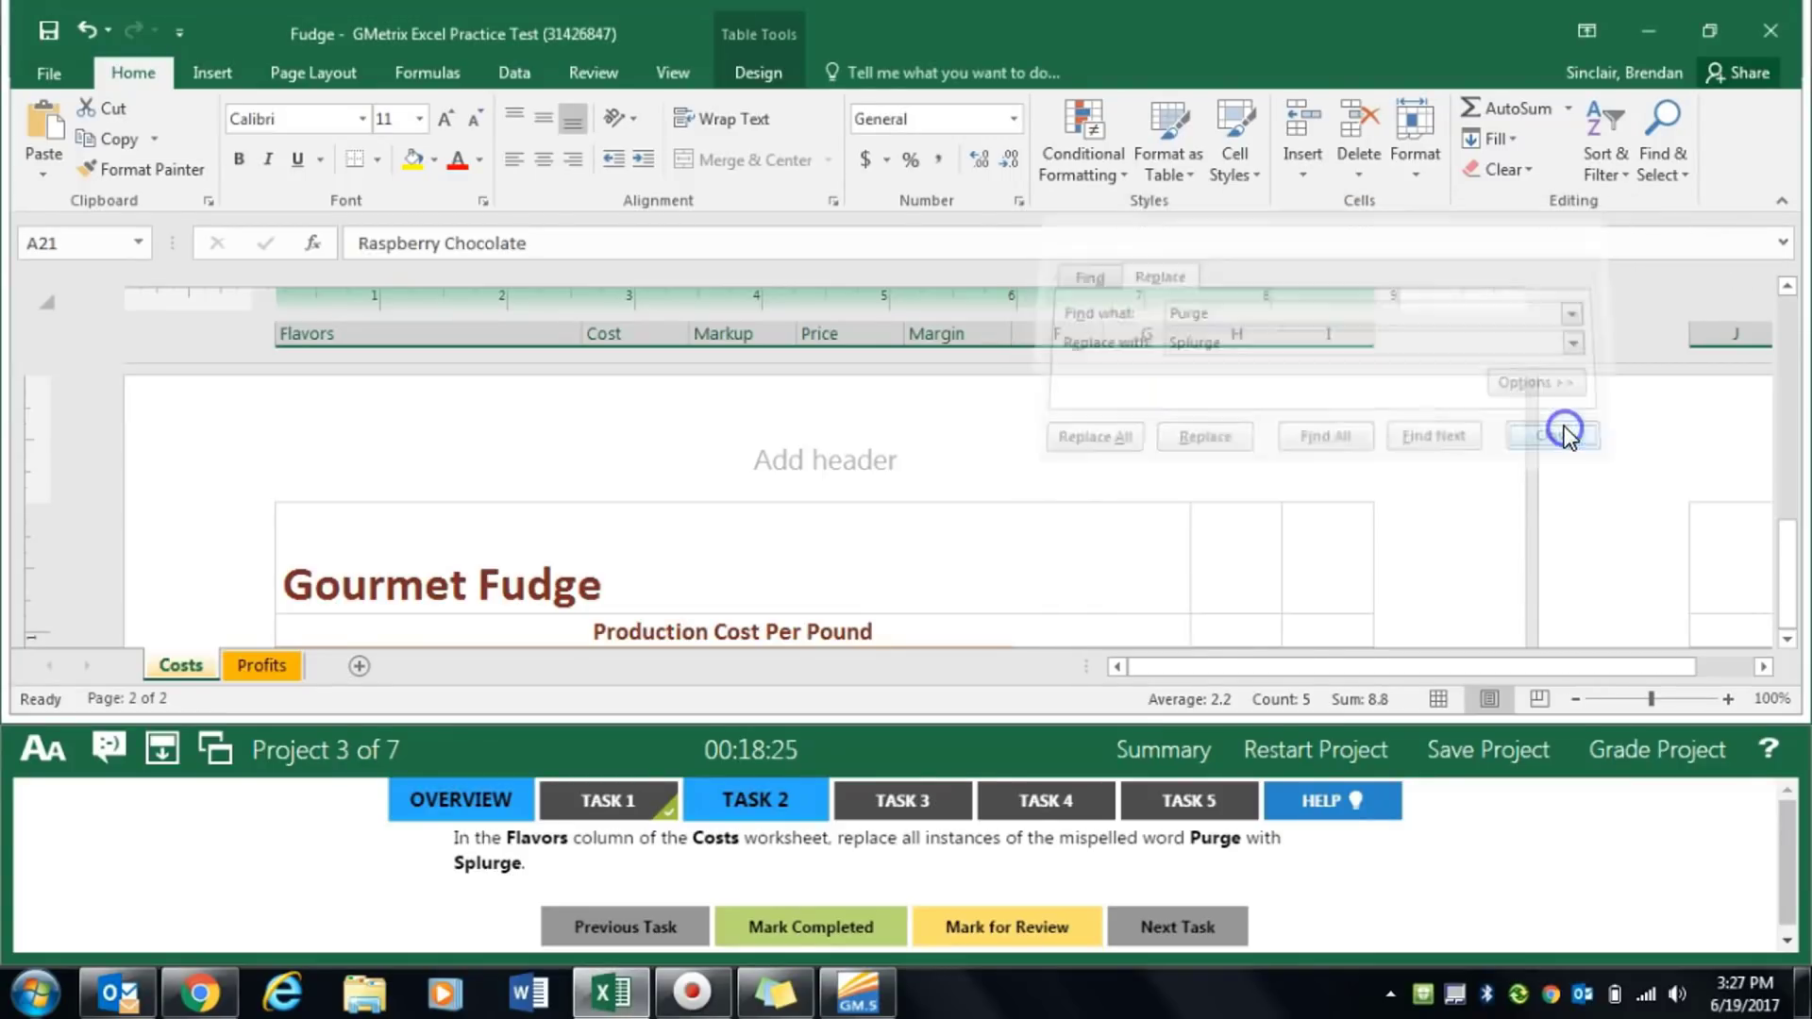
pyautogui.click(860, 930)
# For Task 3, find the AVERAGE function and start inserting it in cell A29 of the Profits worksheet
pyautogui.click(898, 799)
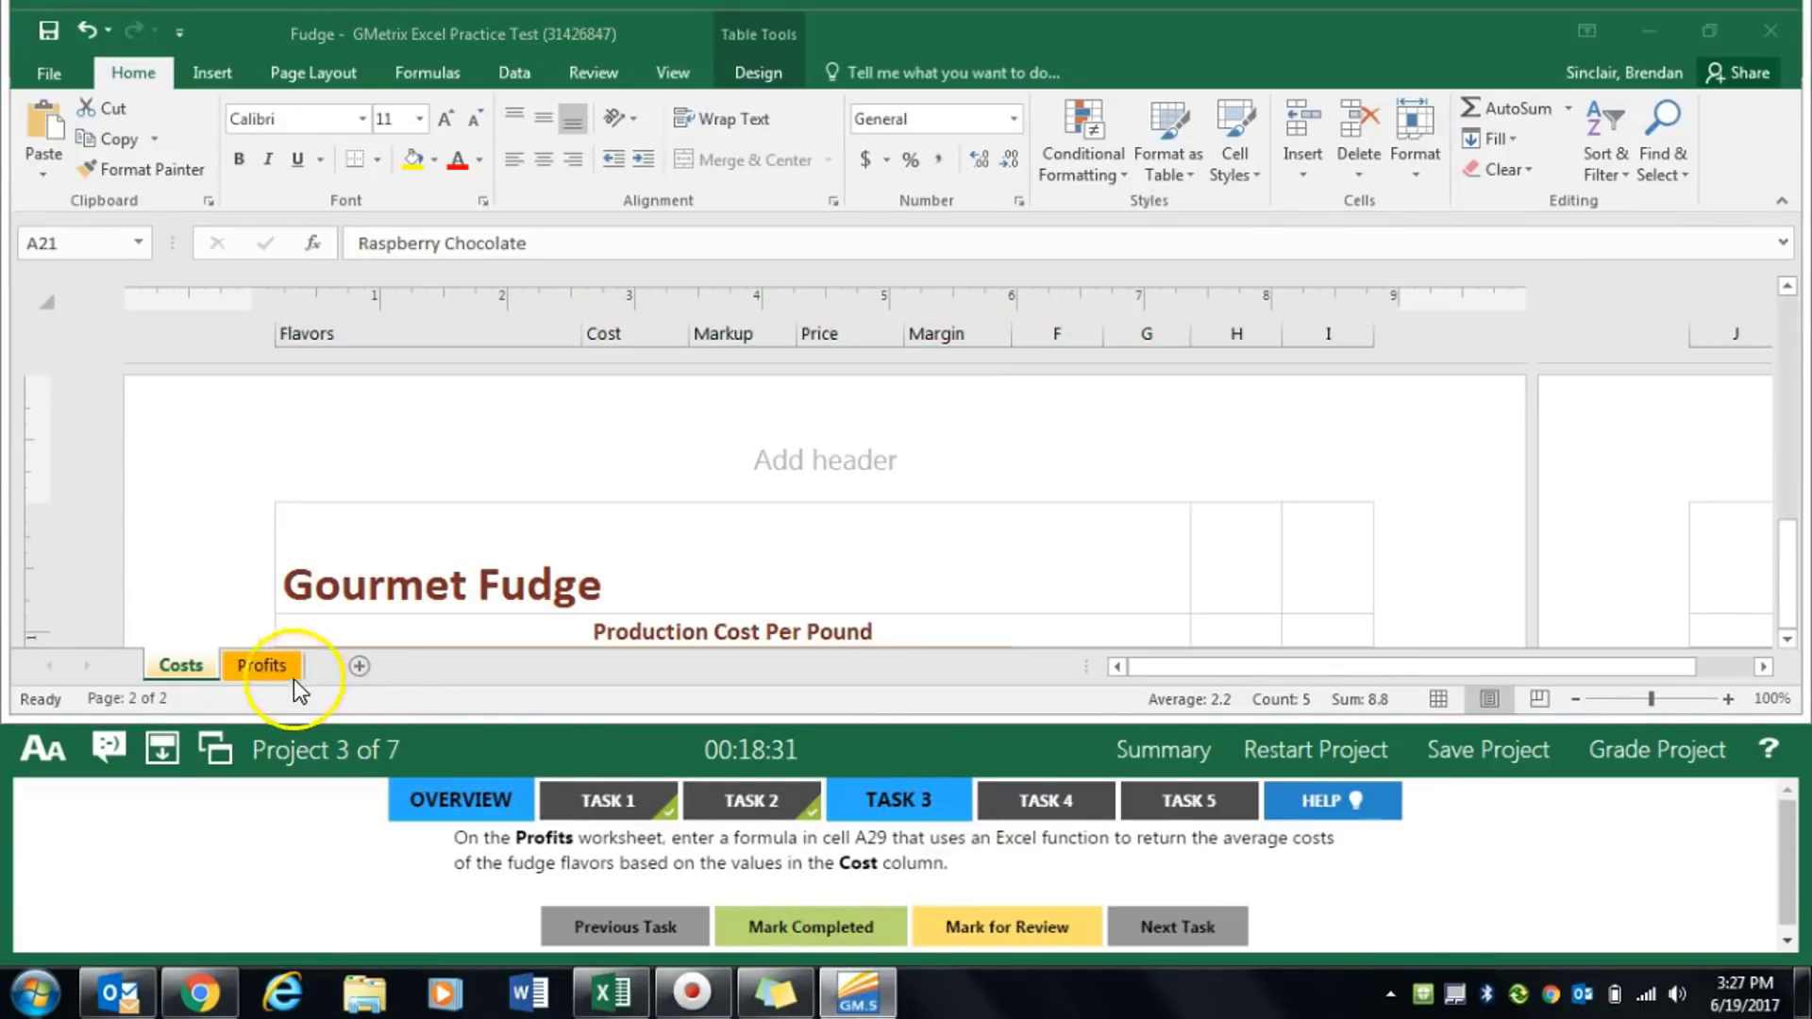
pyautogui.click(262, 666)
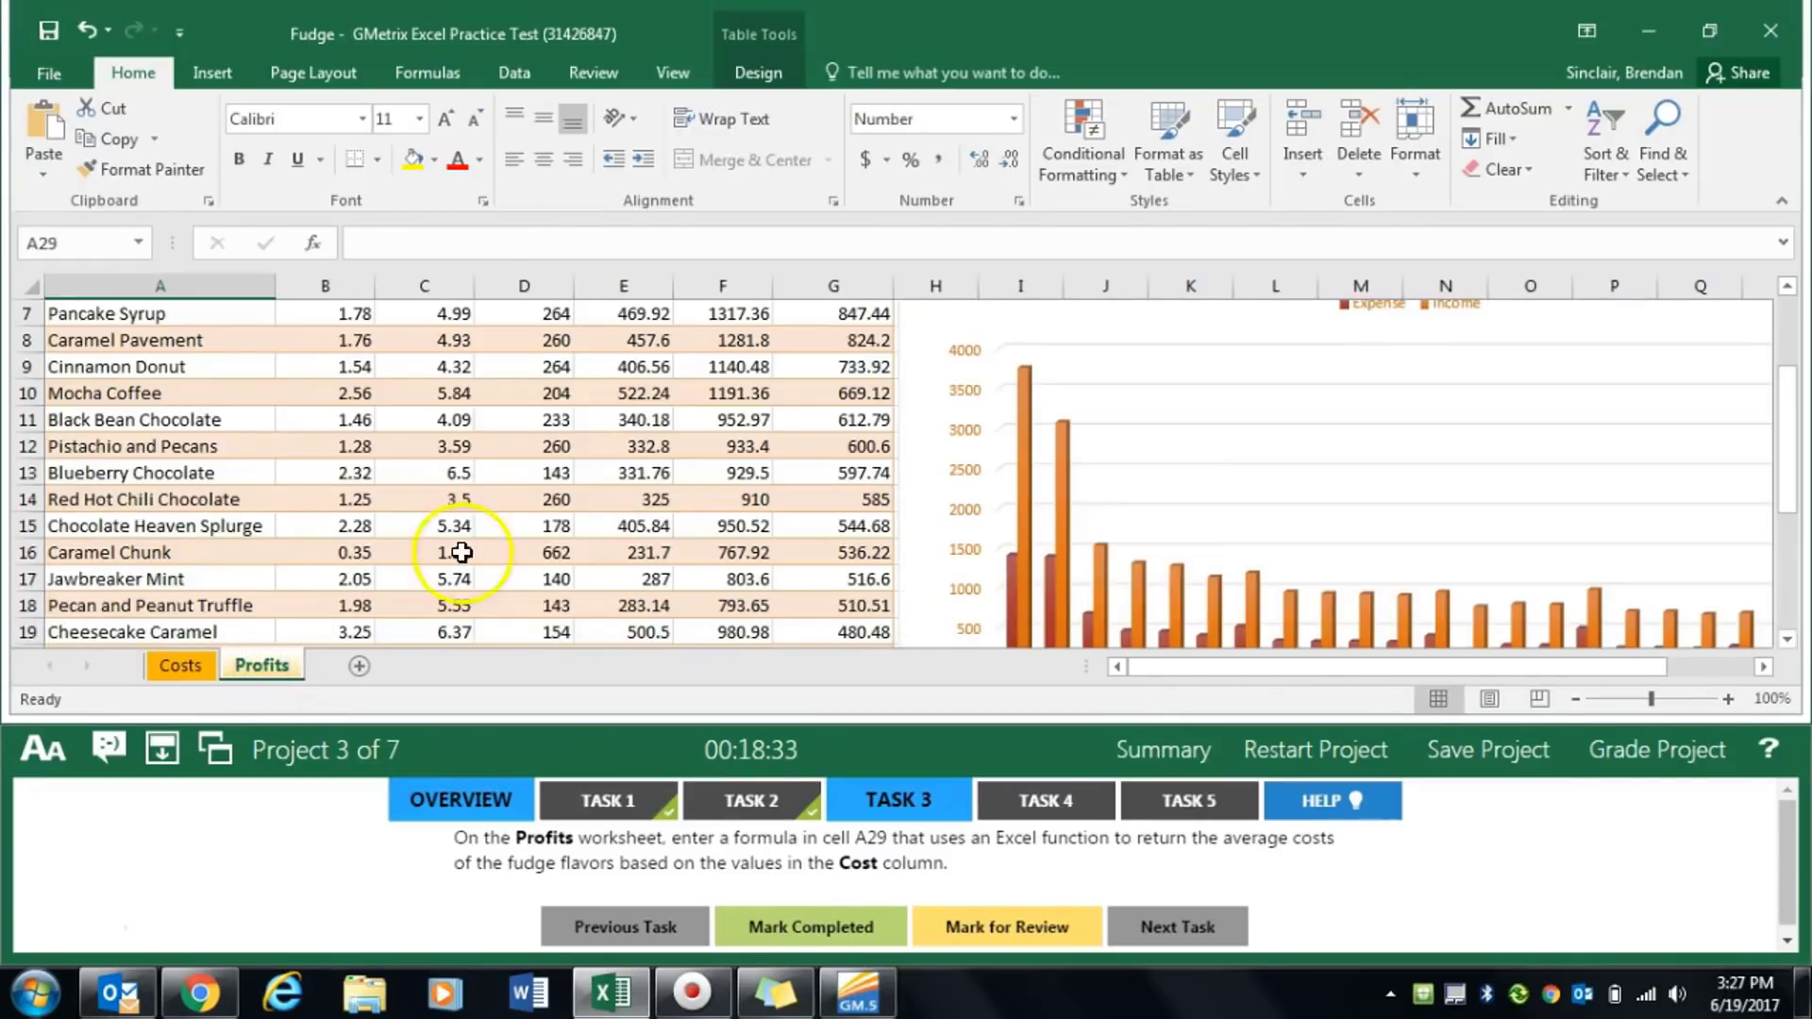
pyautogui.scroll(-5, 462, 553)
pyautogui.click(214, 502)
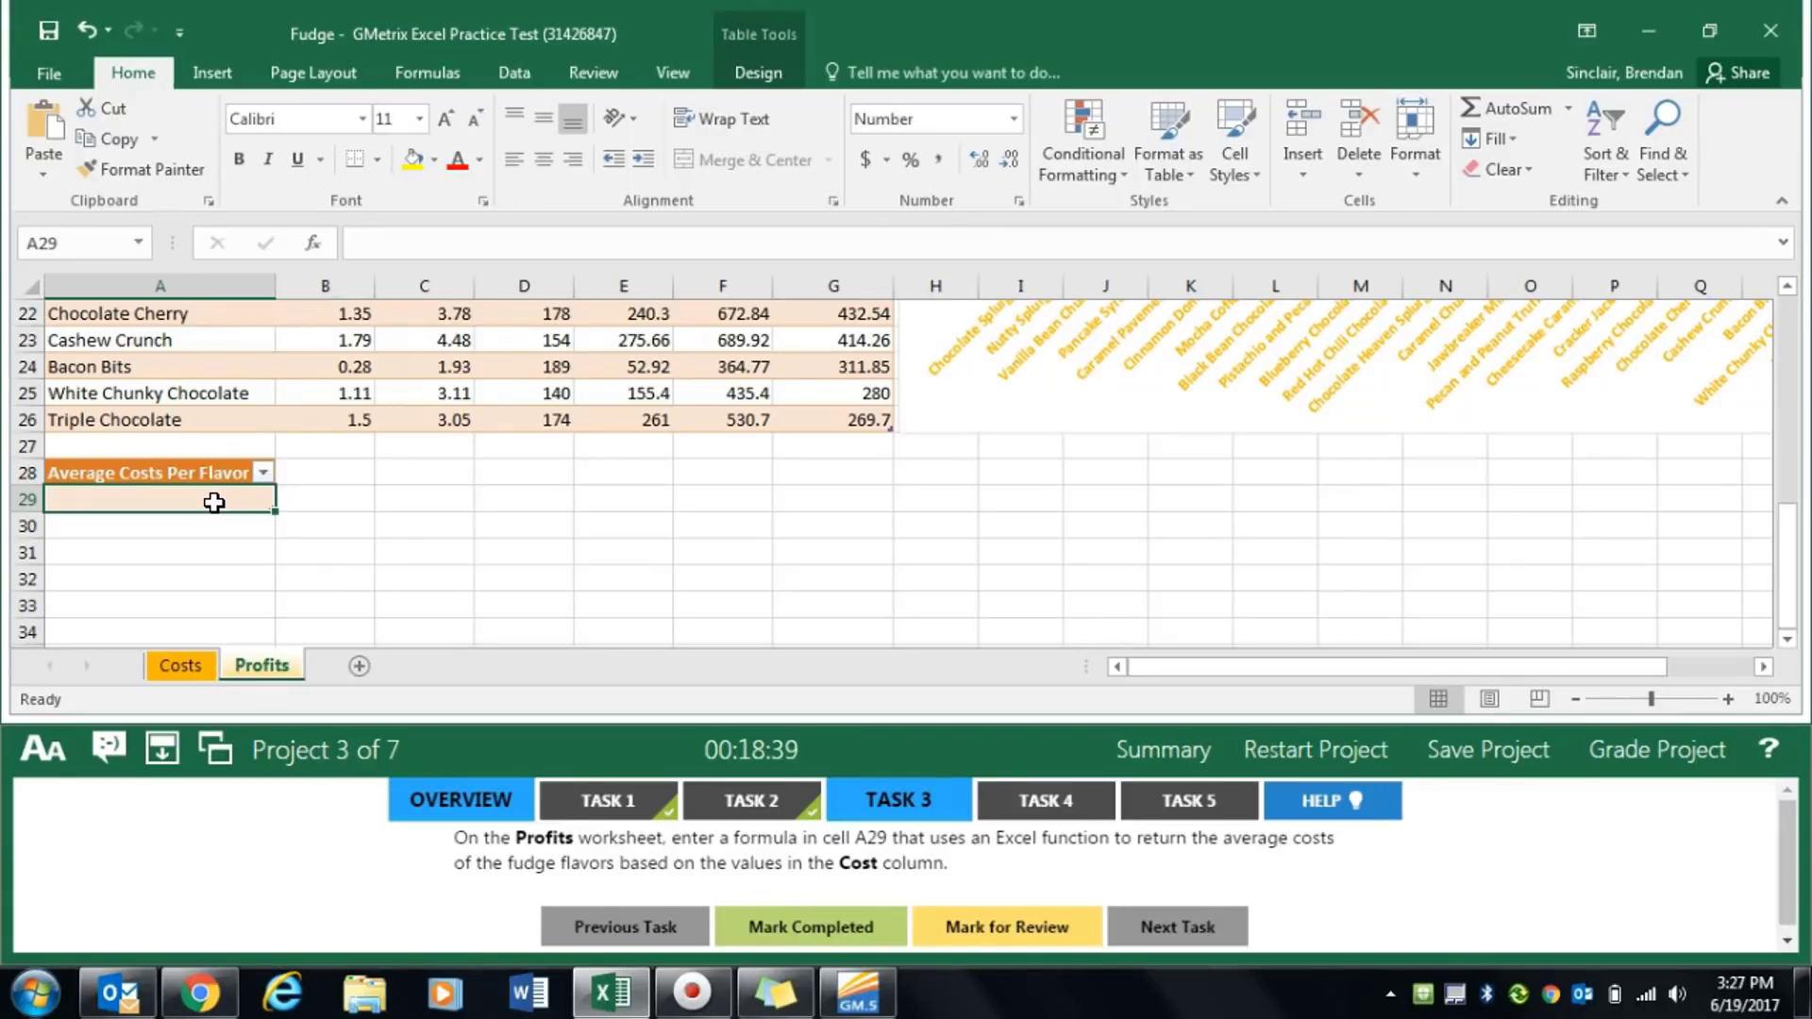
pyautogui.click(315, 245)
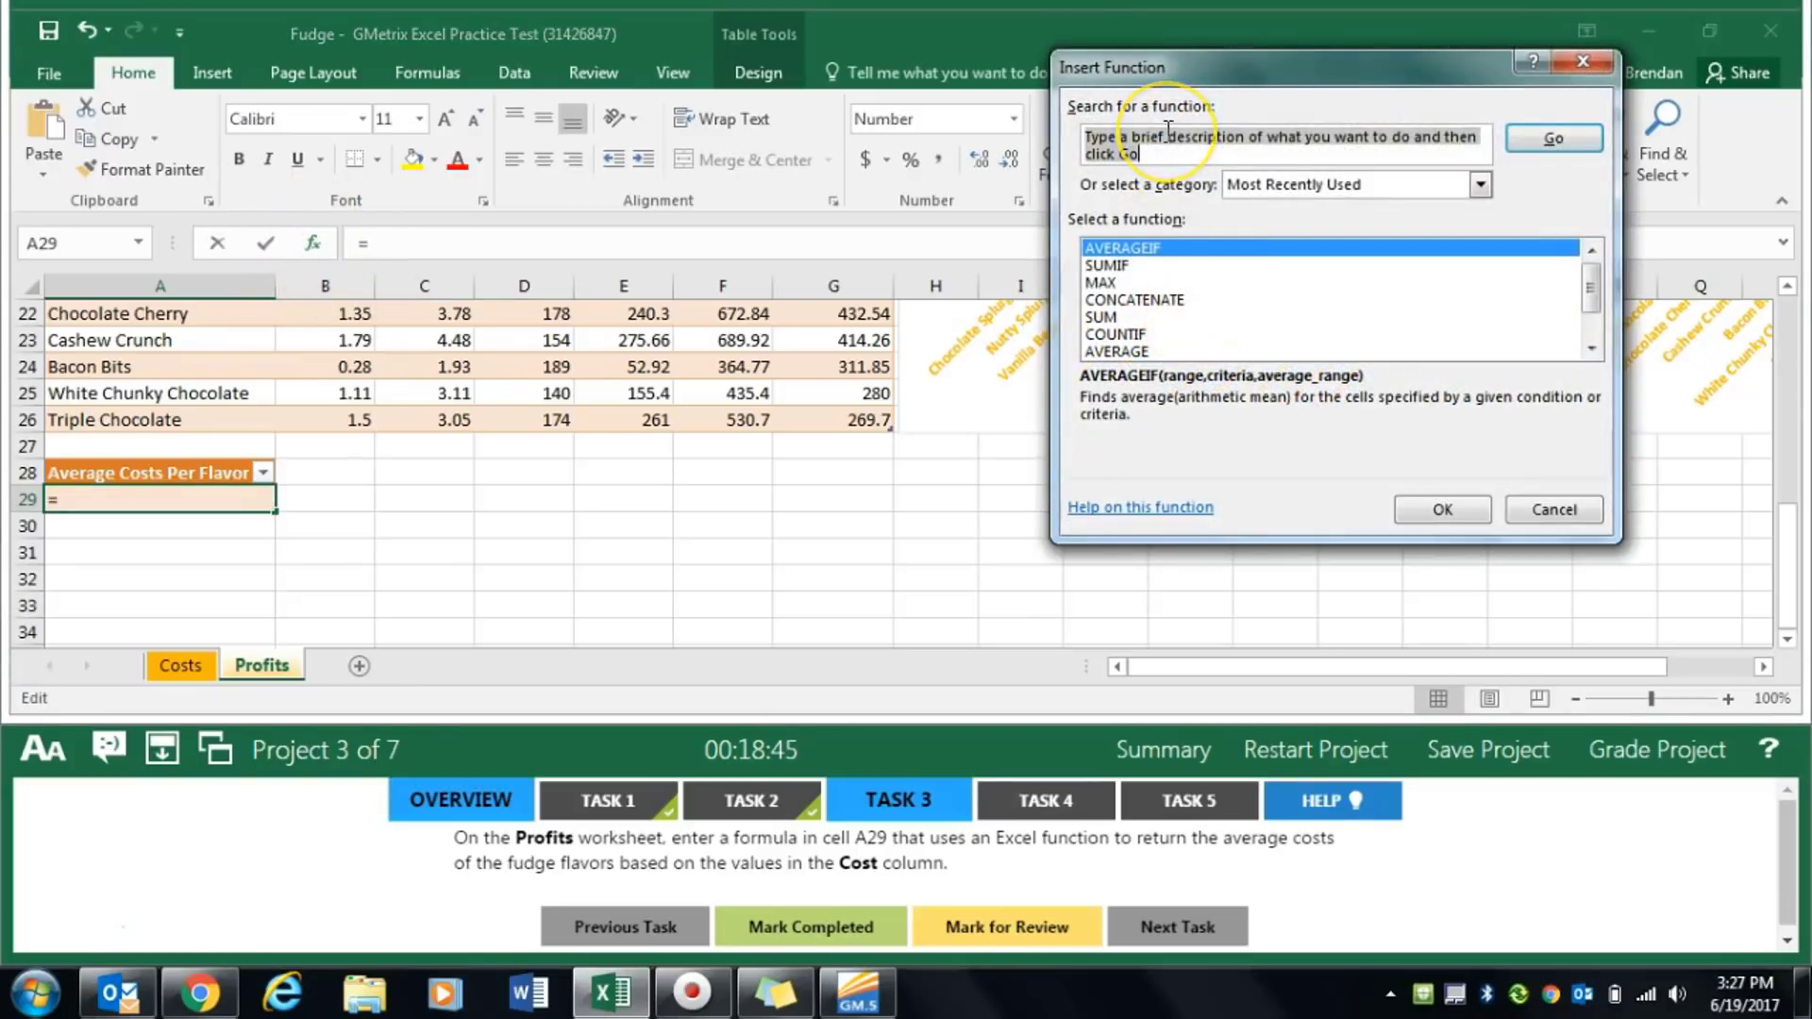
pyautogui.write('average')
pyautogui.press('Return')
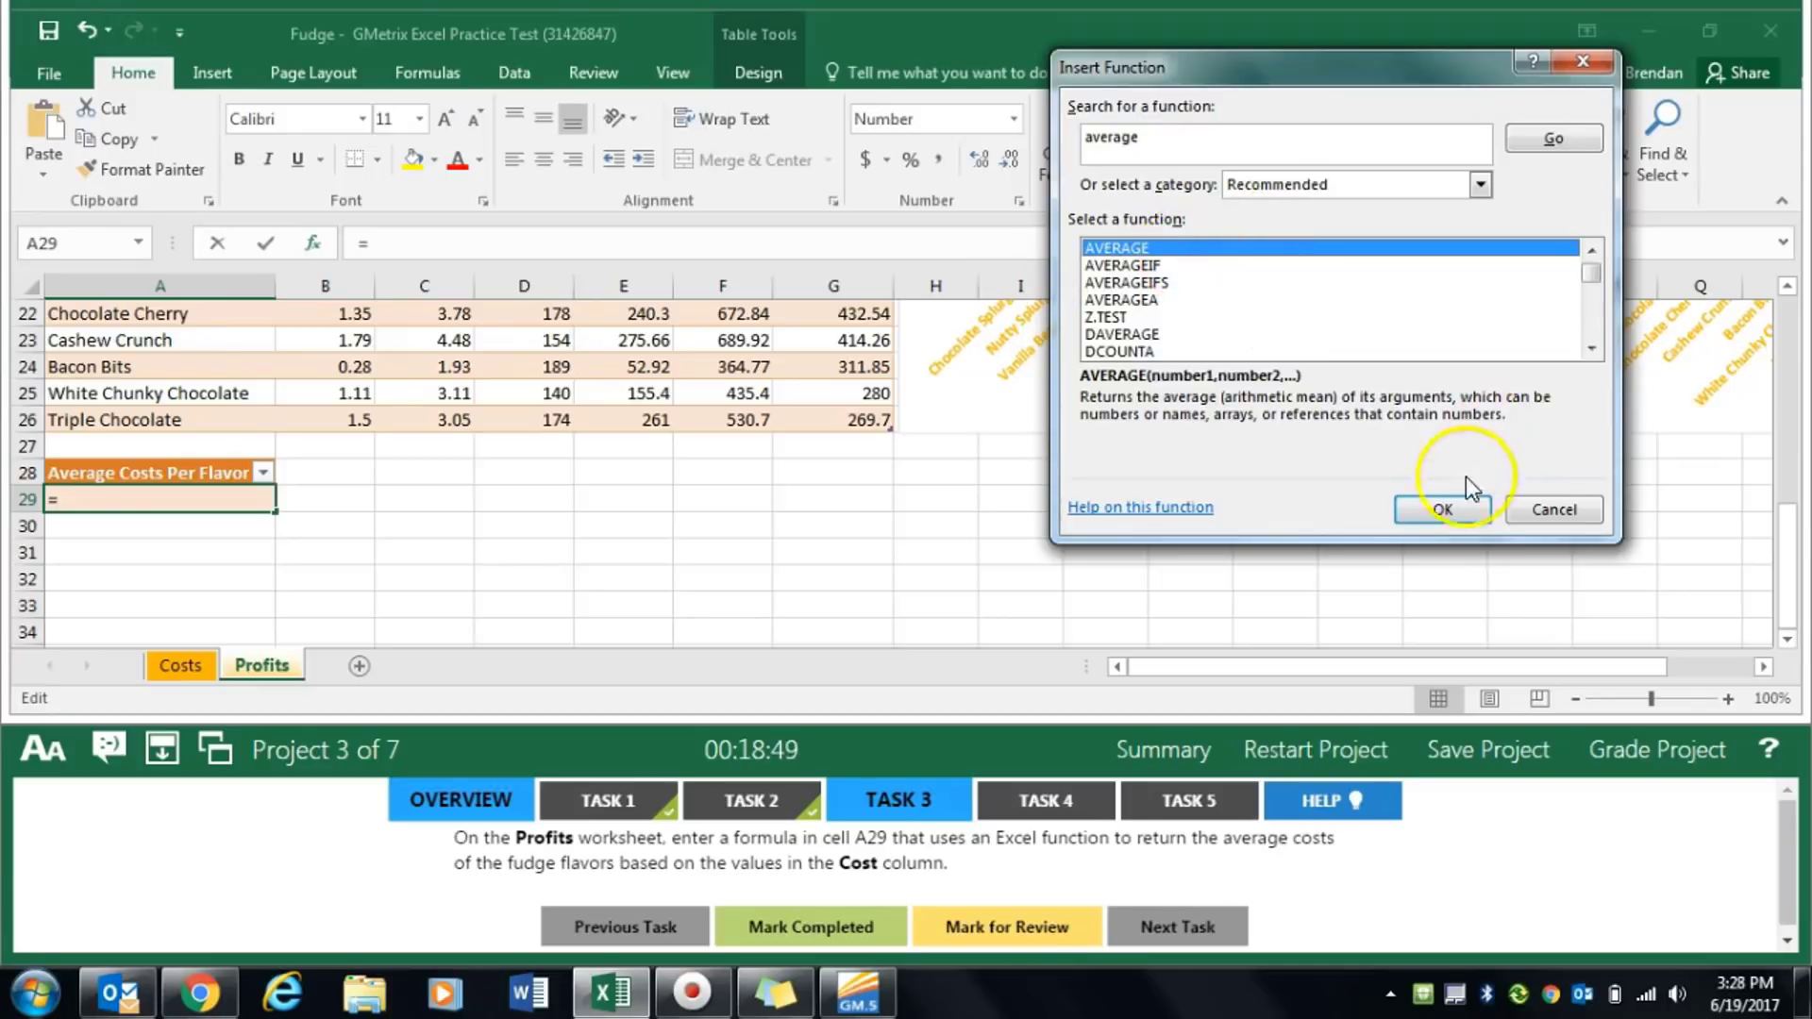
pyautogui.click(1445, 506)
# Complete the formula as =AVERAGE(Table2[Cost]) using the flavors' Cost column, and mark Task 3 completed
pyautogui.scroll(7, 704, 453)
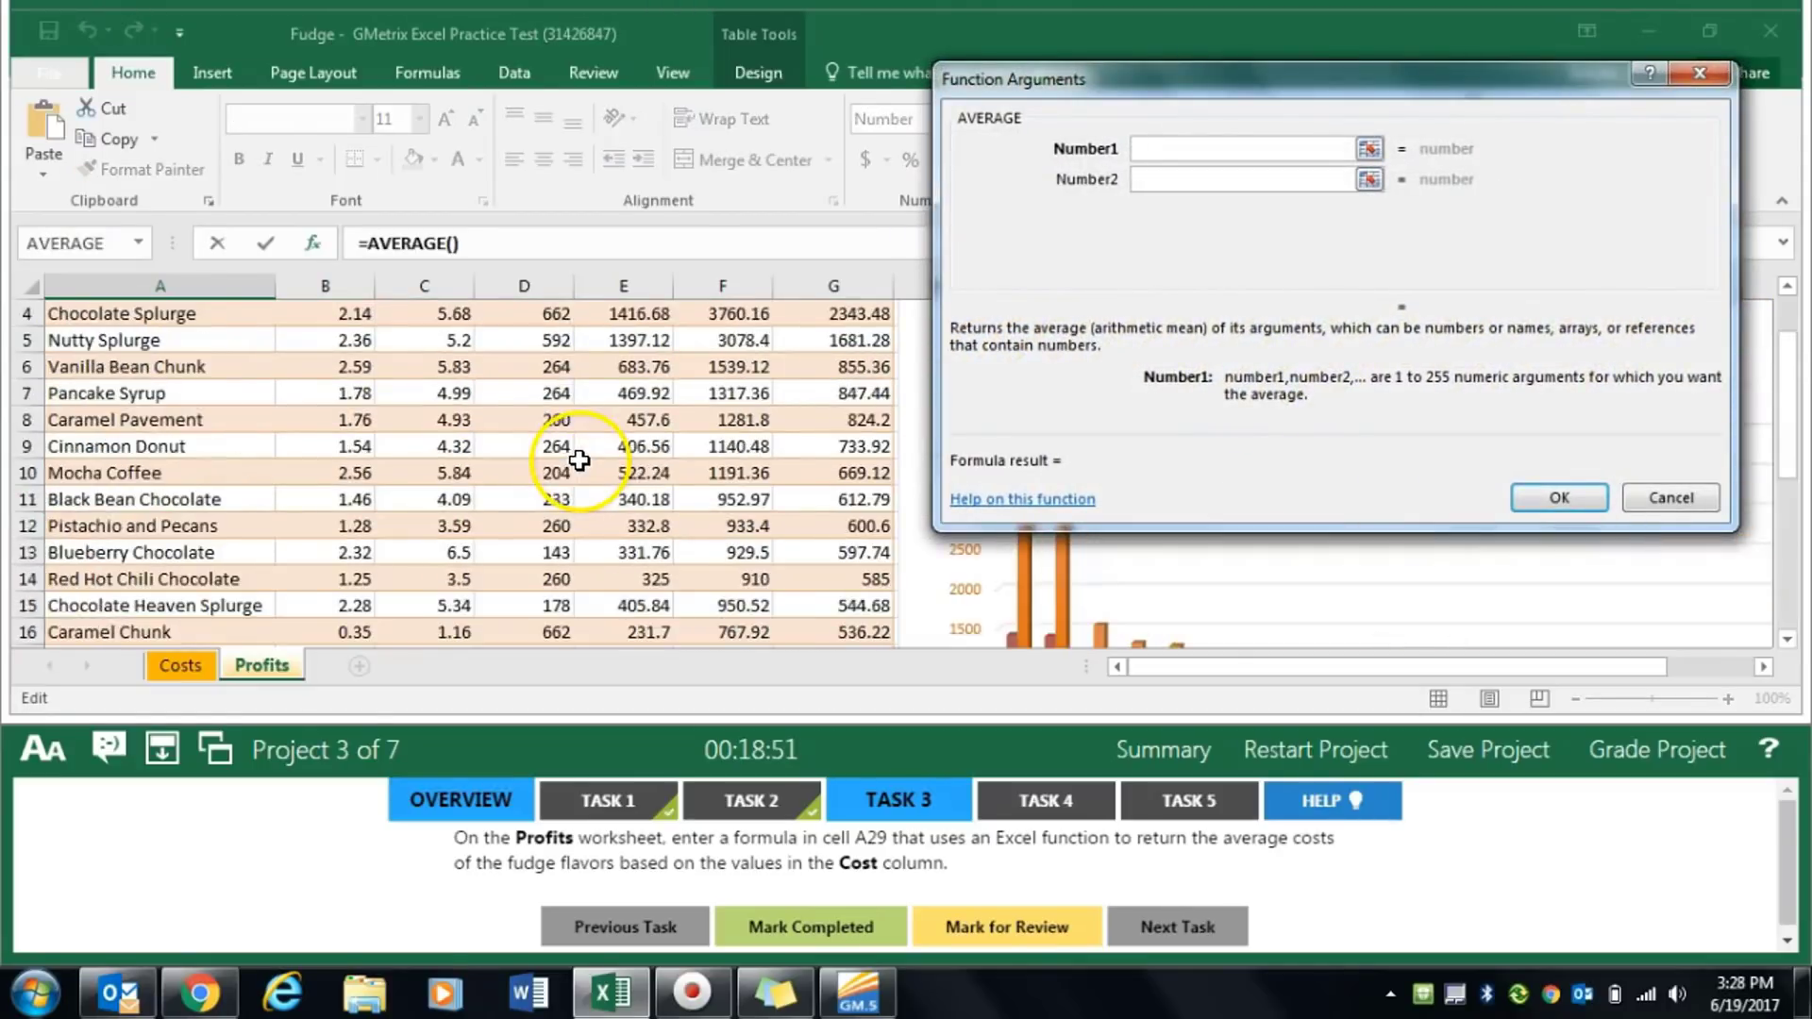
pyautogui.moveTo(325, 485); pyautogui.dragTo(348, 609)
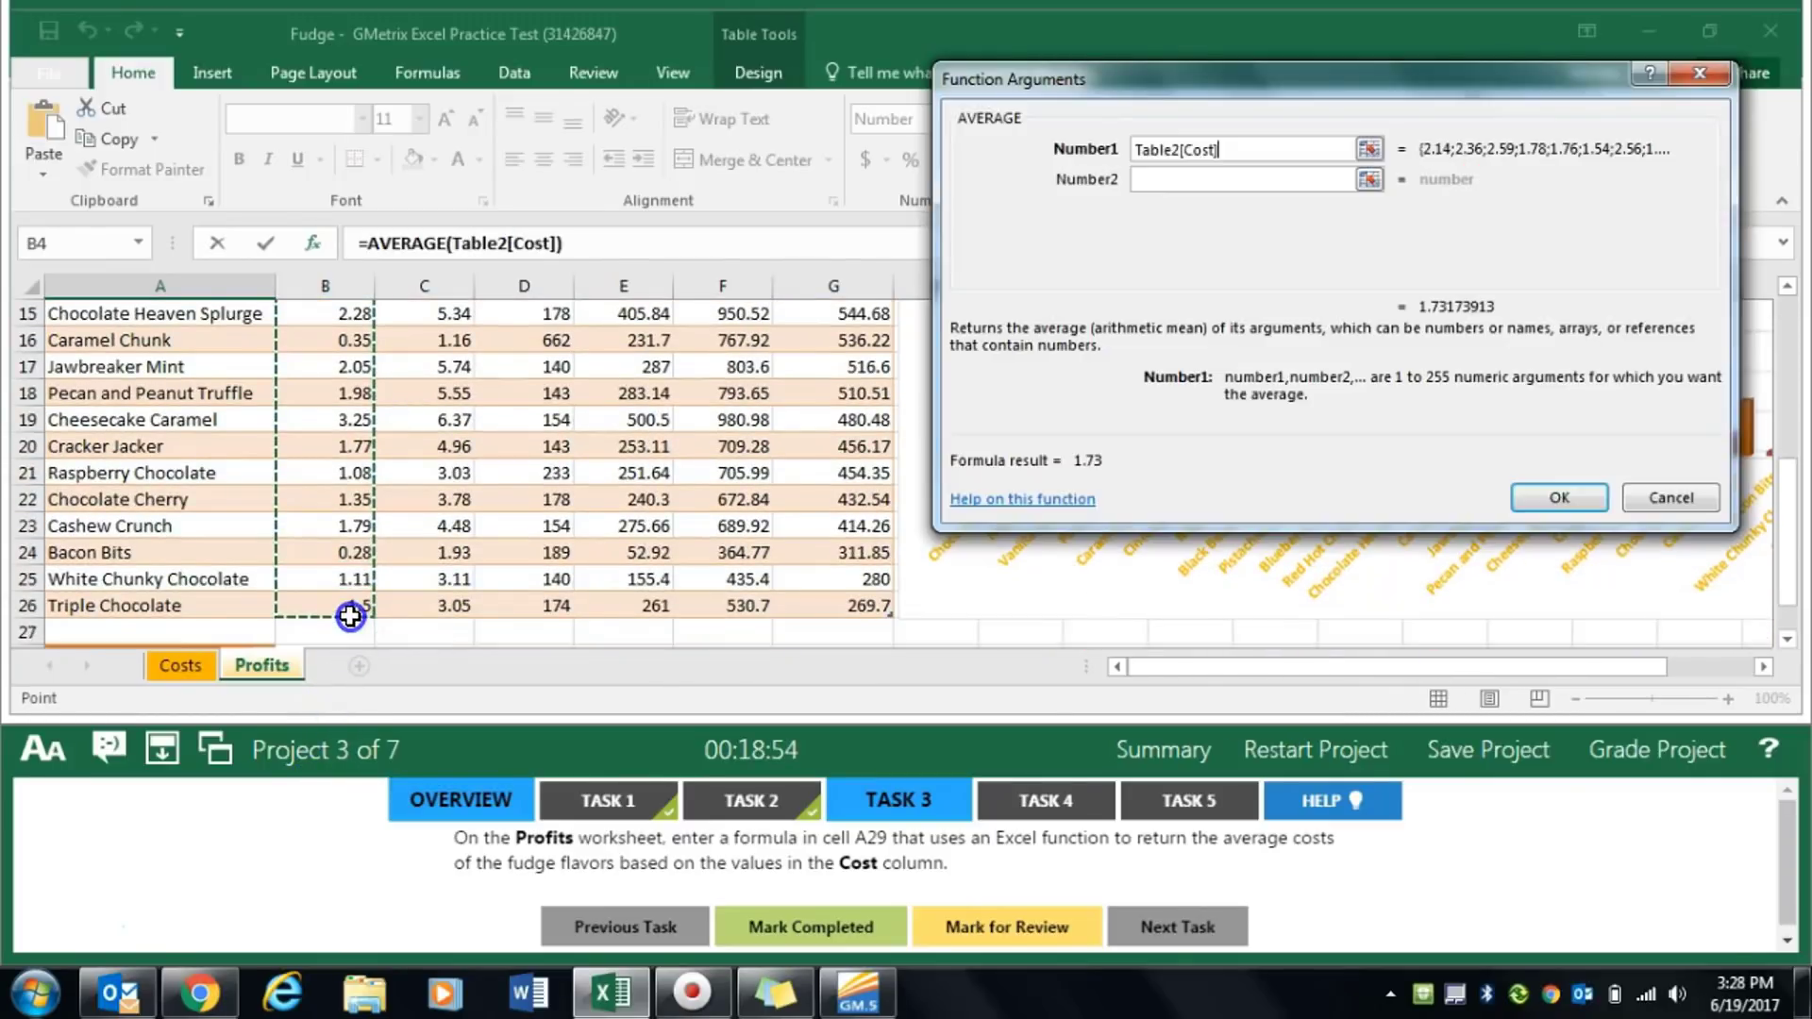
pyautogui.click(1559, 497)
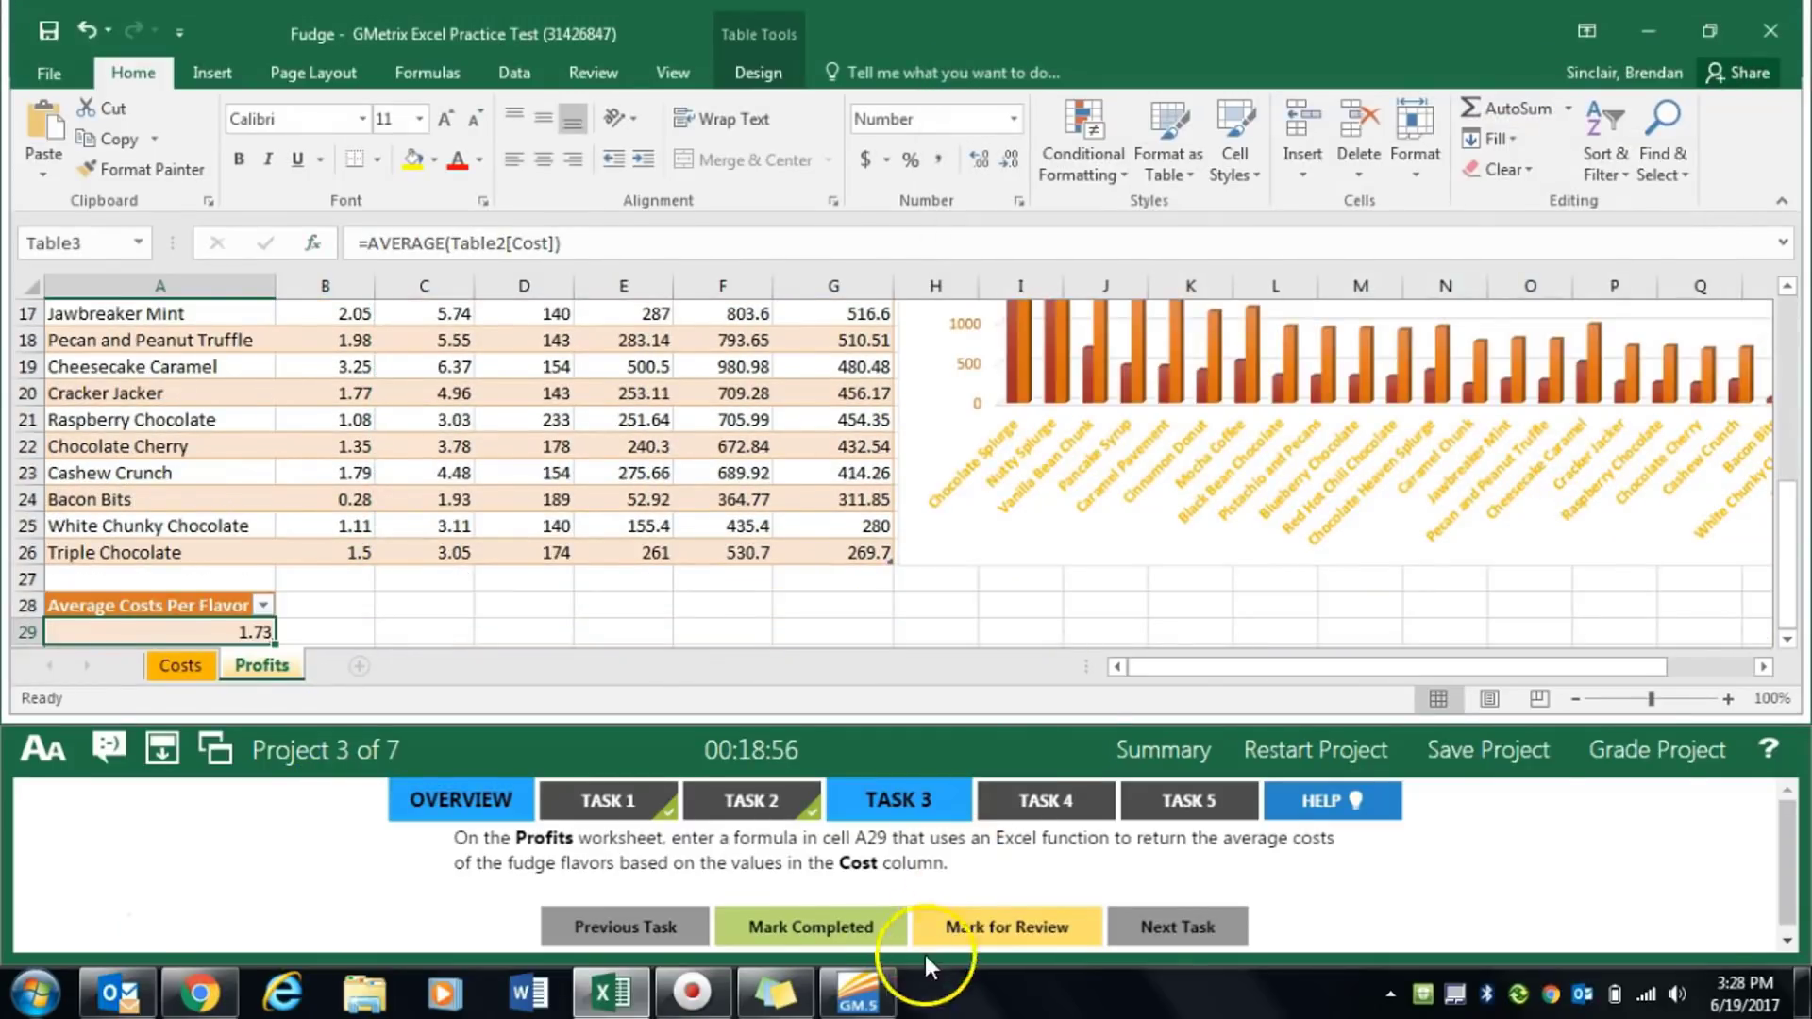
pyautogui.click(840, 935)
# For Task 4, include the Total Profit series in the Flavor Expenses, Income and Profit chart on the Profits worksheet
pyautogui.click(1078, 800)
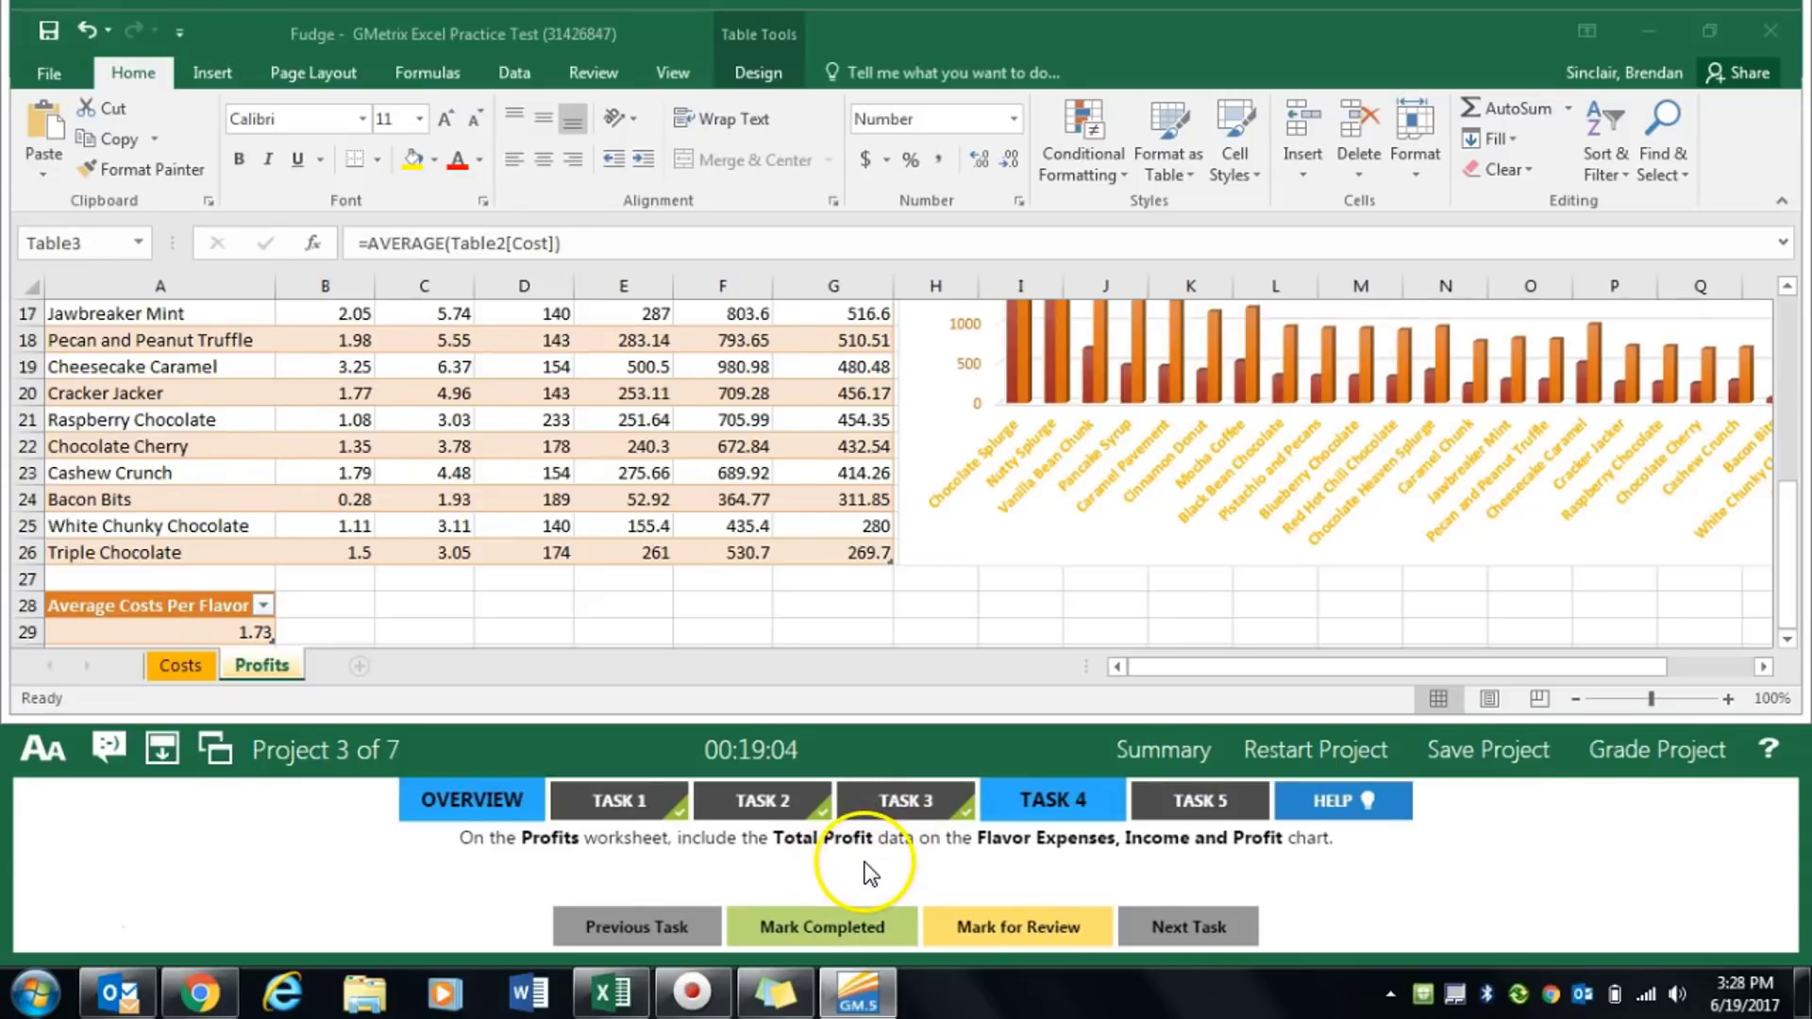
pyautogui.click(945, 536)
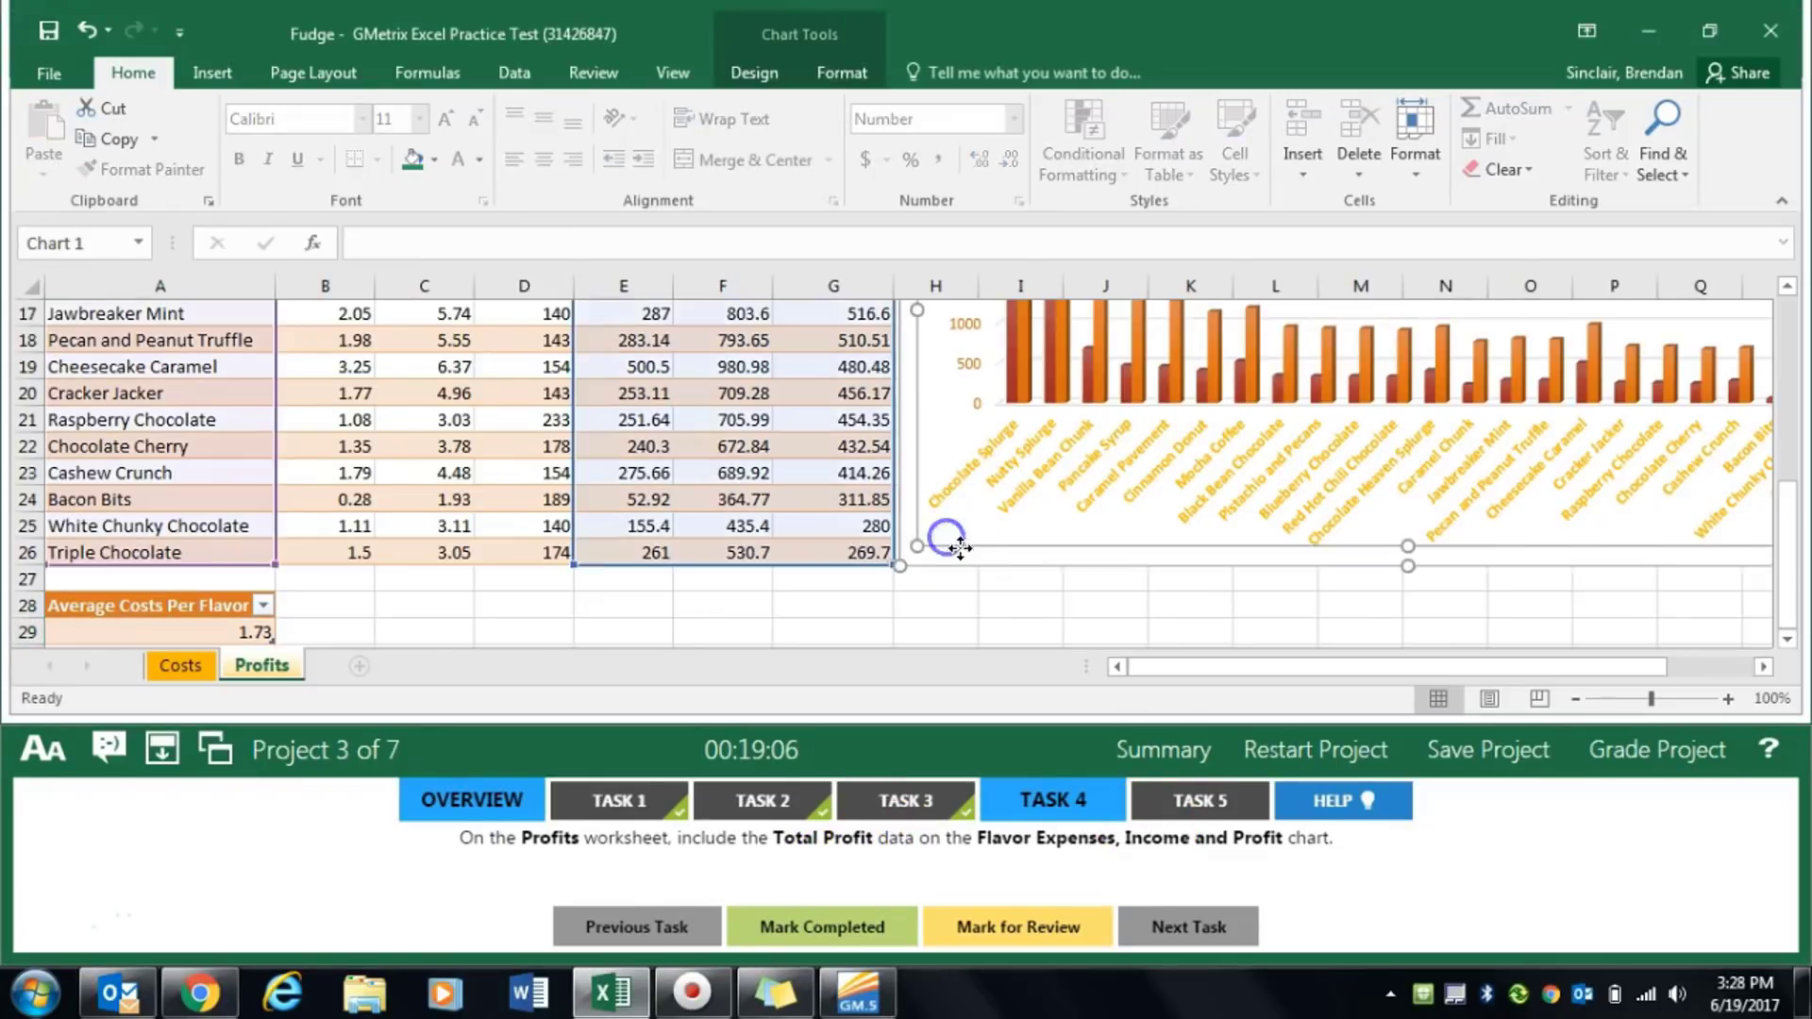
pyautogui.scroll(2, 991, 566)
pyautogui.scroll(3, 1035, 601)
pyautogui.click(1019, 526)
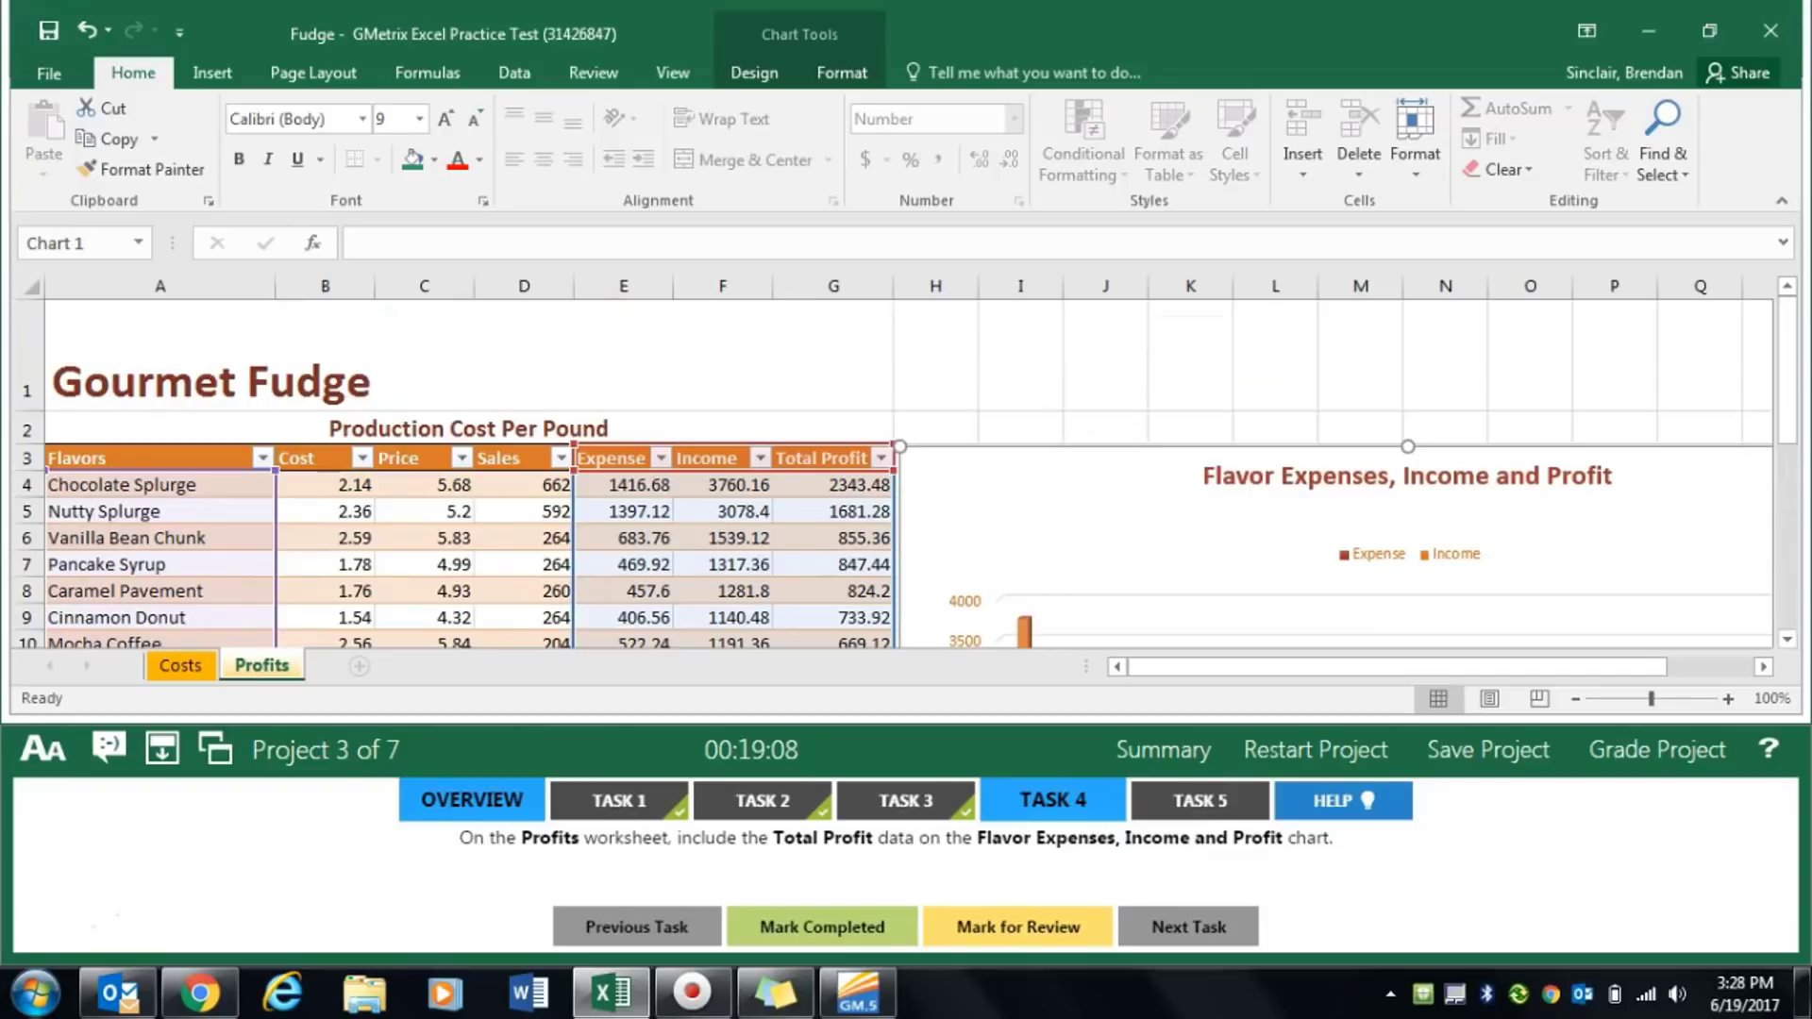
pyautogui.click(756, 75)
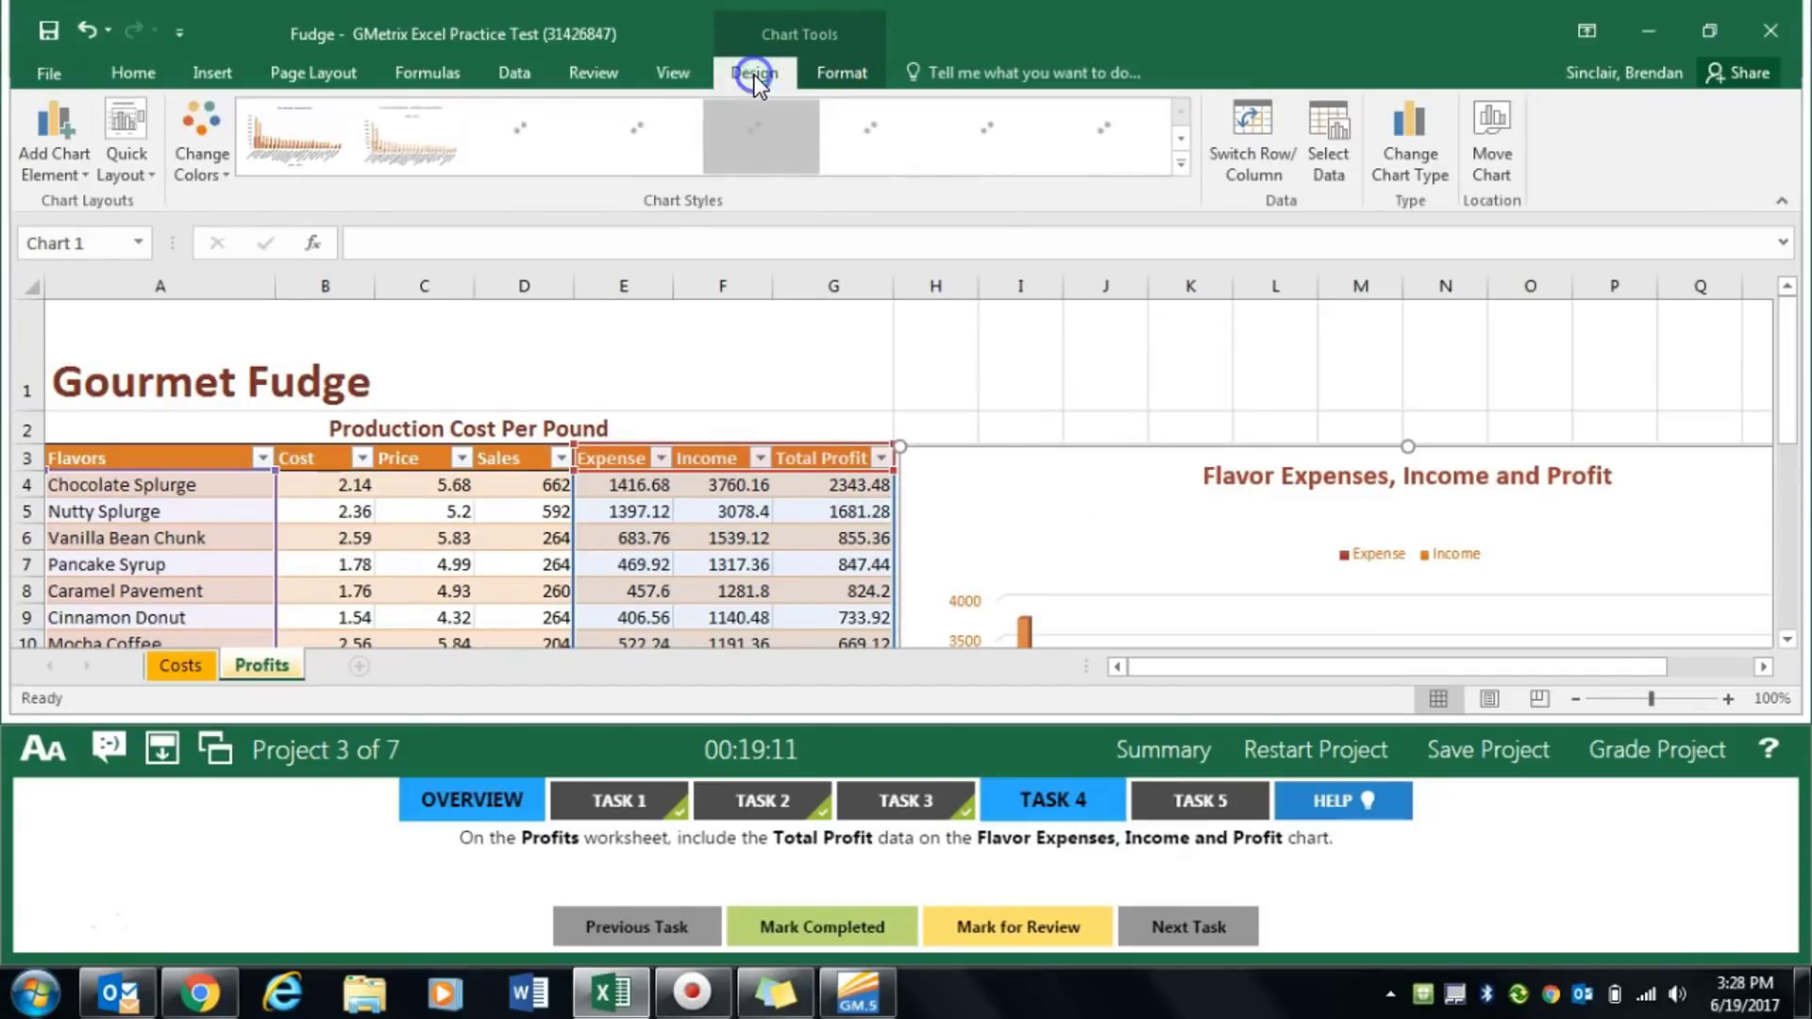
pyautogui.click(1338, 168)
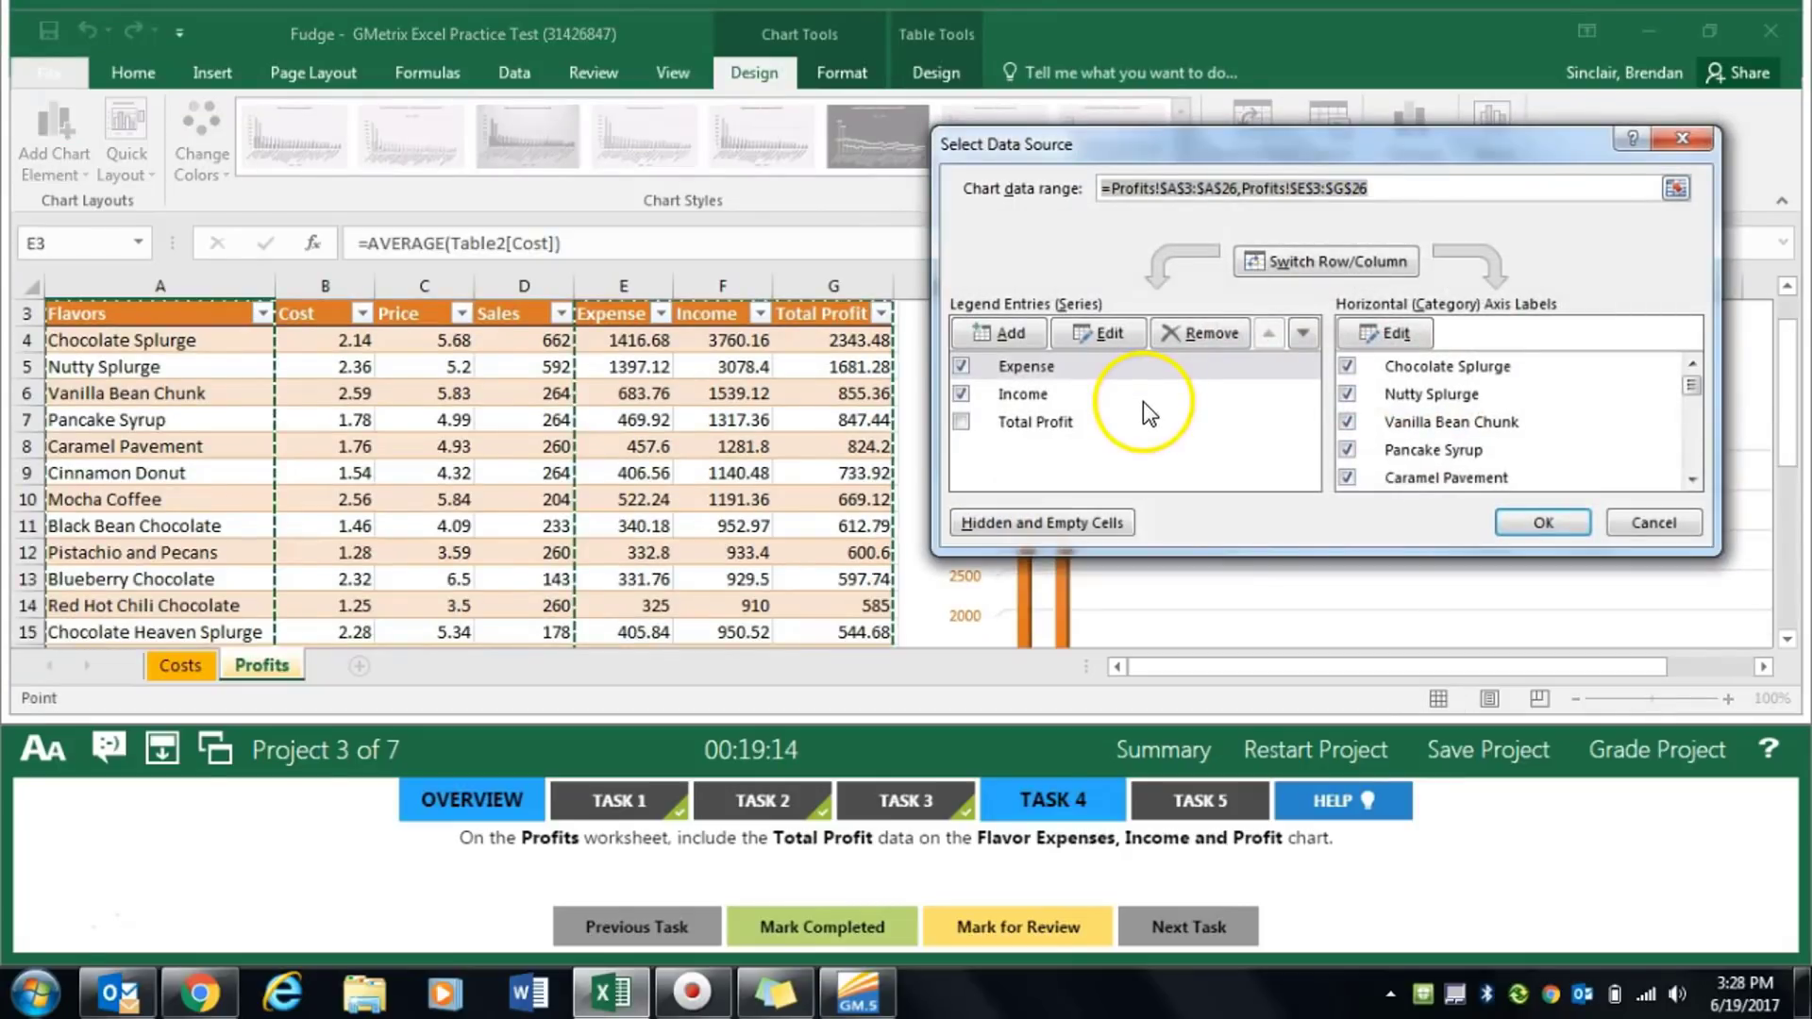
pyautogui.click(962, 425)
pyautogui.click(1550, 525)
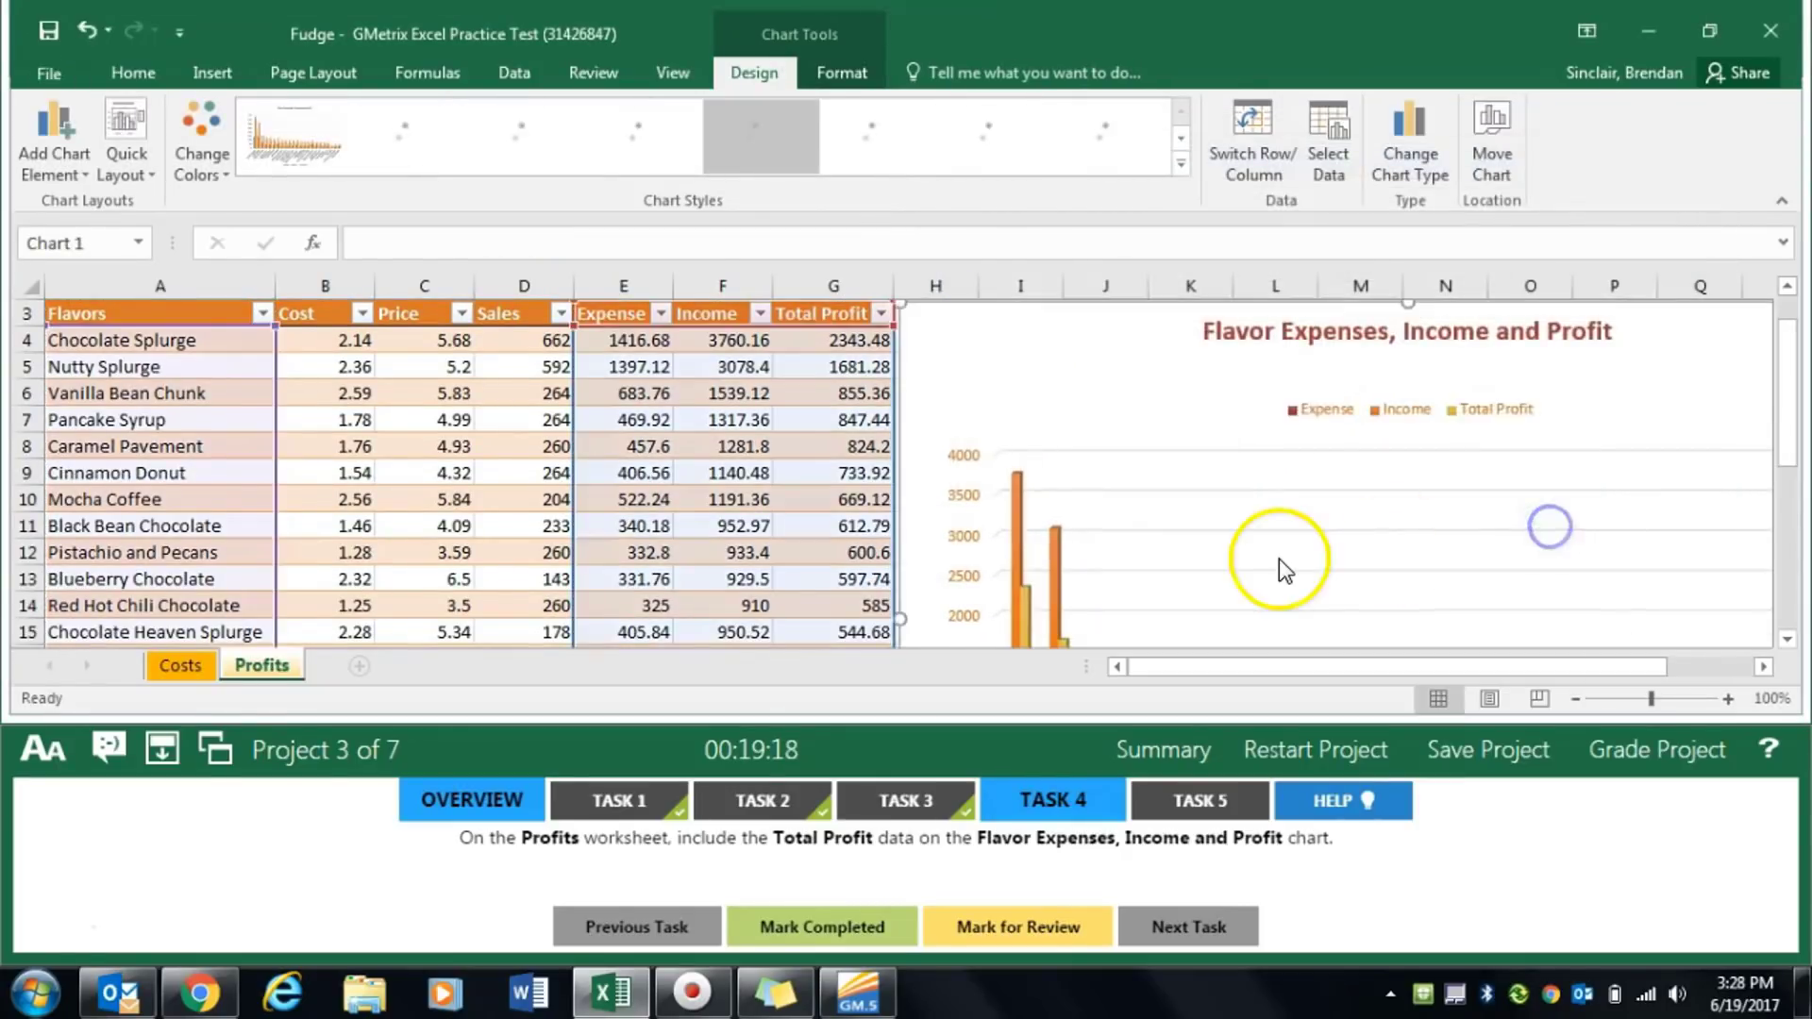
# Check the updated chart for the Total Profit data, and mark Task 4 completed
pyautogui.scroll(-2, 1278, 567)
pyautogui.scroll(-1, 1278, 559)
pyautogui.scroll(-1, 1090, 393)
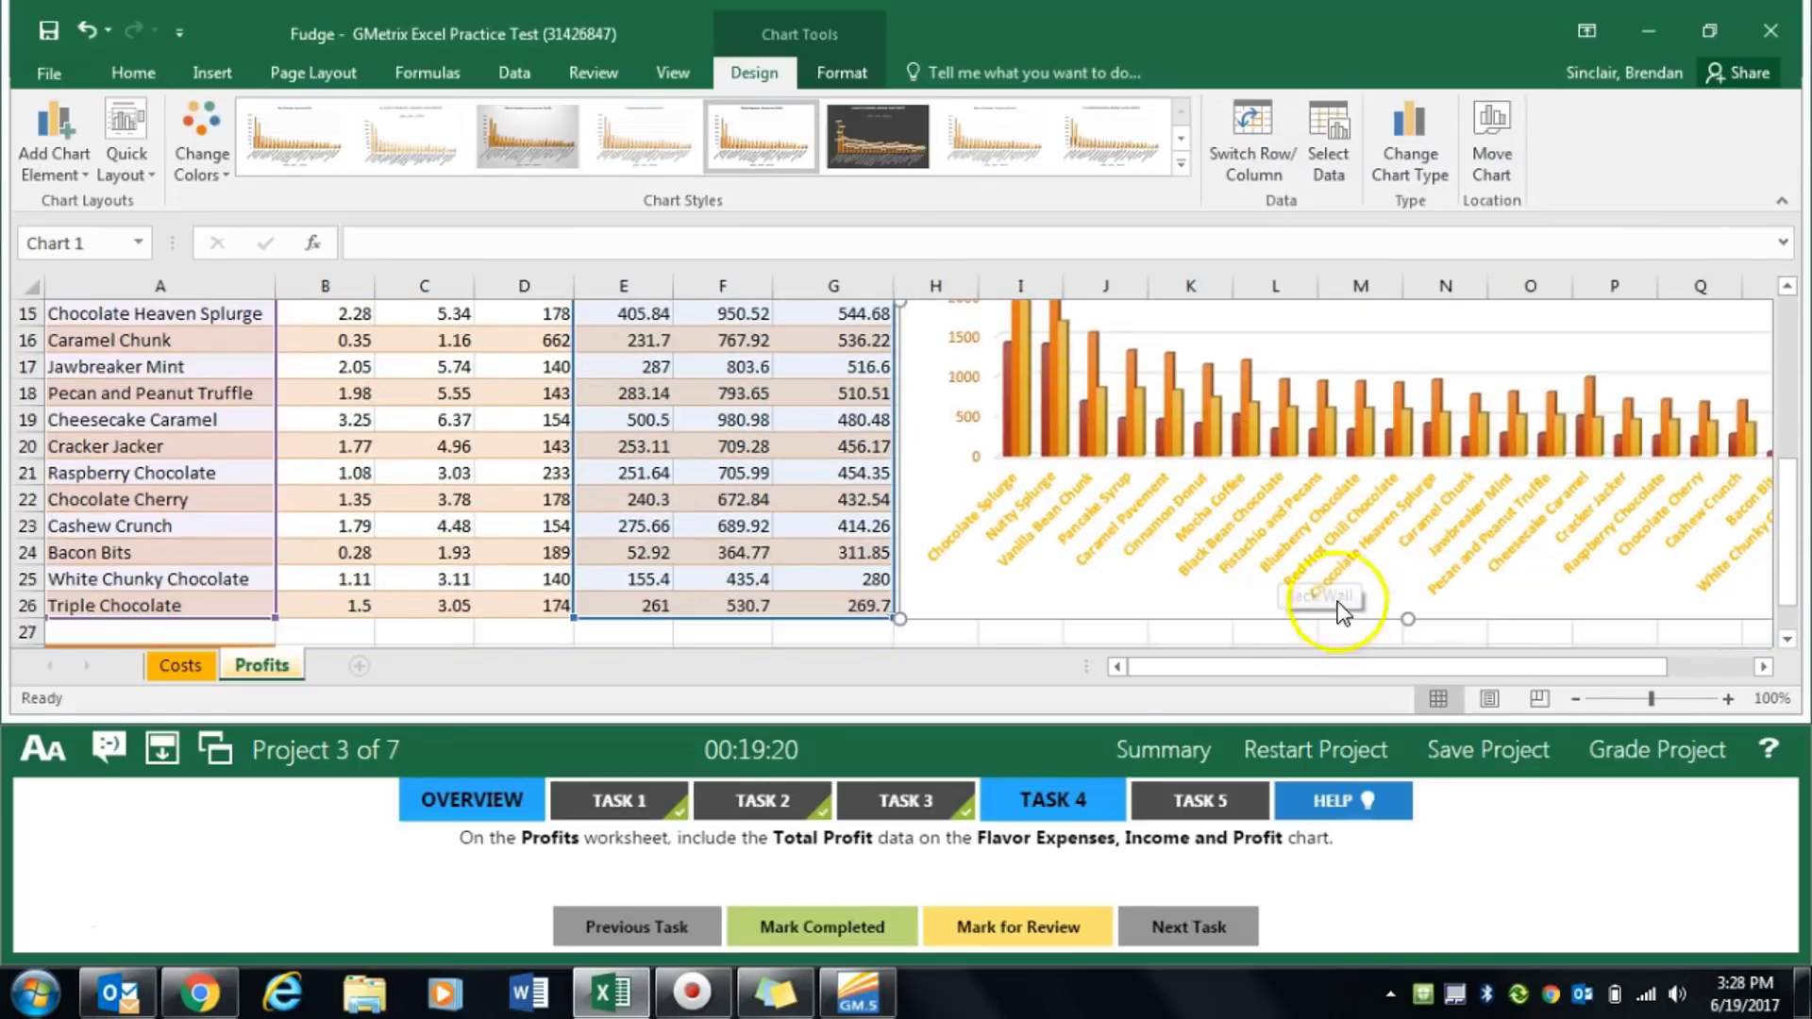
pyautogui.scroll(1, 1335, 607)
pyautogui.scroll(4, 1493, 576)
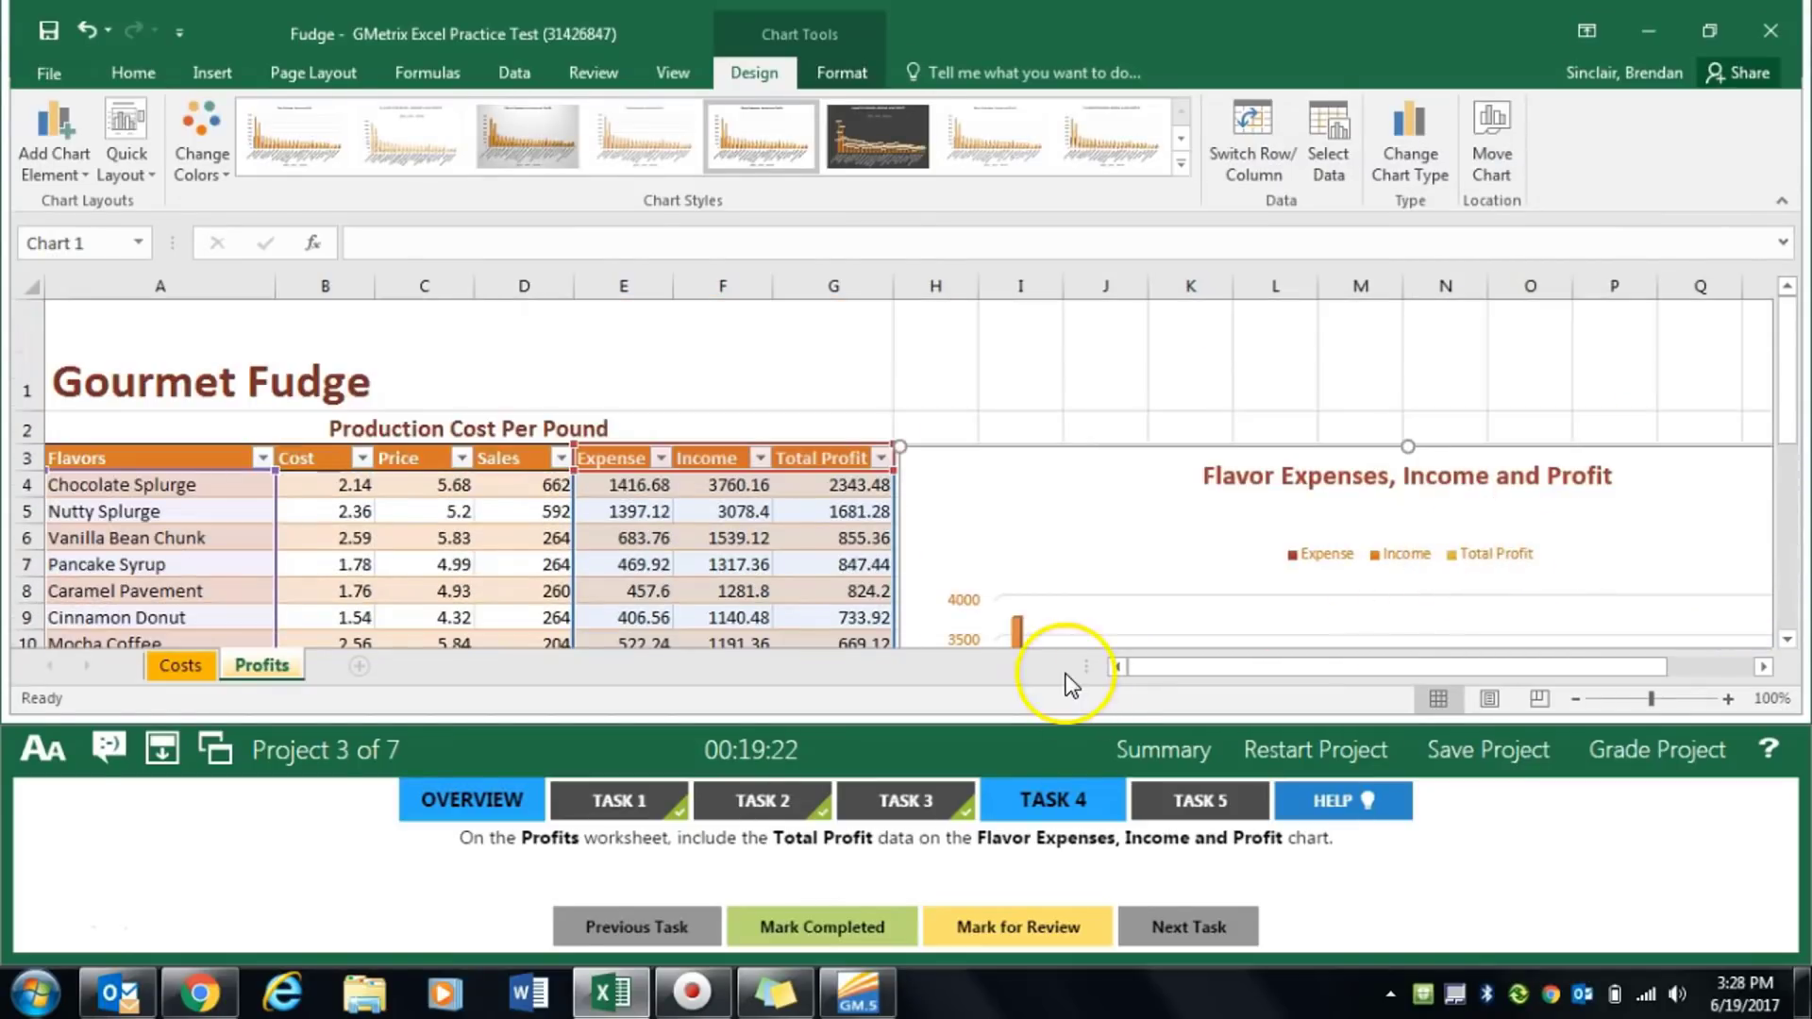
pyautogui.click(834, 930)
# For Task 5, locate the table named Table1, rename it as Costs, and mark the task completed
pyautogui.click(1217, 798)
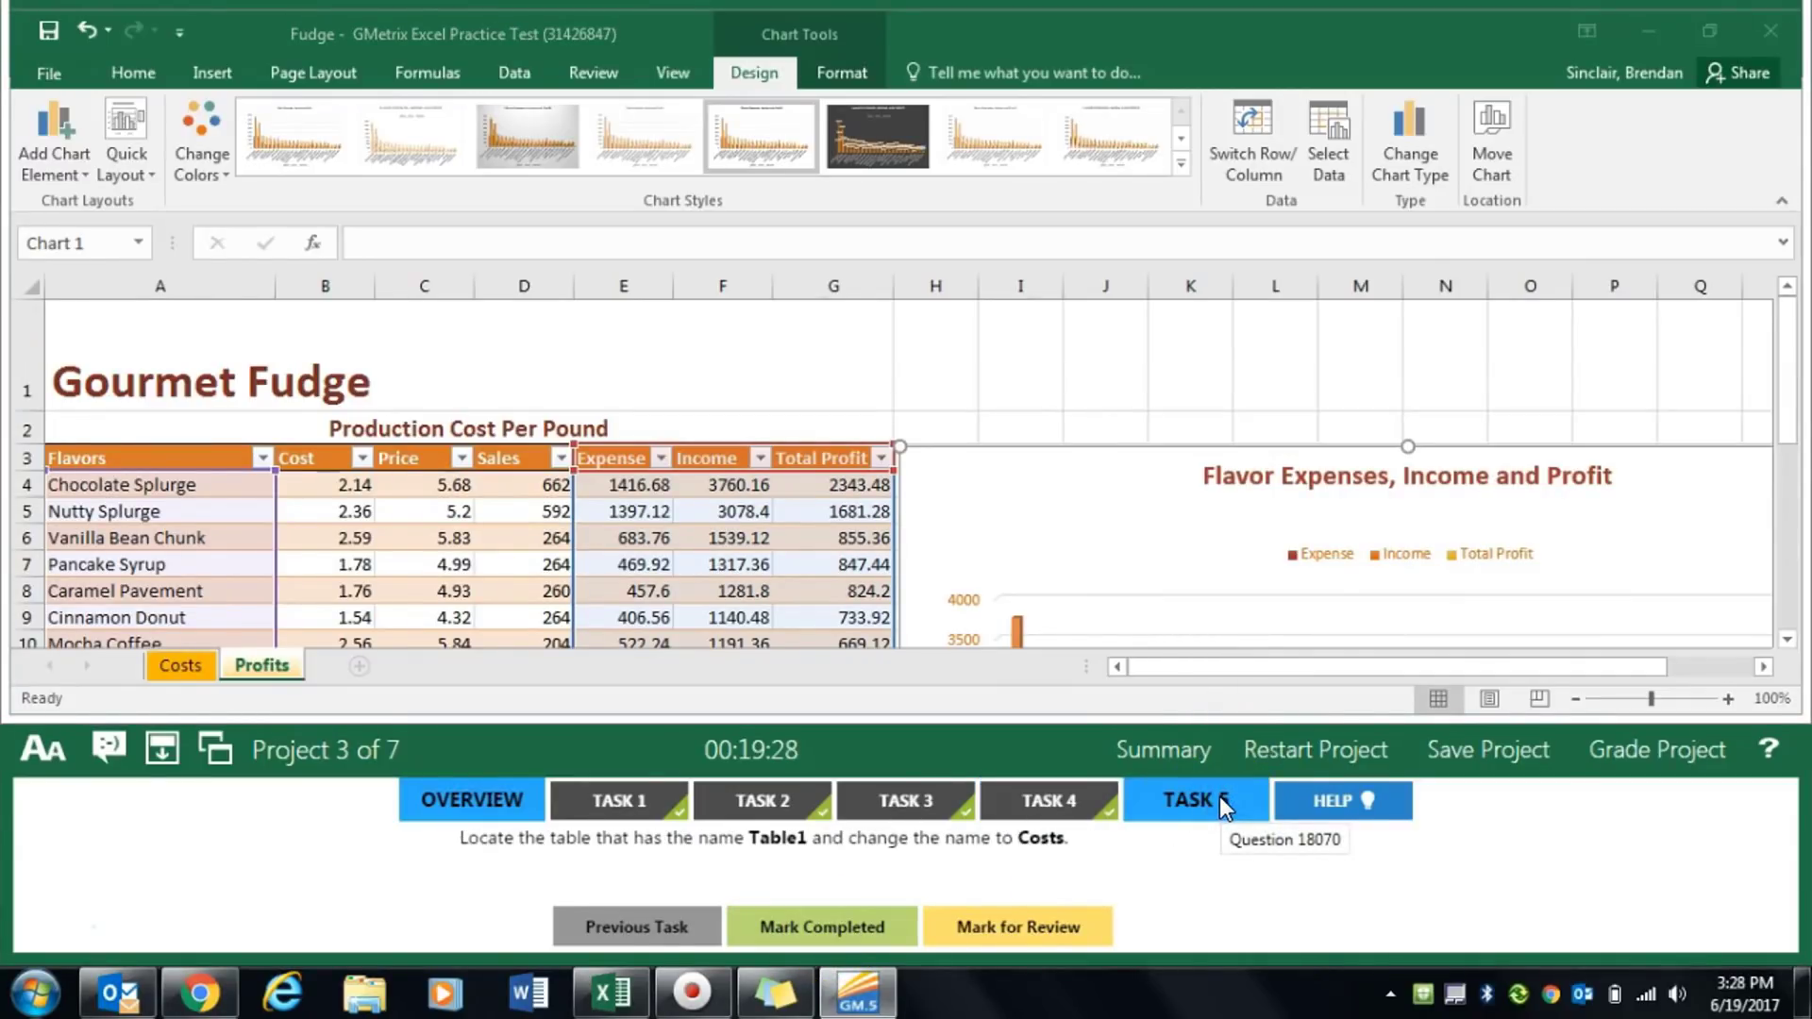
pyautogui.click(138, 243)
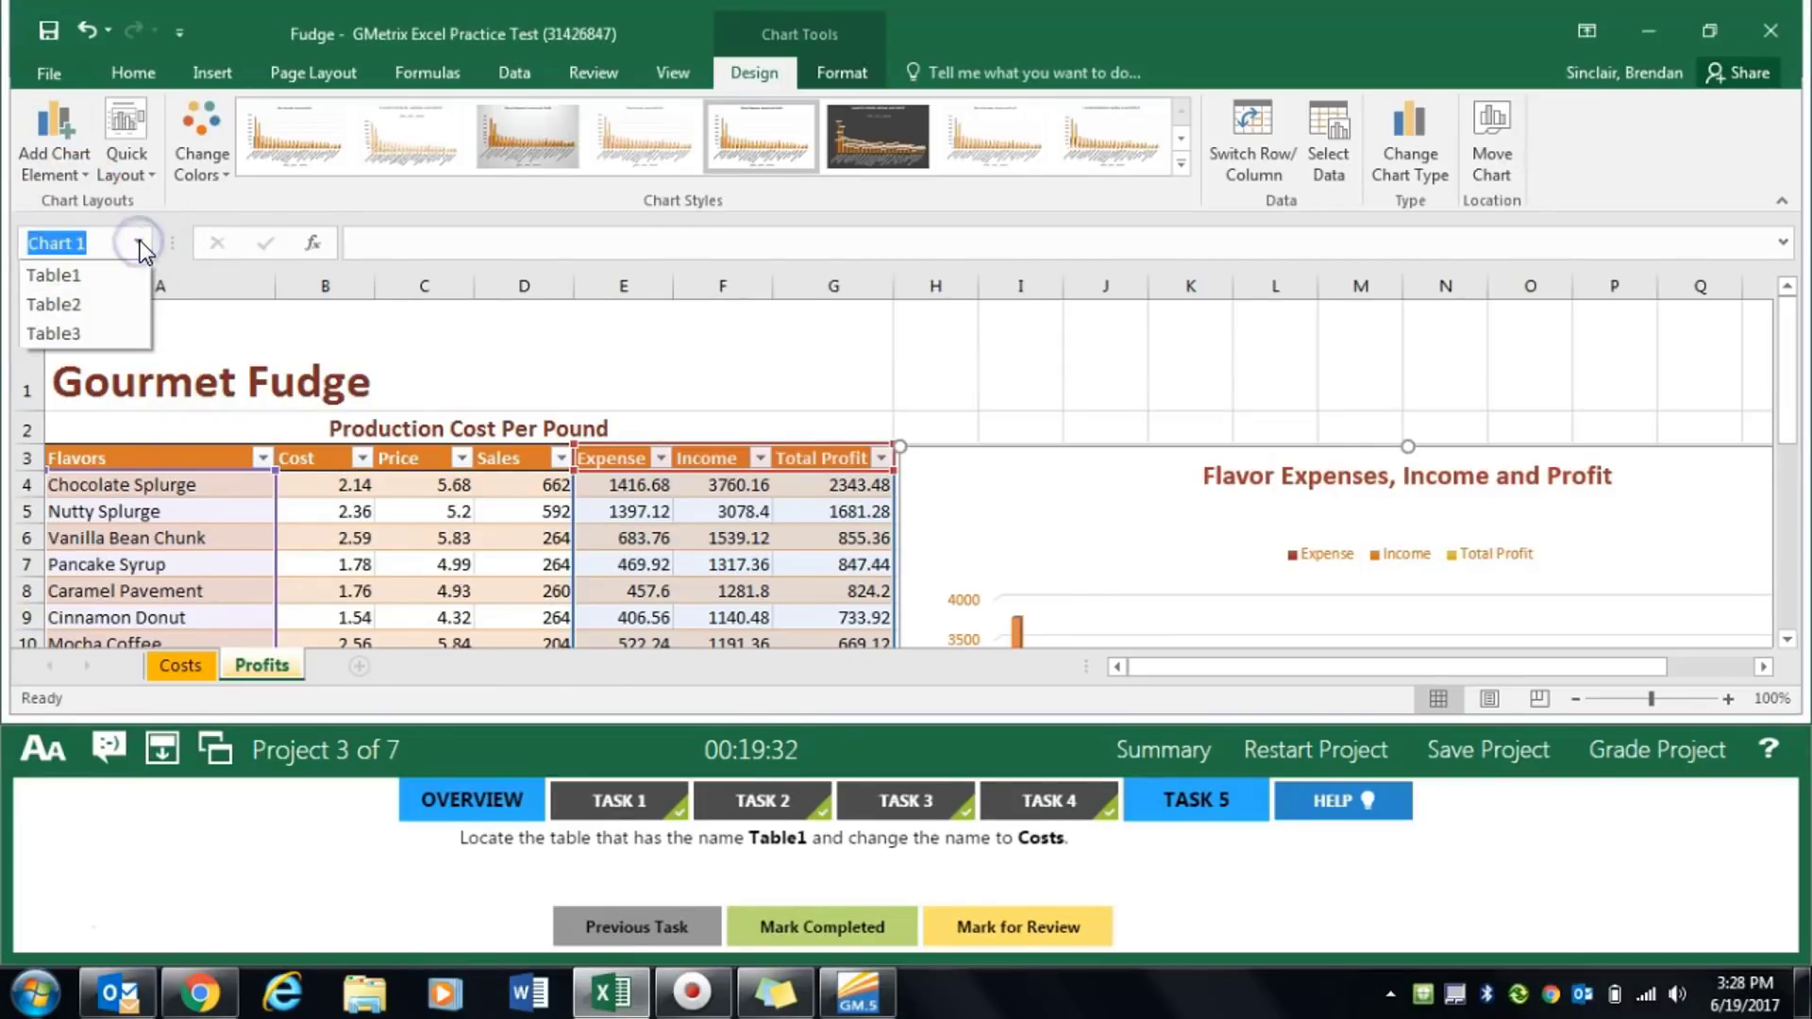
pyautogui.click(104, 274)
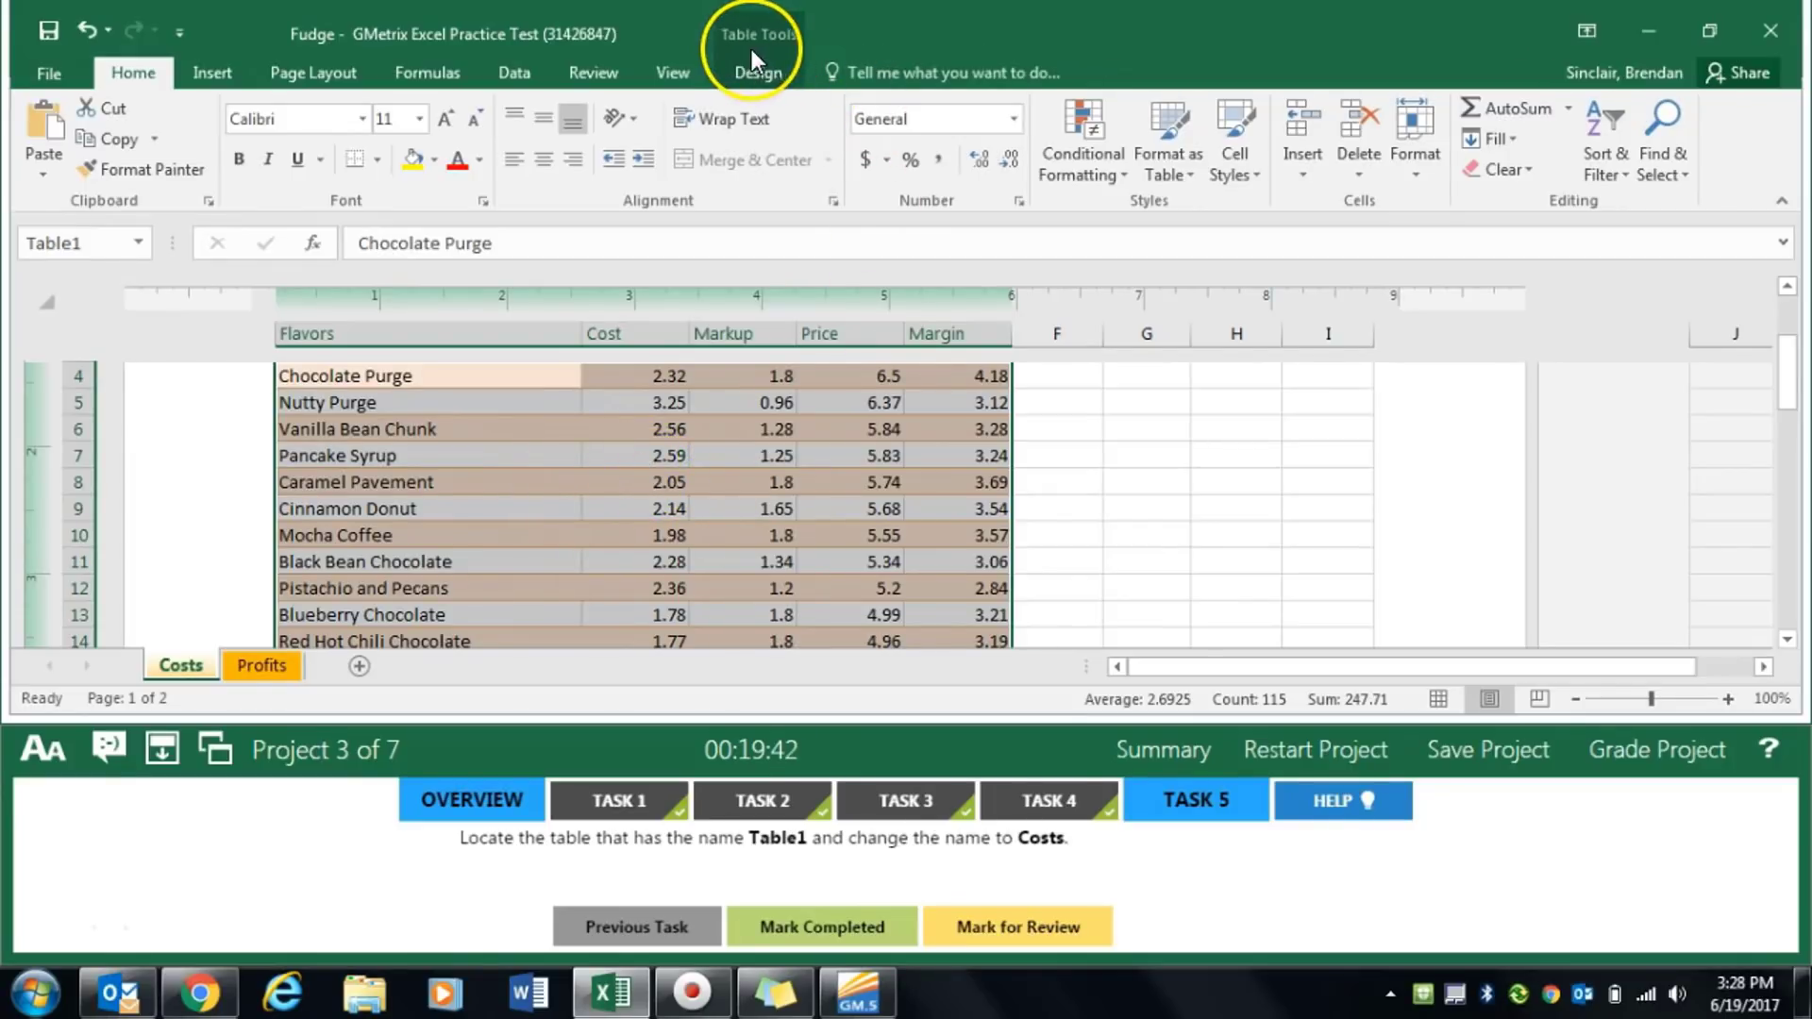
pyautogui.click(763, 73)
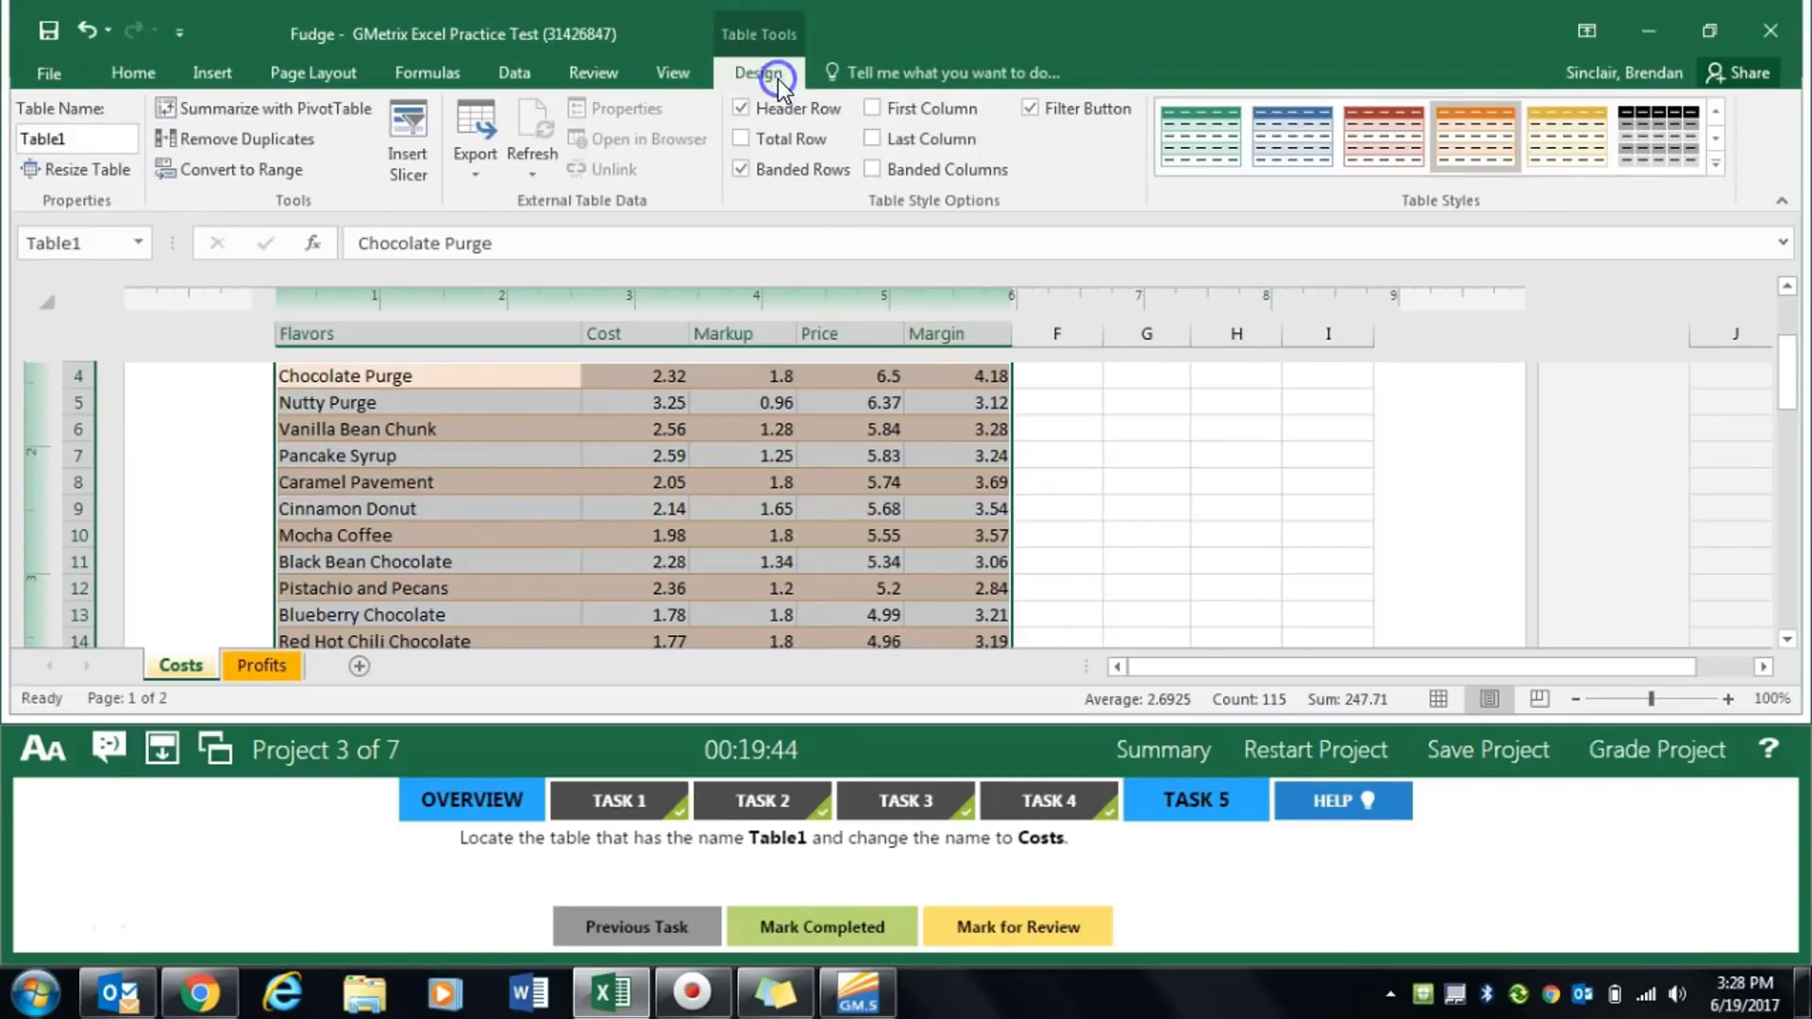
pyautogui.click(77, 140)
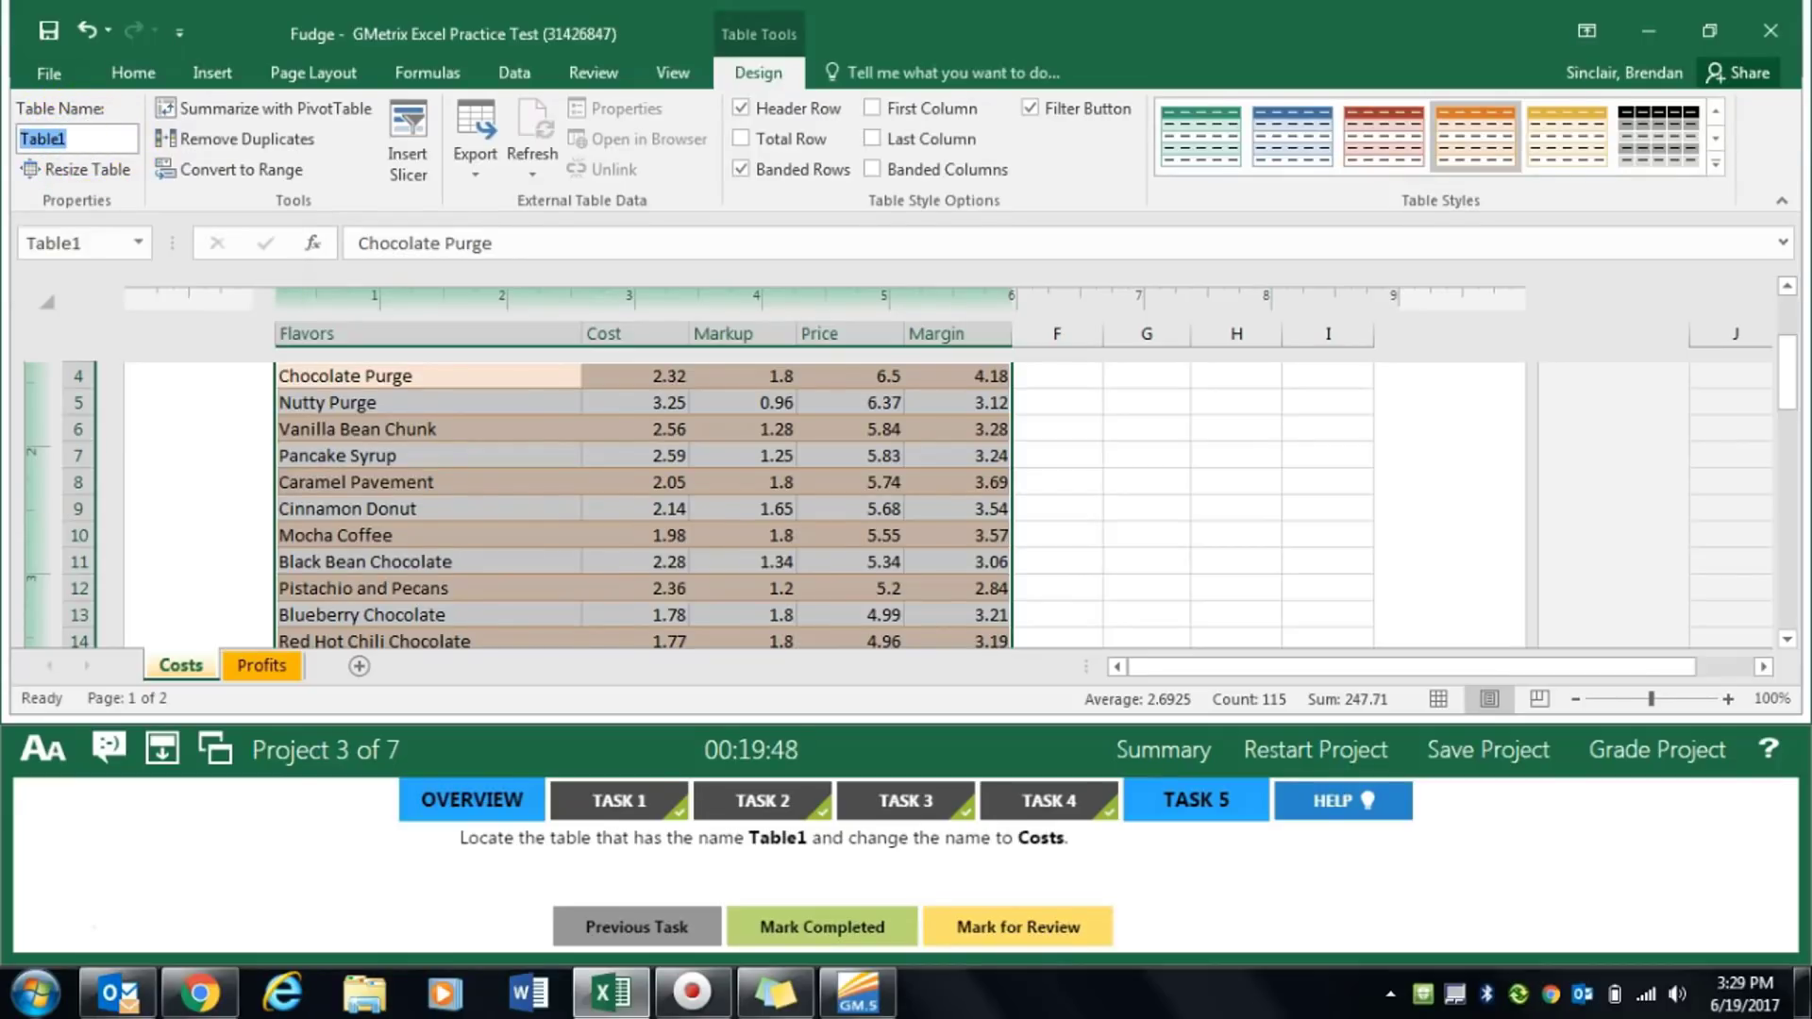
pyautogui.write('Costs')
pyautogui.press('Return')
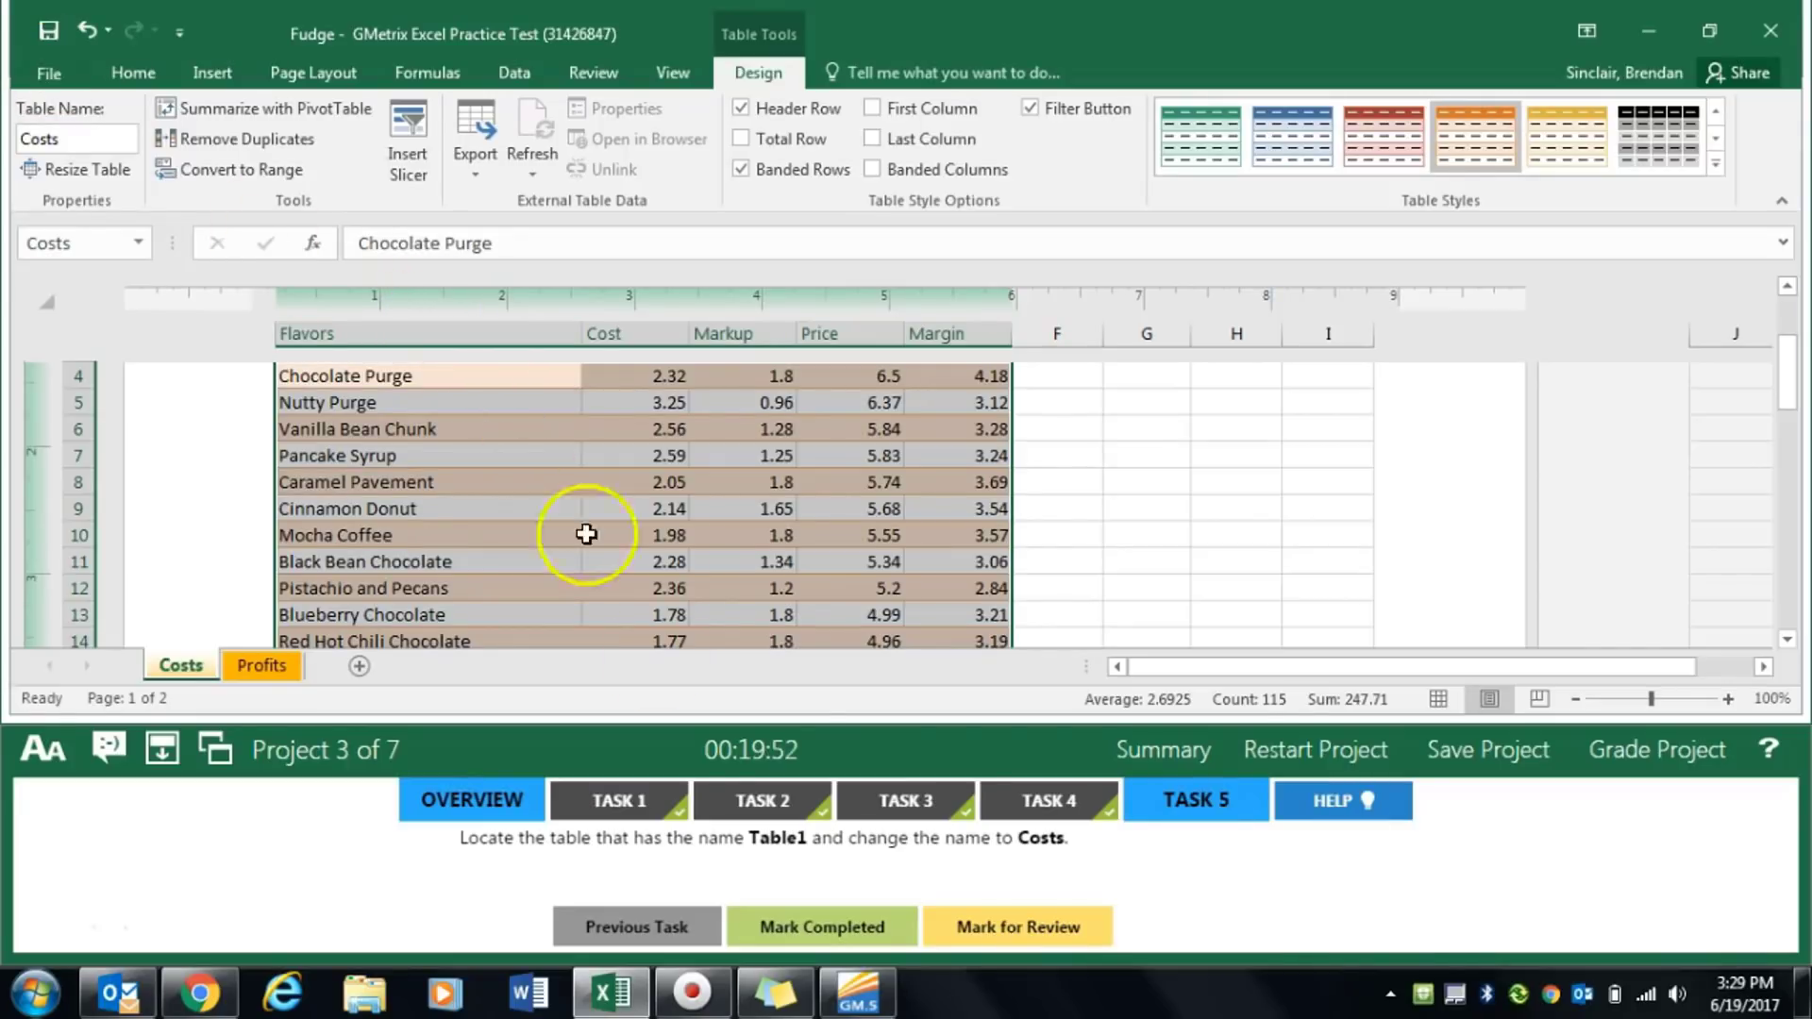
pyautogui.click(830, 929)
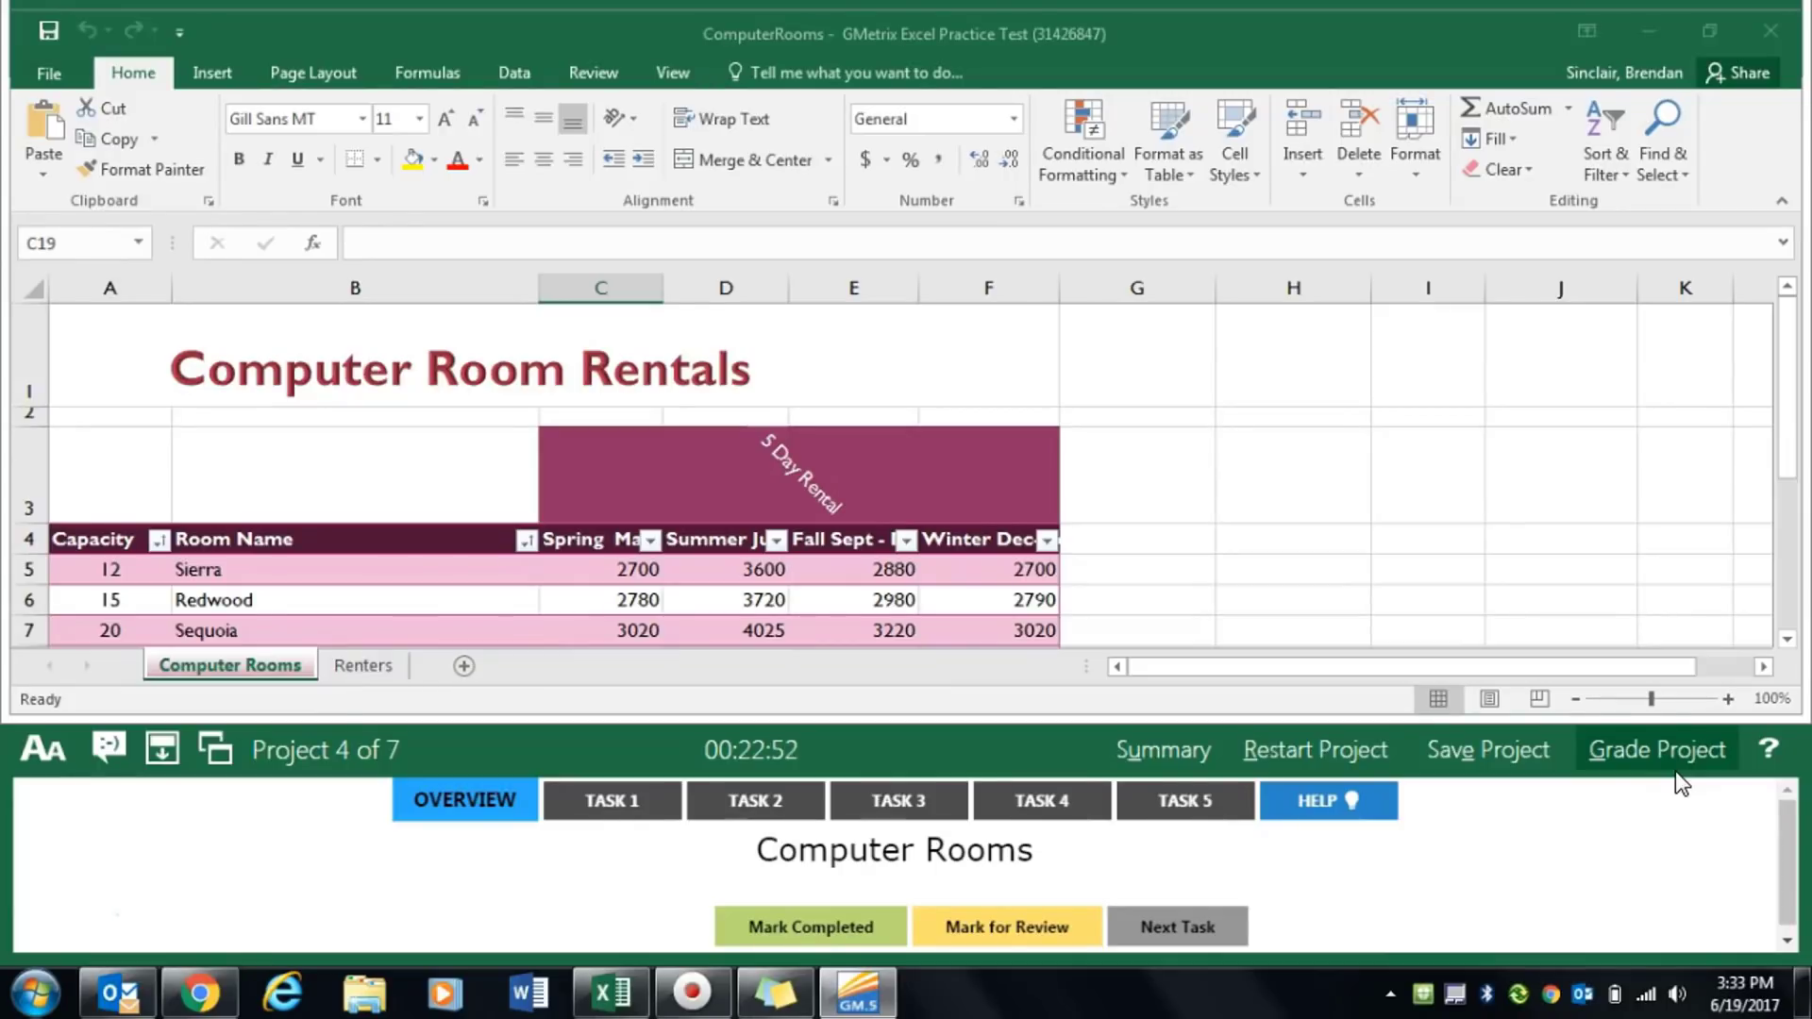
# For Task 1 of Project 4, rename the Renters worksheet as Customers, and mark the task completed
pyautogui.click(611, 798)
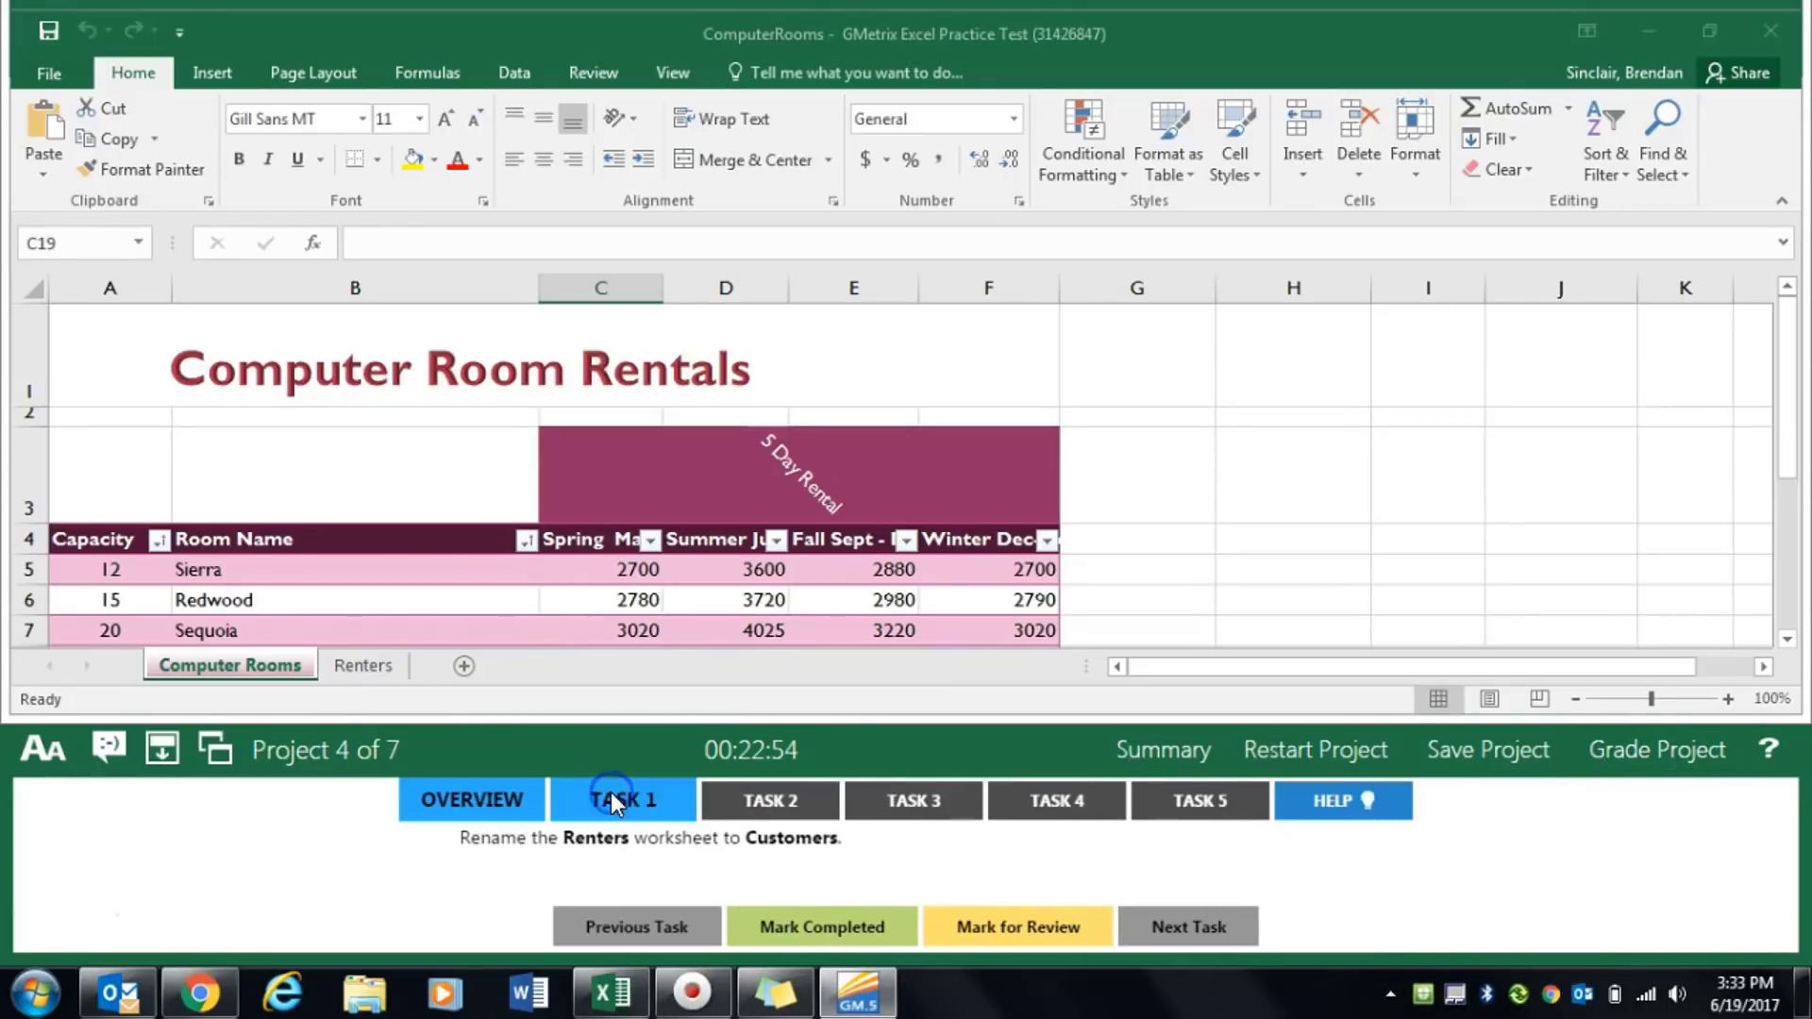
pyautogui.doubleClick(364, 665)
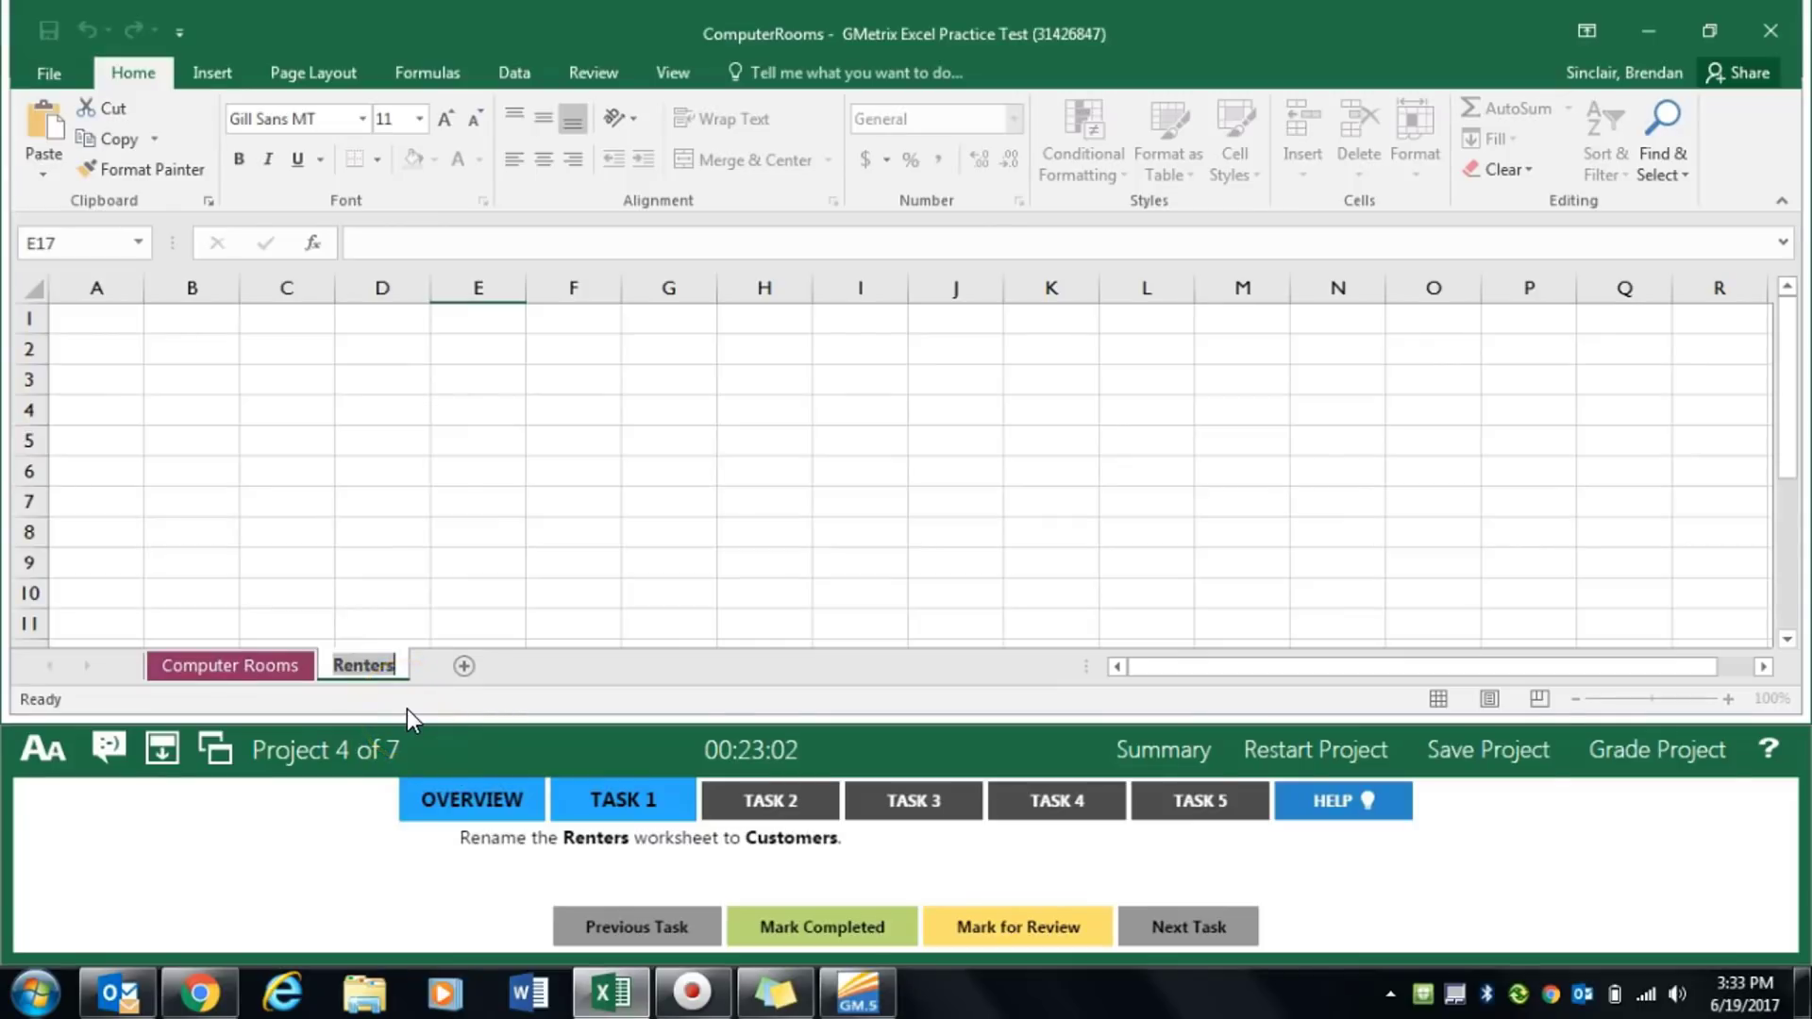
pyautogui.write('Customers')
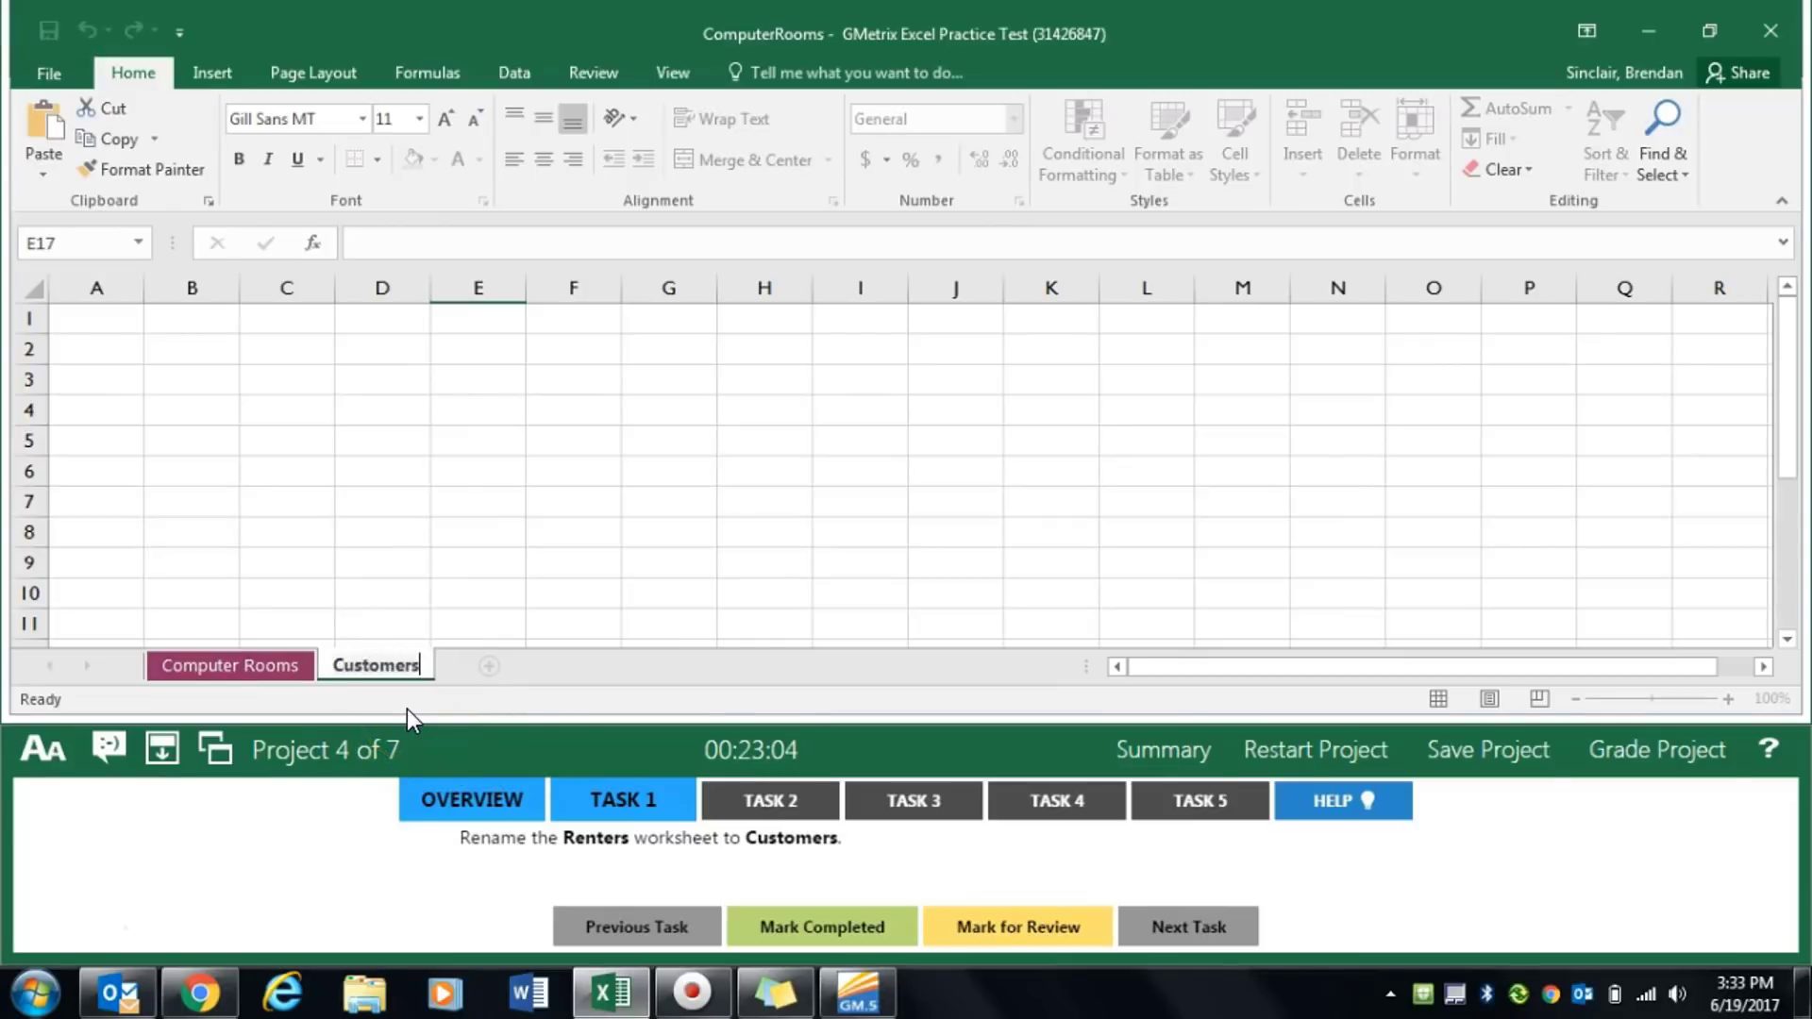
pyautogui.press('Return')
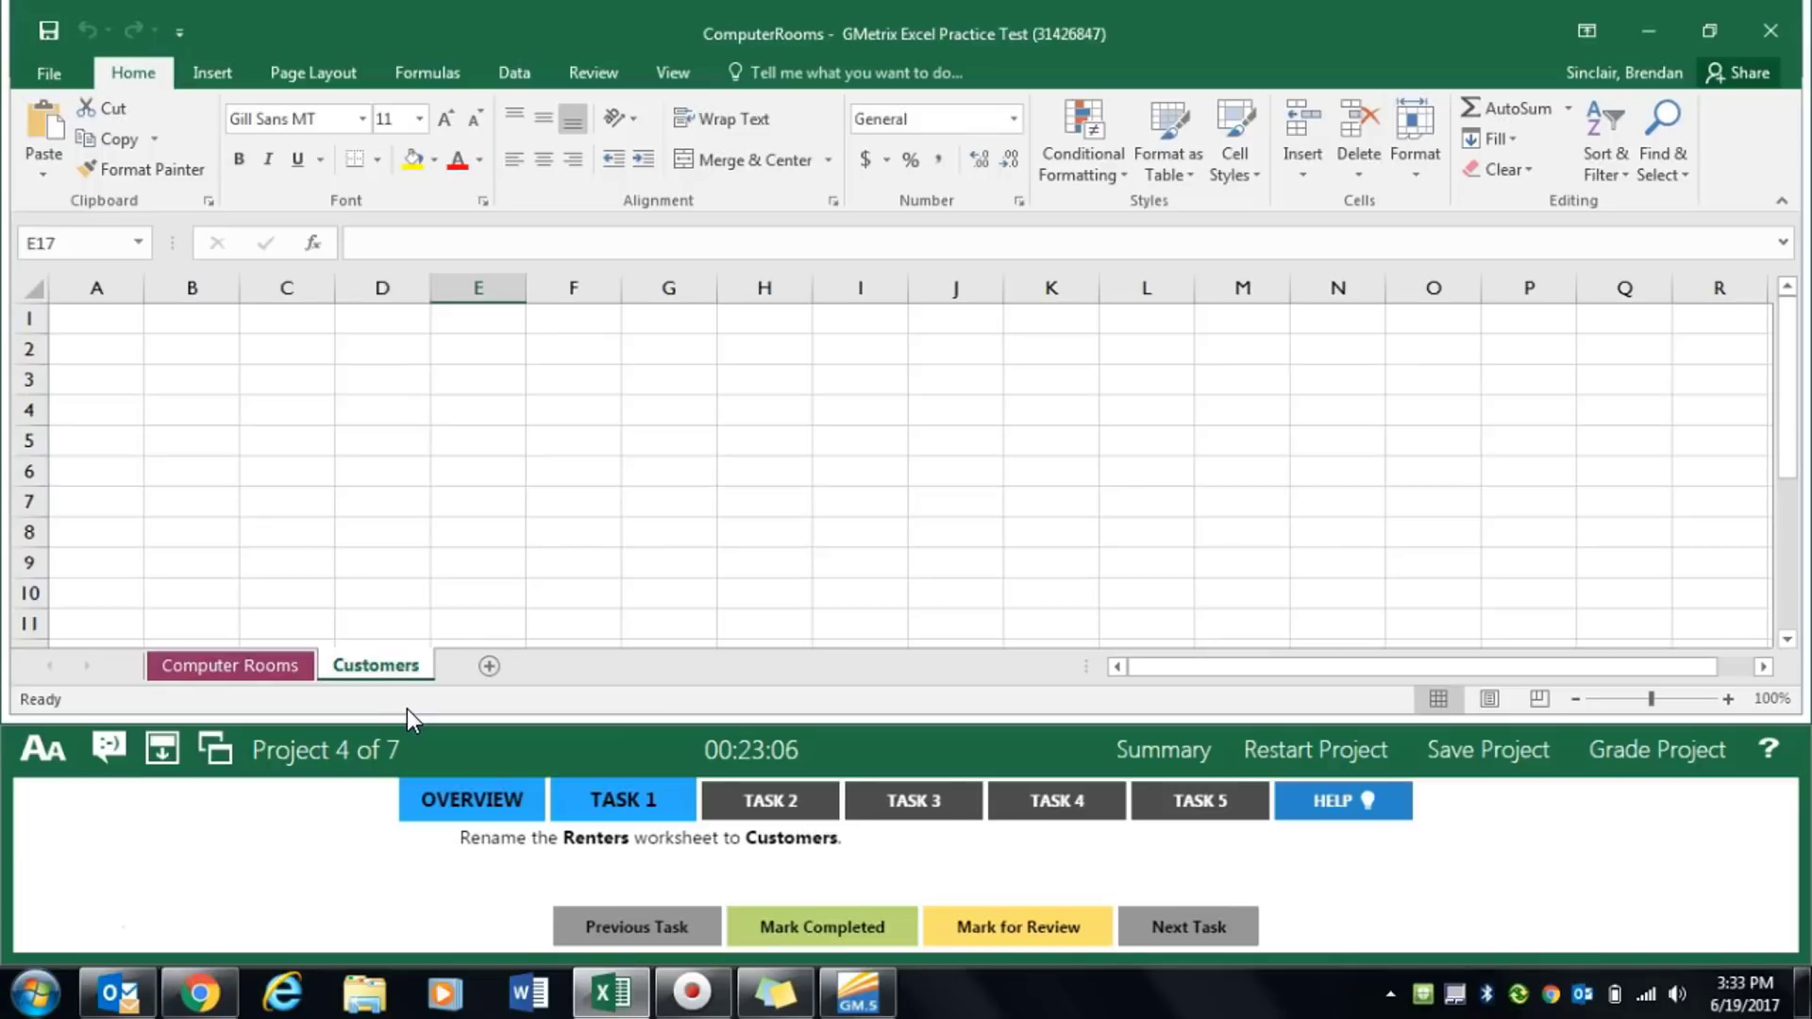
pyautogui.click(857, 927)
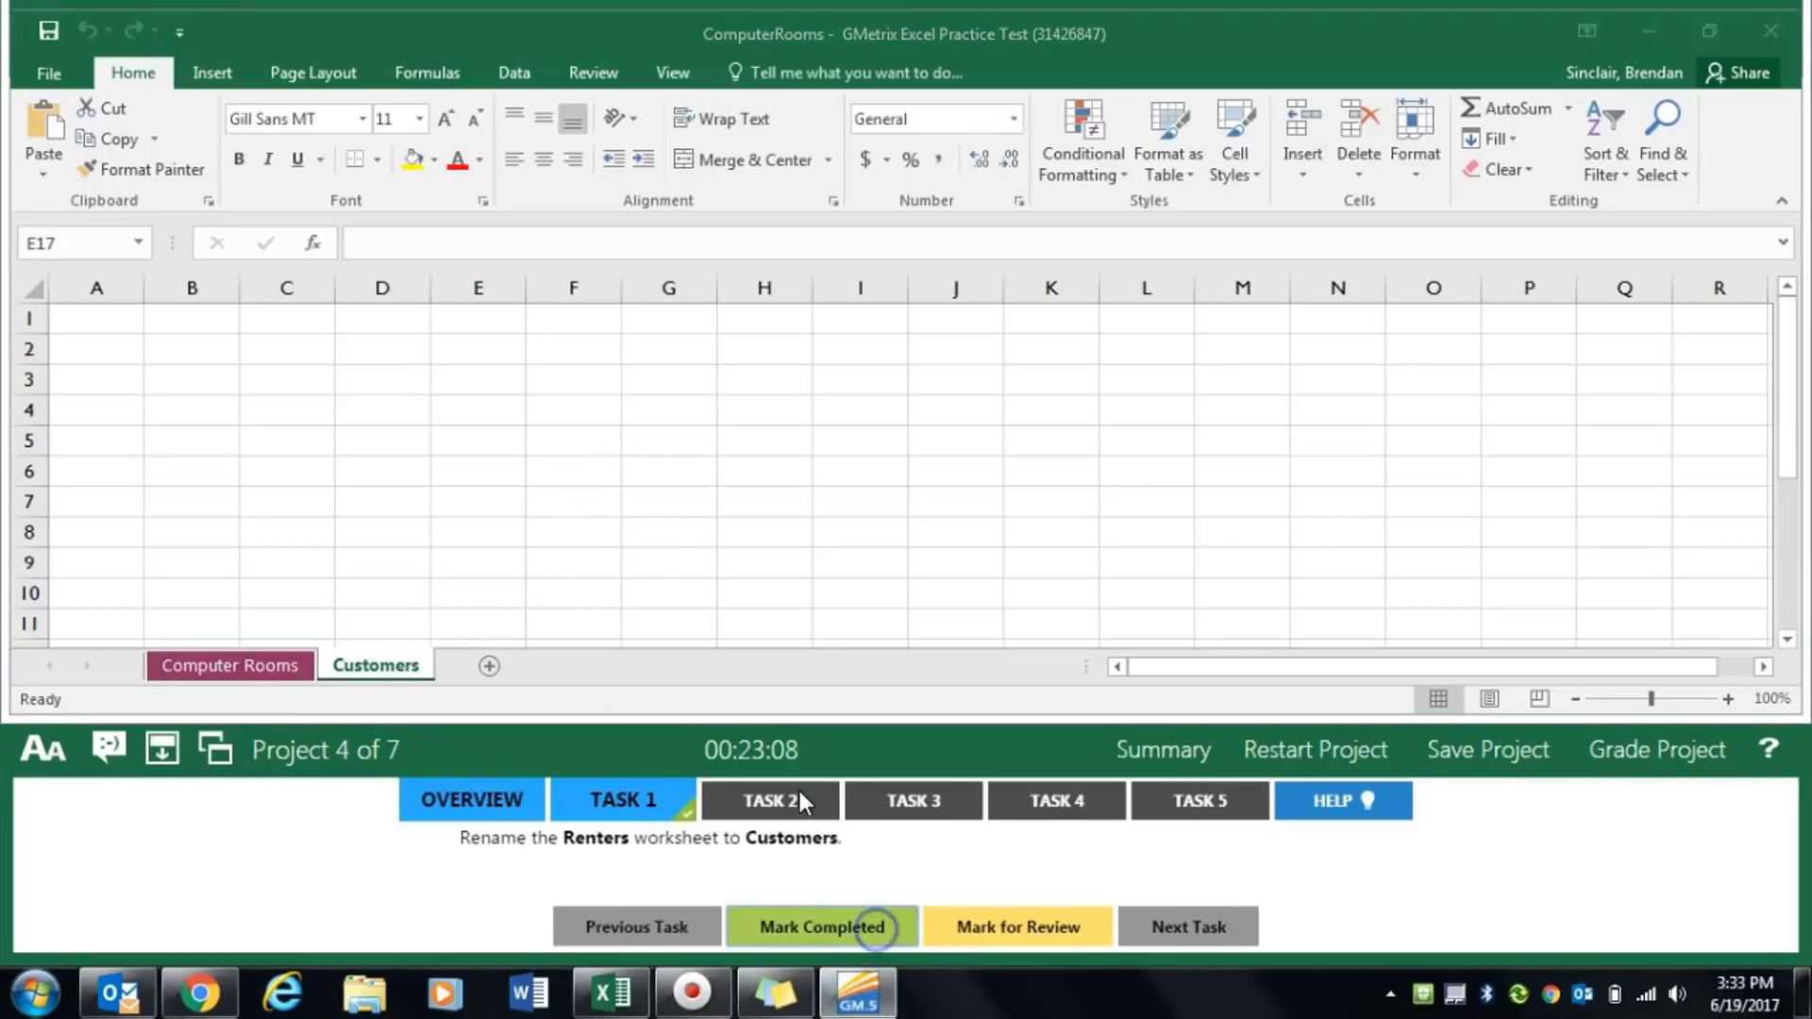
# For Task 2, set the workbook's Title property to New Rates, and mark the task completed
pyautogui.click(798, 797)
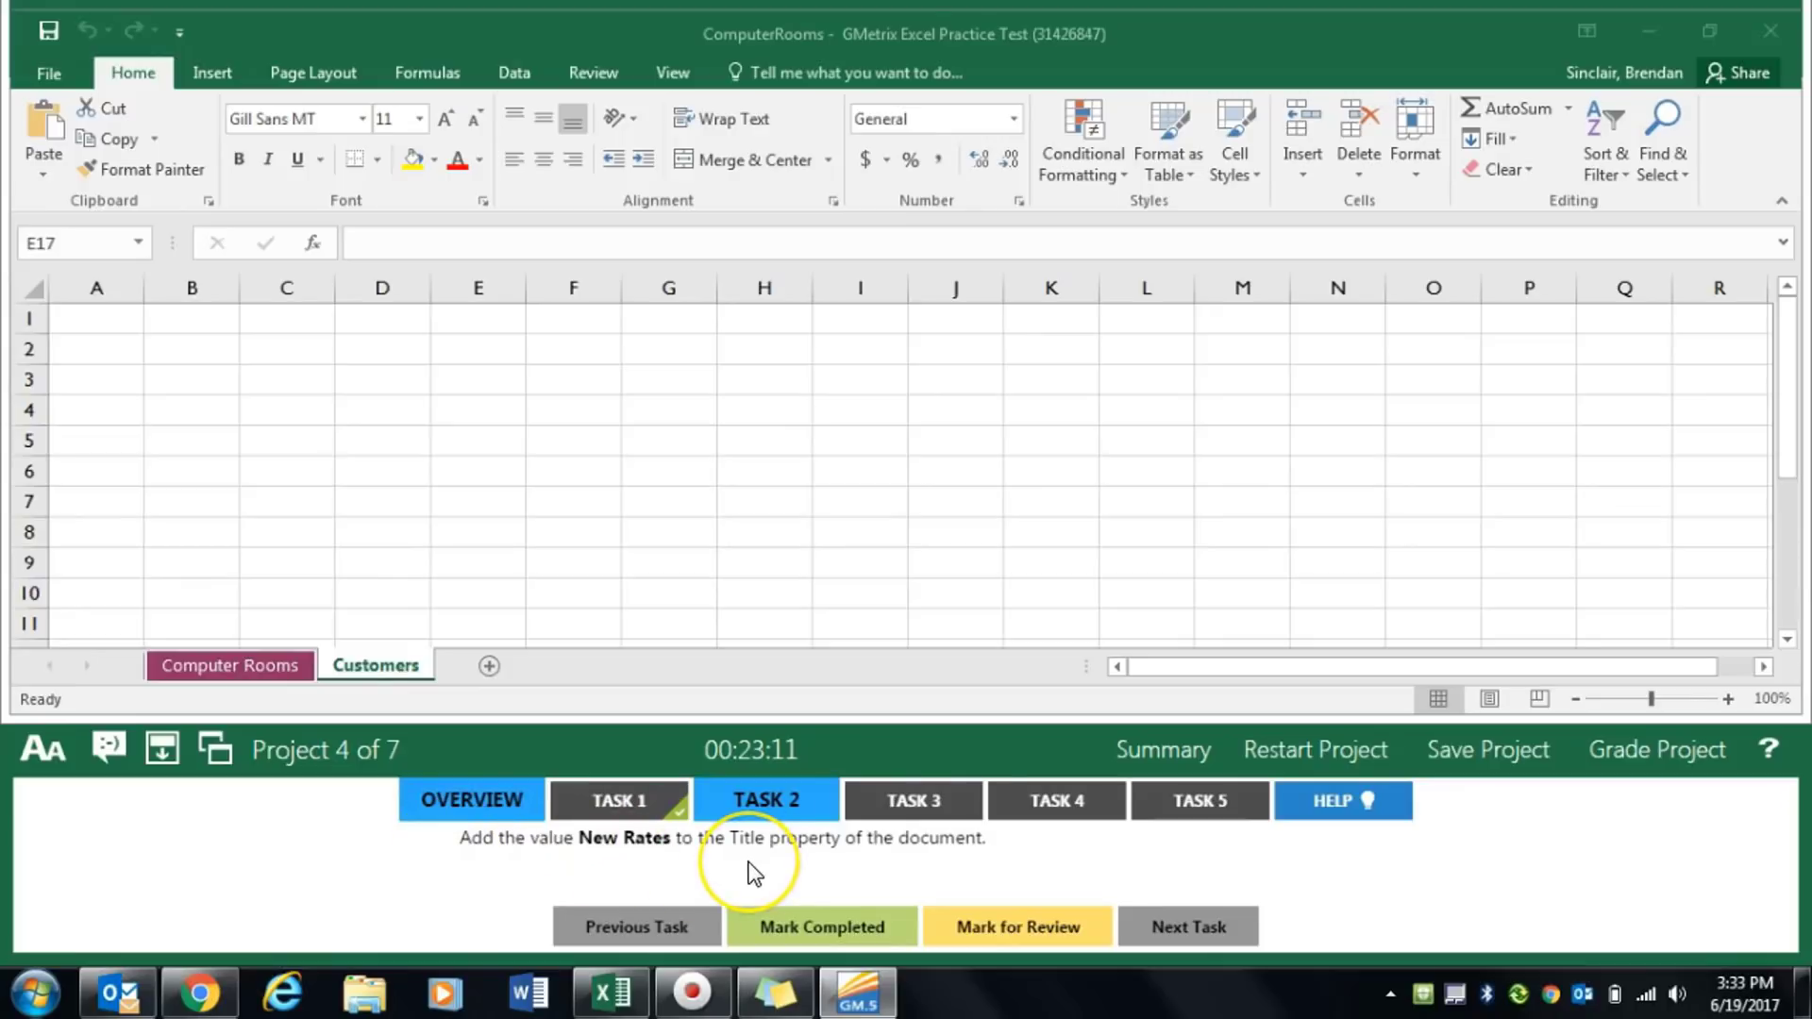
pyautogui.click(53, 72)
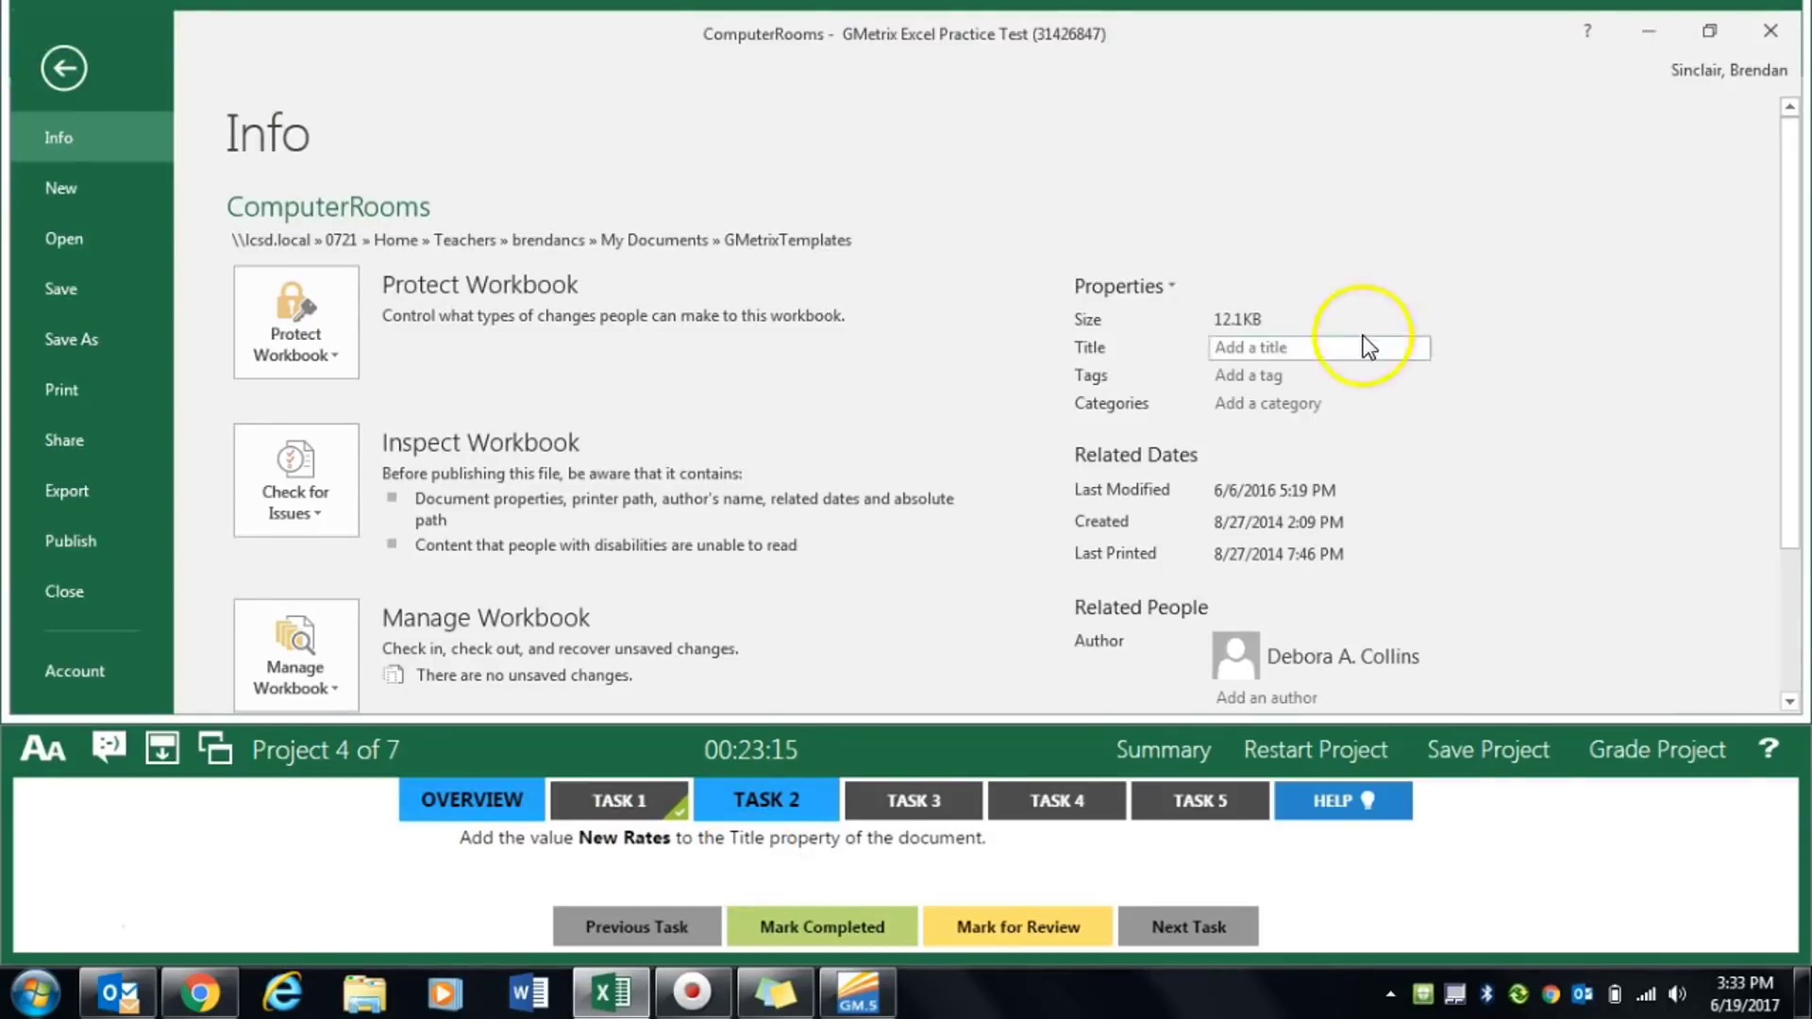
pyautogui.scroll(-3, 1441, 445)
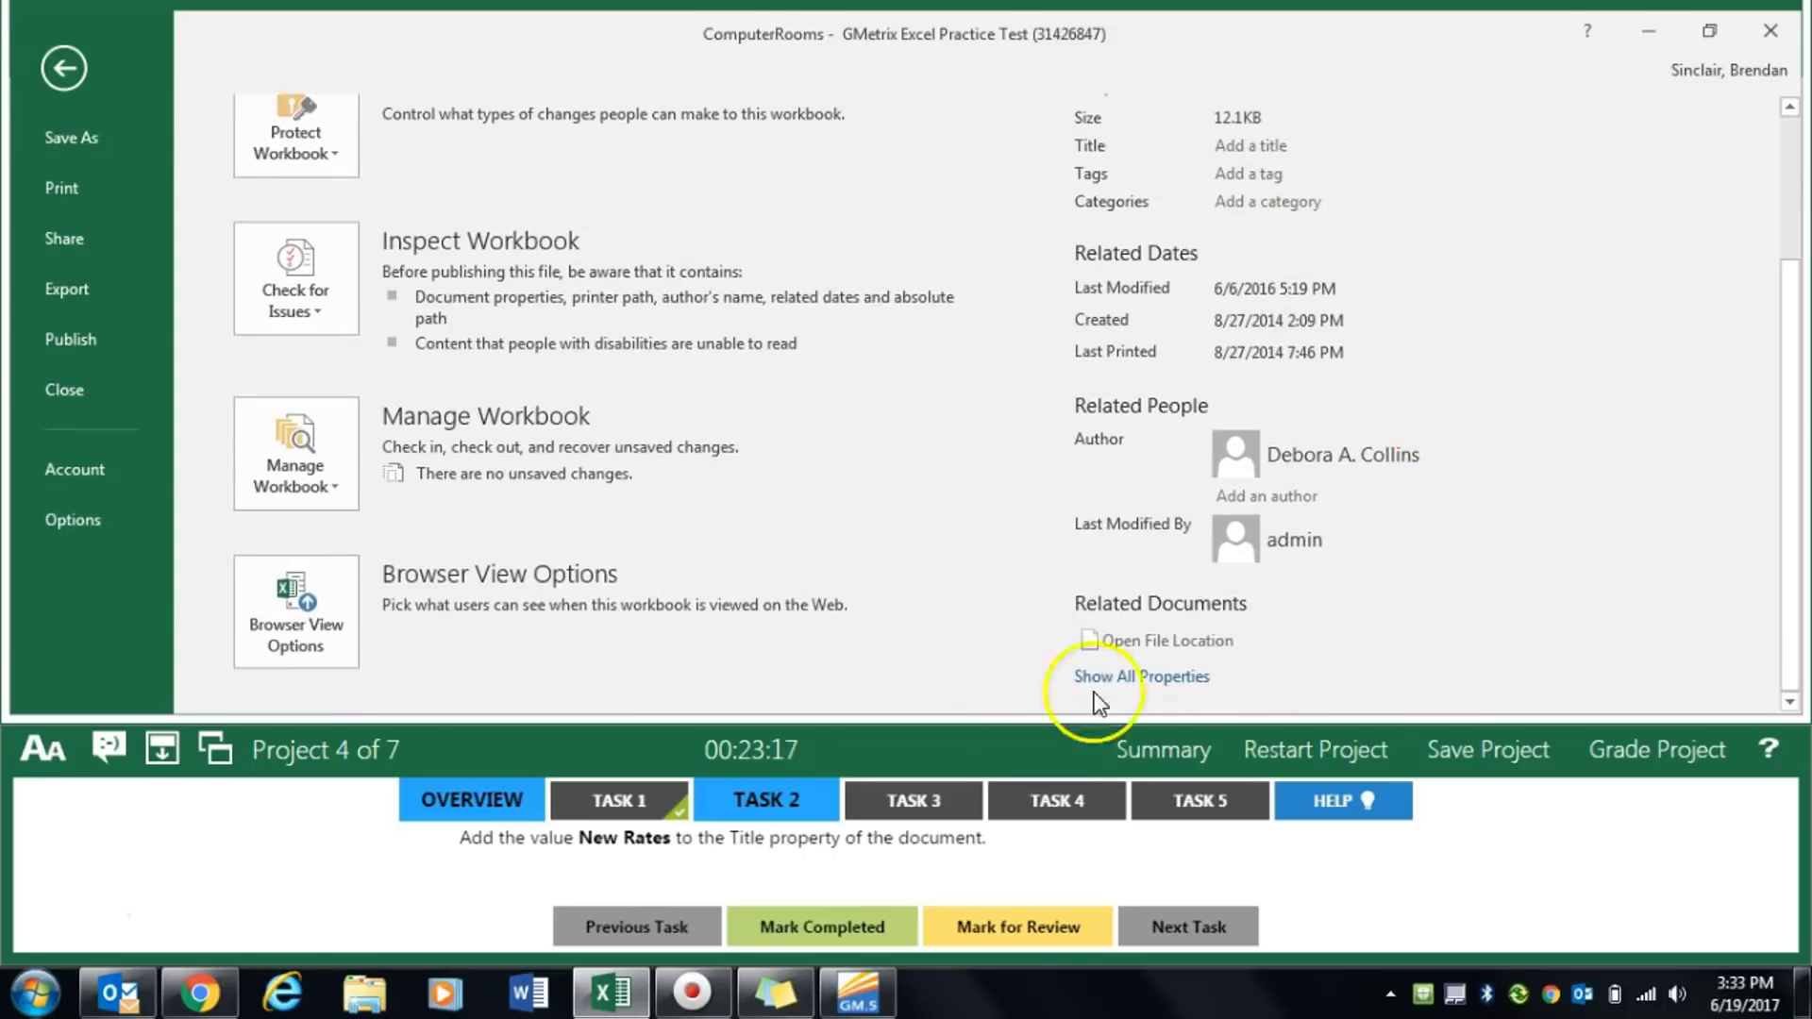
pyautogui.click(1157, 676)
pyautogui.scroll(2, 1265, 529)
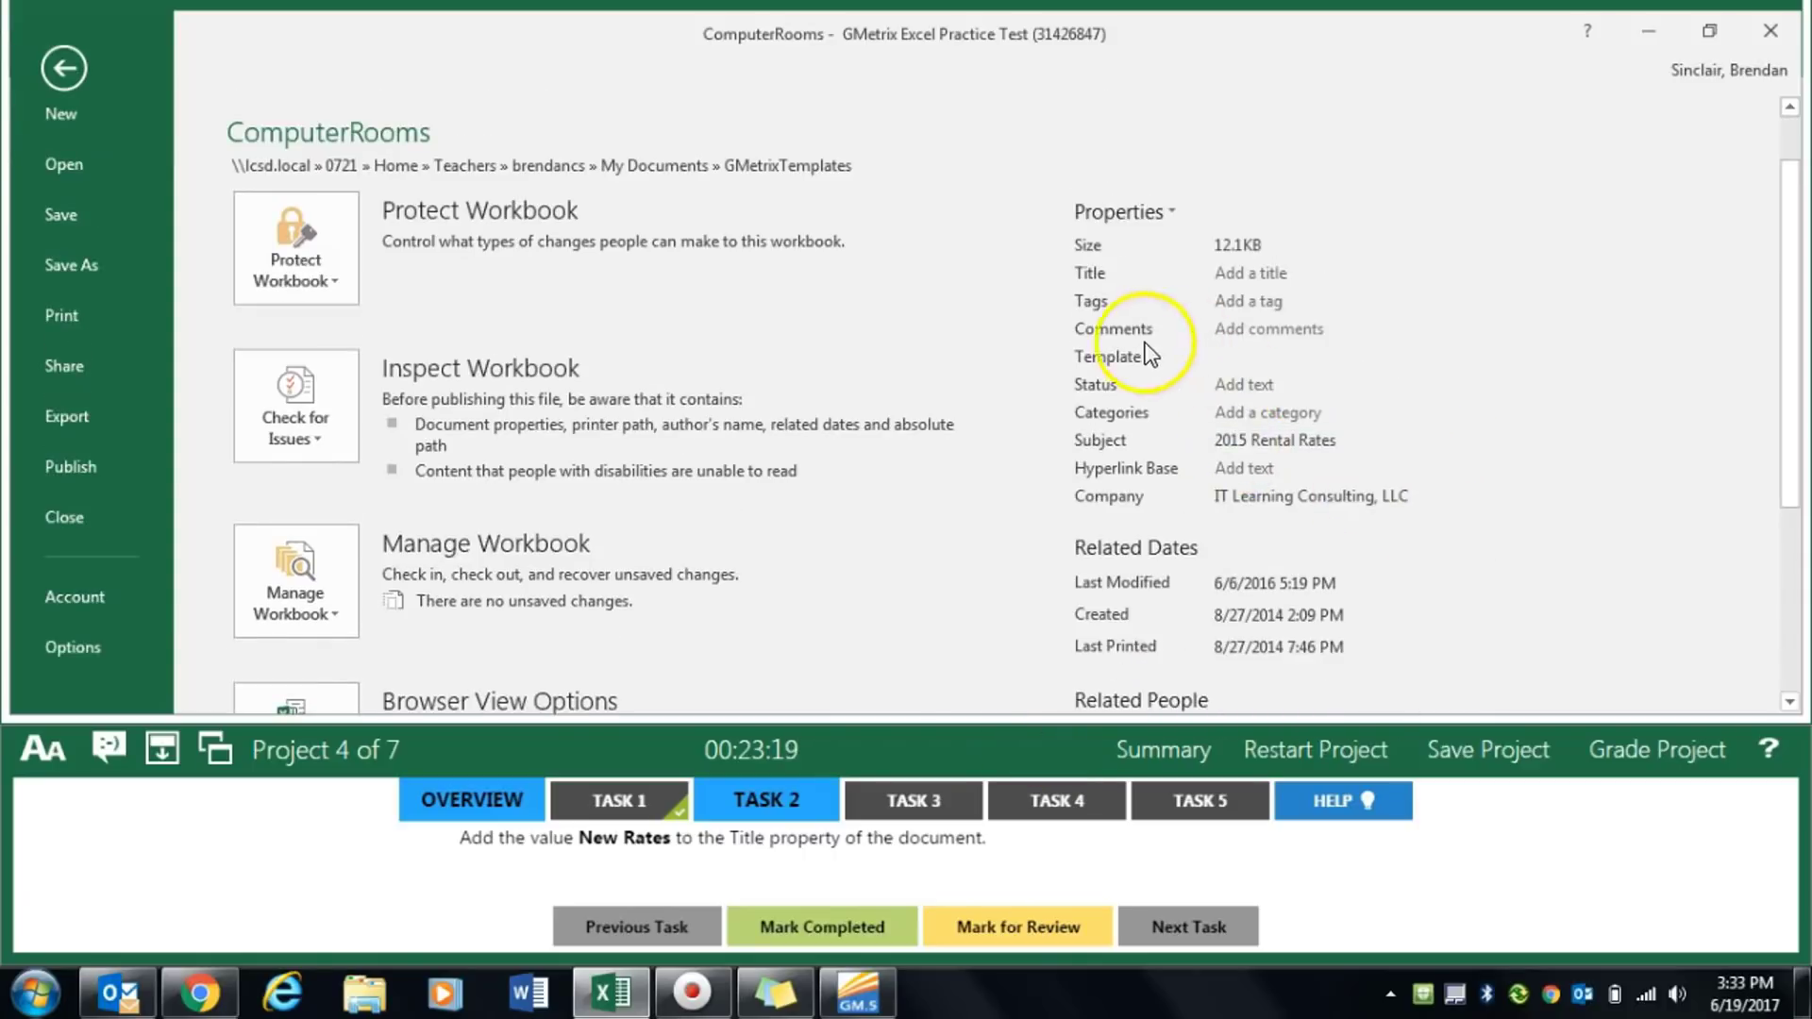
pyautogui.click(1237, 273)
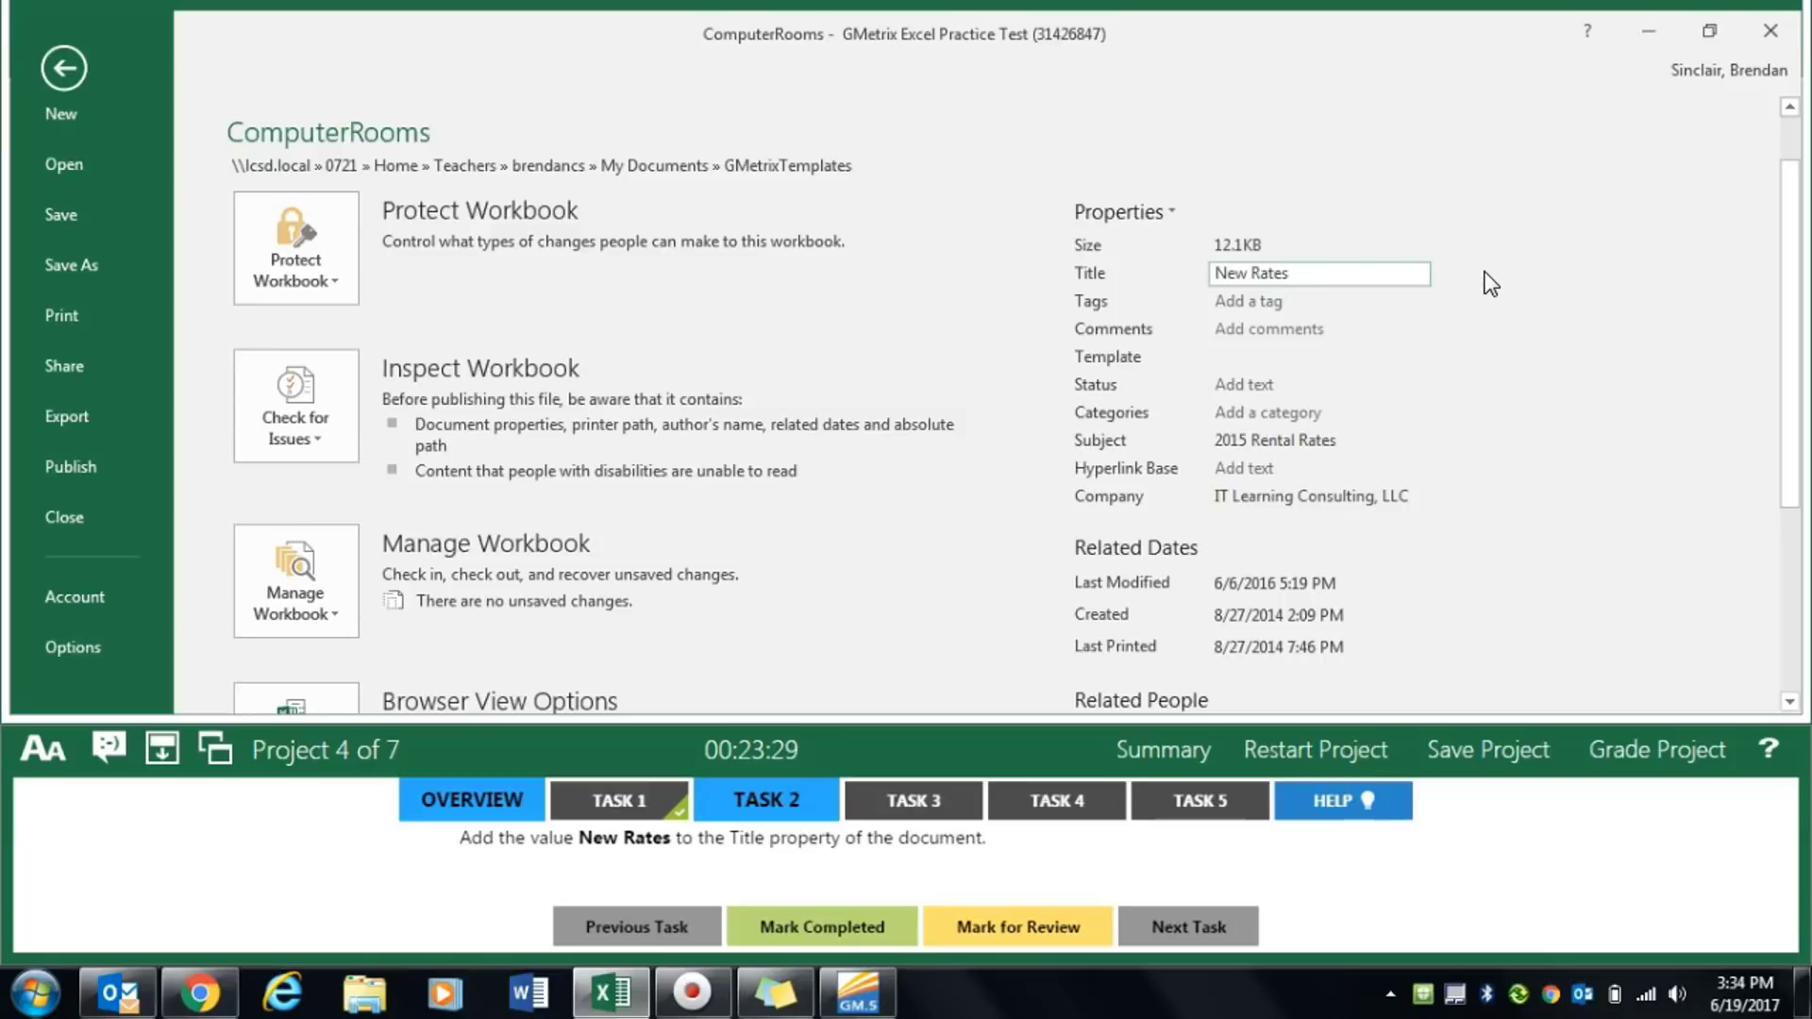
pyautogui.click(1513, 245)
pyautogui.click(1513, 248)
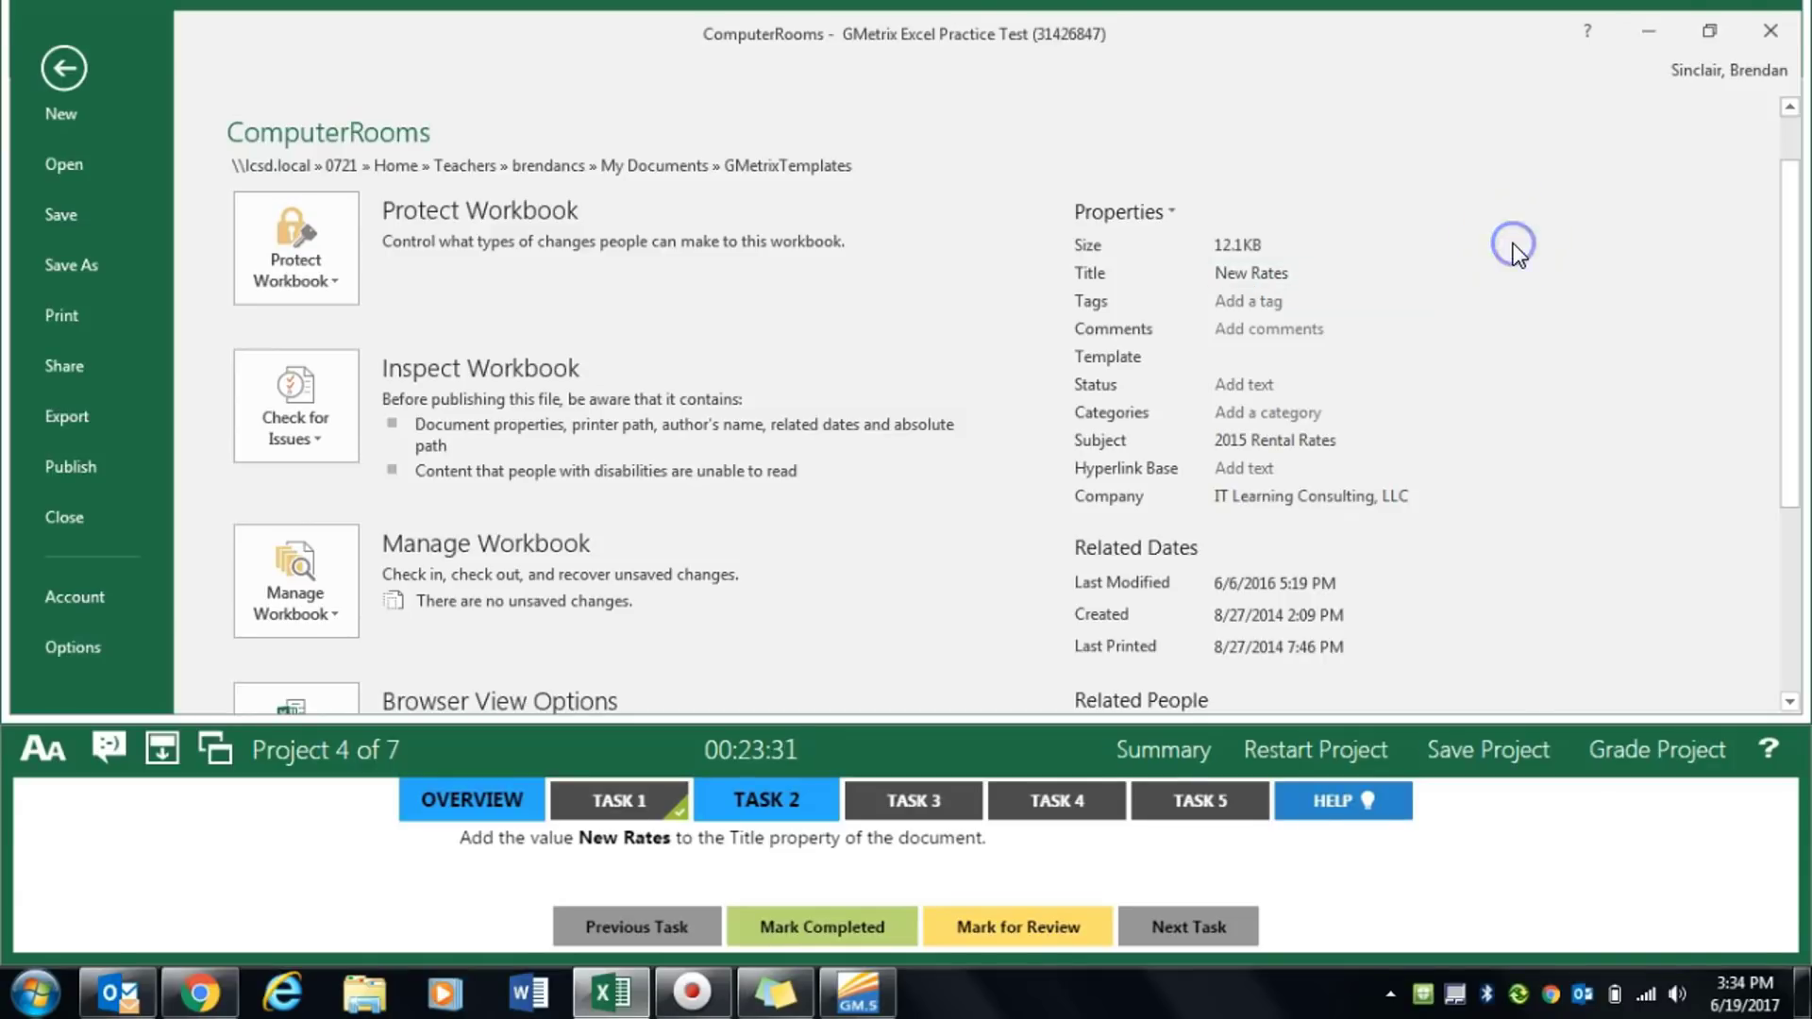
pyautogui.click(24, 13)
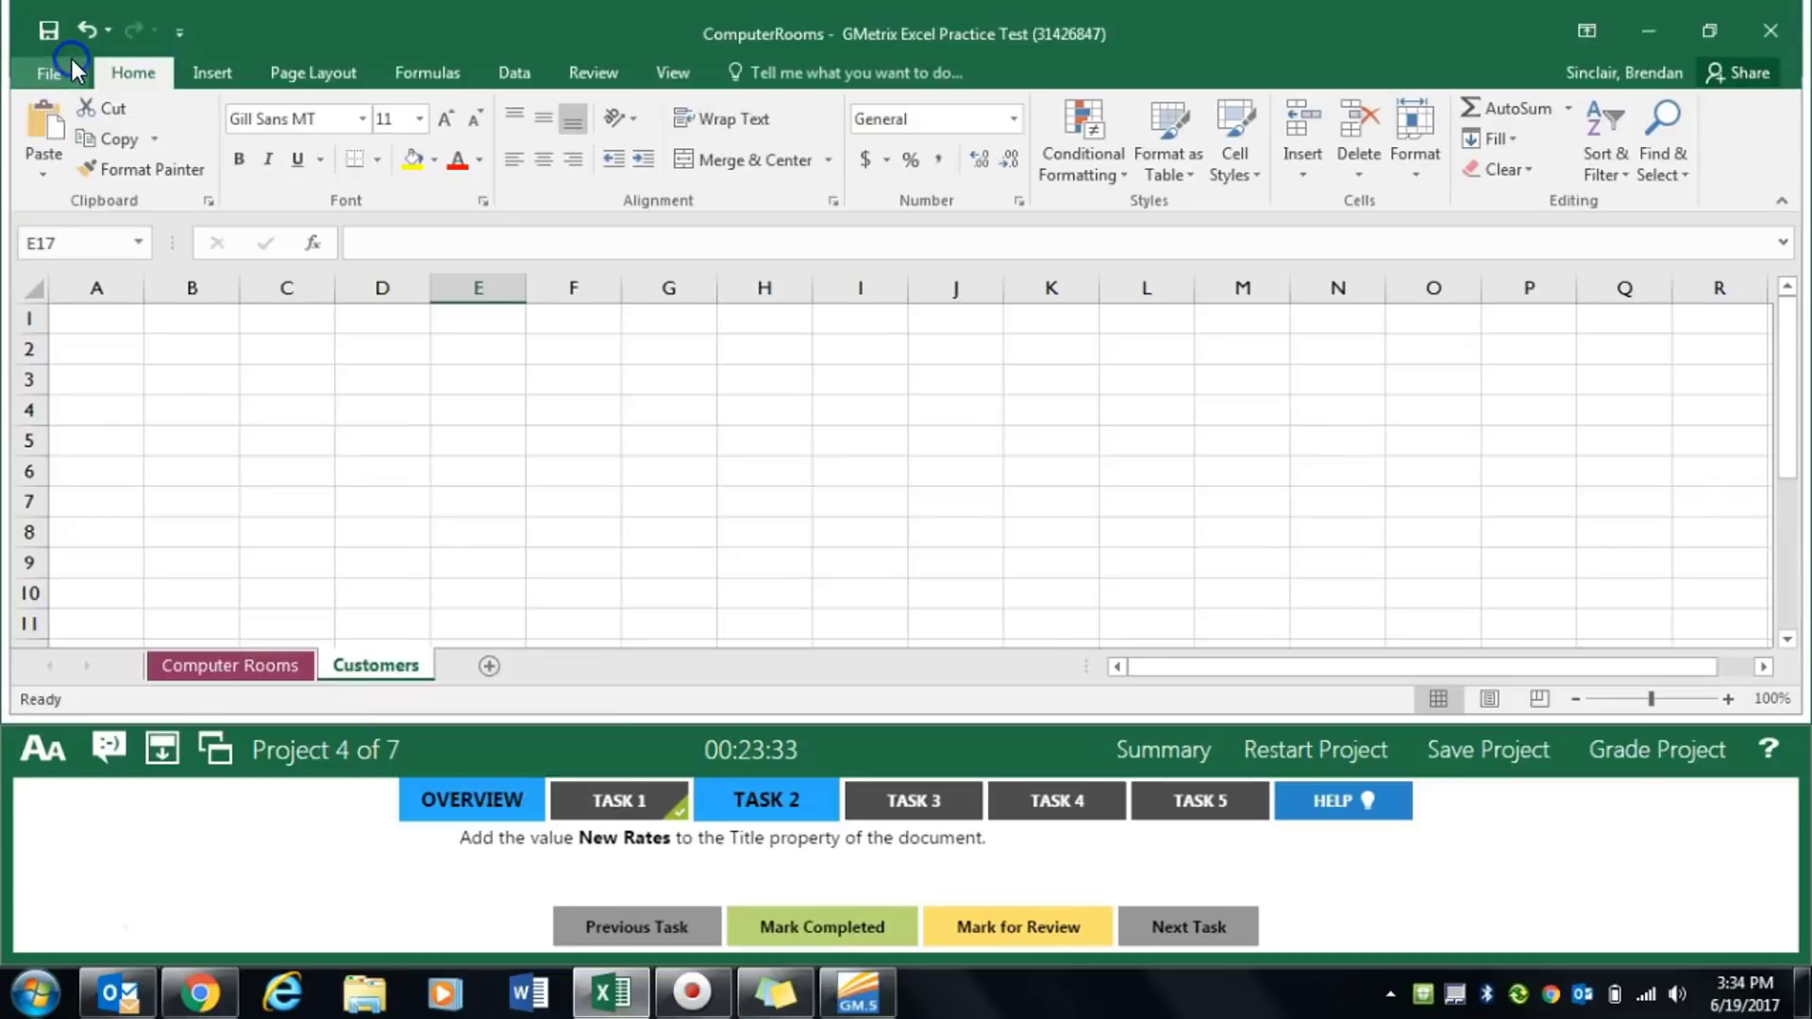
pyautogui.click(824, 925)
# For Task 3, set cells A1:F10 of the Computer Rooms worksheet as the print area, and mark the task completed
pyautogui.click(918, 799)
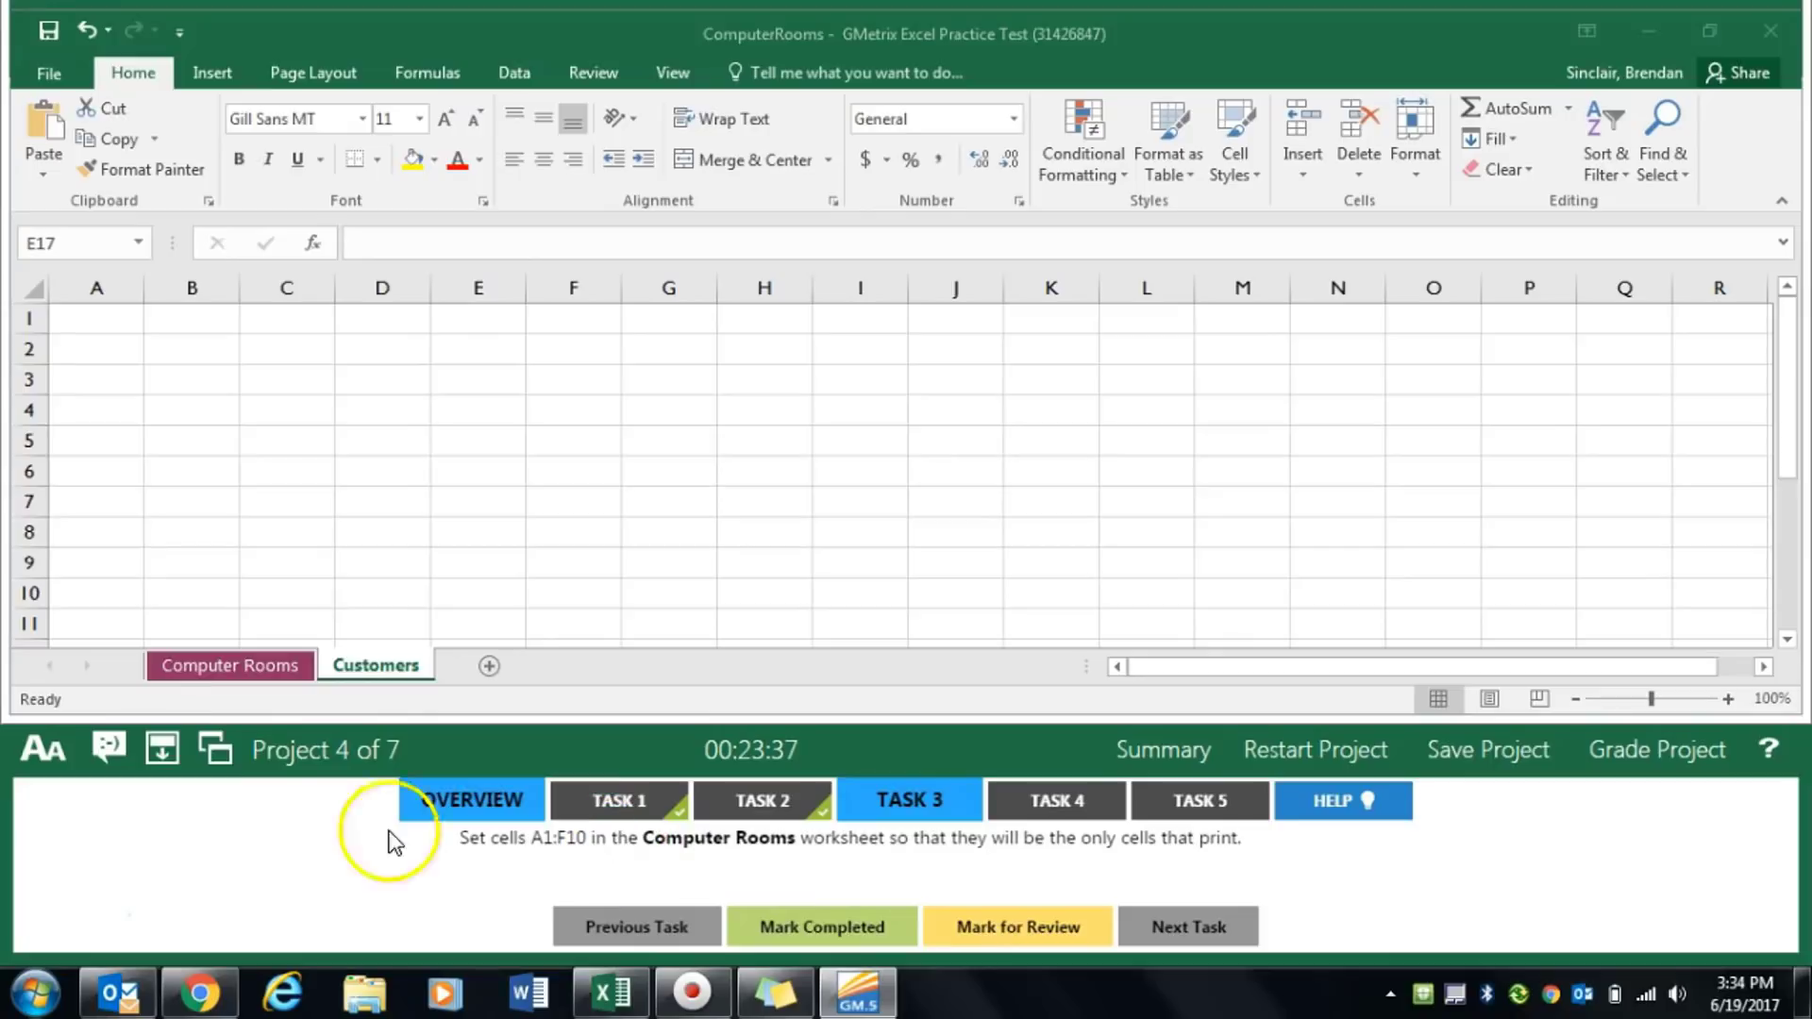
pyautogui.click(224, 671)
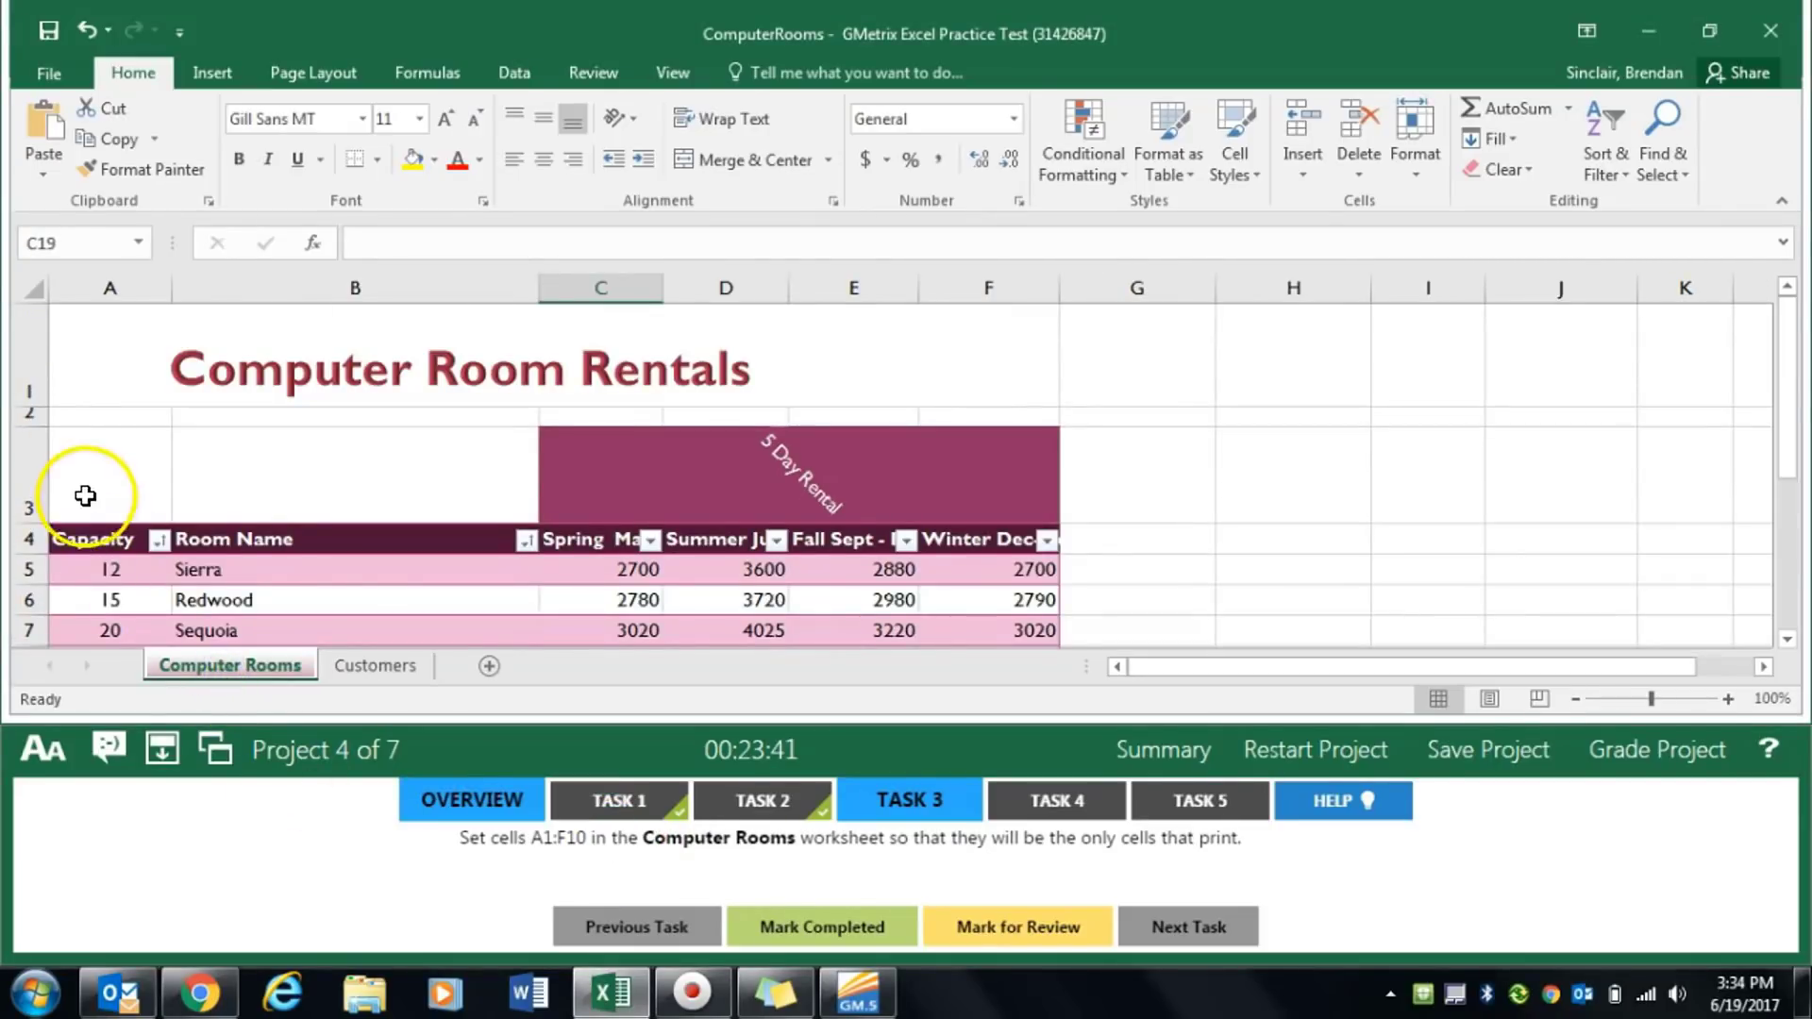
pyautogui.moveTo(89, 352); pyautogui.dragTo(150, 496)
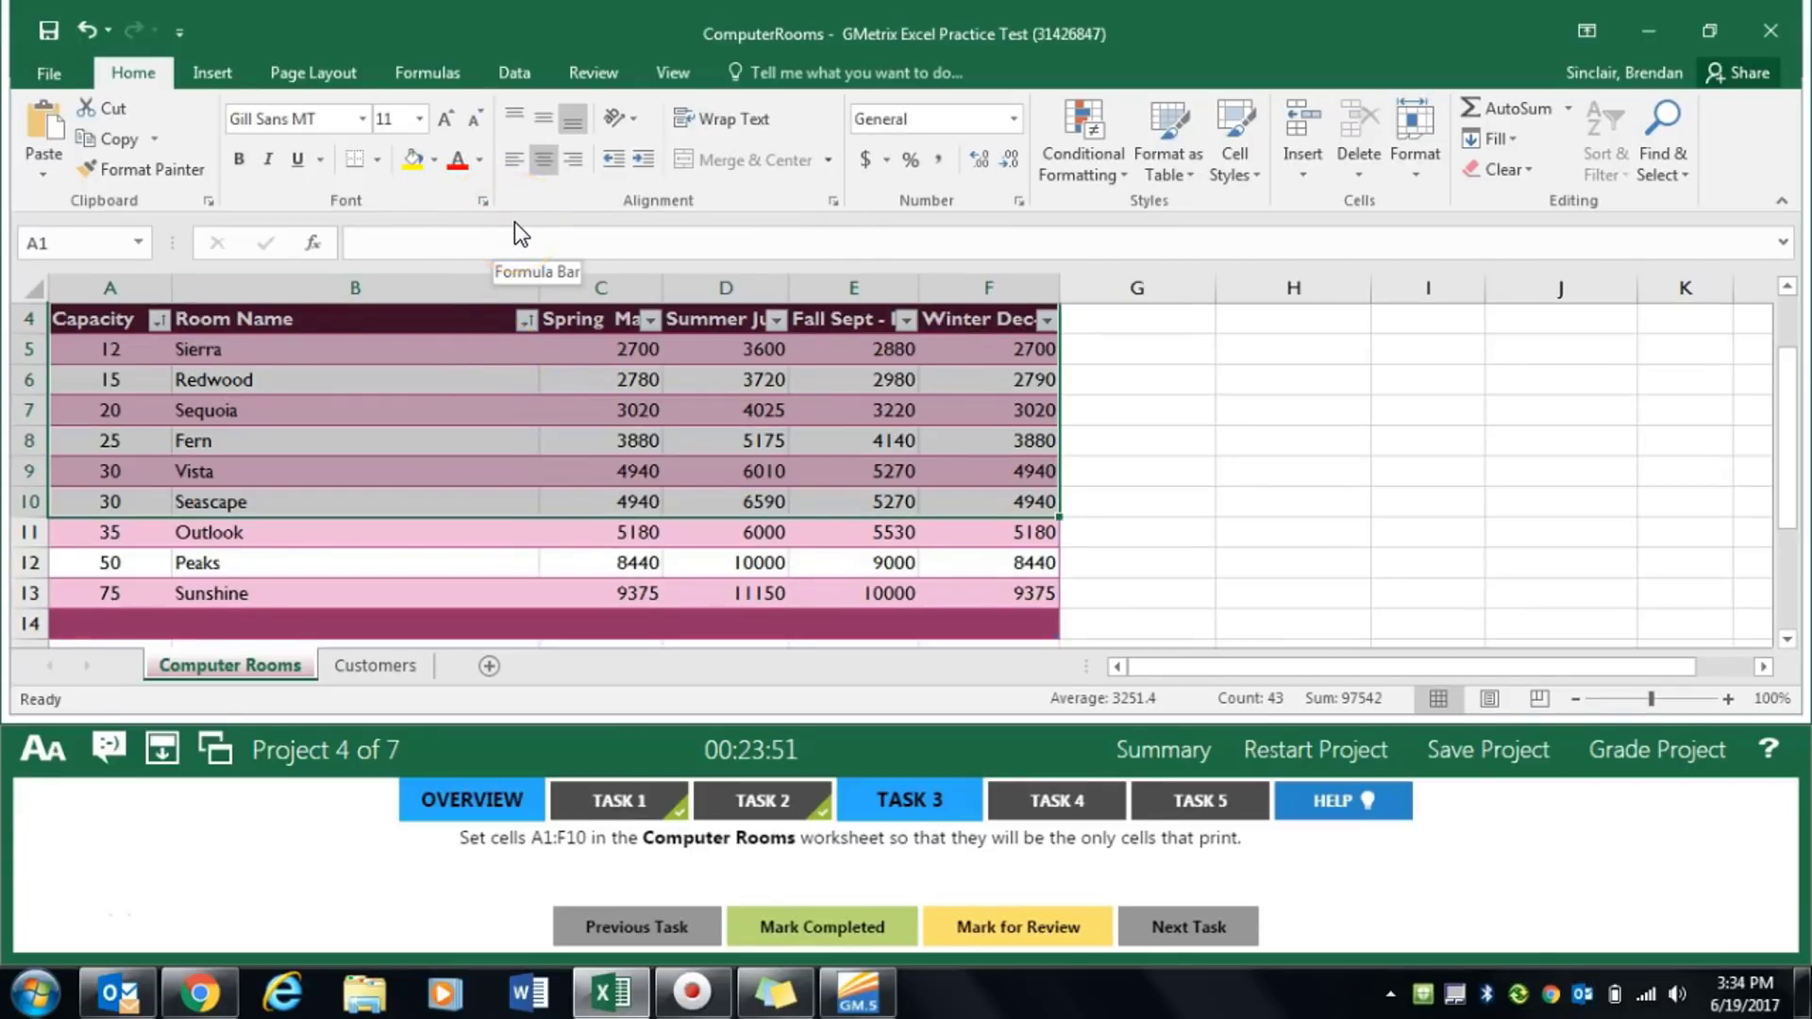
pyautogui.click(315, 77)
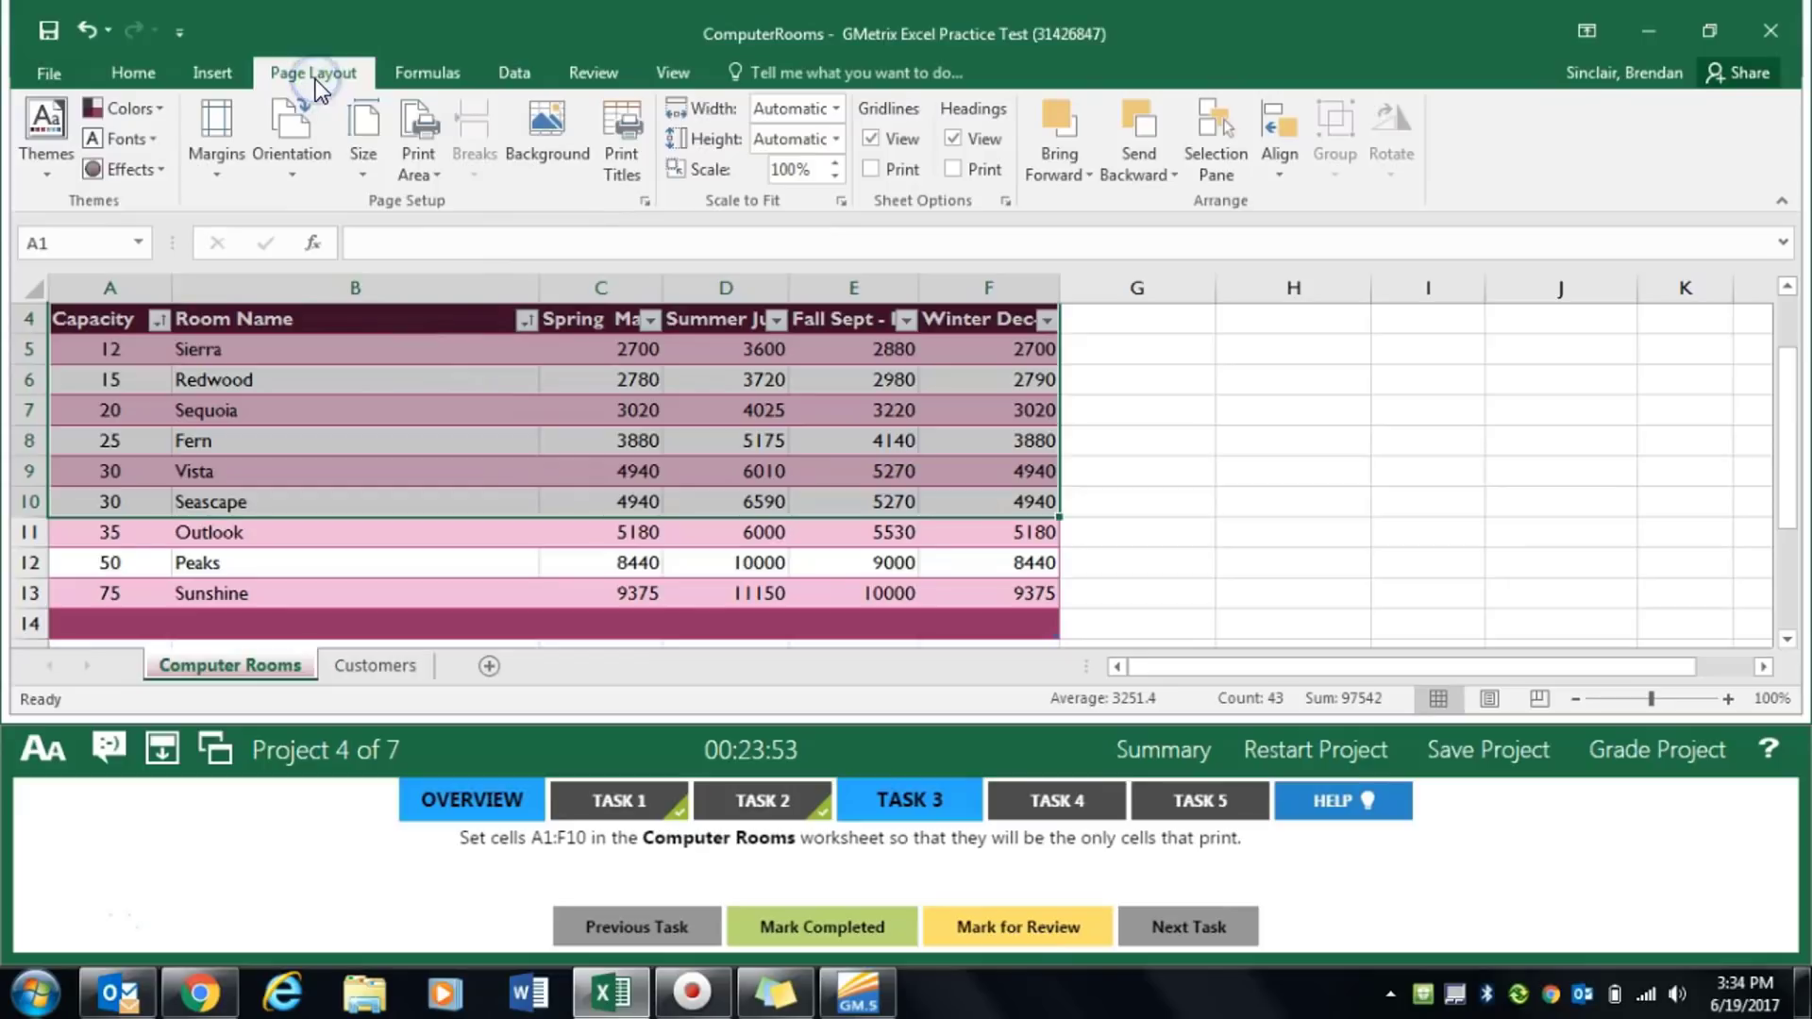
pyautogui.click(432, 177)
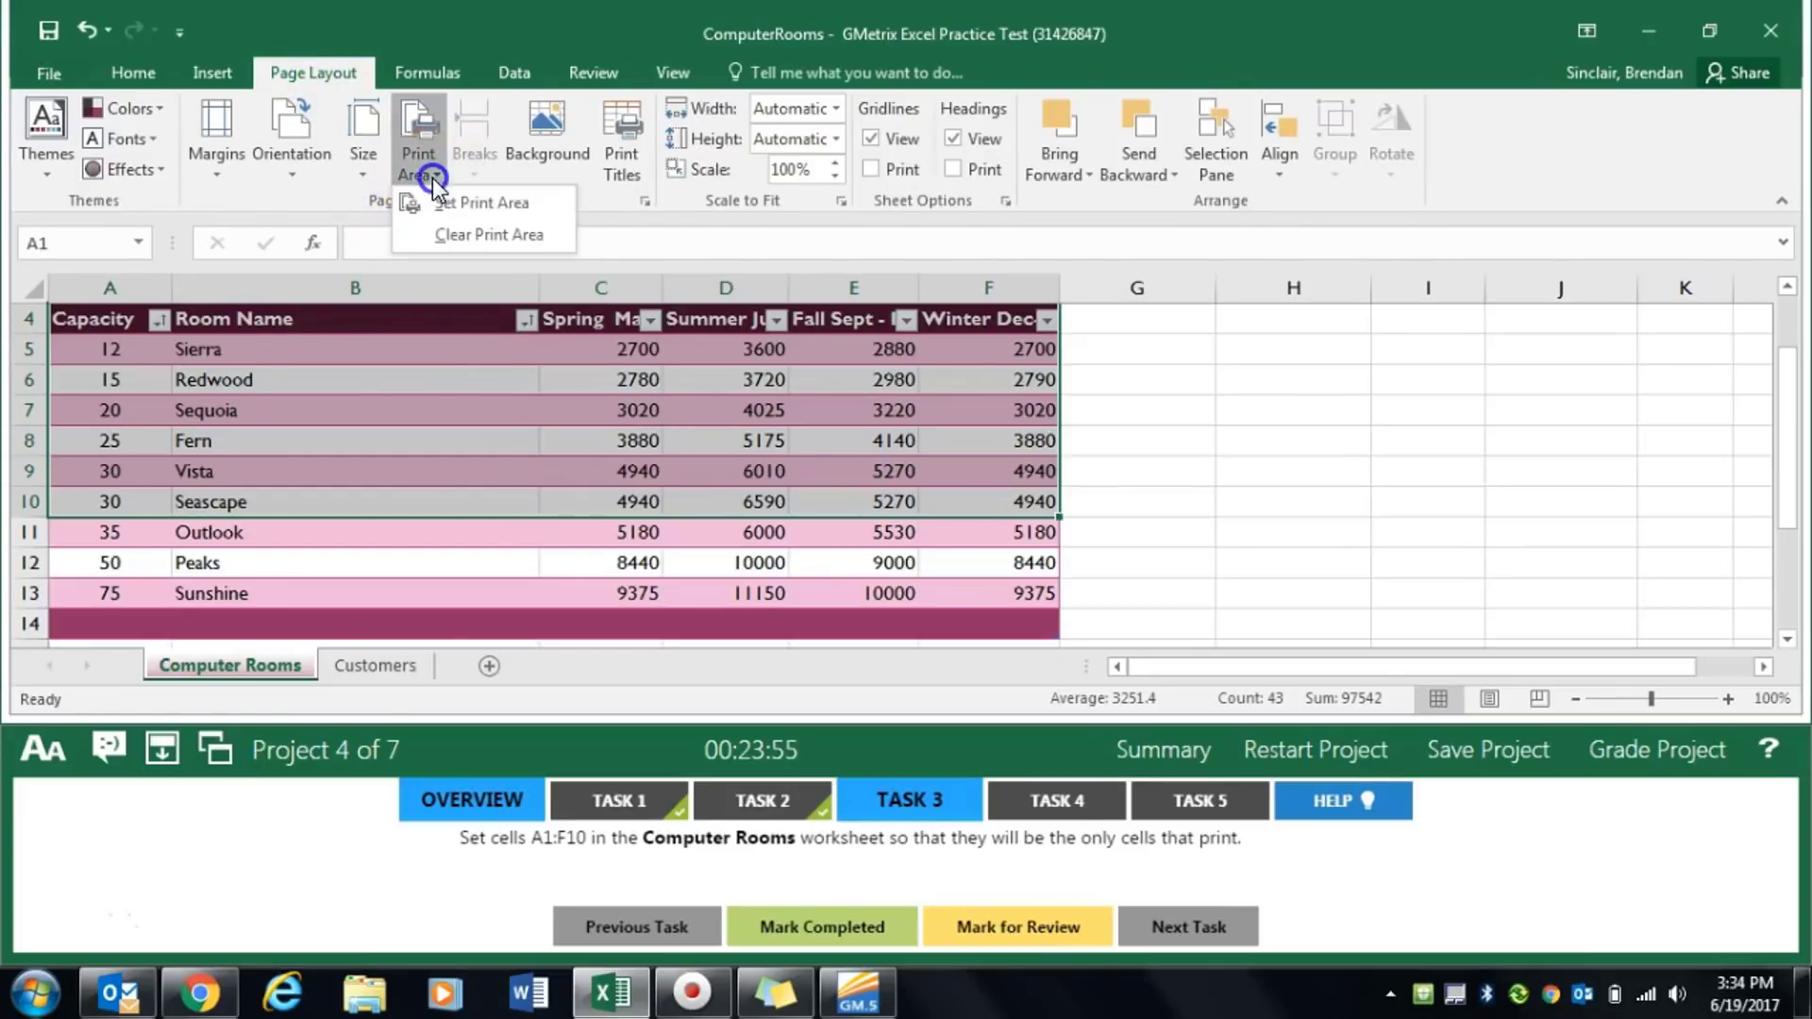
pyautogui.click(514, 202)
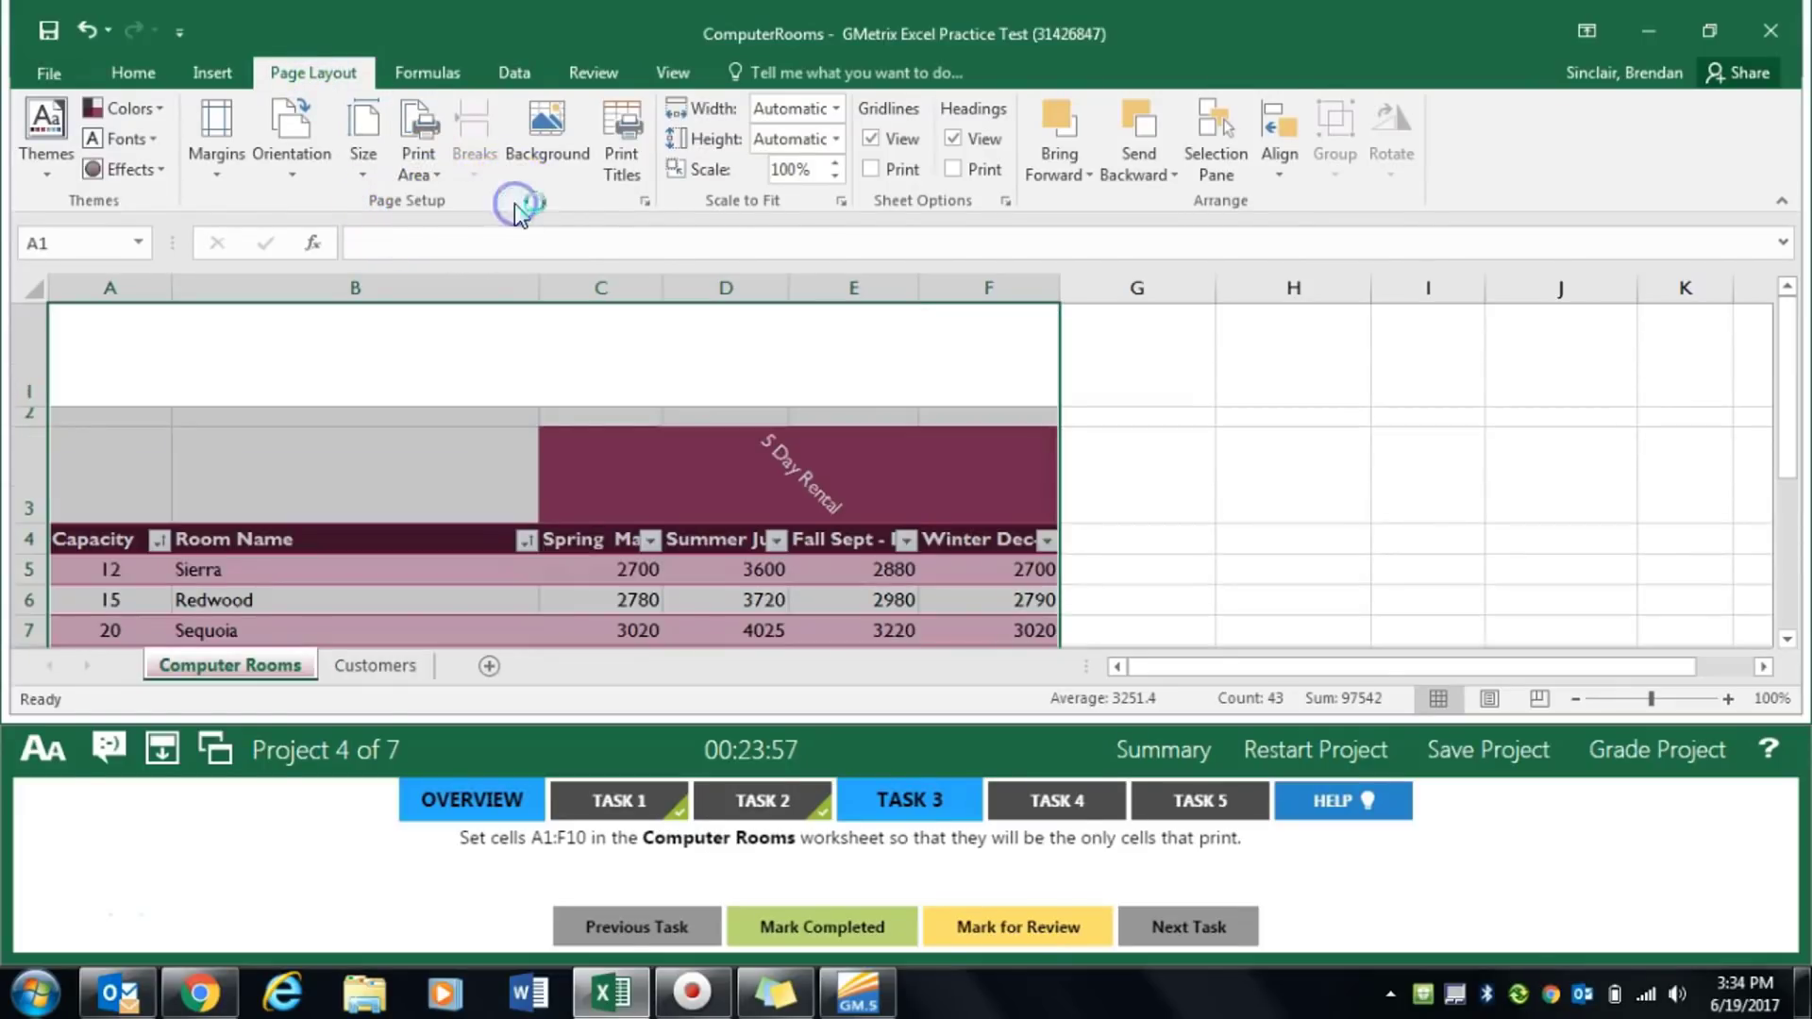
pyautogui.click(846, 934)
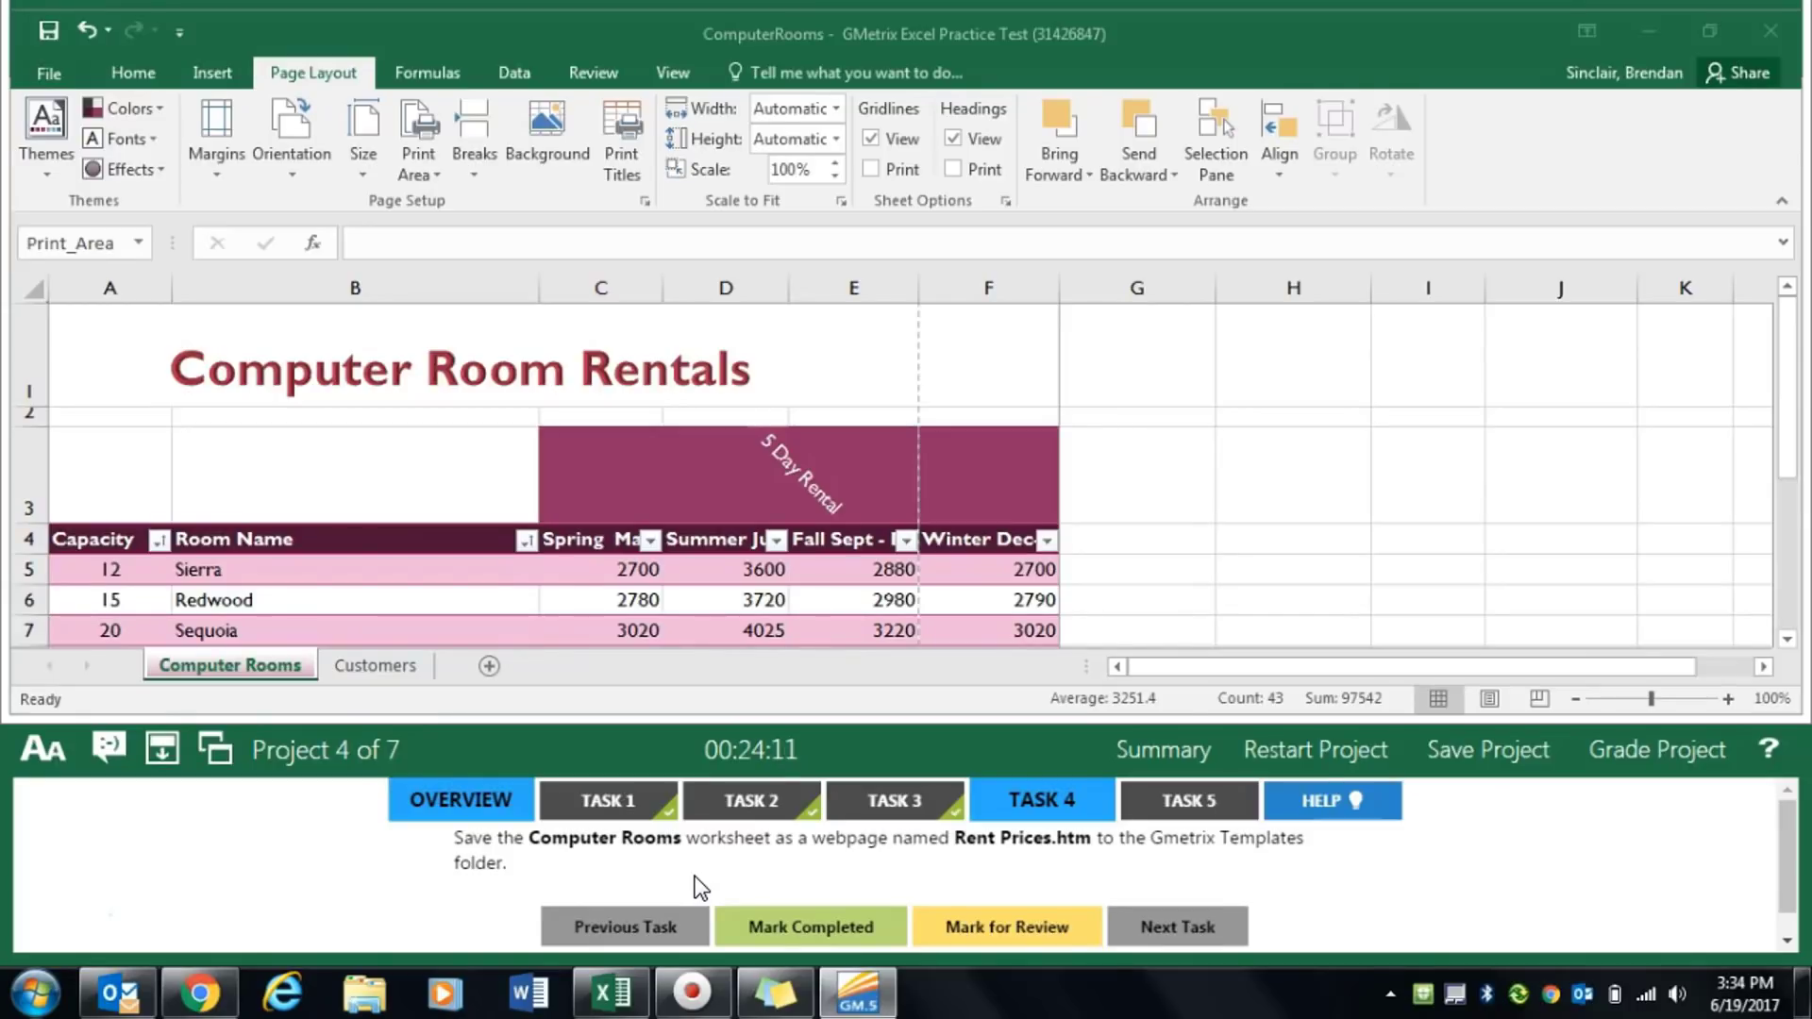
# For Task 4, set up saving a copy in the GMetrixTemplates folder named Rent Prices with the Web Page file type
pyautogui.click(50, 75)
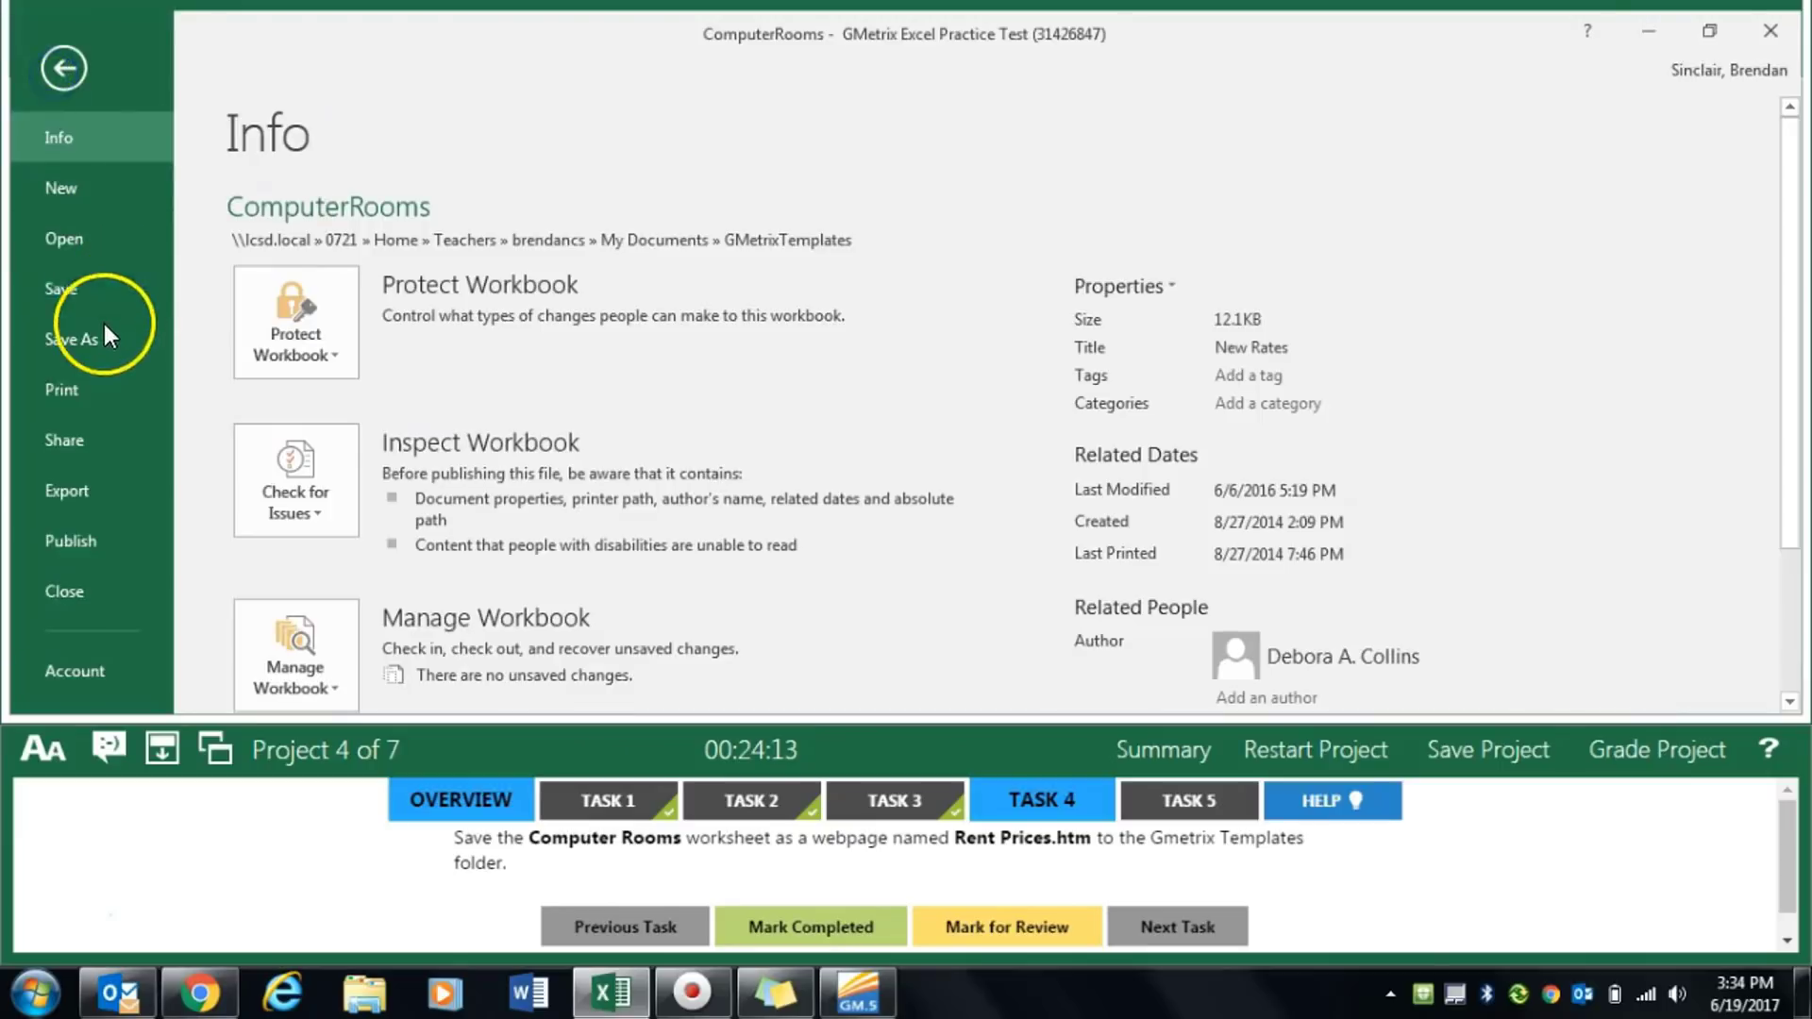
pyautogui.click(94, 347)
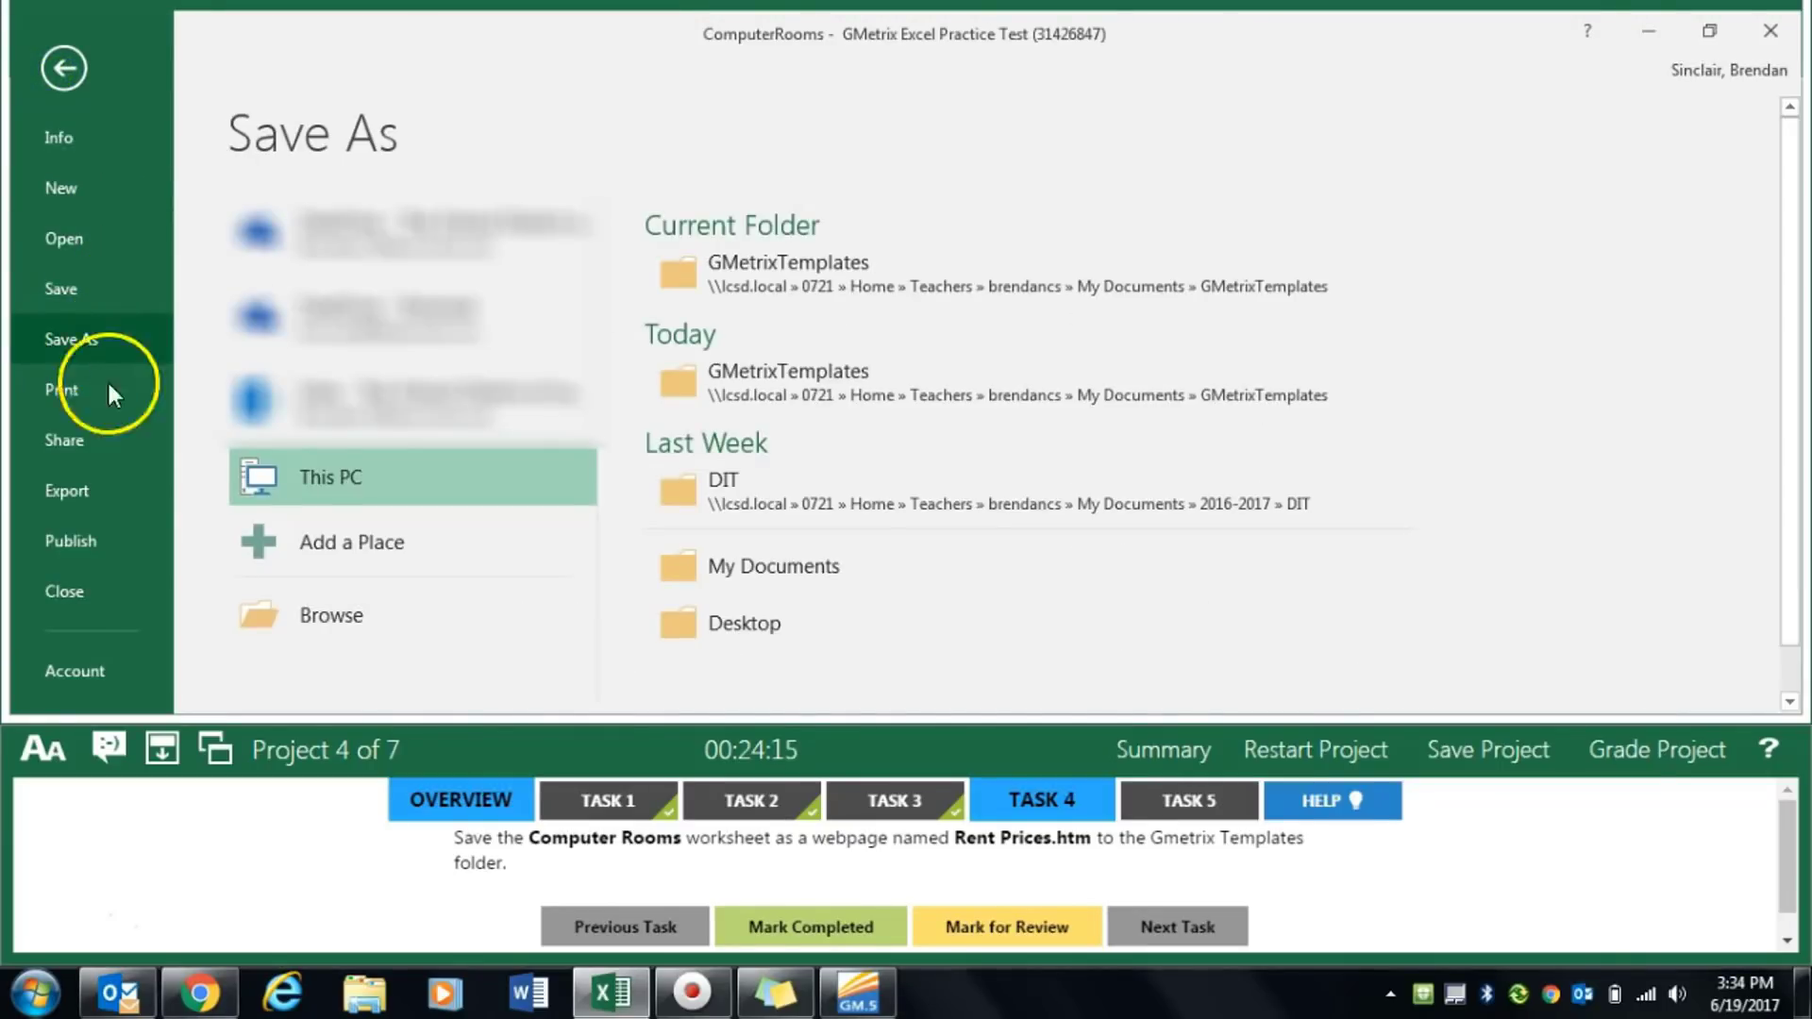
pyautogui.click(819, 285)
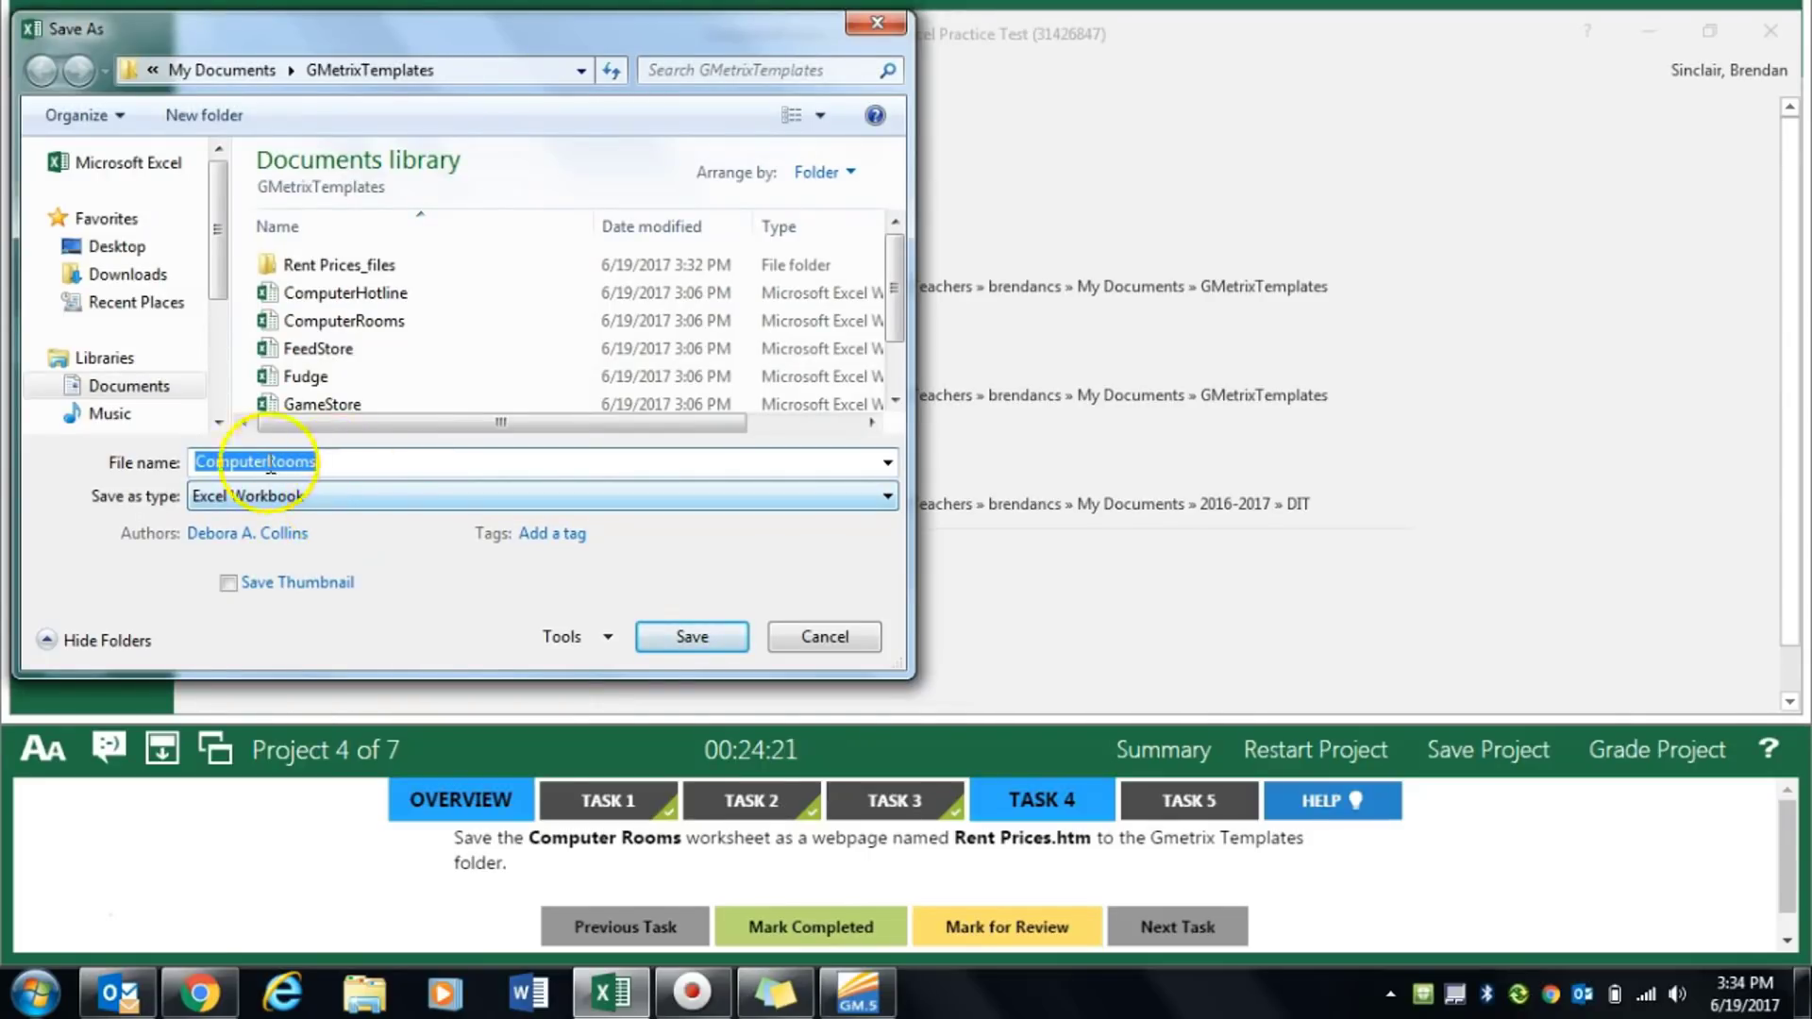
pyautogui.write('Rent Rp')
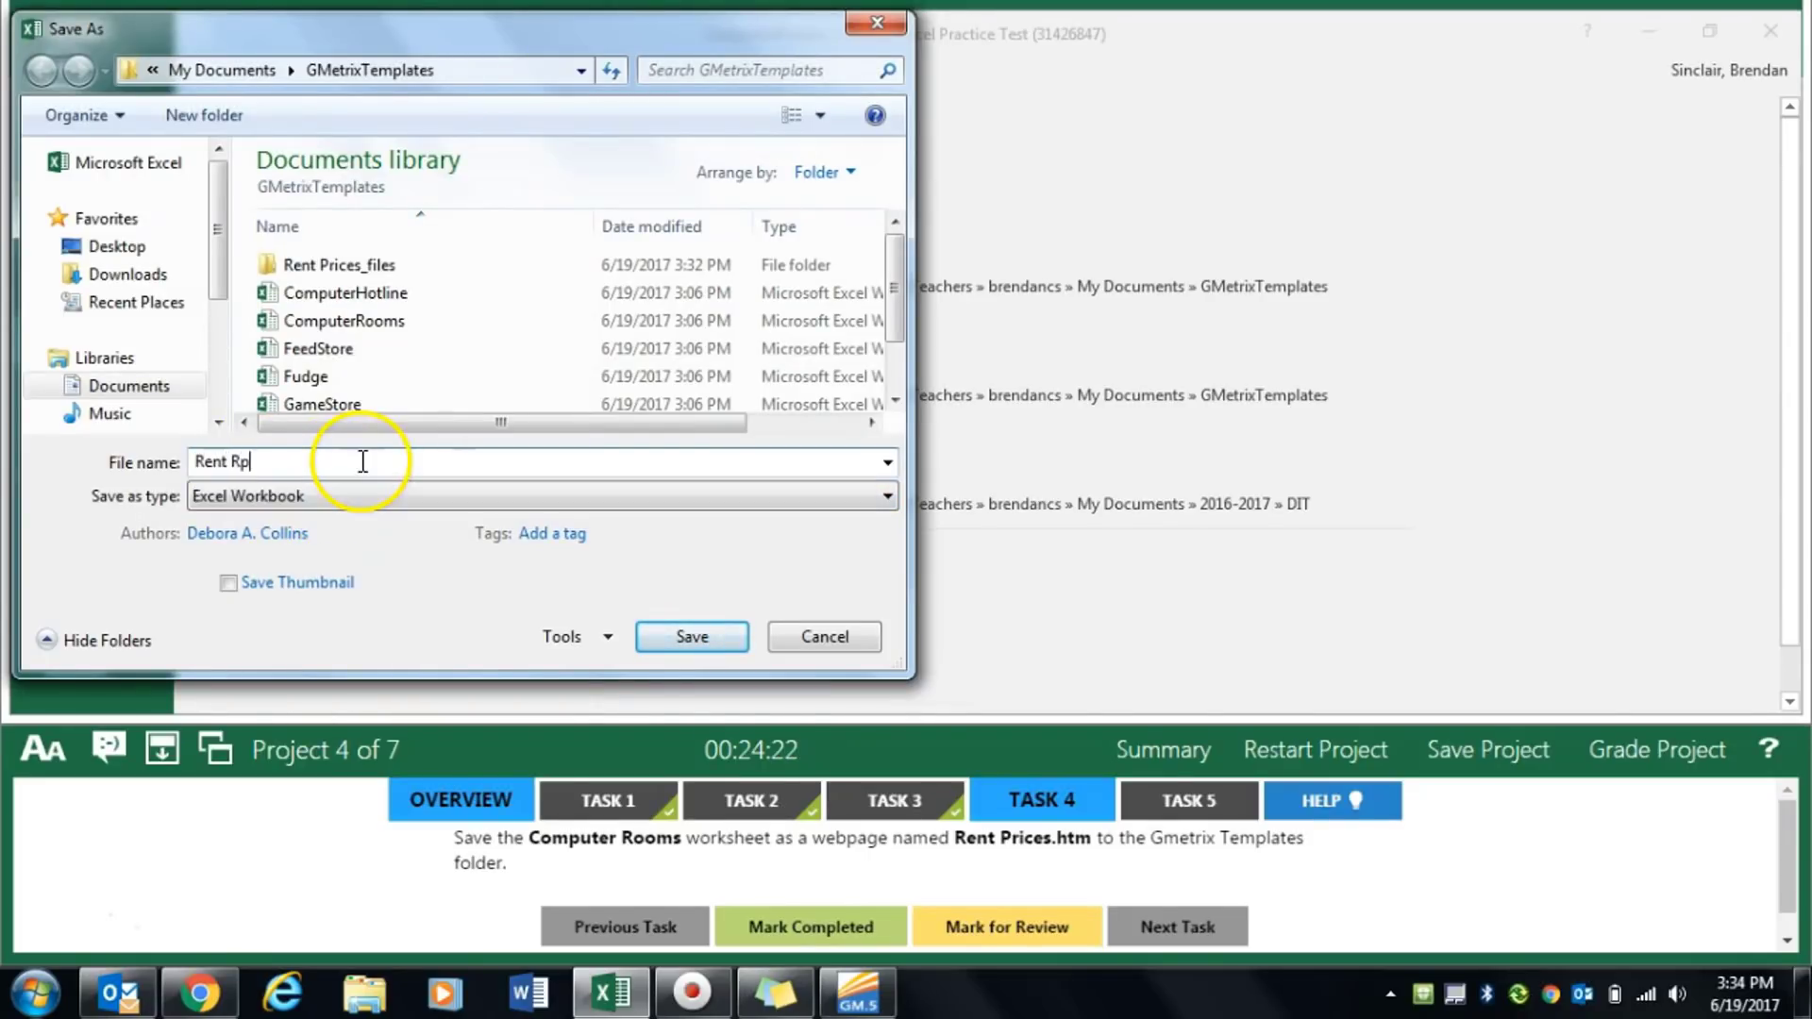
pyautogui.write('ice')
pyautogui.press('BackSpace')
pyautogui.press('BackSpace')
pyautogui.press('BackSpace')
pyautogui.press('BackSpace')
pyautogui.press('BackSpace')
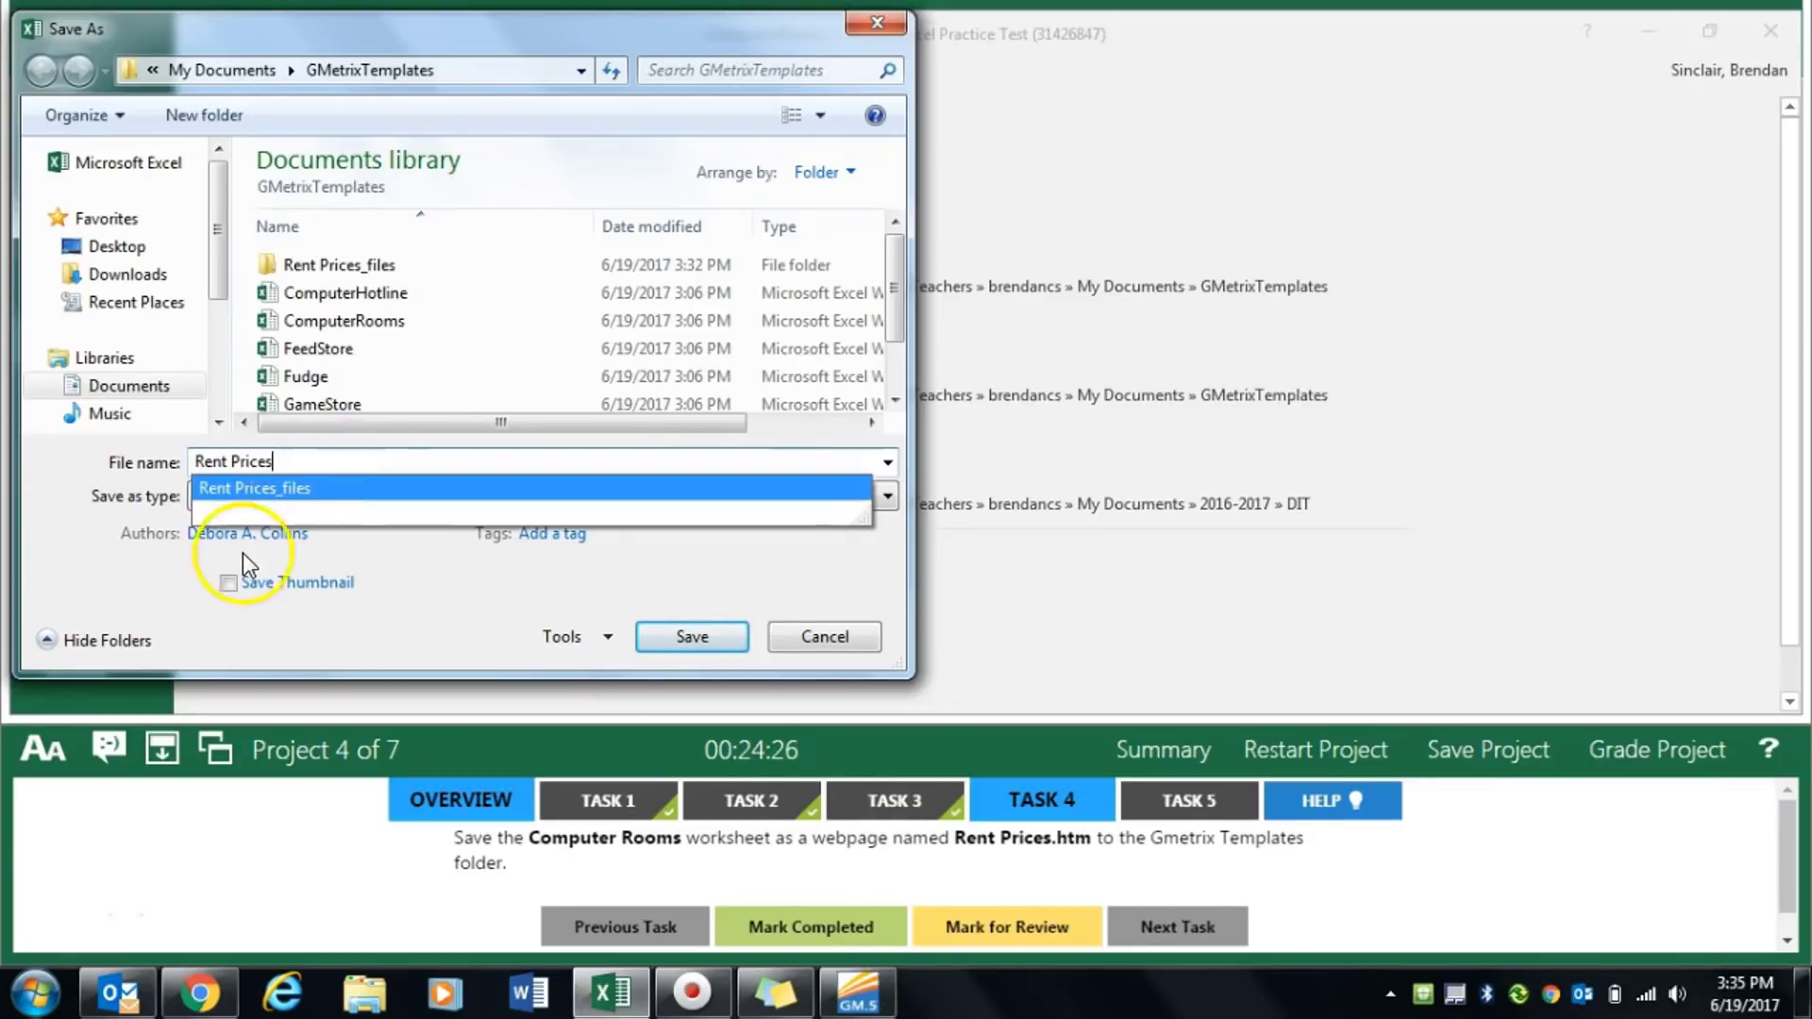
pyautogui.click(123, 563)
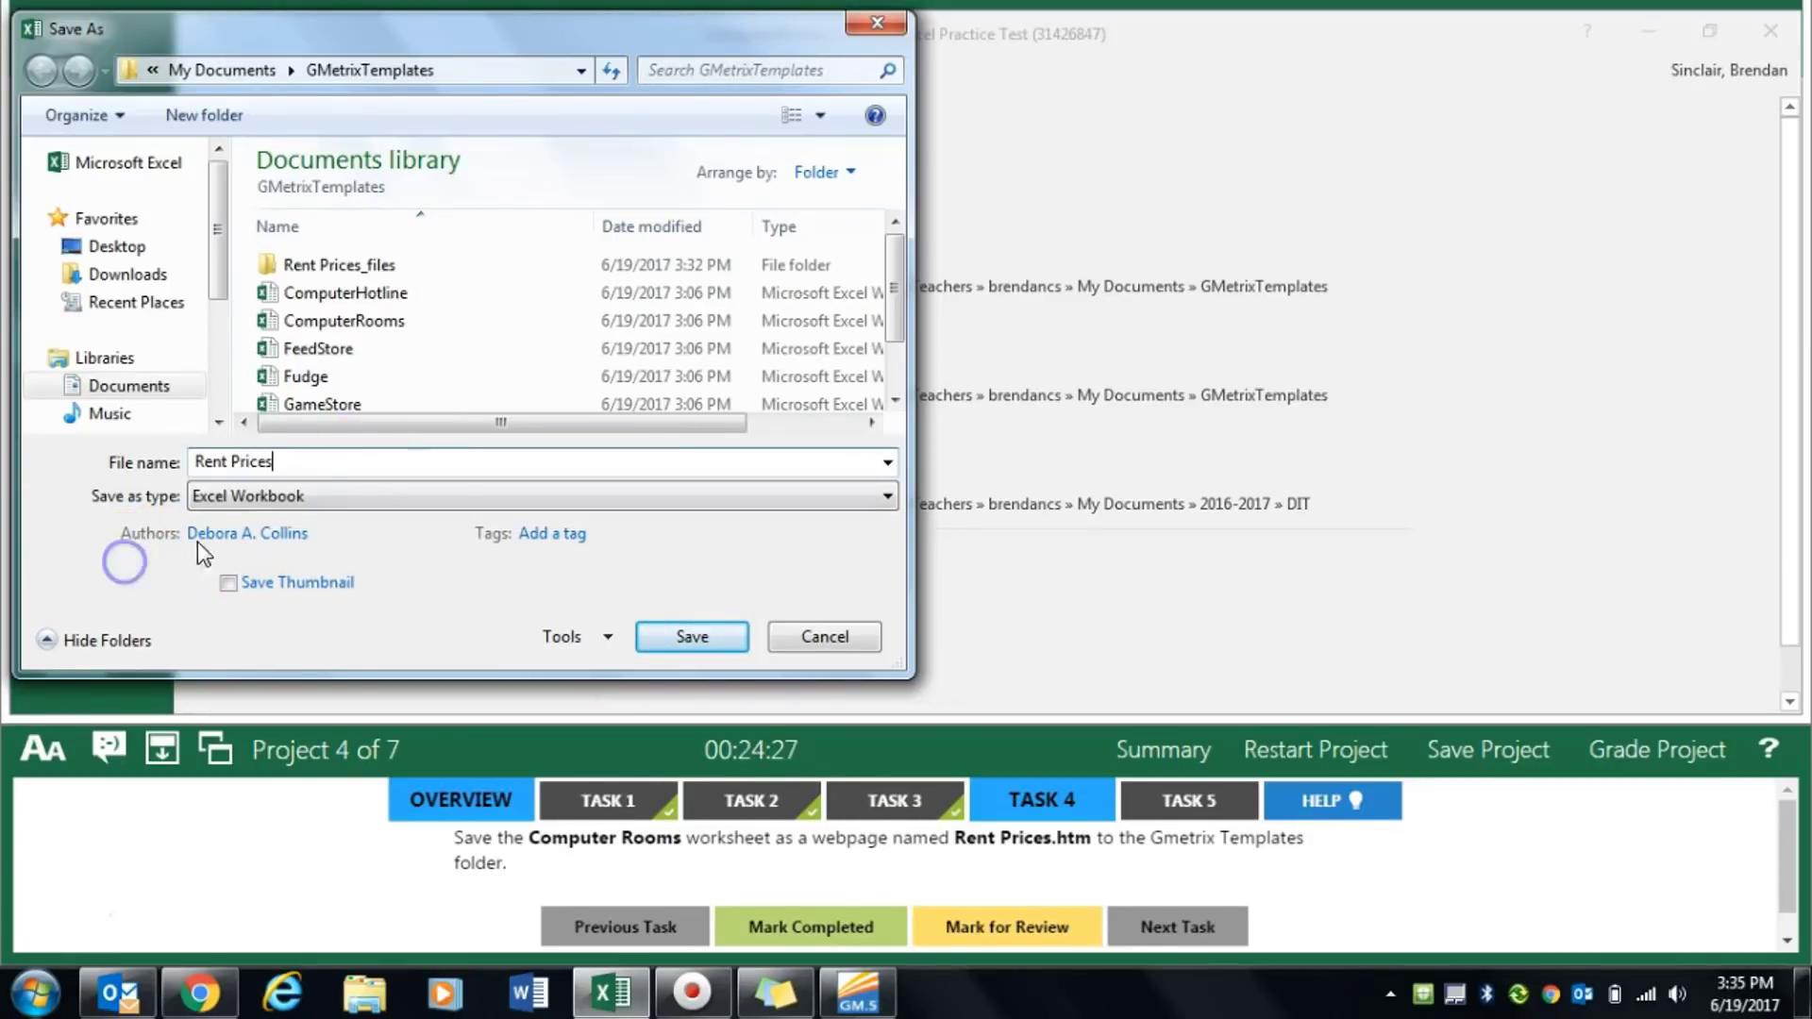
pyautogui.click(251, 494)
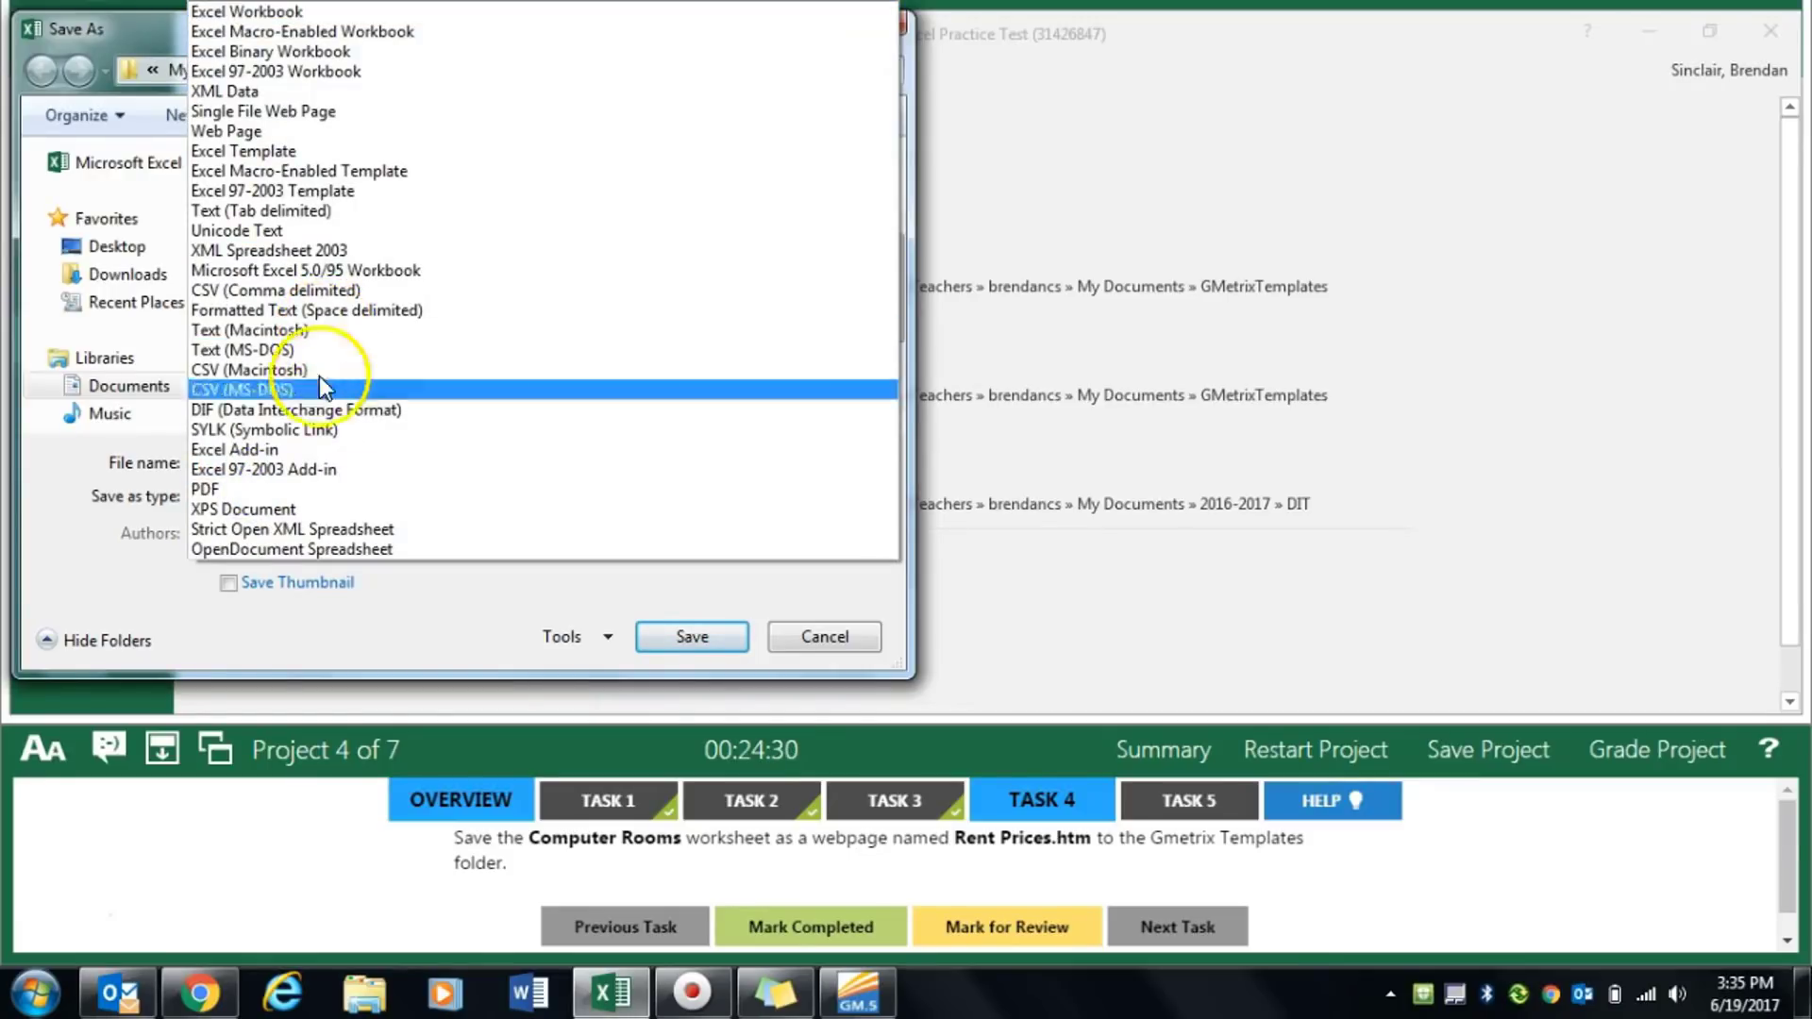
pyautogui.click(383, 130)
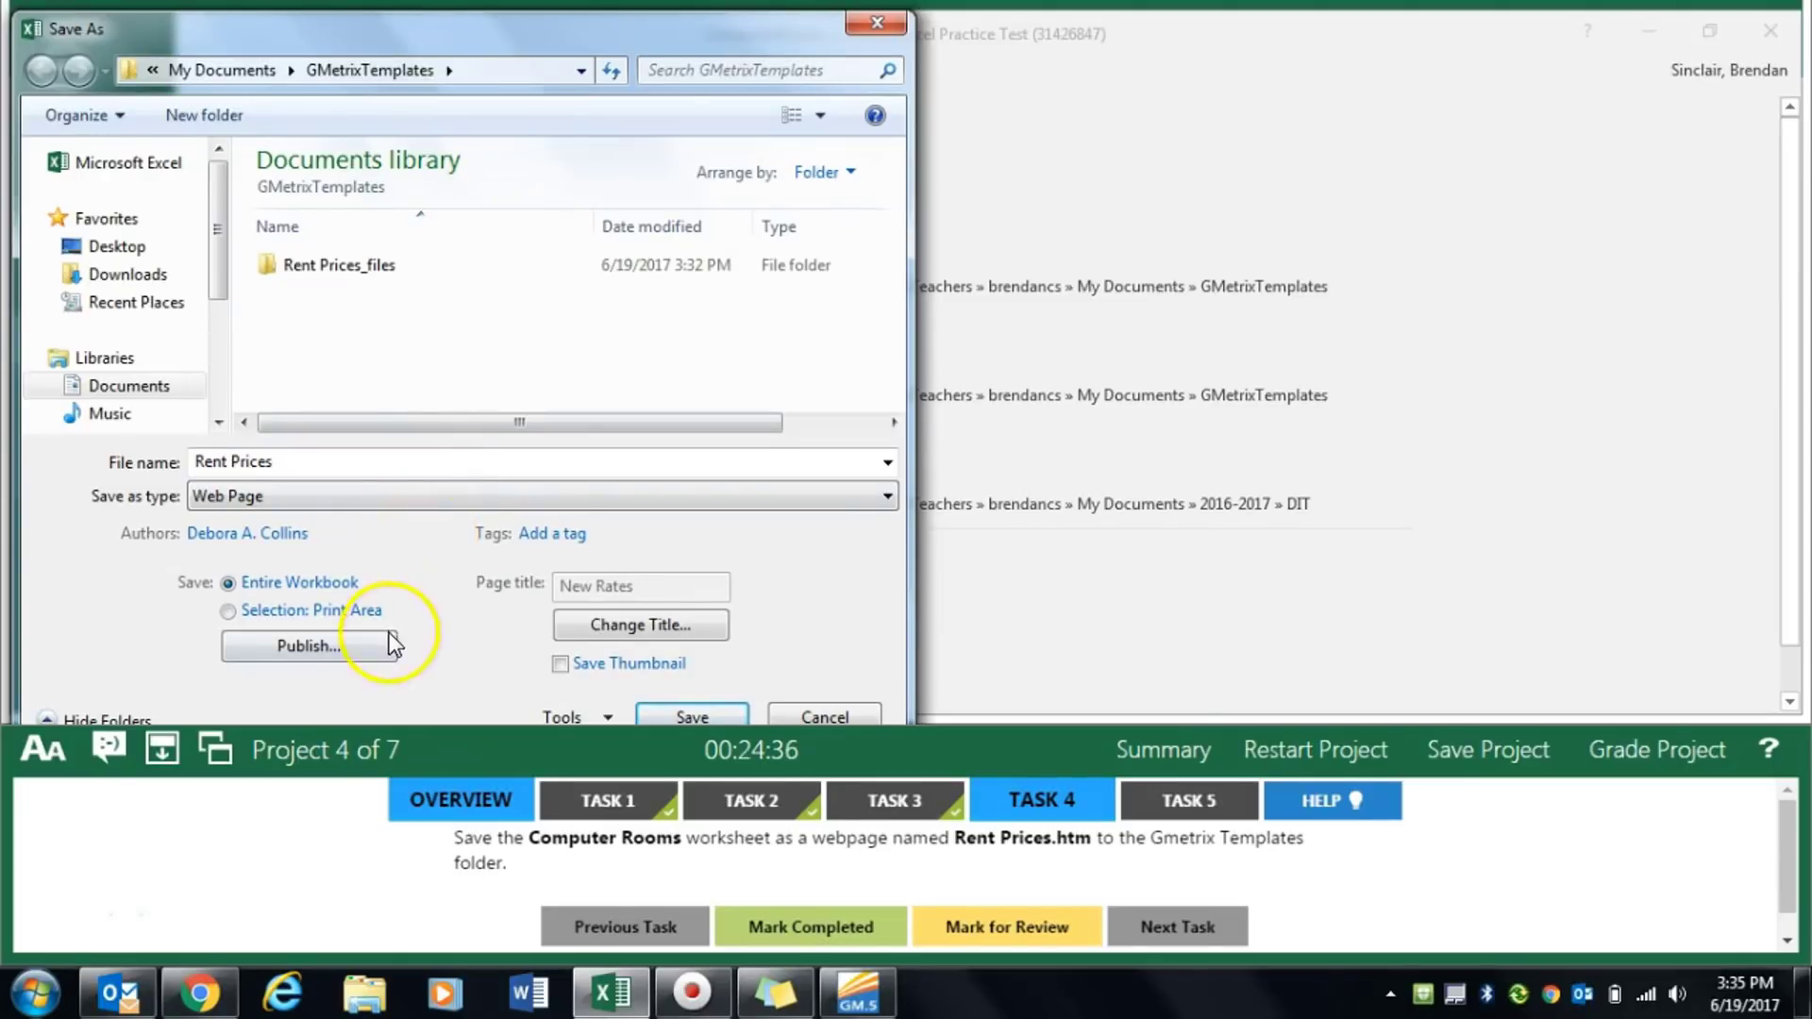
# Publish all contents of the Computer Rooms sheet as the web page, return to the worksheet, and mark Task 4 completed
pyautogui.click(340, 651)
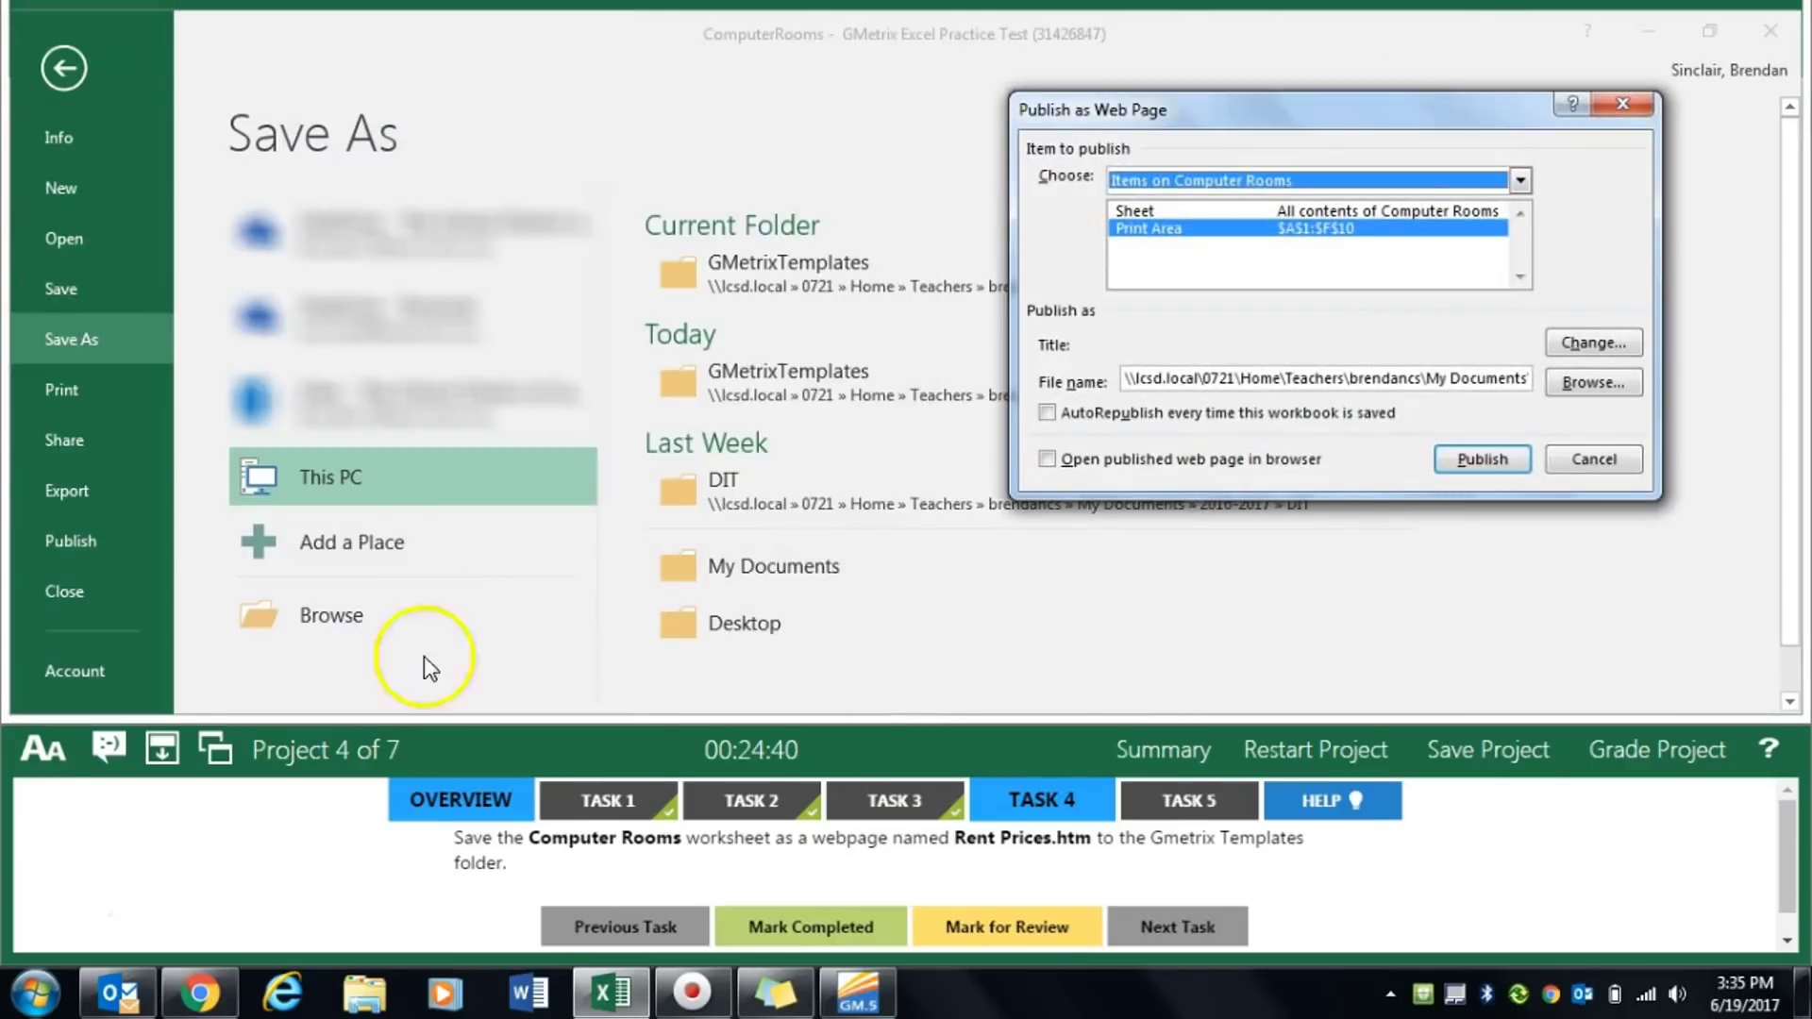
pyautogui.click(1310, 208)
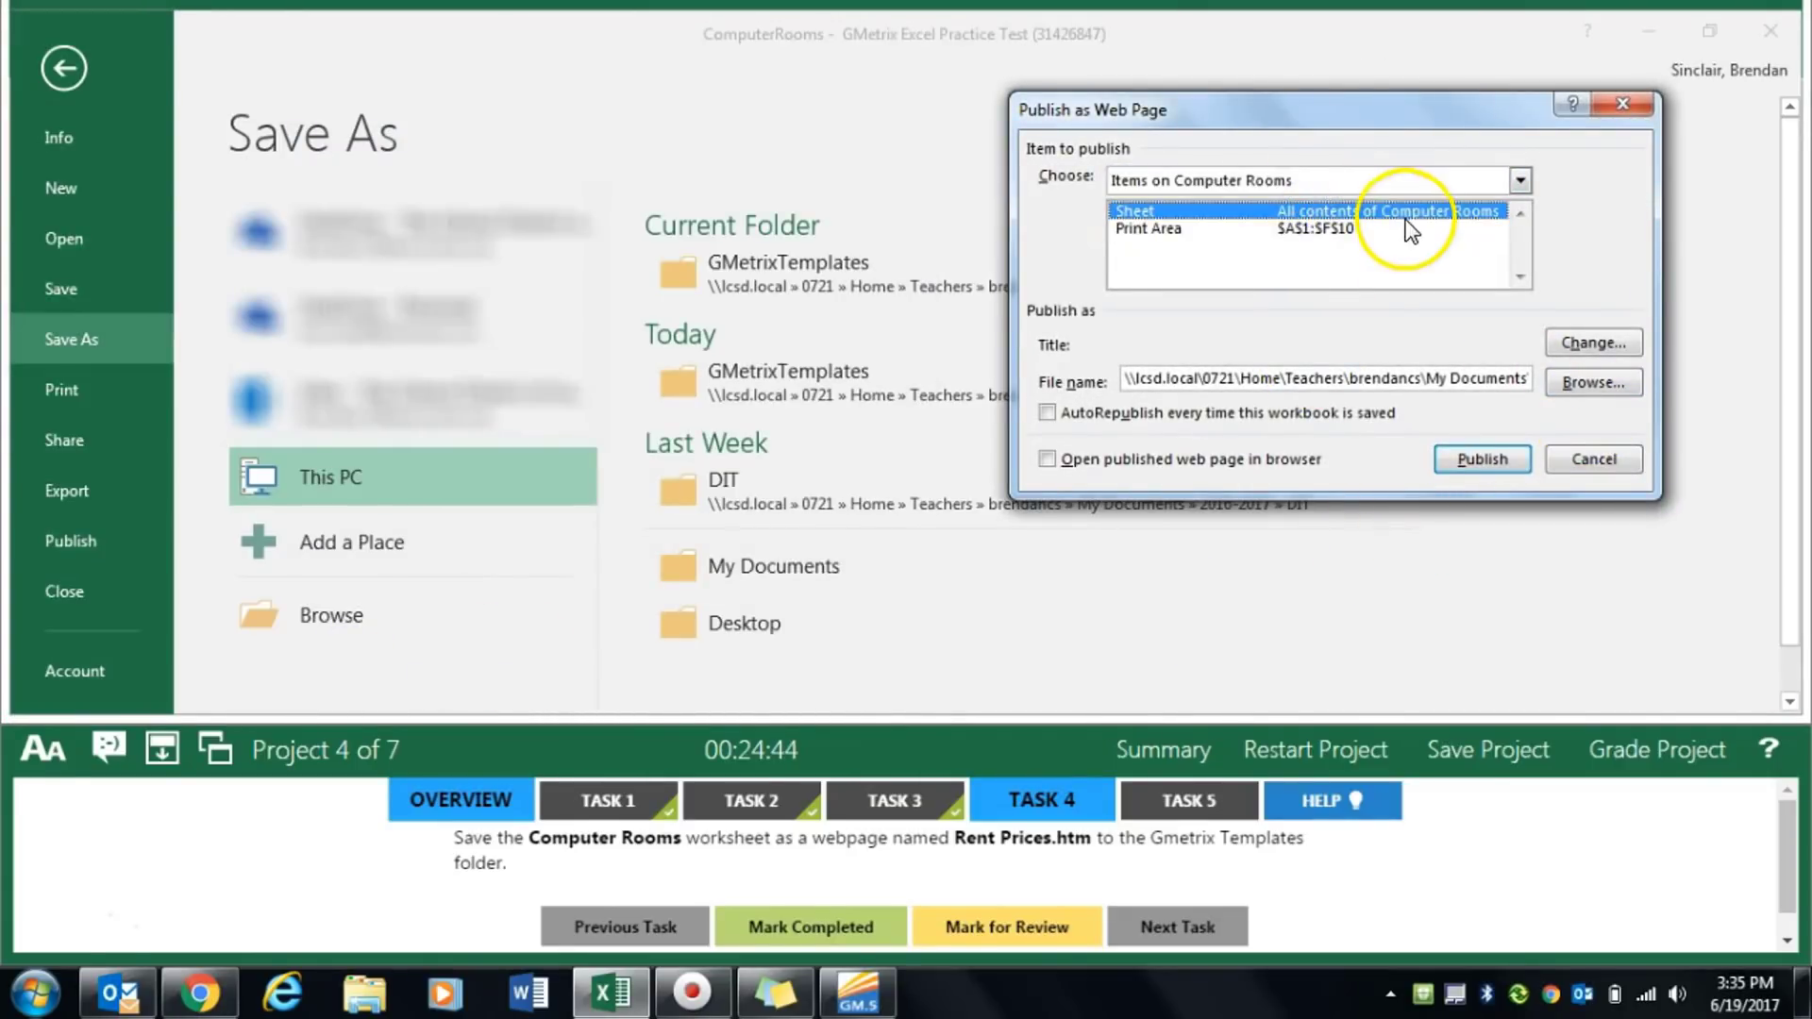
pyautogui.click(1469, 462)
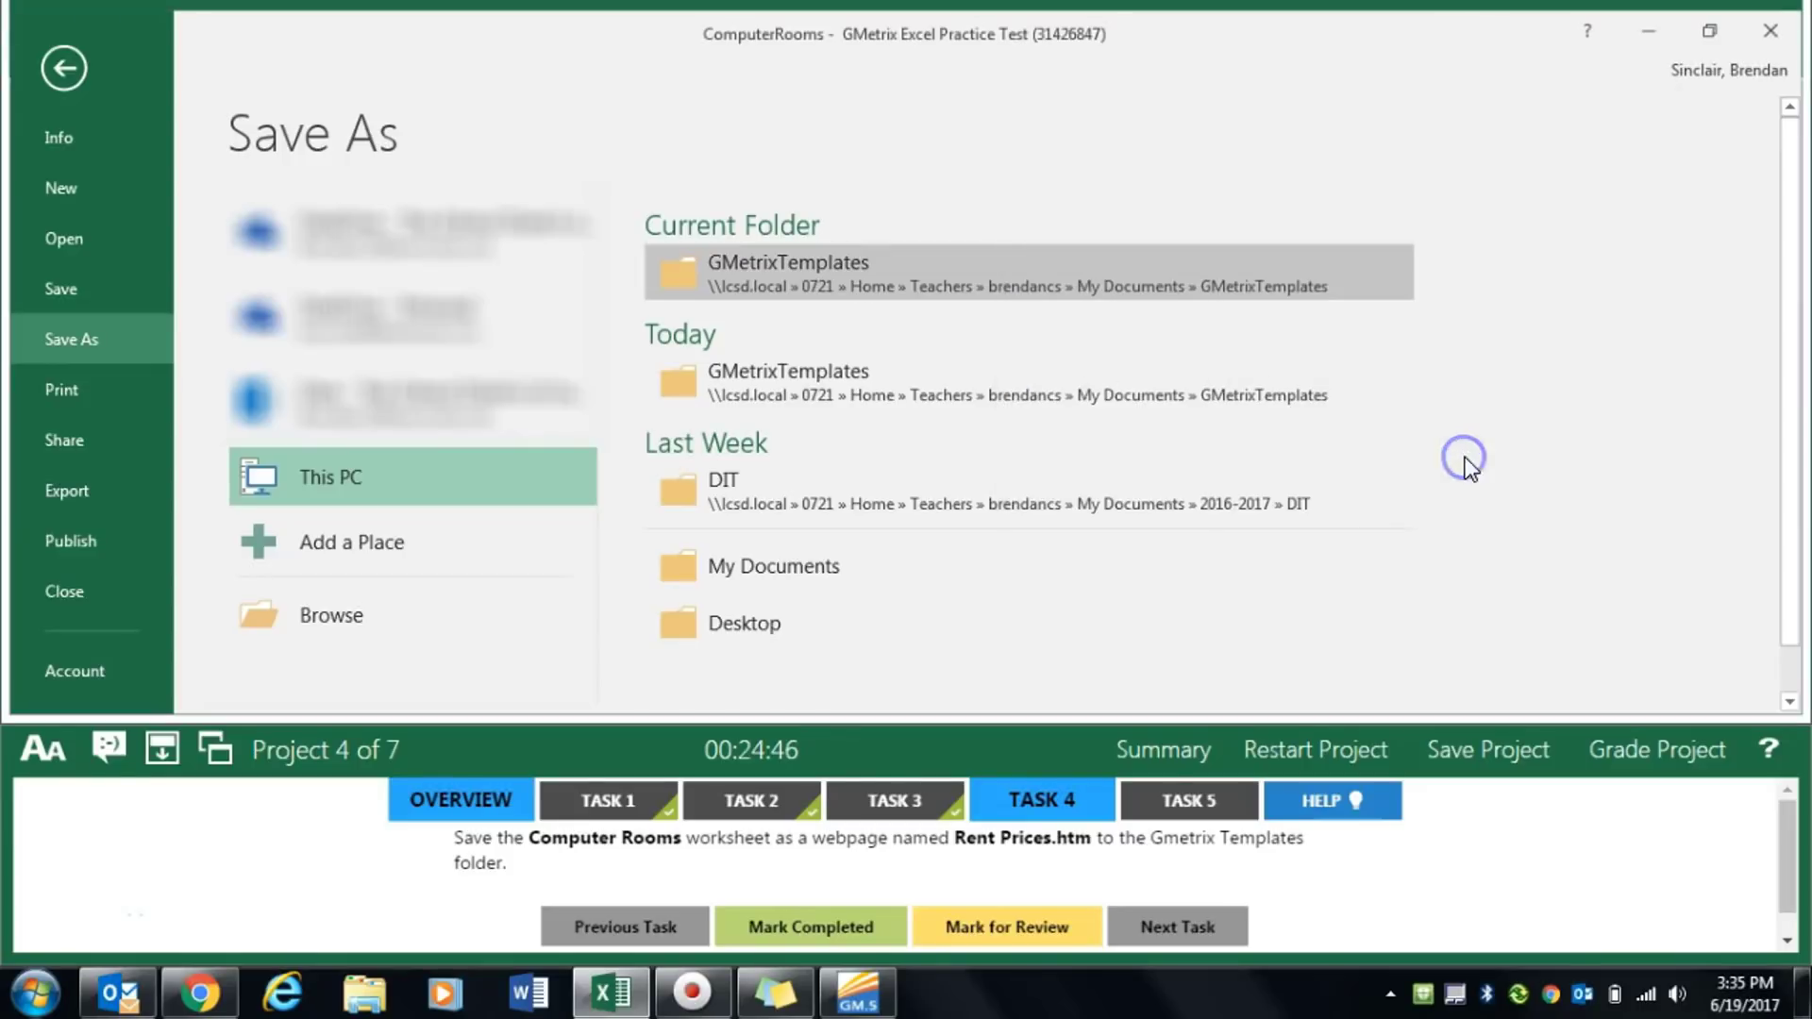
pyautogui.click(64, 68)
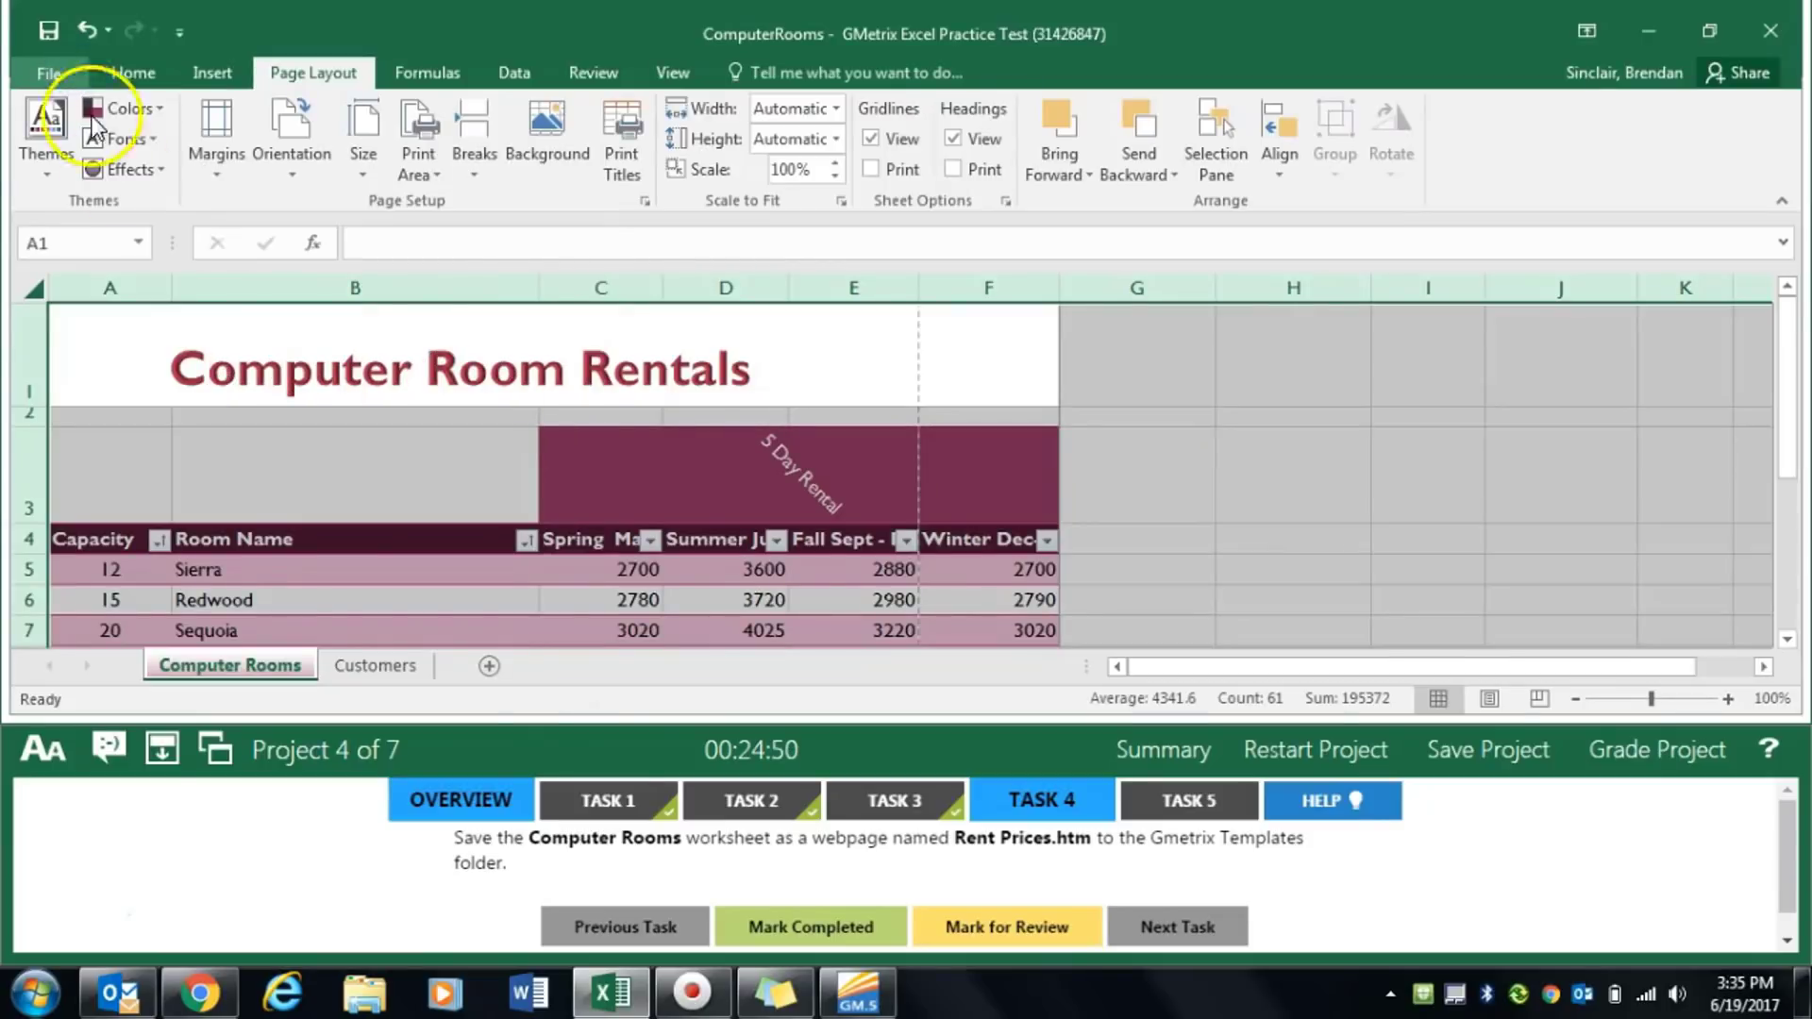
pyautogui.click(835, 925)
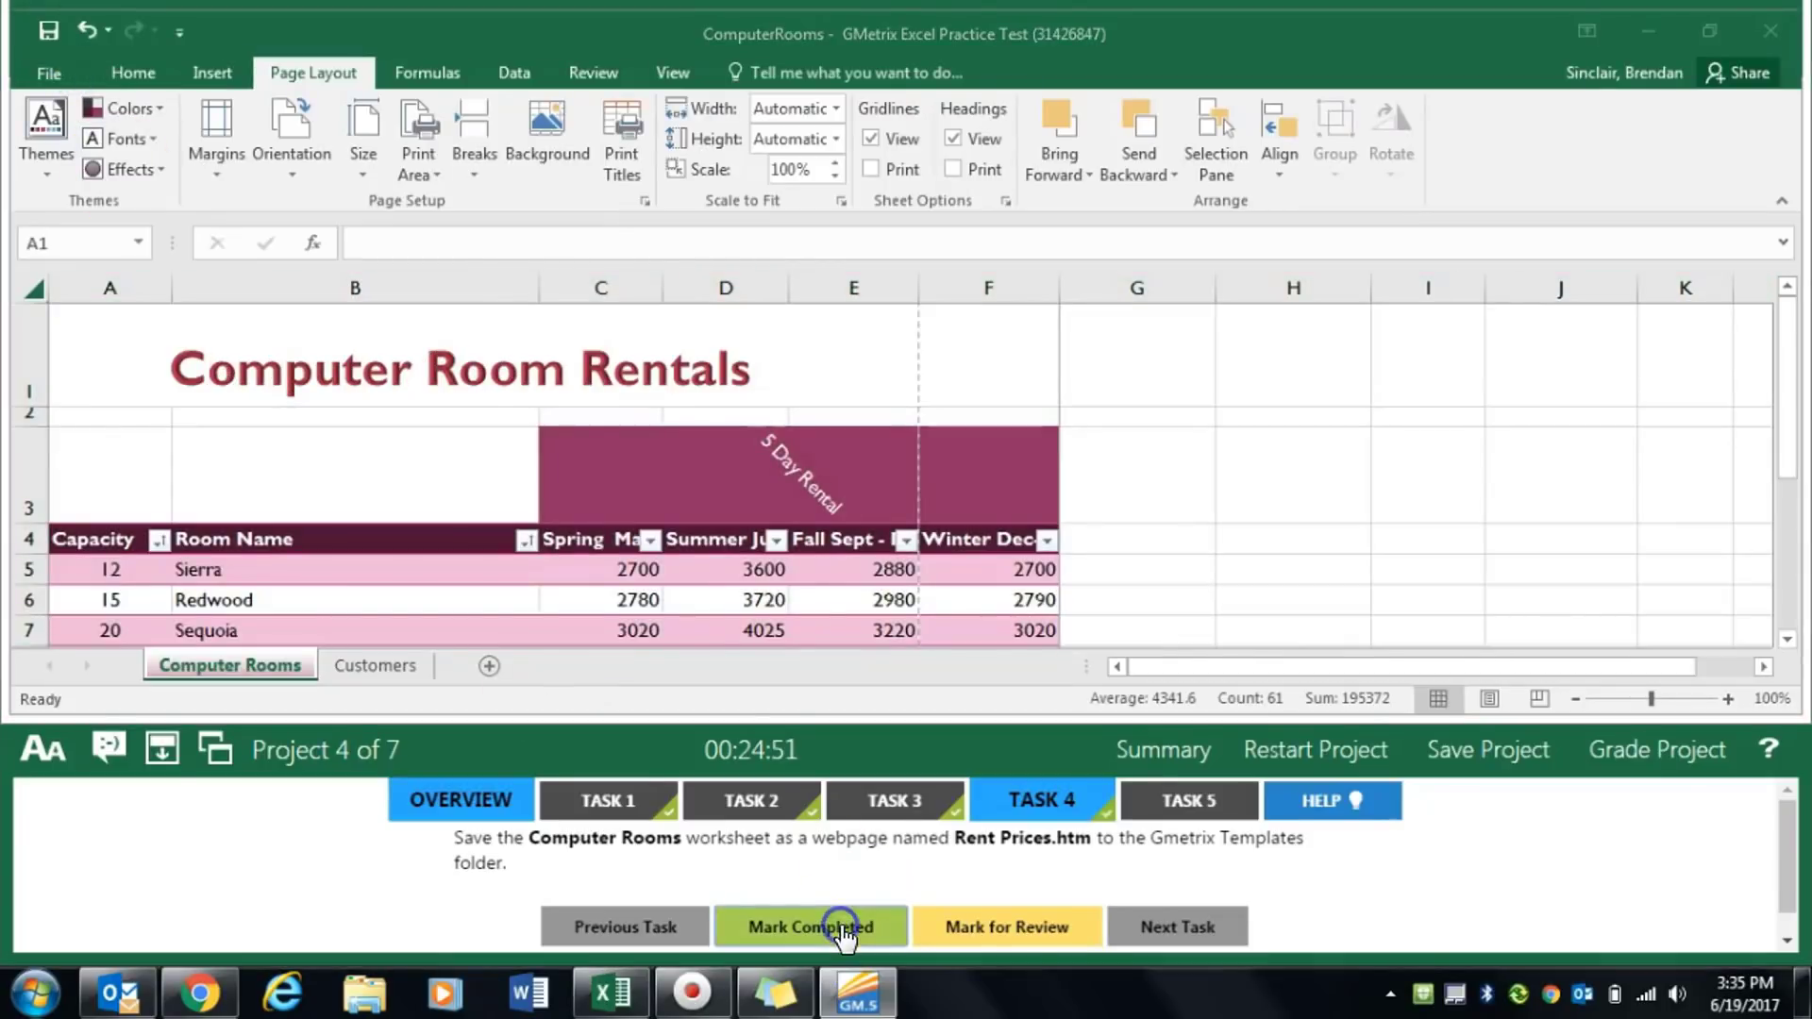
# For Task 5, apply Wrap Text to heading row 4 of the Computer Rooms worksheet, and mark the task completed
pyautogui.click(1179, 795)
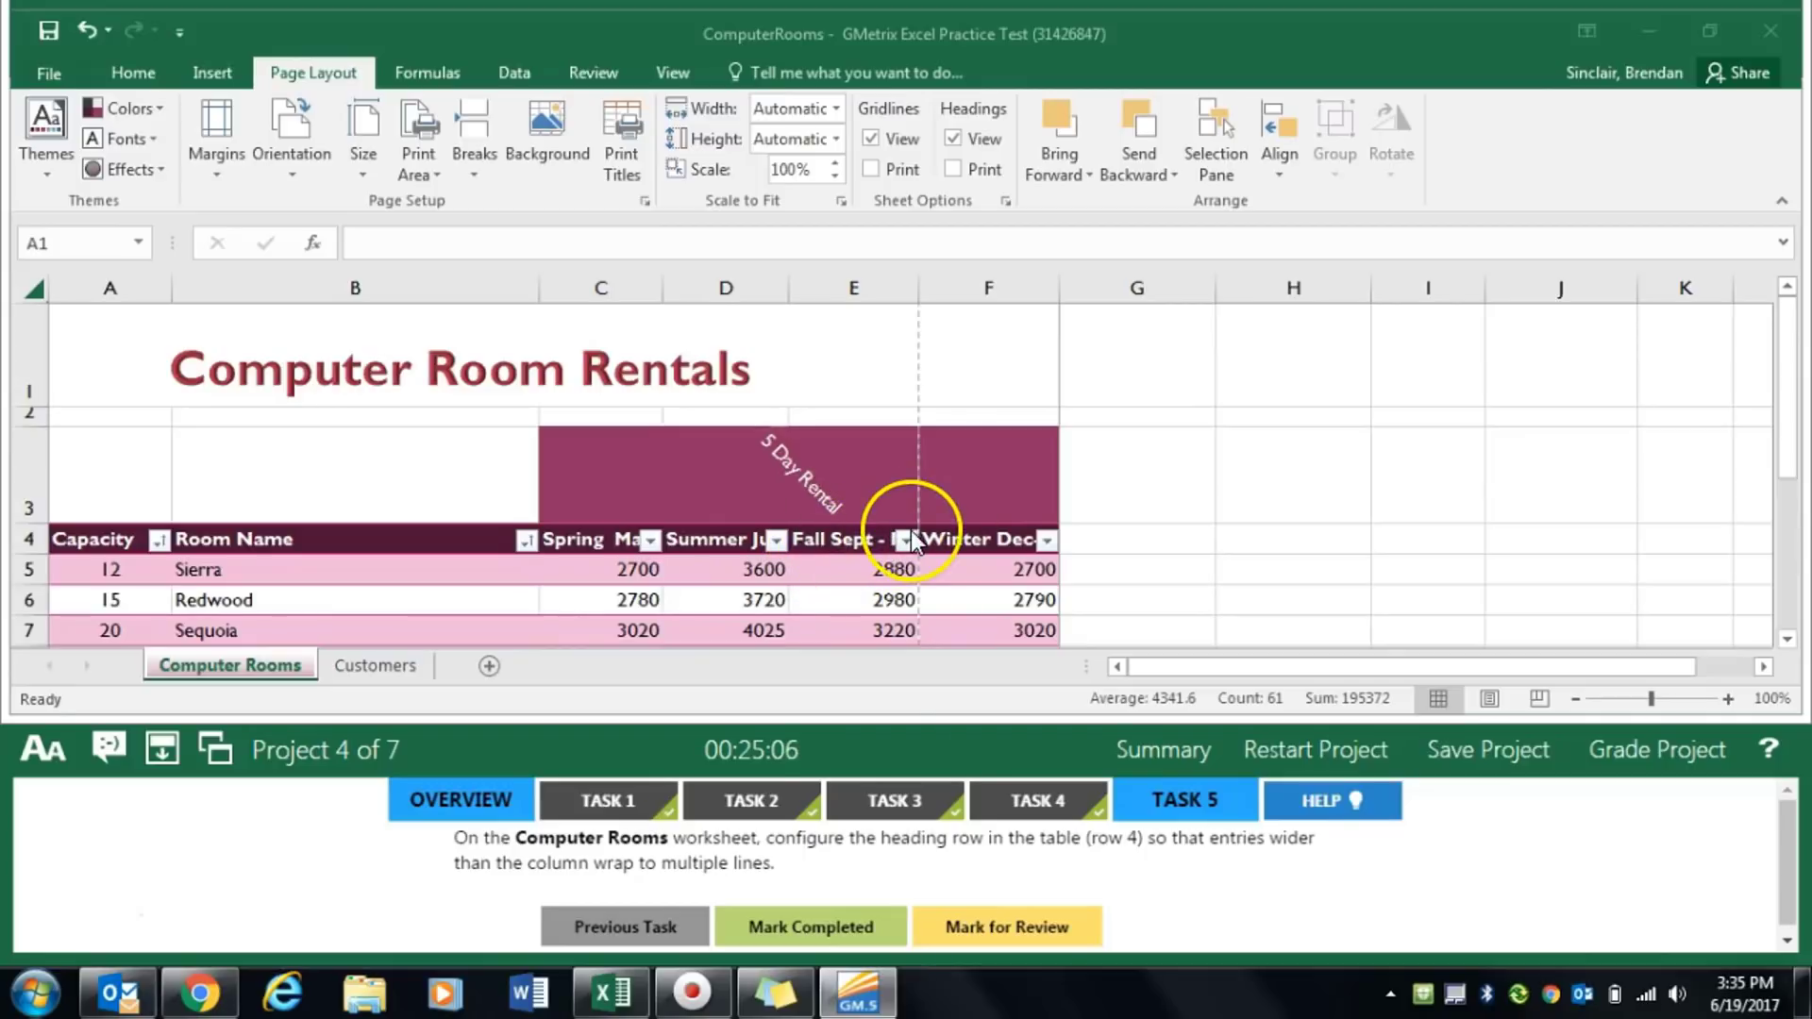
pyautogui.click(29, 539)
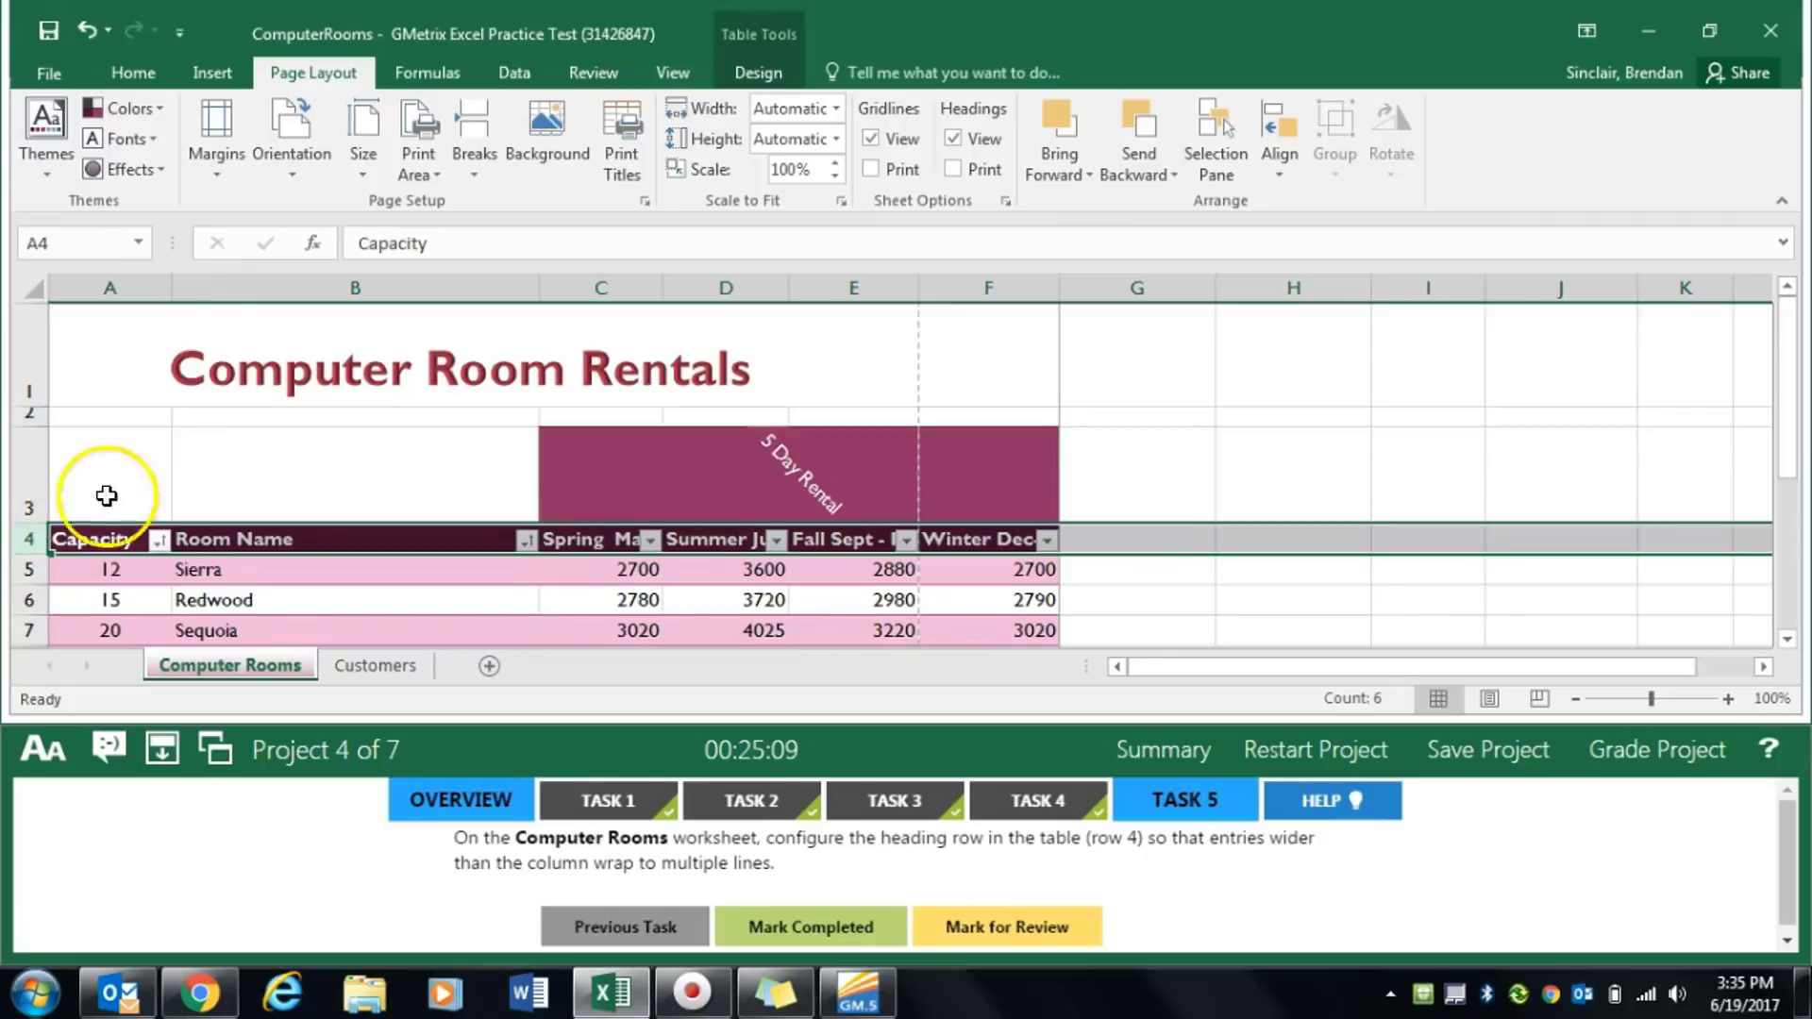
pyautogui.click(127, 75)
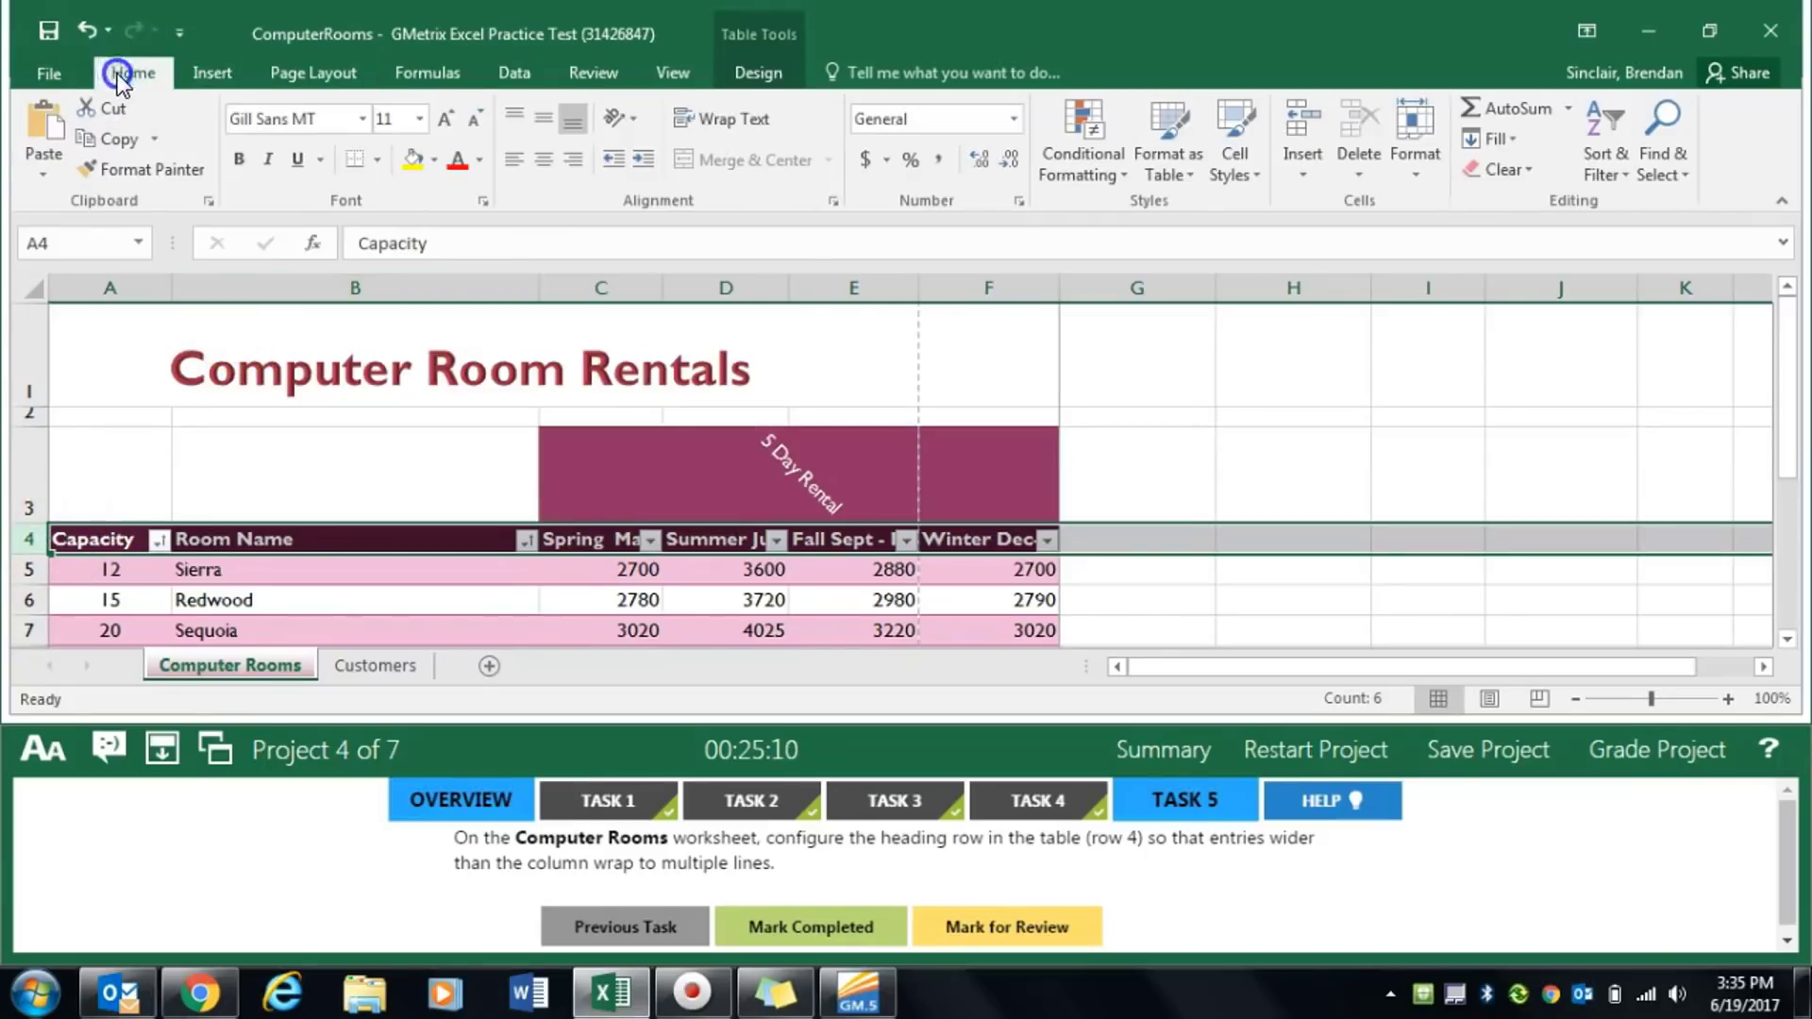
pyautogui.click(746, 117)
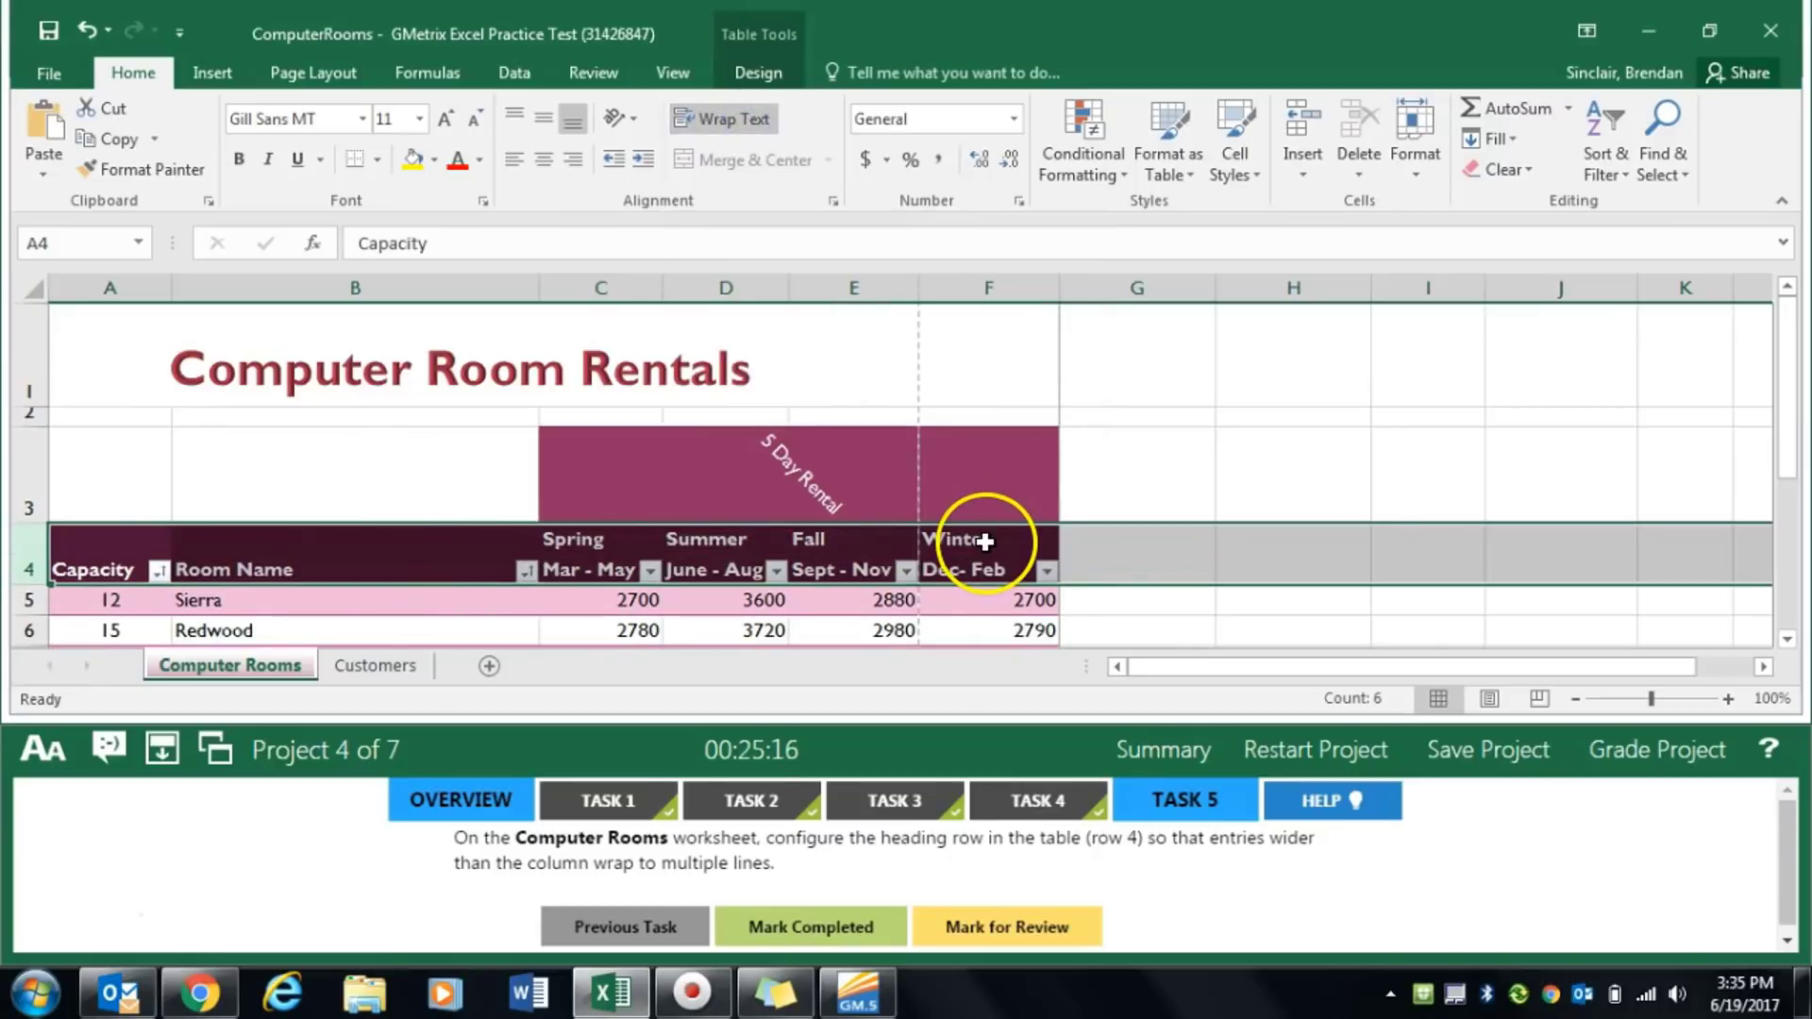
pyautogui.click(793, 927)
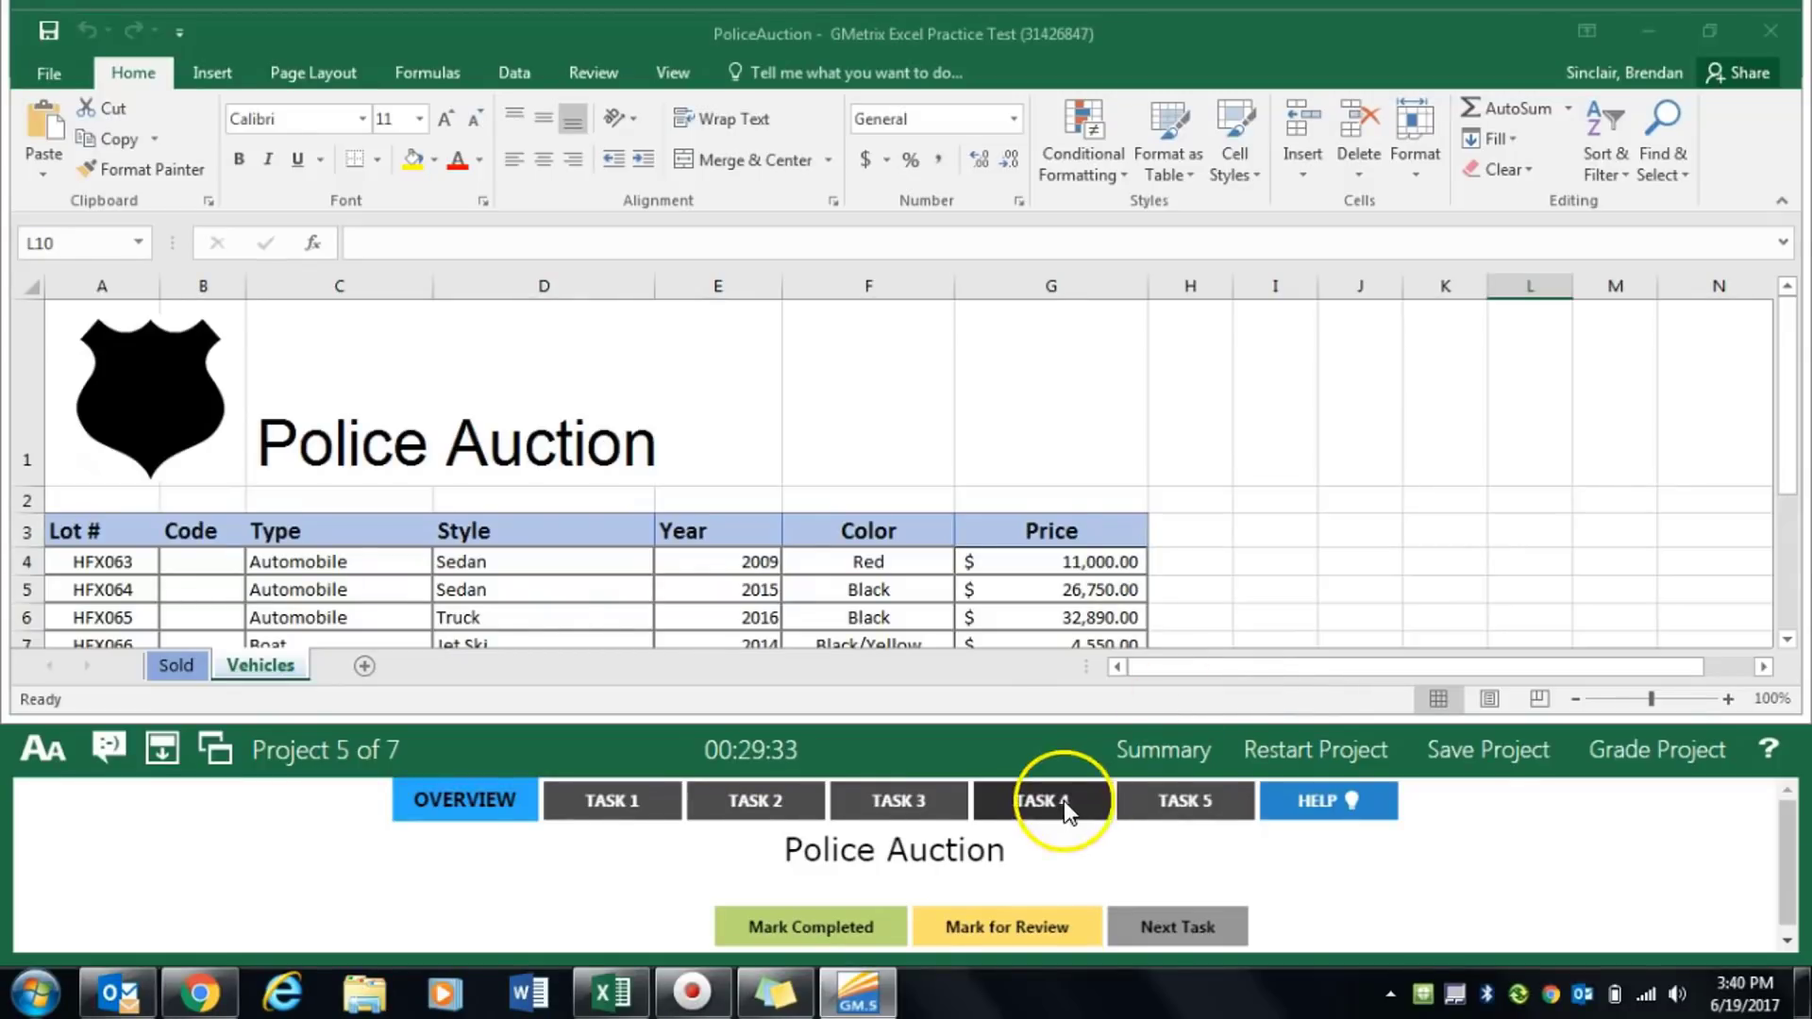
# For Task 1 of Project 5, insert a new column before column A on the Sold worksheet, and mark the task completed
pyautogui.click(635, 802)
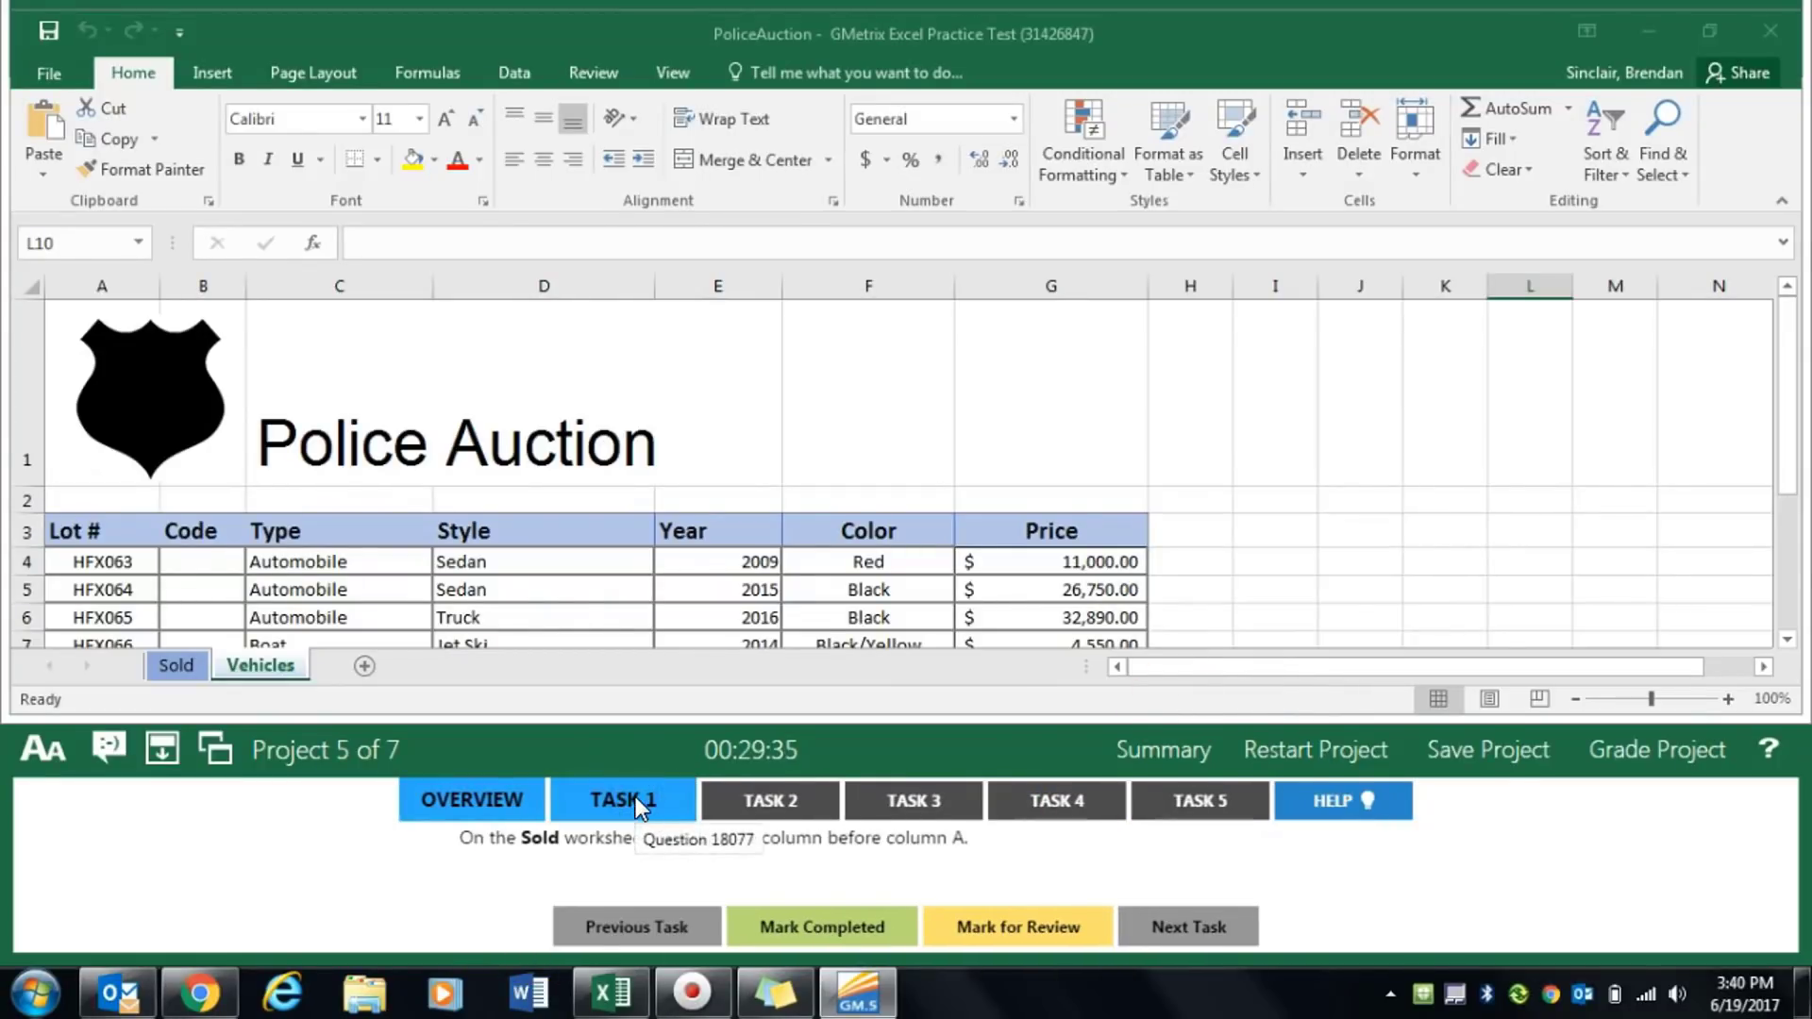
pyautogui.click(163, 666)
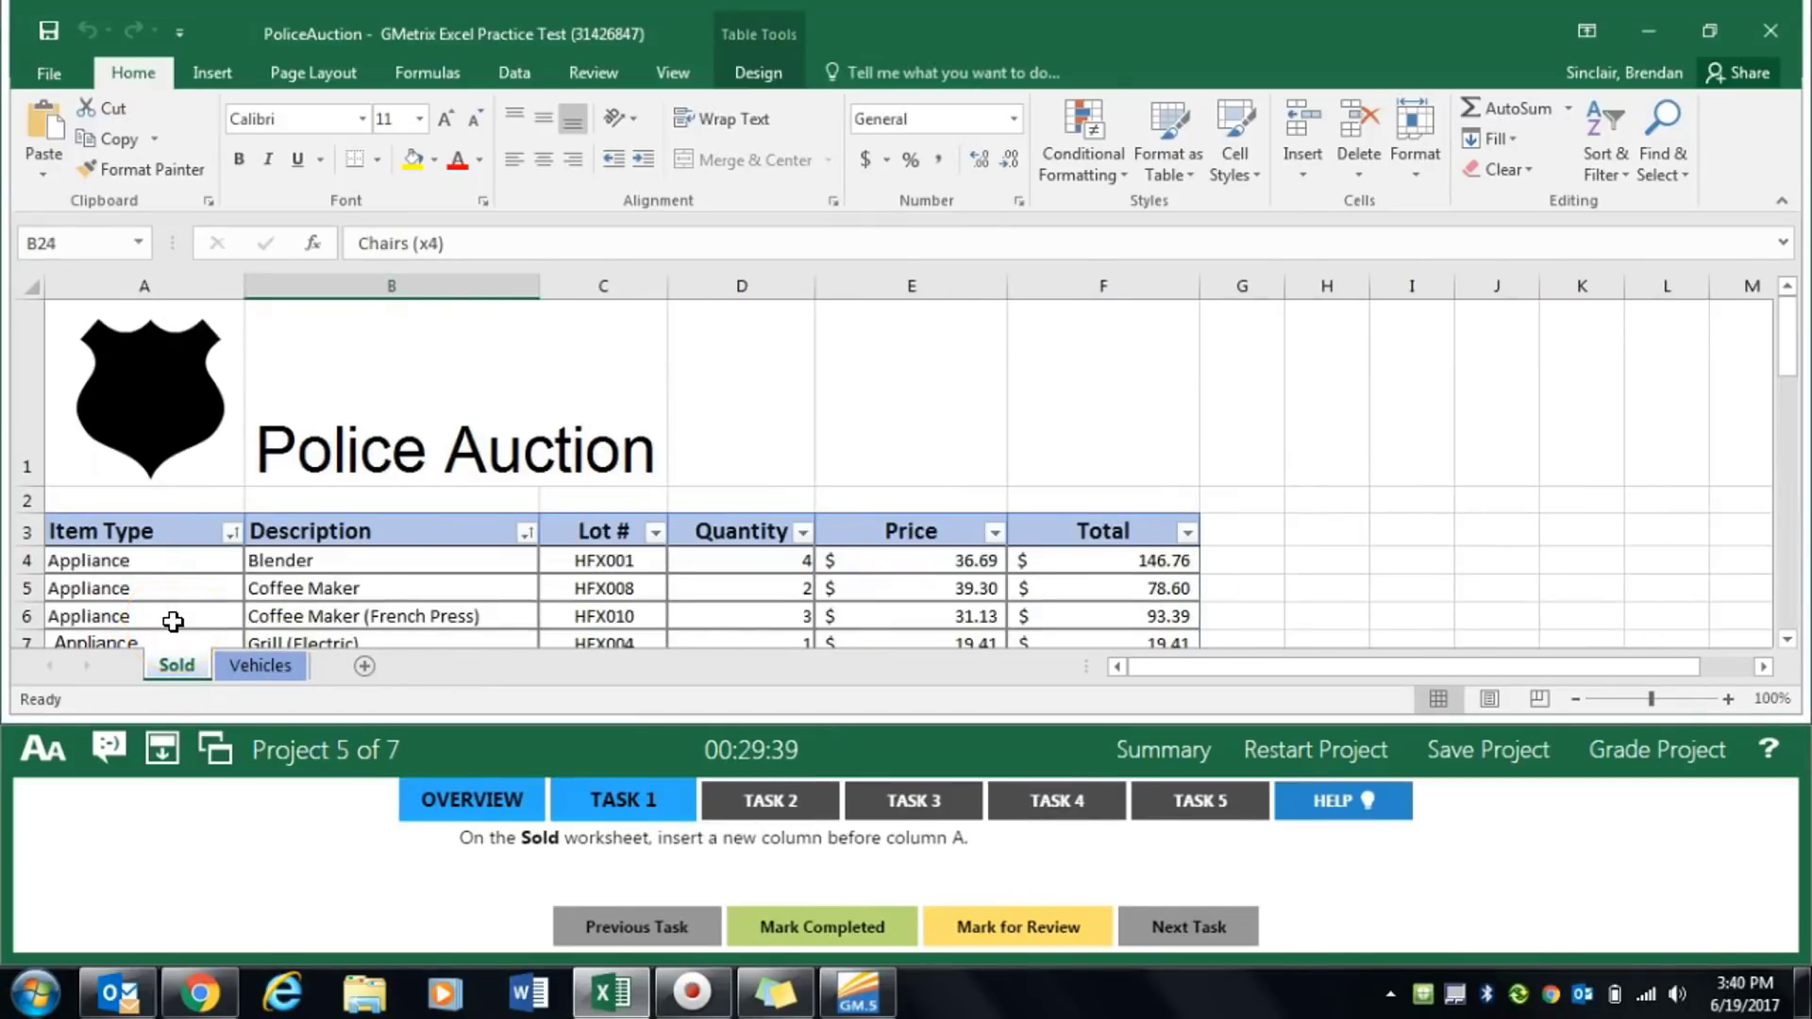
pyautogui.click(156, 285)
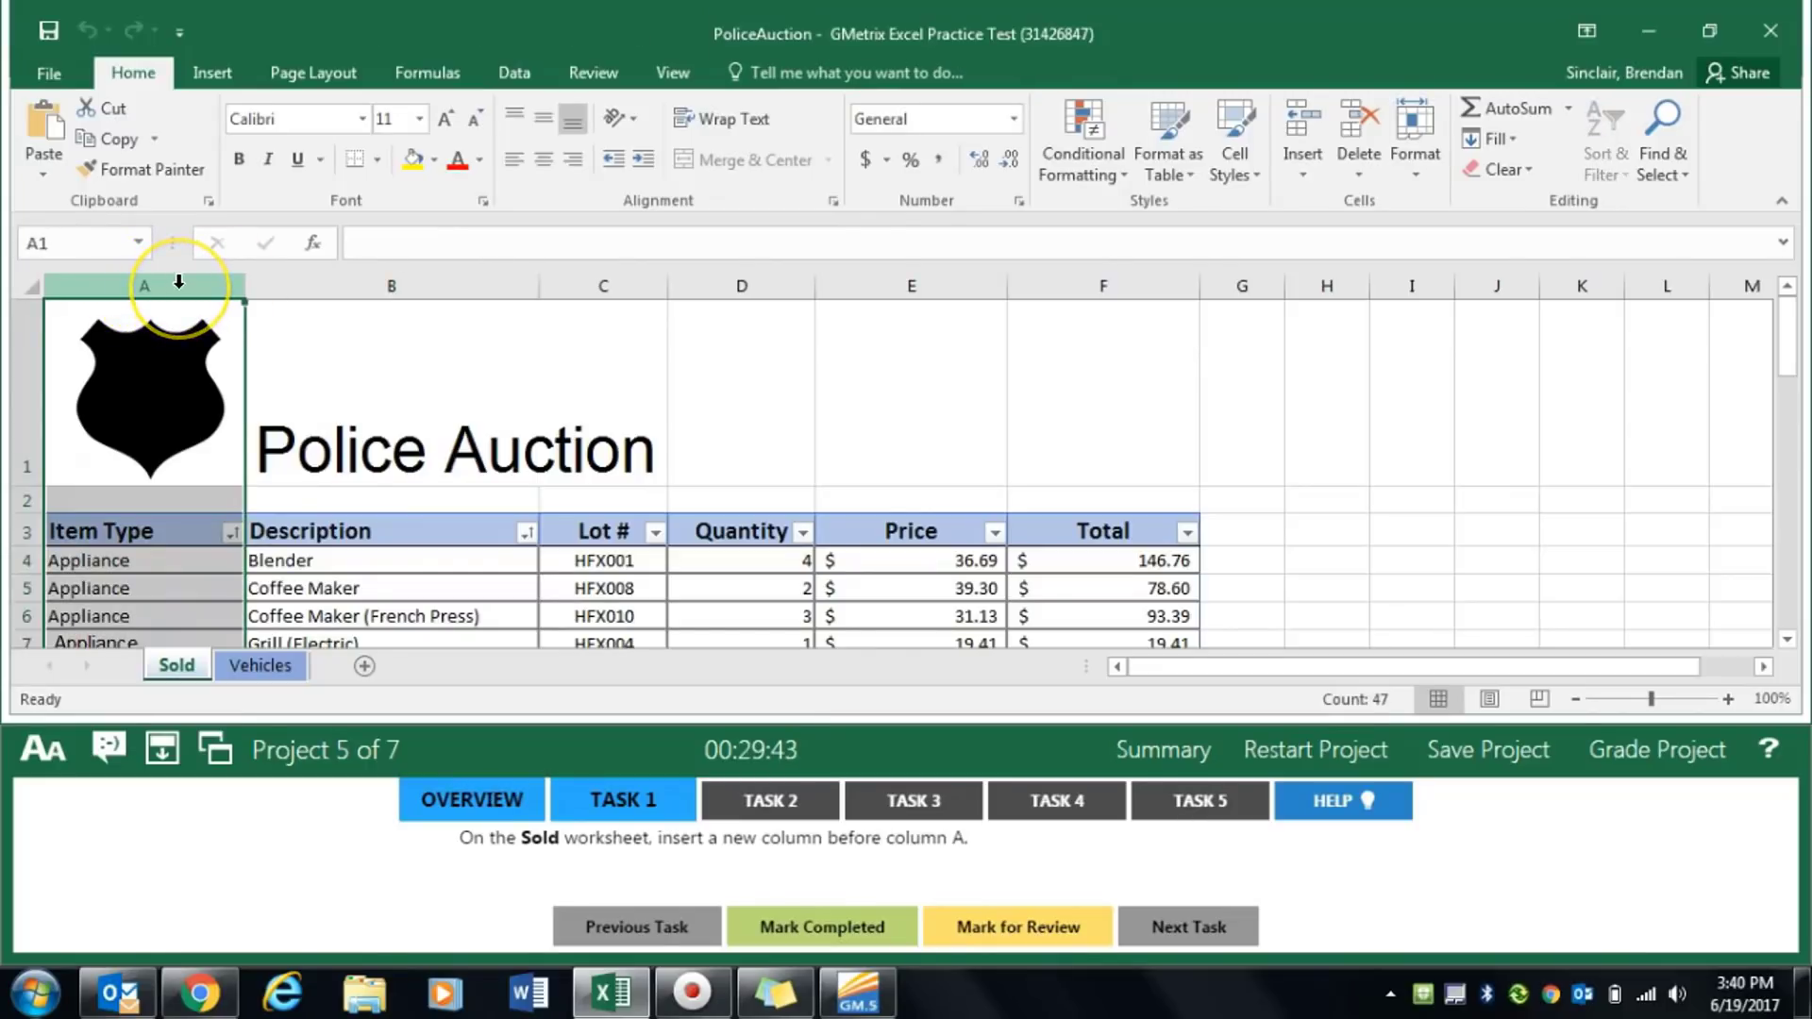
pyautogui.rightClick(178, 281)
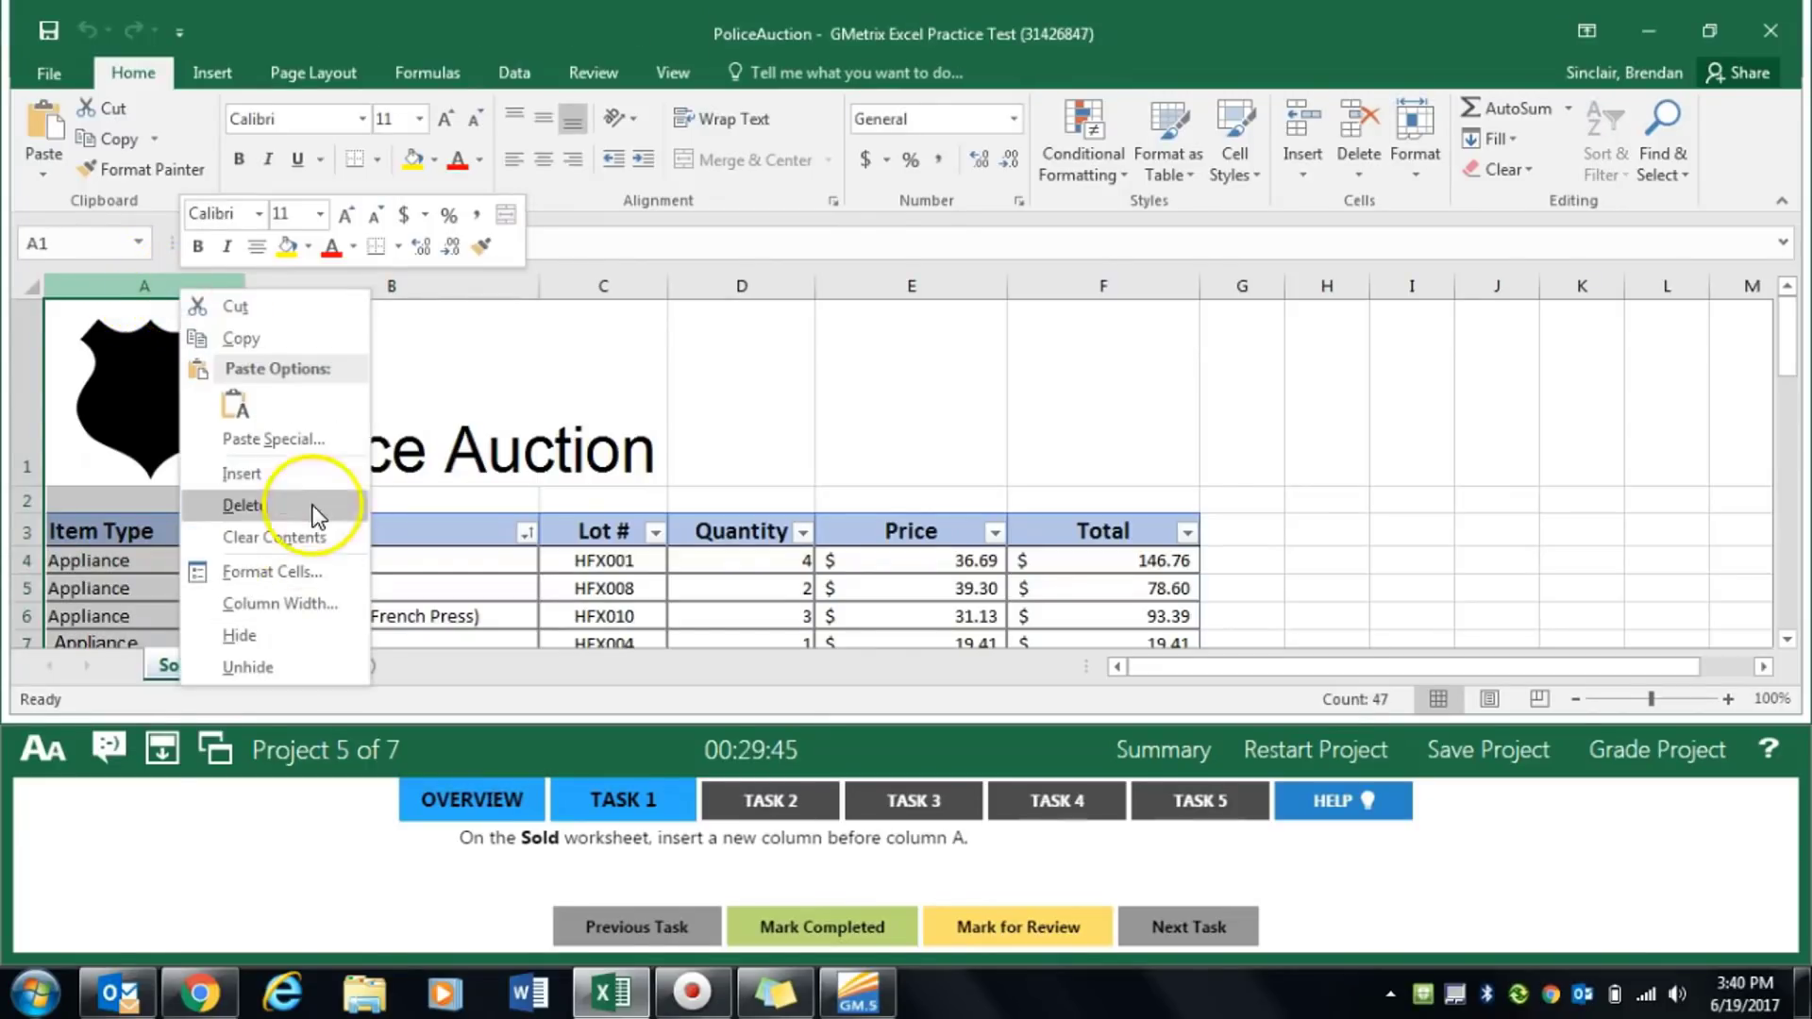
pyautogui.click(314, 472)
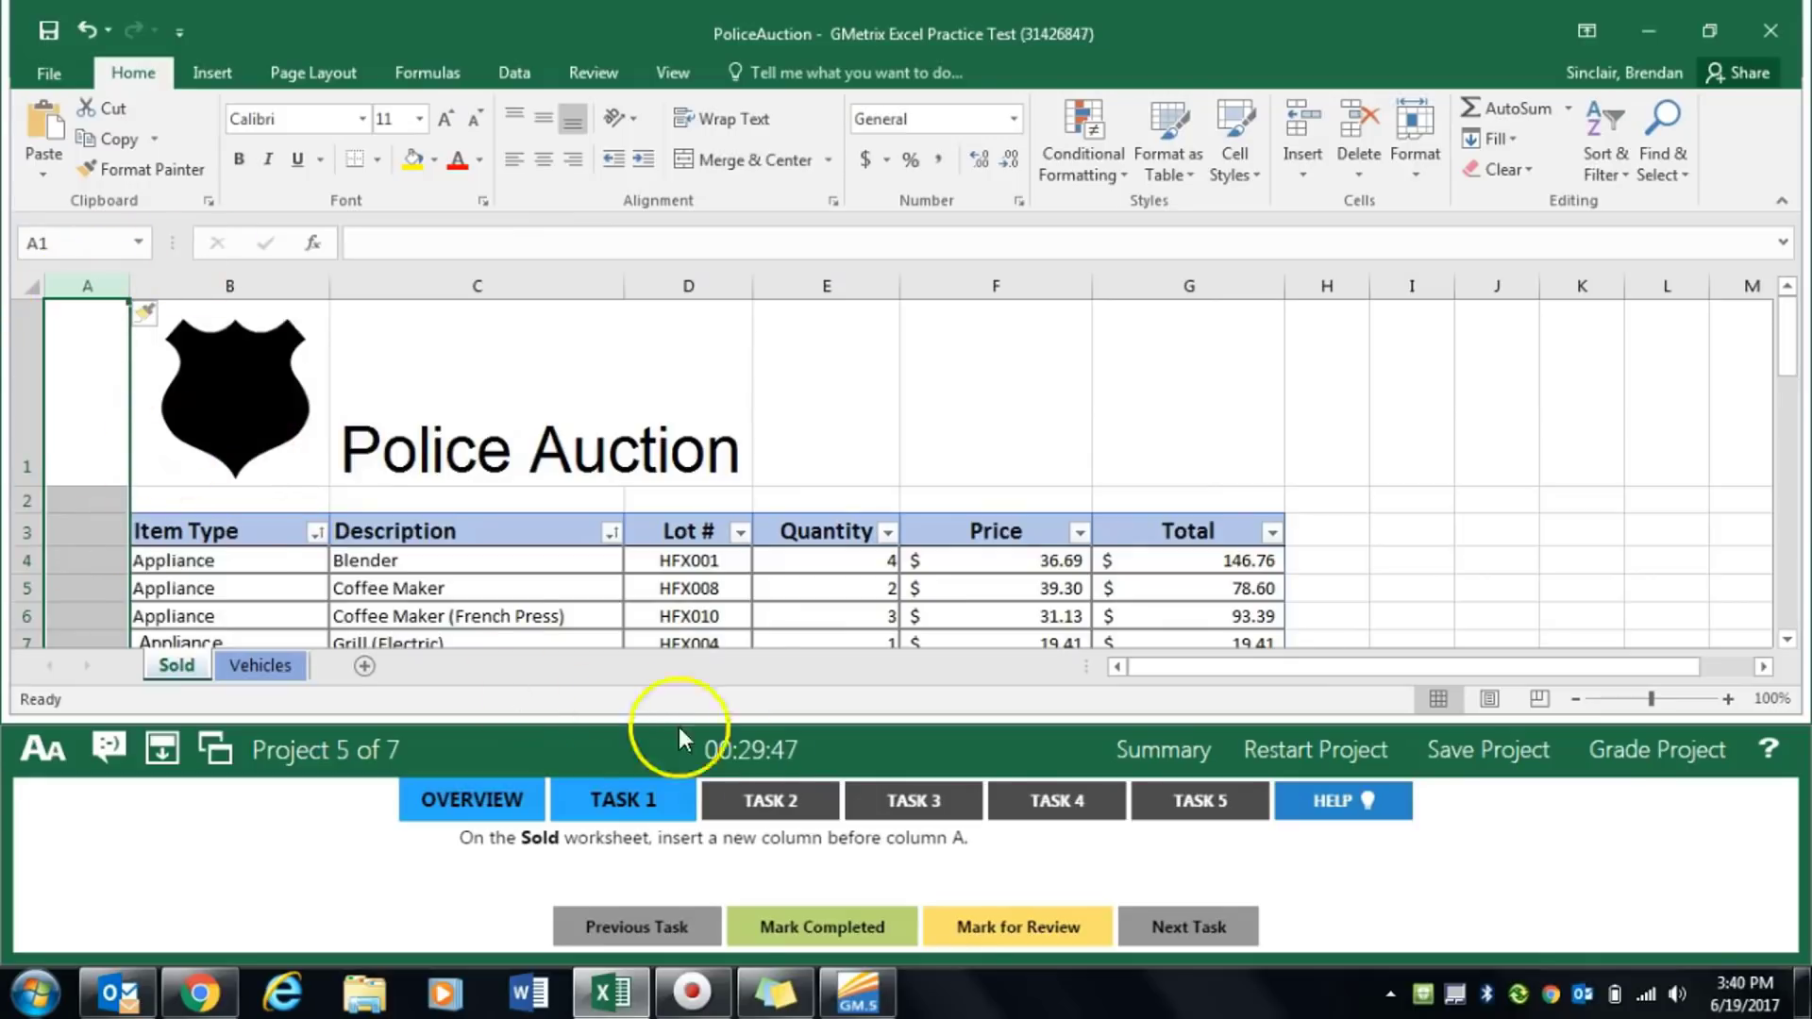
pyautogui.click(811, 935)
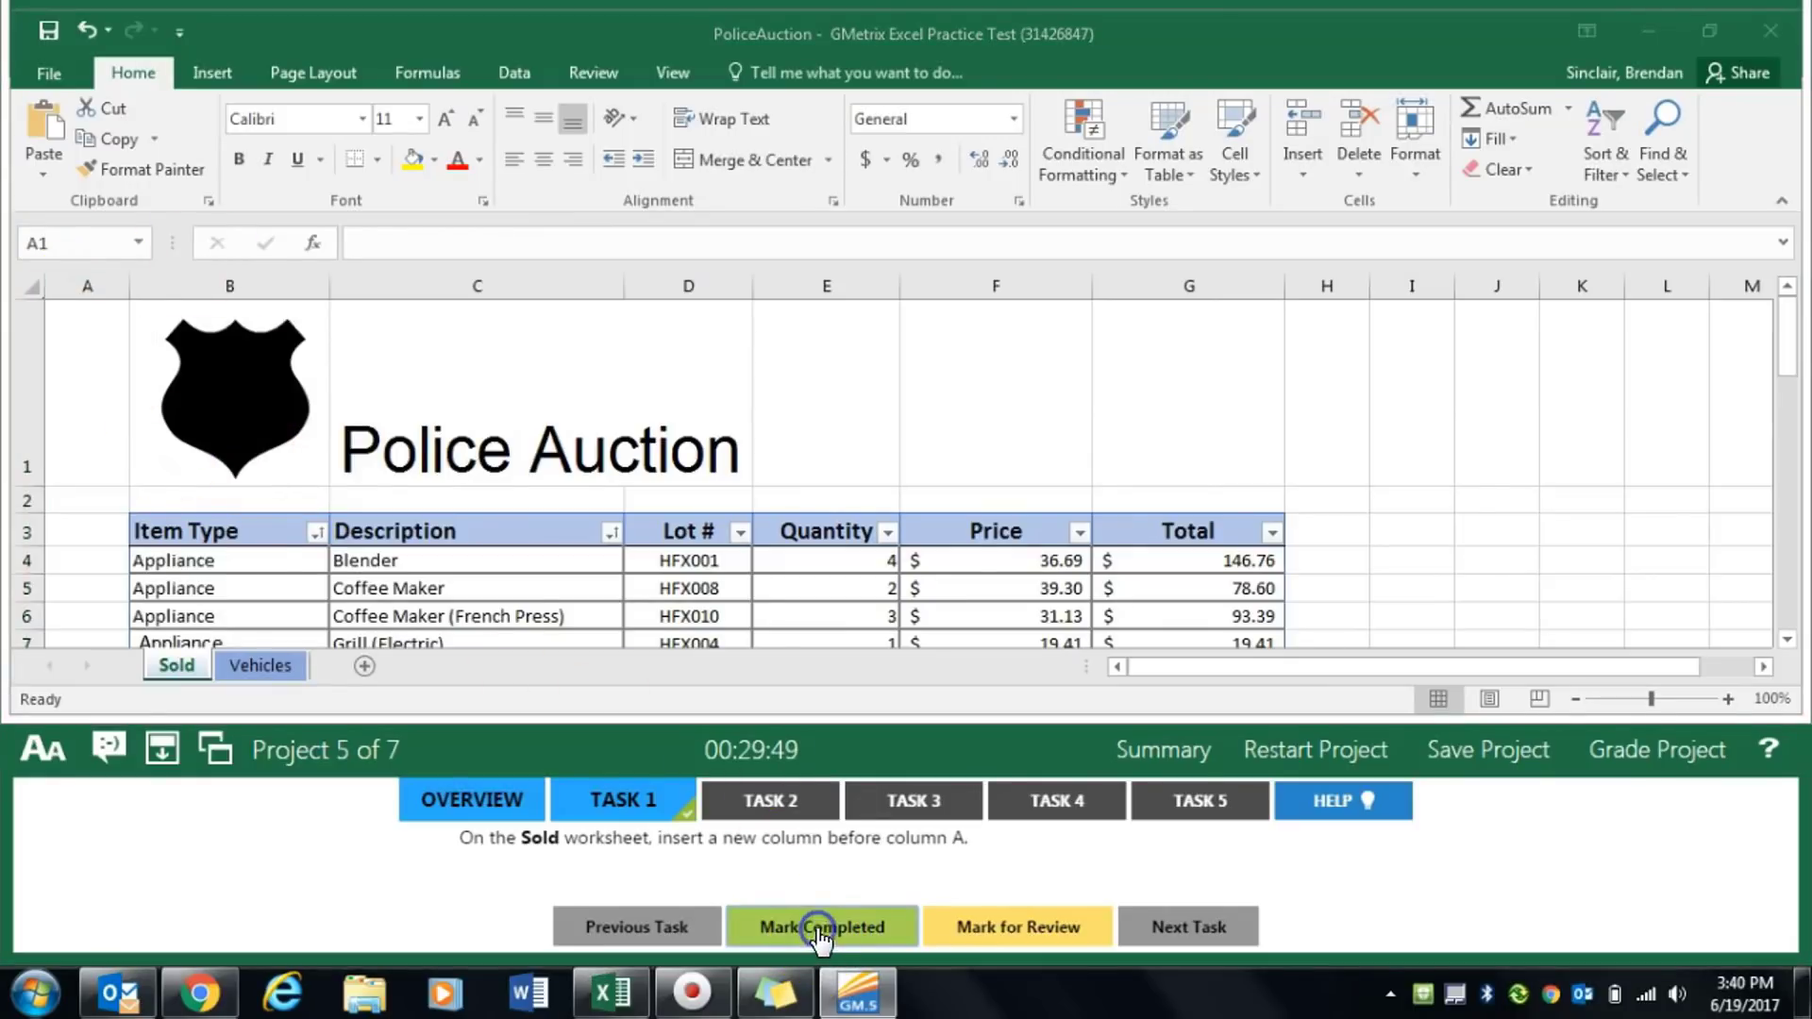
# For Task 2, hide rows 14 through 17 on the Sold worksheet, and mark the task completed
pyautogui.click(789, 802)
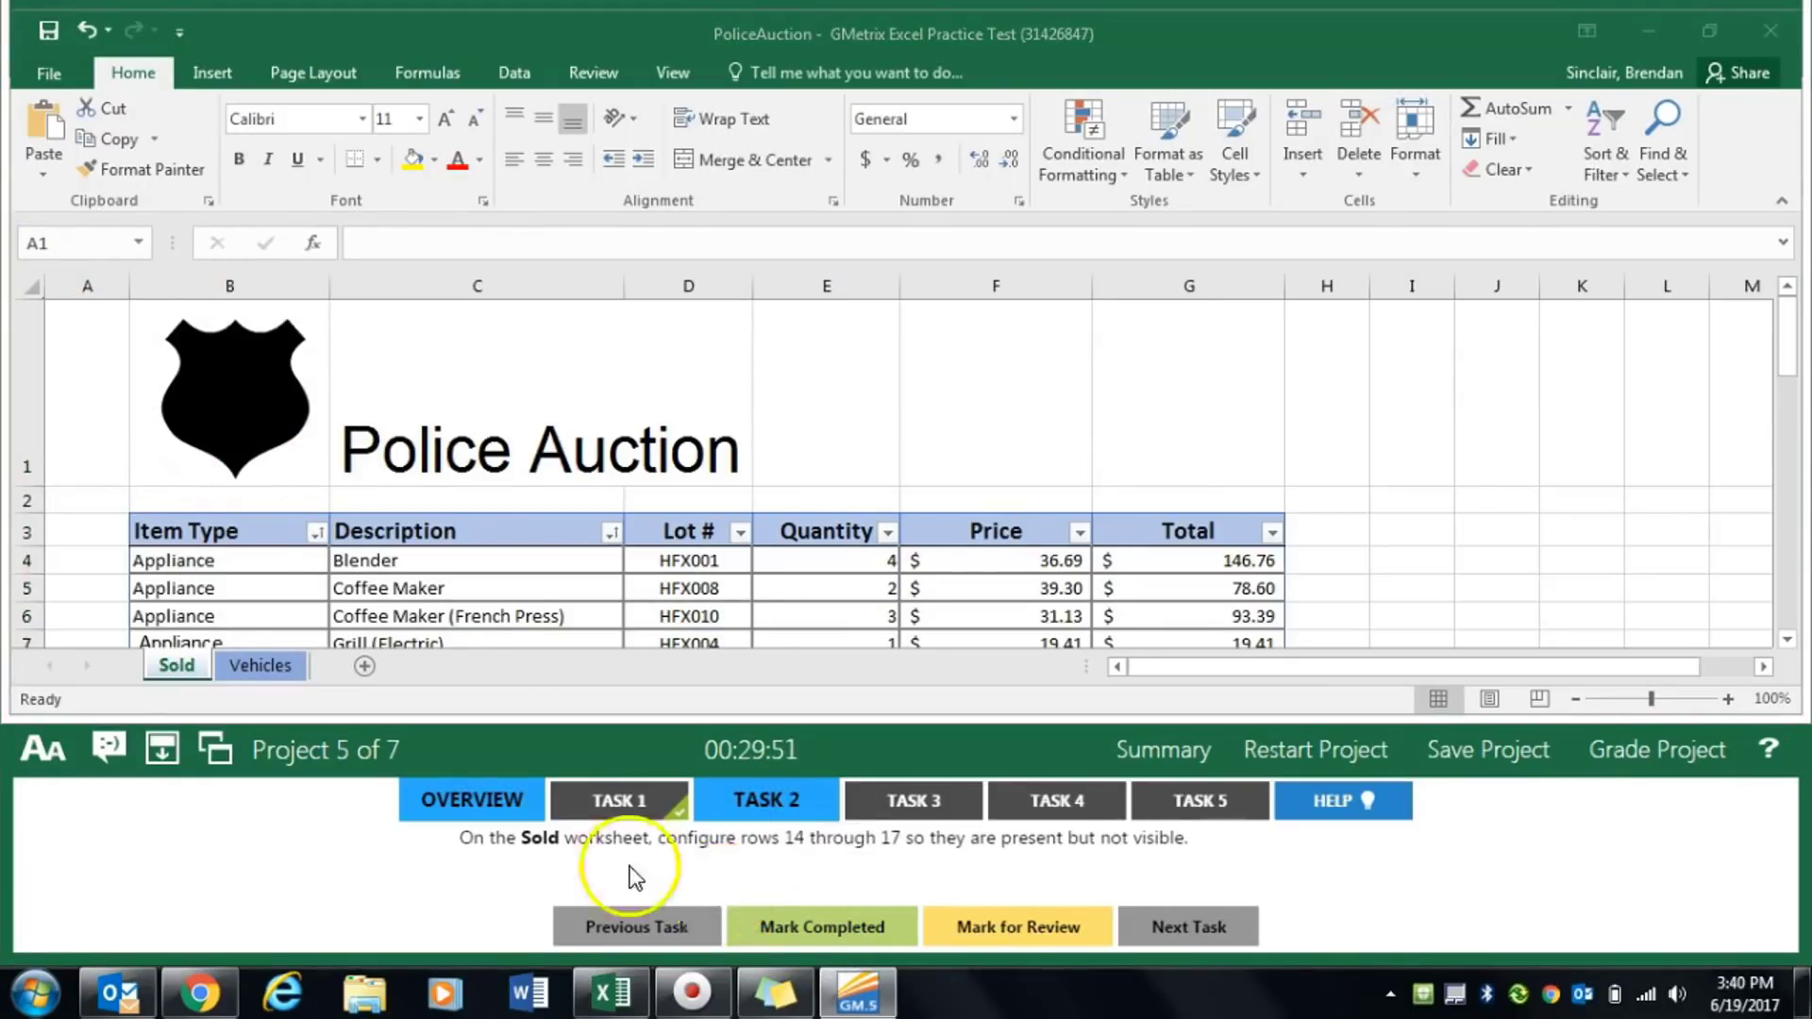
pyautogui.click(564, 580)
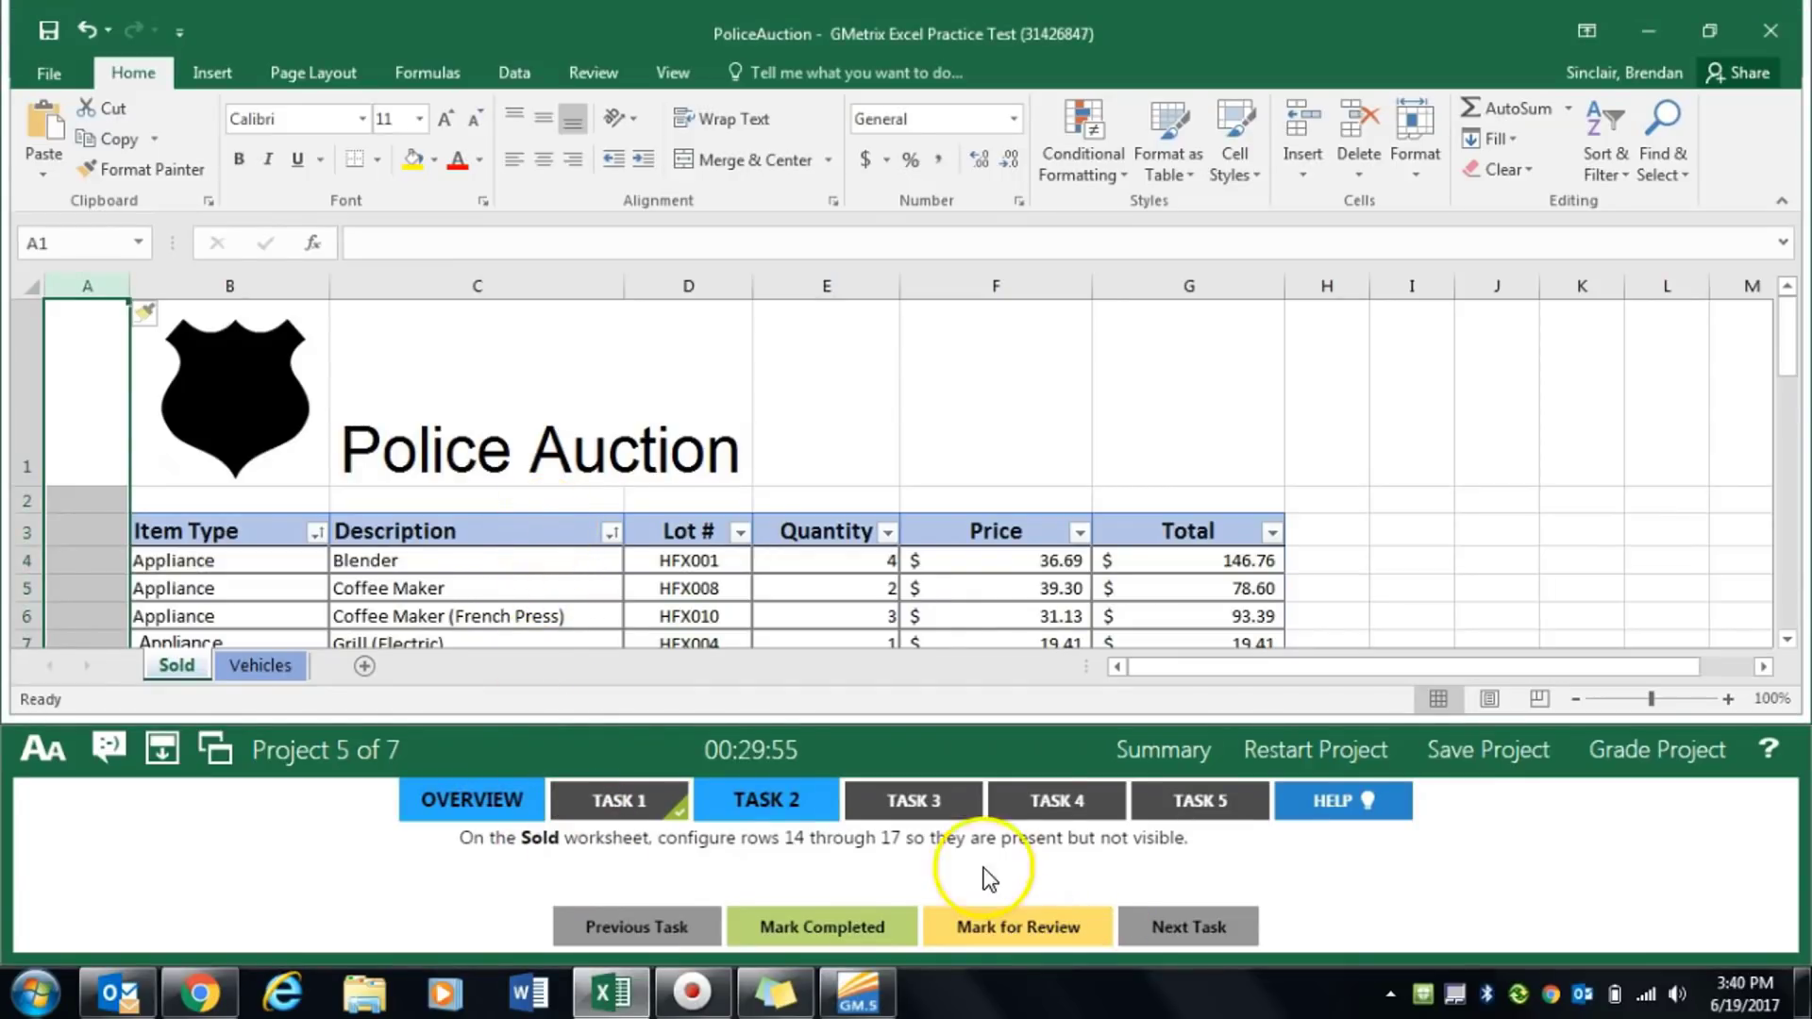
pyautogui.click(567, 638)
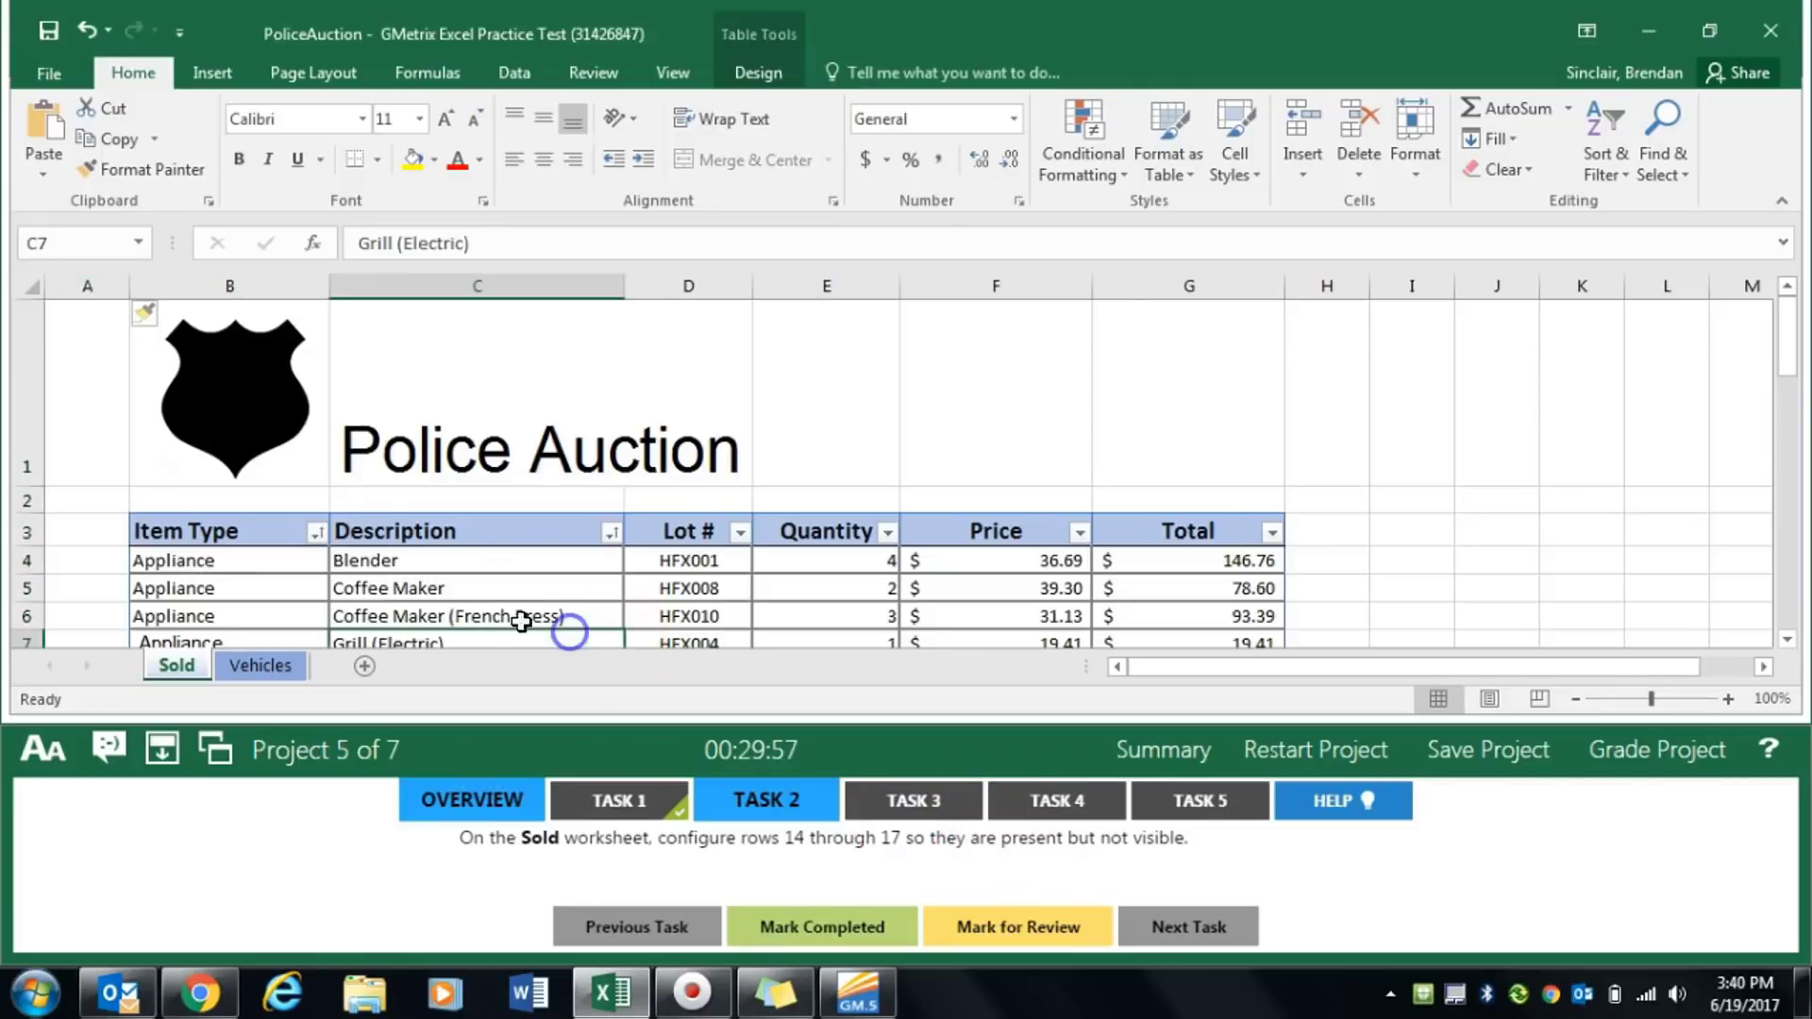
pyautogui.scroll(-4, 295, 591)
pyautogui.moveTo(29, 341); pyautogui.dragTo(29, 425)
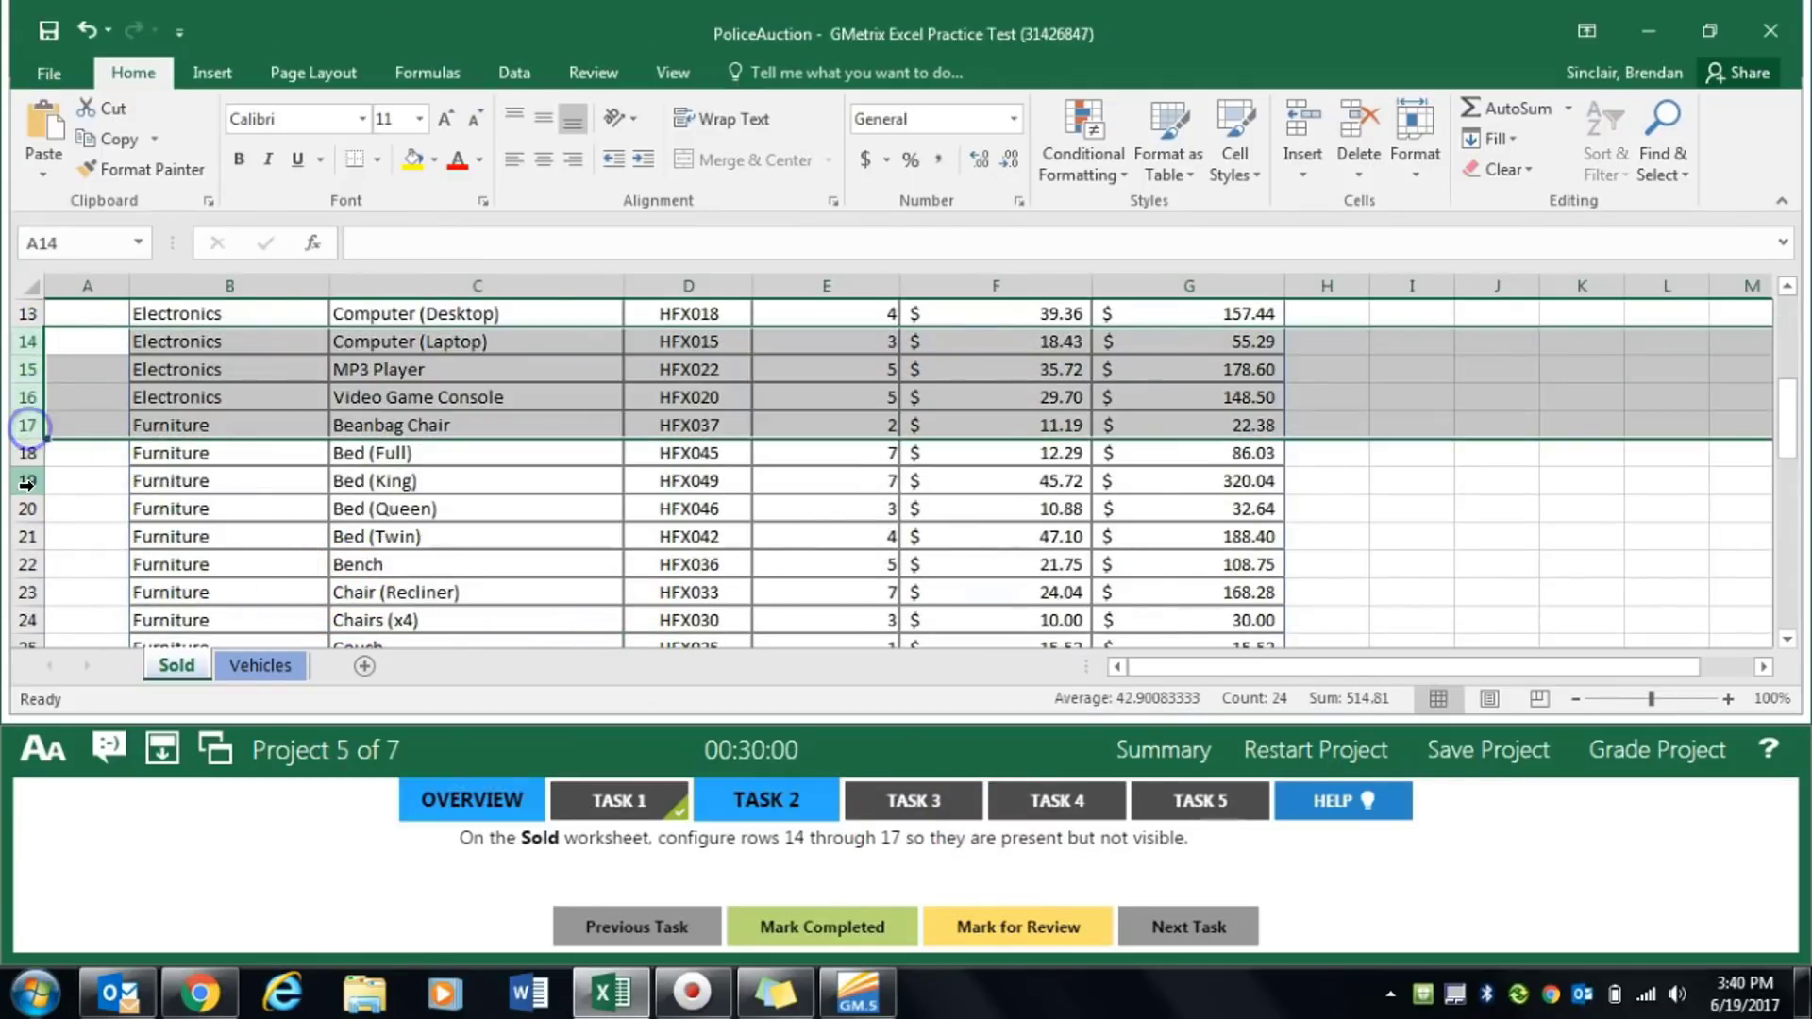
pyautogui.rightClick(38, 384)
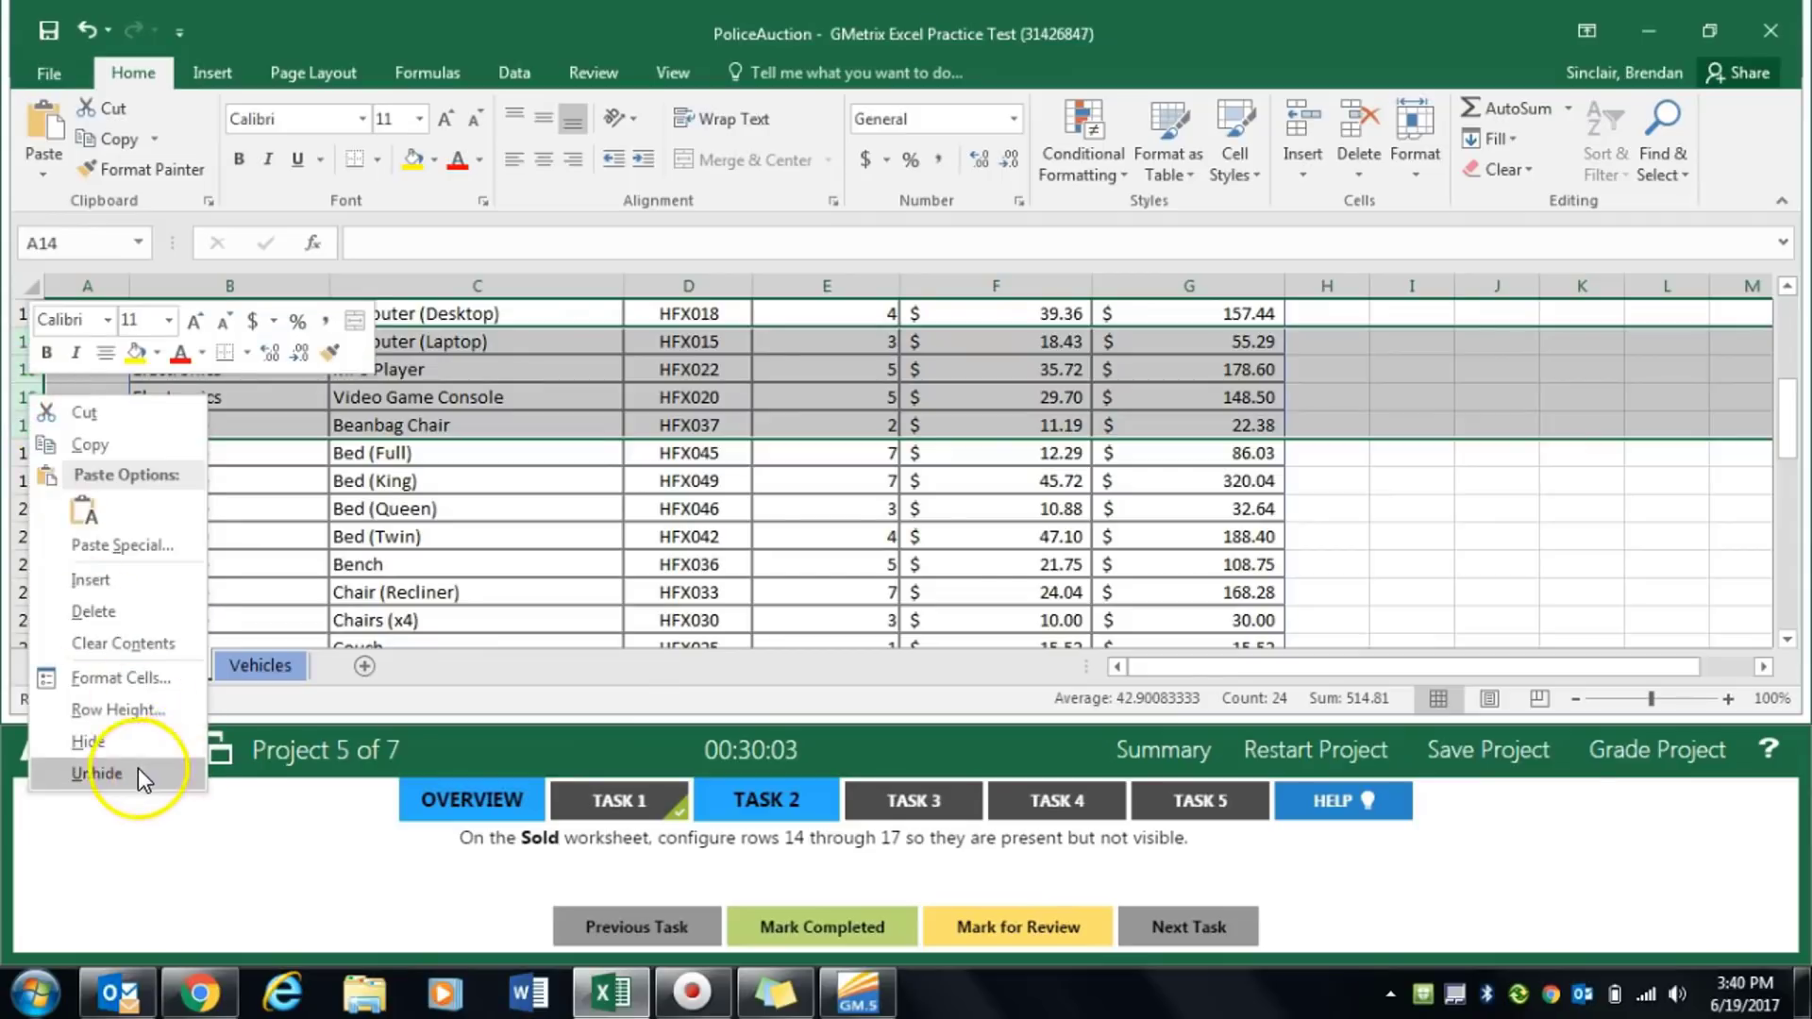
pyautogui.click(157, 745)
pyautogui.scroll(1, 48, 378)
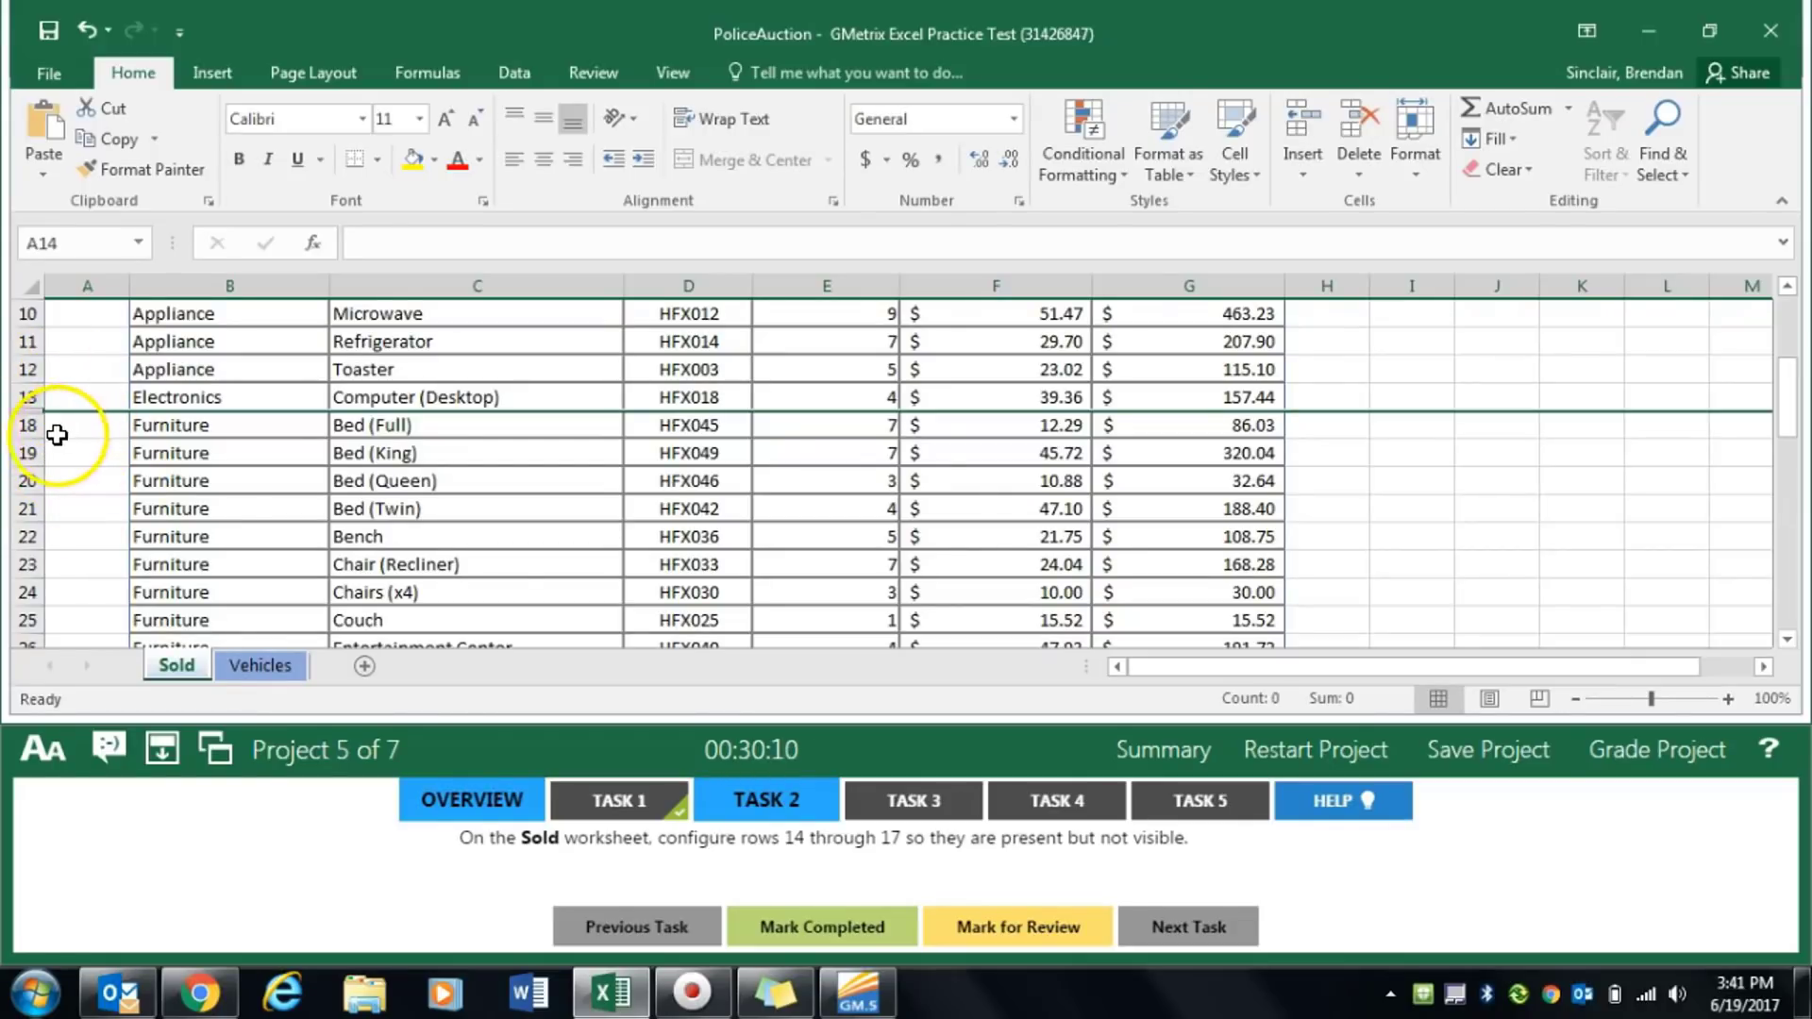
pyautogui.click(826, 925)
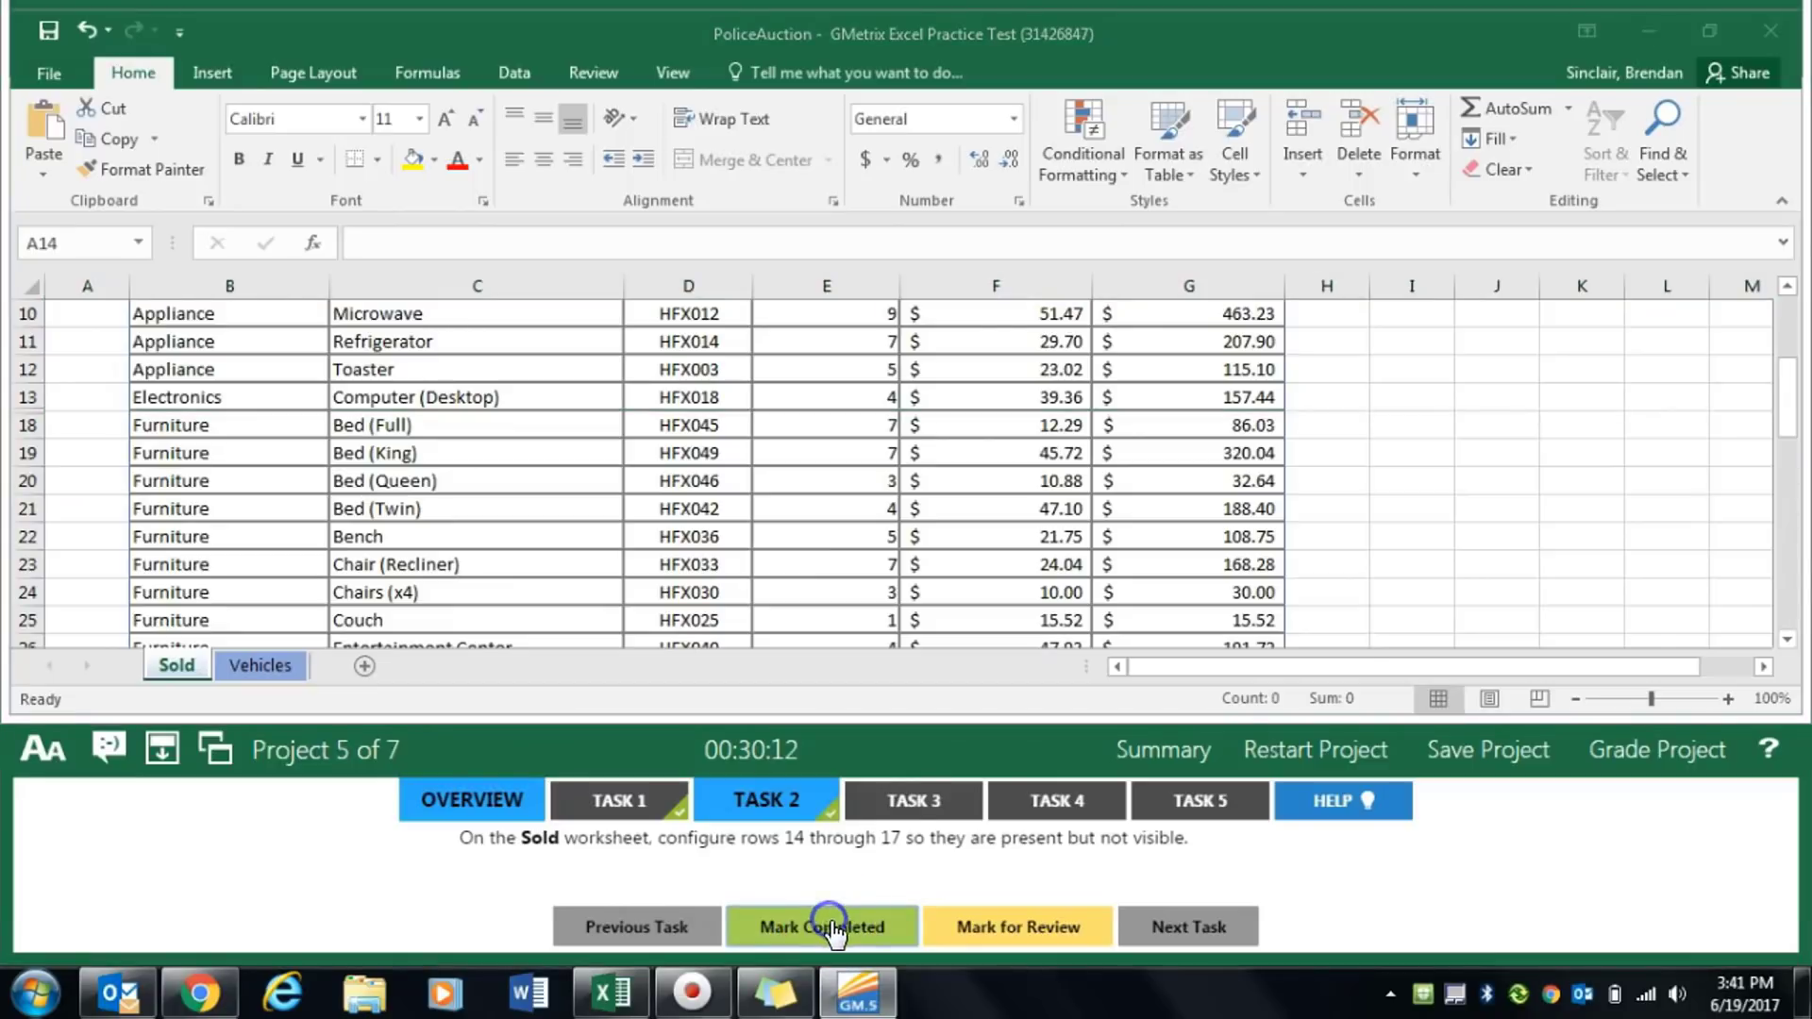
# For Task 3, add Sum subtotals of Price at each change in Type on the Vehicles worksheet, with page breaks between groups
pyautogui.click(955, 800)
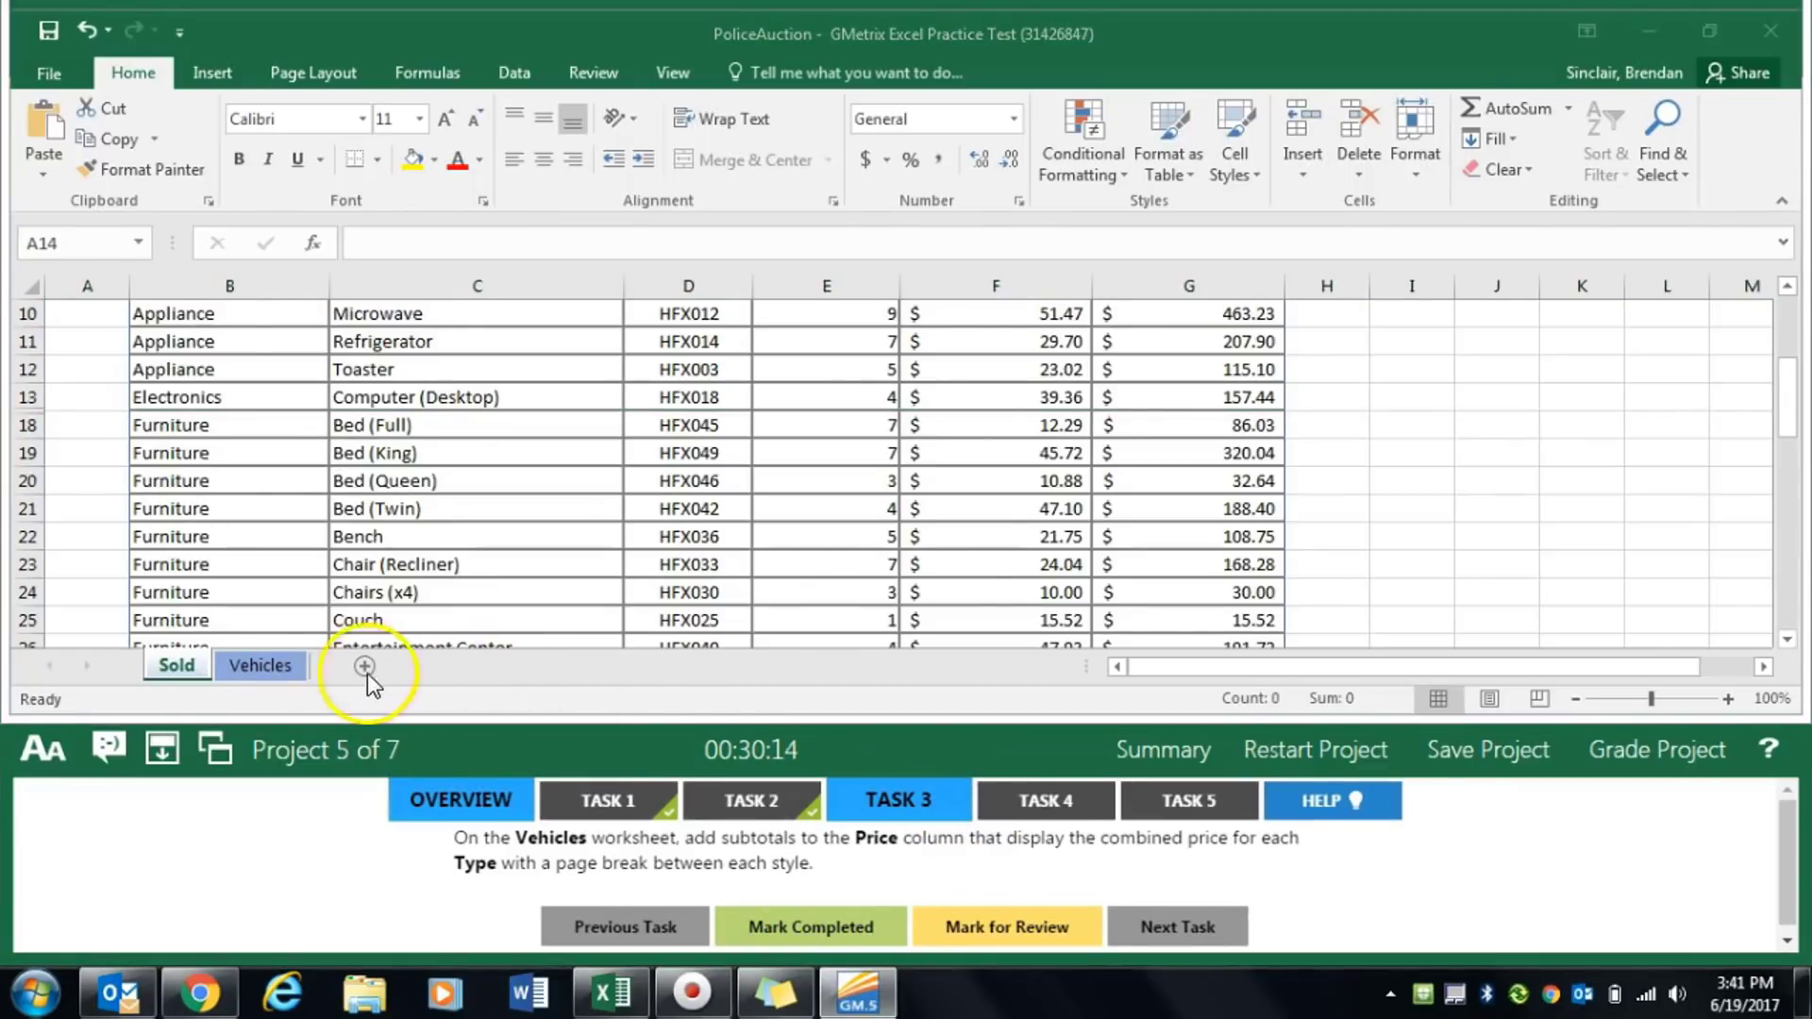
pyautogui.click(260, 666)
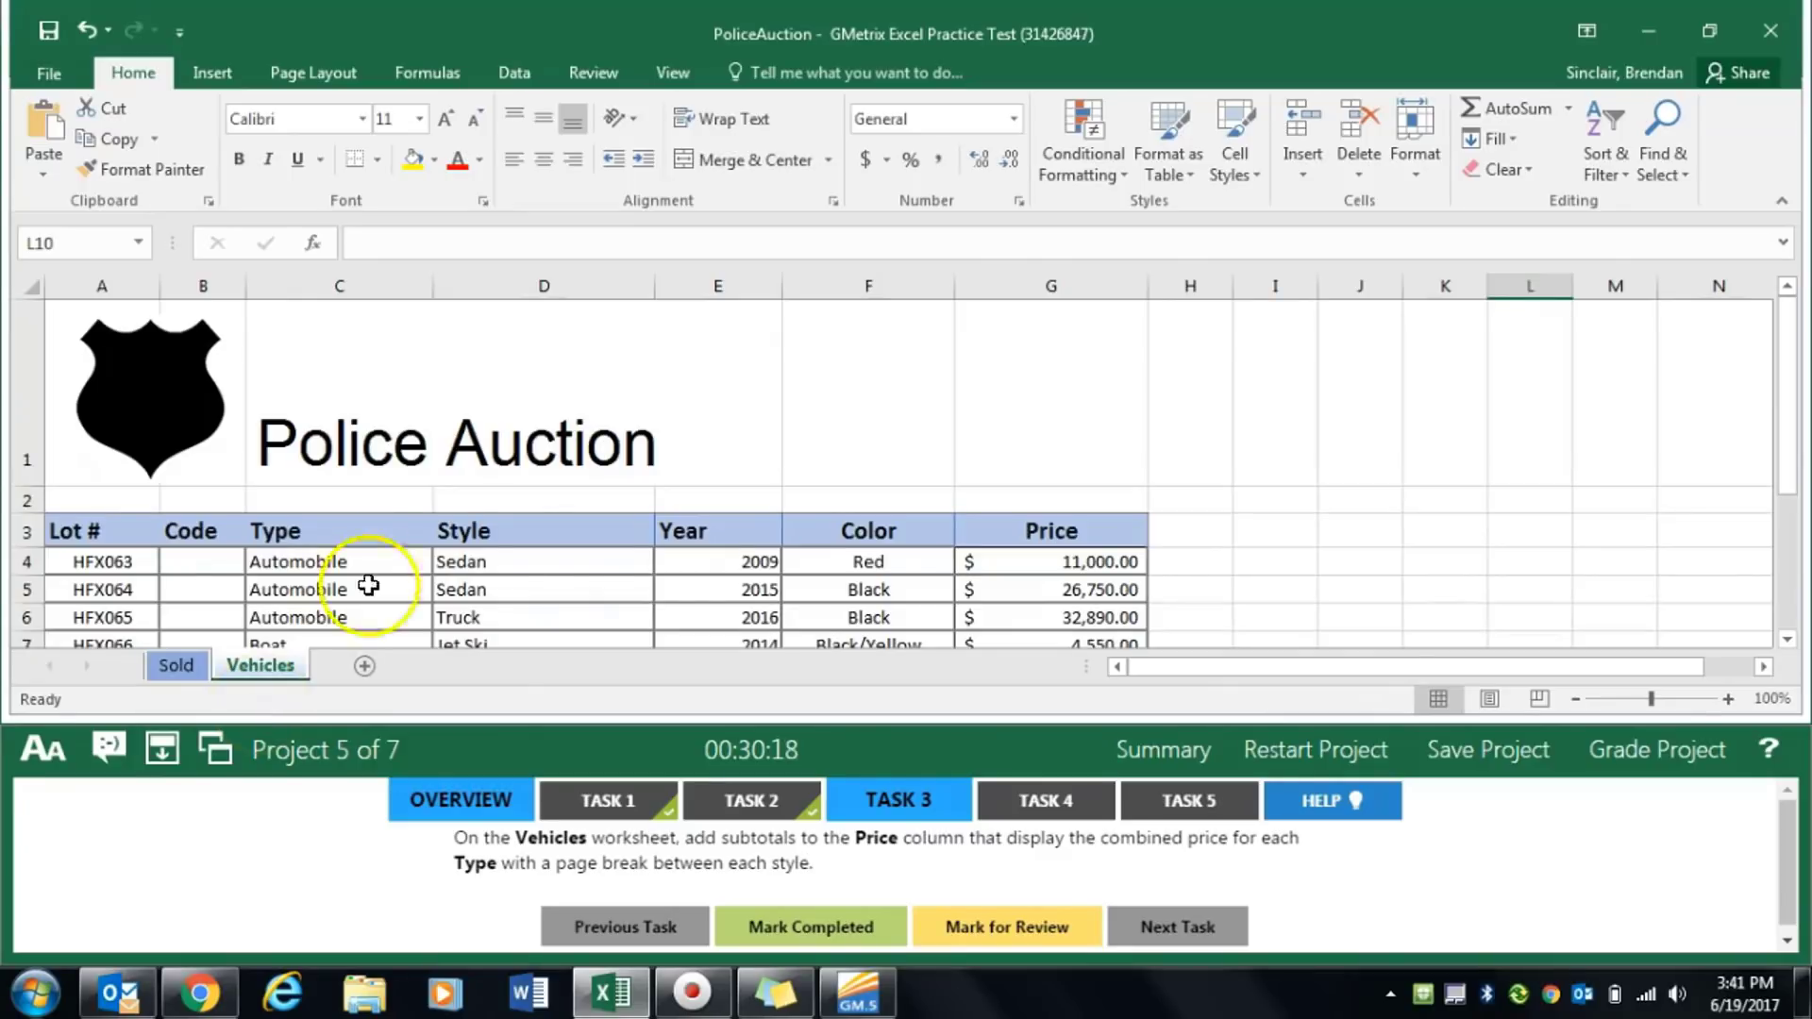
pyautogui.click(407, 616)
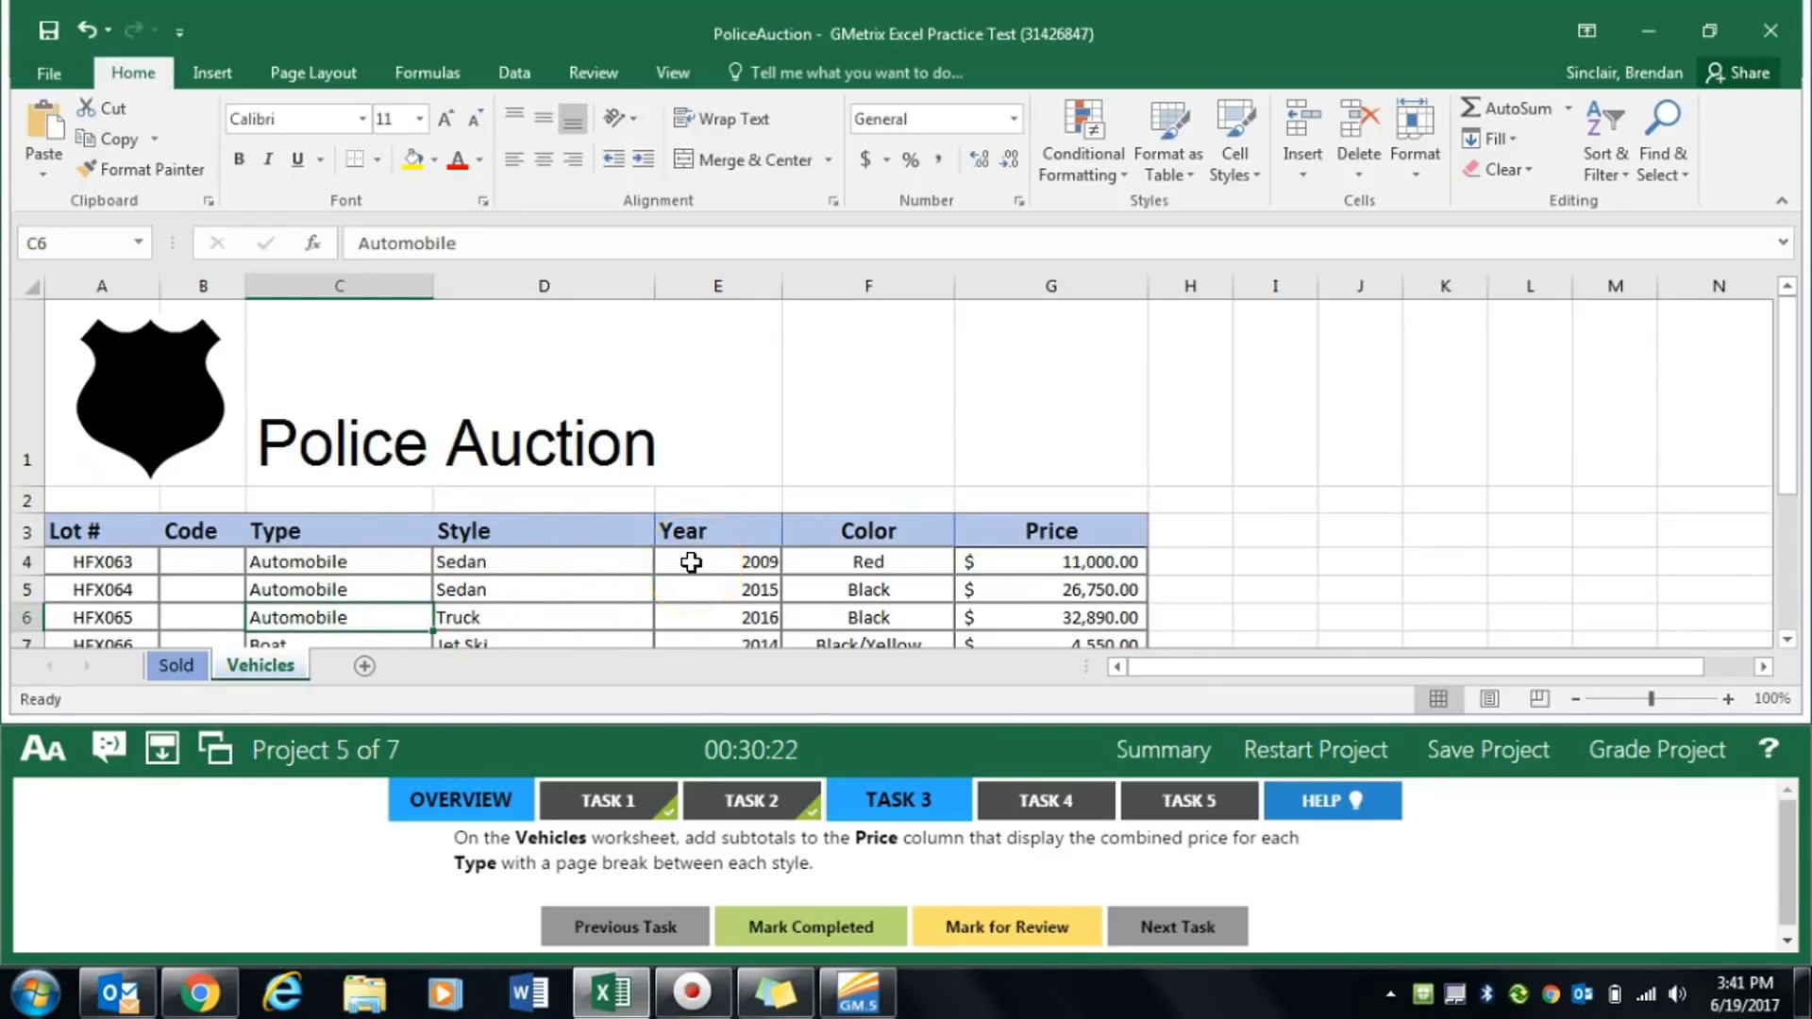
pyautogui.click(593, 75)
pyautogui.click(506, 75)
pyautogui.click(484, 80)
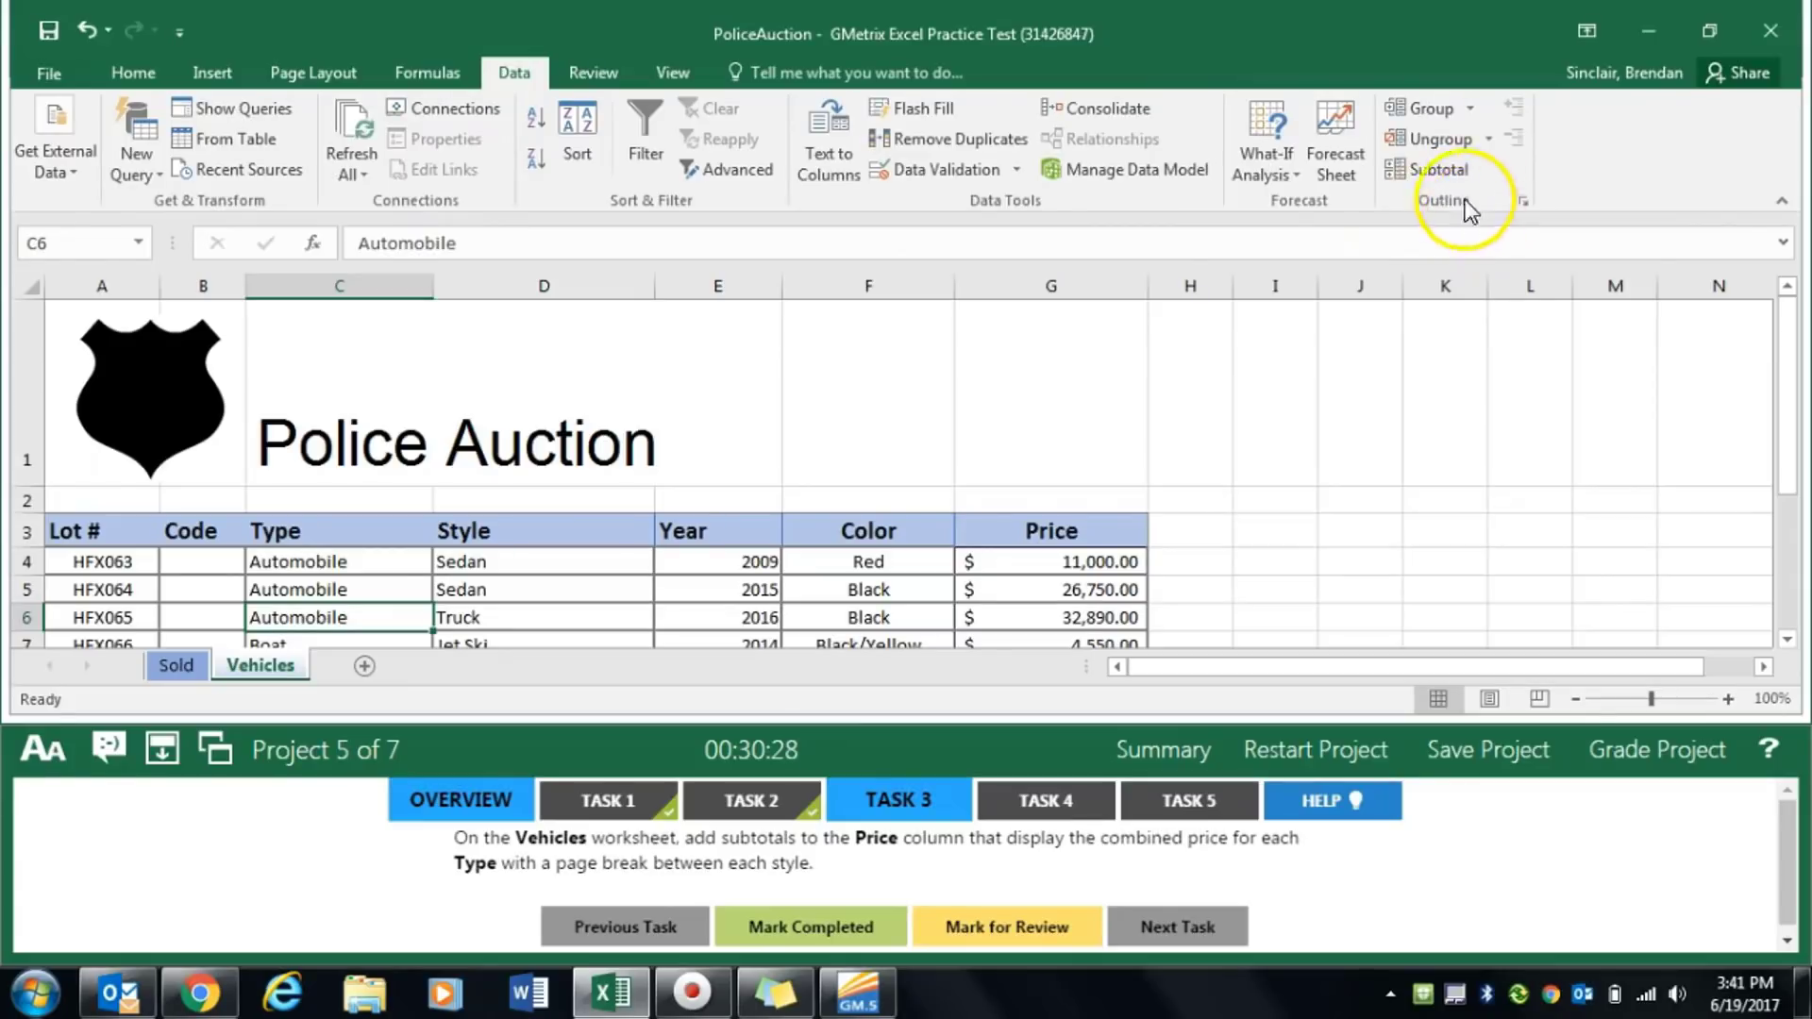
pyautogui.click(1441, 173)
pyautogui.moveTo(1412, 137); pyautogui.dragTo(1452, 133)
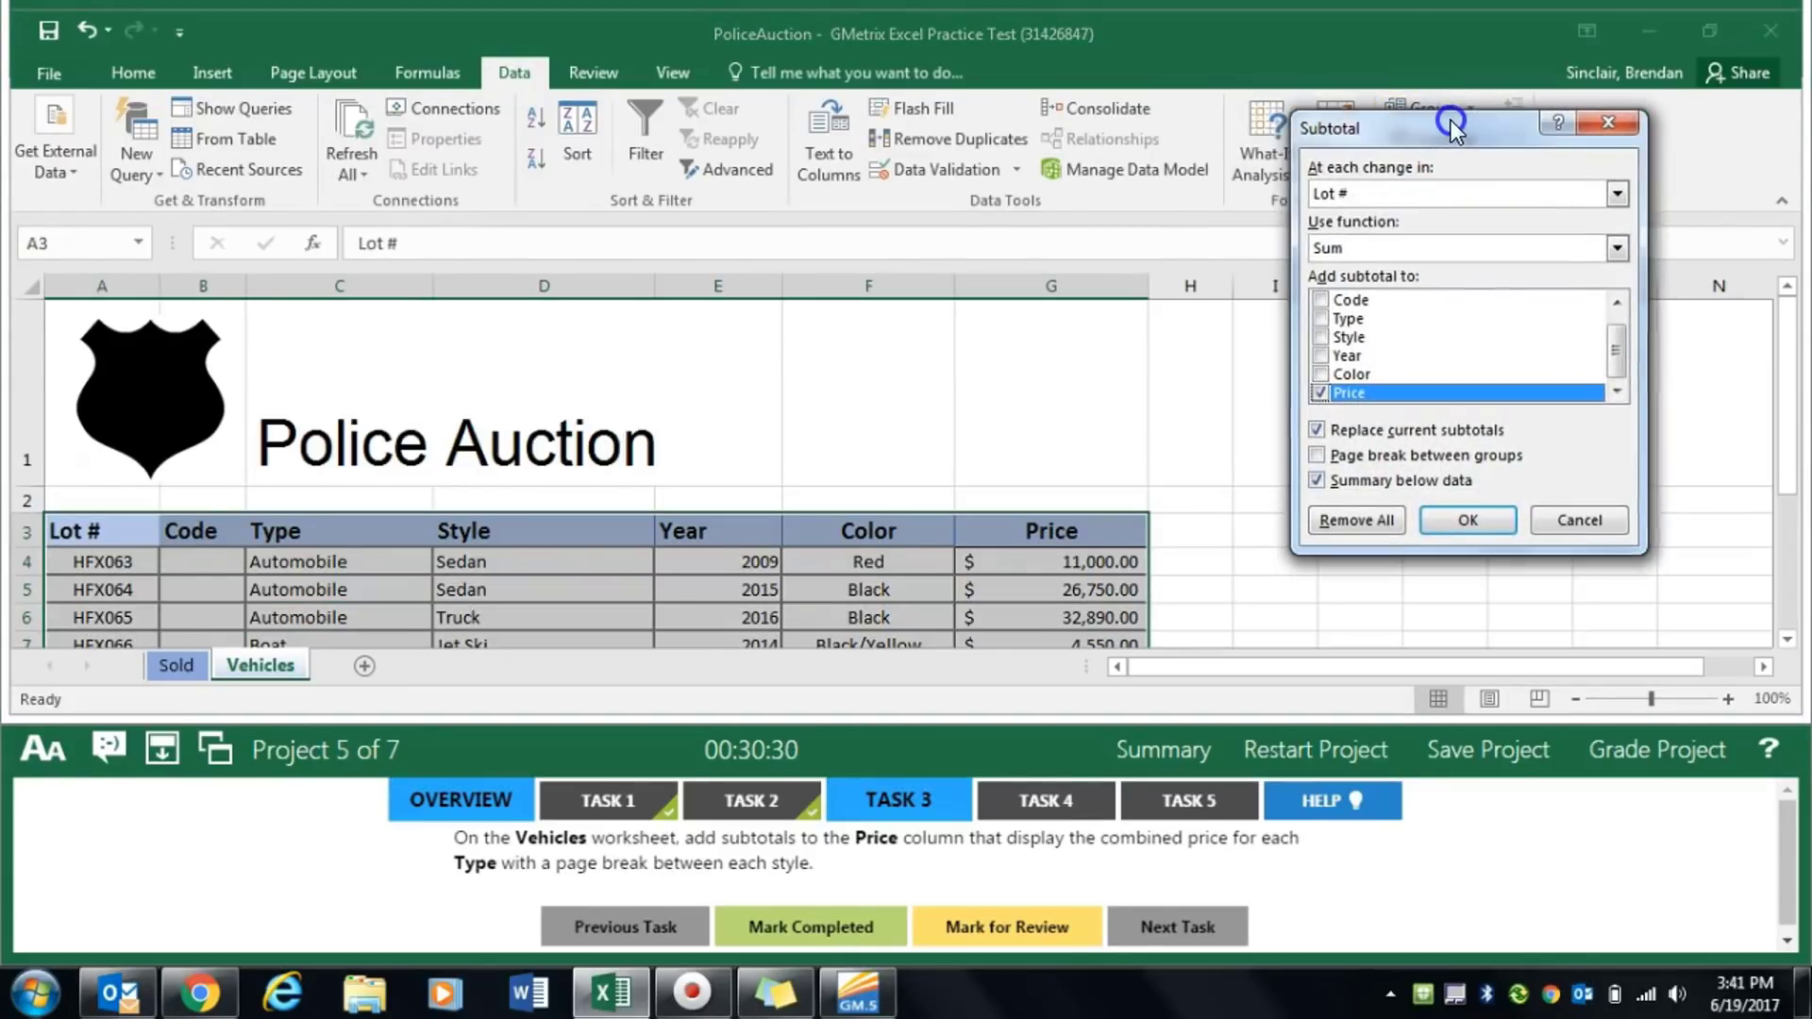
pyautogui.click(1437, 191)
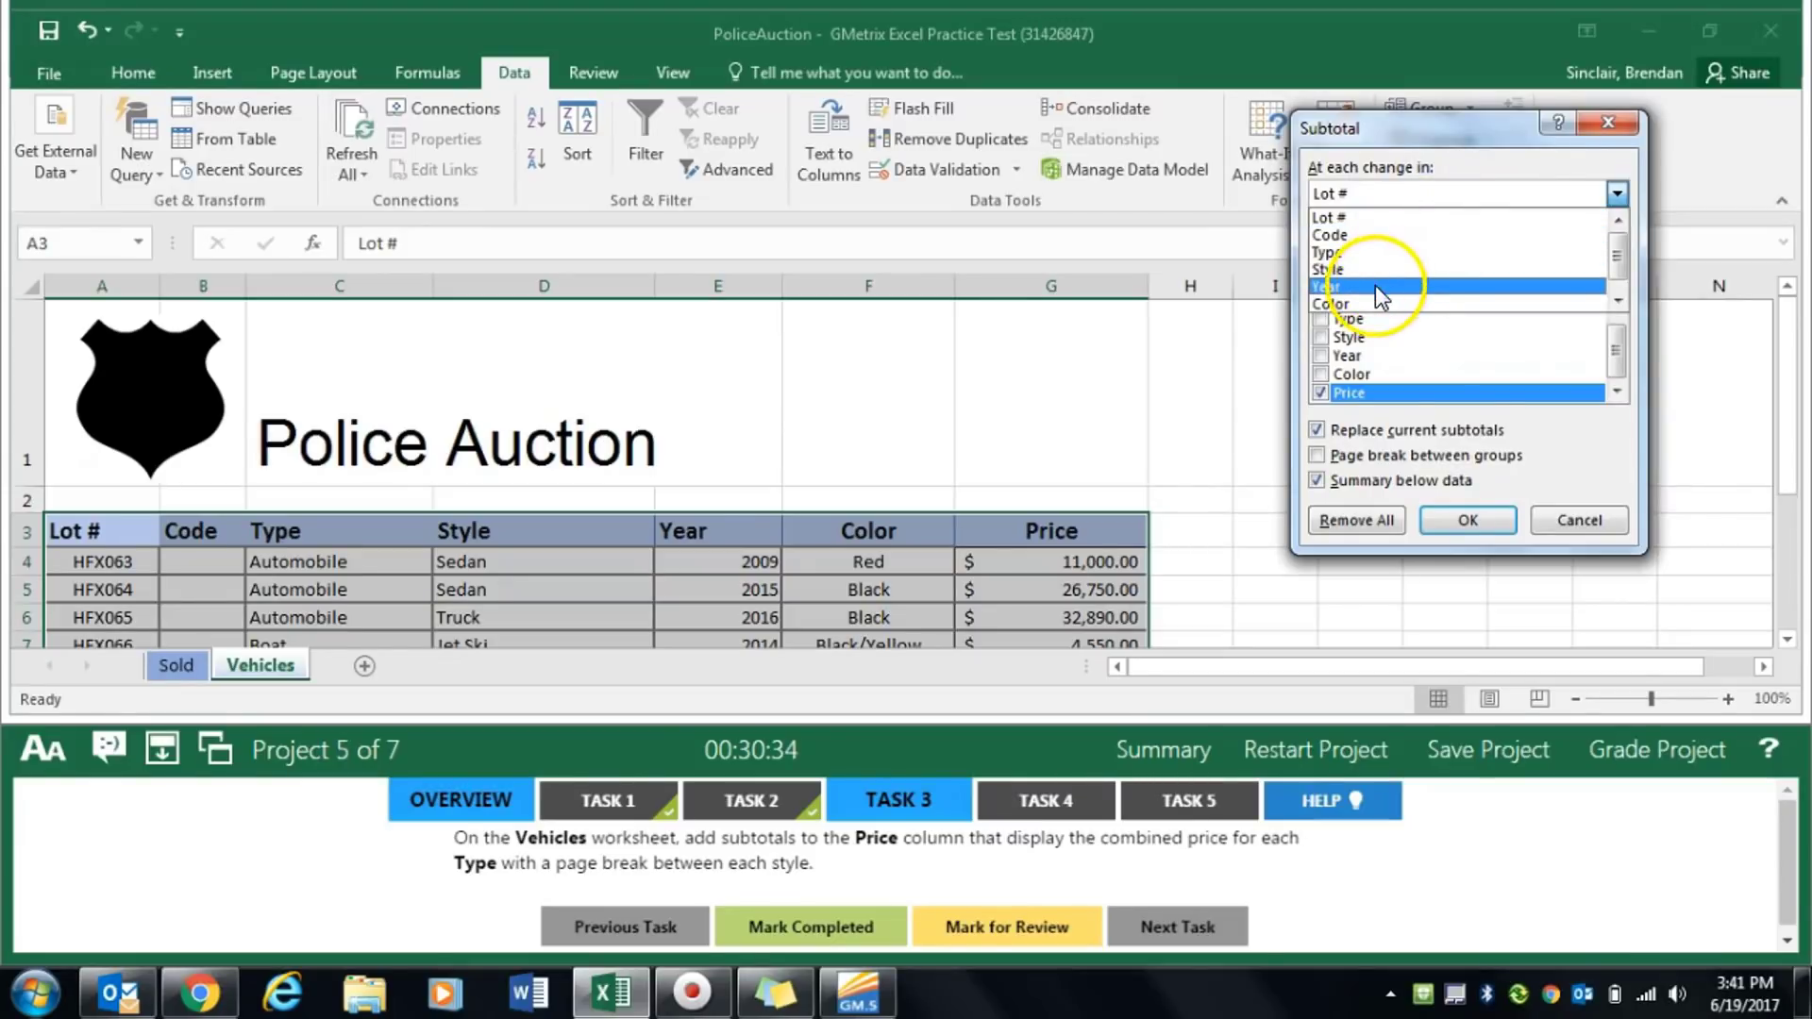
pyautogui.click(1397, 247)
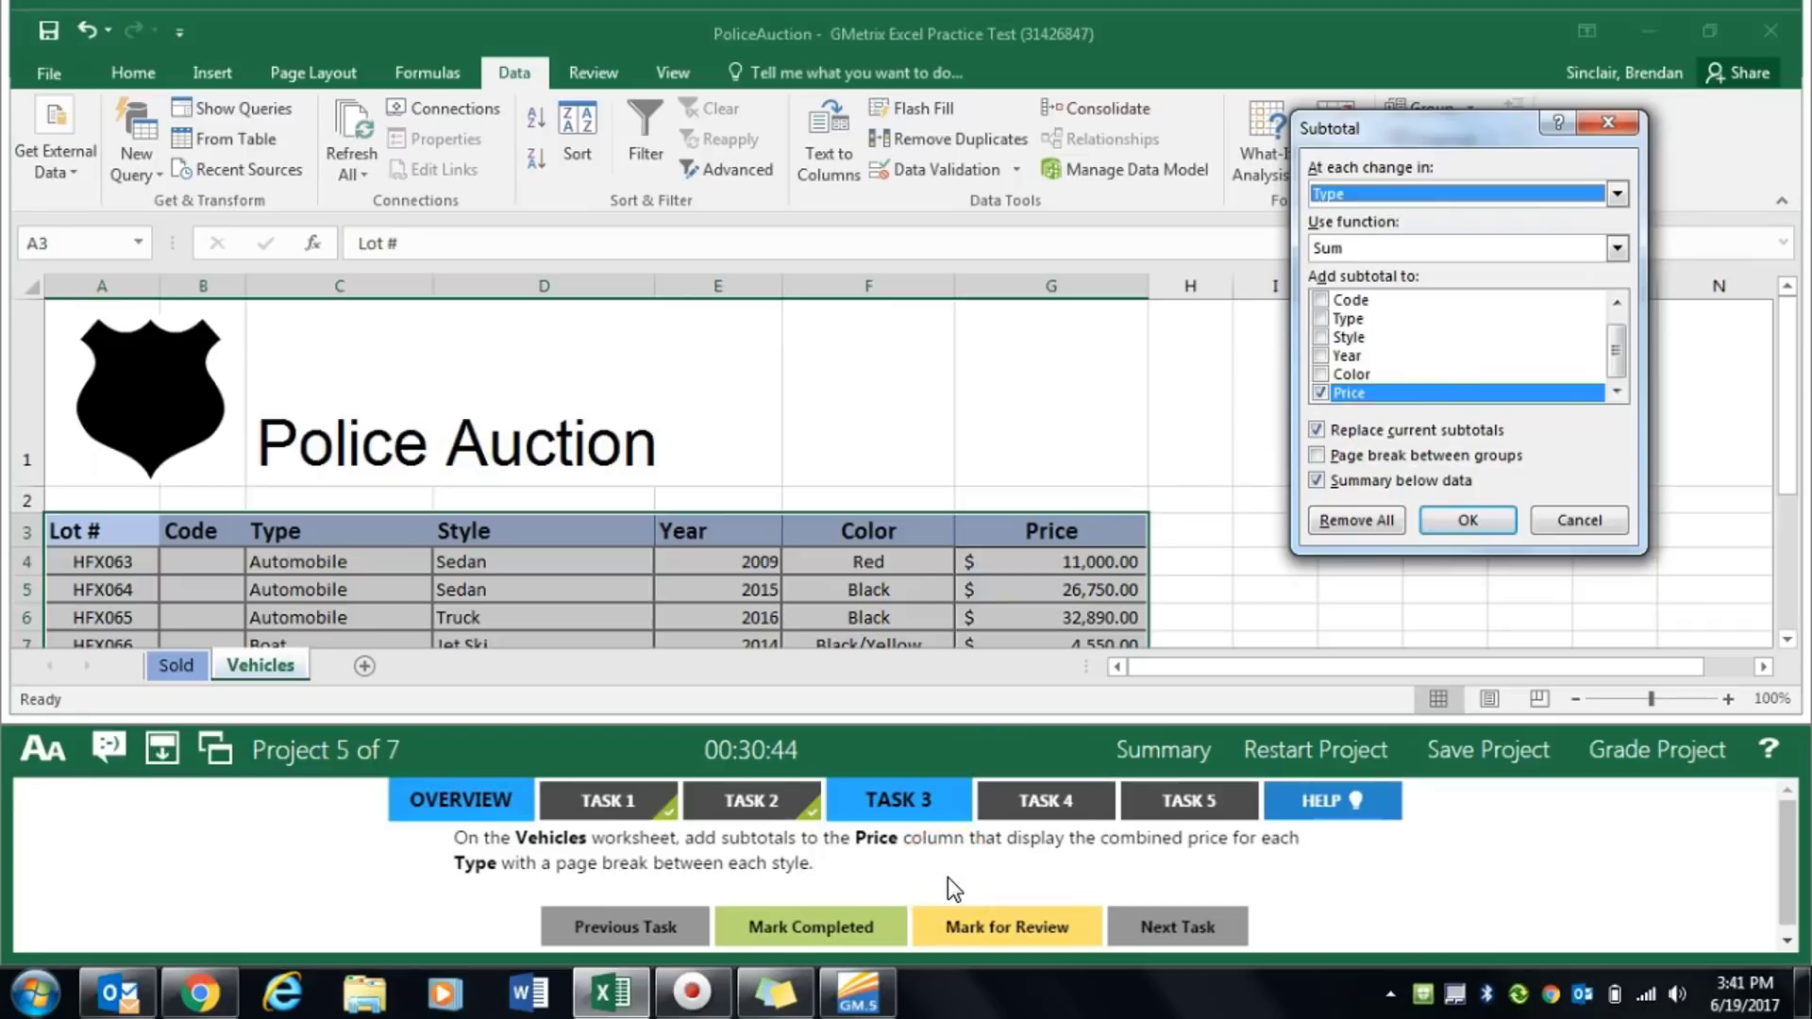
pyautogui.click(1388, 457)
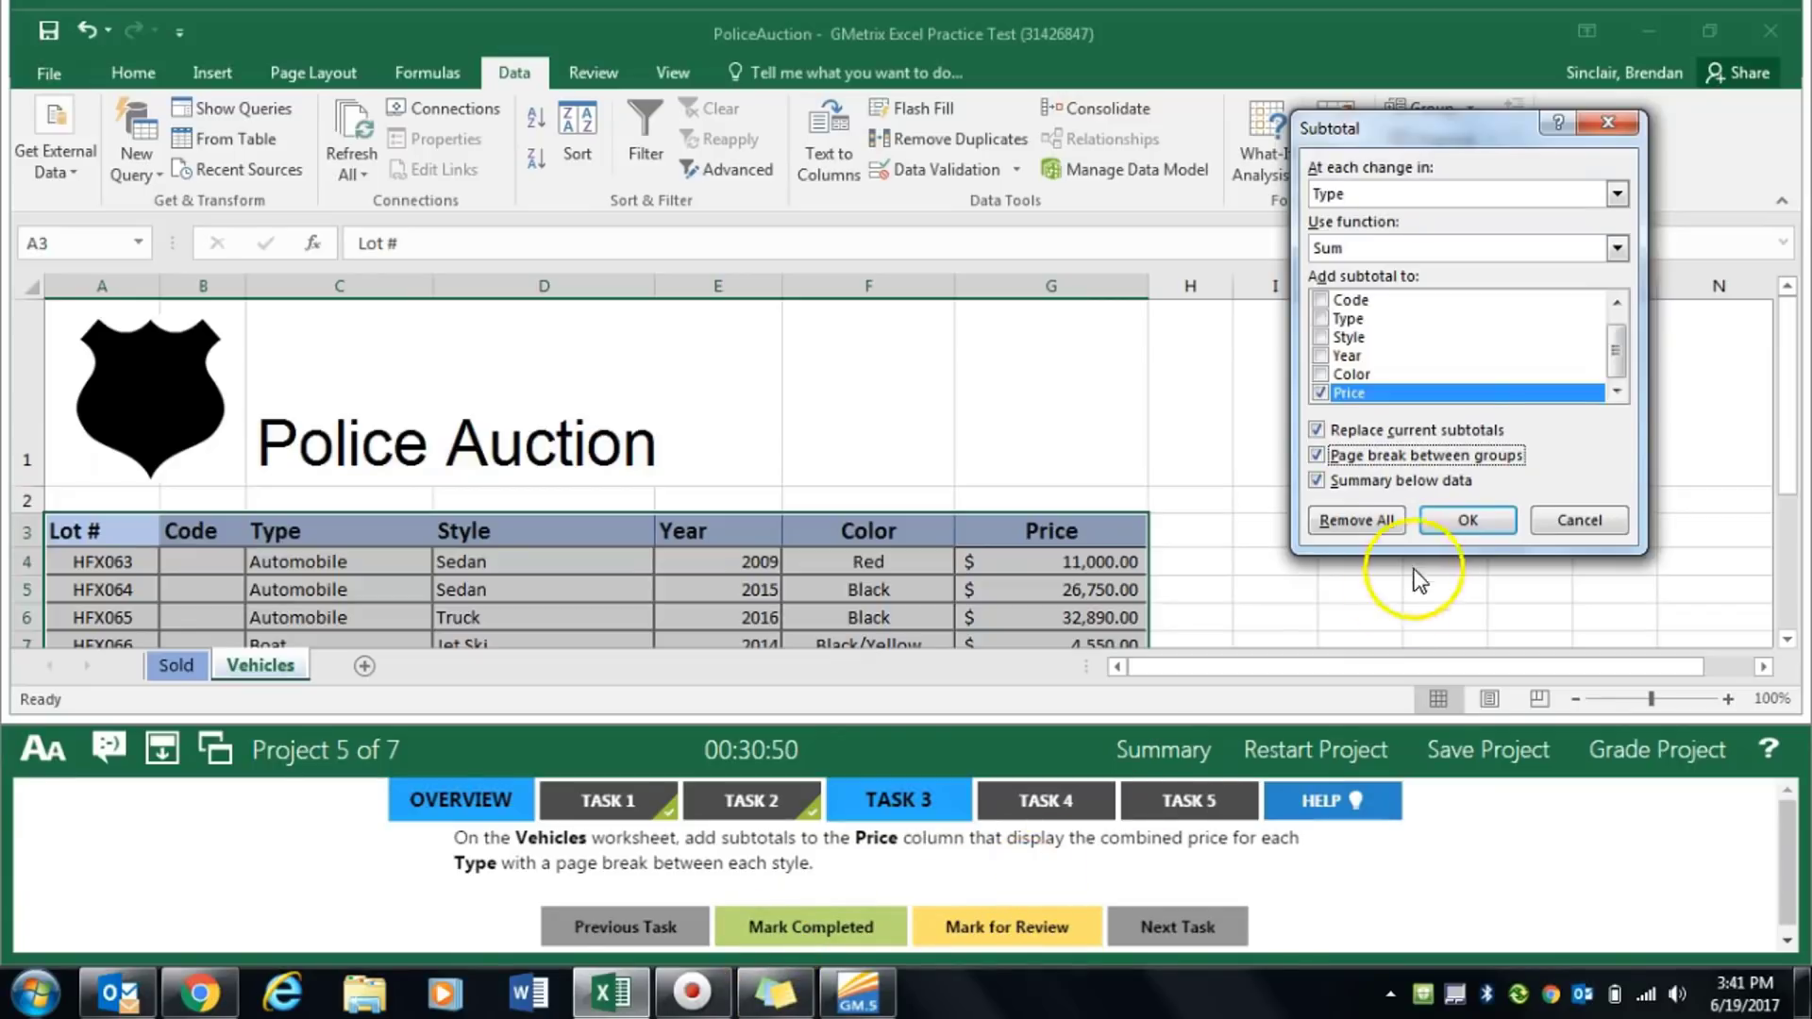
pyautogui.click(1468, 520)
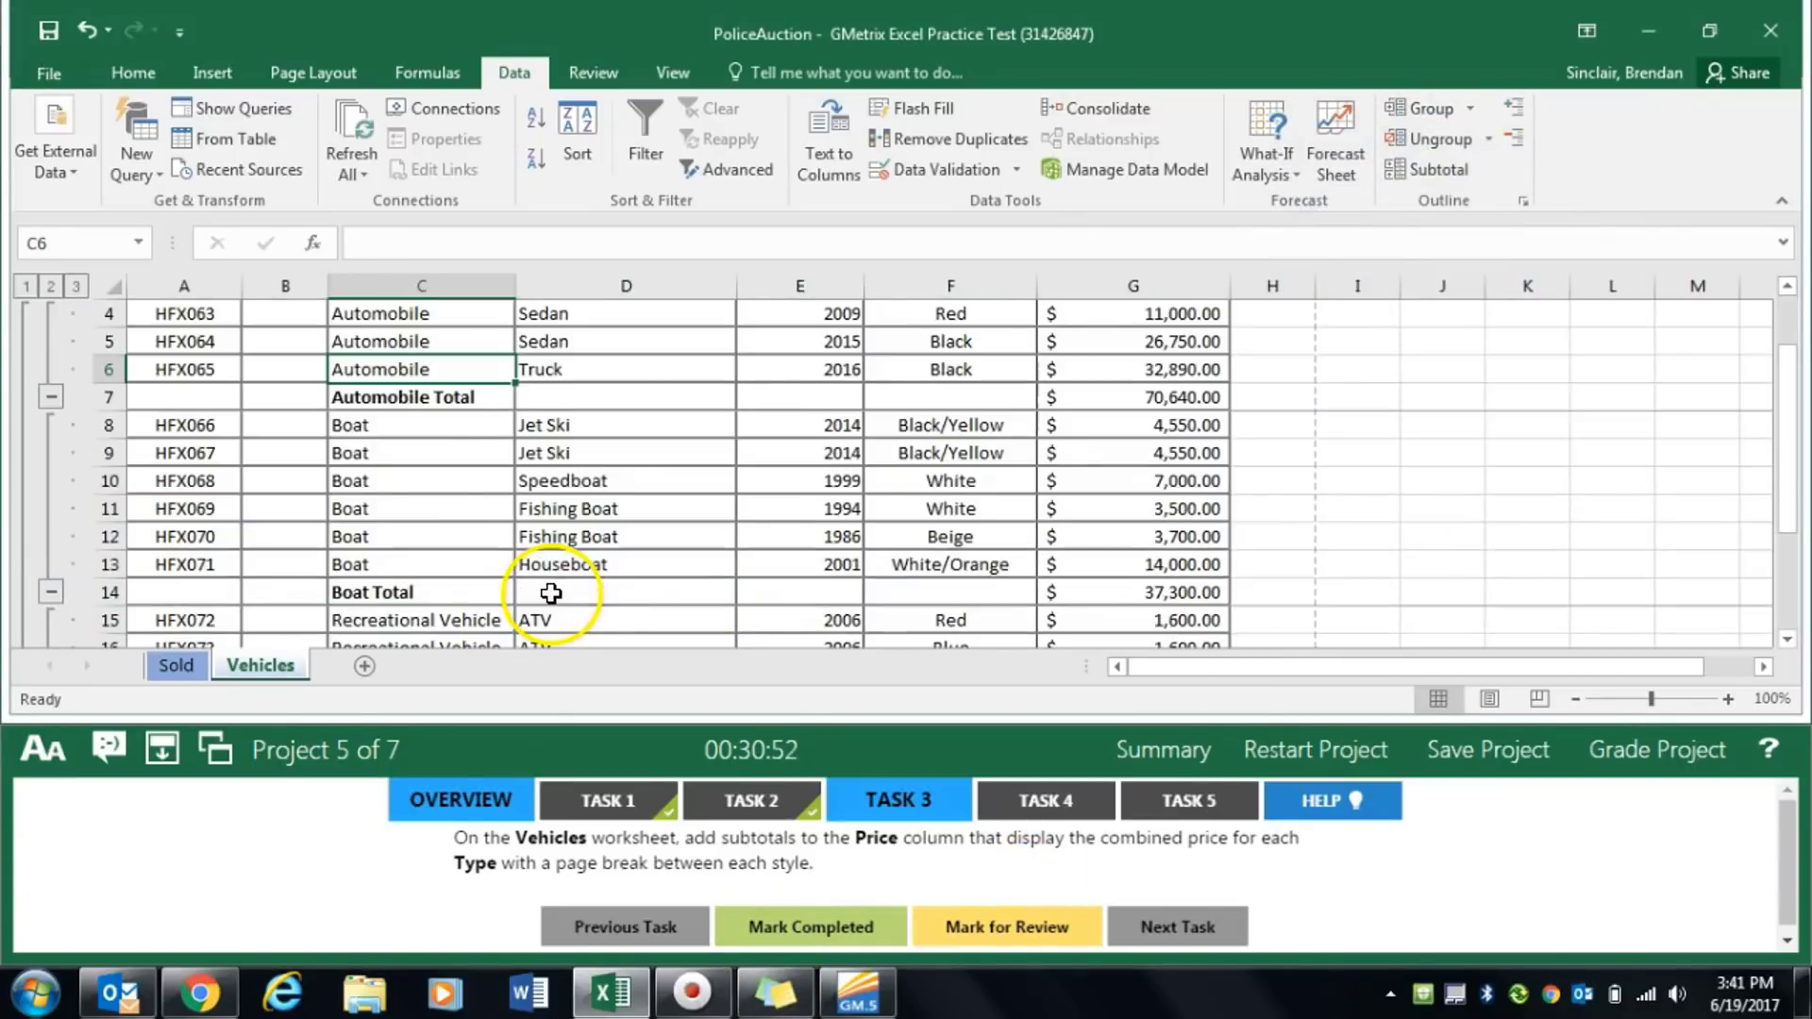
# Check the subtotal rows on the Vehicles worksheet and mark Task 3 completed
pyautogui.scroll(-1, 548, 590)
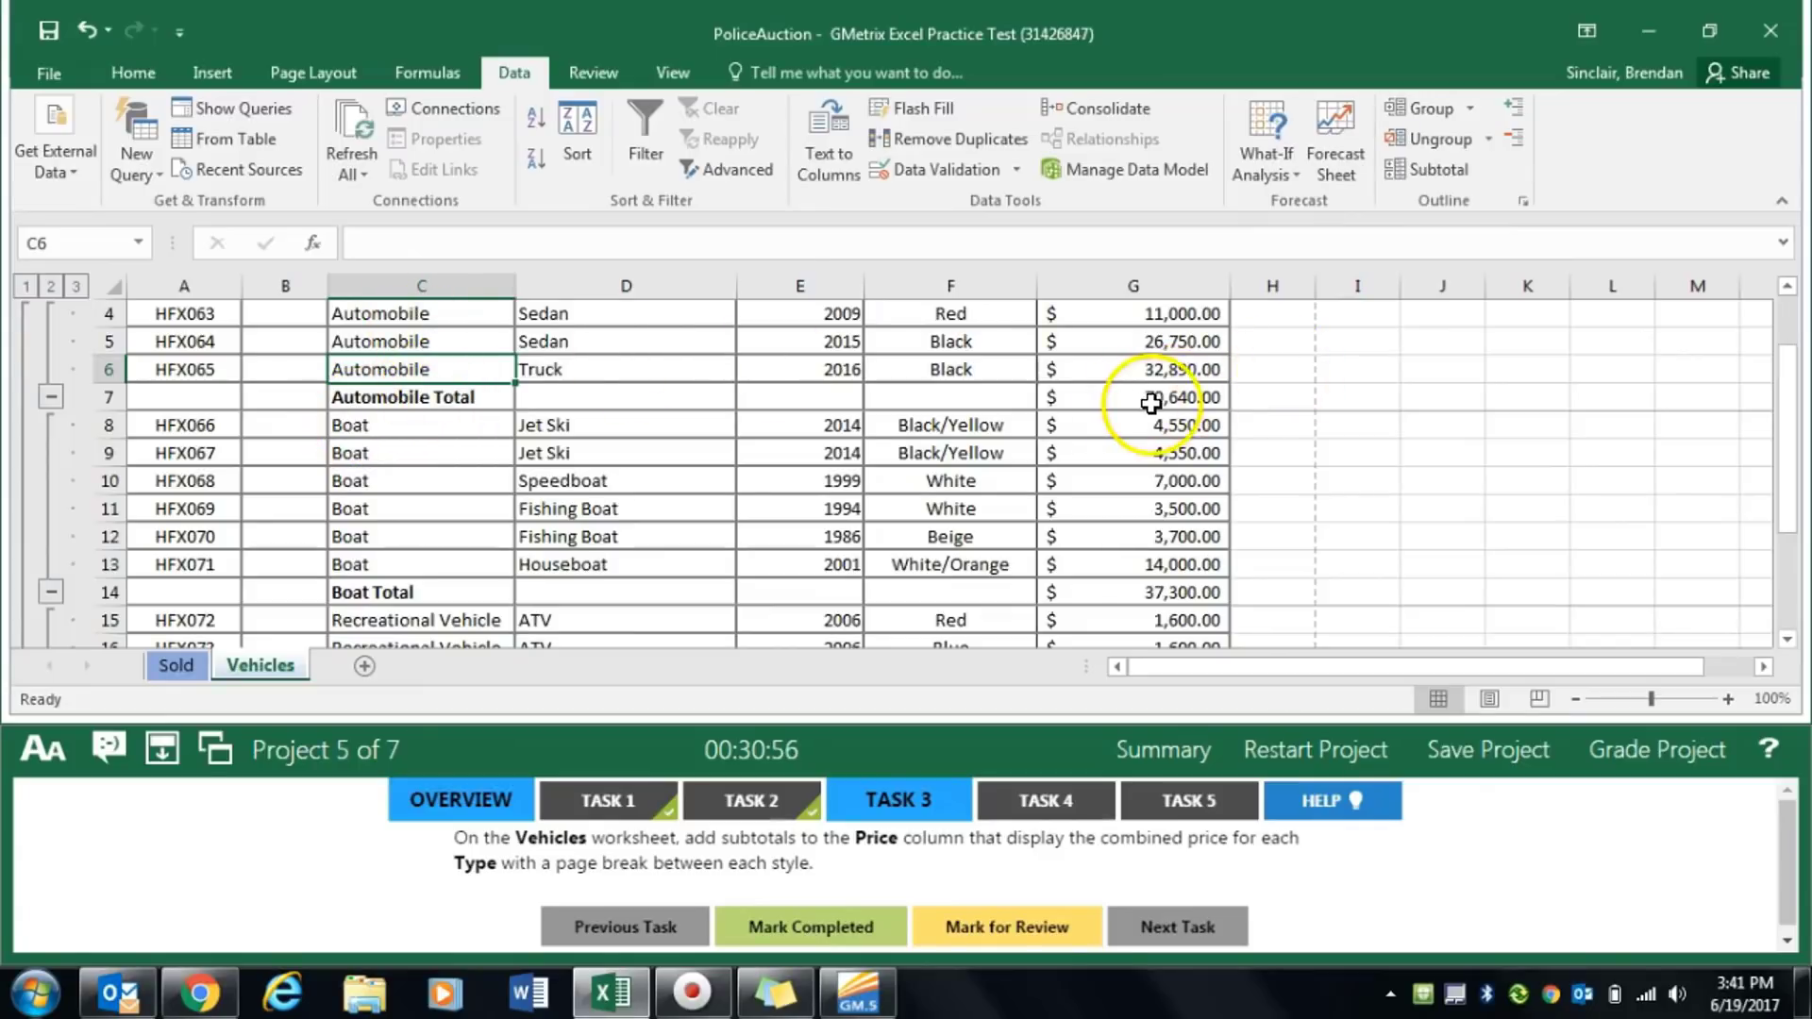
pyautogui.scroll(1, 1156, 461)
pyautogui.scroll(-1, 1155, 461)
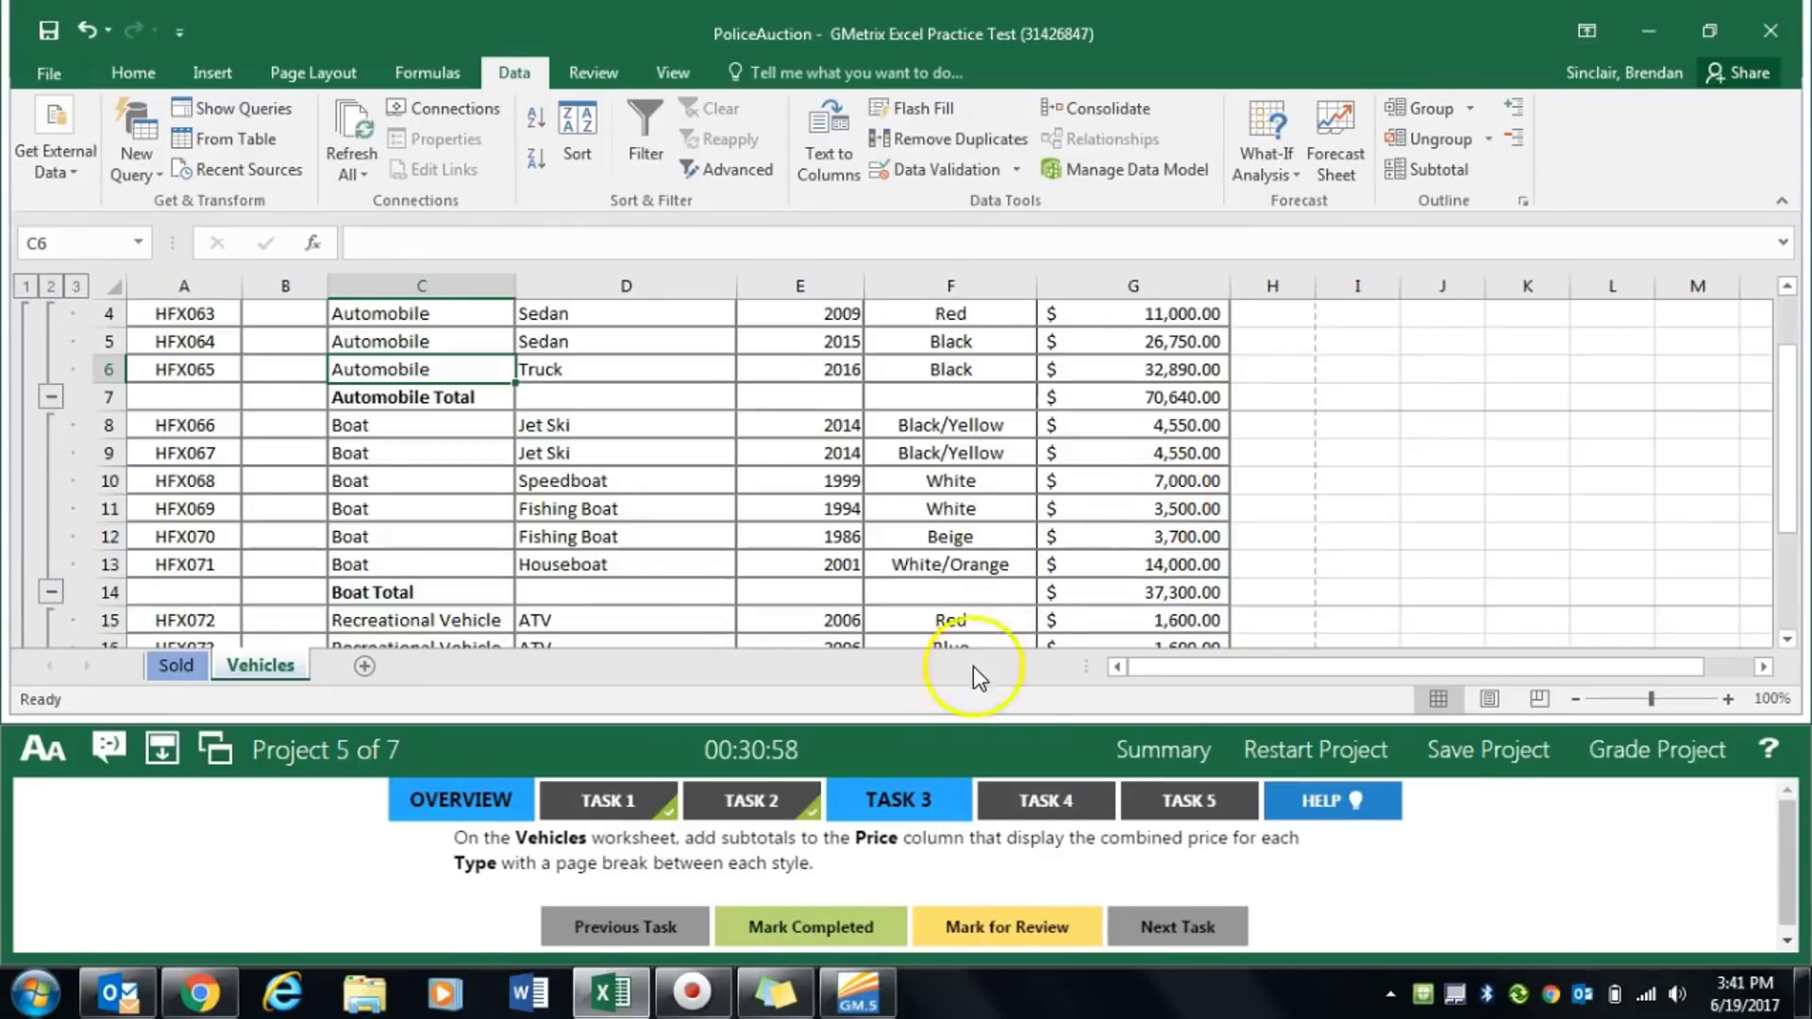
pyautogui.click(807, 927)
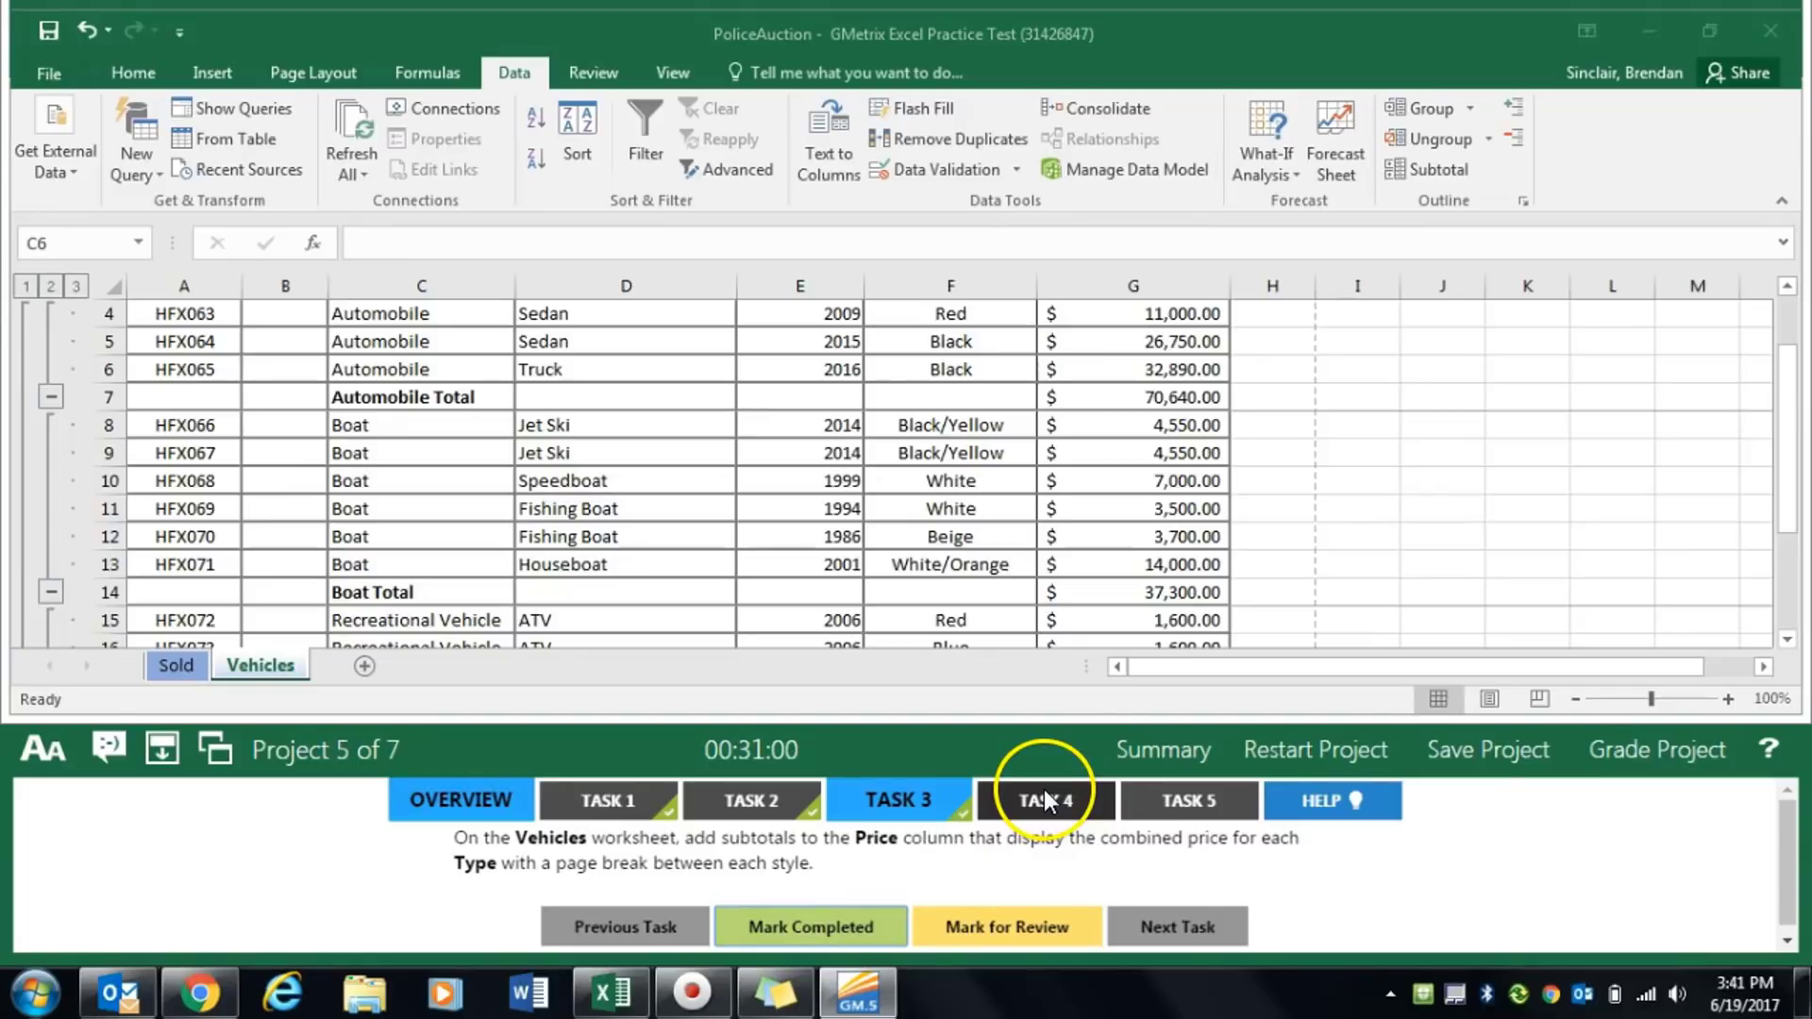
# For Task 4, turn on Banded Rows for the table on the Sold worksheet, and mark the task completed
pyautogui.click(1044, 789)
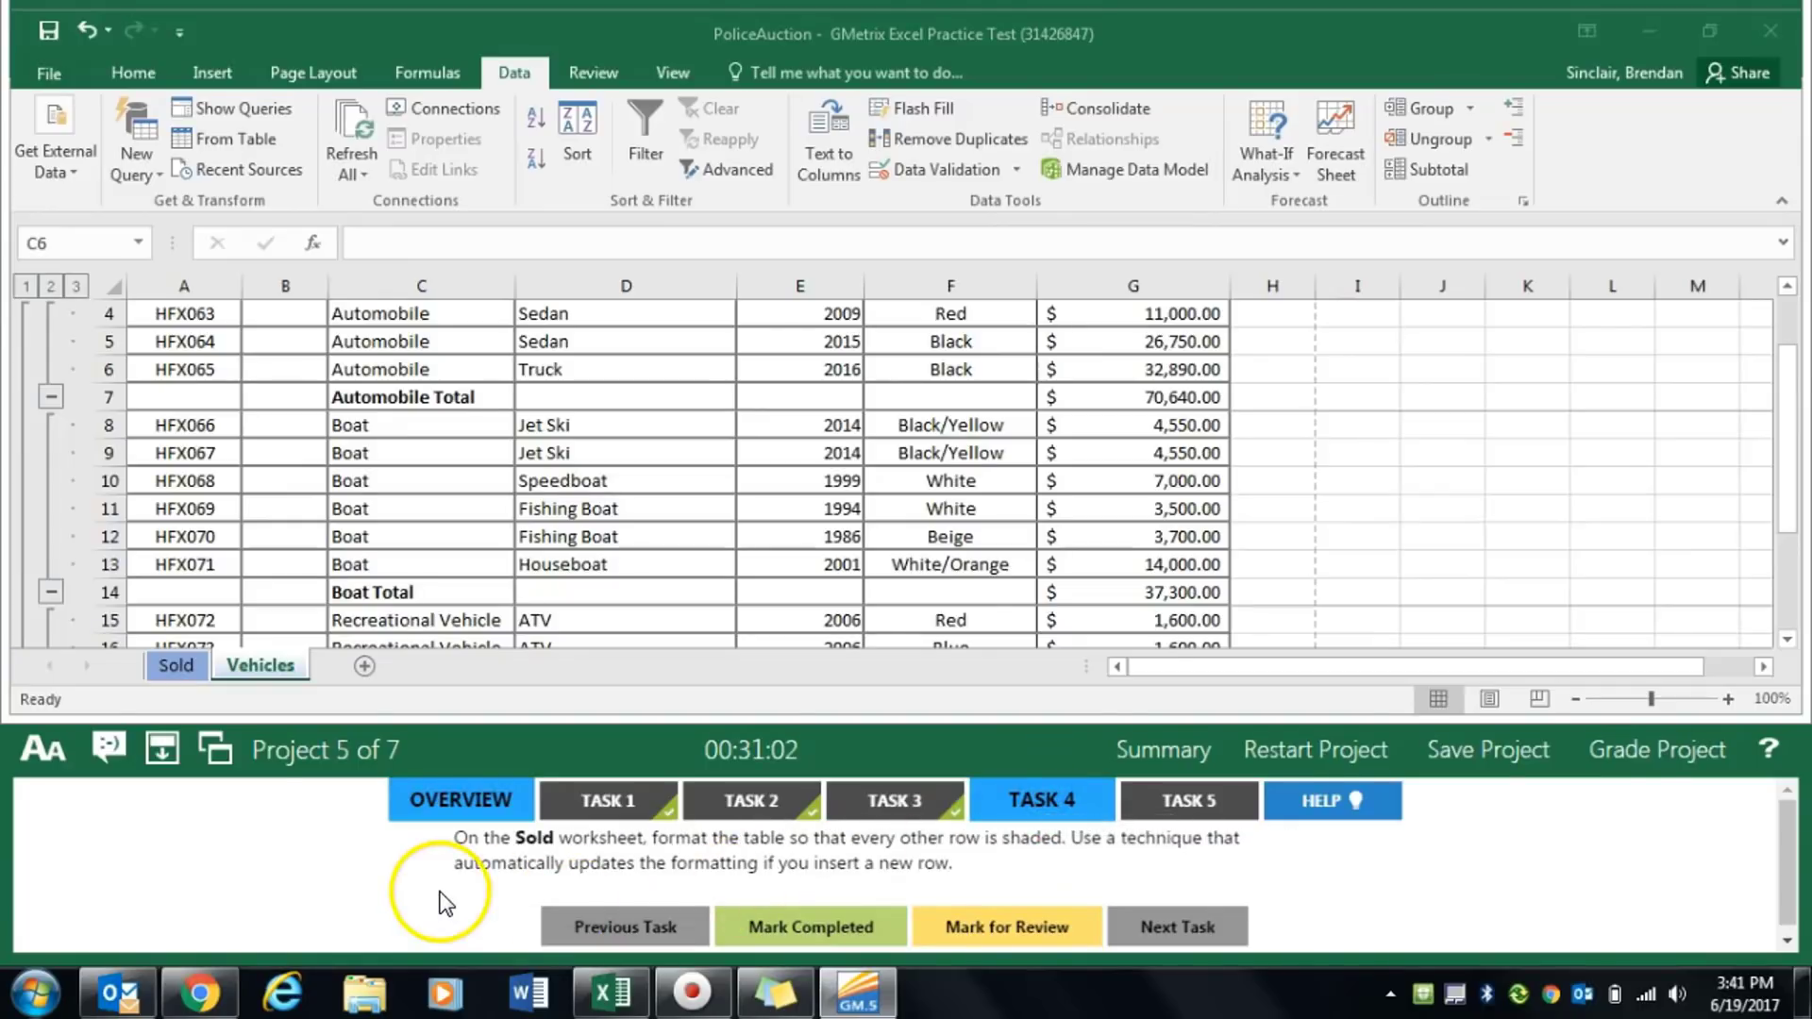
pyautogui.click(179, 665)
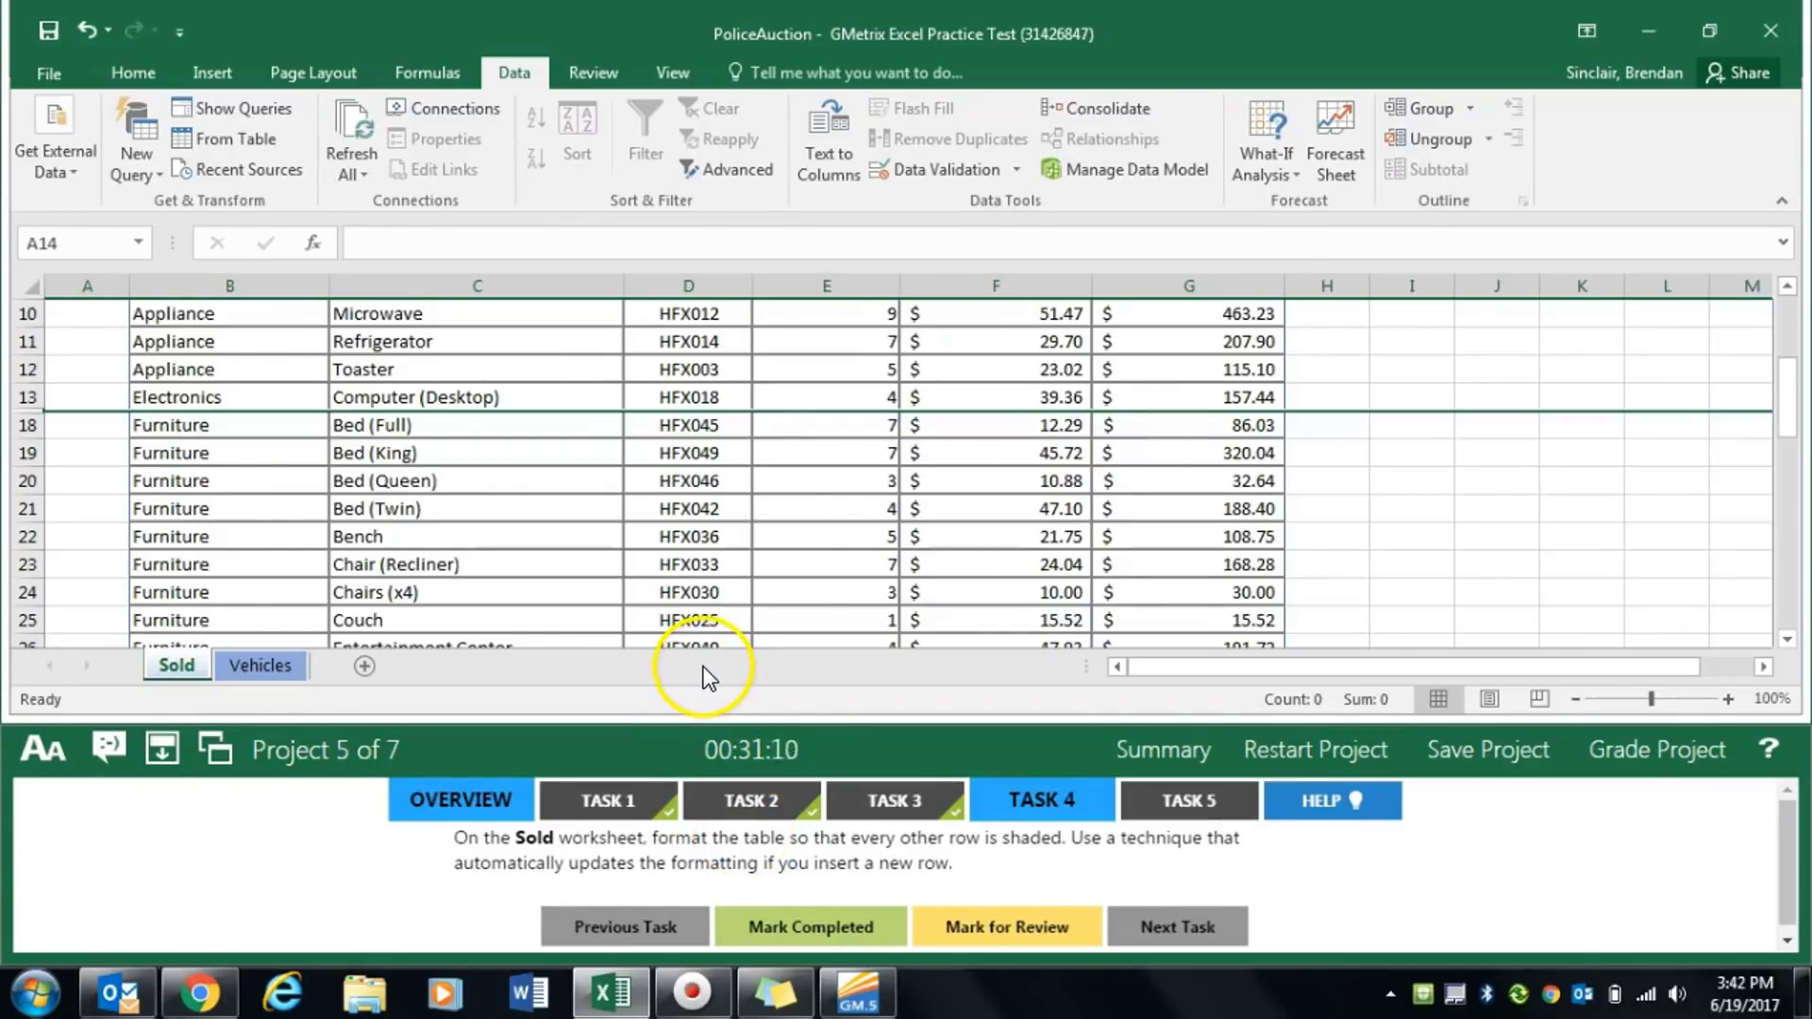
pyautogui.click(566, 513)
pyautogui.scroll(2, 559, 554)
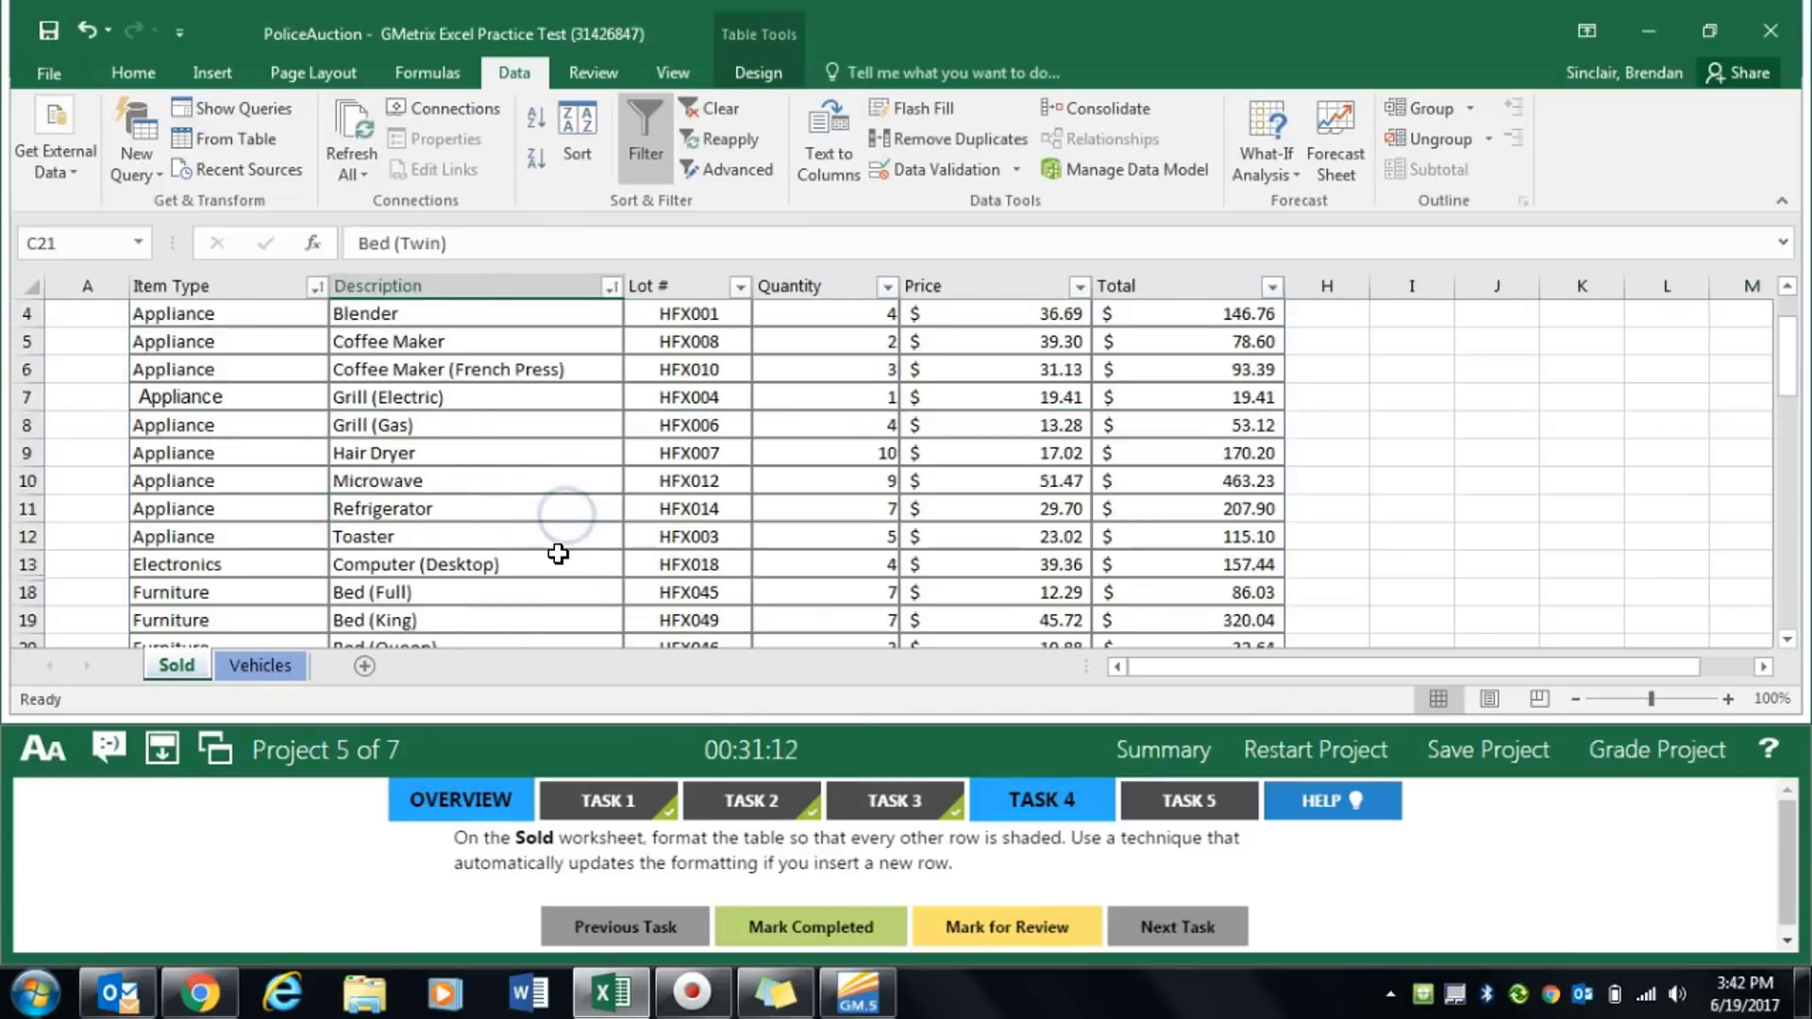
pyautogui.scroll(1, 558, 554)
pyautogui.click(580, 583)
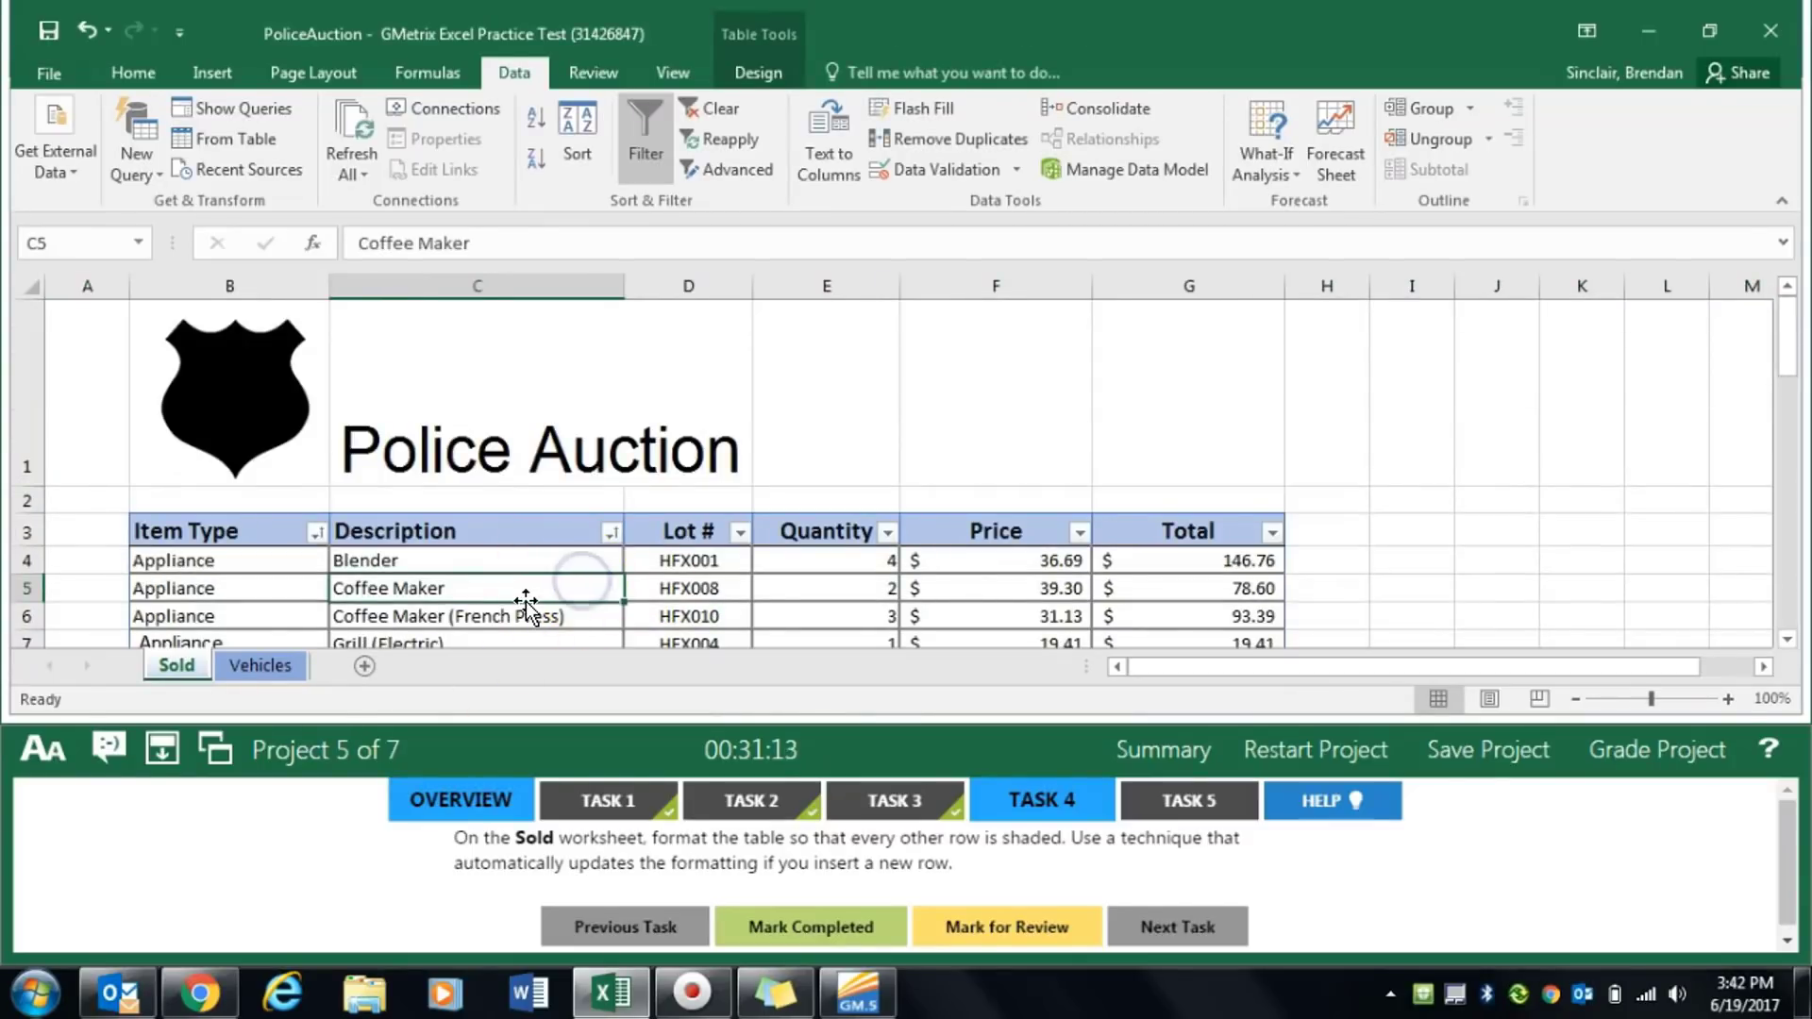
pyautogui.click(763, 76)
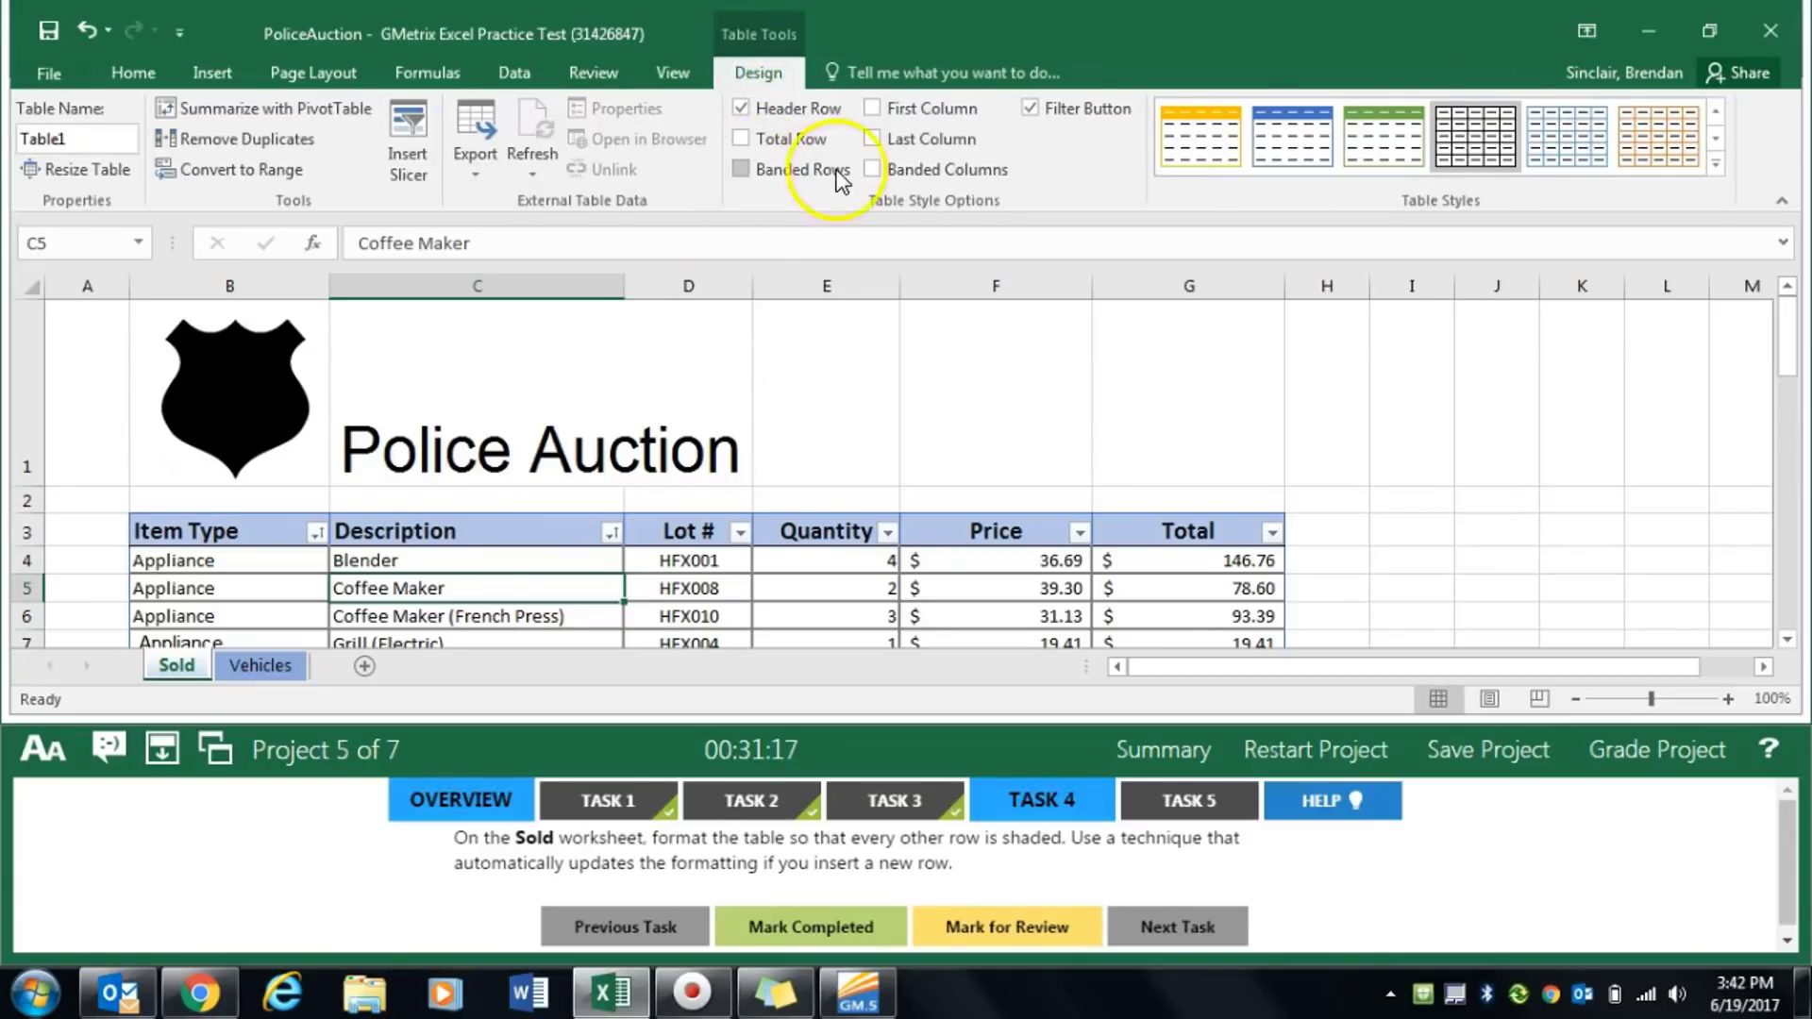
pyautogui.click(779, 179)
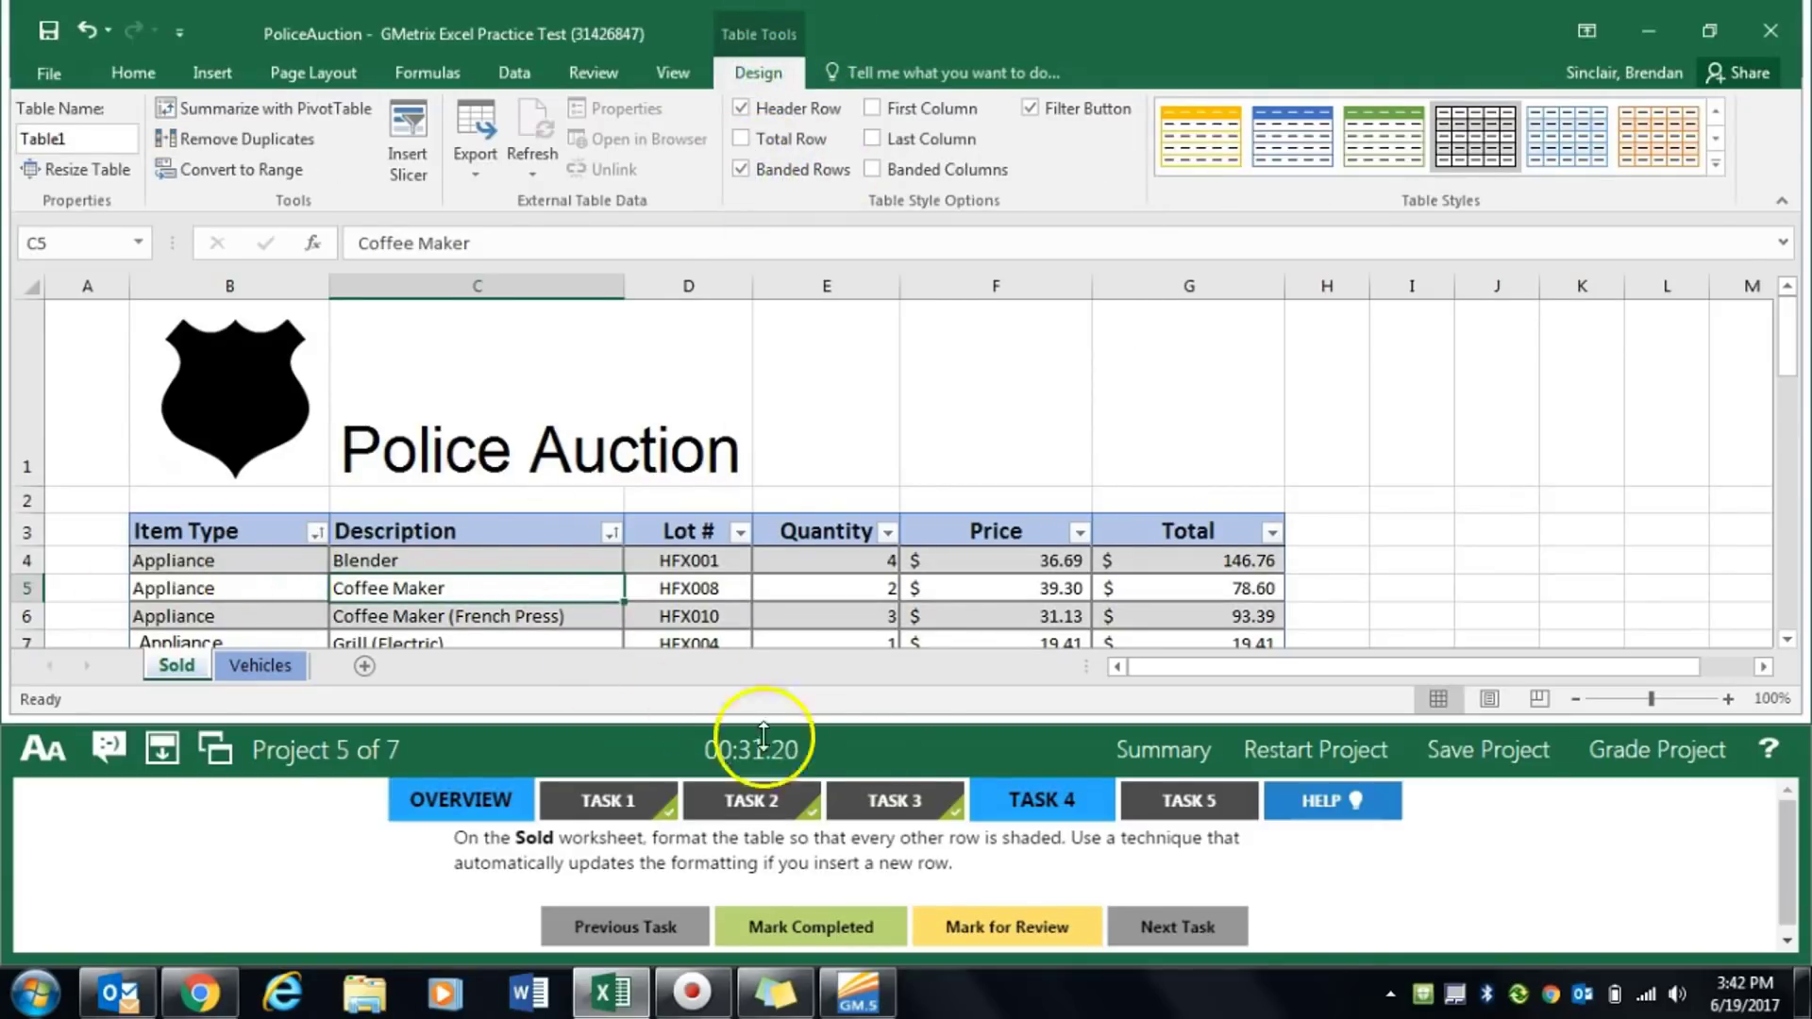
pyautogui.click(793, 930)
# For Task 5, find the LEFT function and insert it in Code cell B4 of the Vehicles worksheet
pyautogui.click(1175, 800)
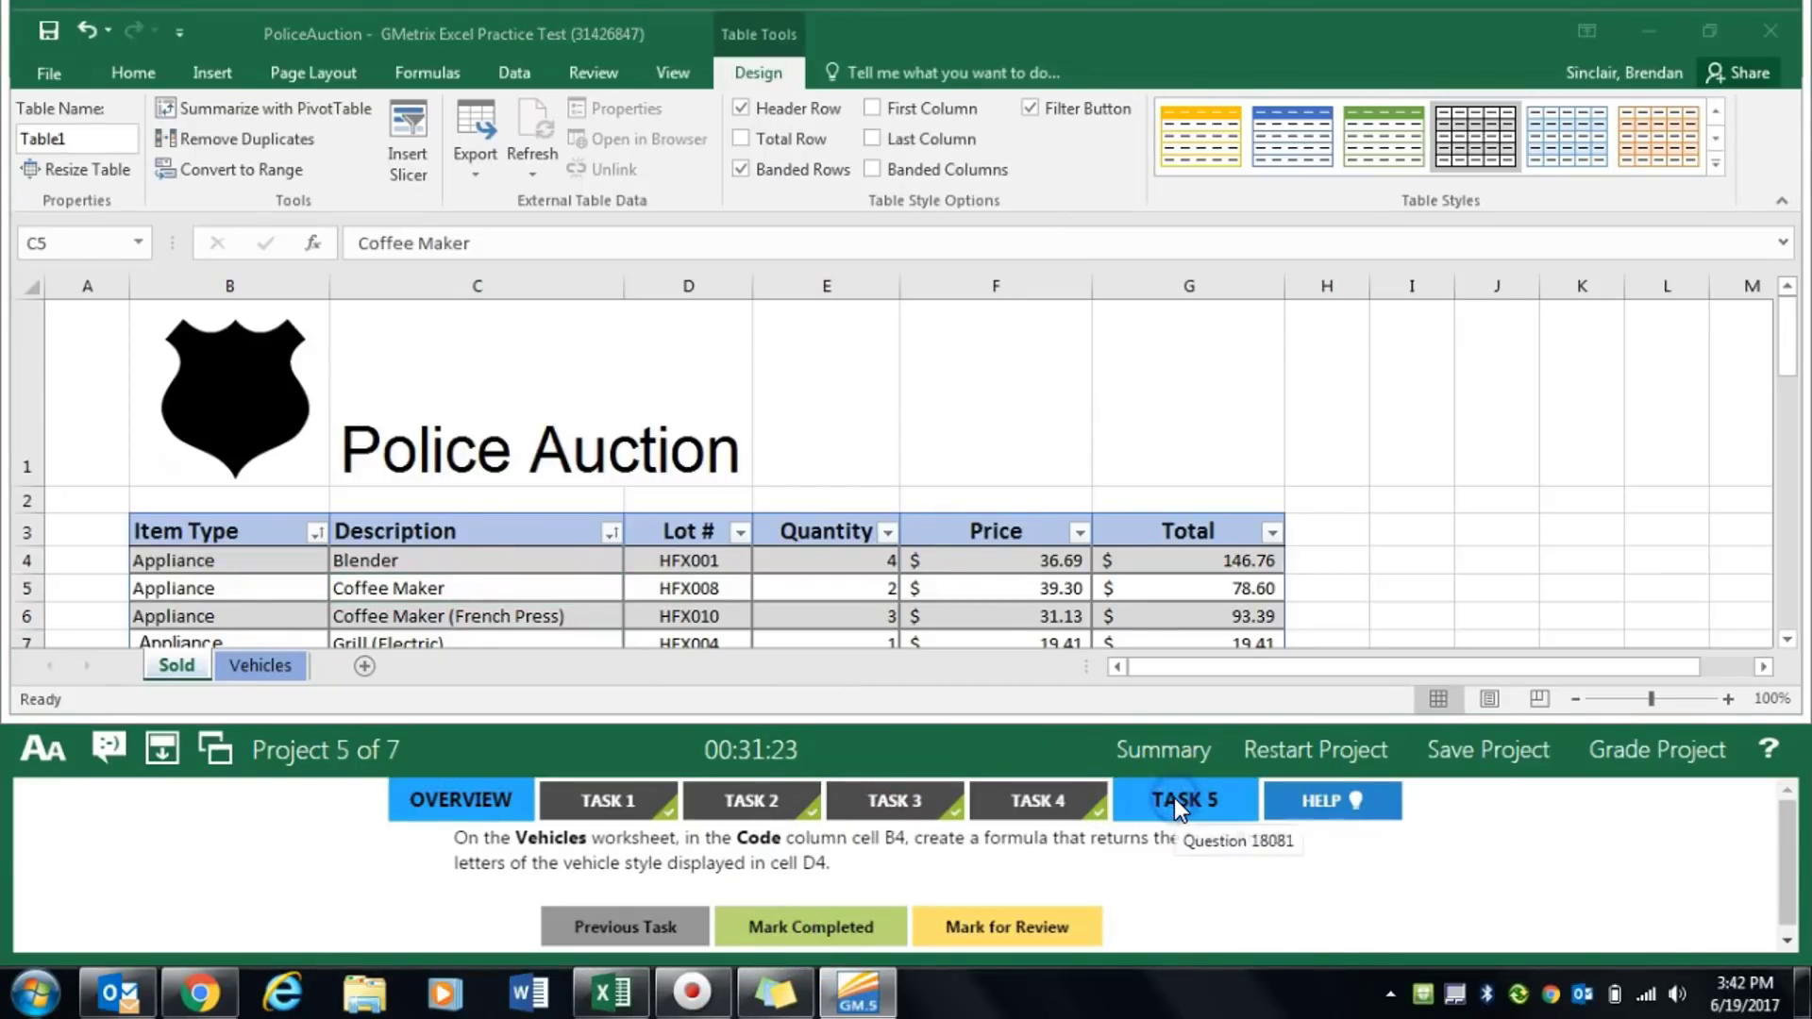
pyautogui.click(256, 672)
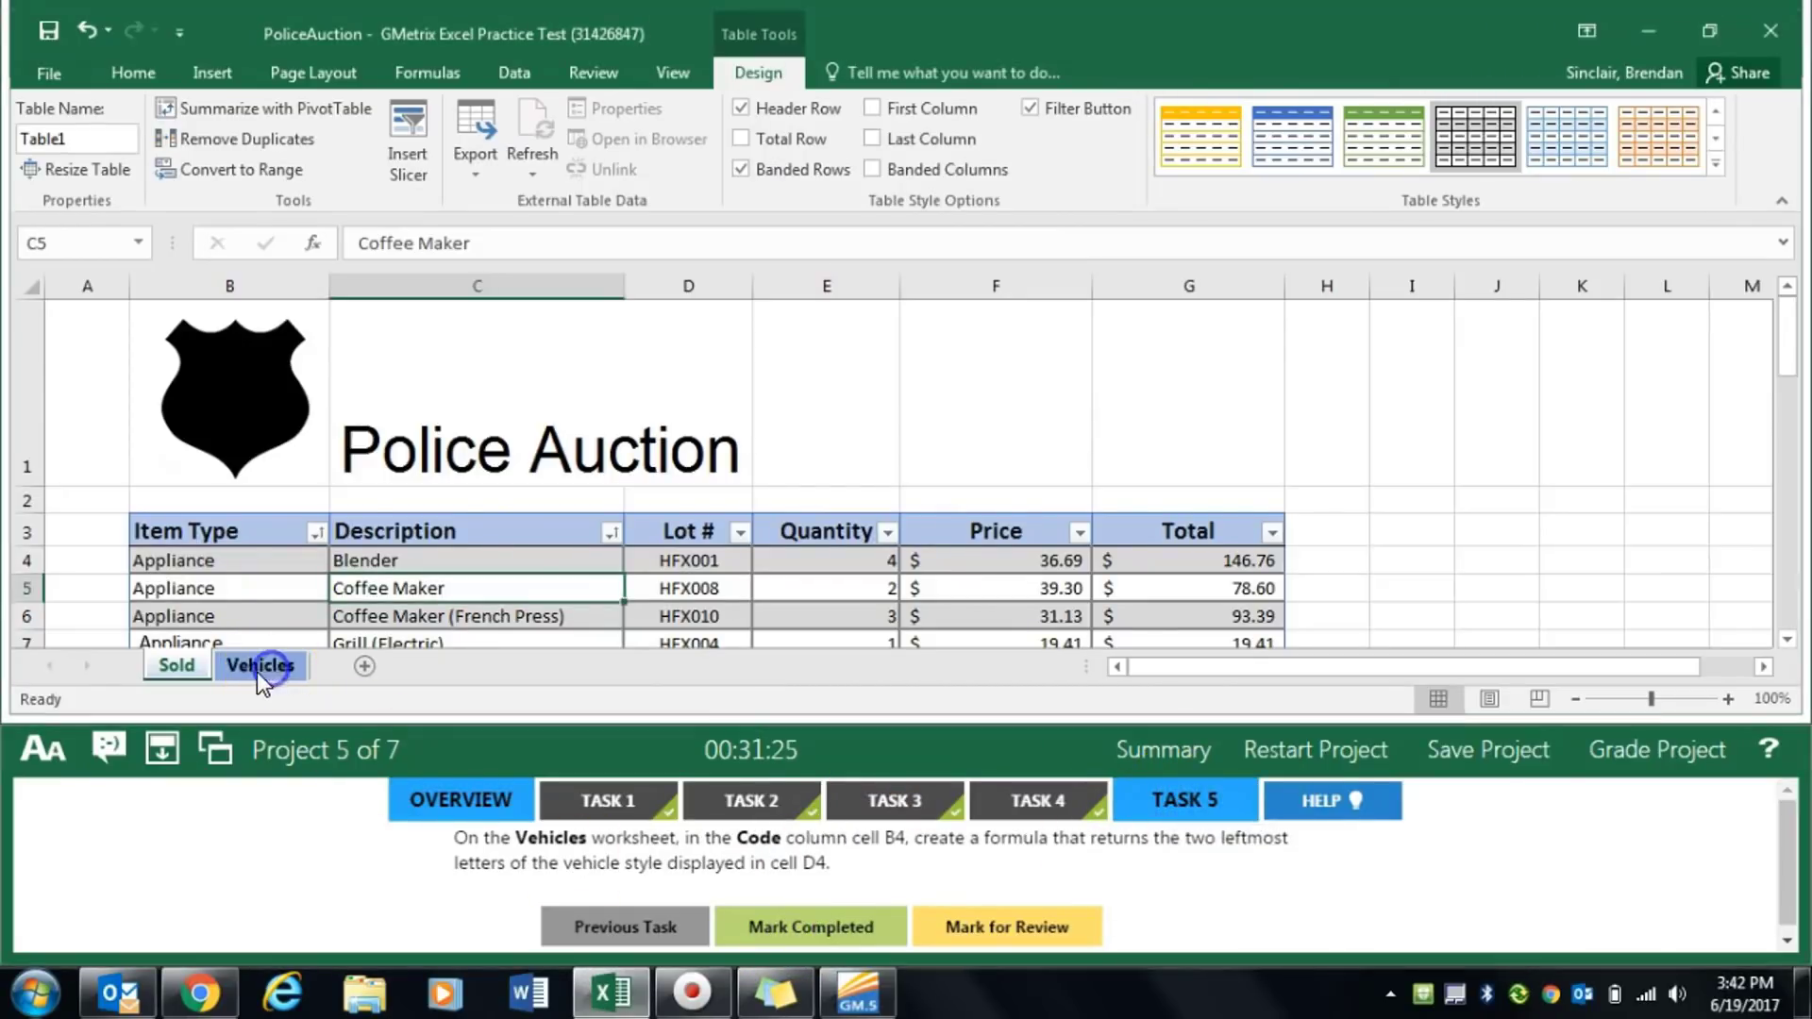
pyautogui.click(425, 396)
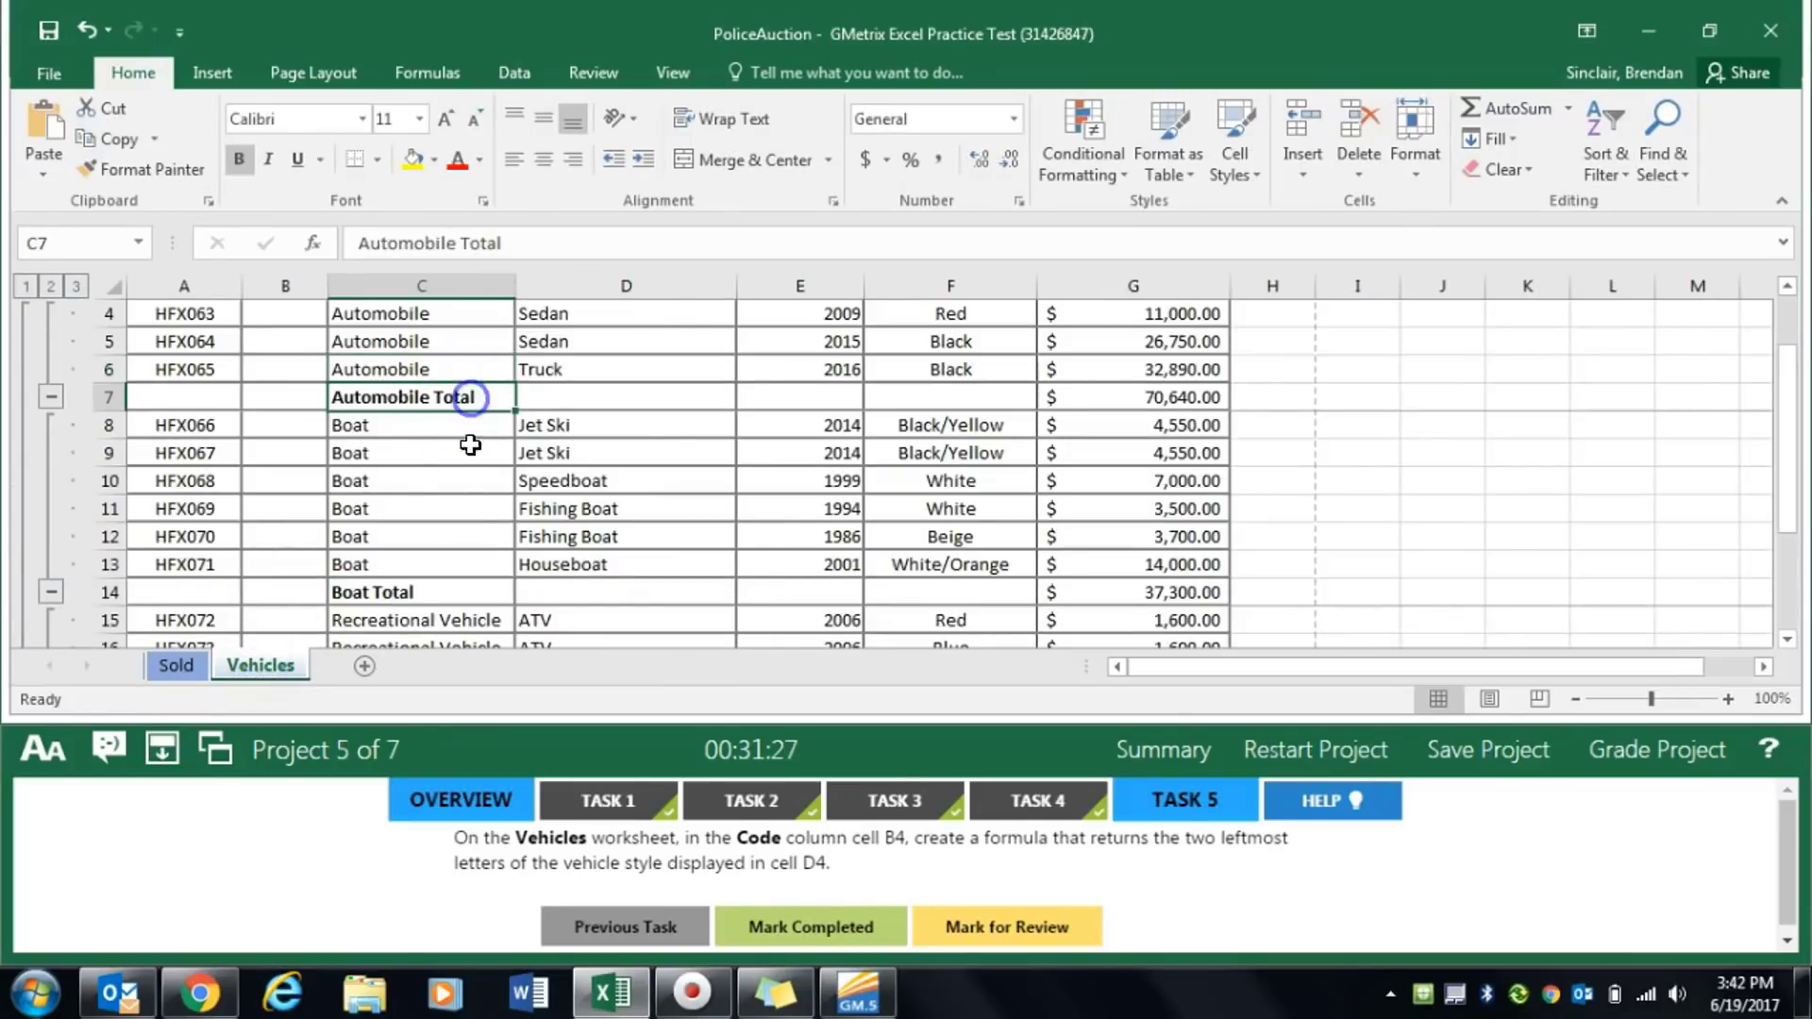
pyautogui.scroll(1, 469, 441)
pyautogui.click(272, 559)
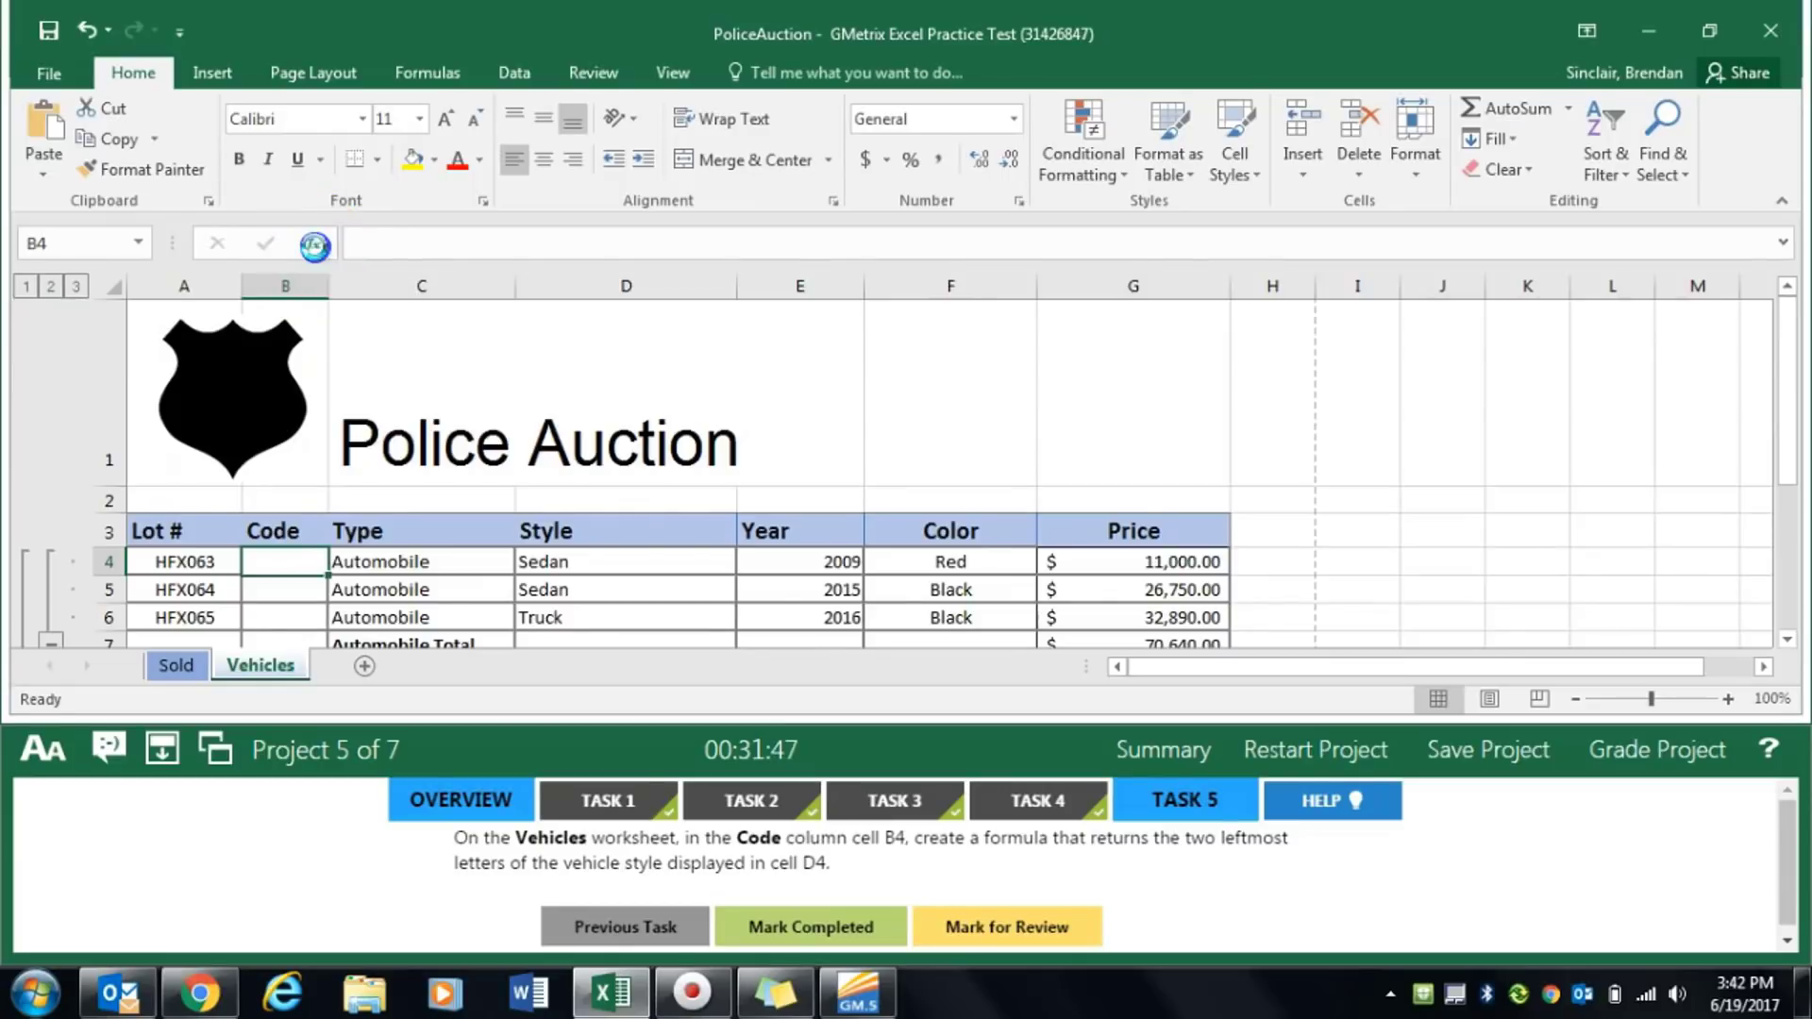
pyautogui.click(312, 245)
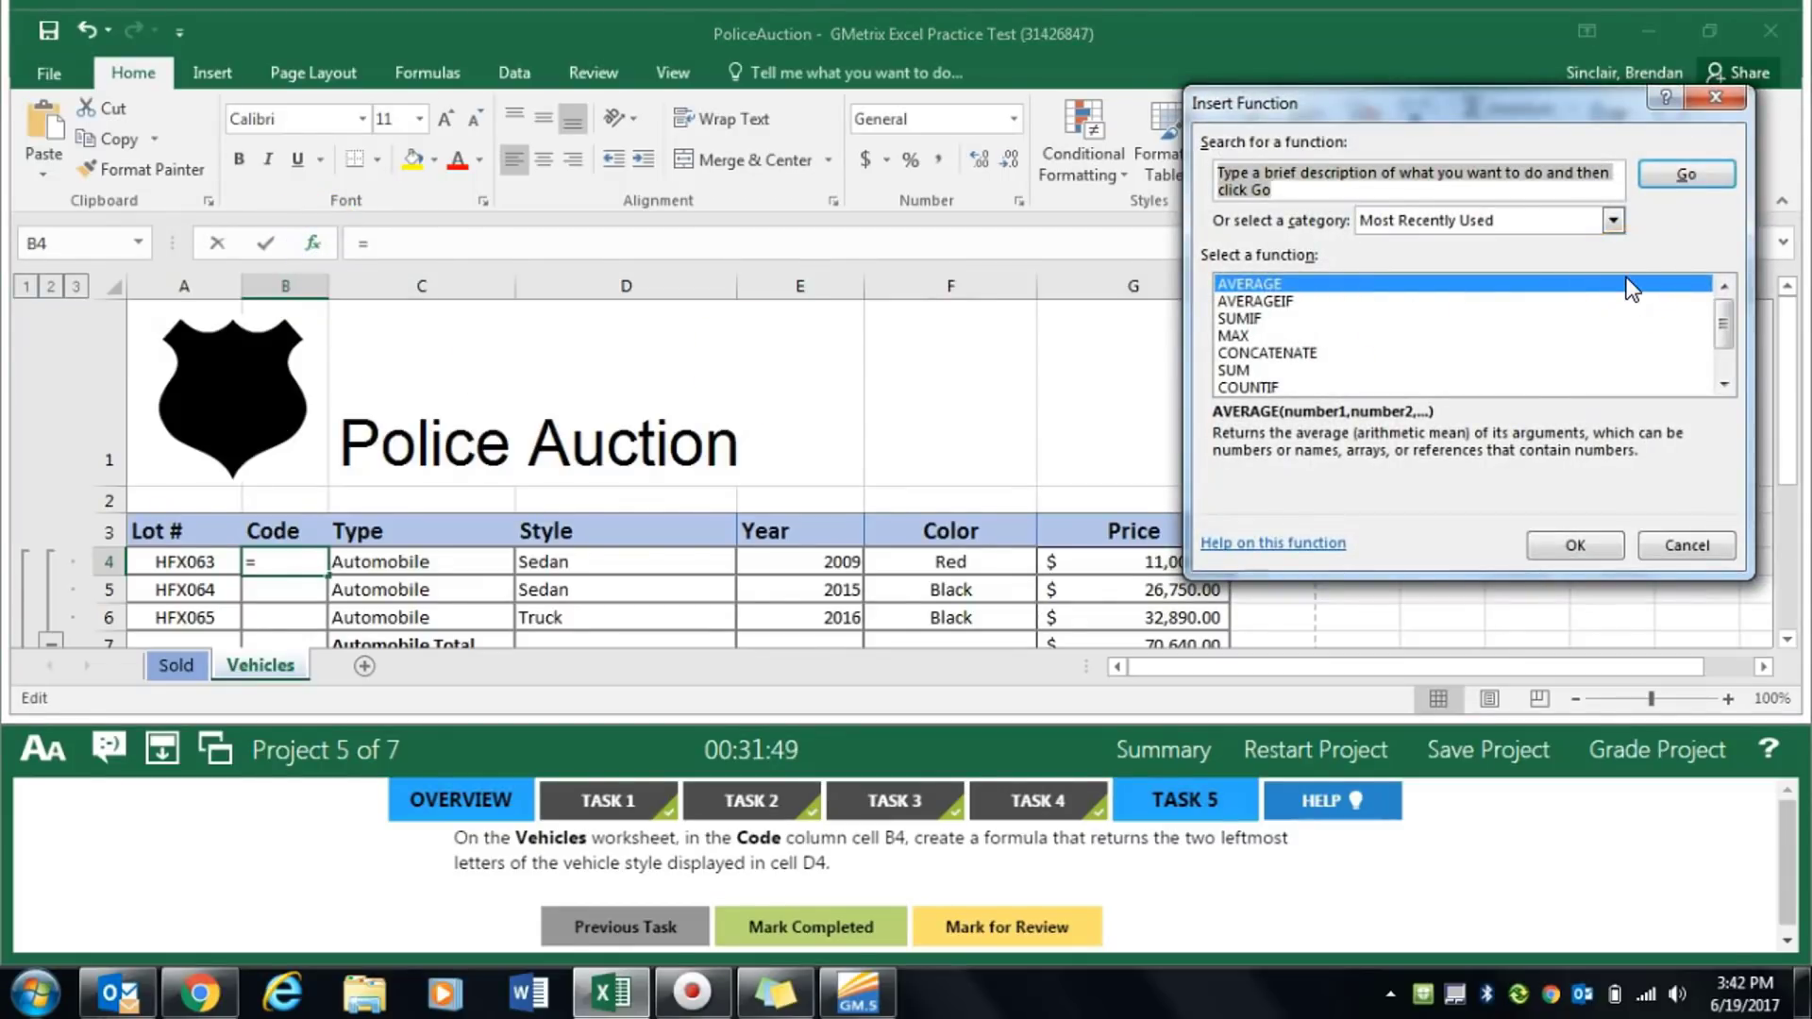
pyautogui.write('left')
pyautogui.press('Return')
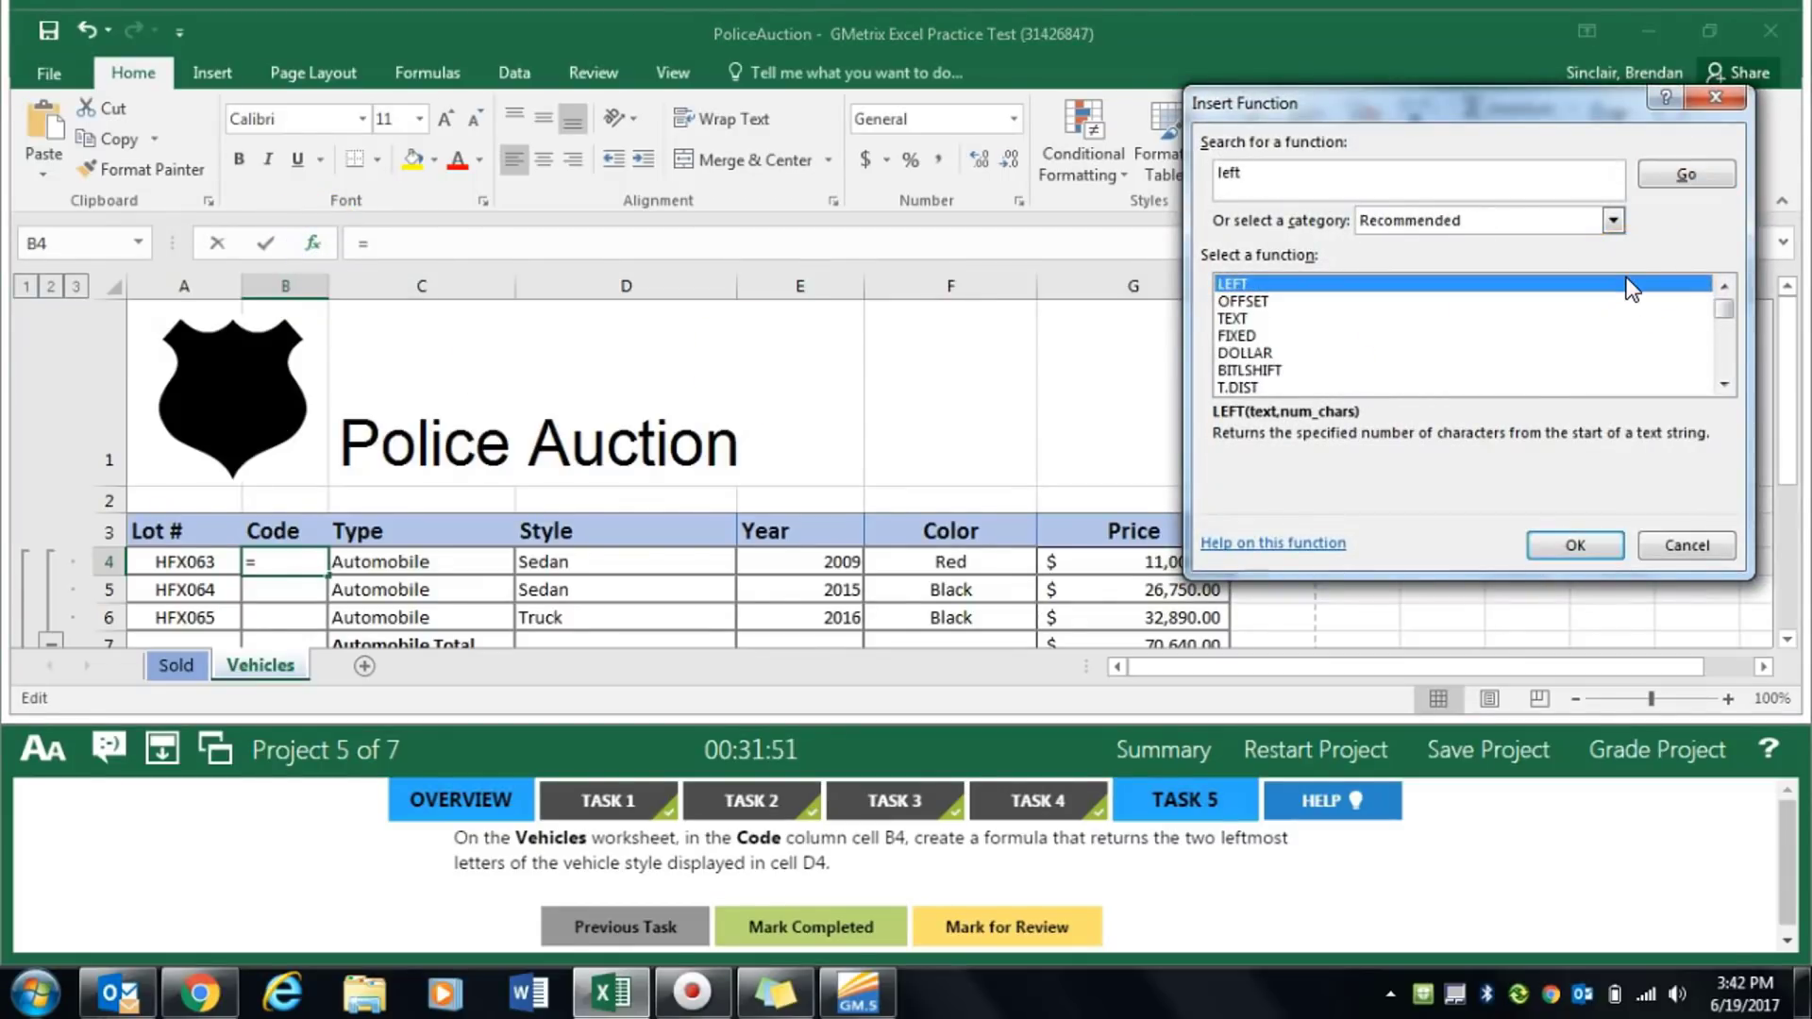
pyautogui.doubleClick(1274, 283)
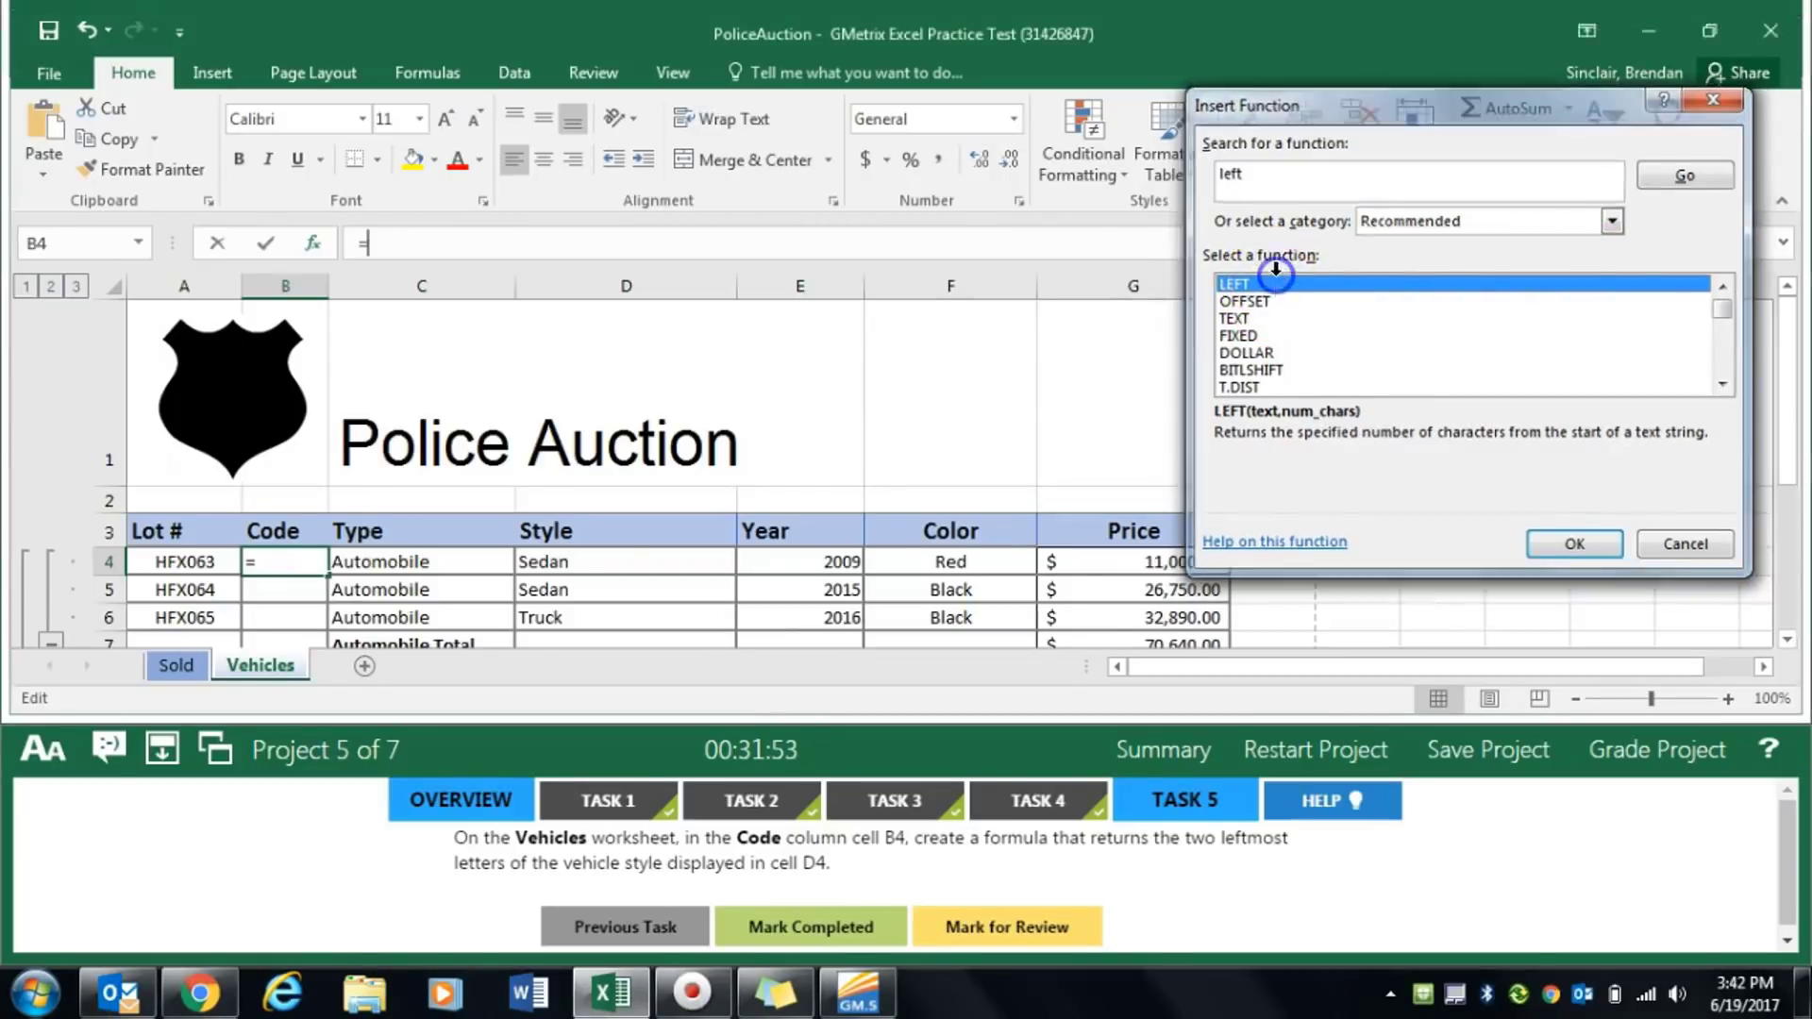
# Set the LEFT function's text to D4 and its number of characters to 2, and mark Task 5 completed
pyautogui.click(611, 563)
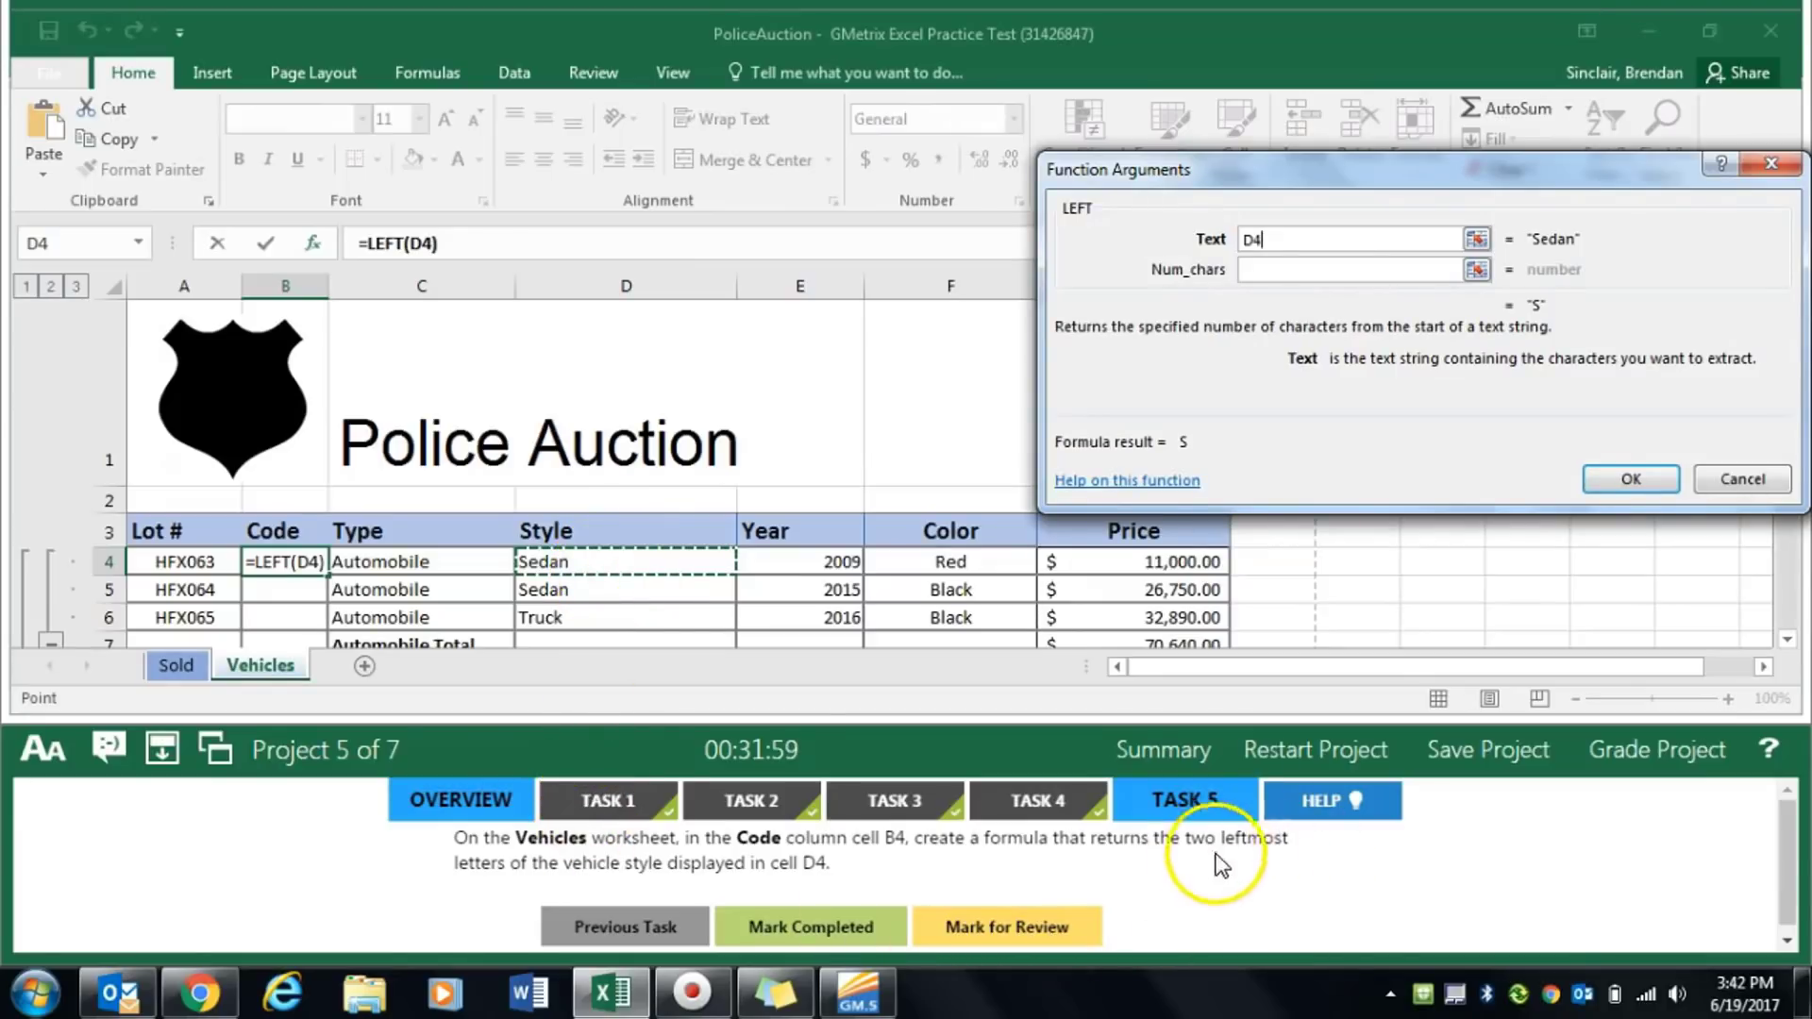
pyautogui.click(1330, 271)
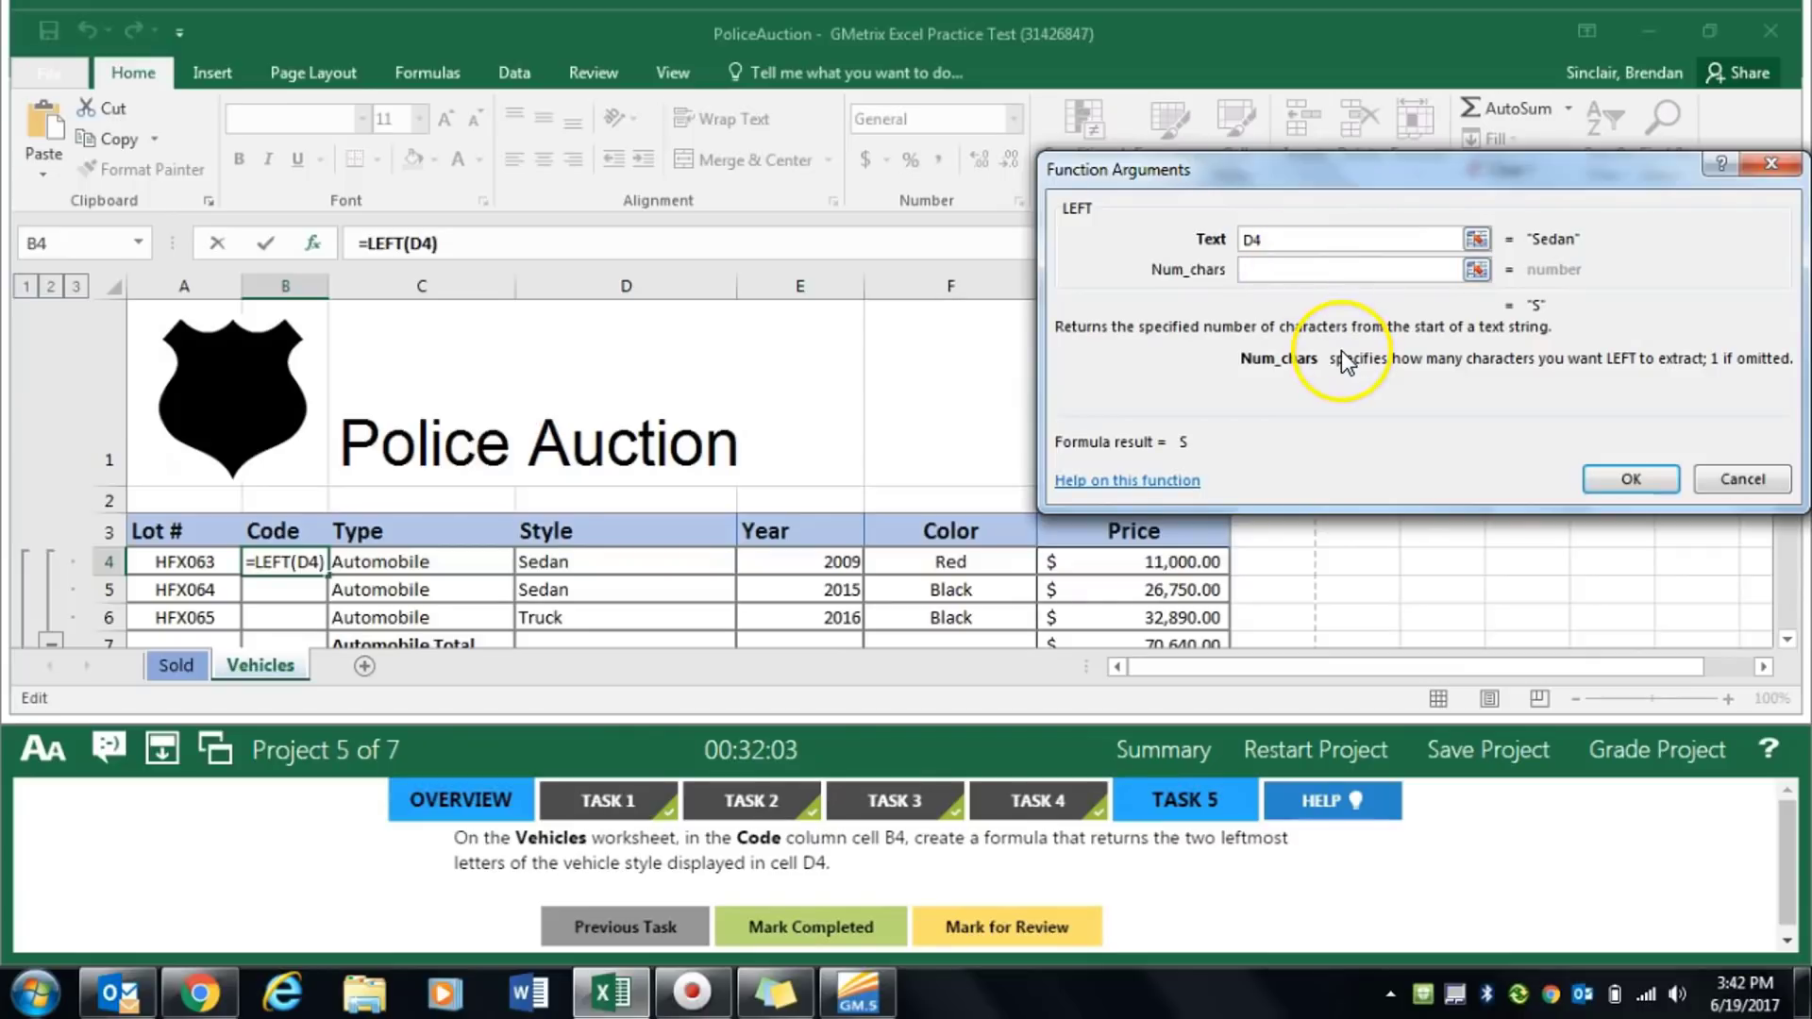
pyautogui.write('2')
pyautogui.click(1675, 497)
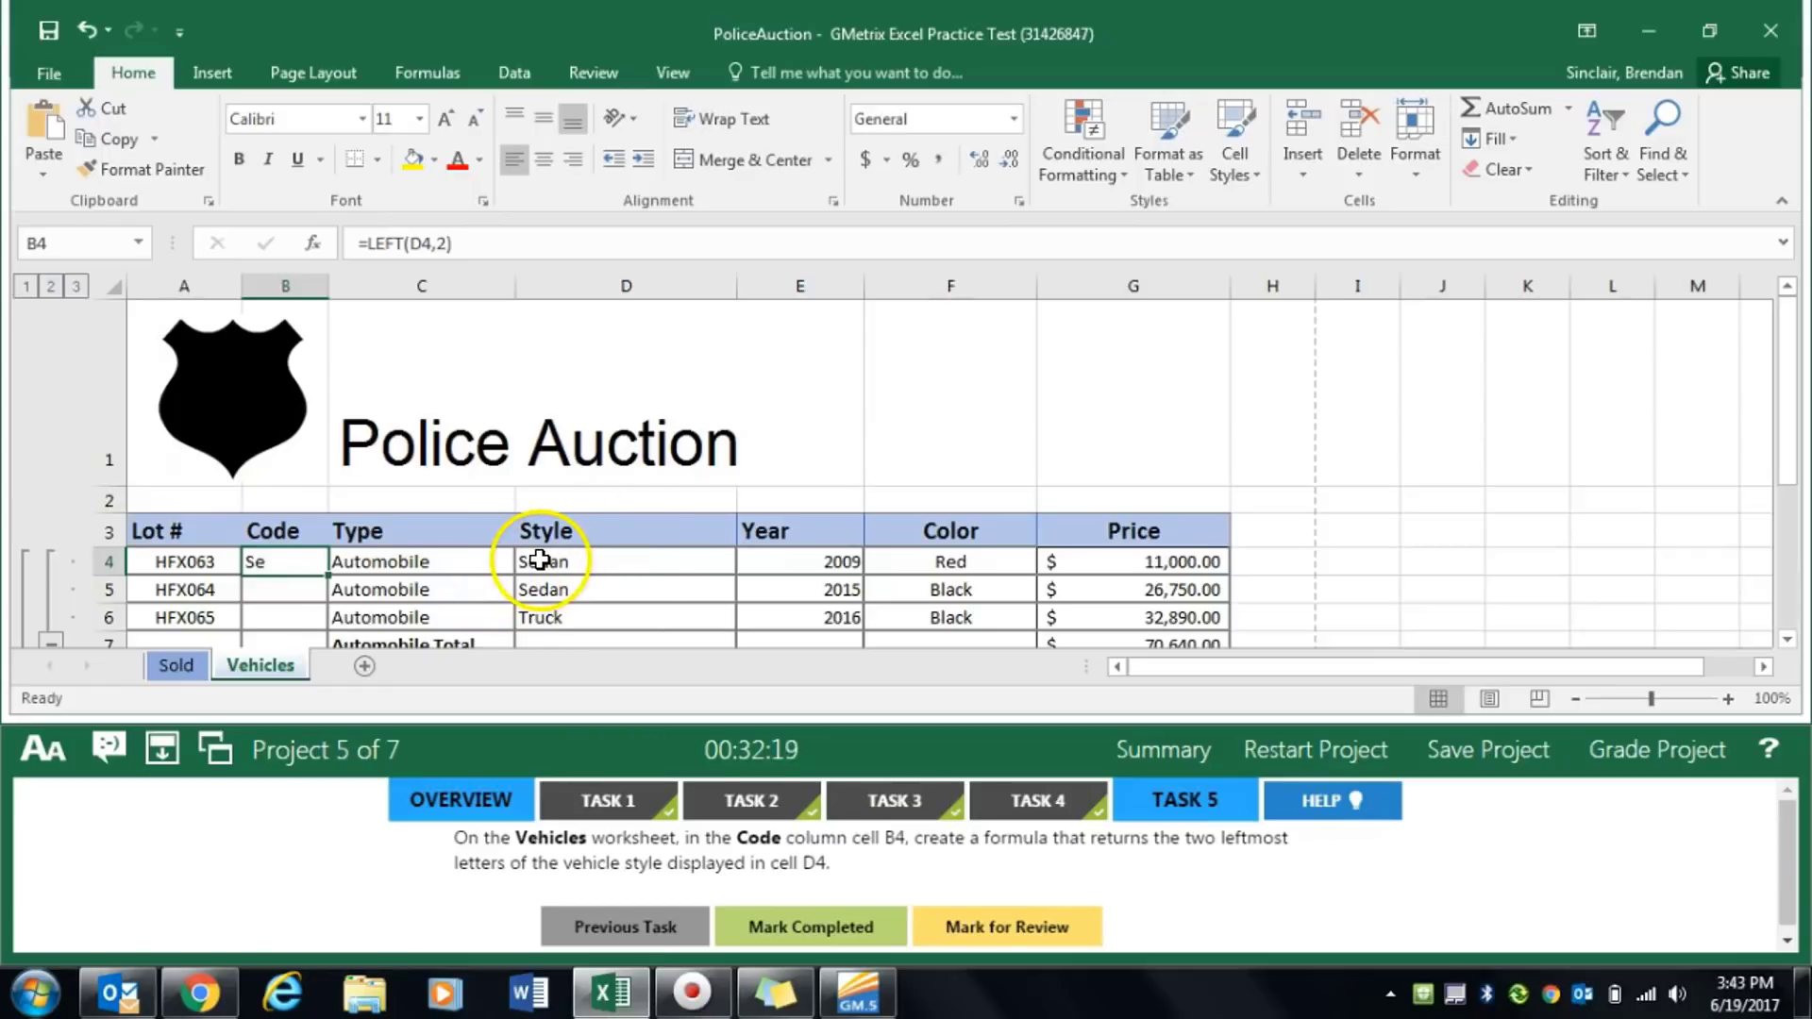
pyautogui.click(823, 930)
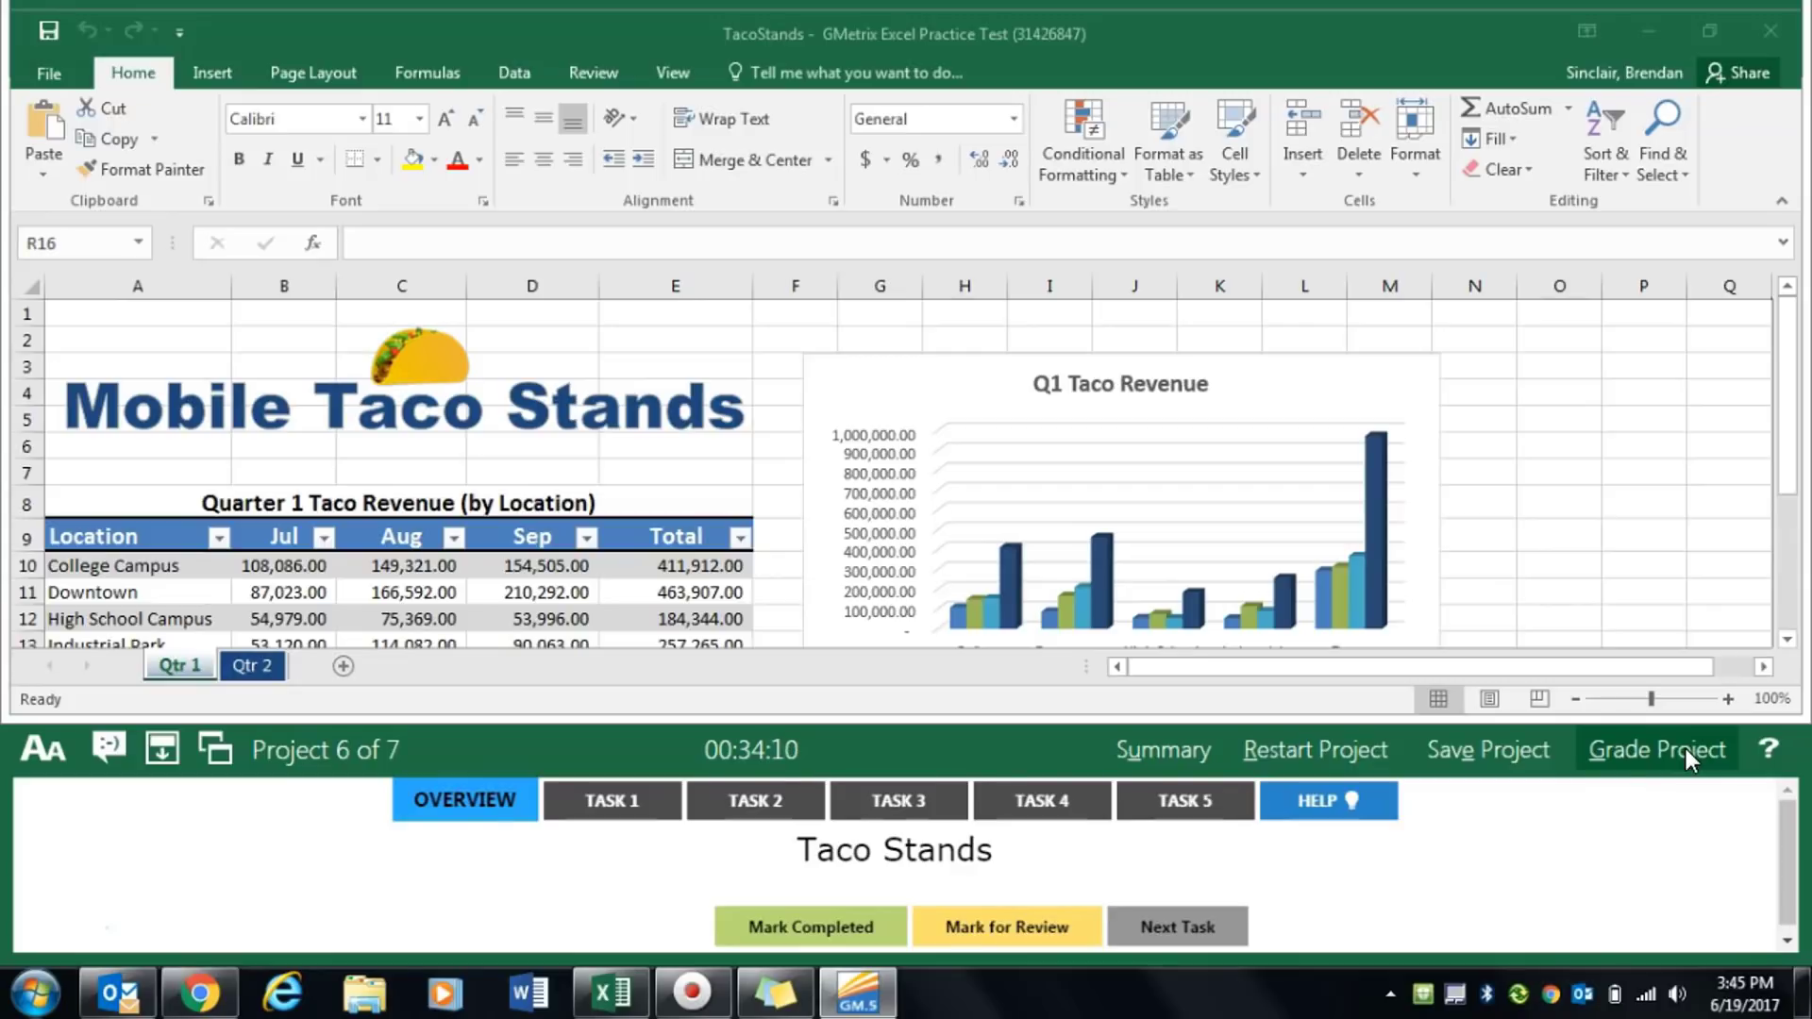
# For Task 1, create a copy of the Qtr 2 worksheet at the end of the workbook, and mark the task completed
pyautogui.click(660, 801)
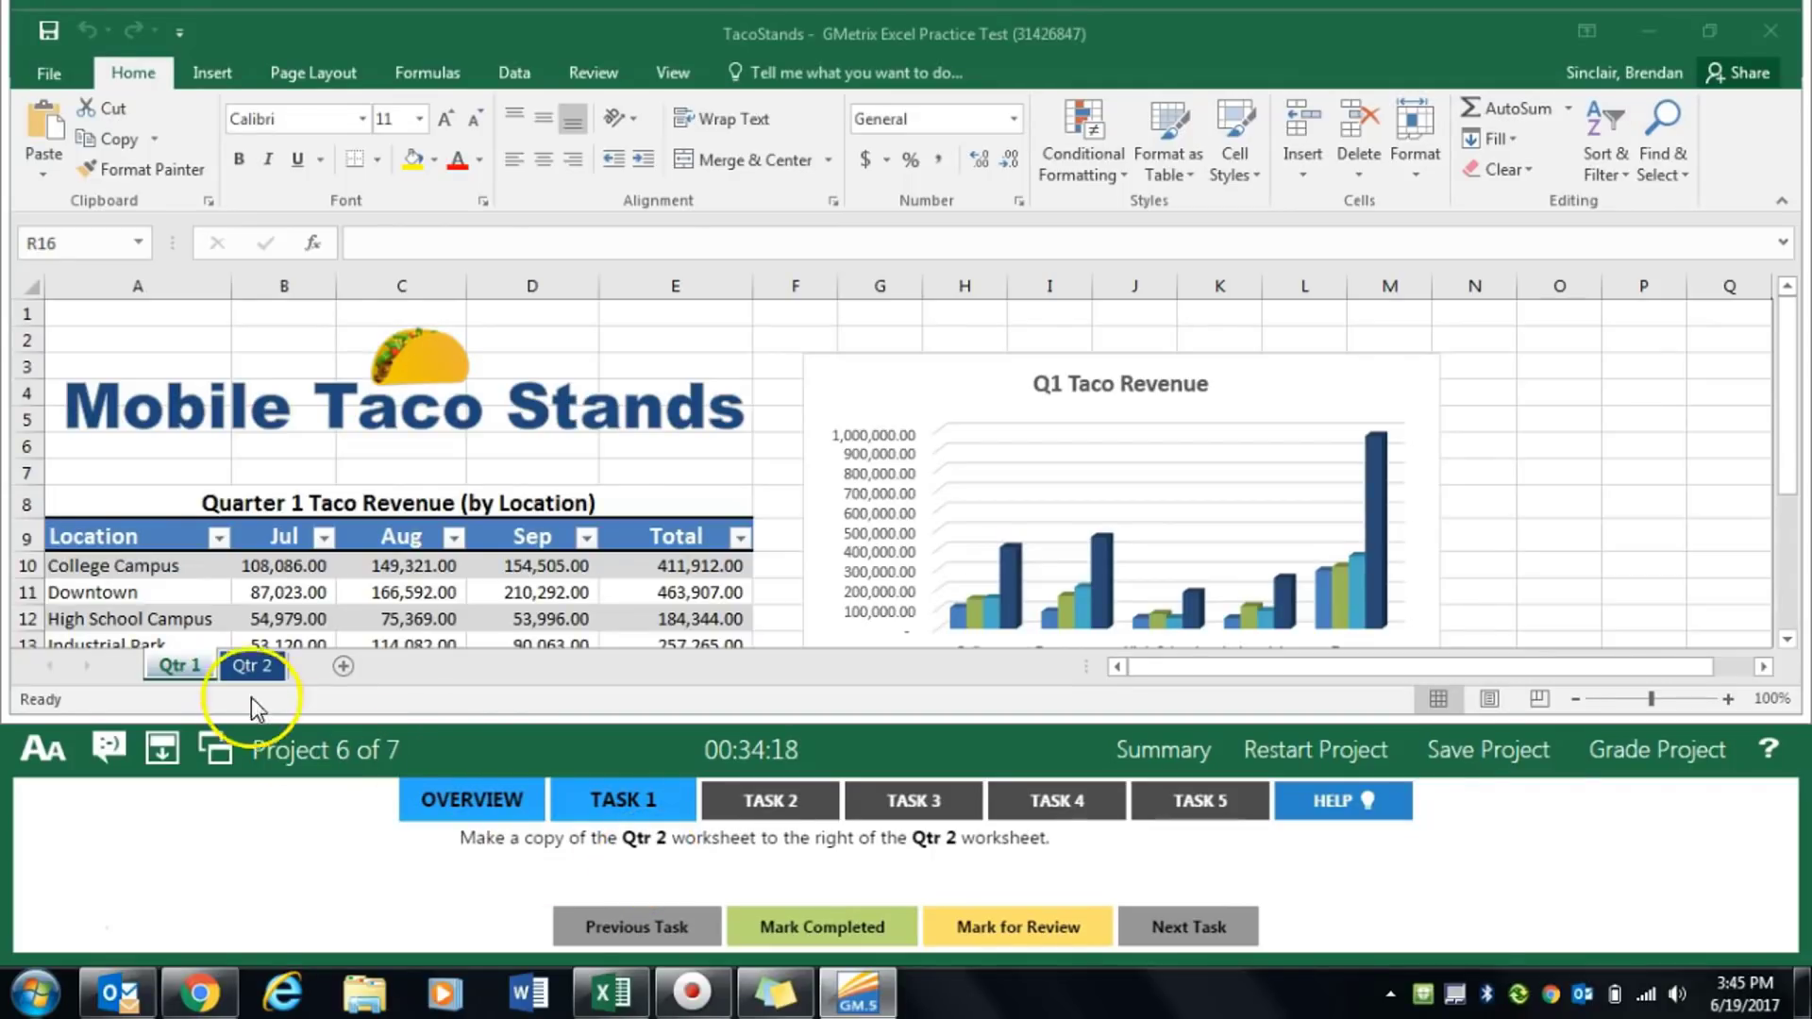
pyautogui.click(248, 667)
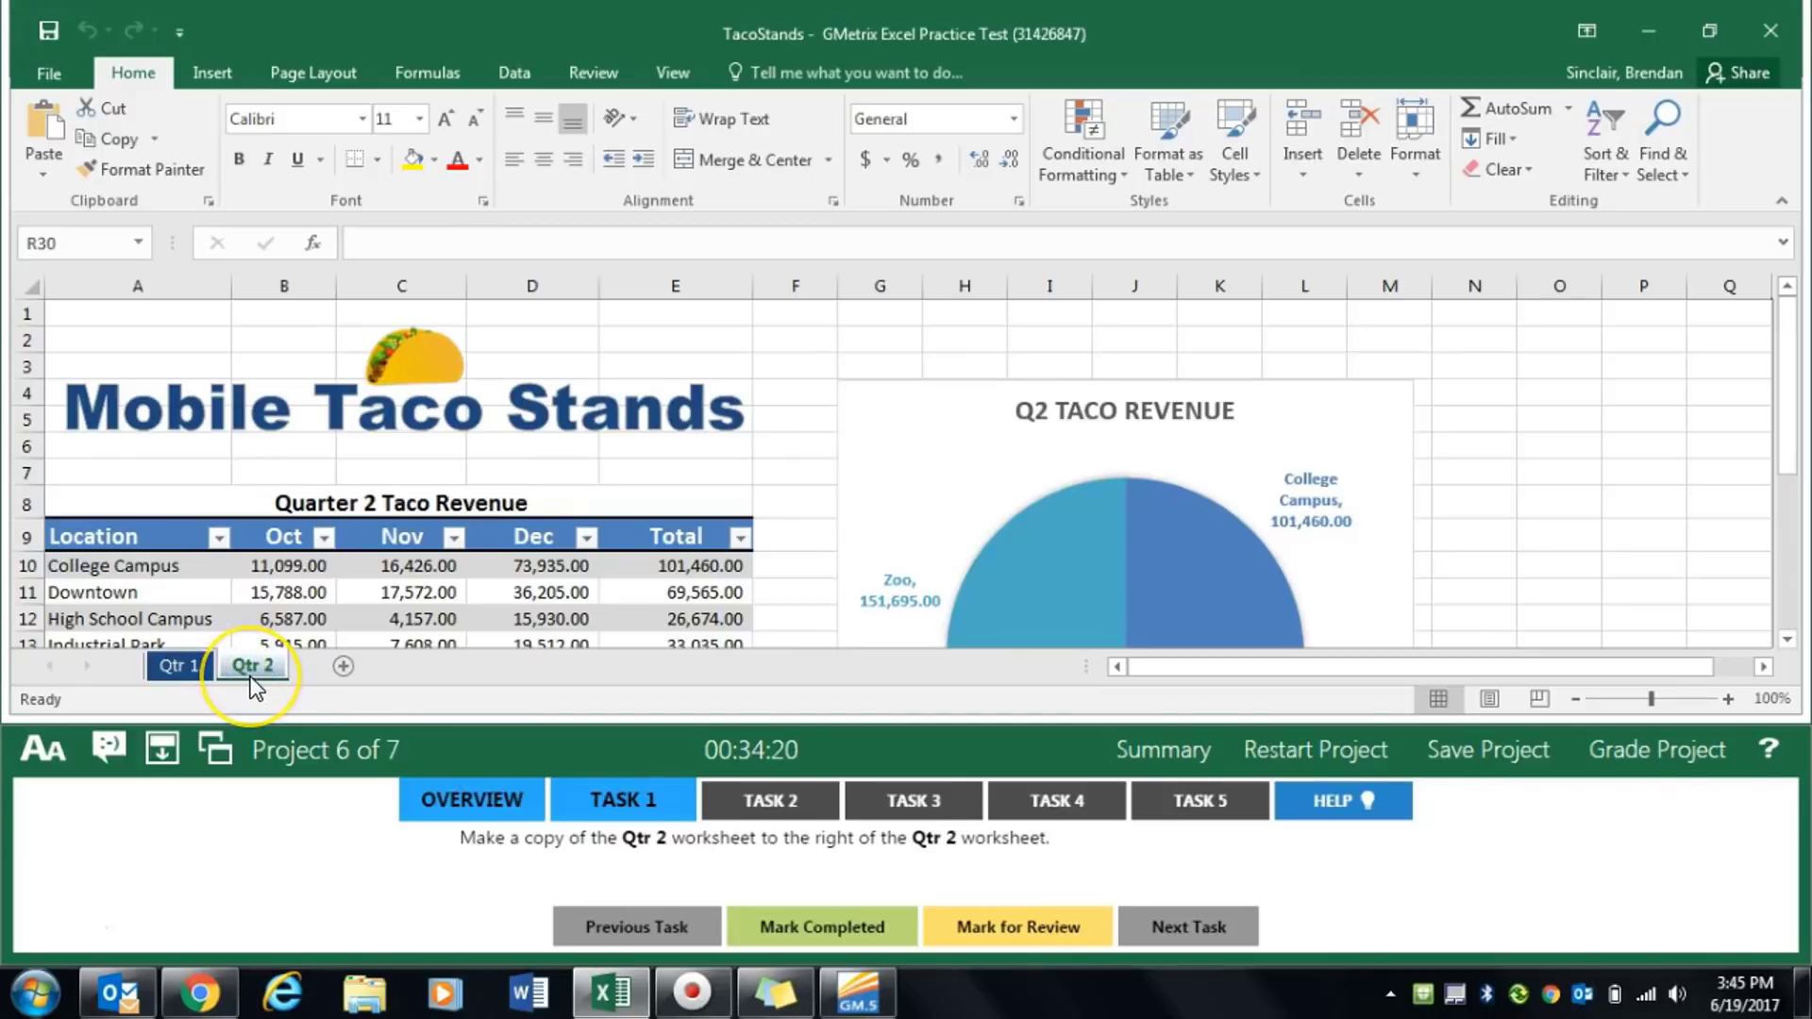
pyautogui.rightClick(257, 673)
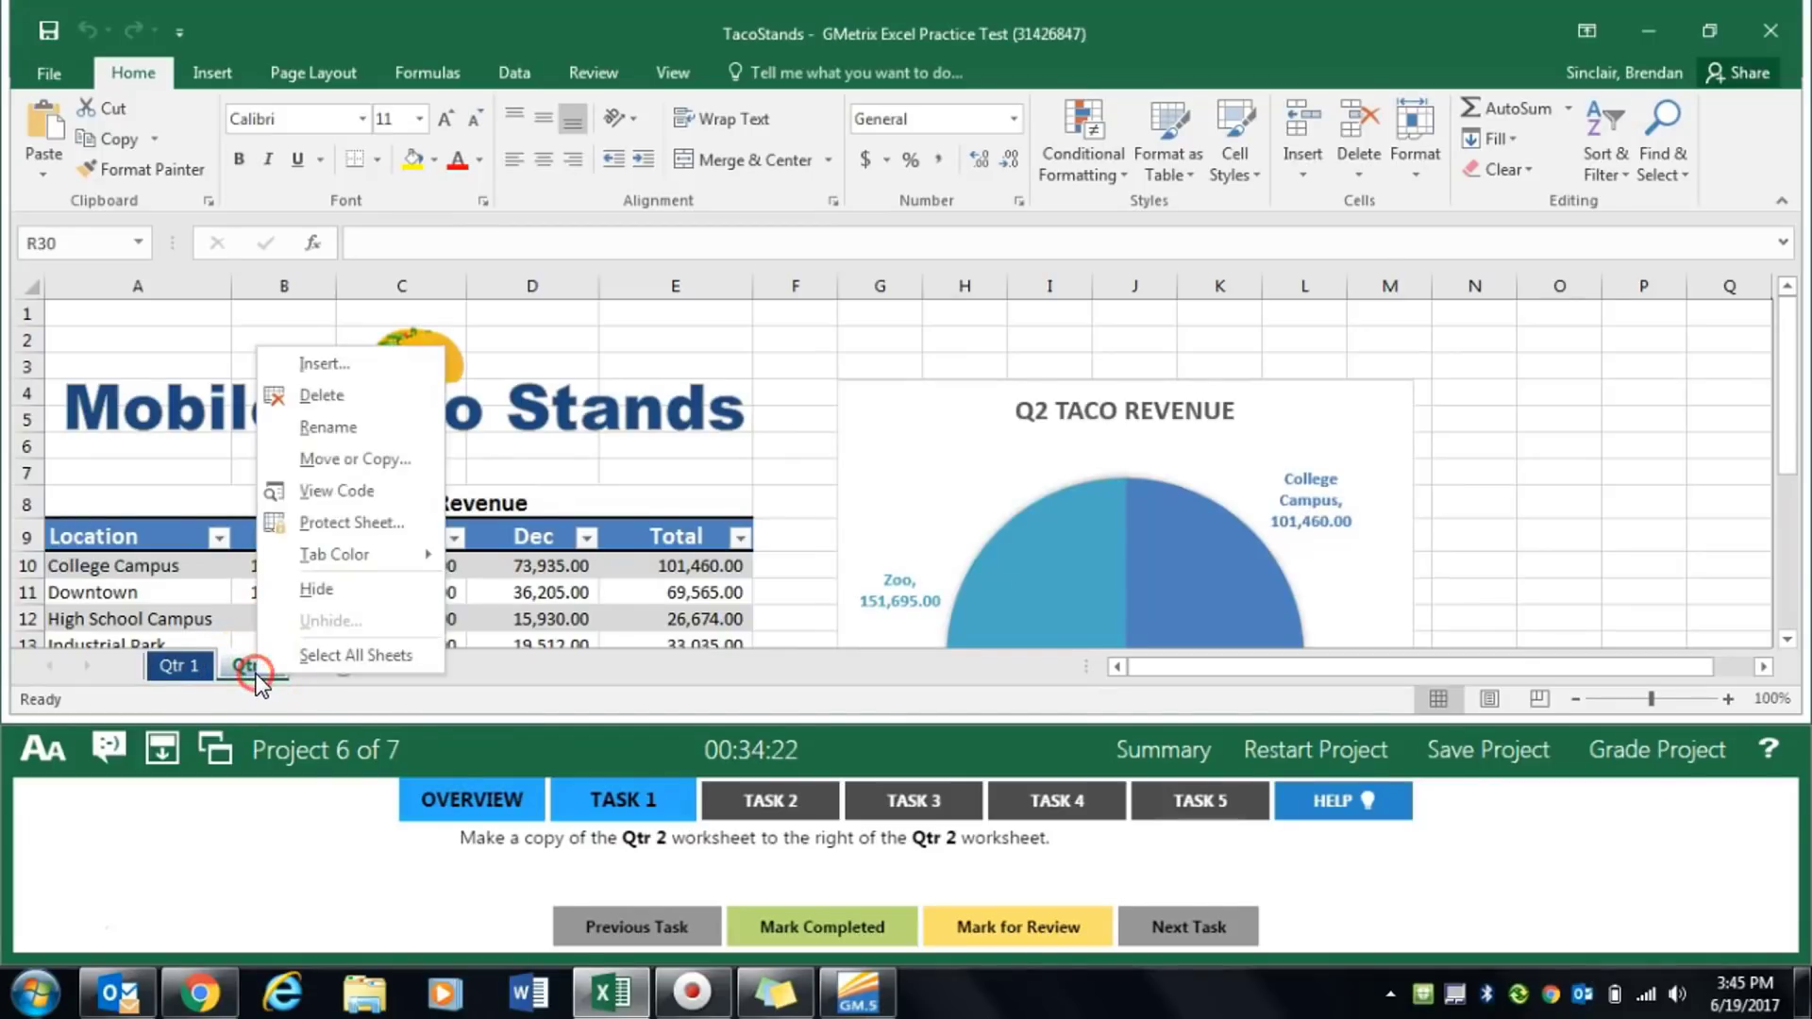
pyautogui.click(404, 459)
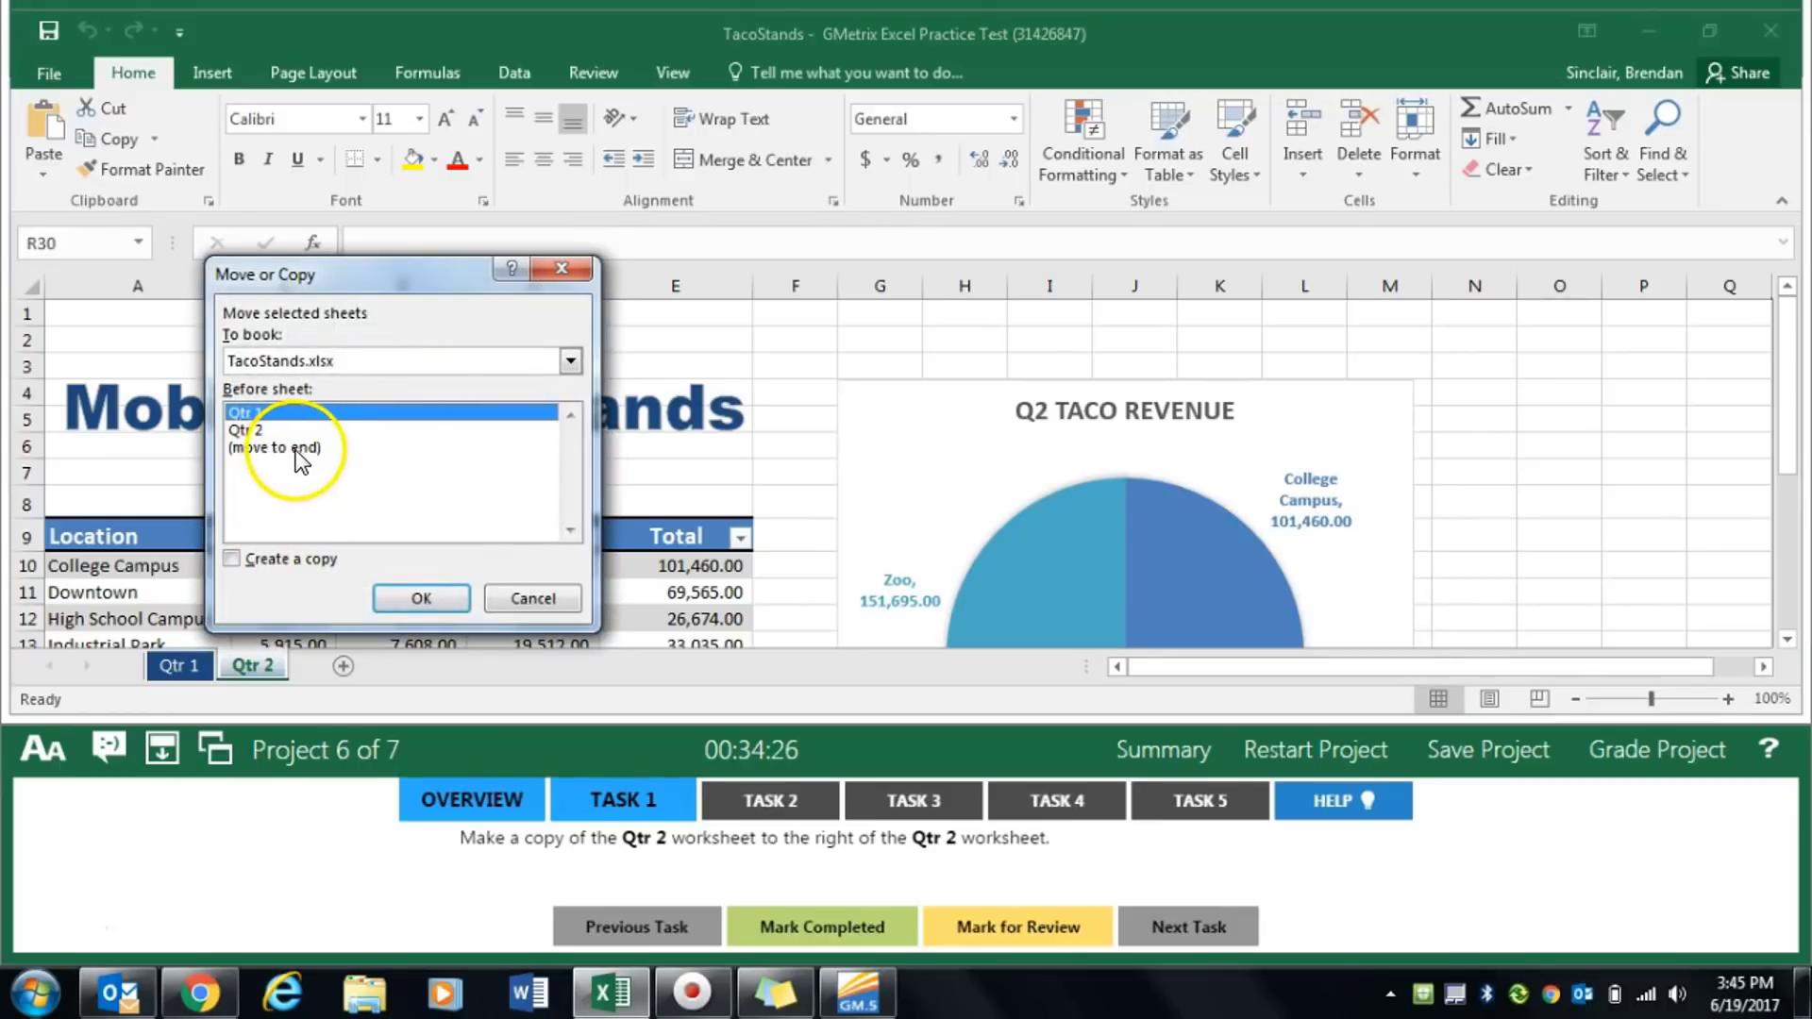
pyautogui.click(283, 448)
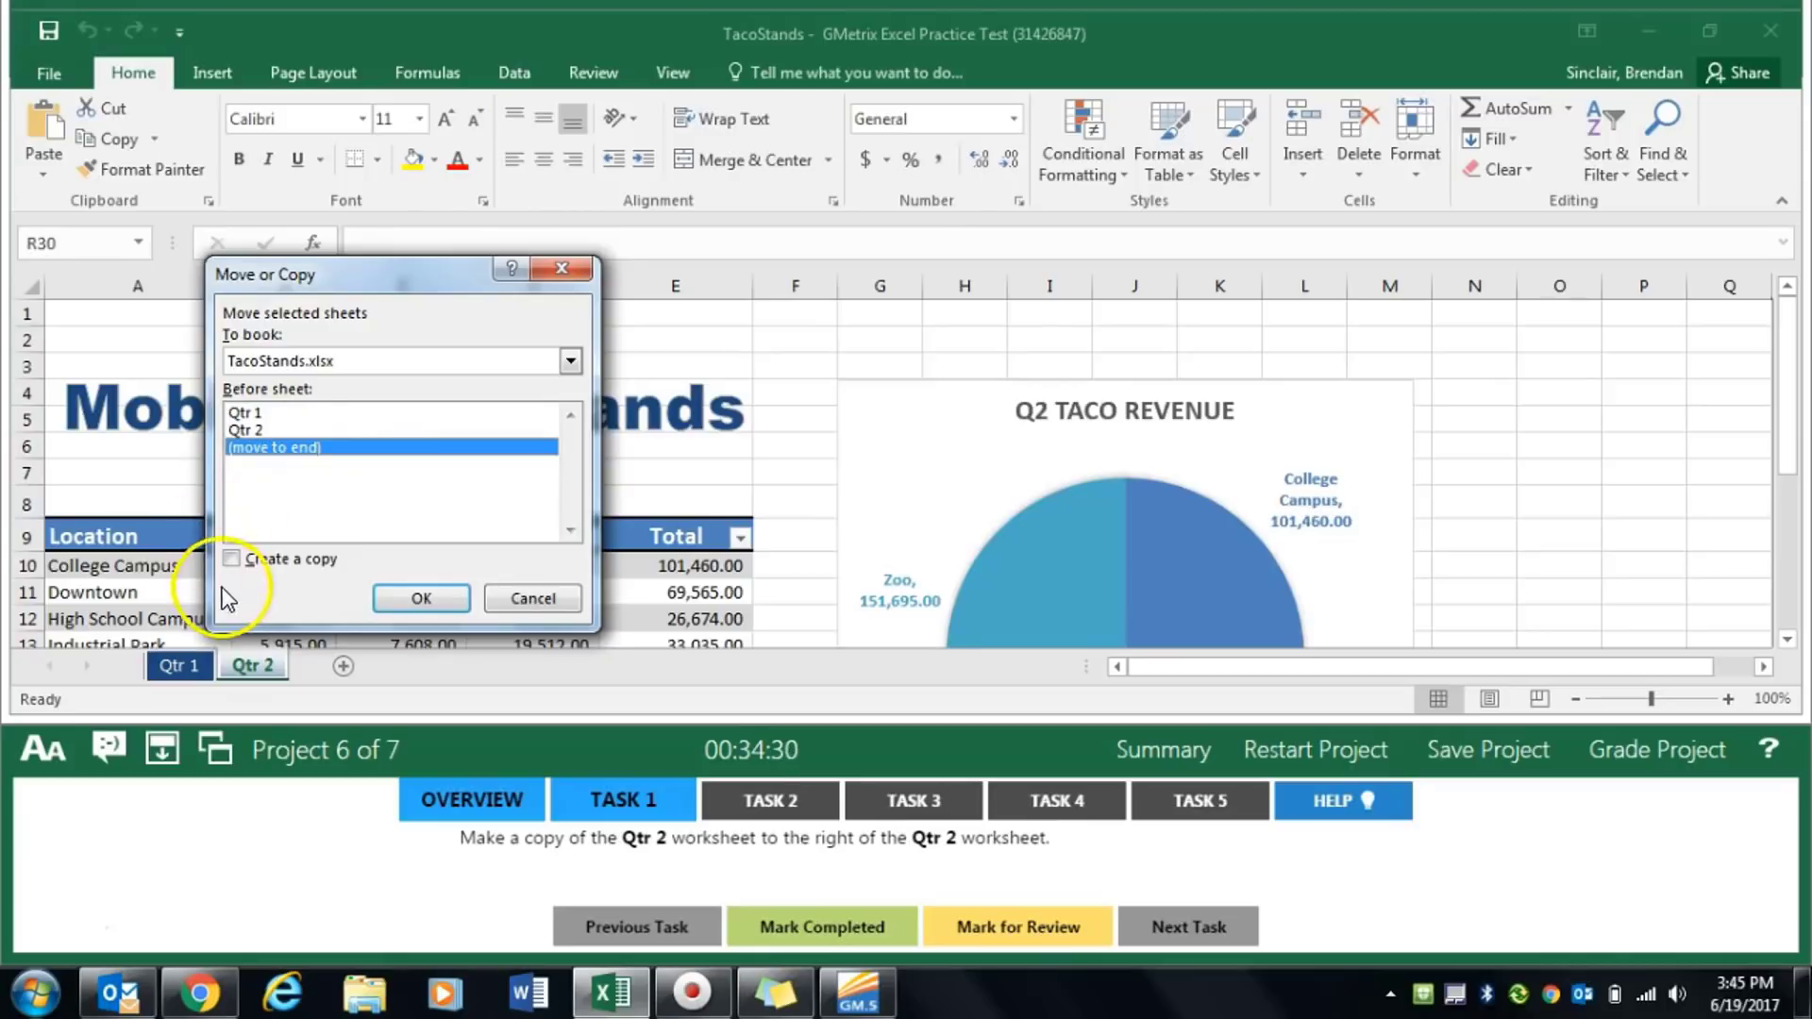
pyautogui.click(233, 561)
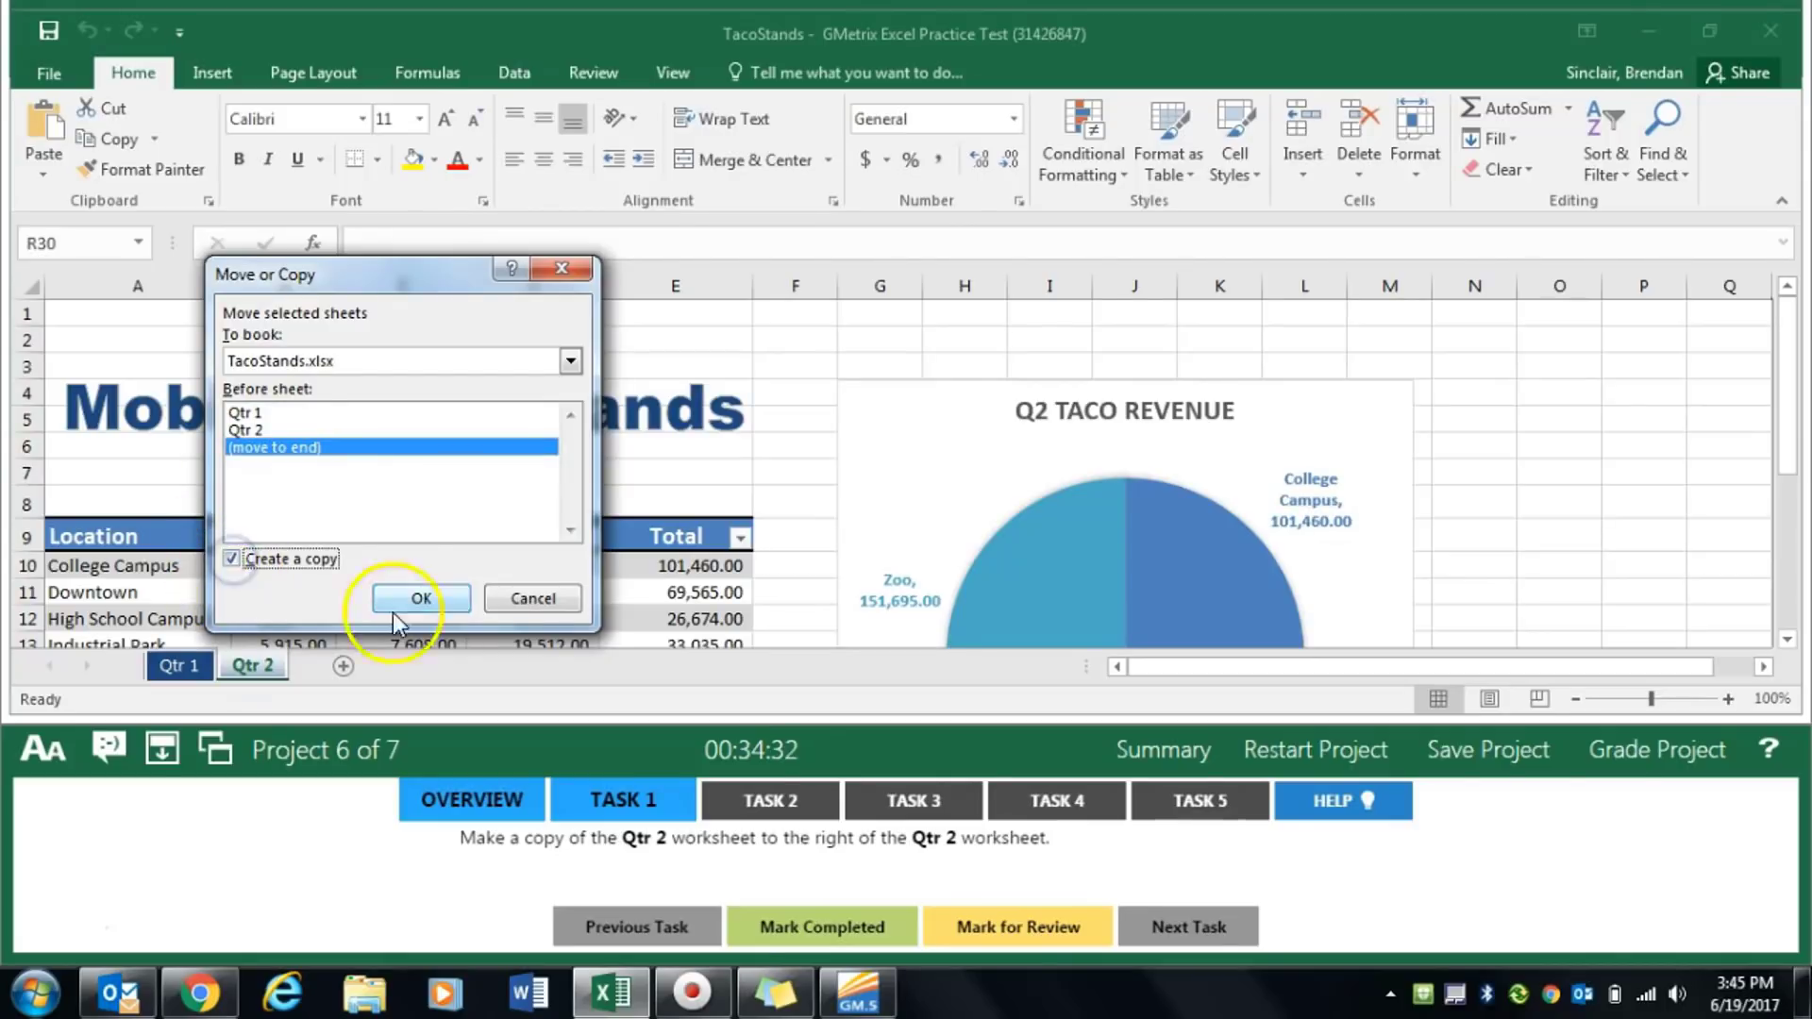
pyautogui.click(422, 600)
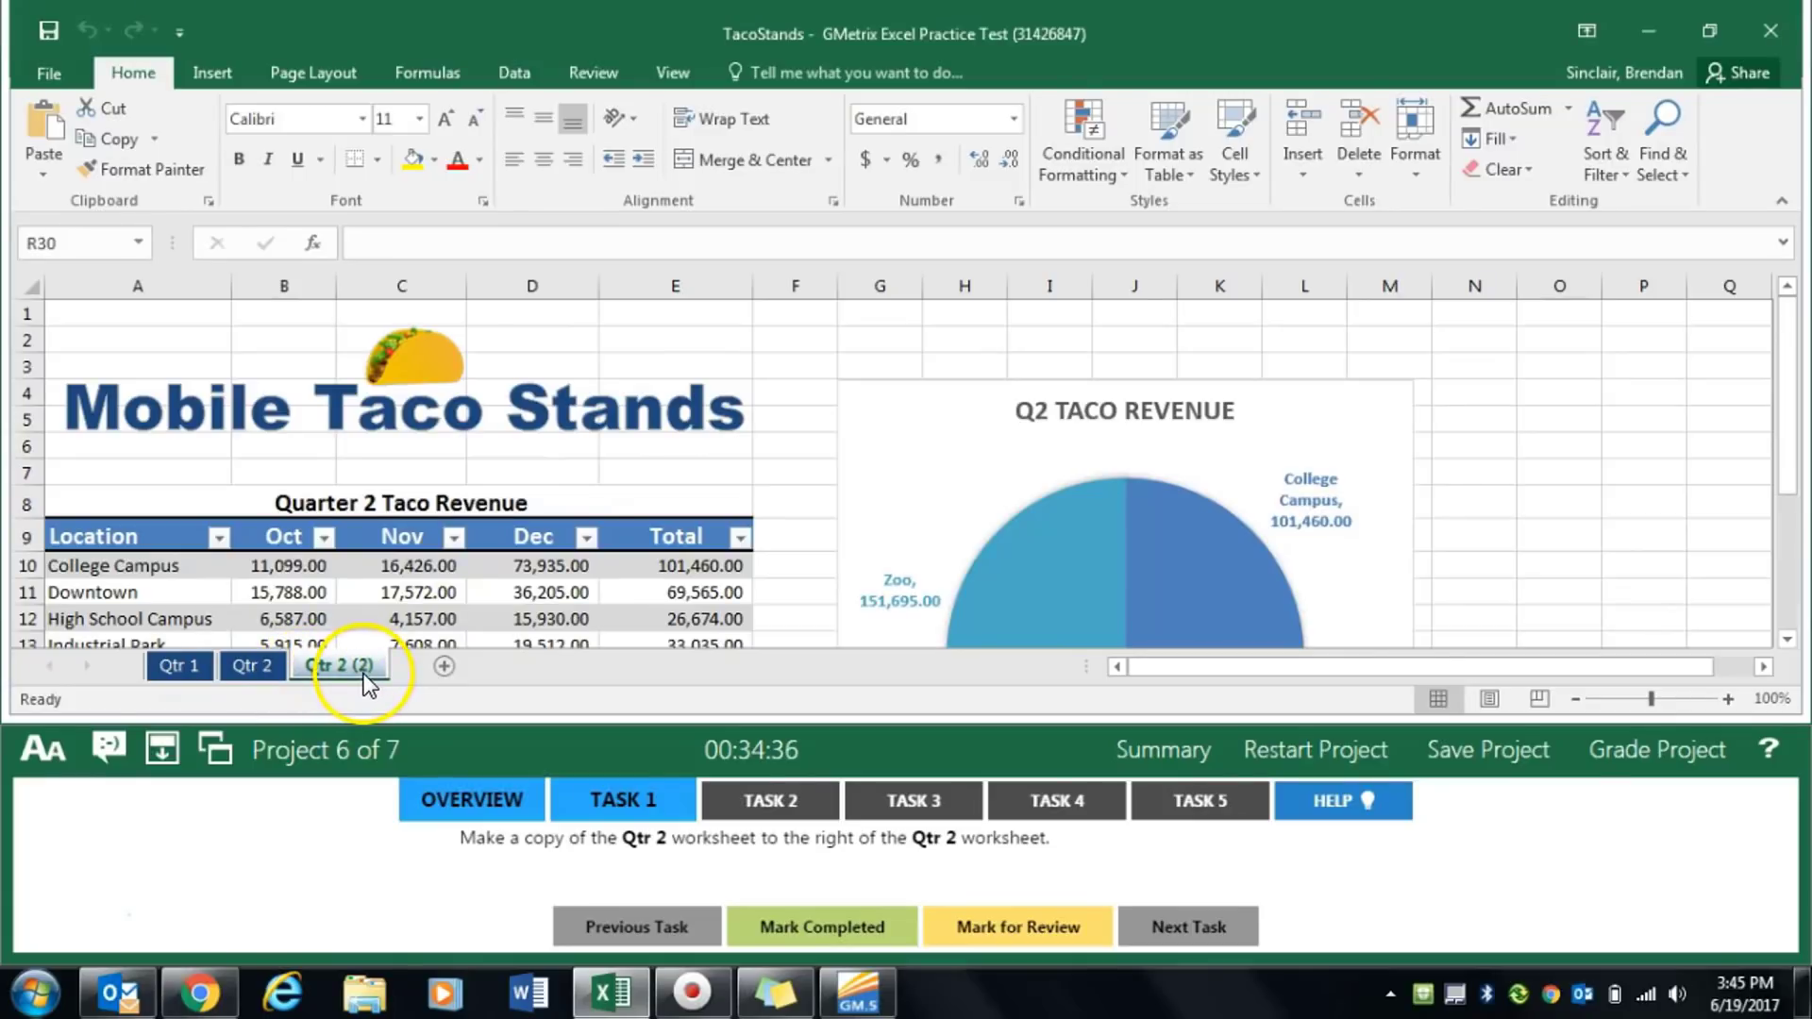
pyautogui.click(854, 923)
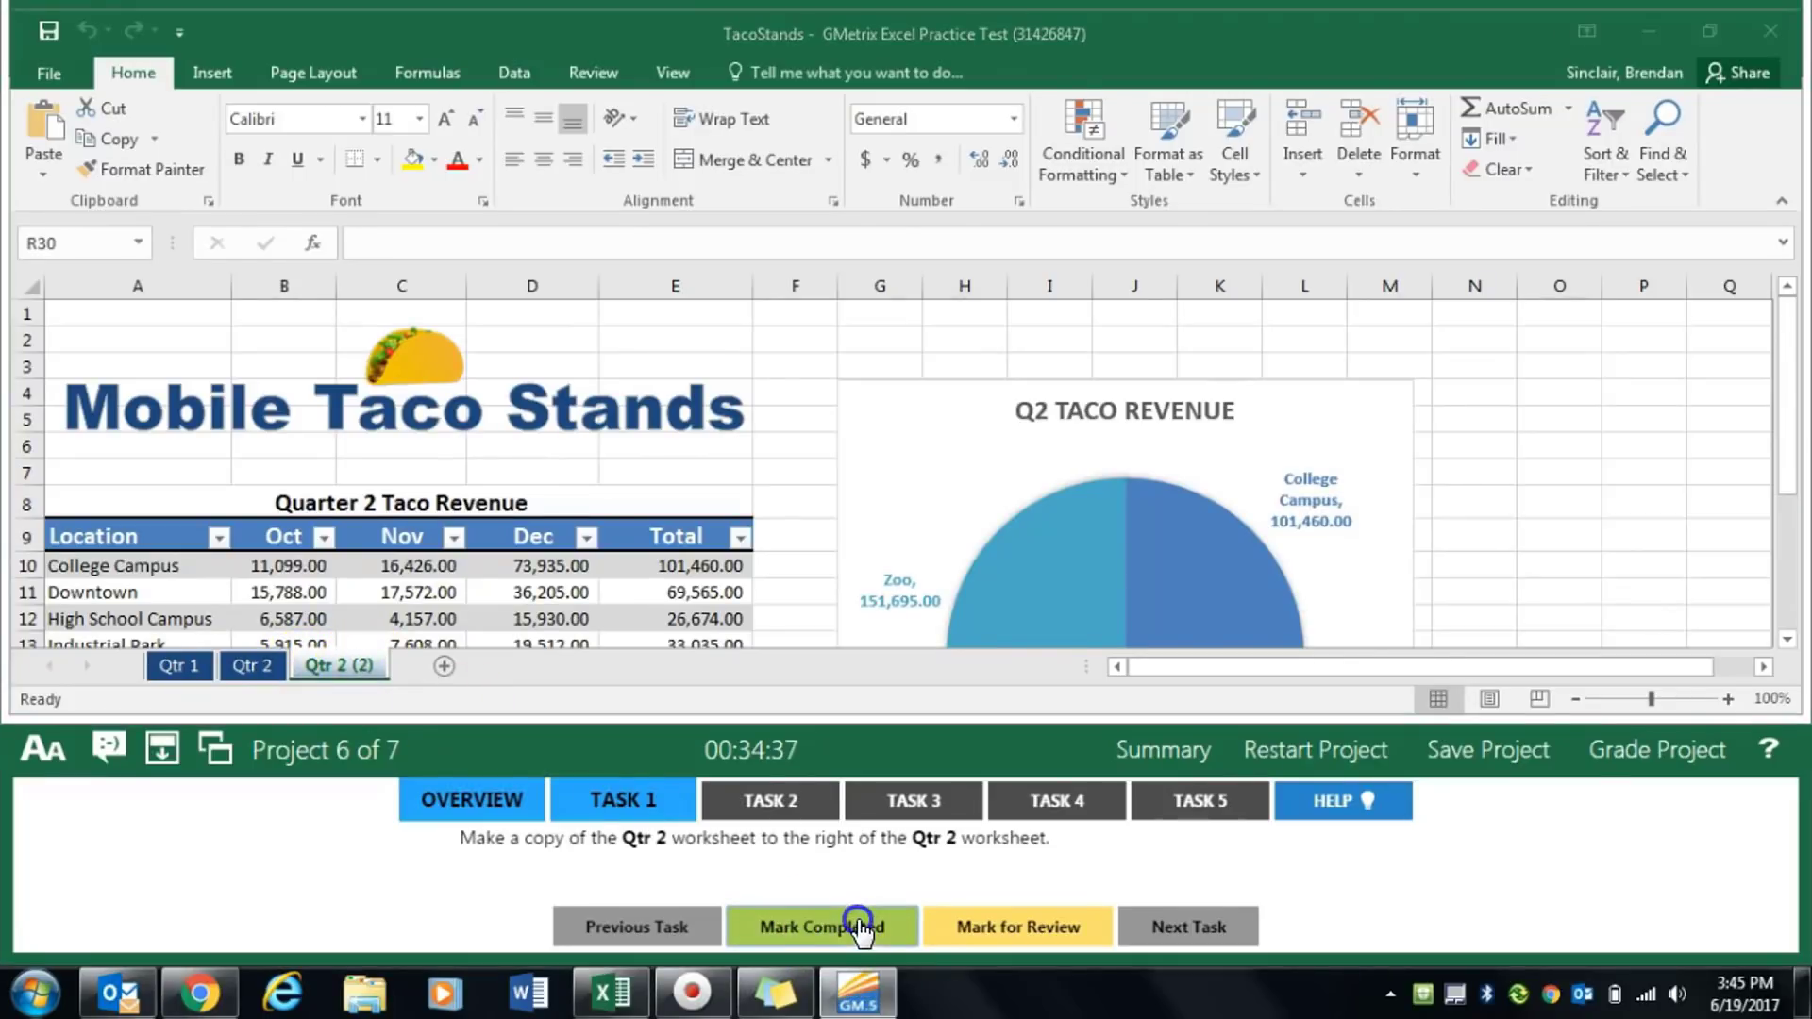
# For Task 2, turn on Show Formulas for the Qtr 2 worksheet, and mark the task completed
pyautogui.click(757, 810)
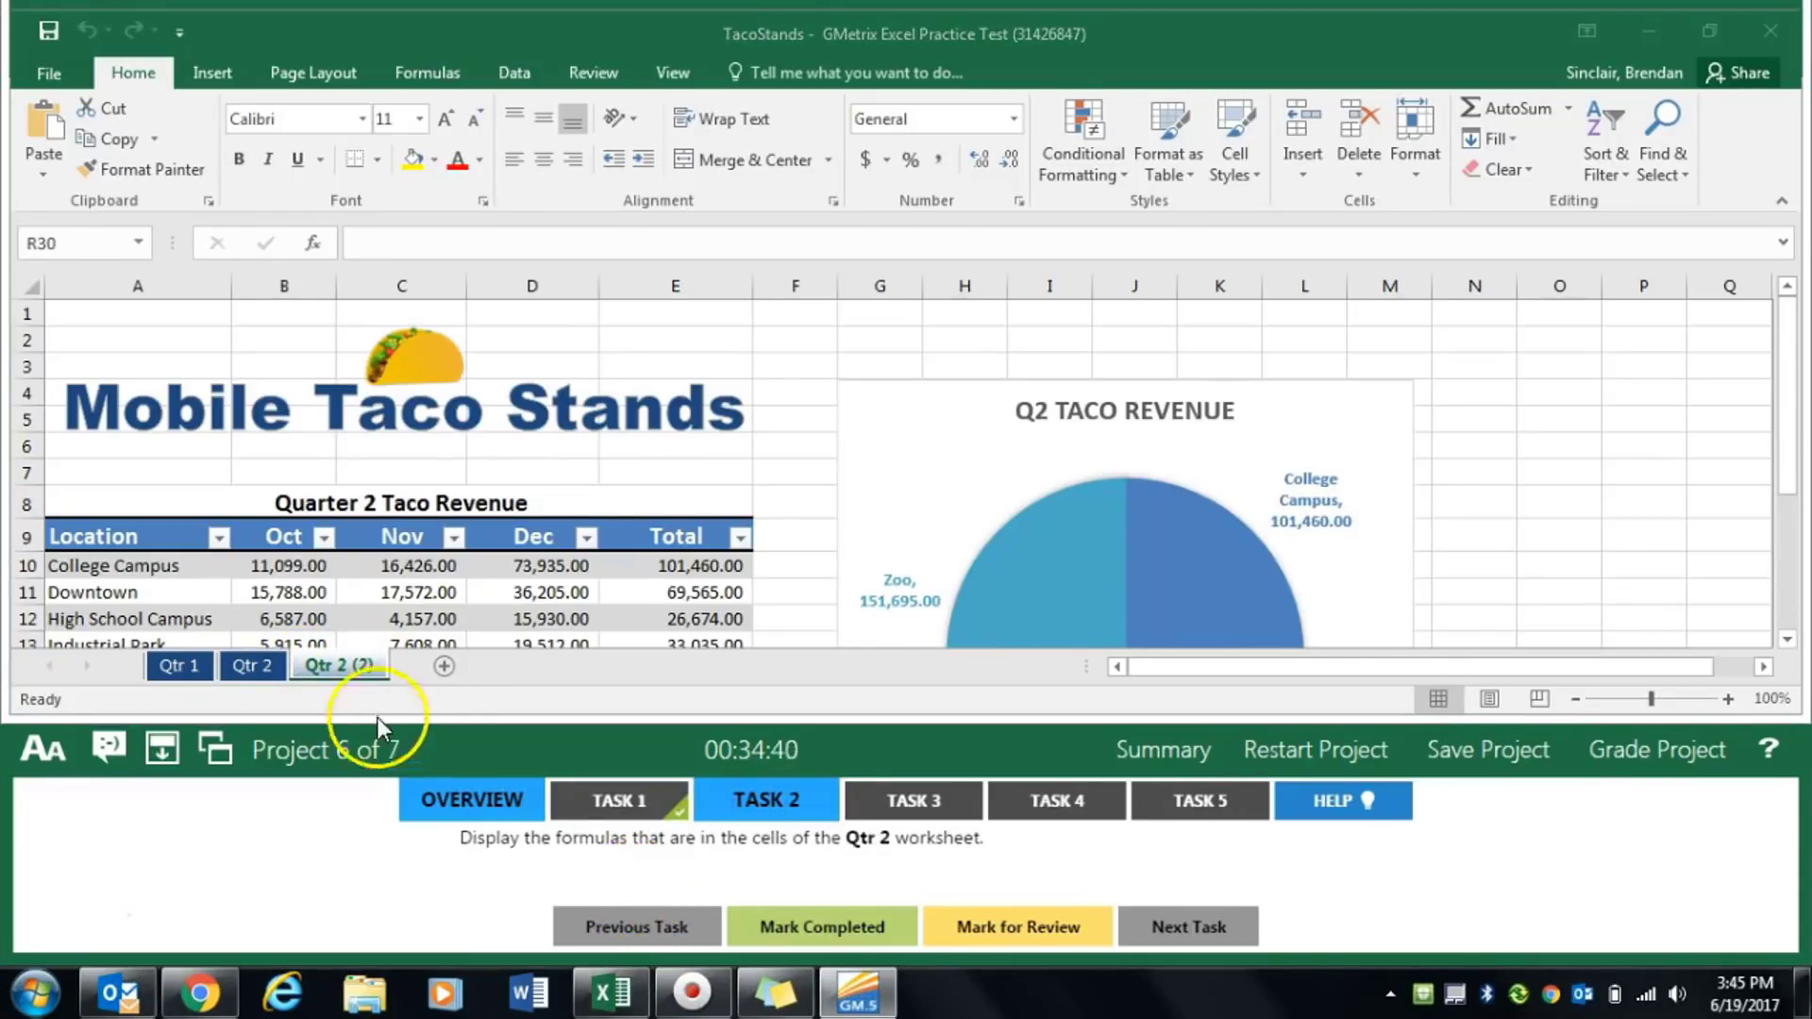
pyautogui.click(241, 672)
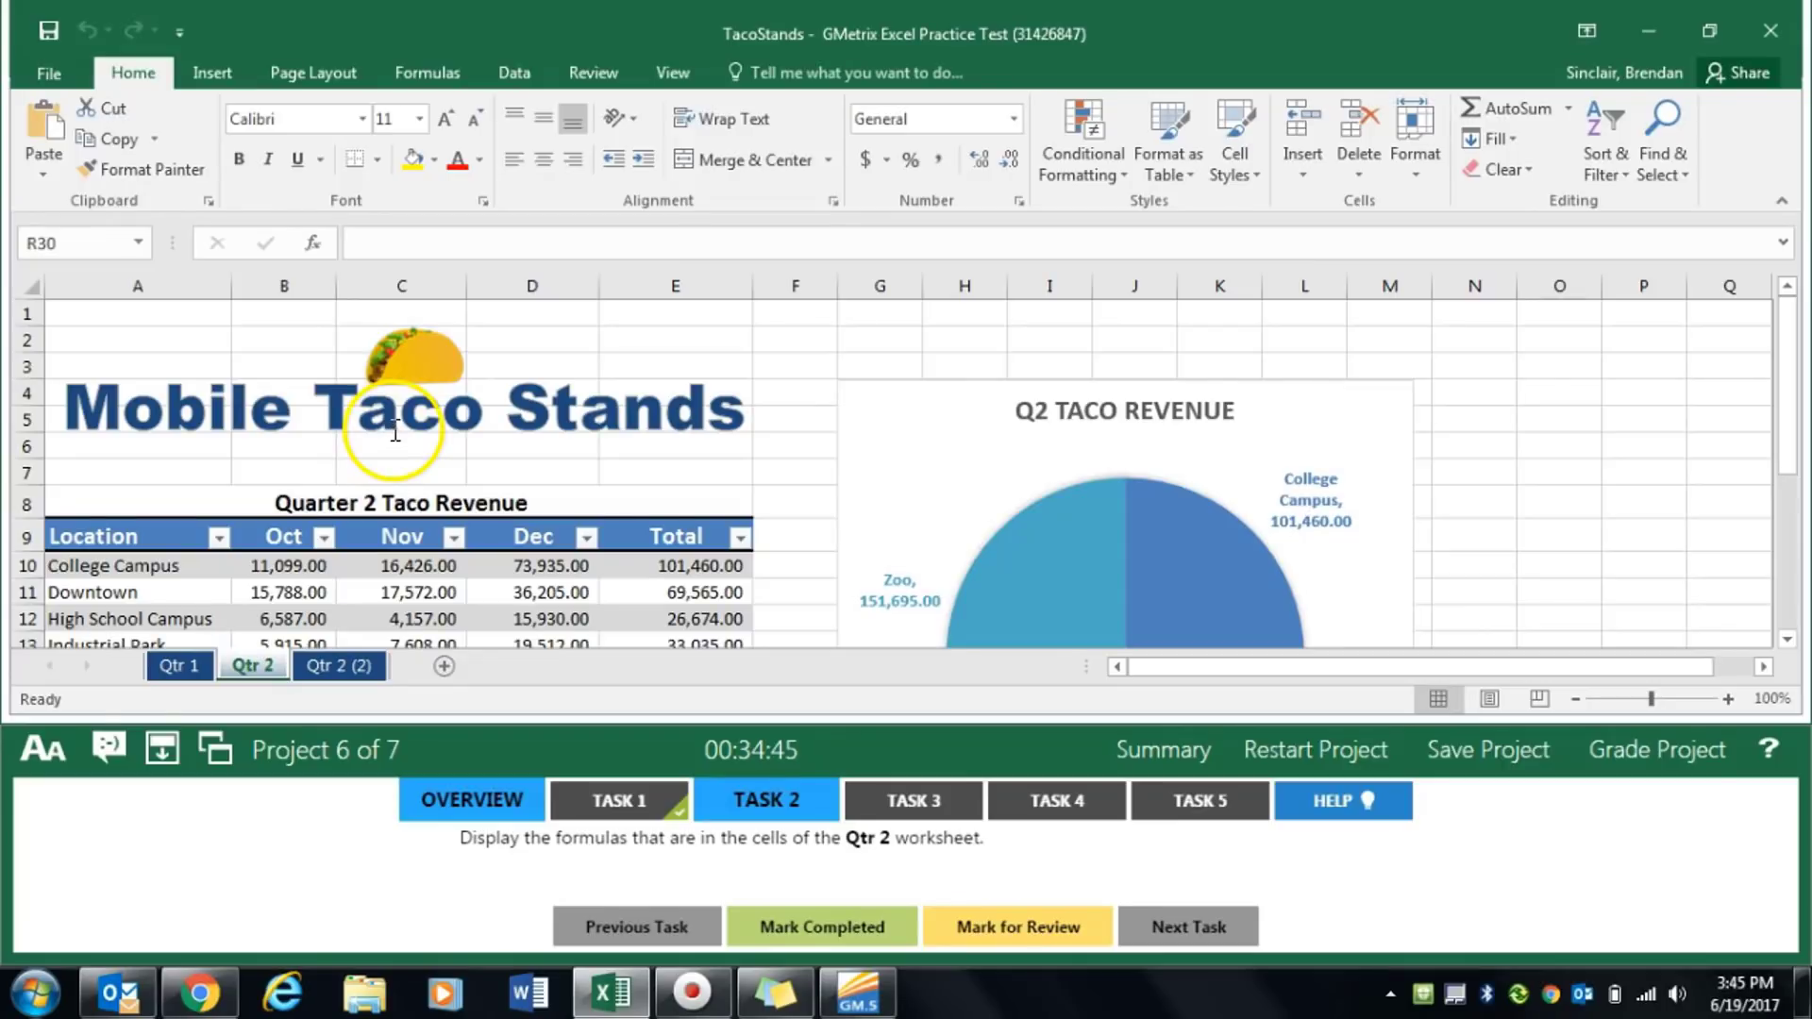
pyautogui.click(438, 76)
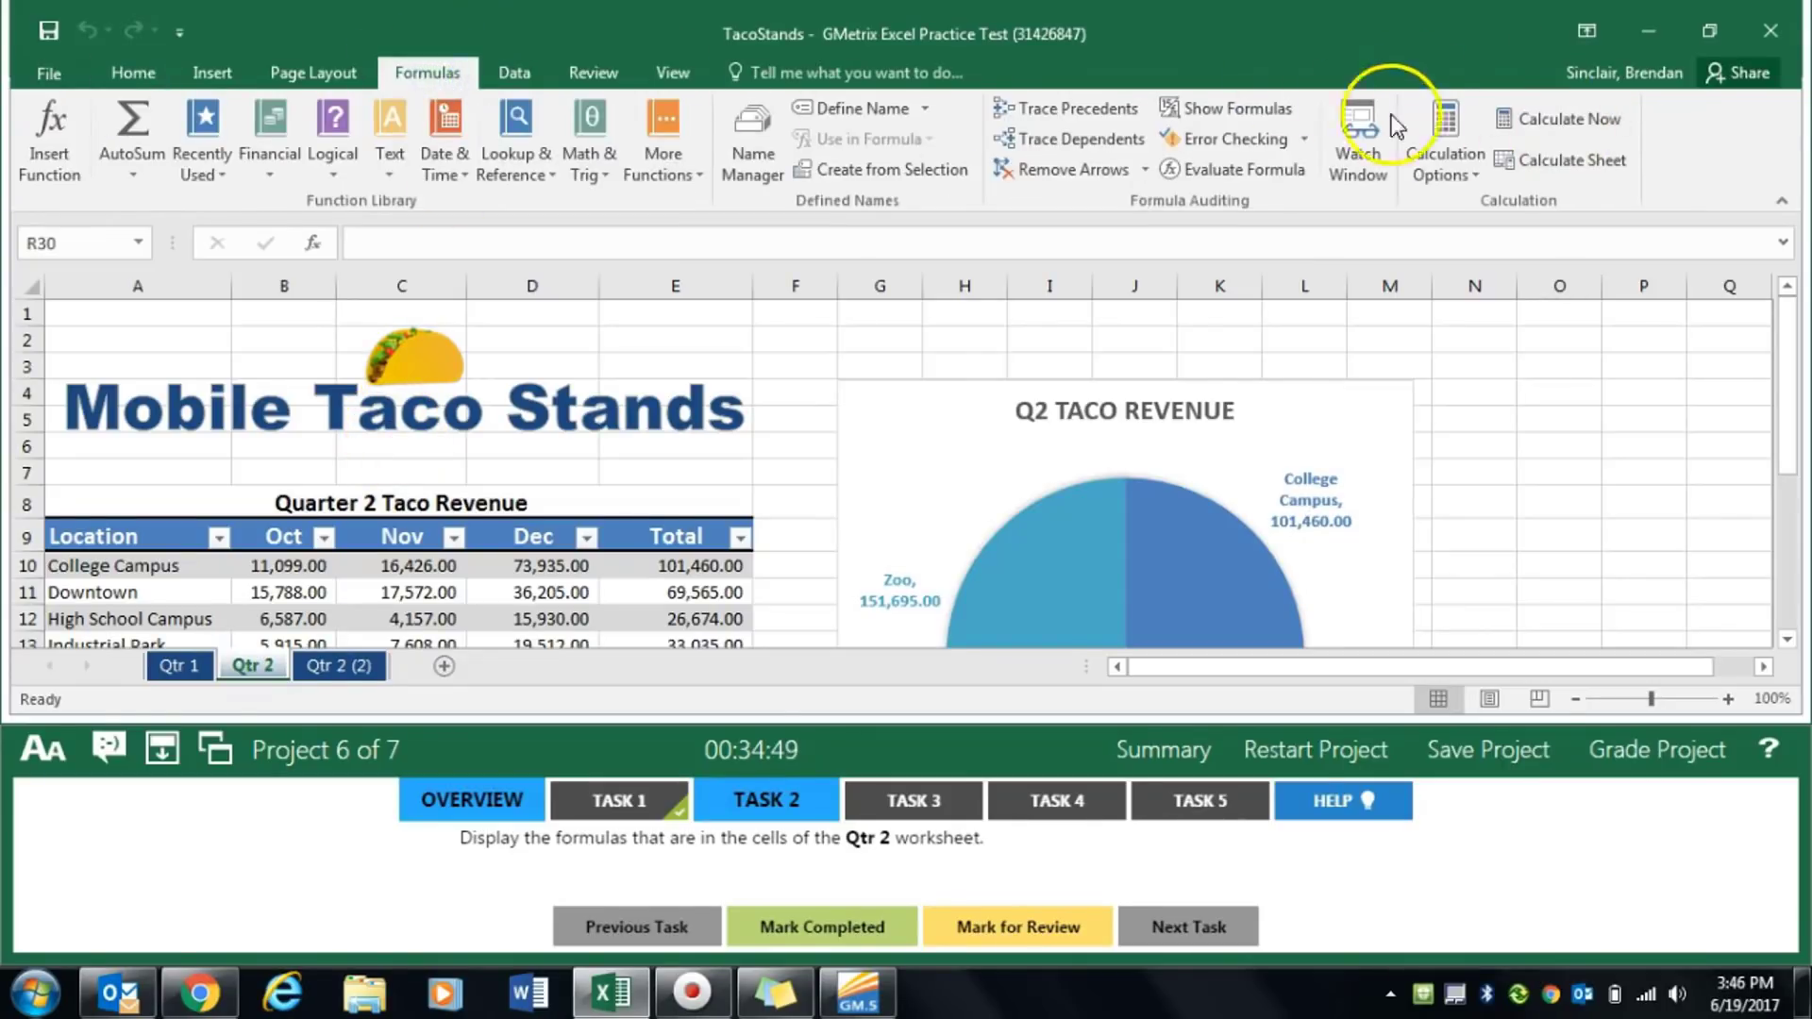
pyautogui.click(1256, 102)
pyautogui.scroll(-1, 1090, 487)
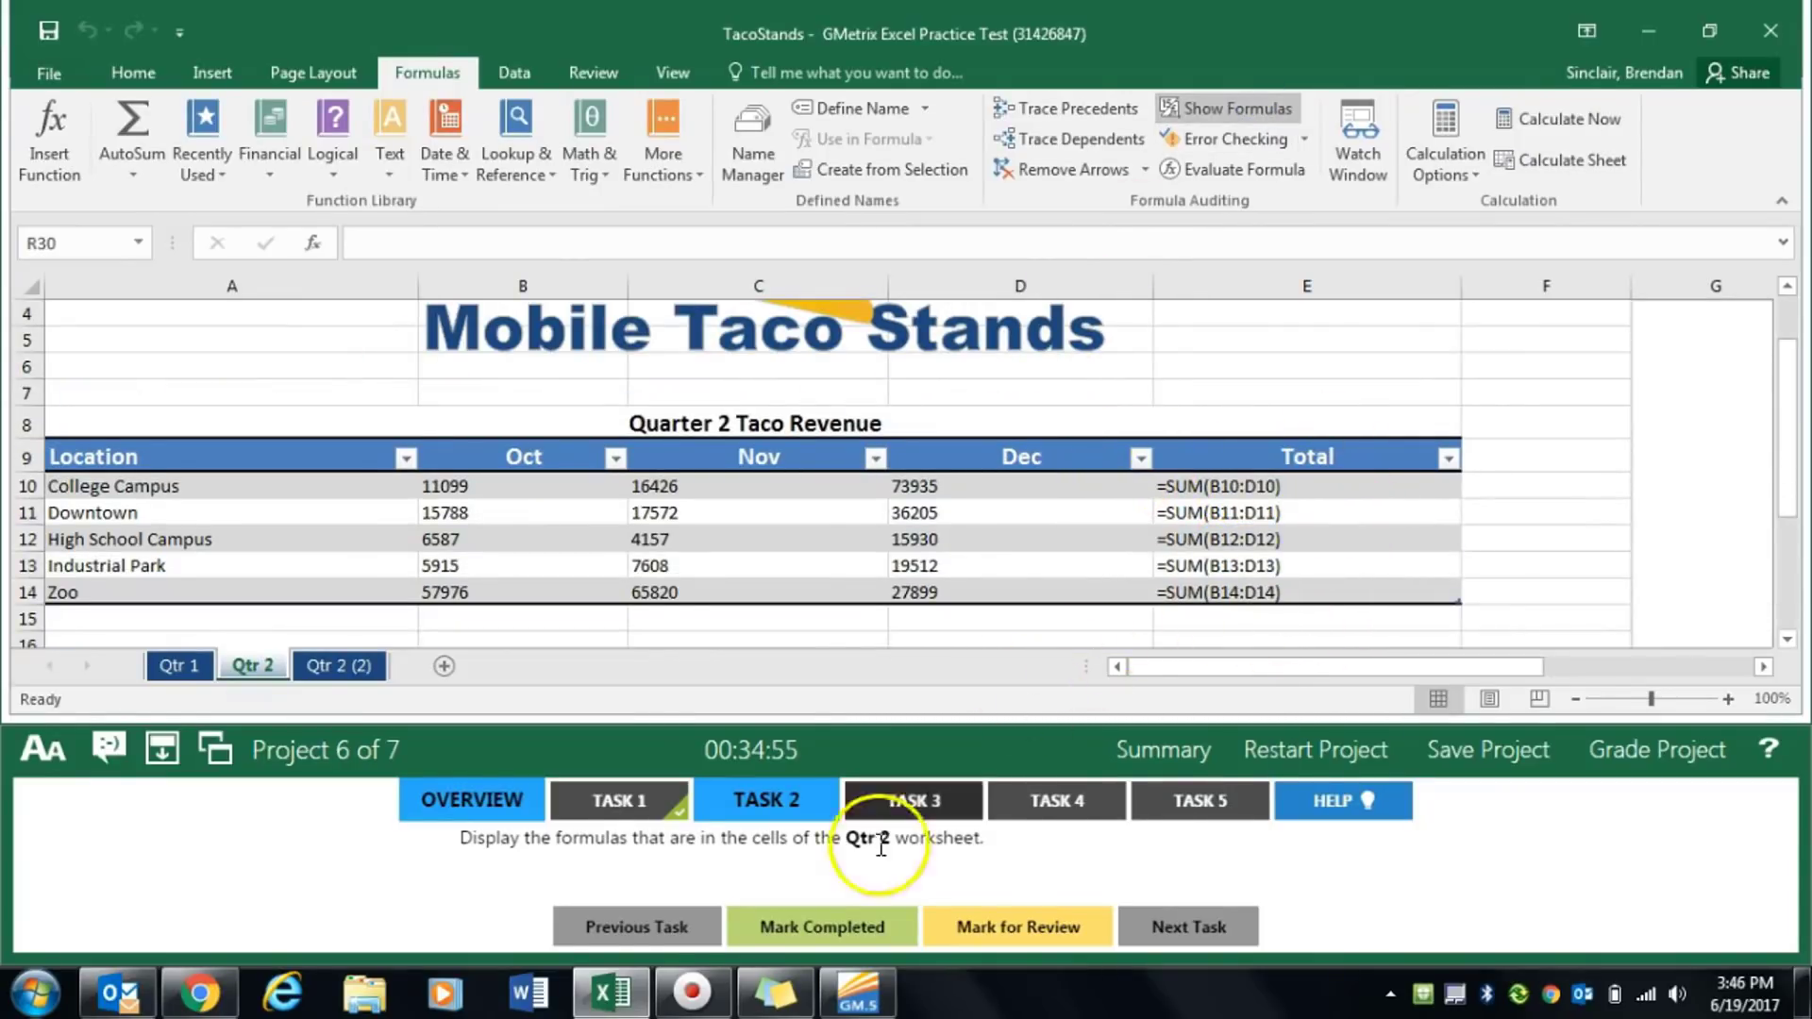
pyautogui.click(839, 934)
# For Task 3, apply the English (United States) accounting format to columns B through E of the Qtr 1 worksheet, and mark the task completed
pyautogui.click(927, 804)
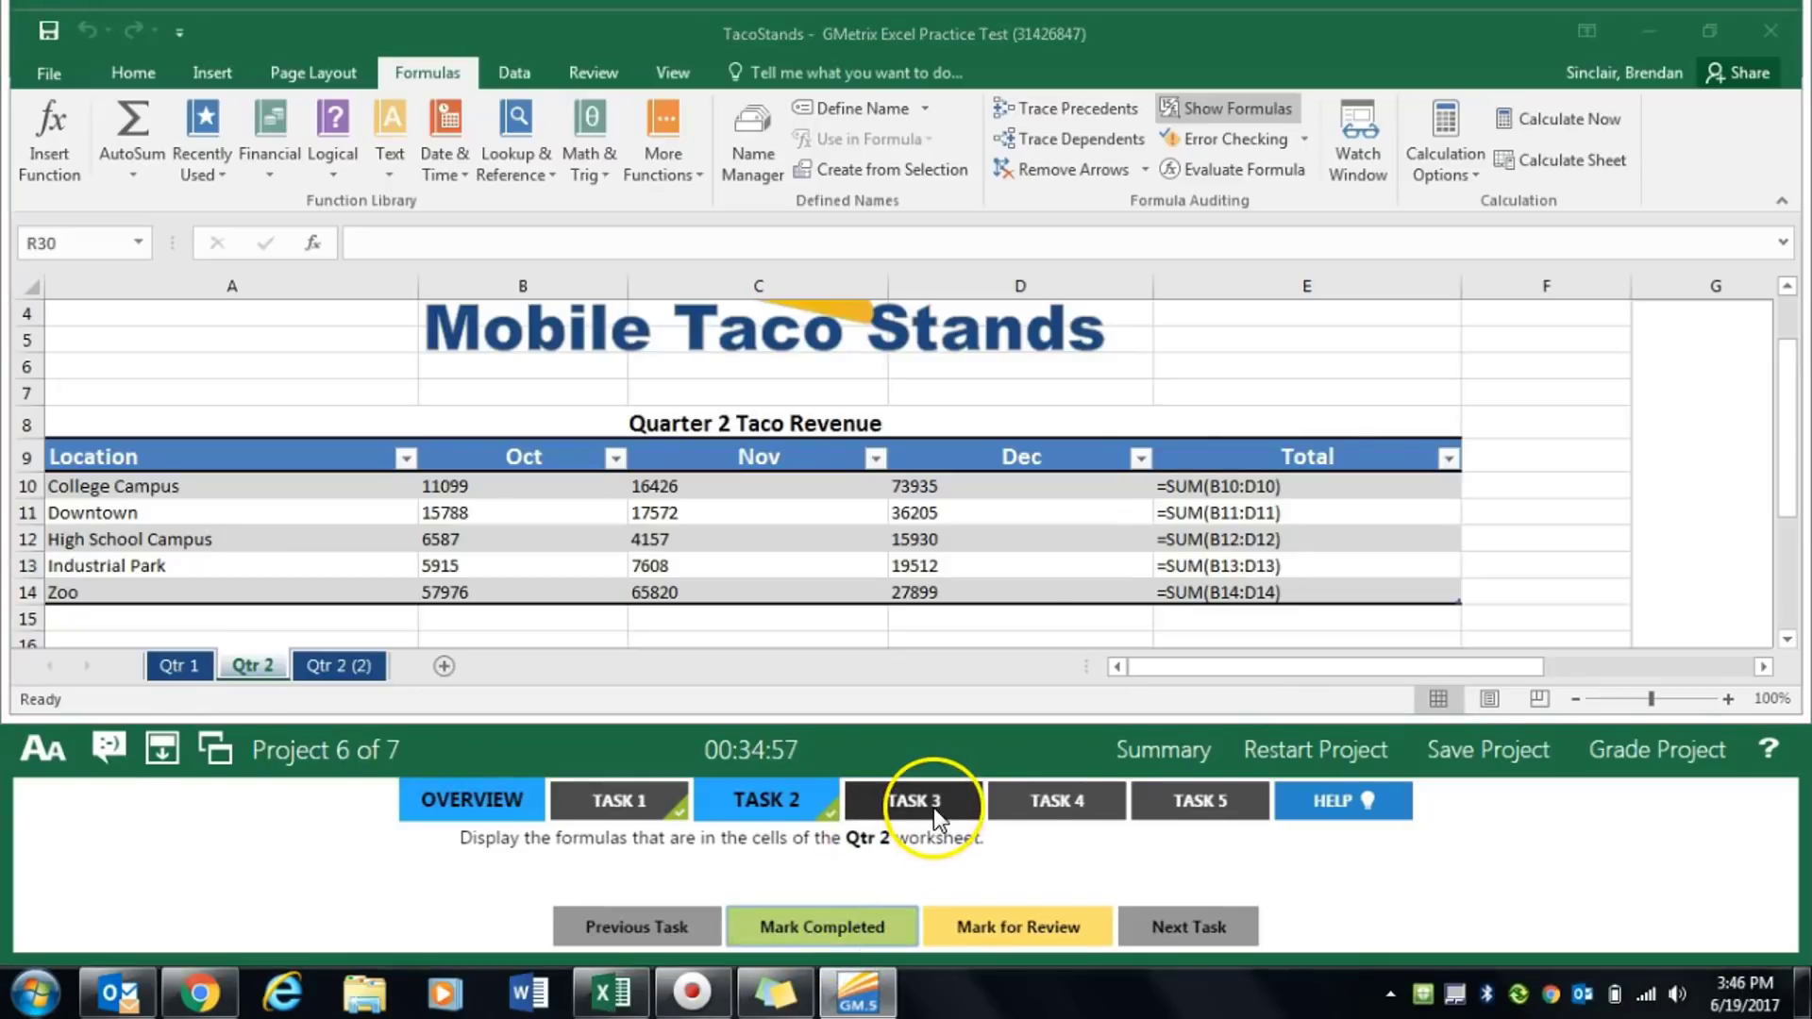
pyautogui.click(179, 667)
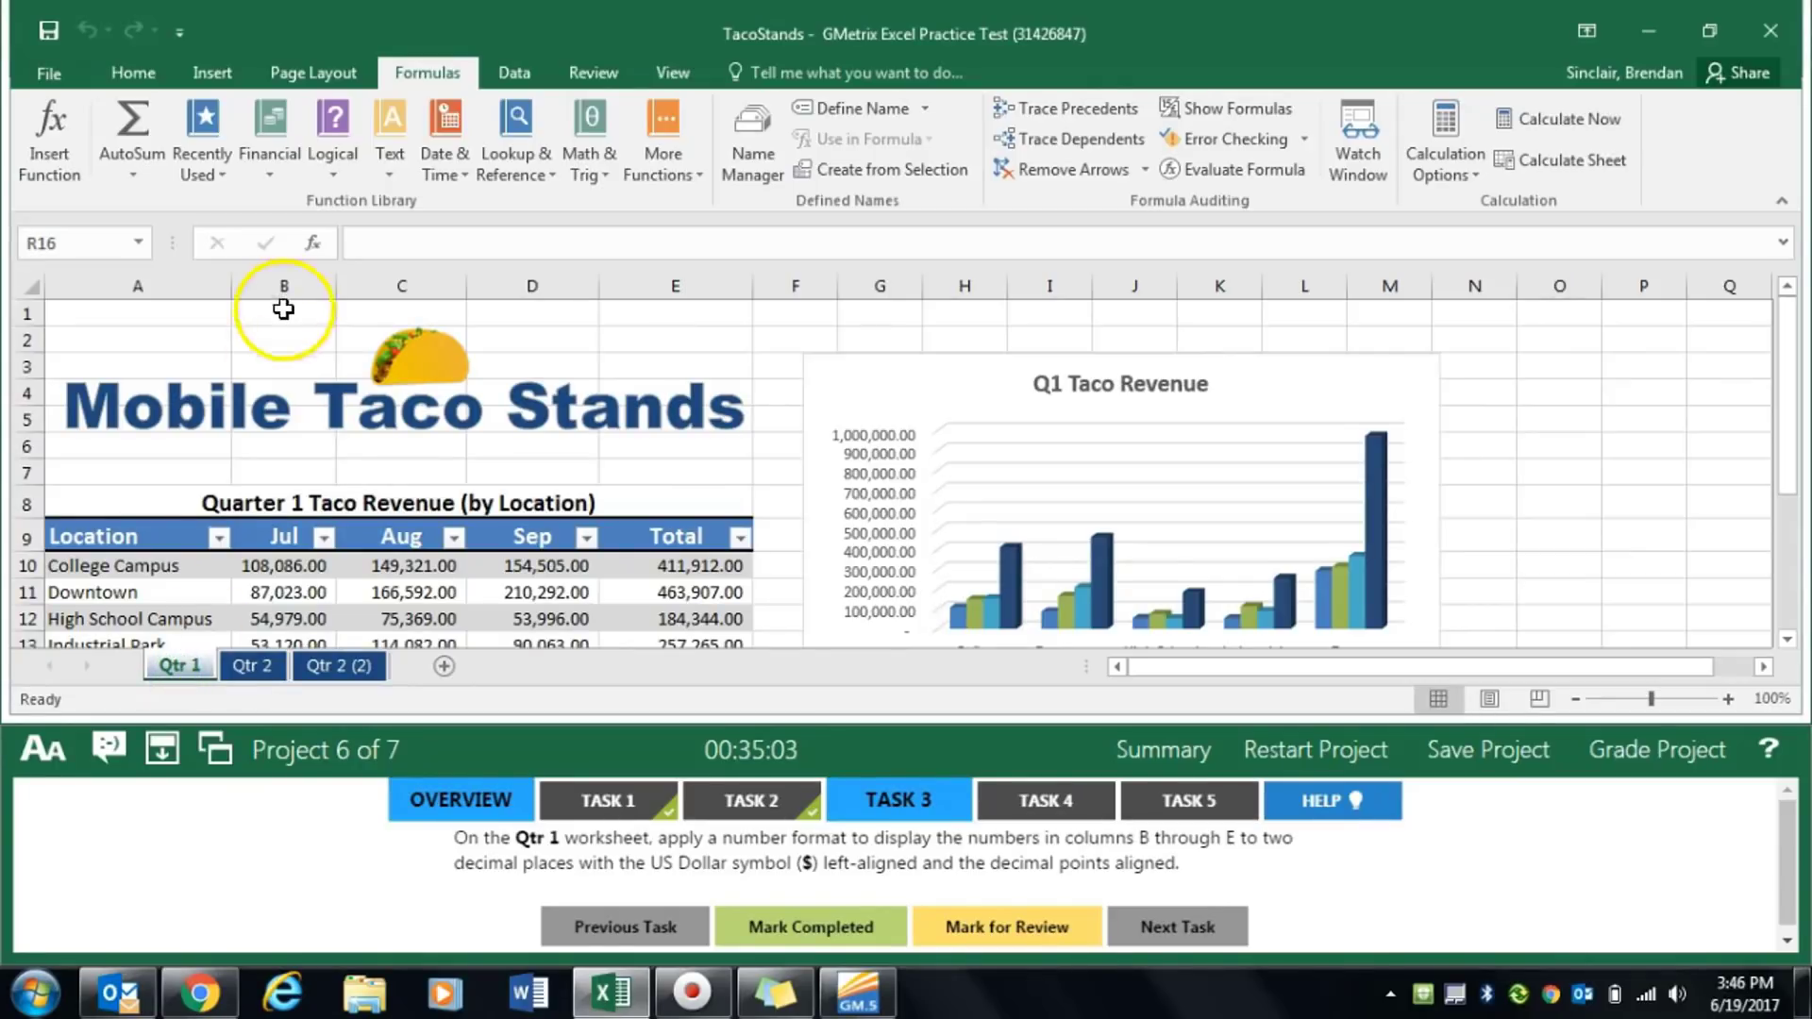
pyautogui.moveTo(283, 285); pyautogui.dragTo(737, 285)
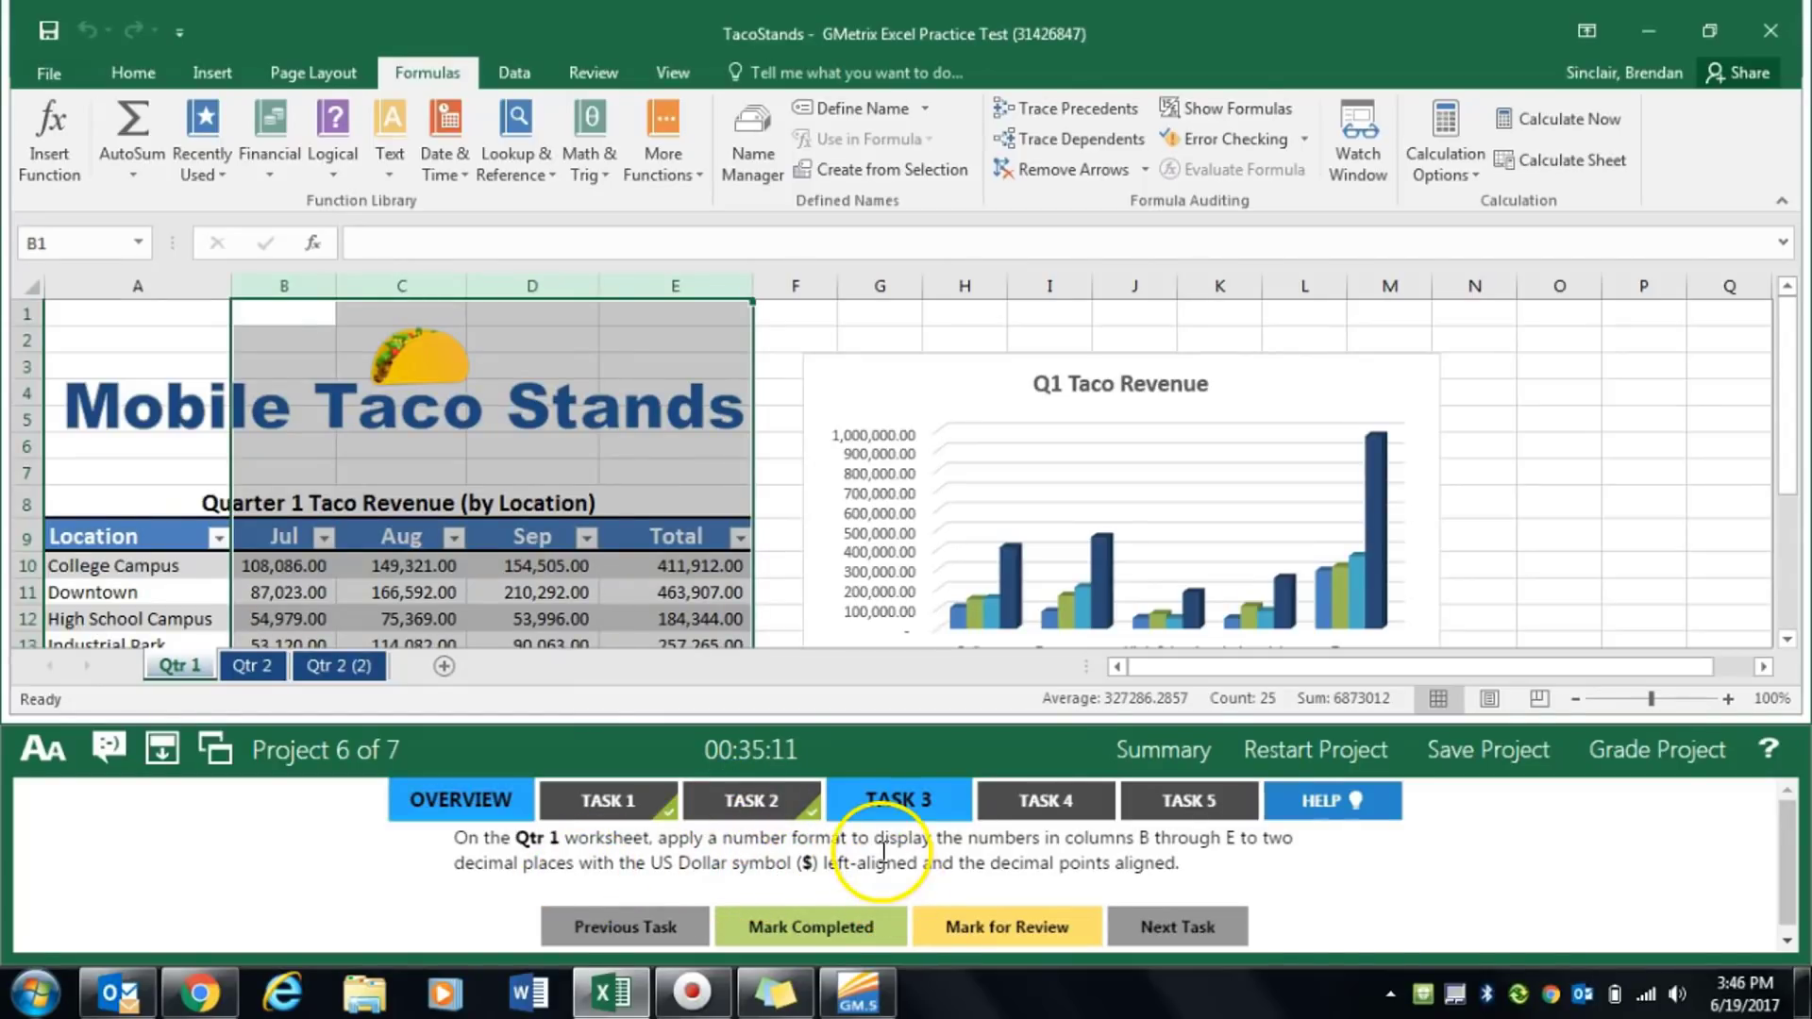
pyautogui.click(156, 74)
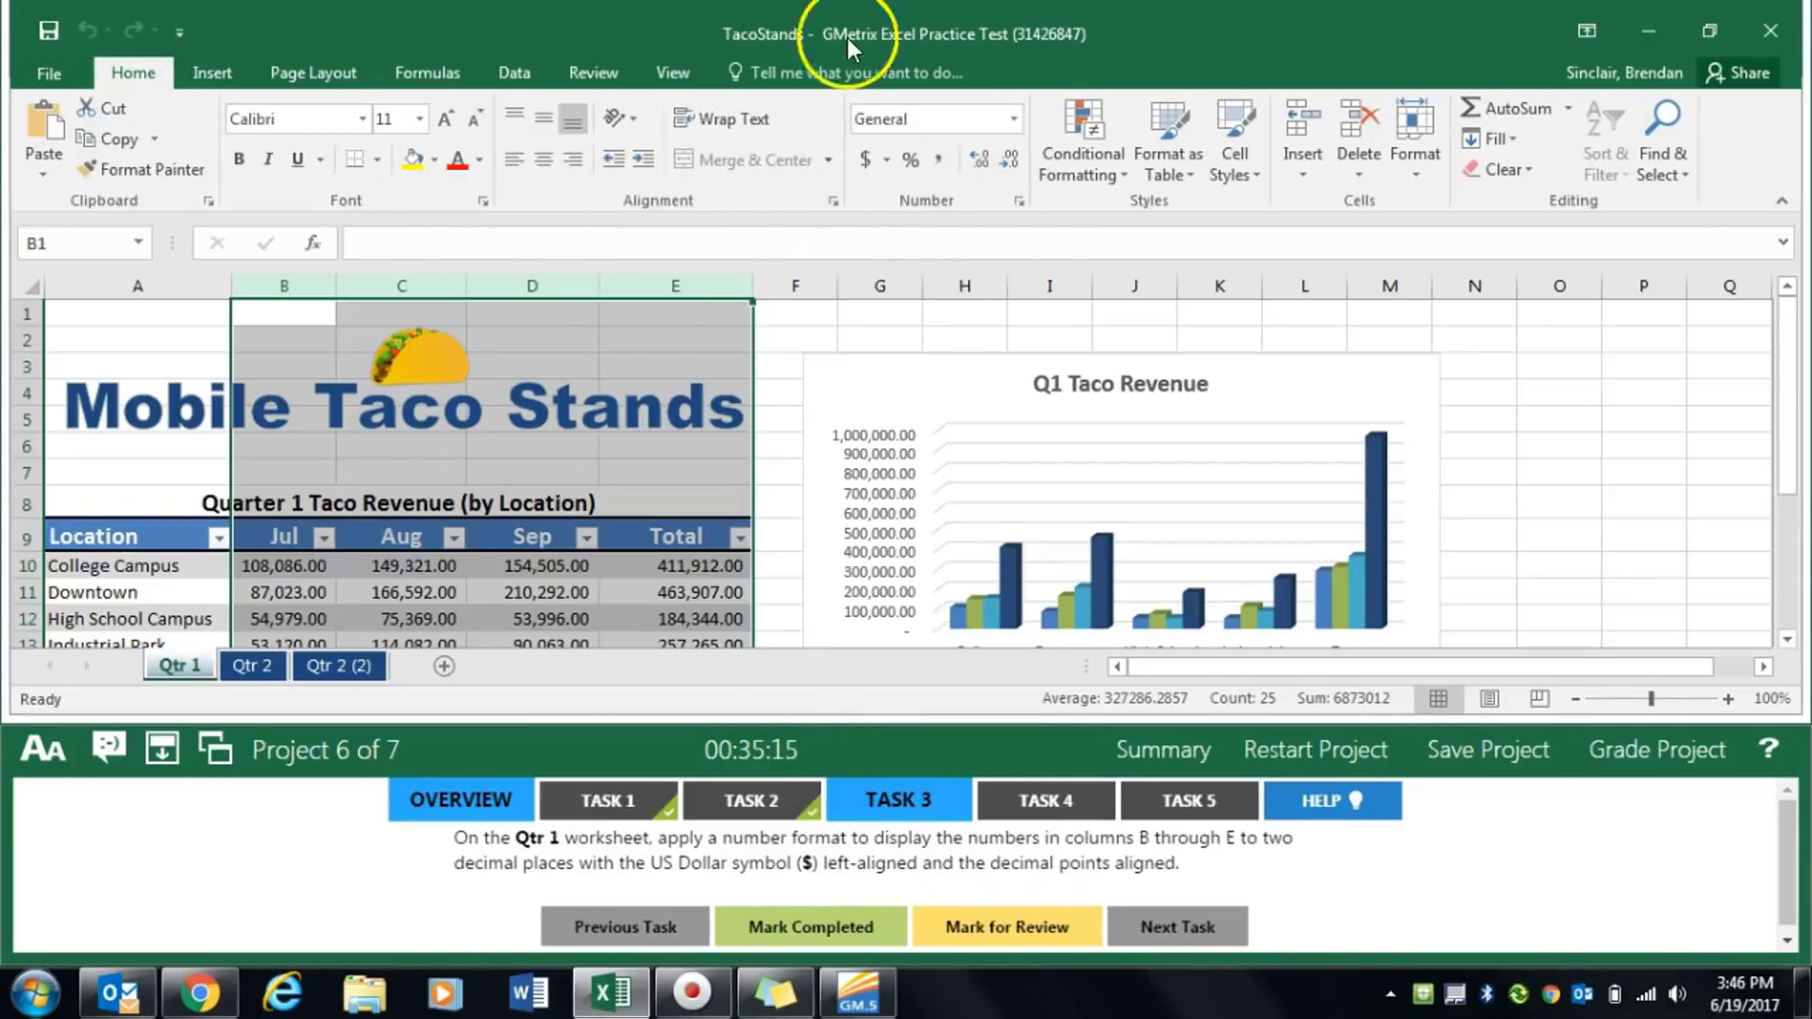
pyautogui.click(888, 160)
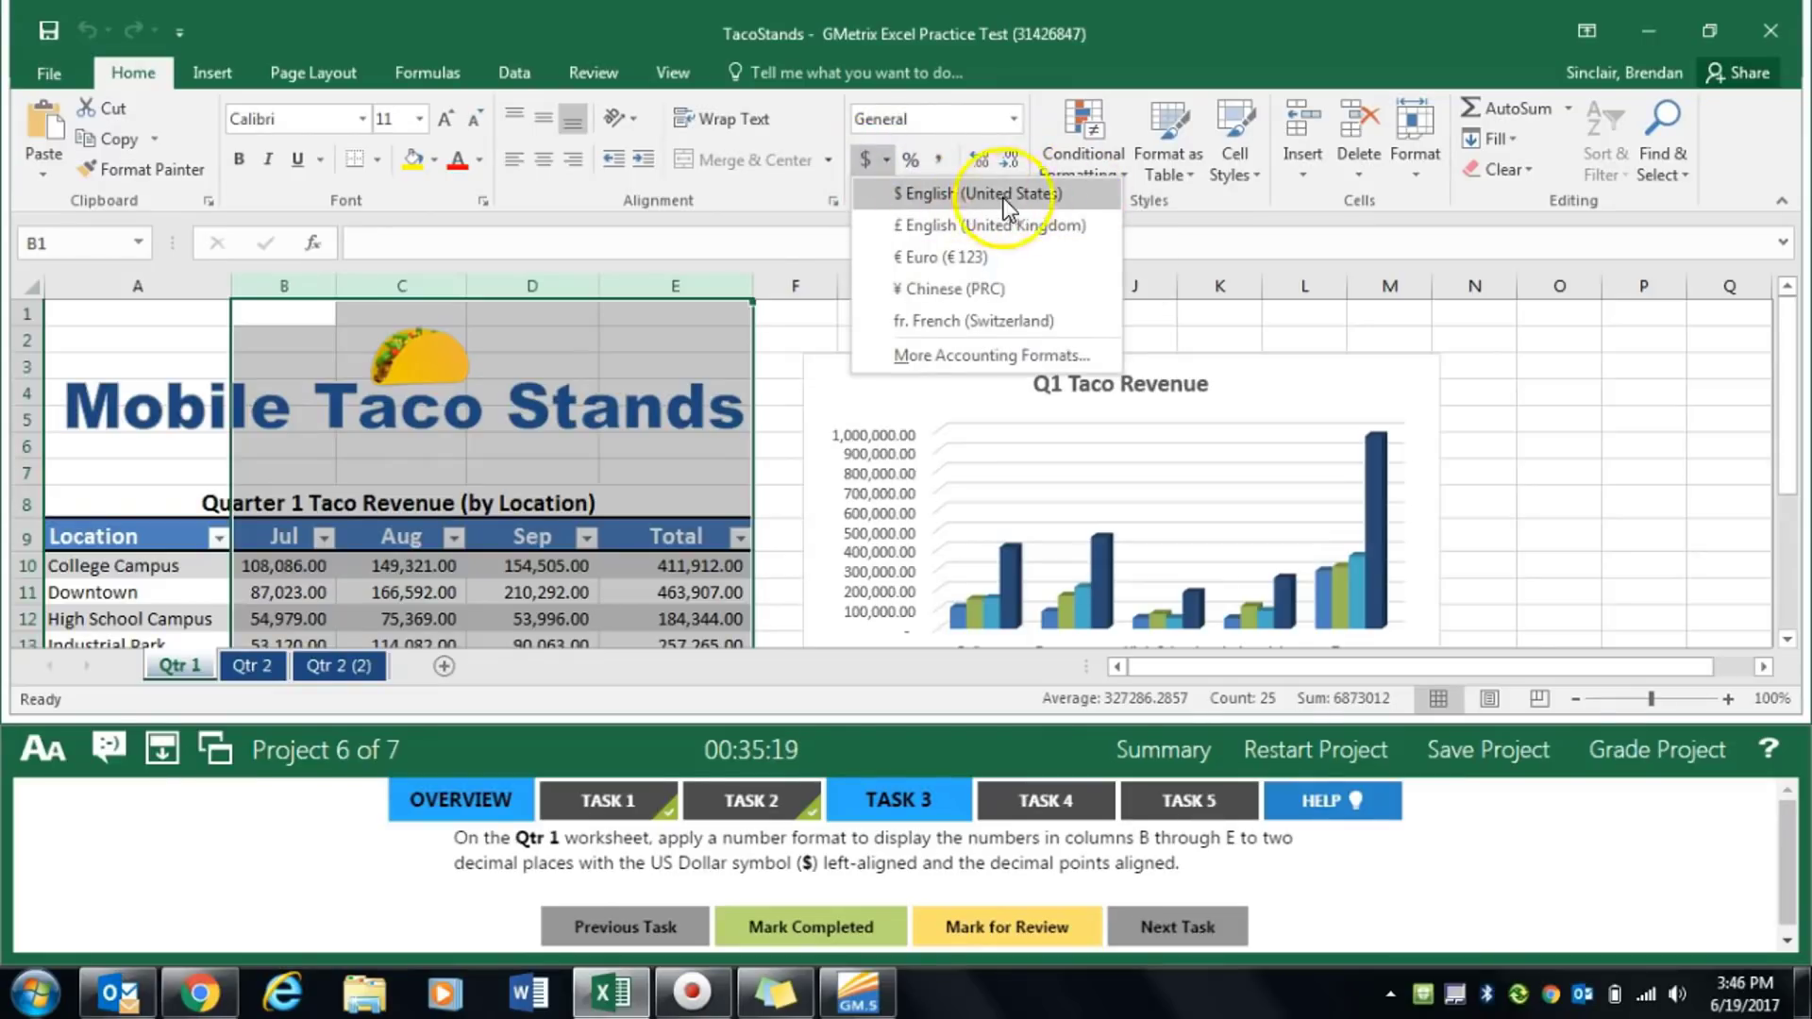
pyautogui.click(972, 193)
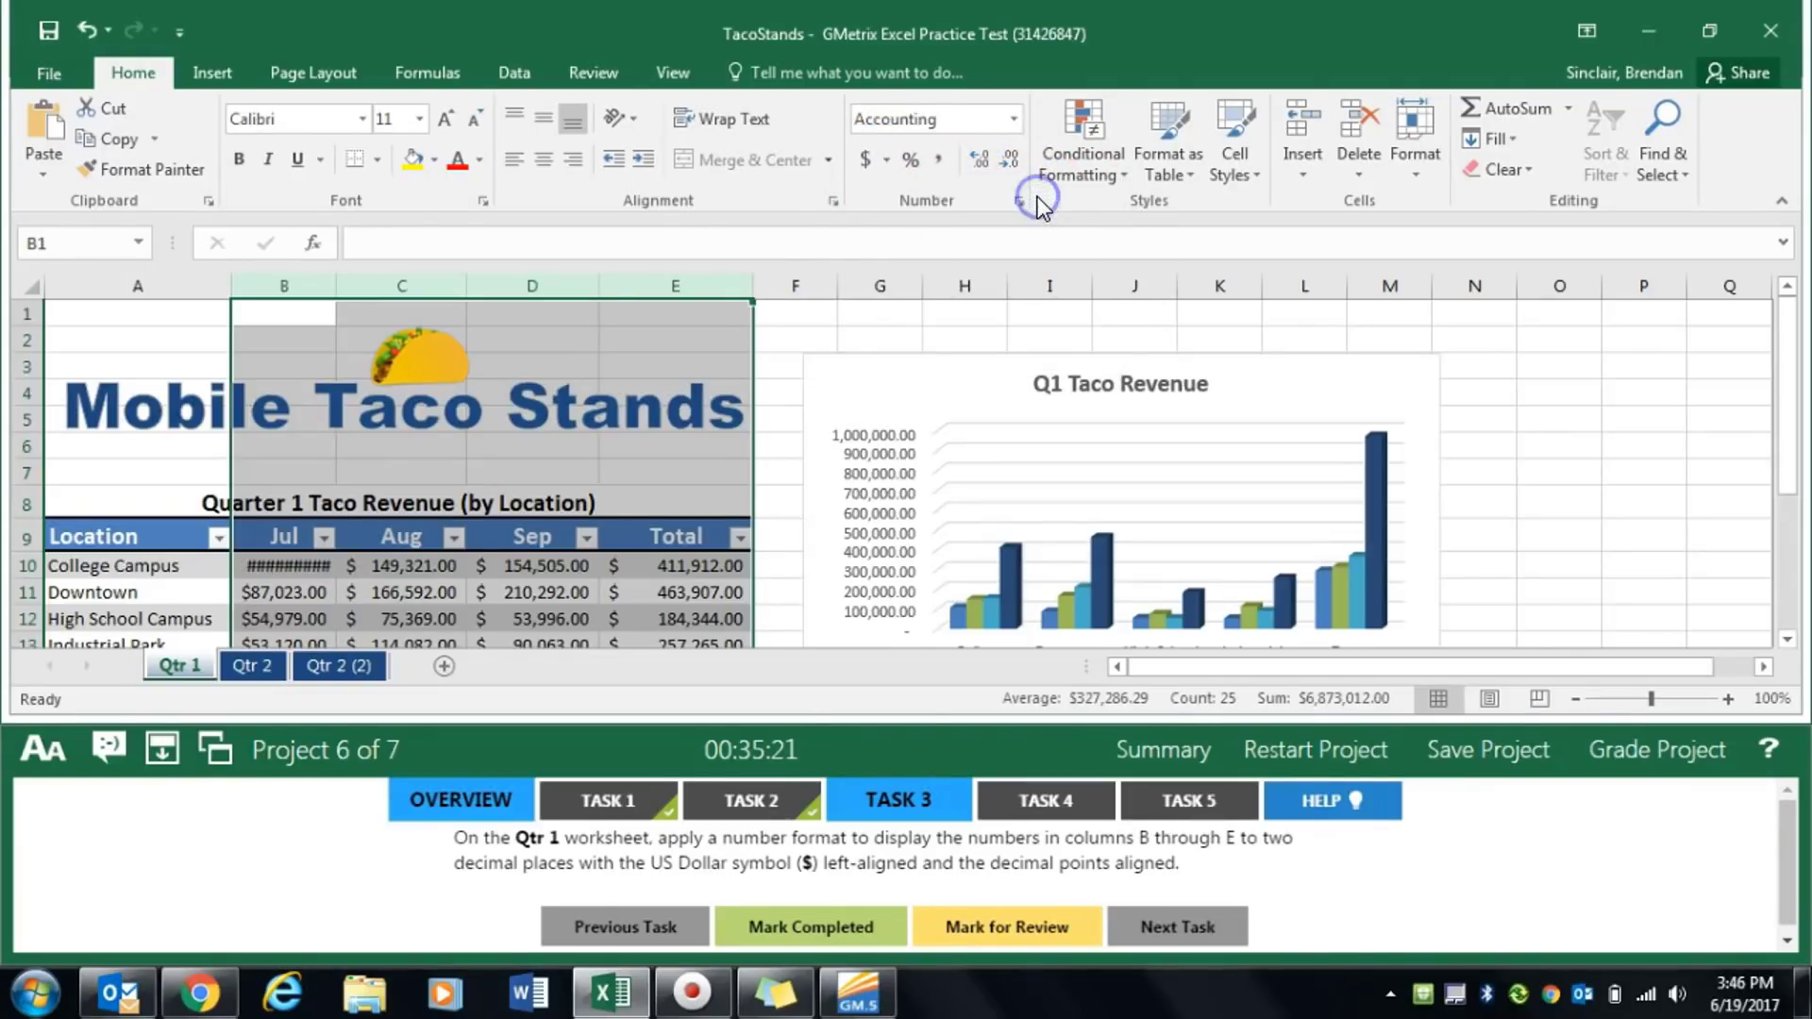
pyautogui.click(847, 943)
# For Task 4, switch the rows and columns of the Q1 Taco Revenue chart on the Qtr 1 worksheet, and mark the task completed
pyautogui.click(1057, 797)
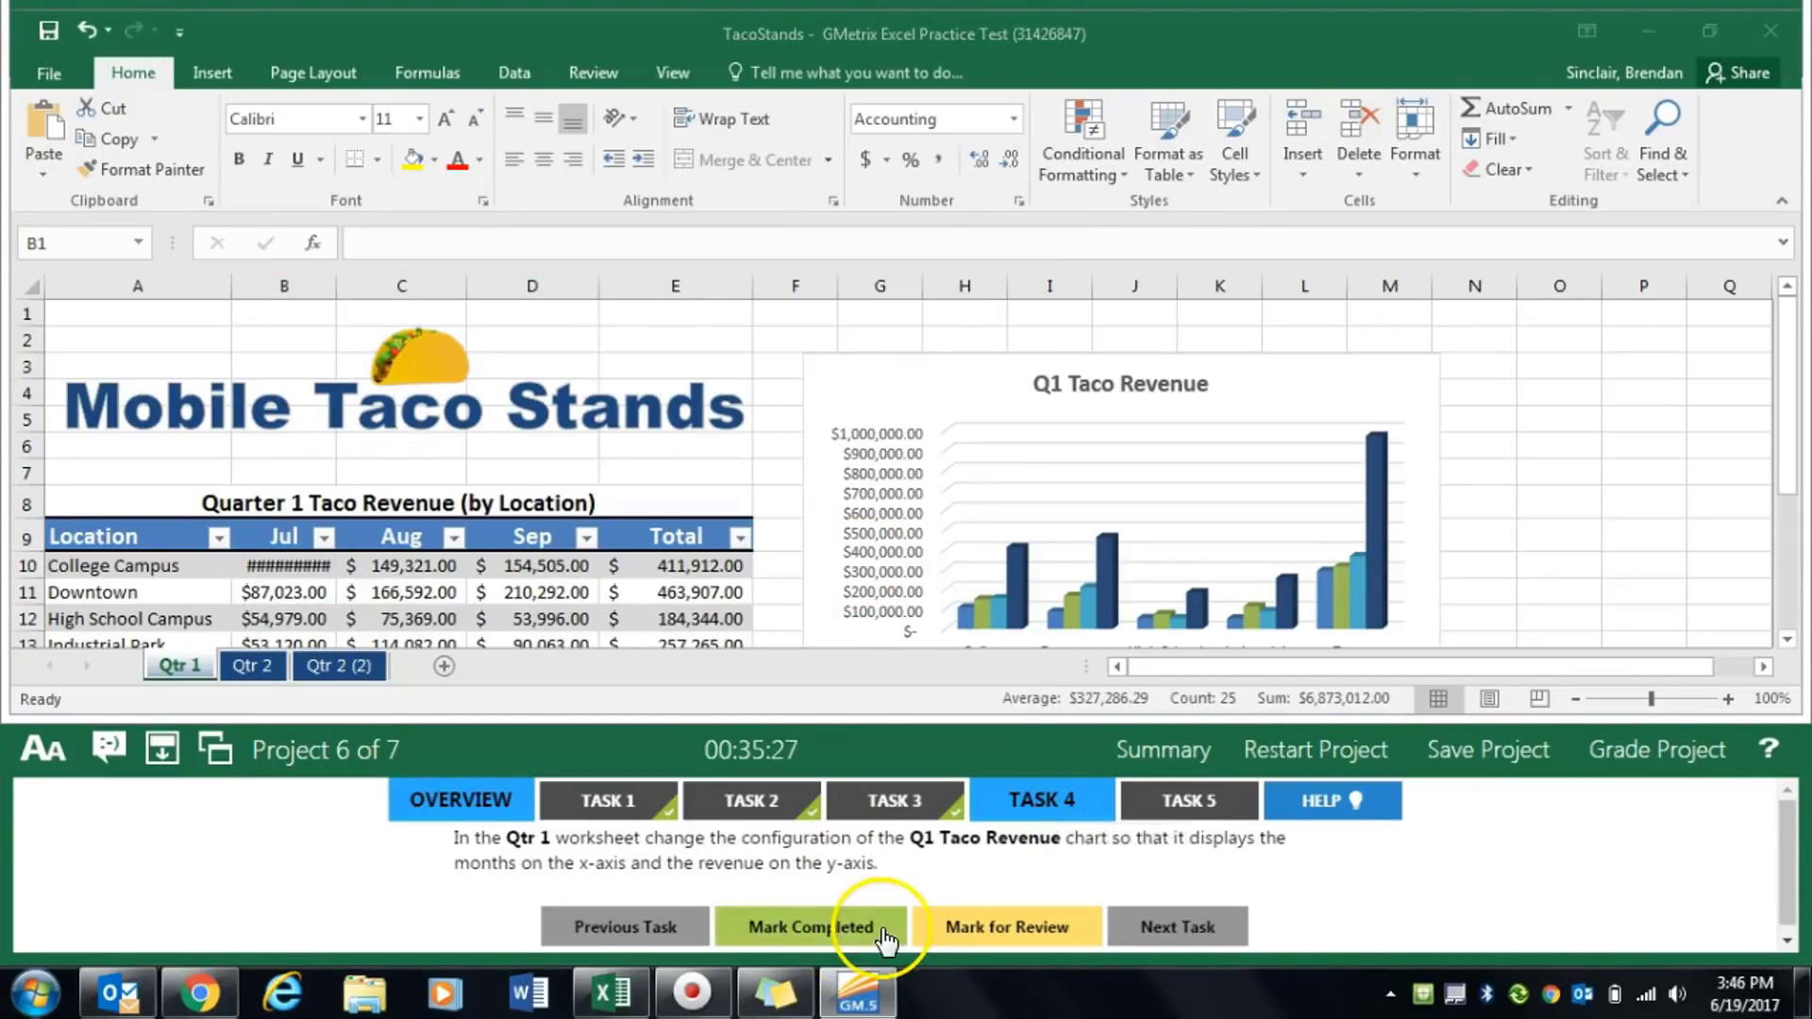
pyautogui.click(823, 590)
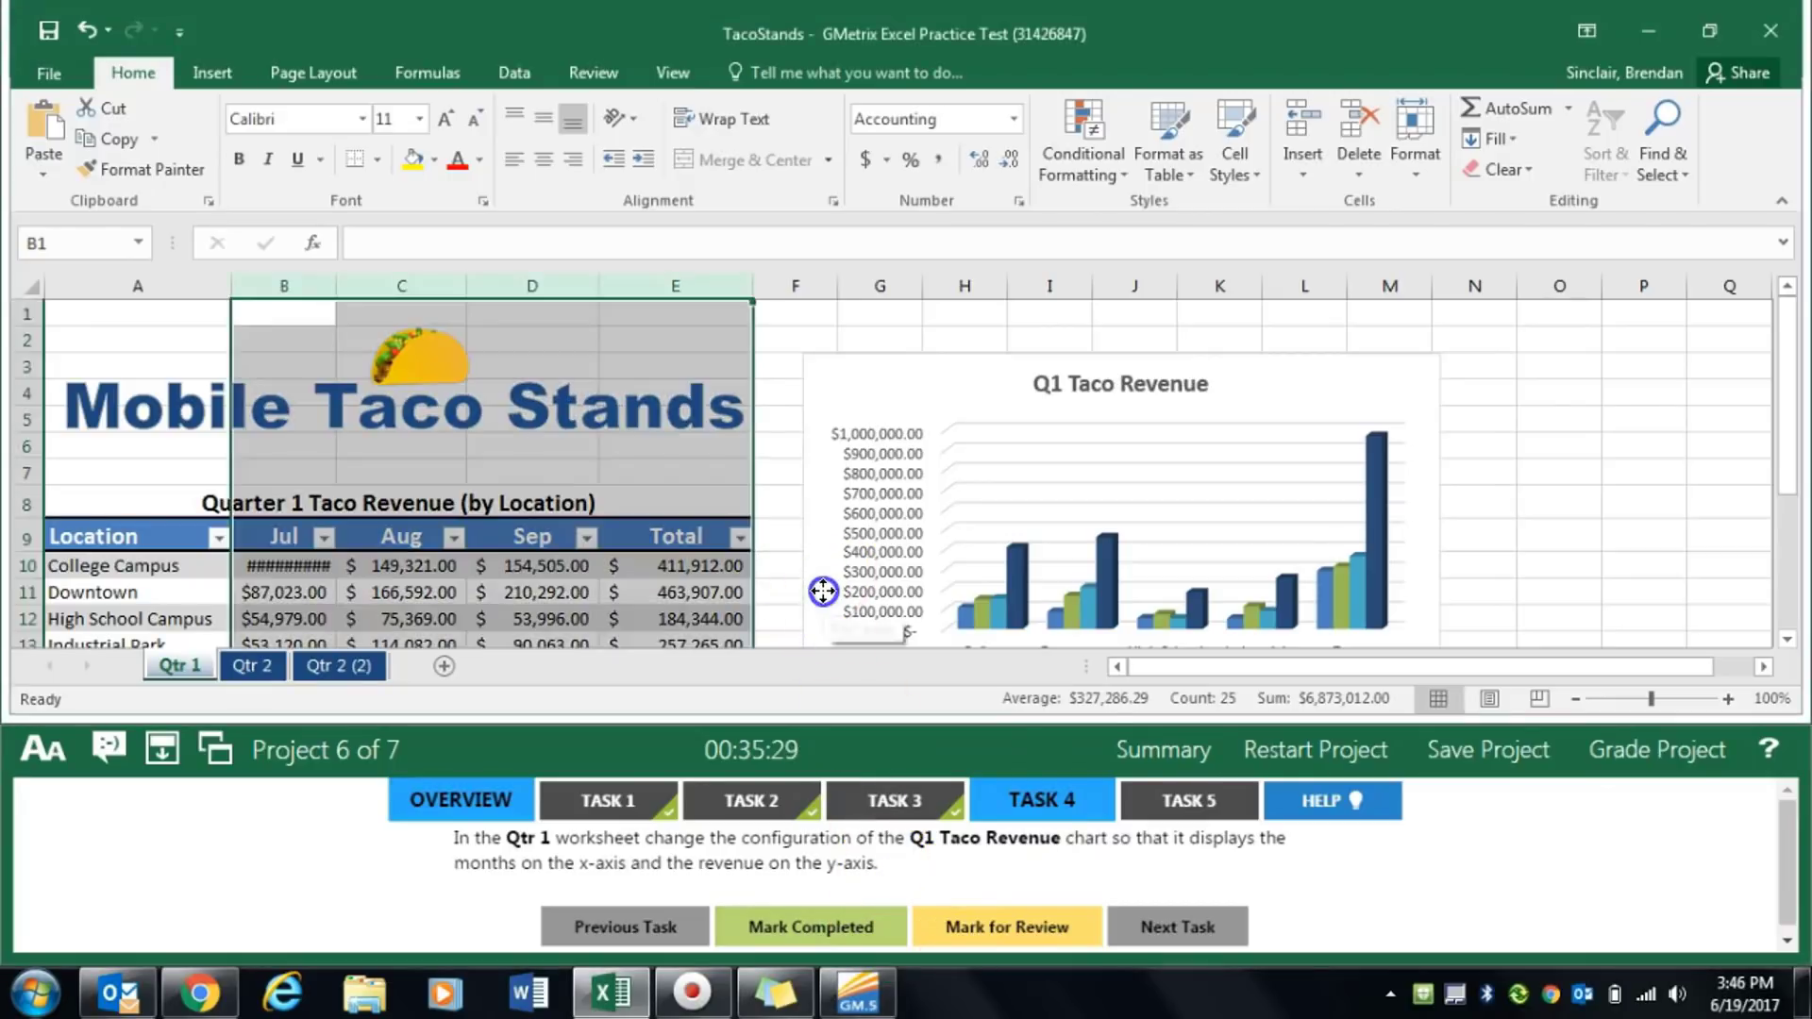
pyautogui.scroll(-1, 1087, 587)
pyautogui.click(830, 614)
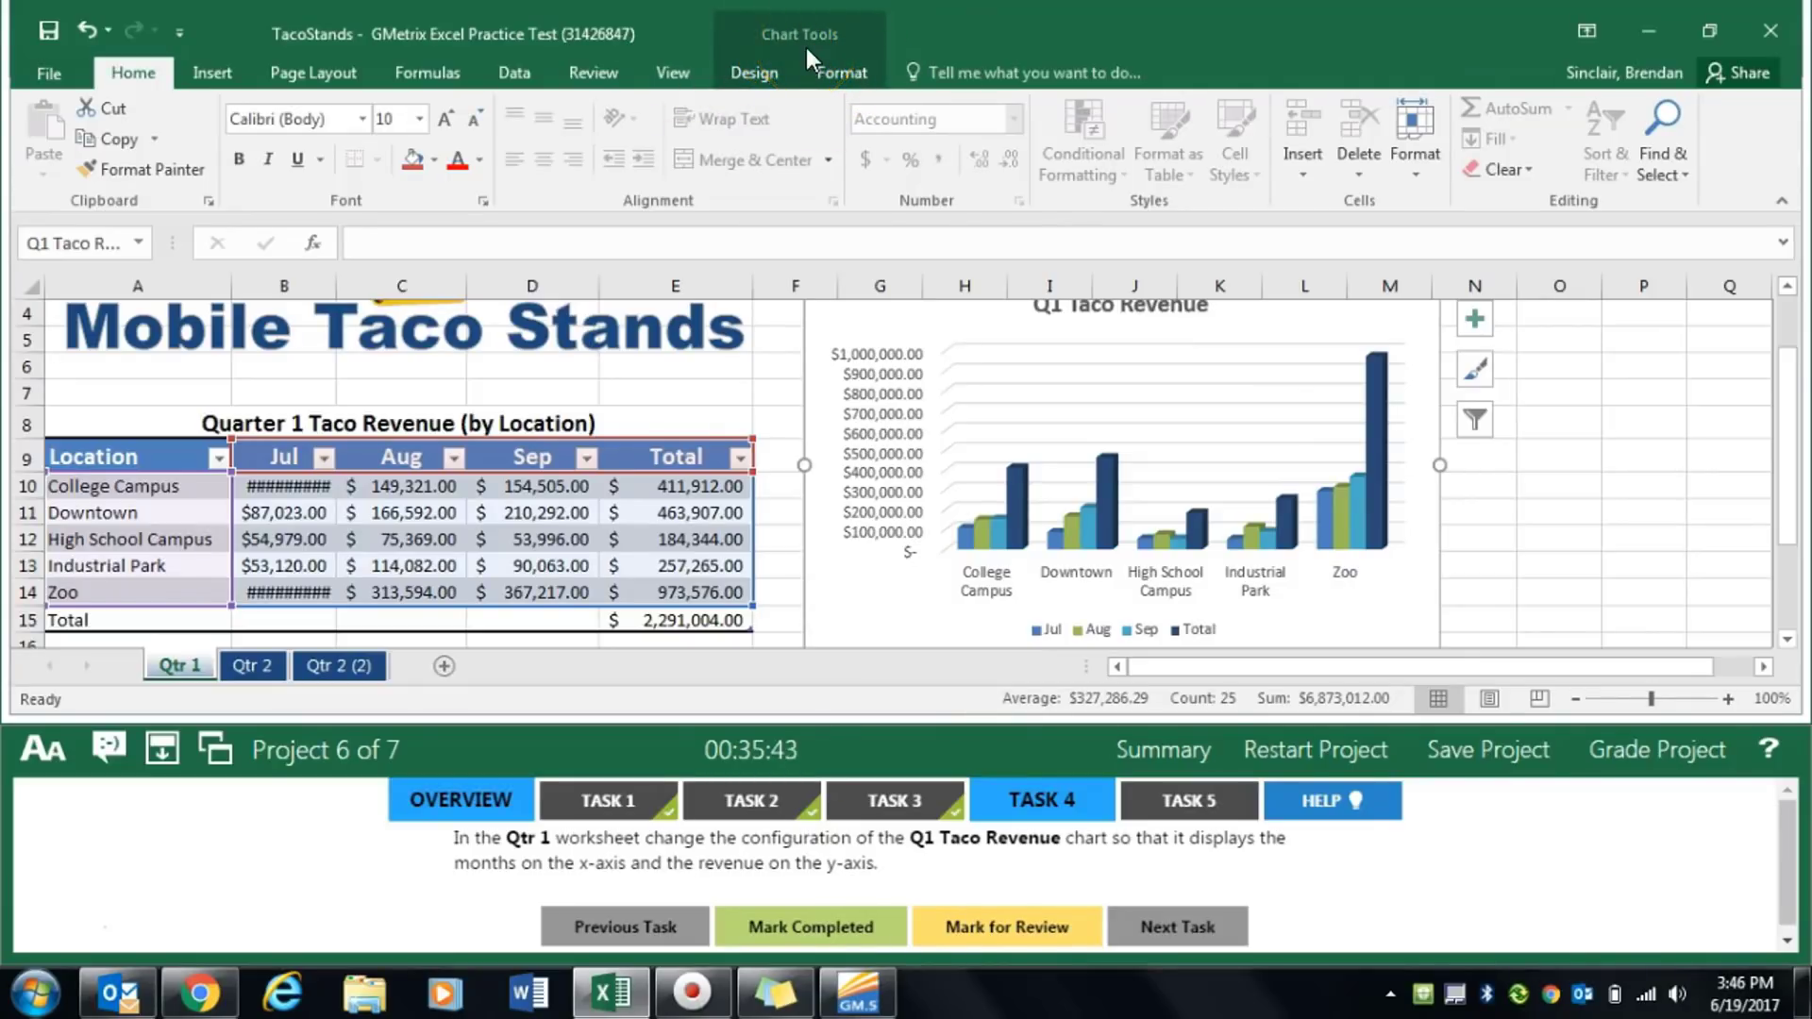
pyautogui.click(772, 79)
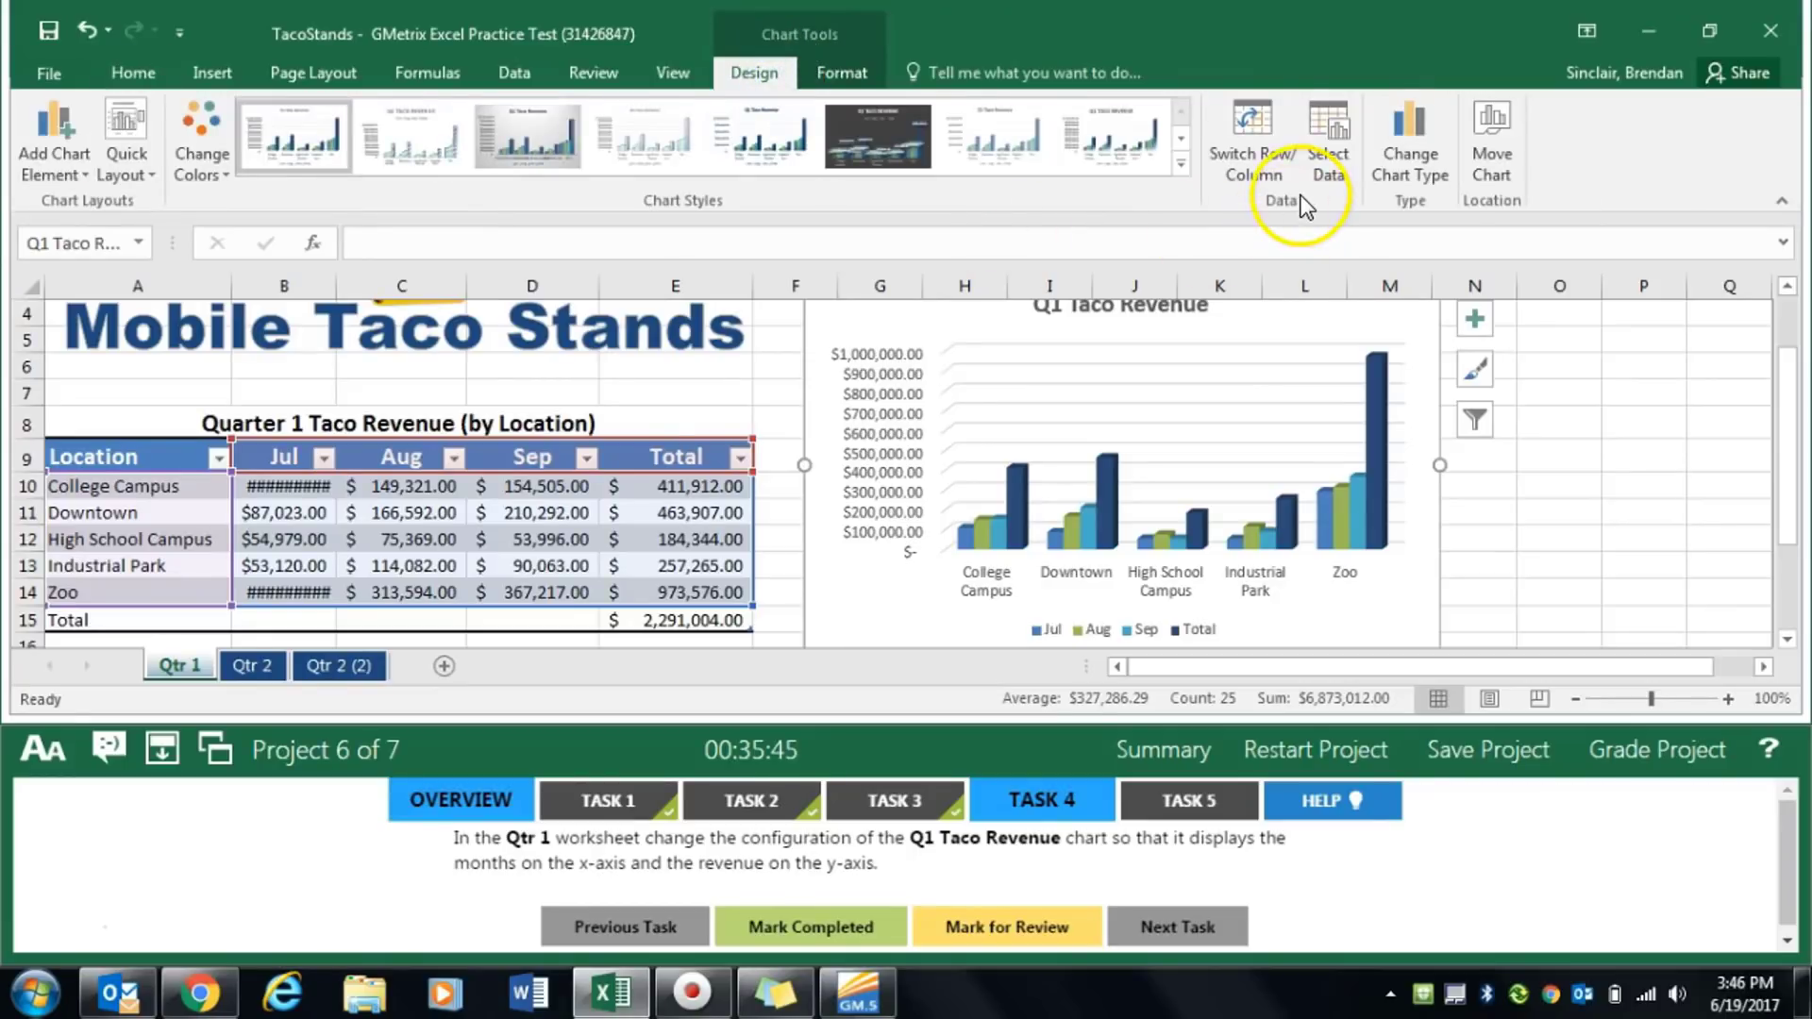
pyautogui.click(1261, 168)
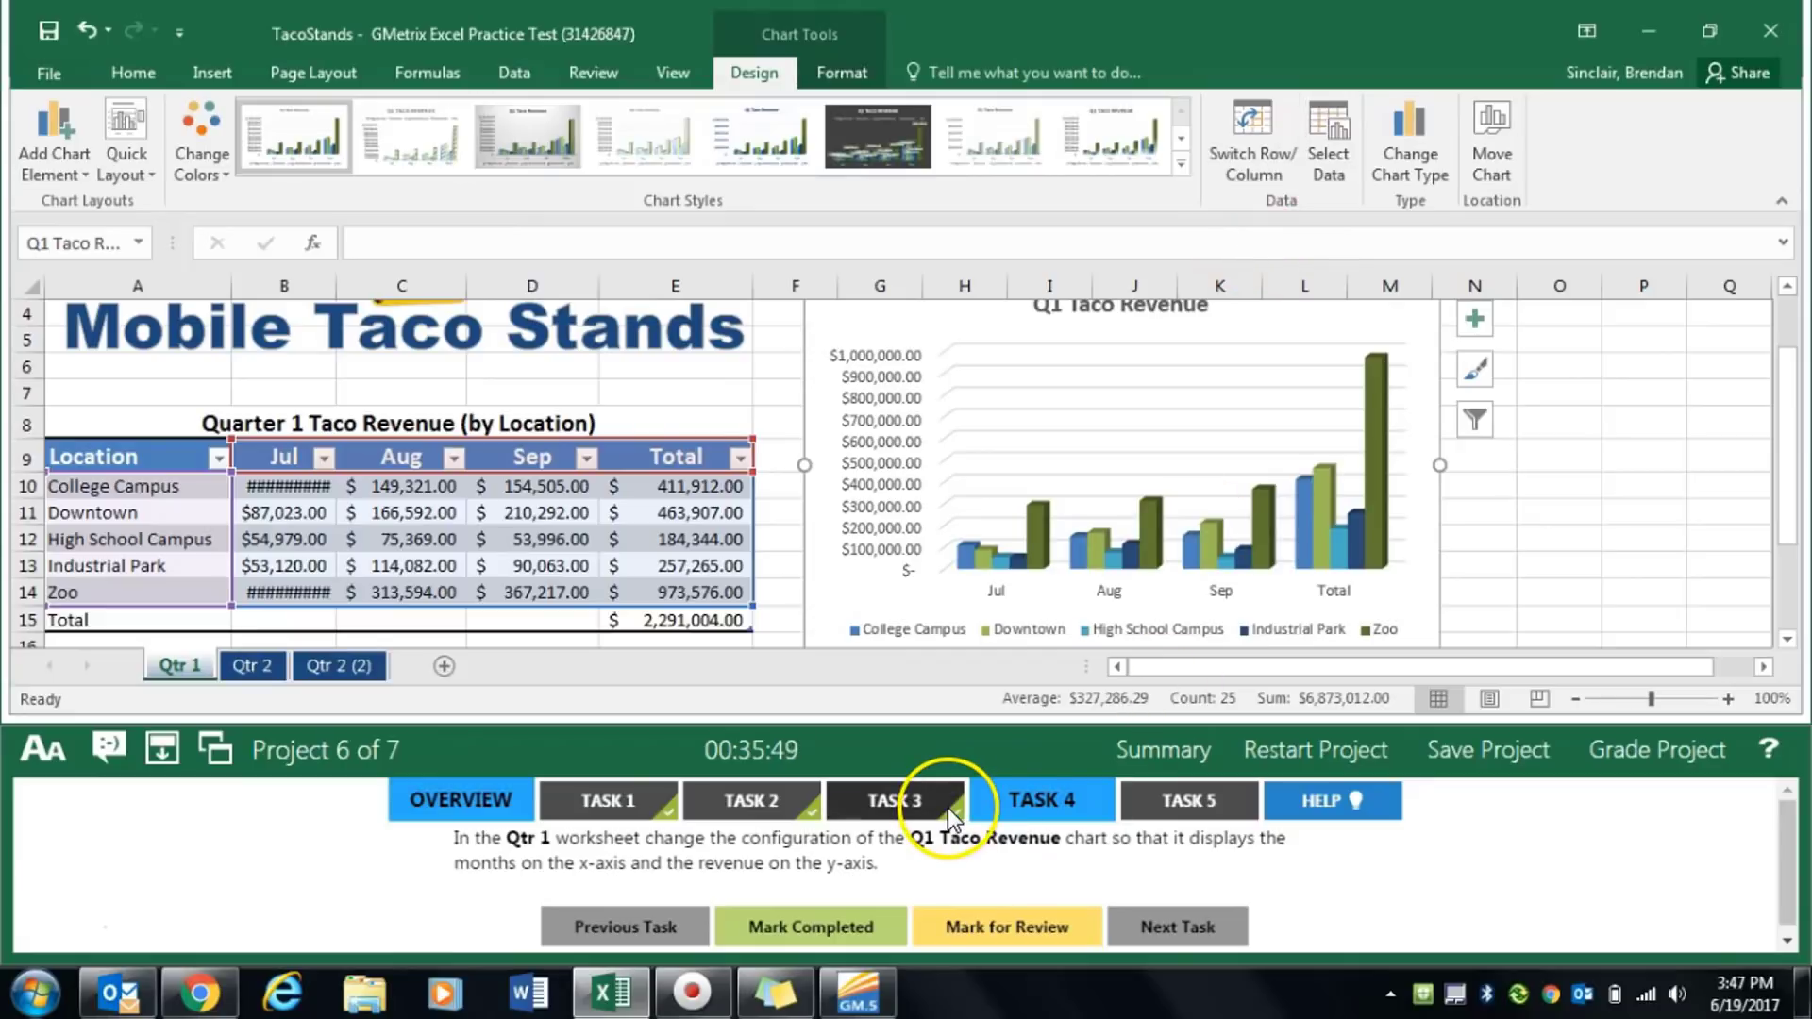
pyautogui.click(797, 934)
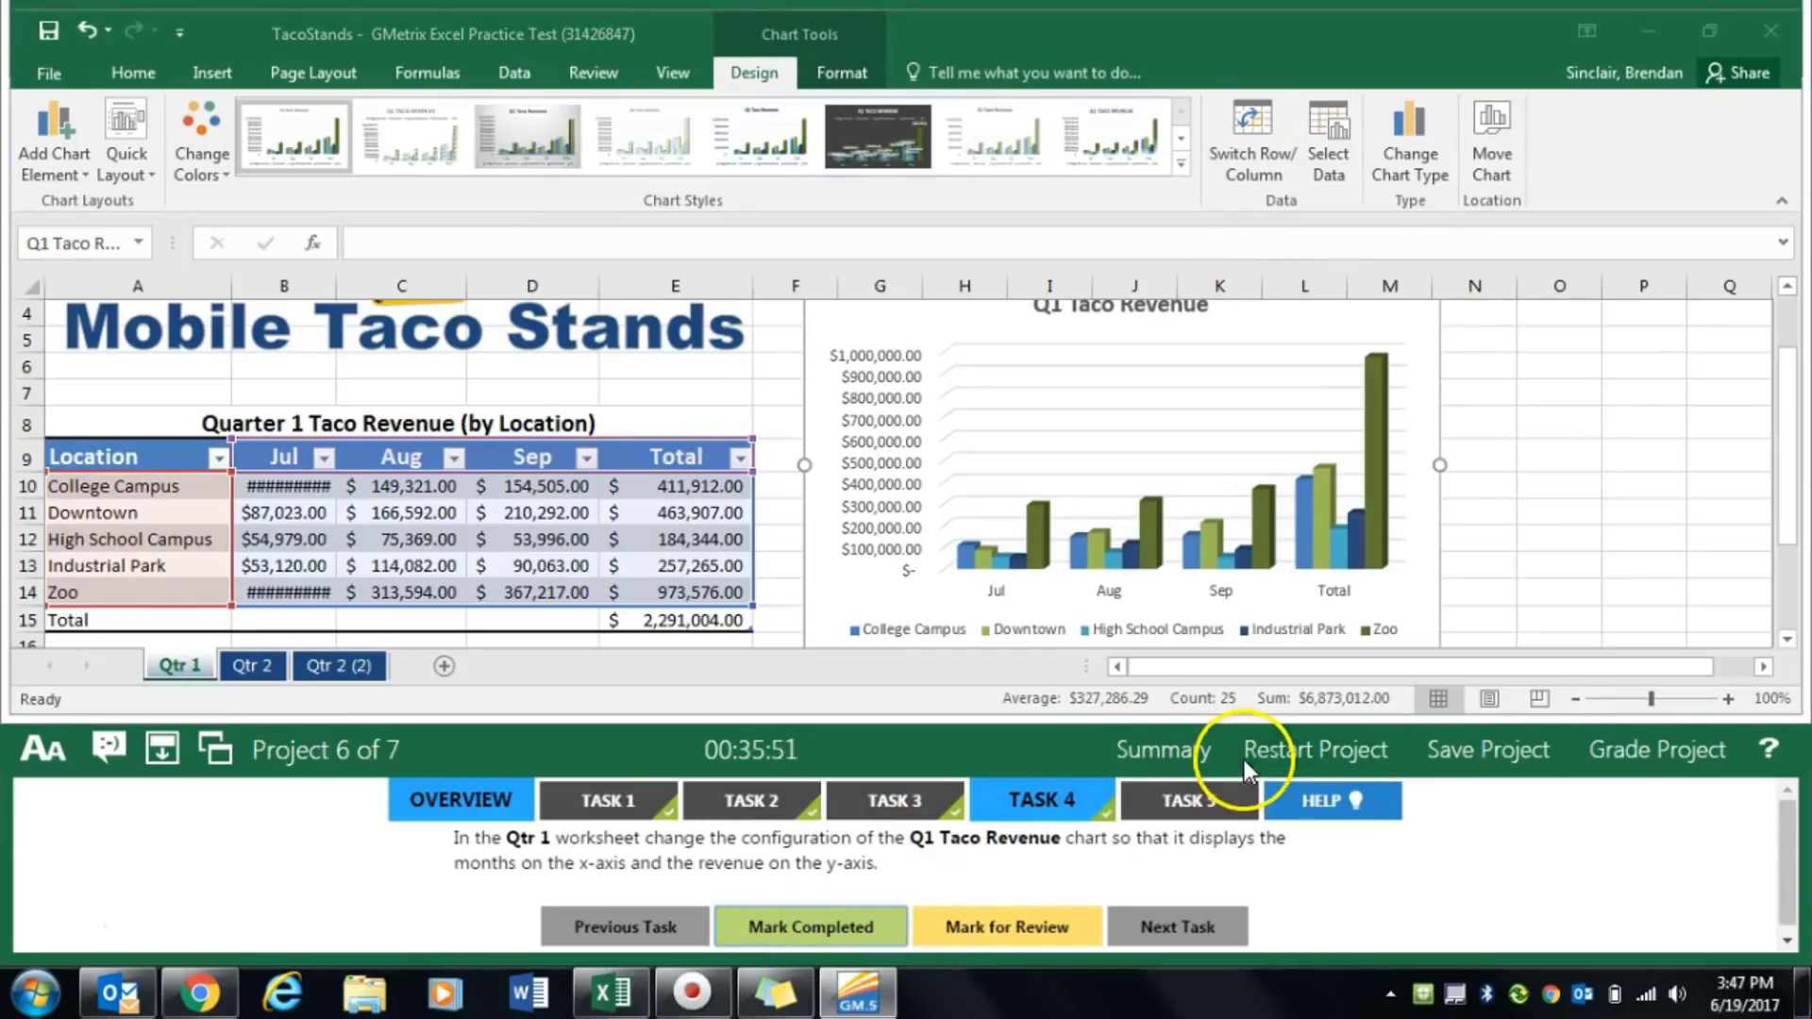
# For Task 5, move the pie chart on the Qtr 2 worksheet to a new chart sheet named Qtr 2 Chart, and mark the task completed
pyautogui.click(1227, 801)
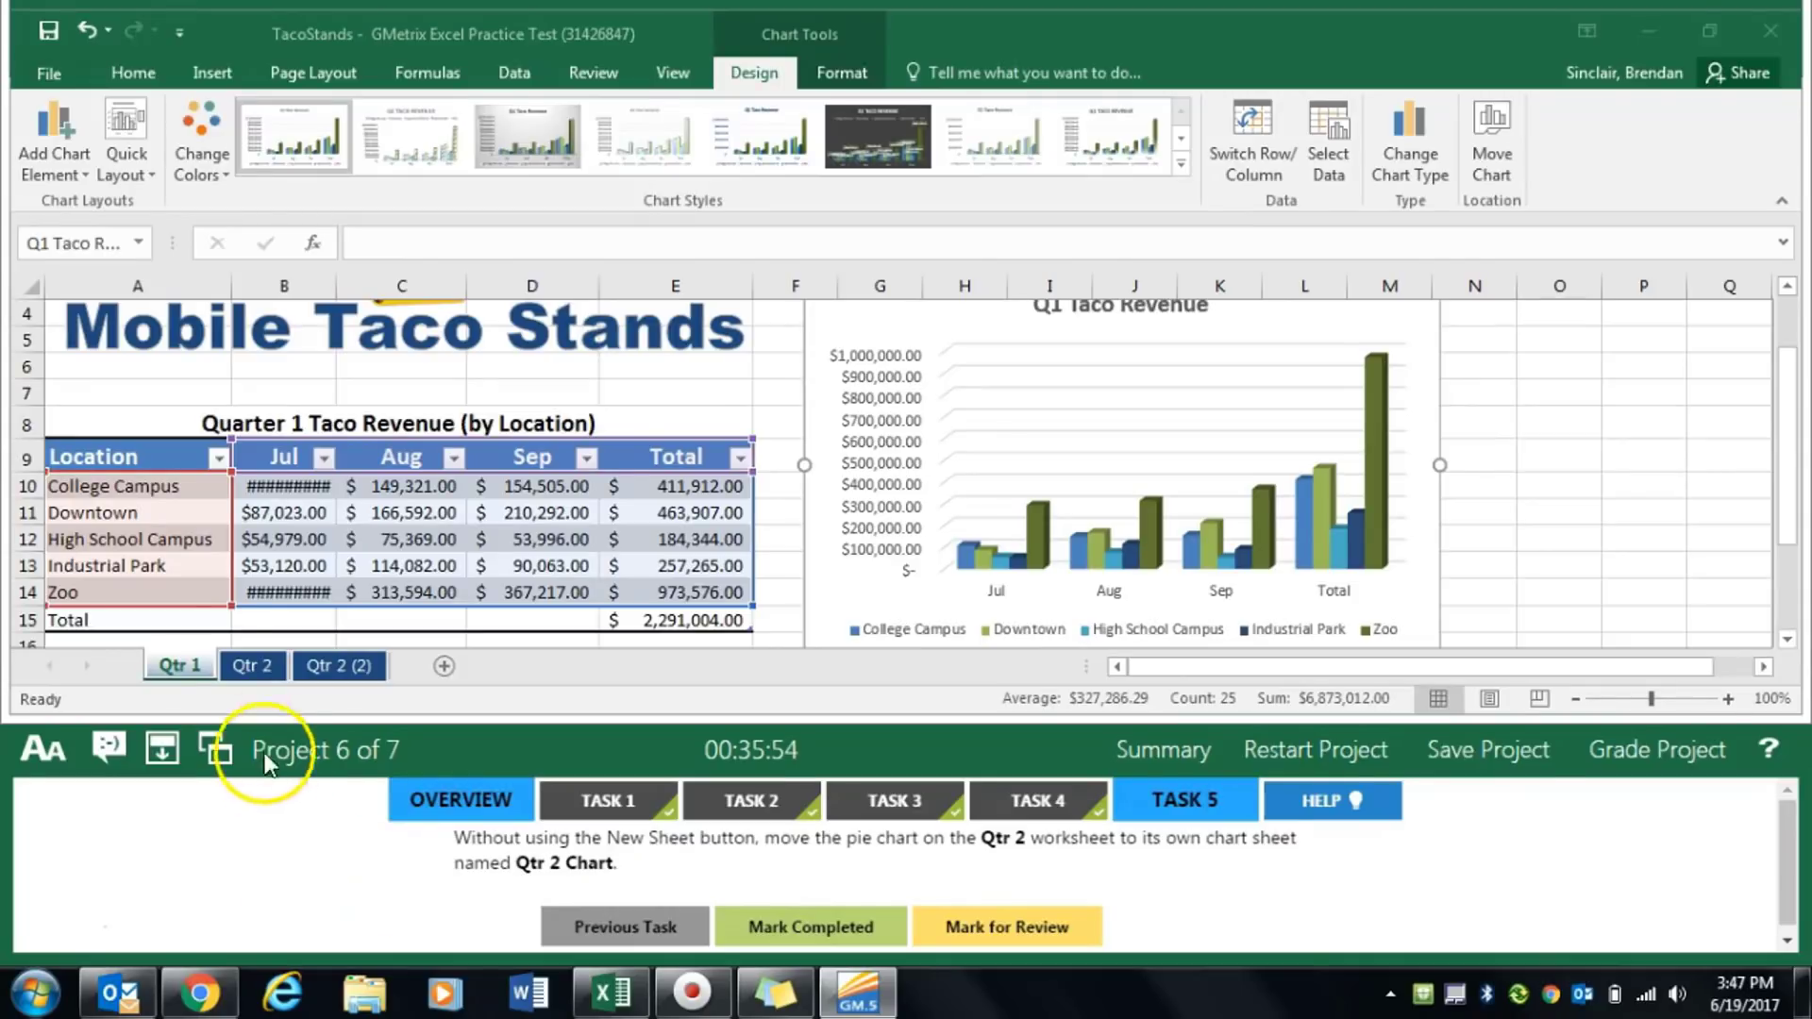
pyautogui.click(251, 667)
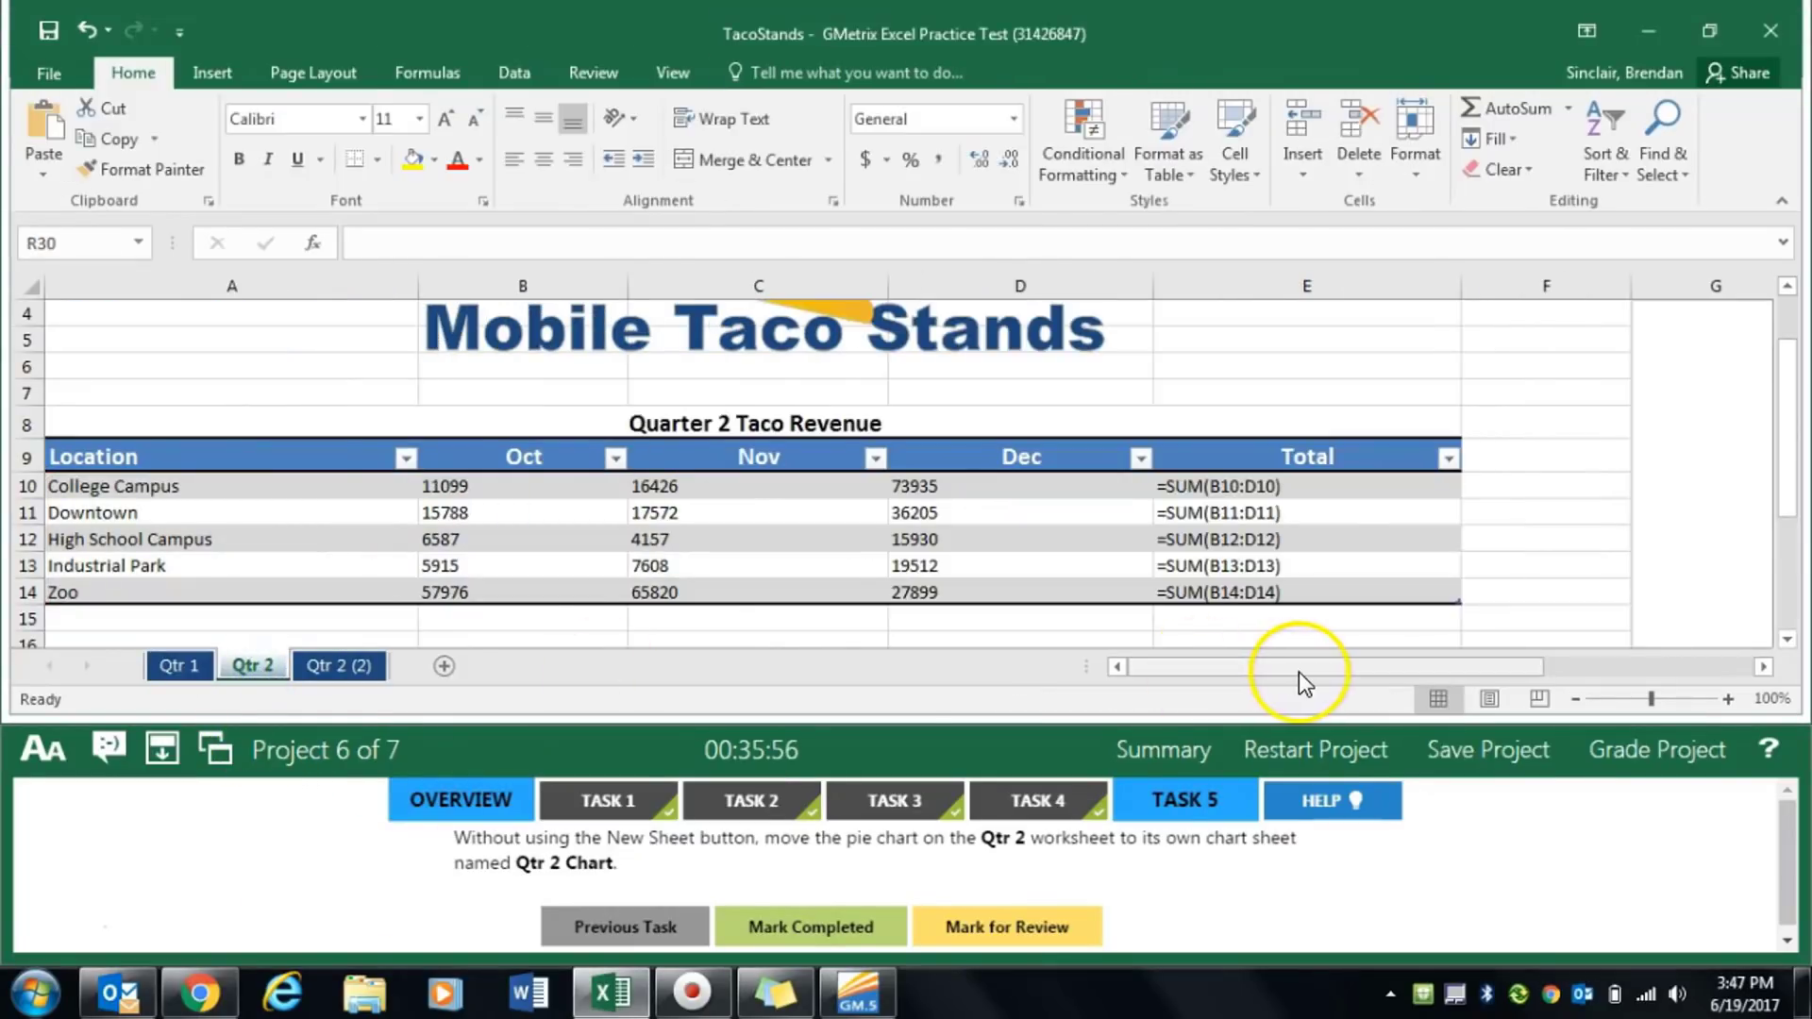
pyautogui.moveTo(1294, 672); pyautogui.dragTo(1404, 672)
pyautogui.click(1245, 431)
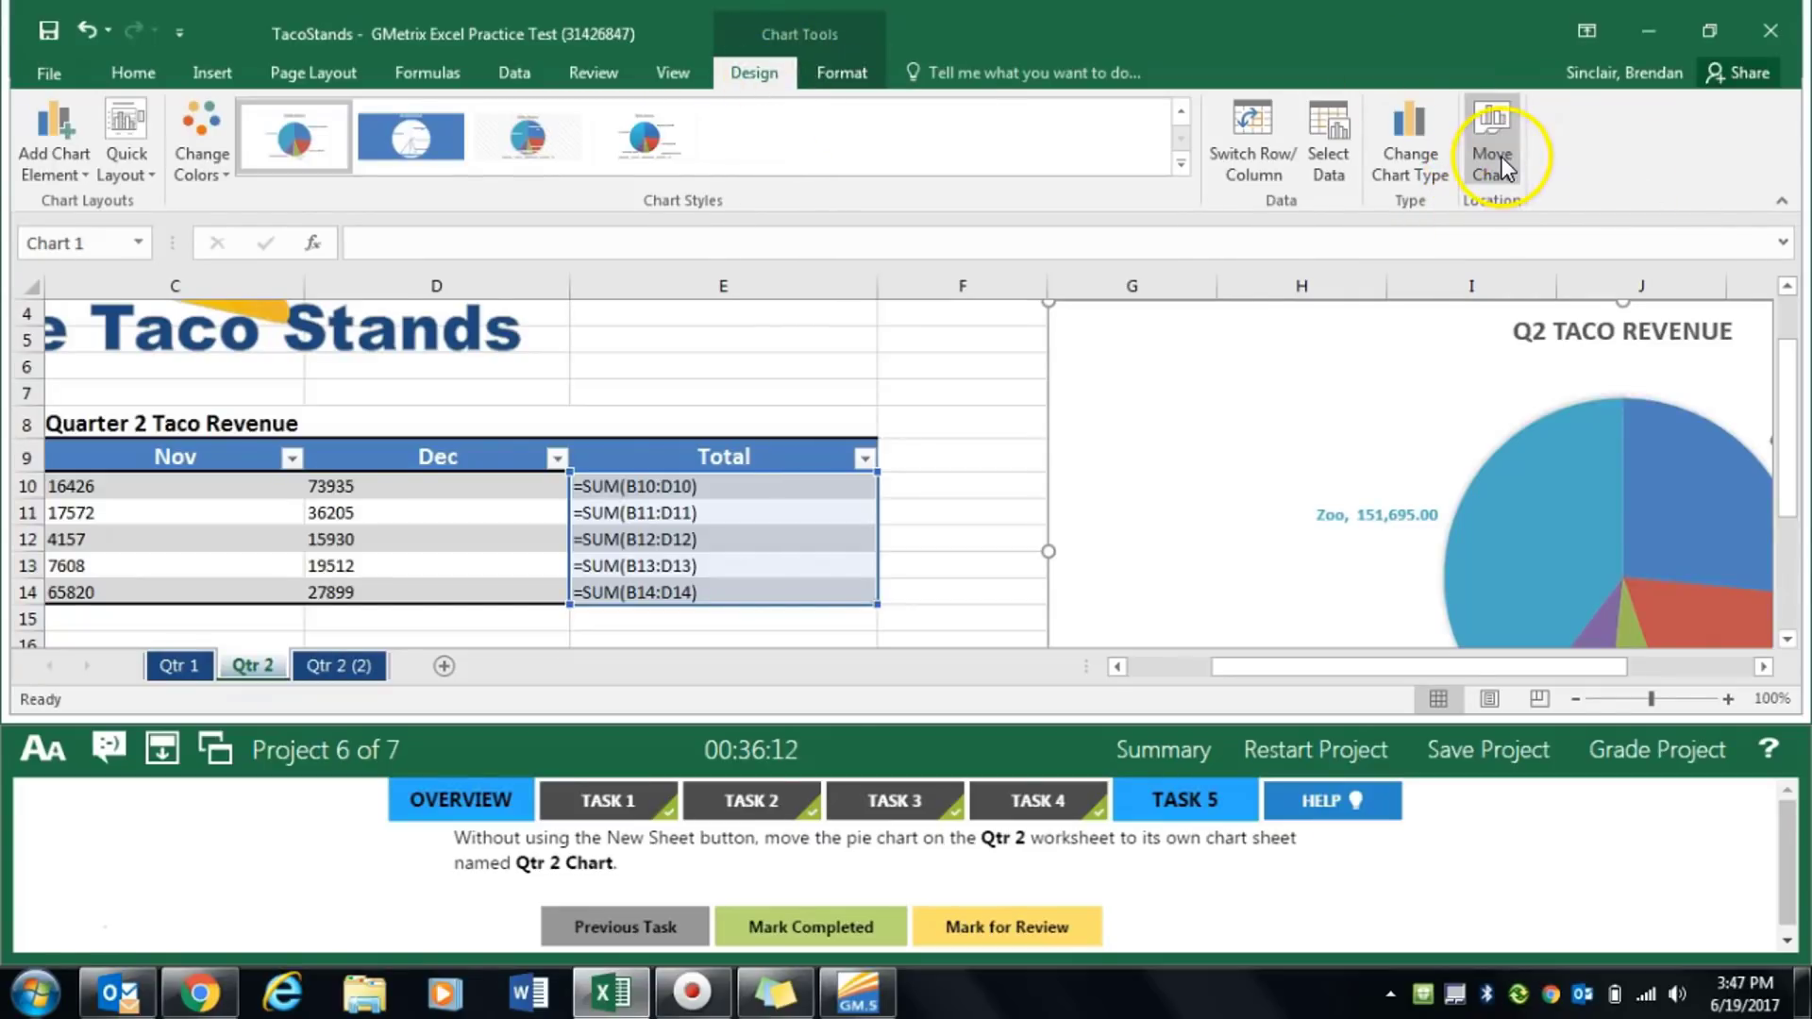
pyautogui.rightClick(1225, 355)
pyautogui.click(1347, 672)
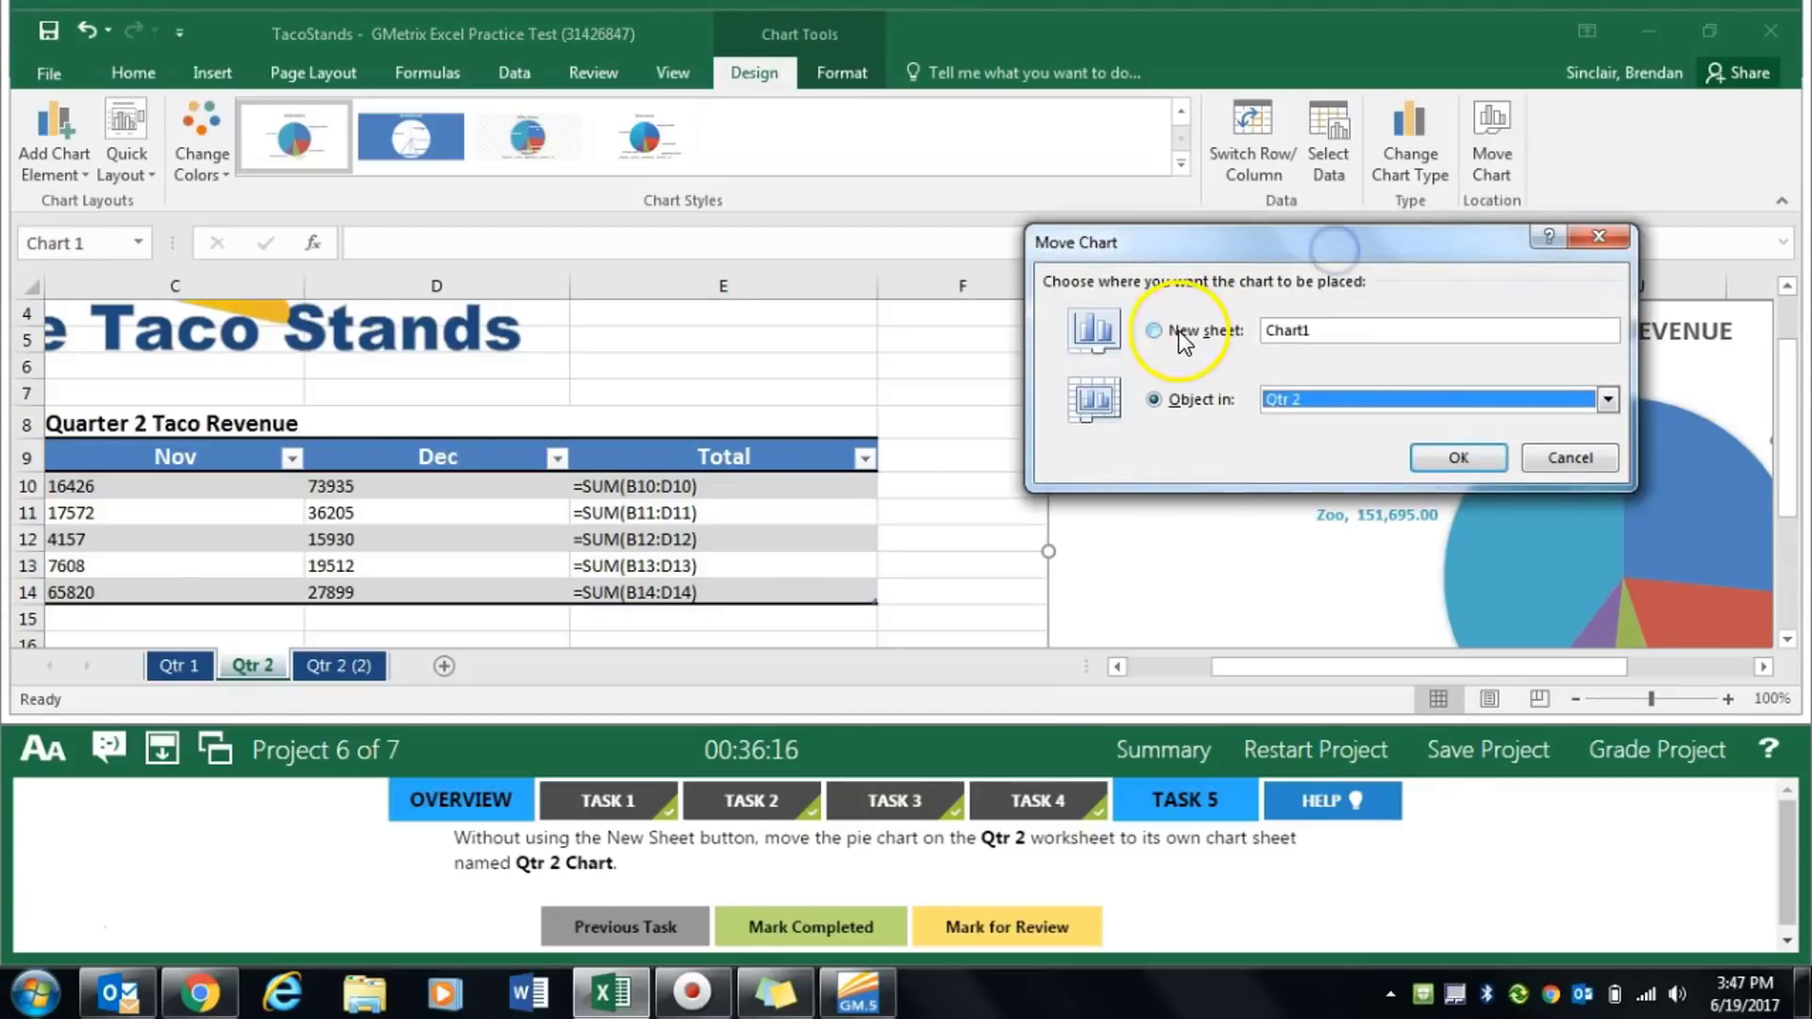
pyautogui.click(1153, 330)
pyautogui.click(1457, 325)
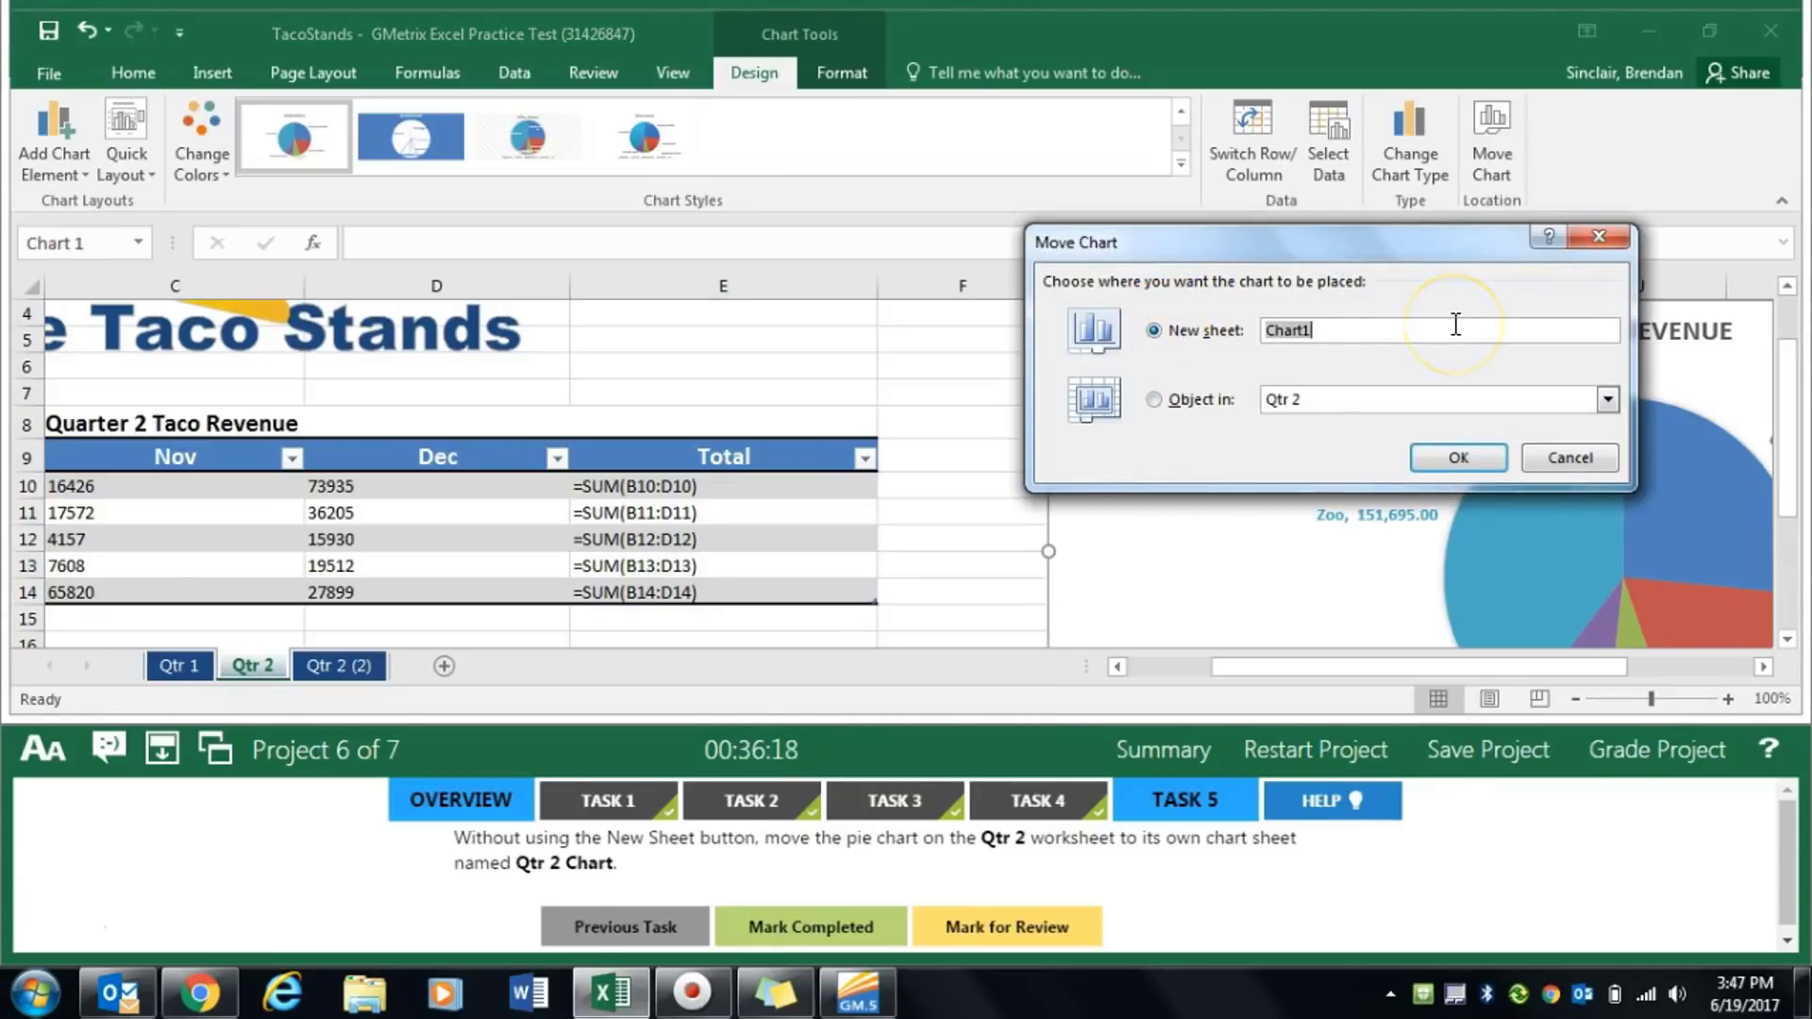
pyautogui.write('Qtr 2 Char')
pyautogui.press('Return')
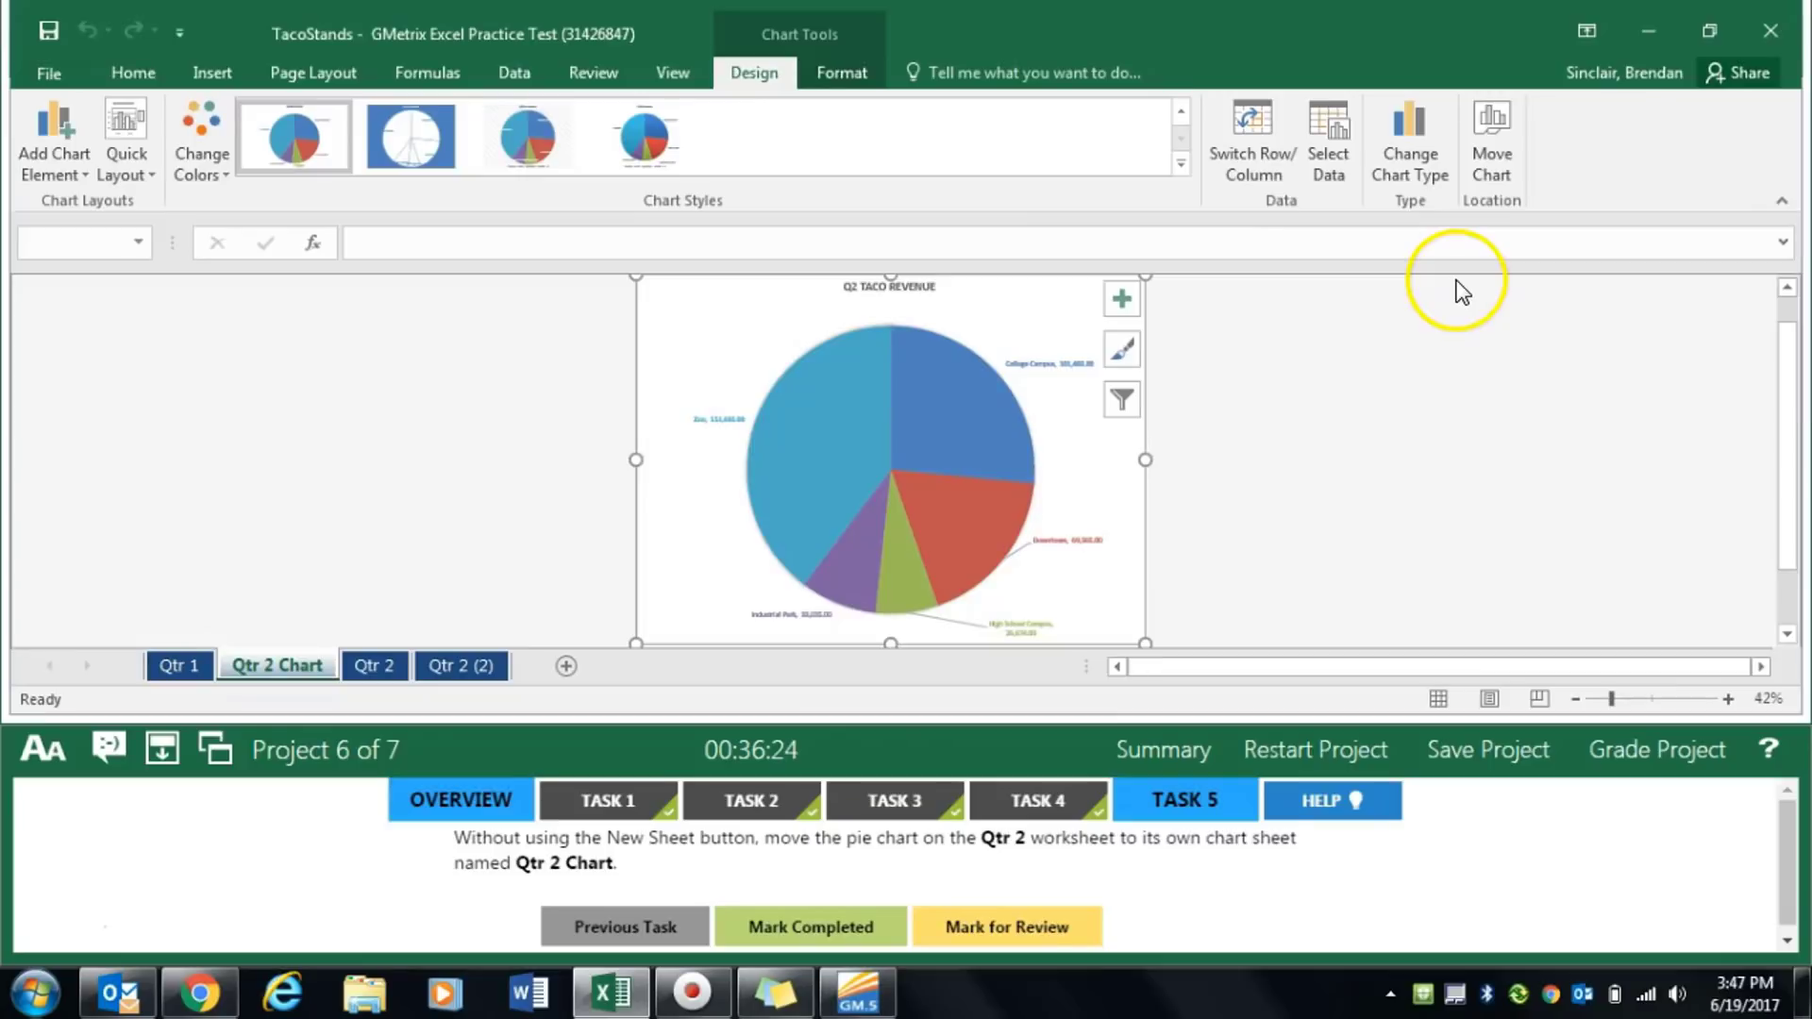
pyautogui.click(814, 929)
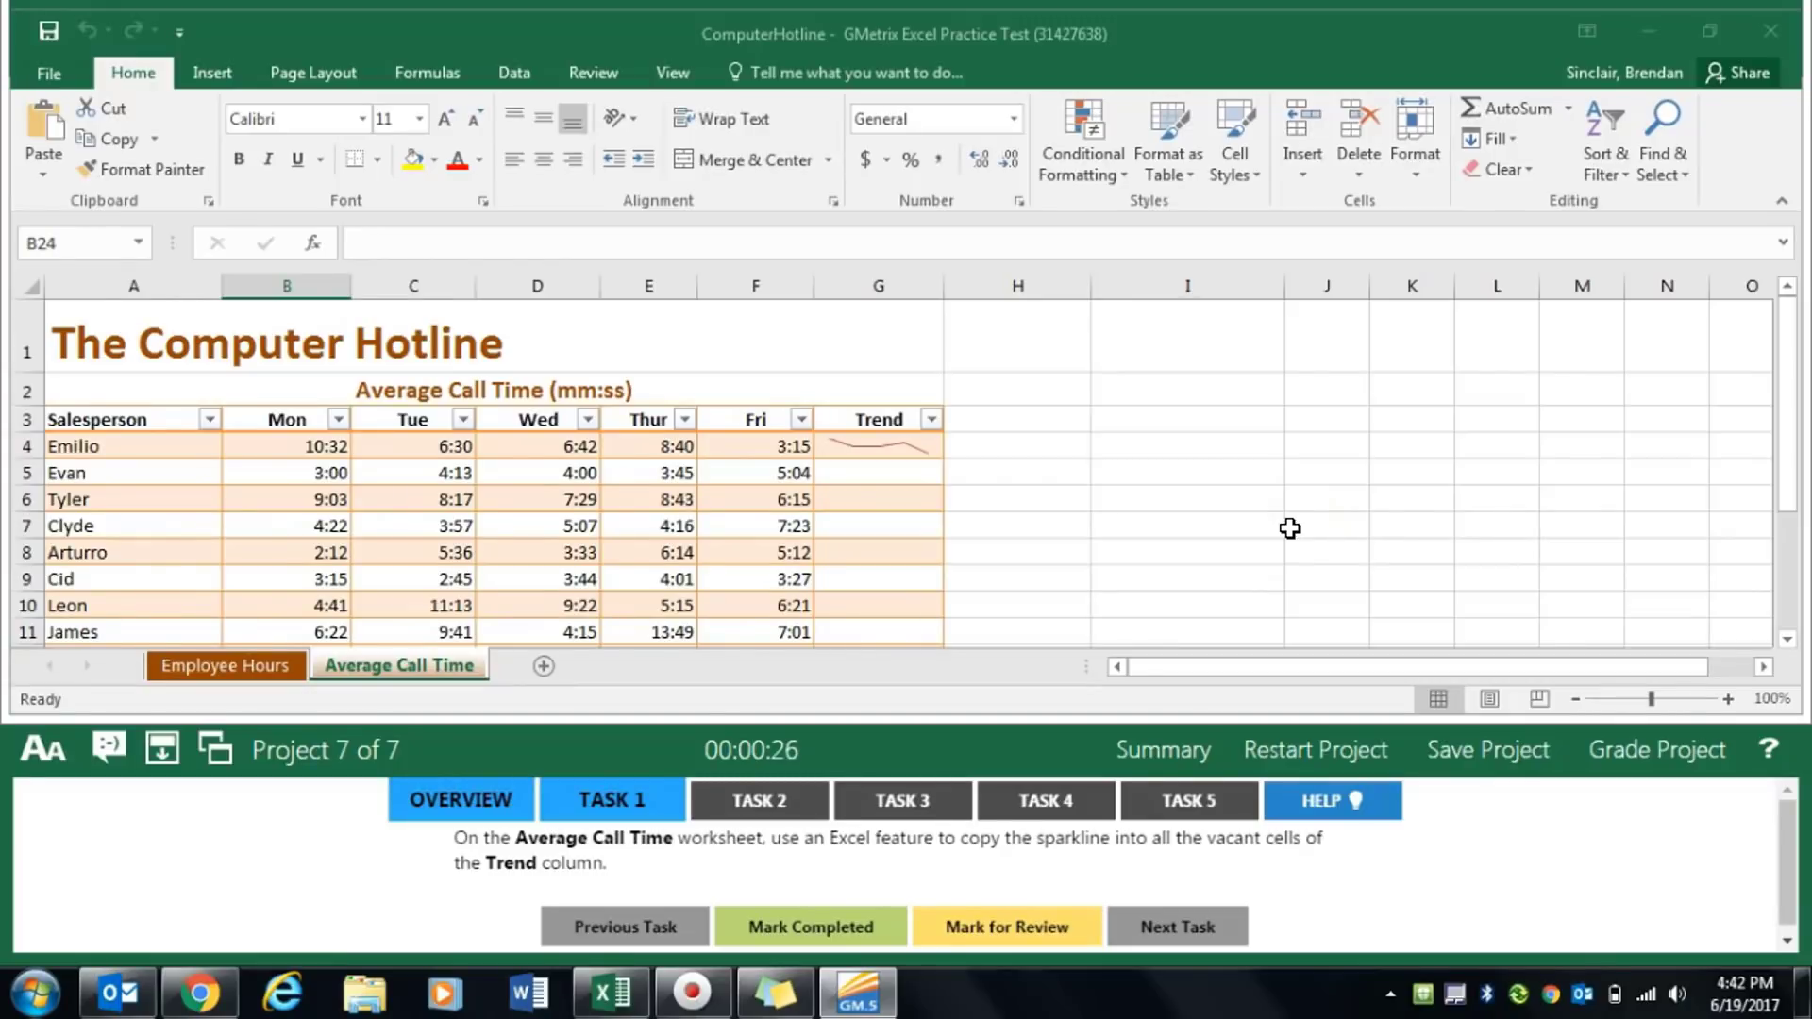
# For Task 1 of Project 7, fill the sparkline in G4 down the Trend column to G16 on the Average Call Time worksheet
pyautogui.click(474, 793)
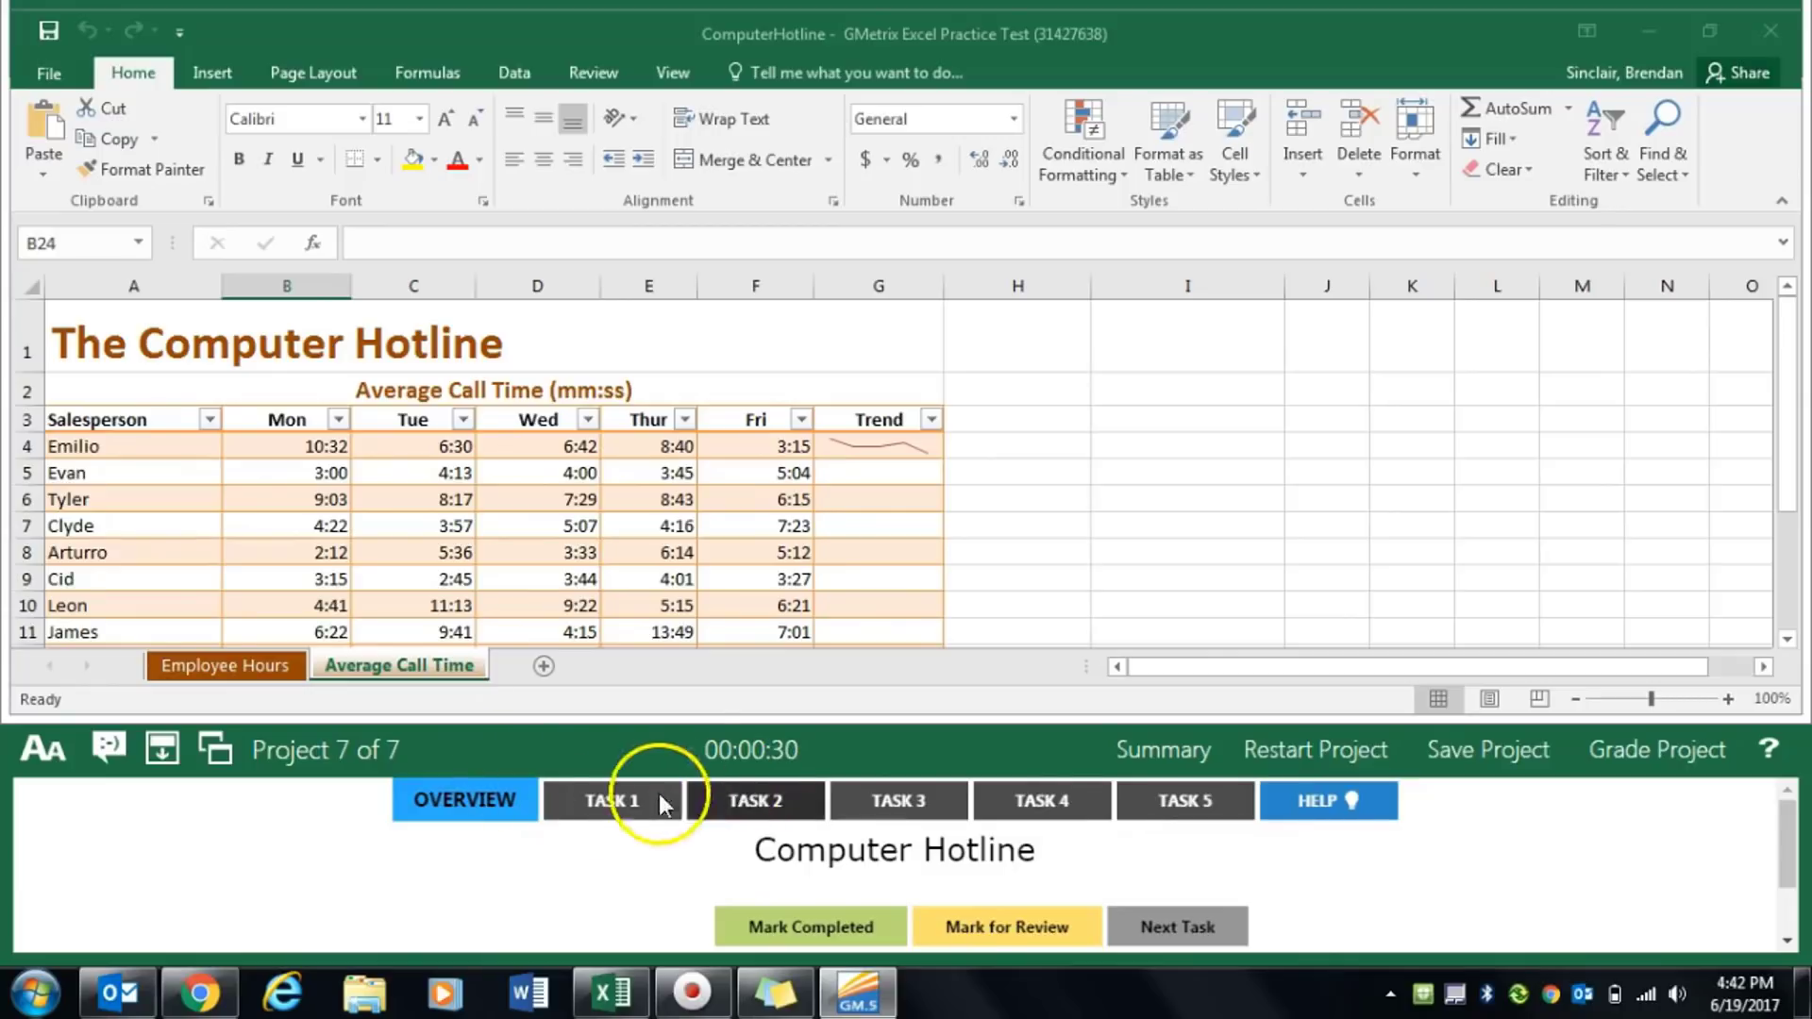
pyautogui.click(608, 802)
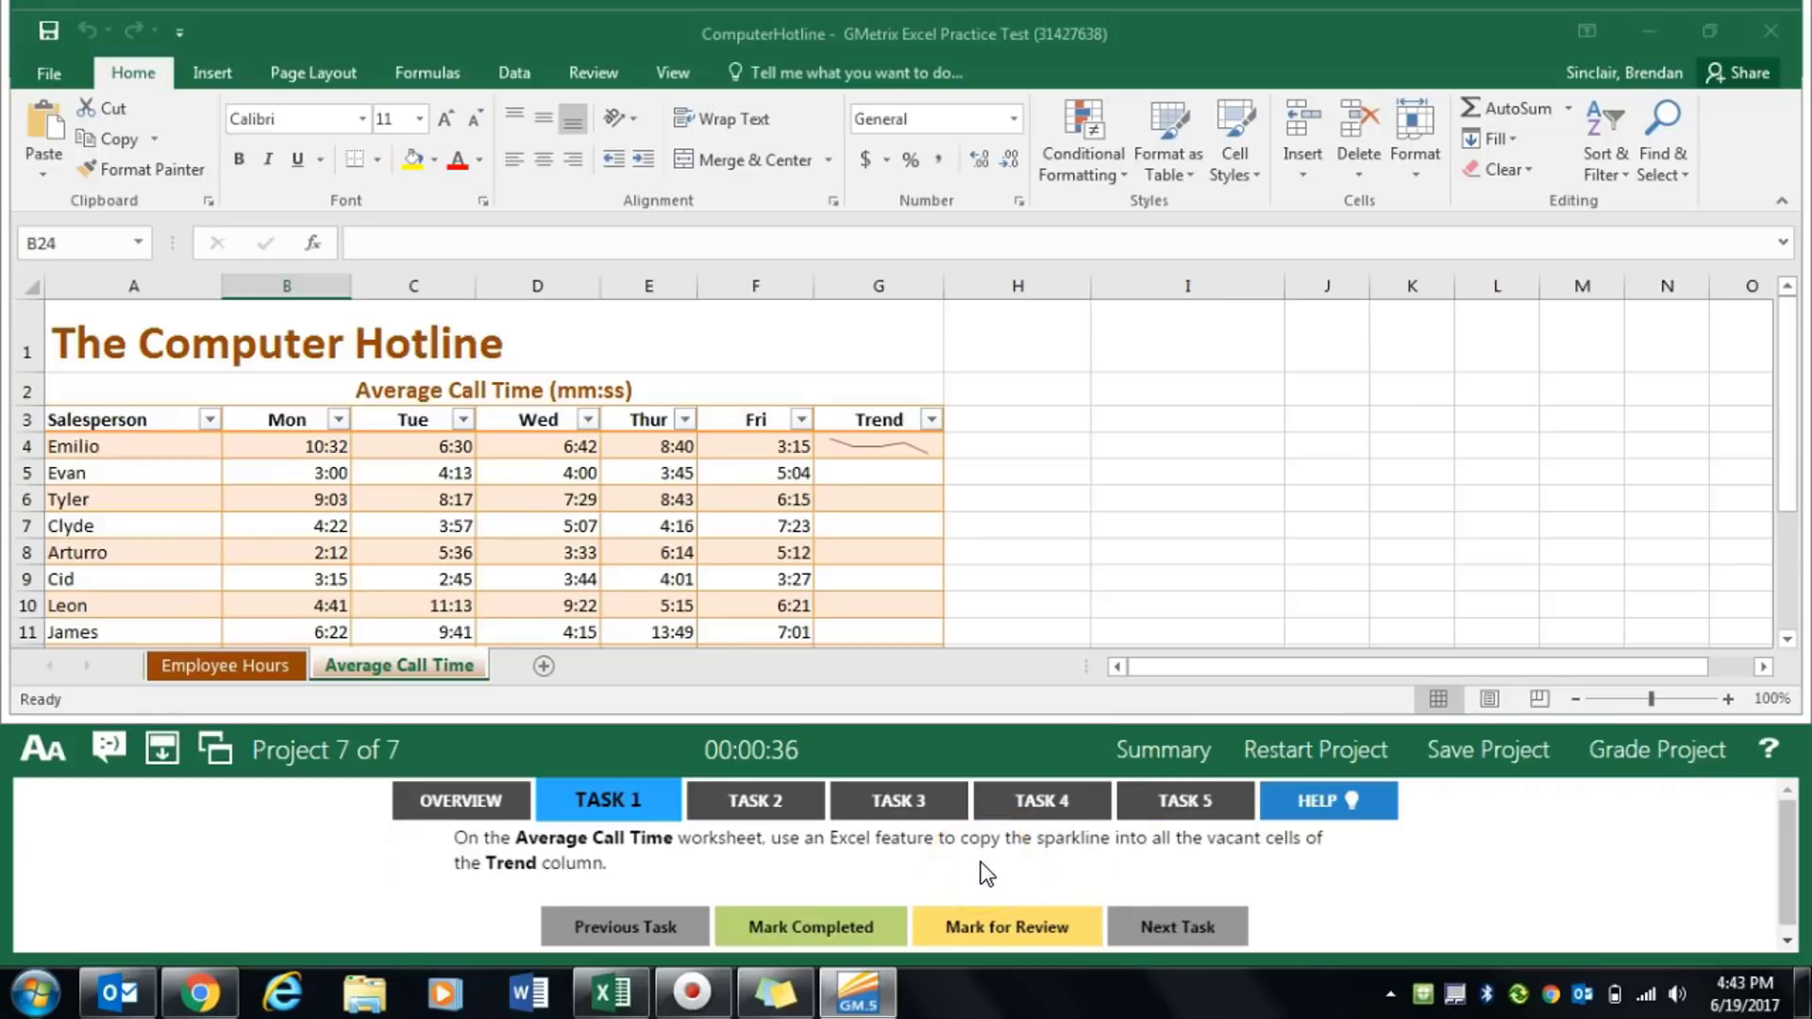
pyautogui.click(864, 446)
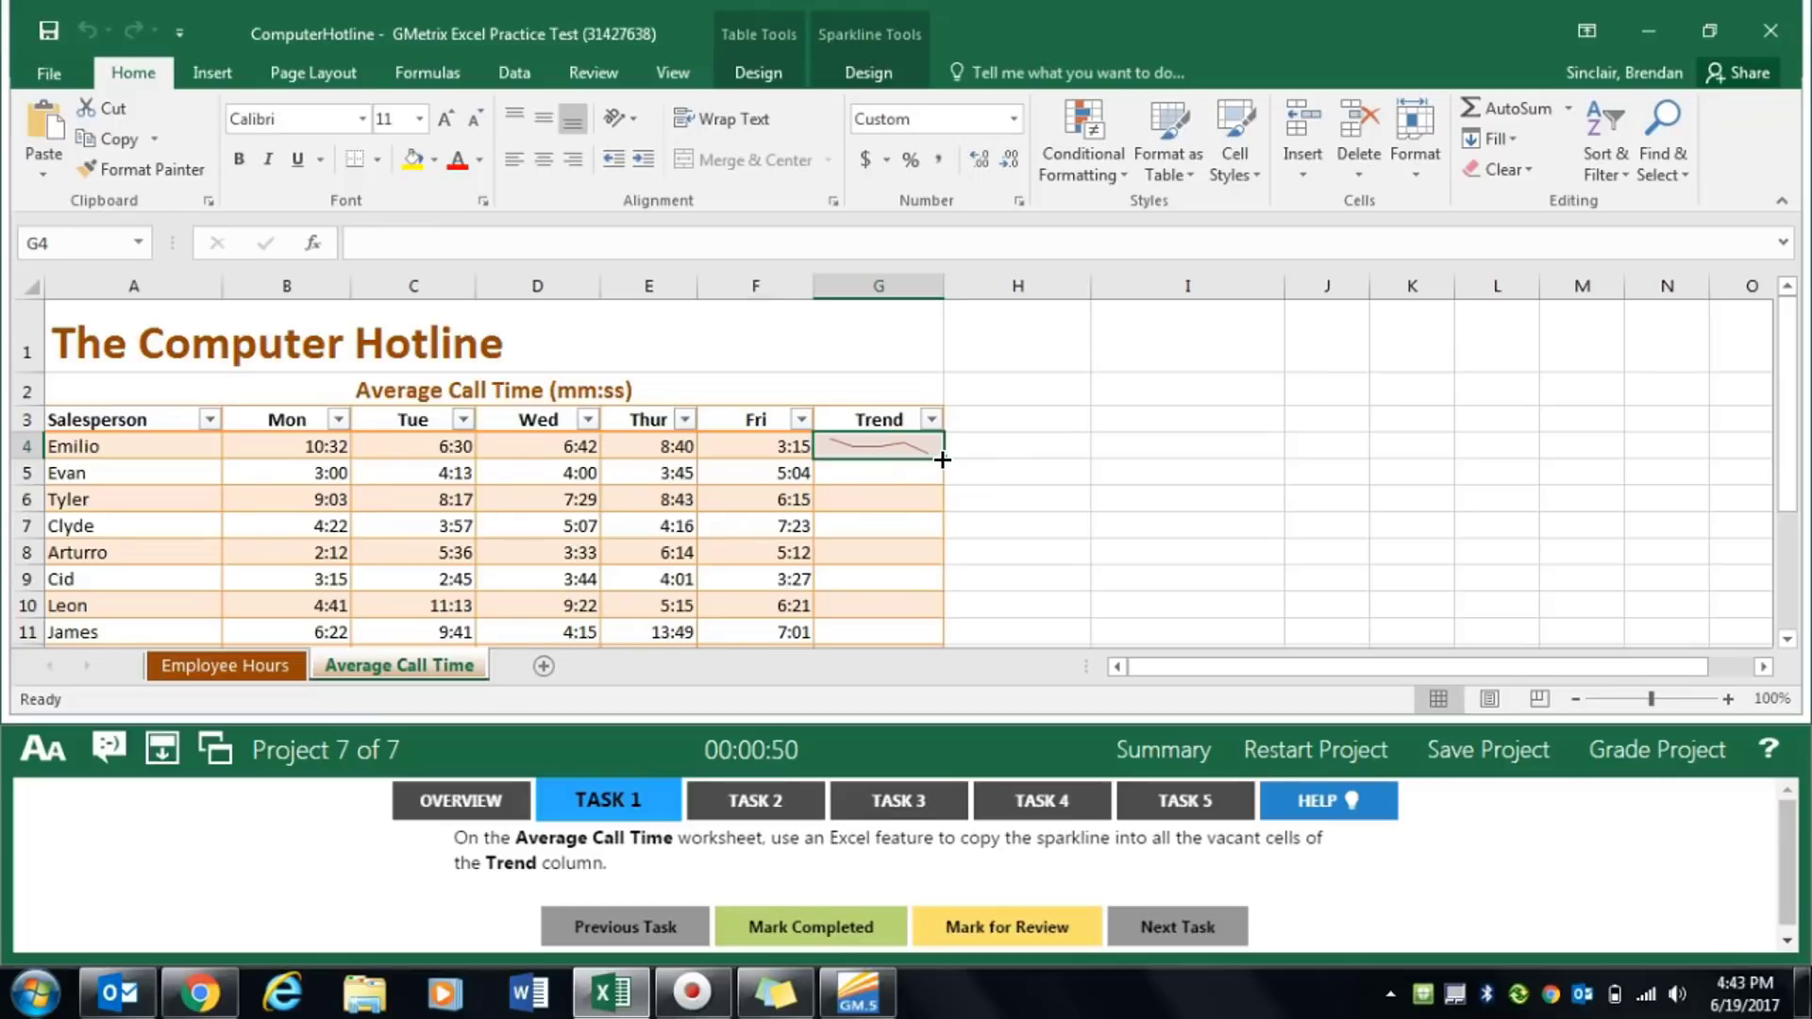
pyautogui.moveTo(942, 460); pyautogui.dragTo(939, 614)
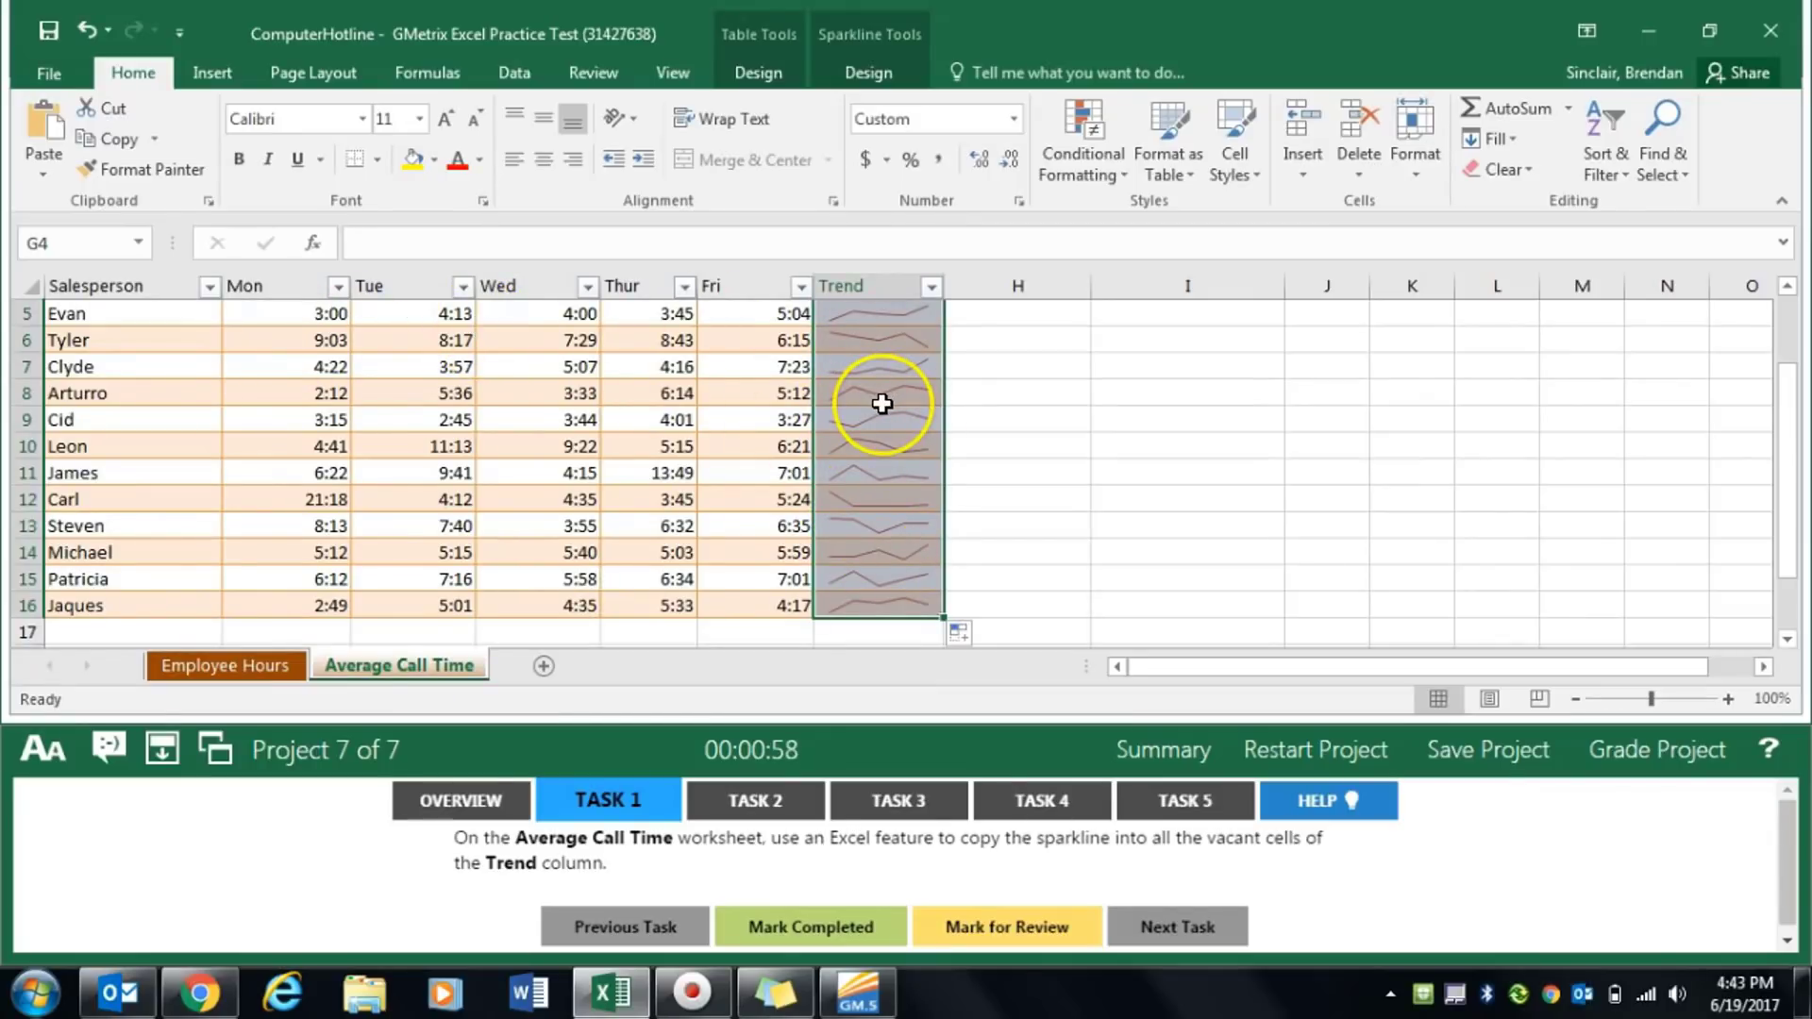
# Mark Task 1 completed and switch to the Employee Hours worksheet for Task 2
pyautogui.click(820, 930)
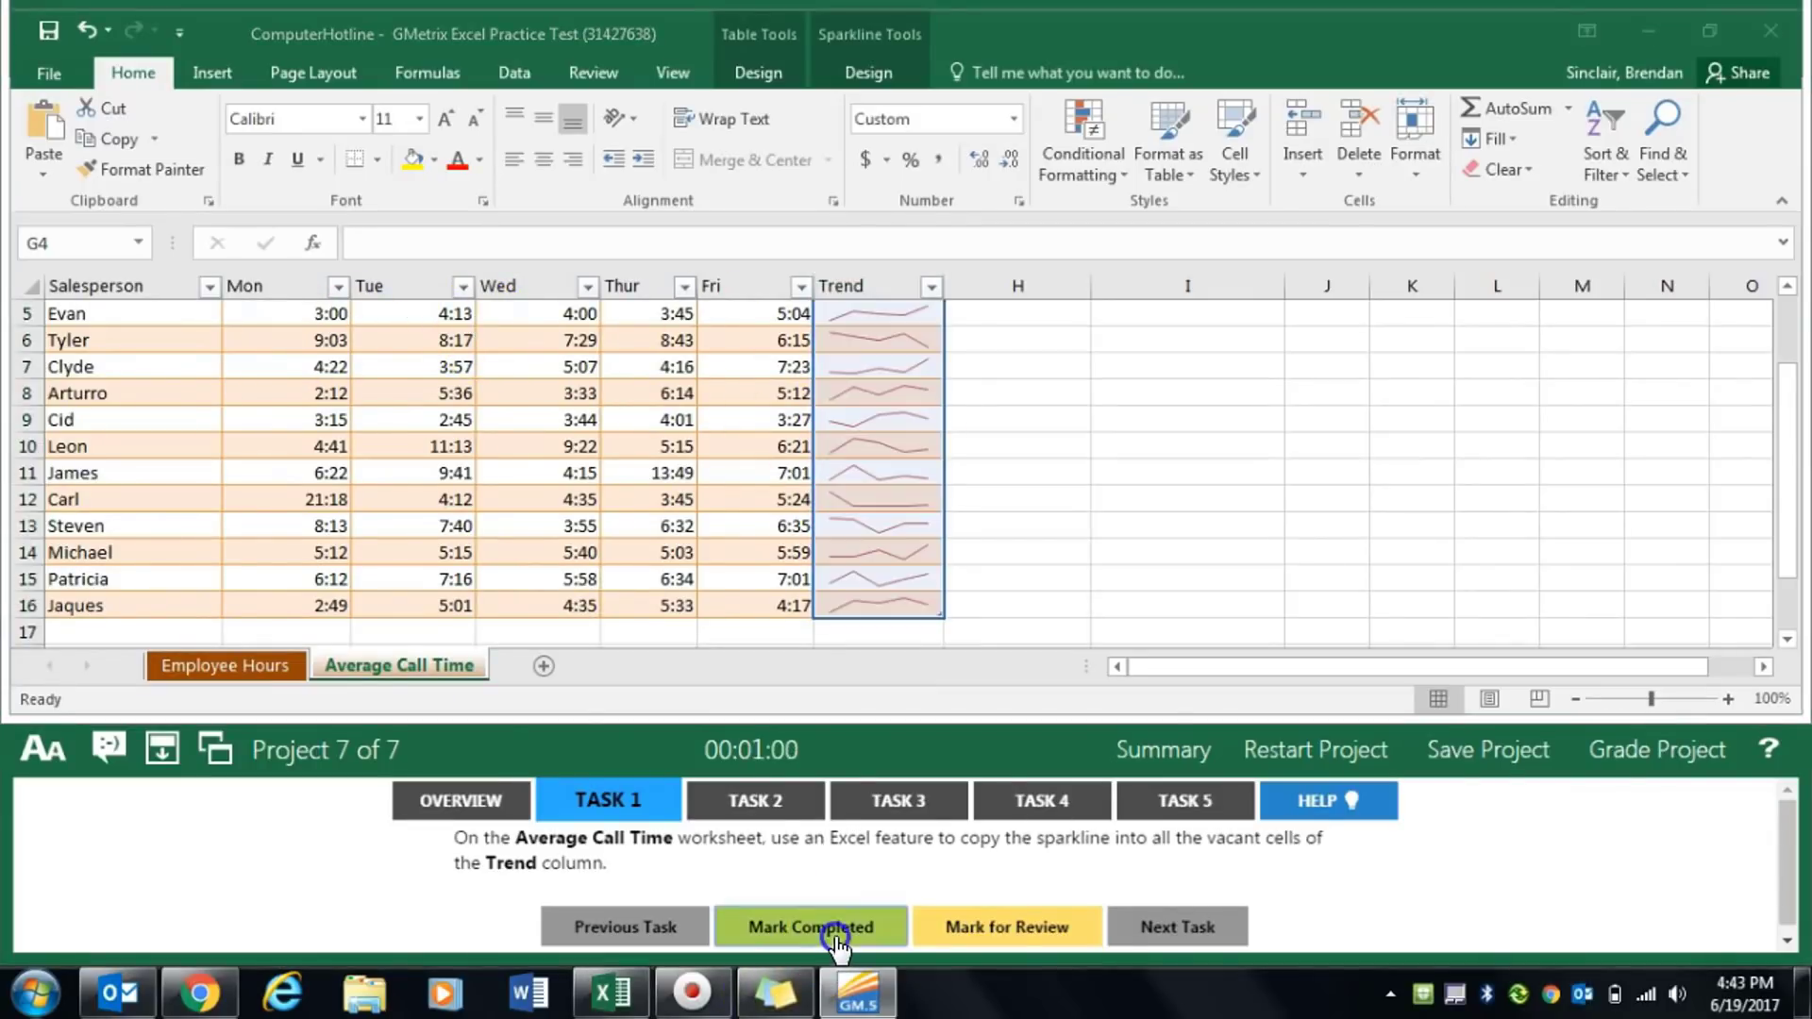
pyautogui.click(774, 801)
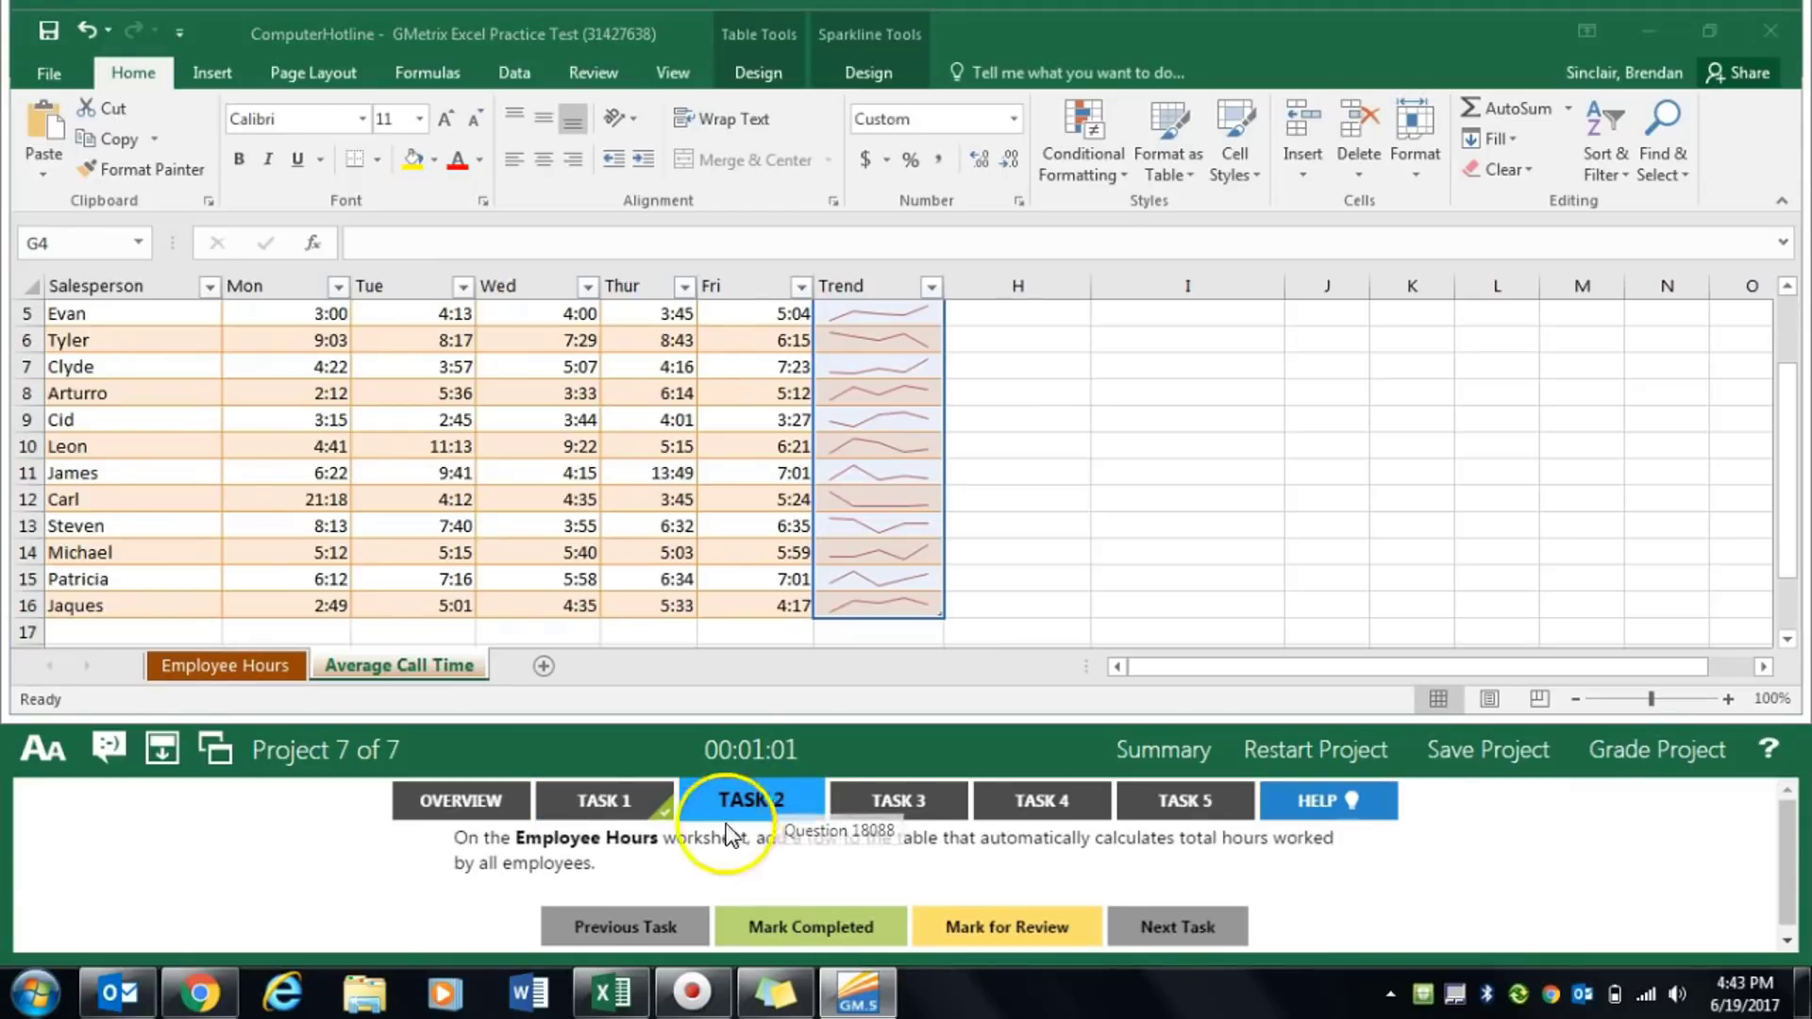
pyautogui.click(236, 664)
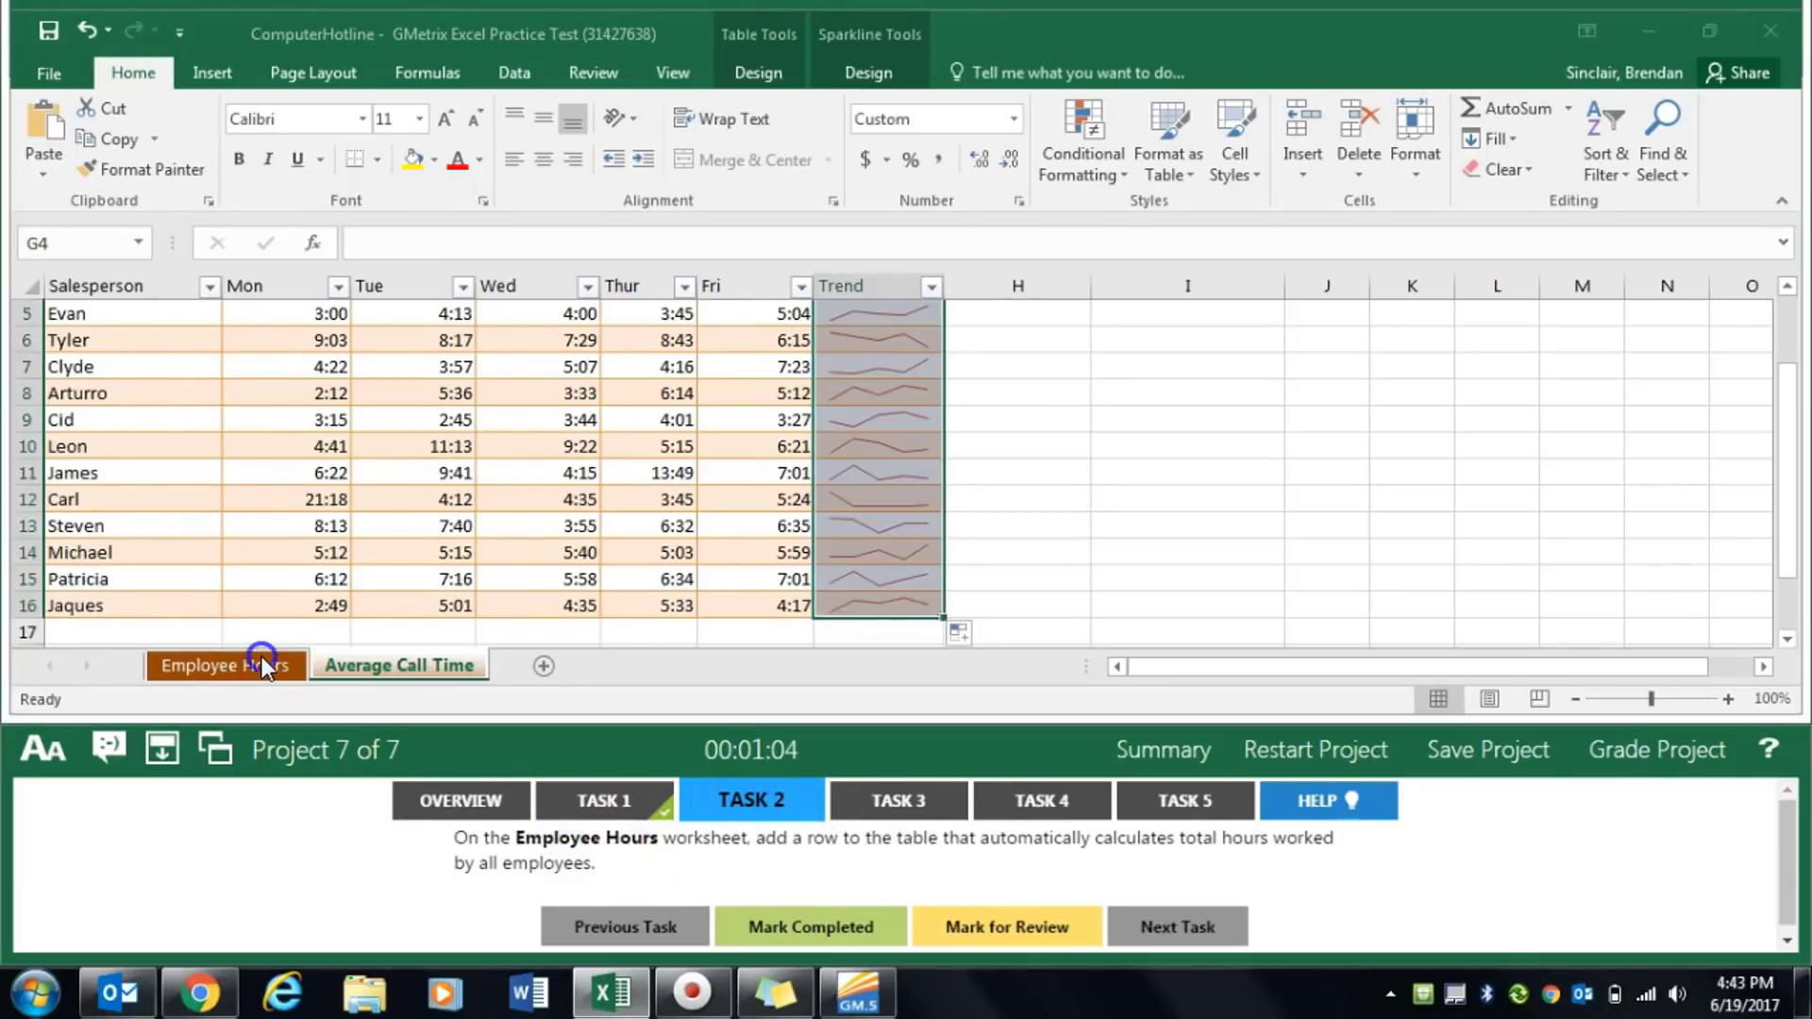
pyautogui.click(223, 665)
# Add a total row to the Employee Hours table and mark Task 2 completed
pyautogui.click(812, 605)
pyautogui.scroll(-3, 850, 585)
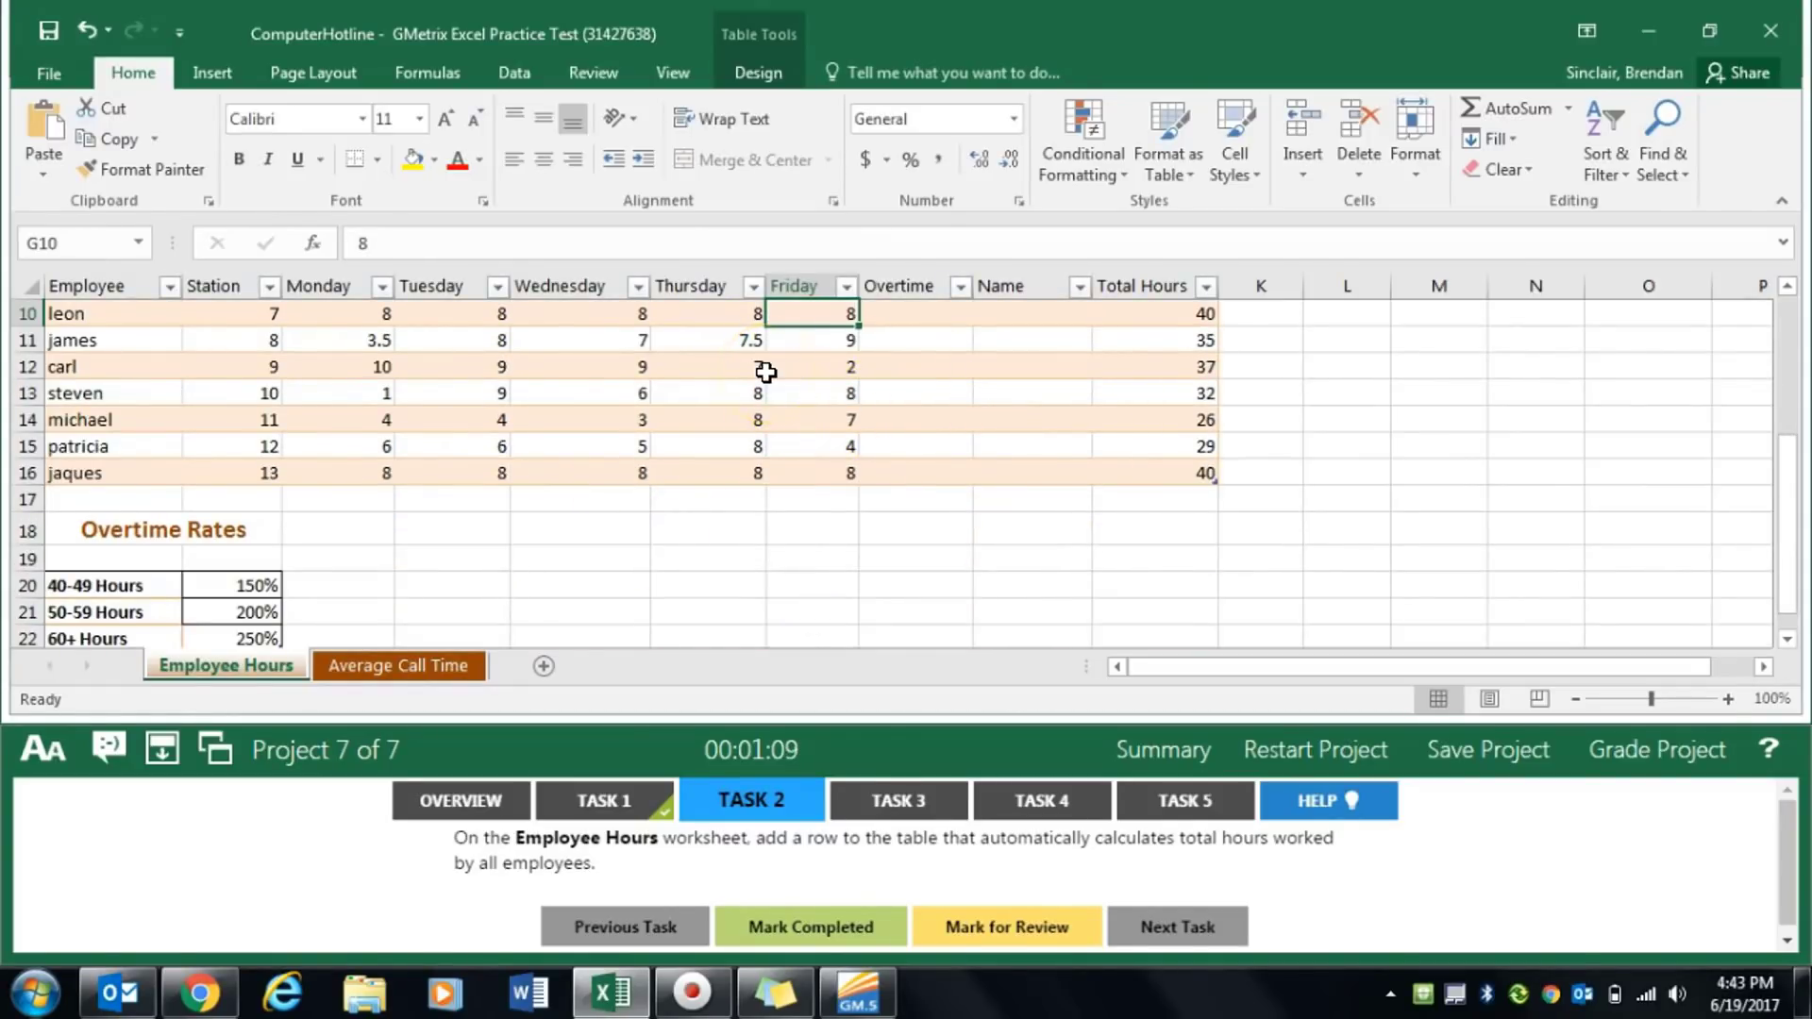
pyautogui.click(774, 68)
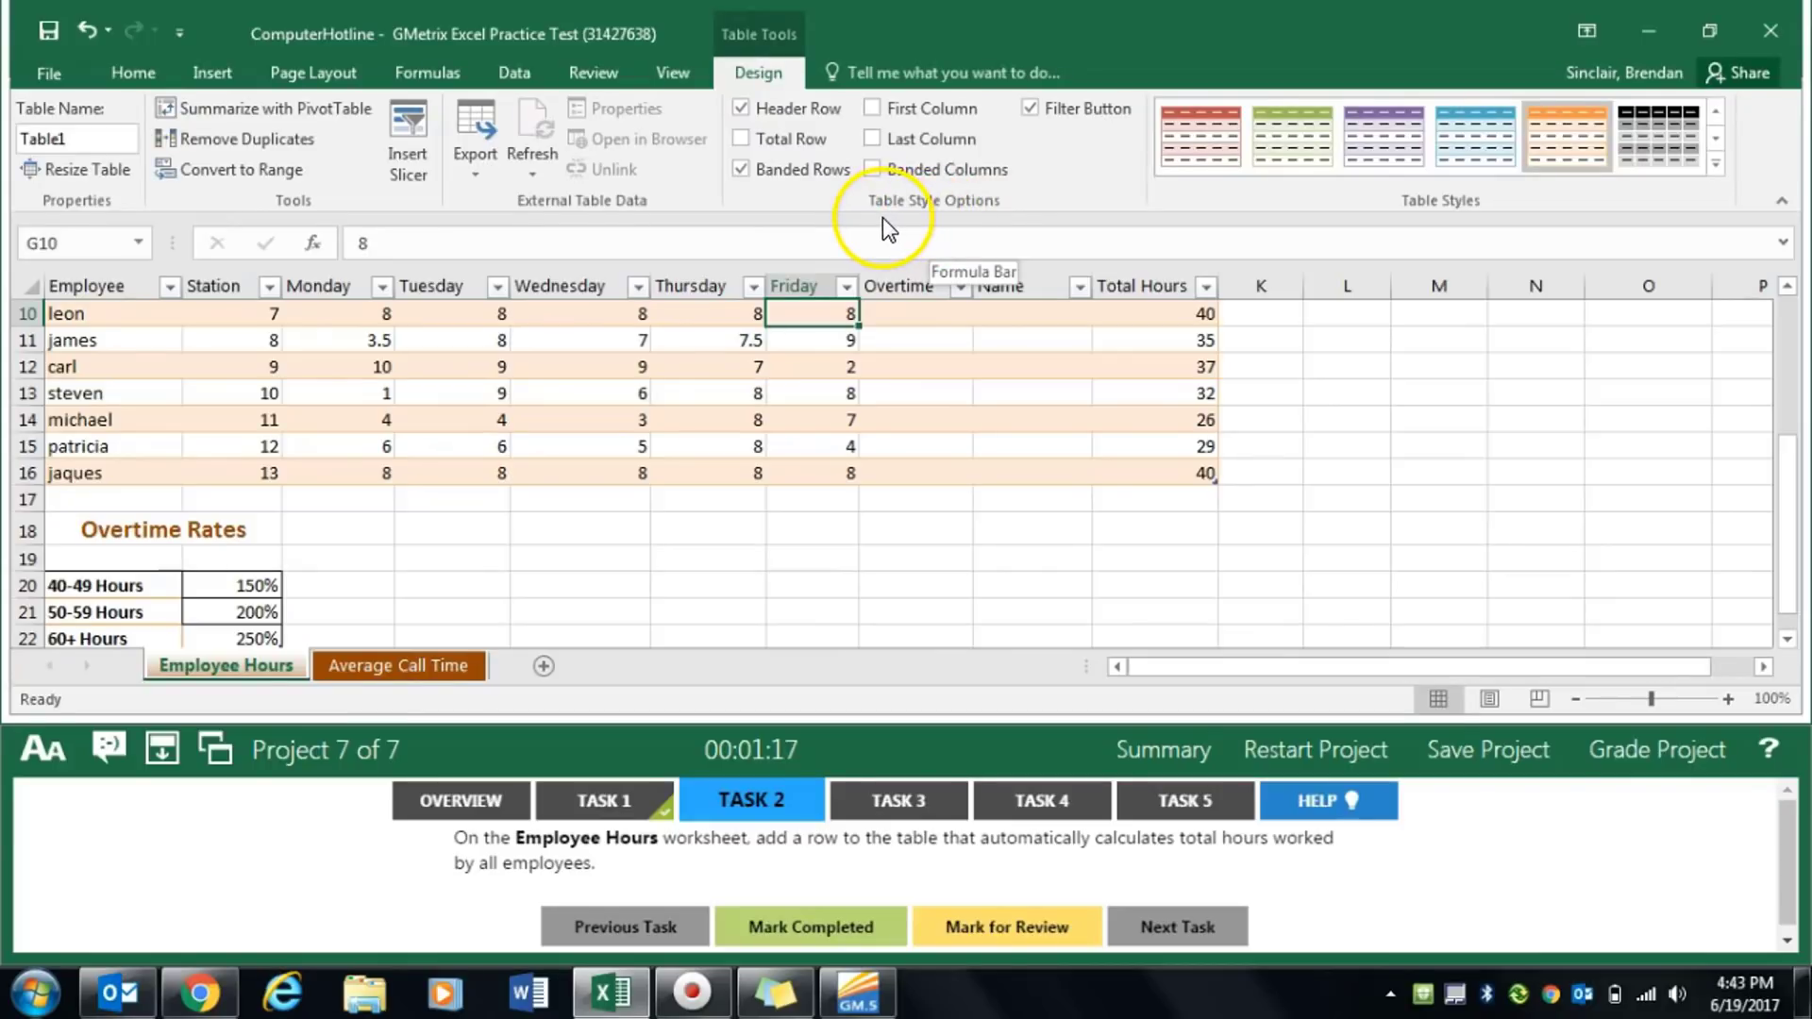
pyautogui.click(759, 141)
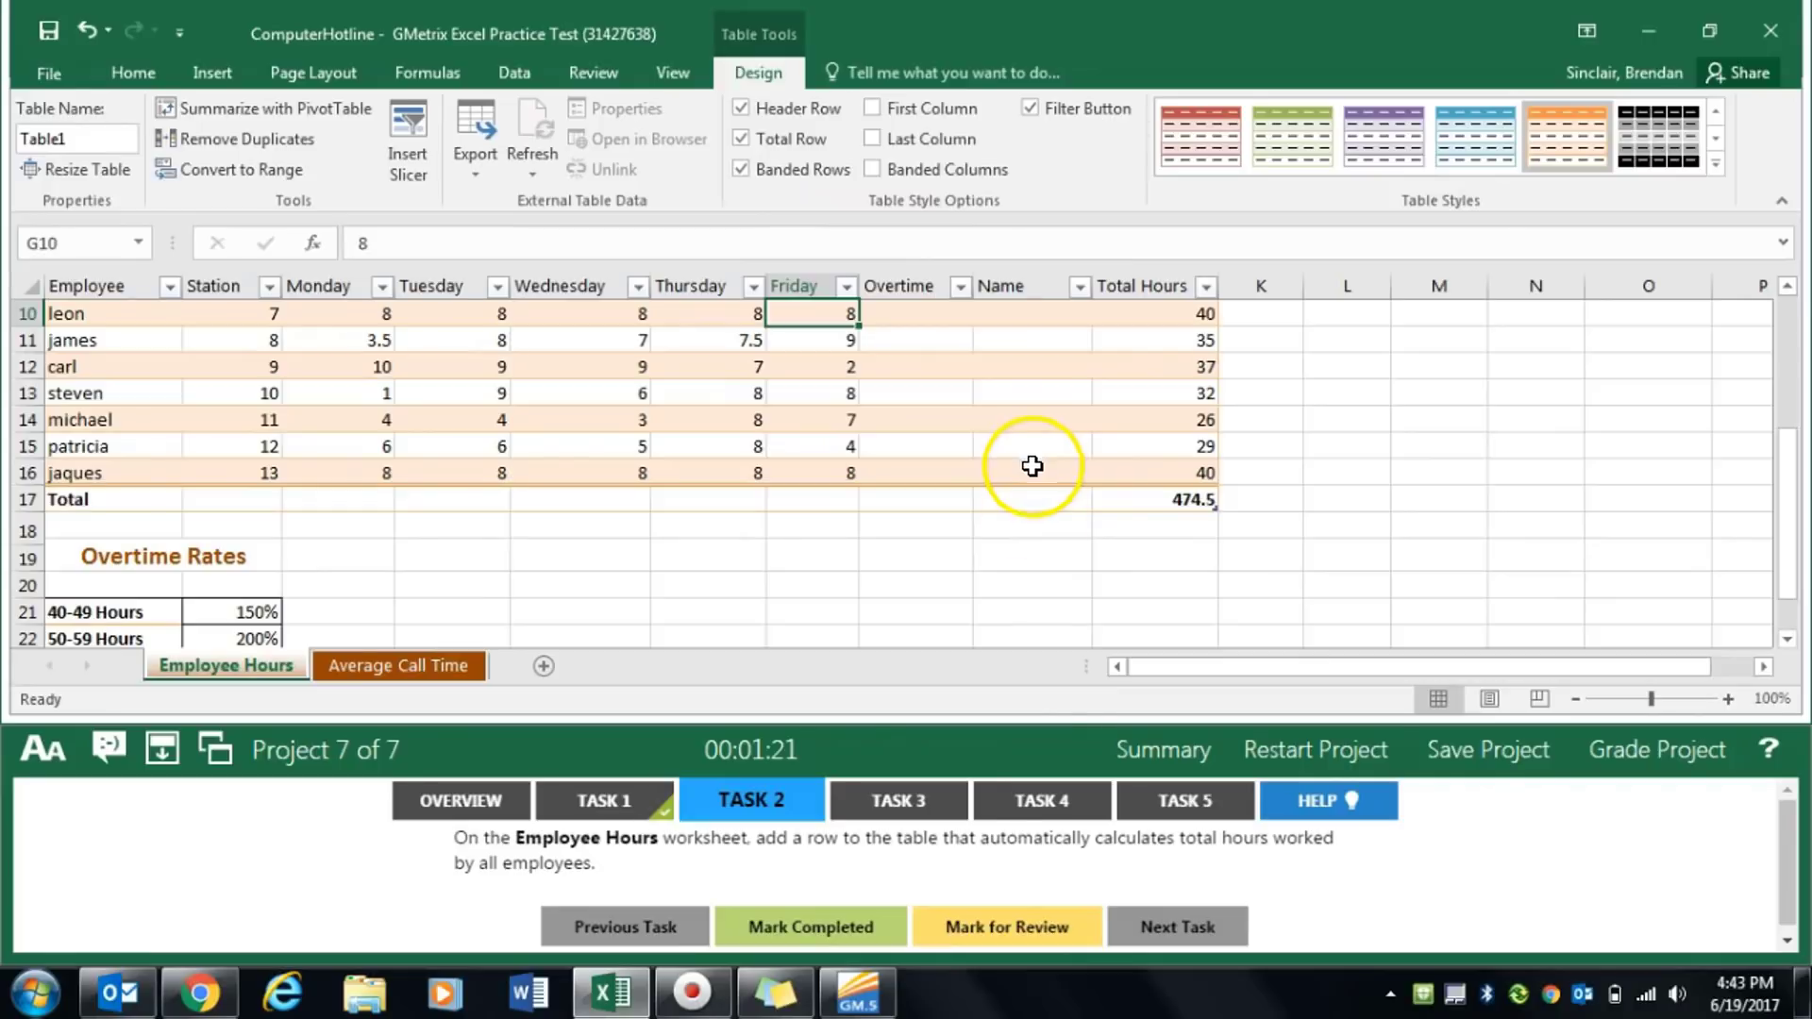
pyautogui.click(831, 928)
# For Task 3, insert the IF function in Overtime cell H4 on the Employee Hours worksheet
pyautogui.click(902, 803)
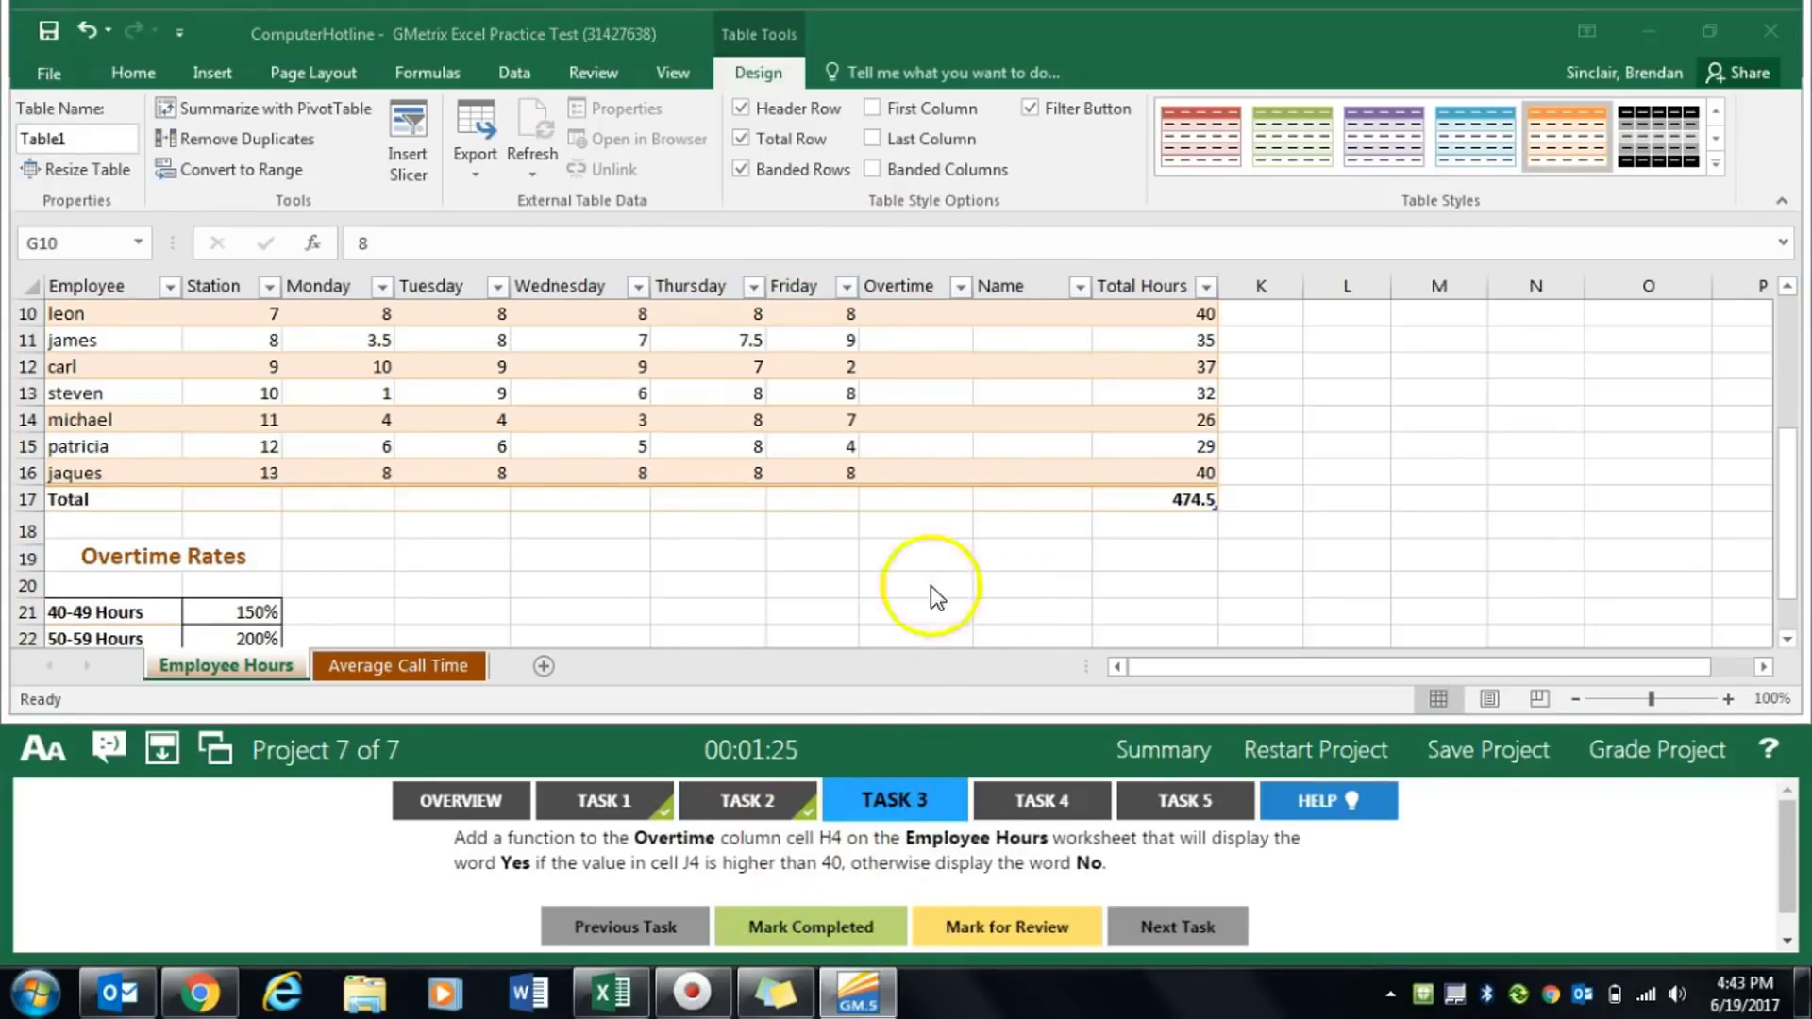
pyautogui.scroll(3, 927, 455)
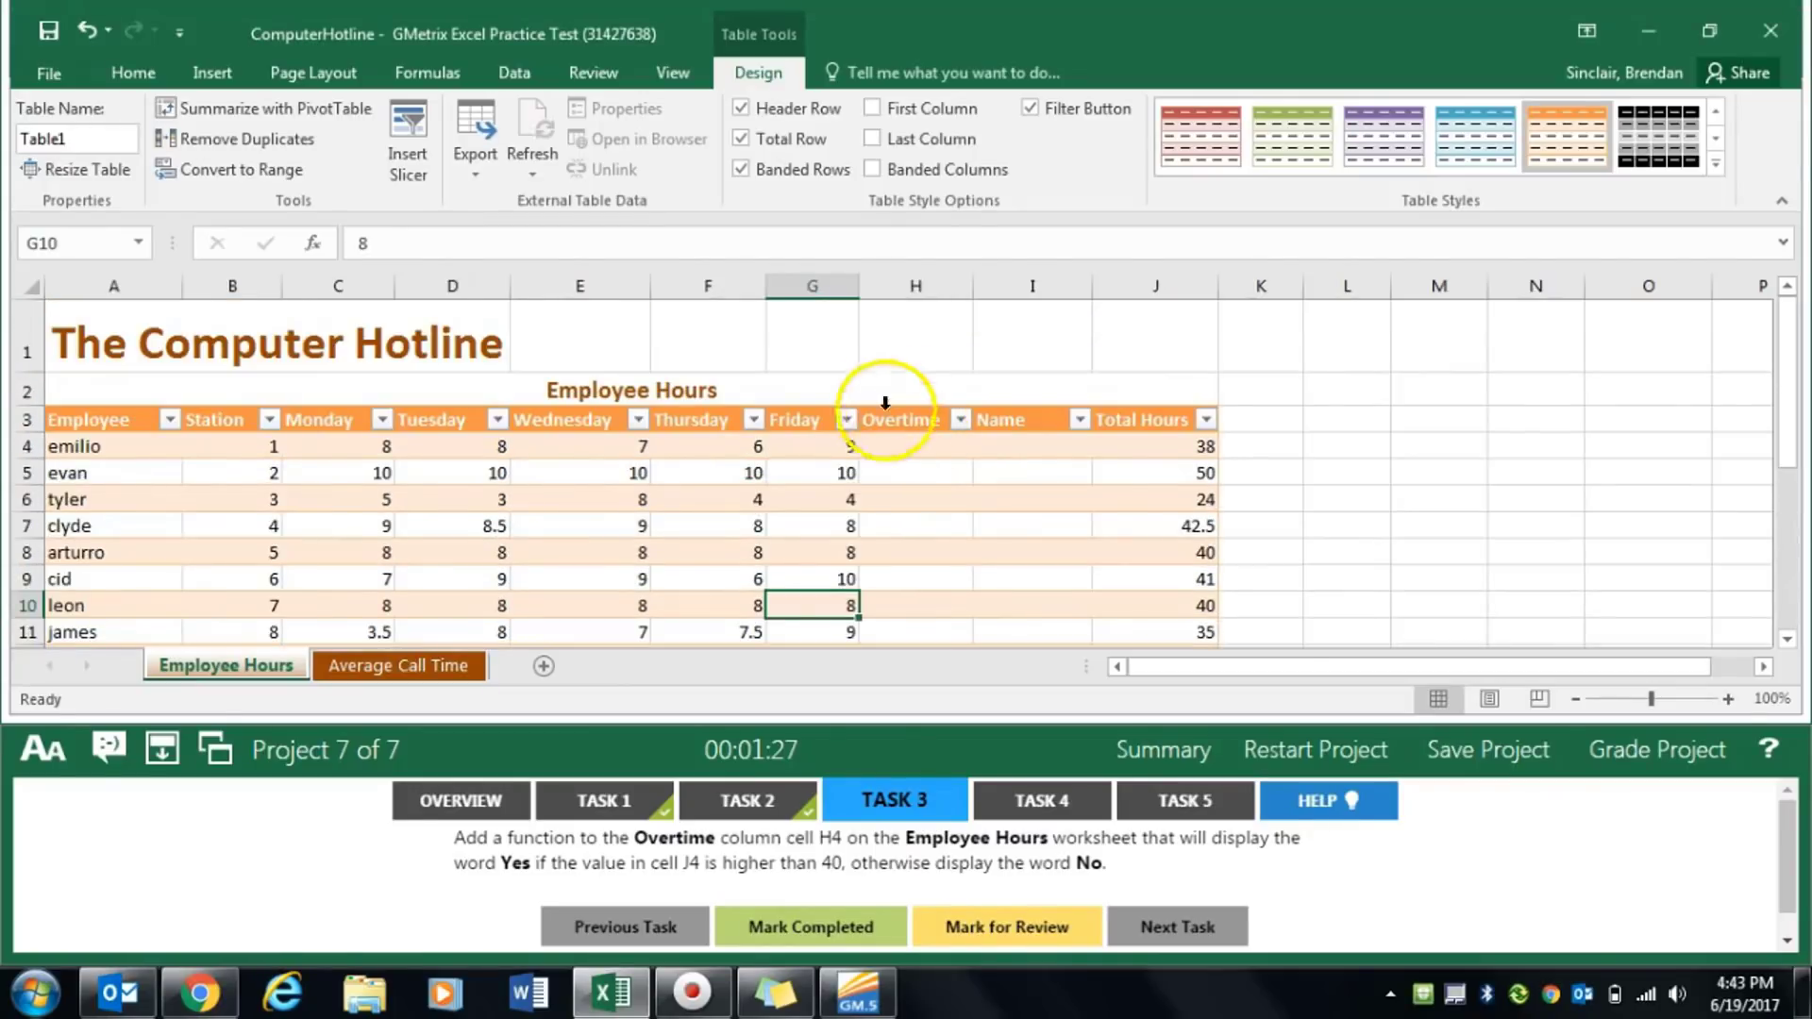
pyautogui.click(917, 444)
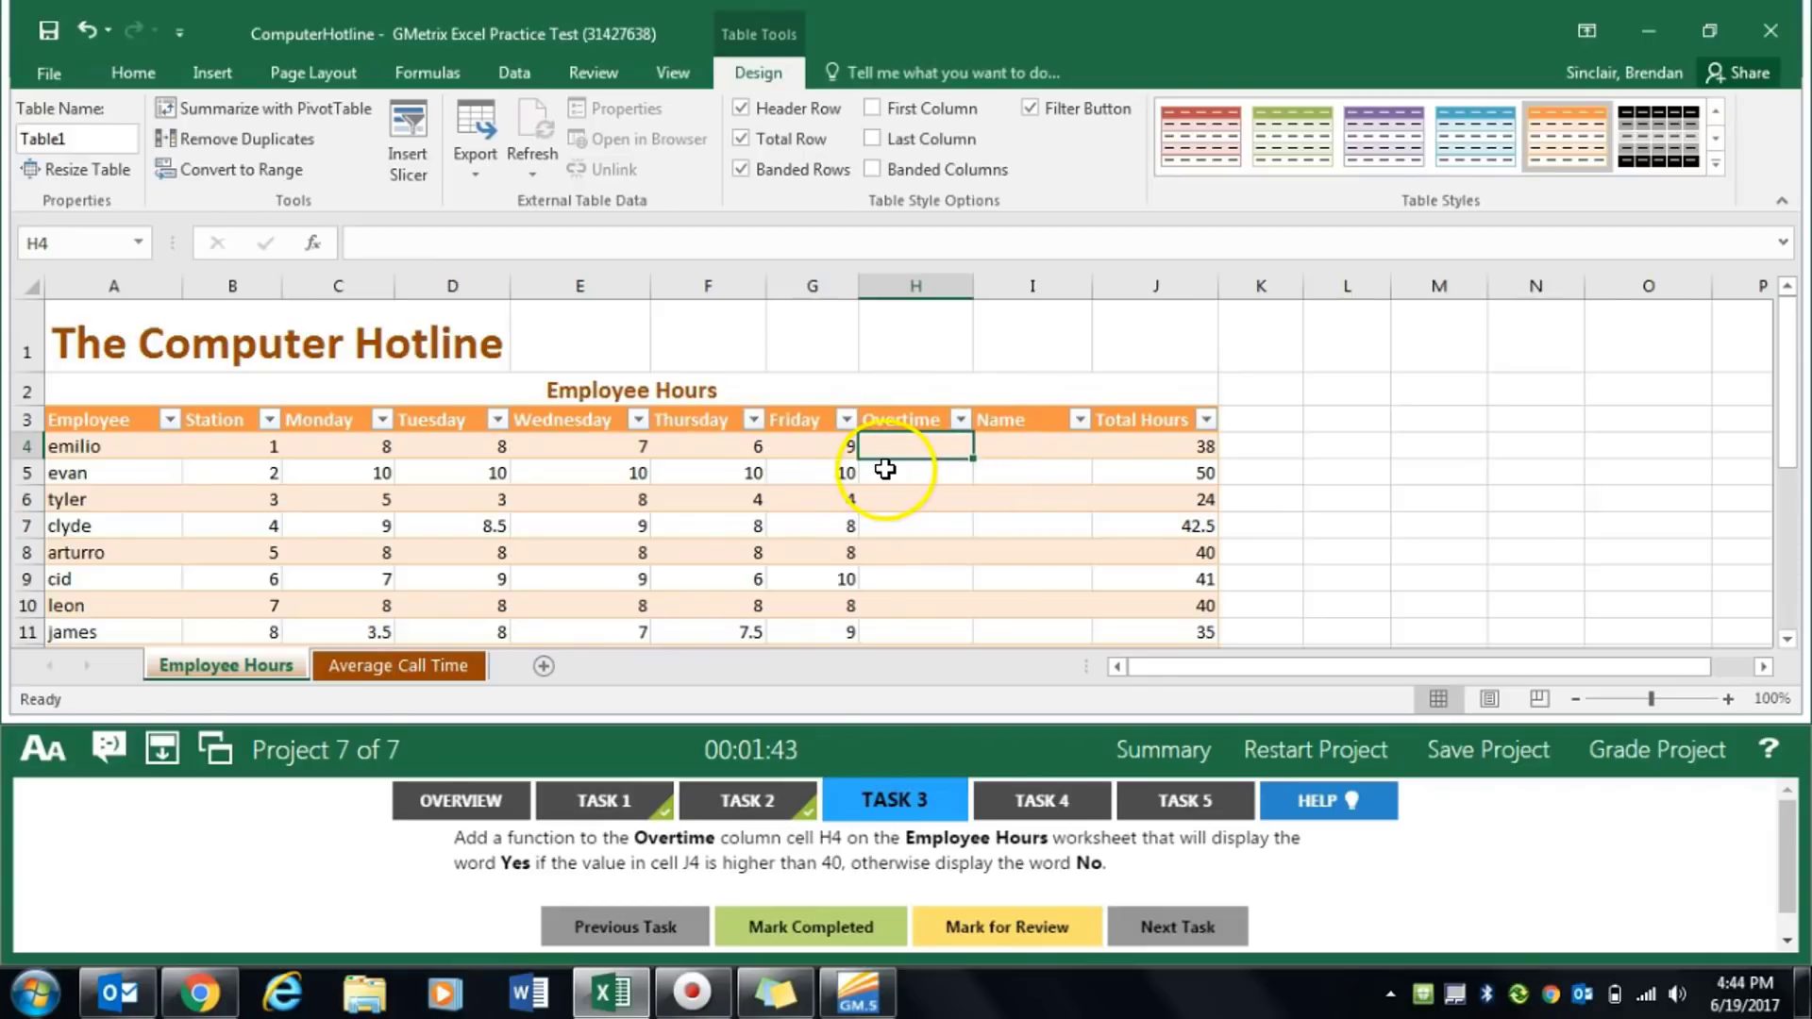
pyautogui.click(321, 244)
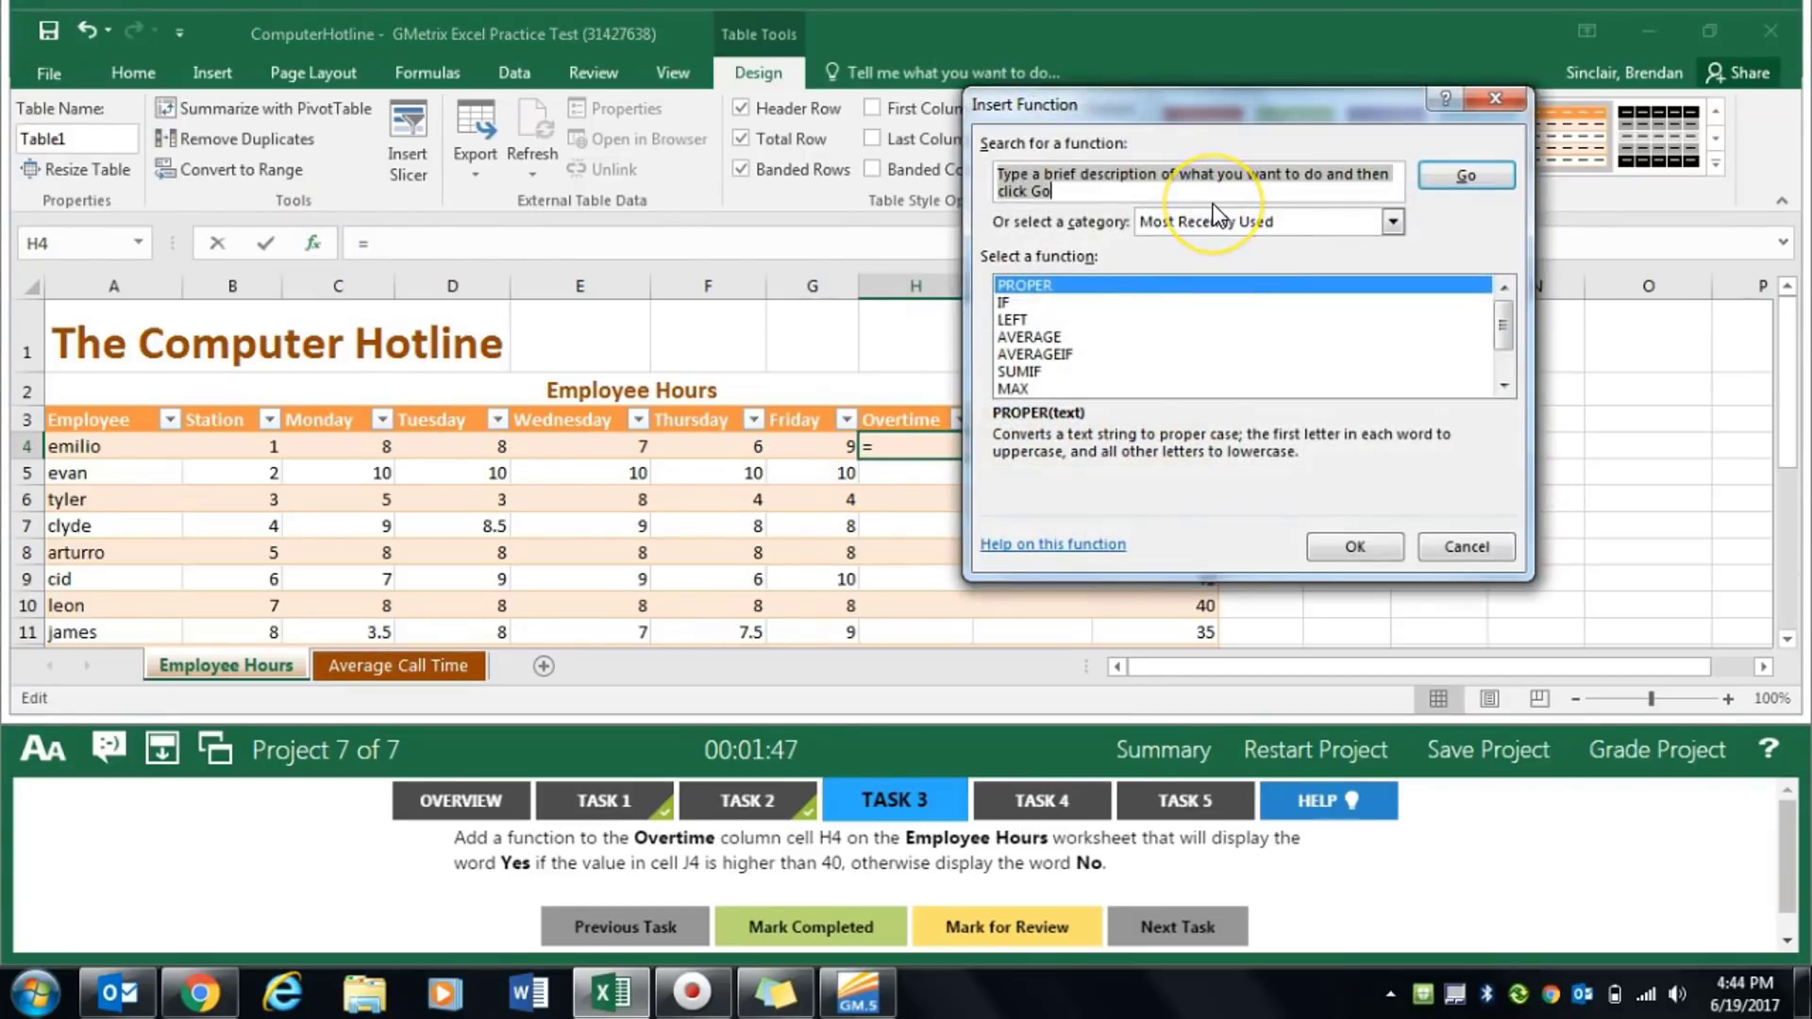
pyautogui.write('if')
pyautogui.press('Return')
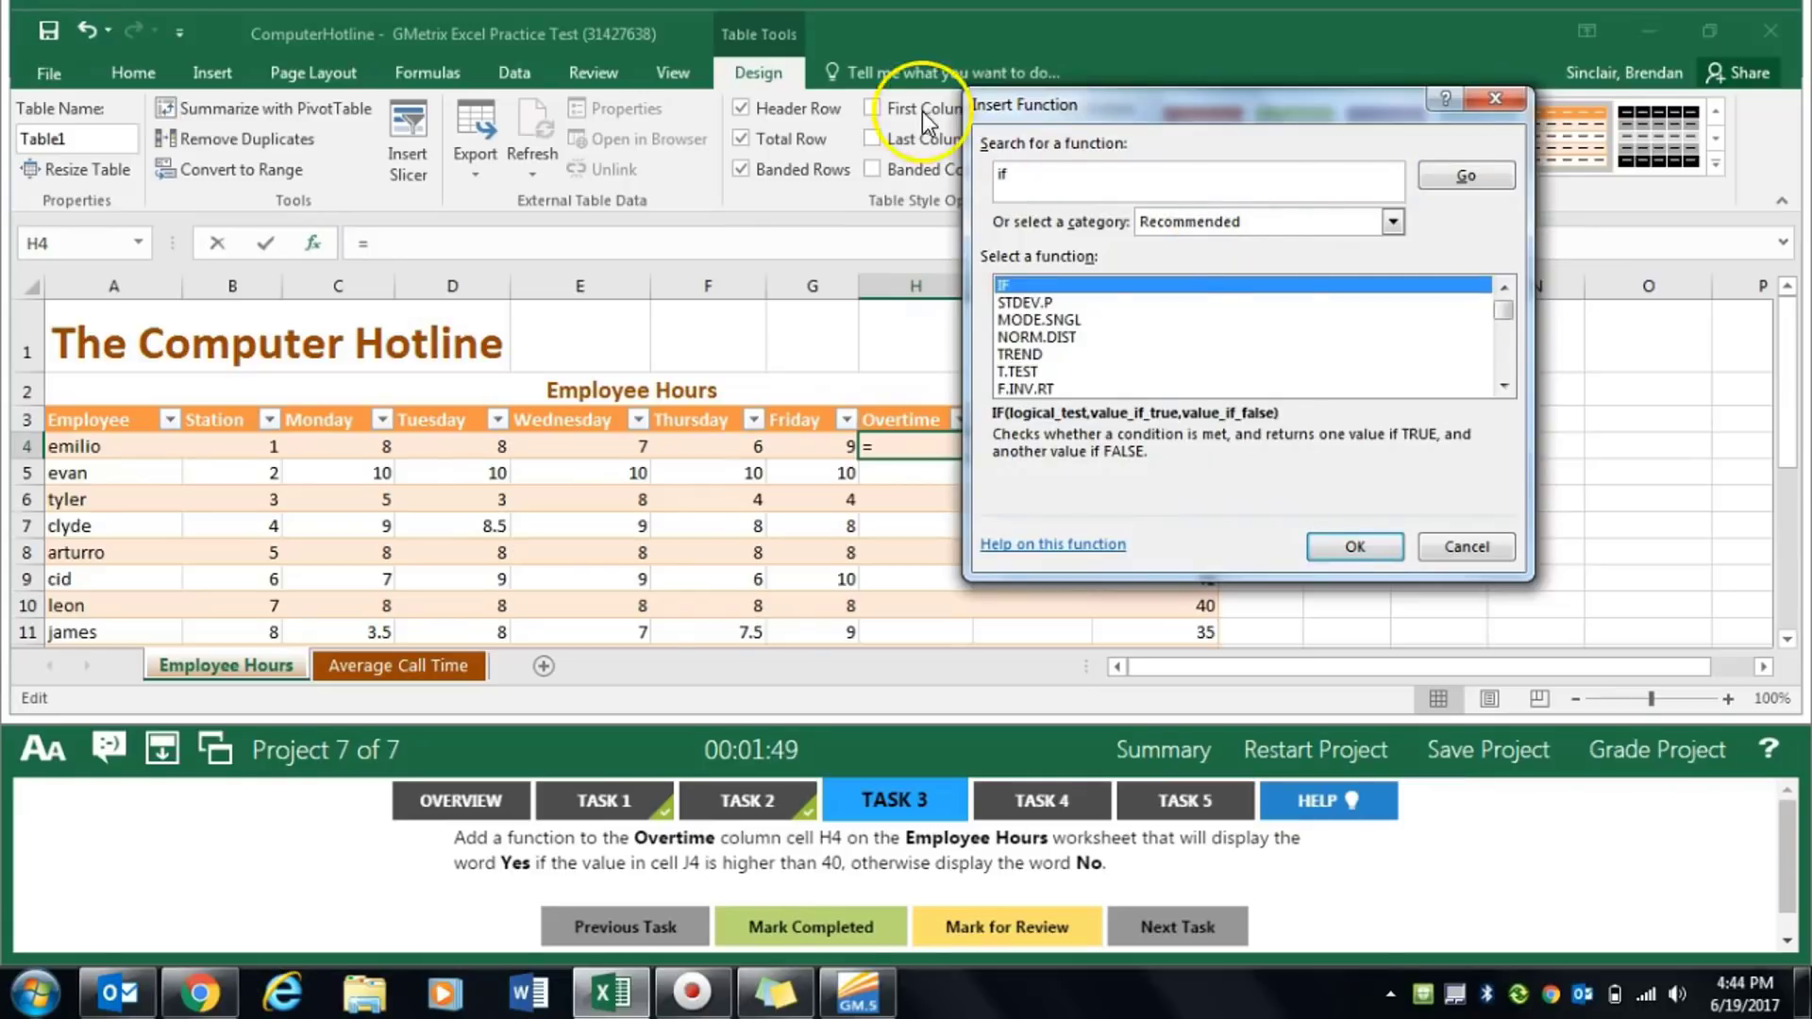
pyautogui.doubleClick(1267, 285)
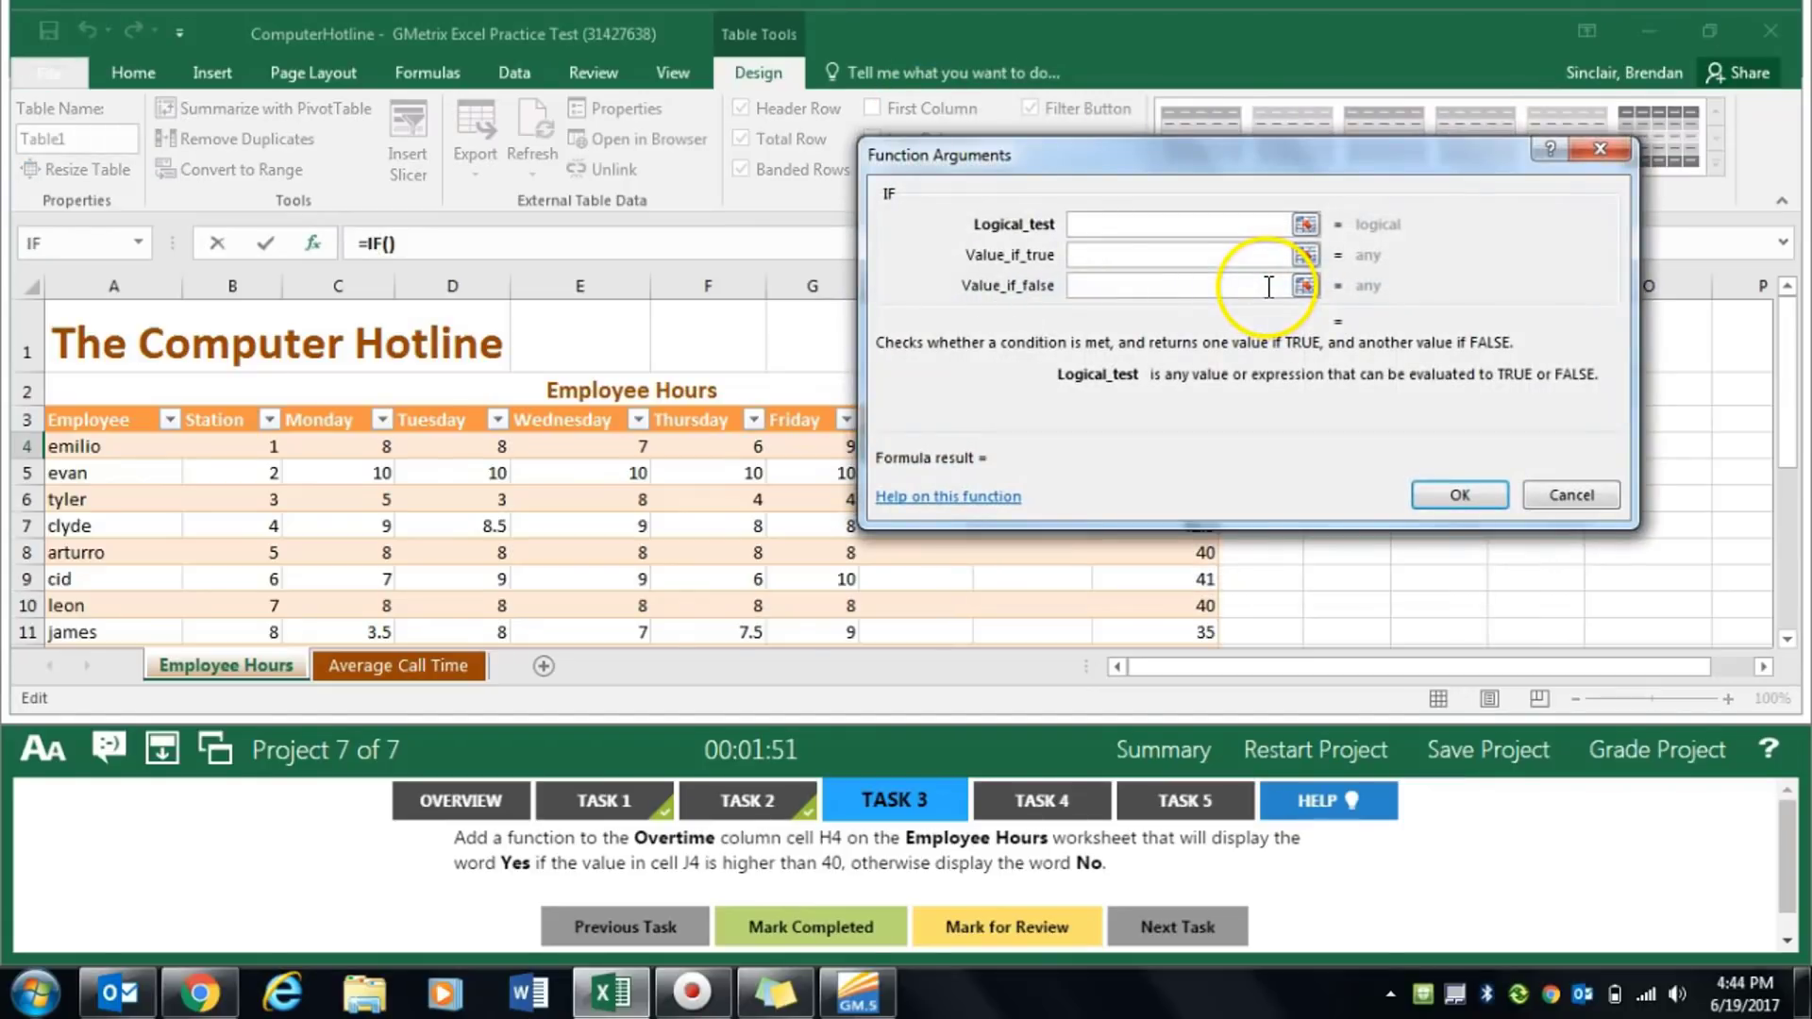
# Set the IF arguments to test Total Hours in J4 >40, returning Yes if true and No if false, and mark Task 3 completed
pyautogui.moveTo(1360, 158); pyautogui.dragTo(683, 101)
pyautogui.click(1157, 448)
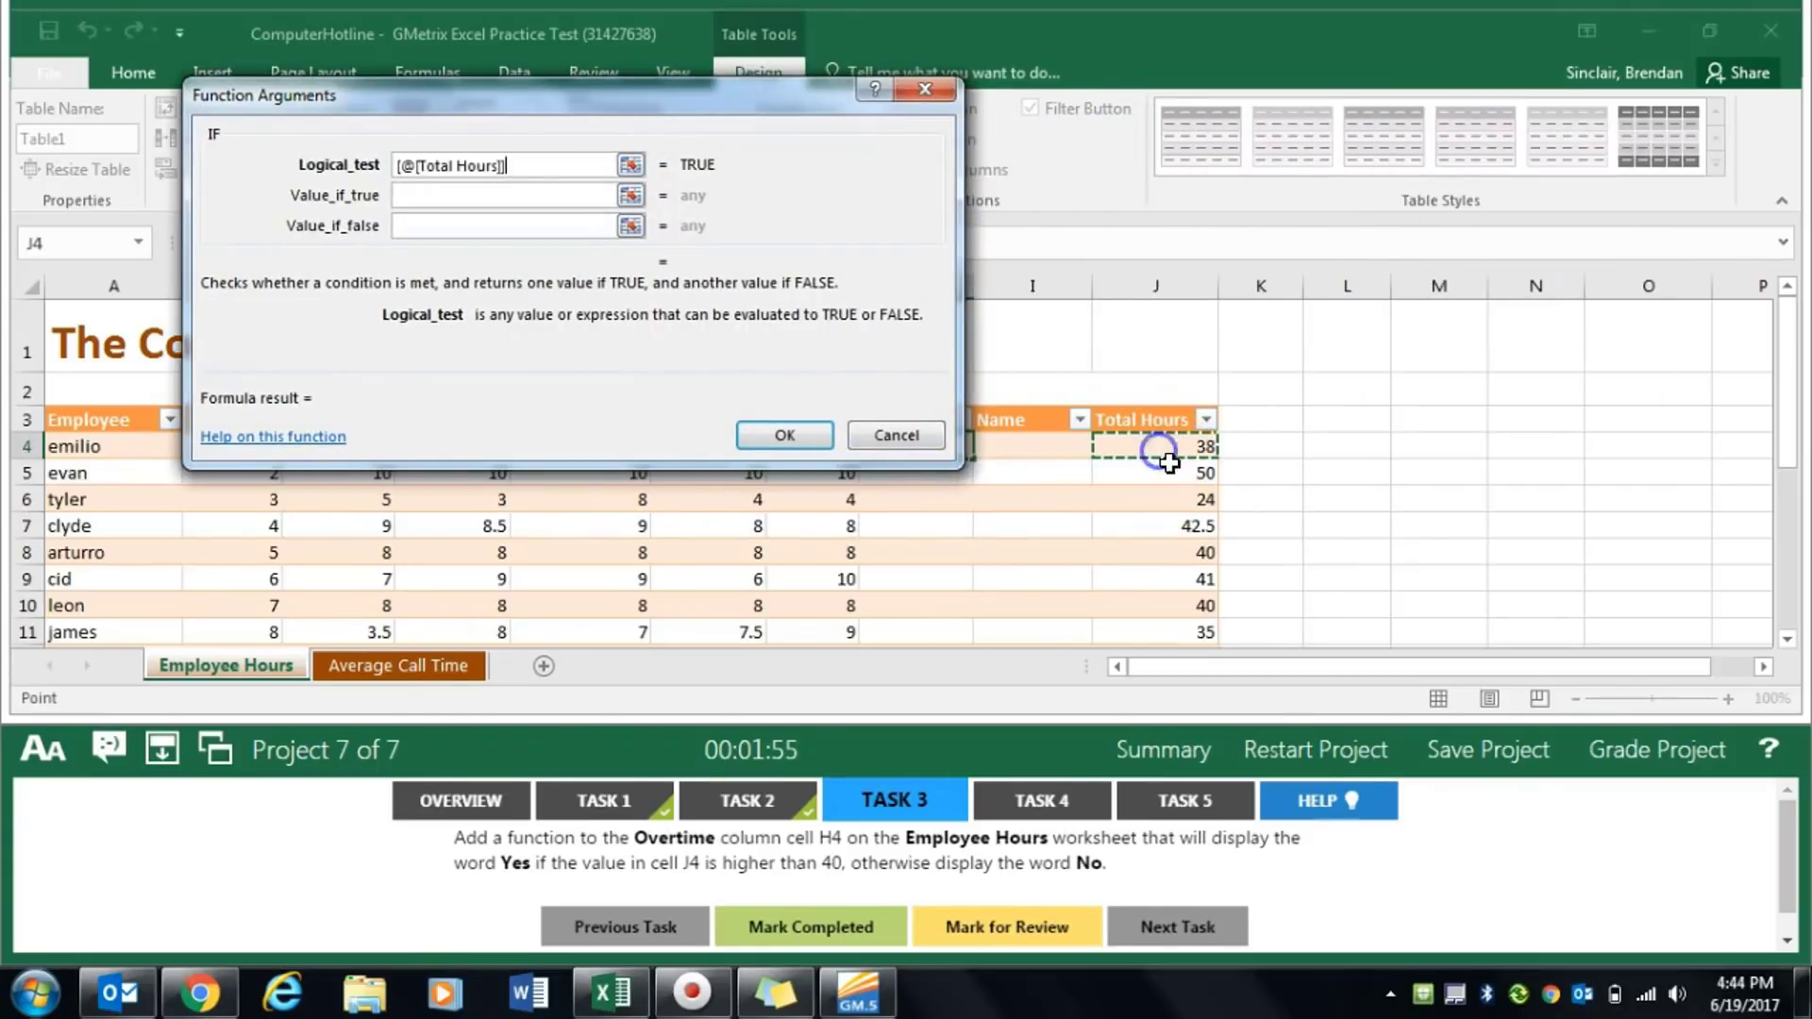
pyautogui.write('>40')
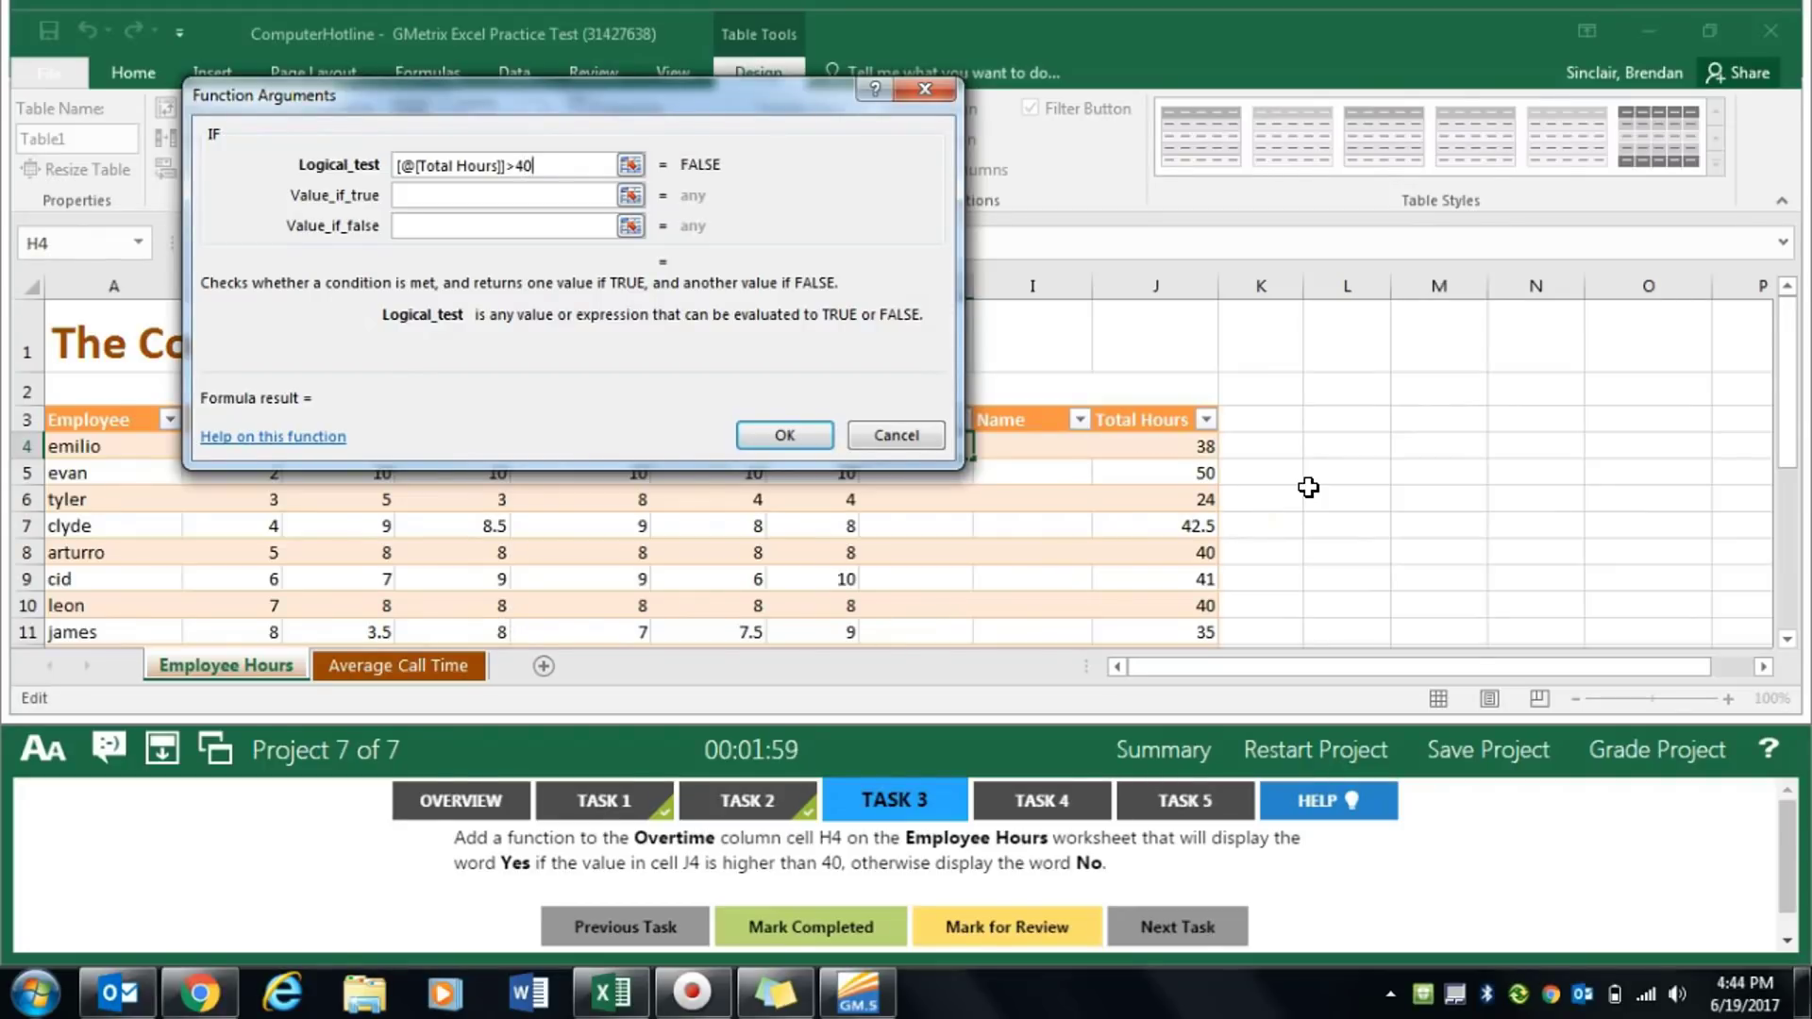
pyautogui.press('Tab')
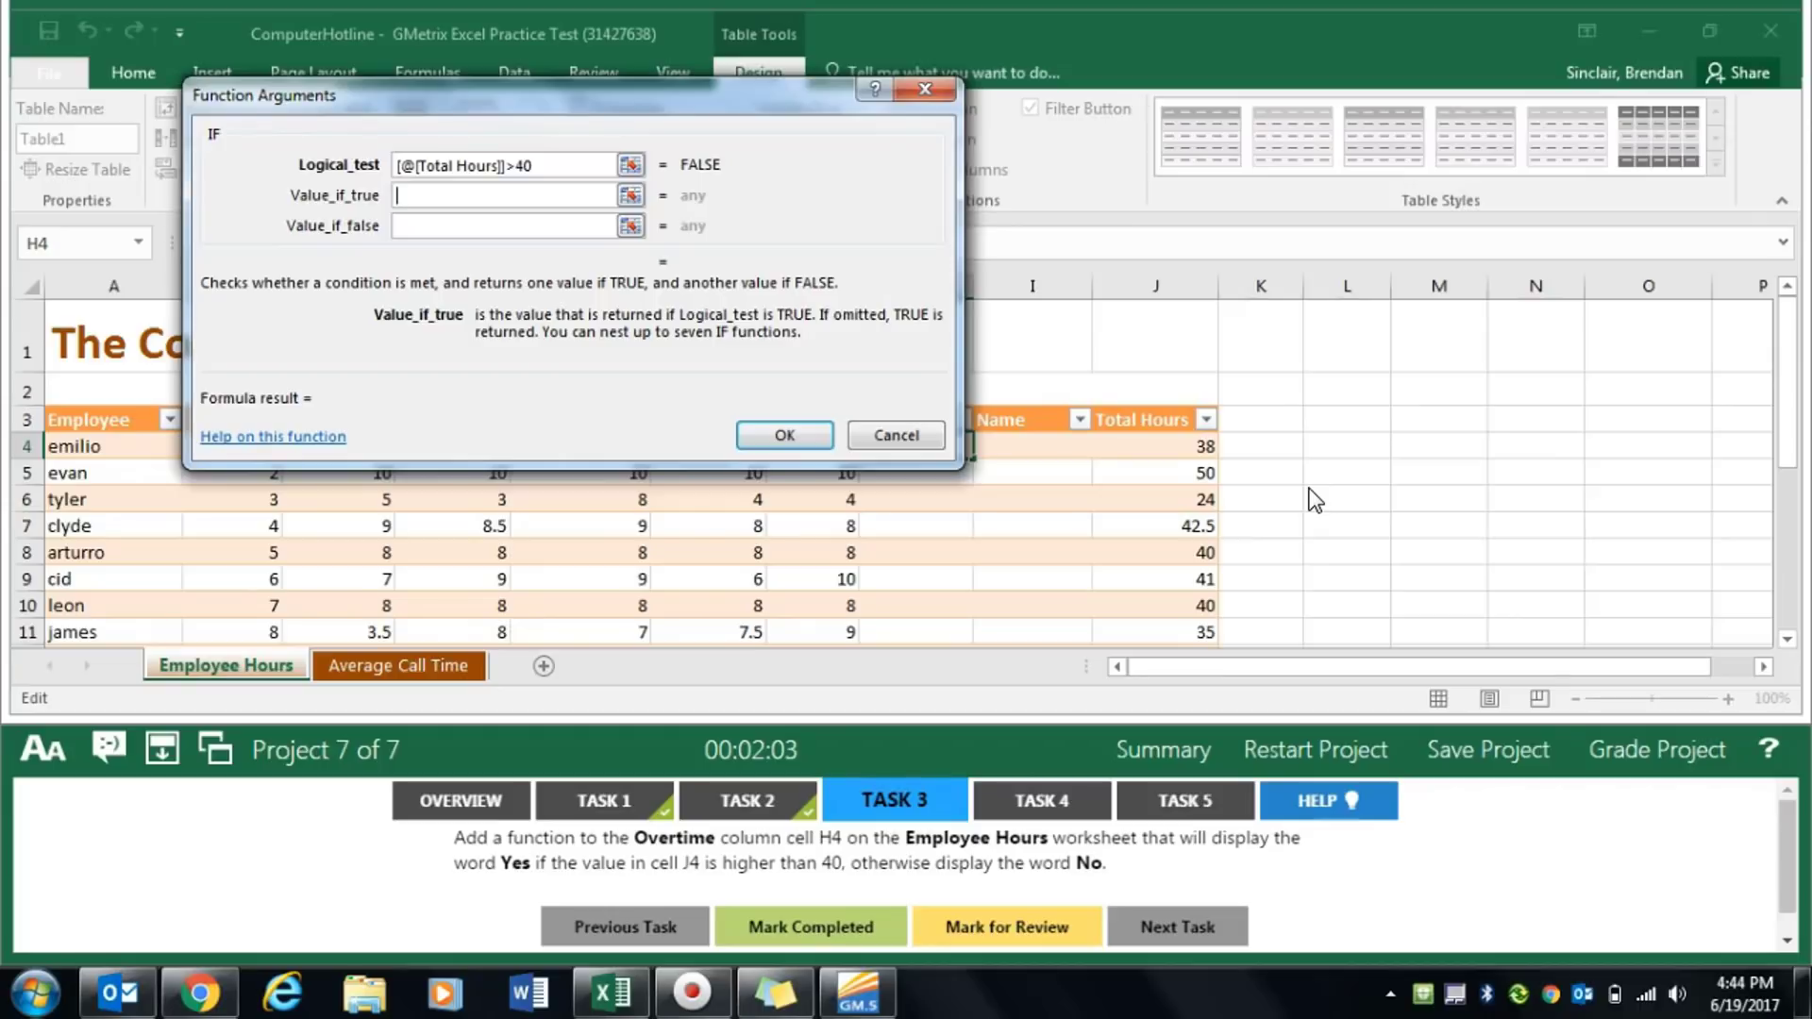
pyautogui.write('Yes')
pyautogui.press('Tab')
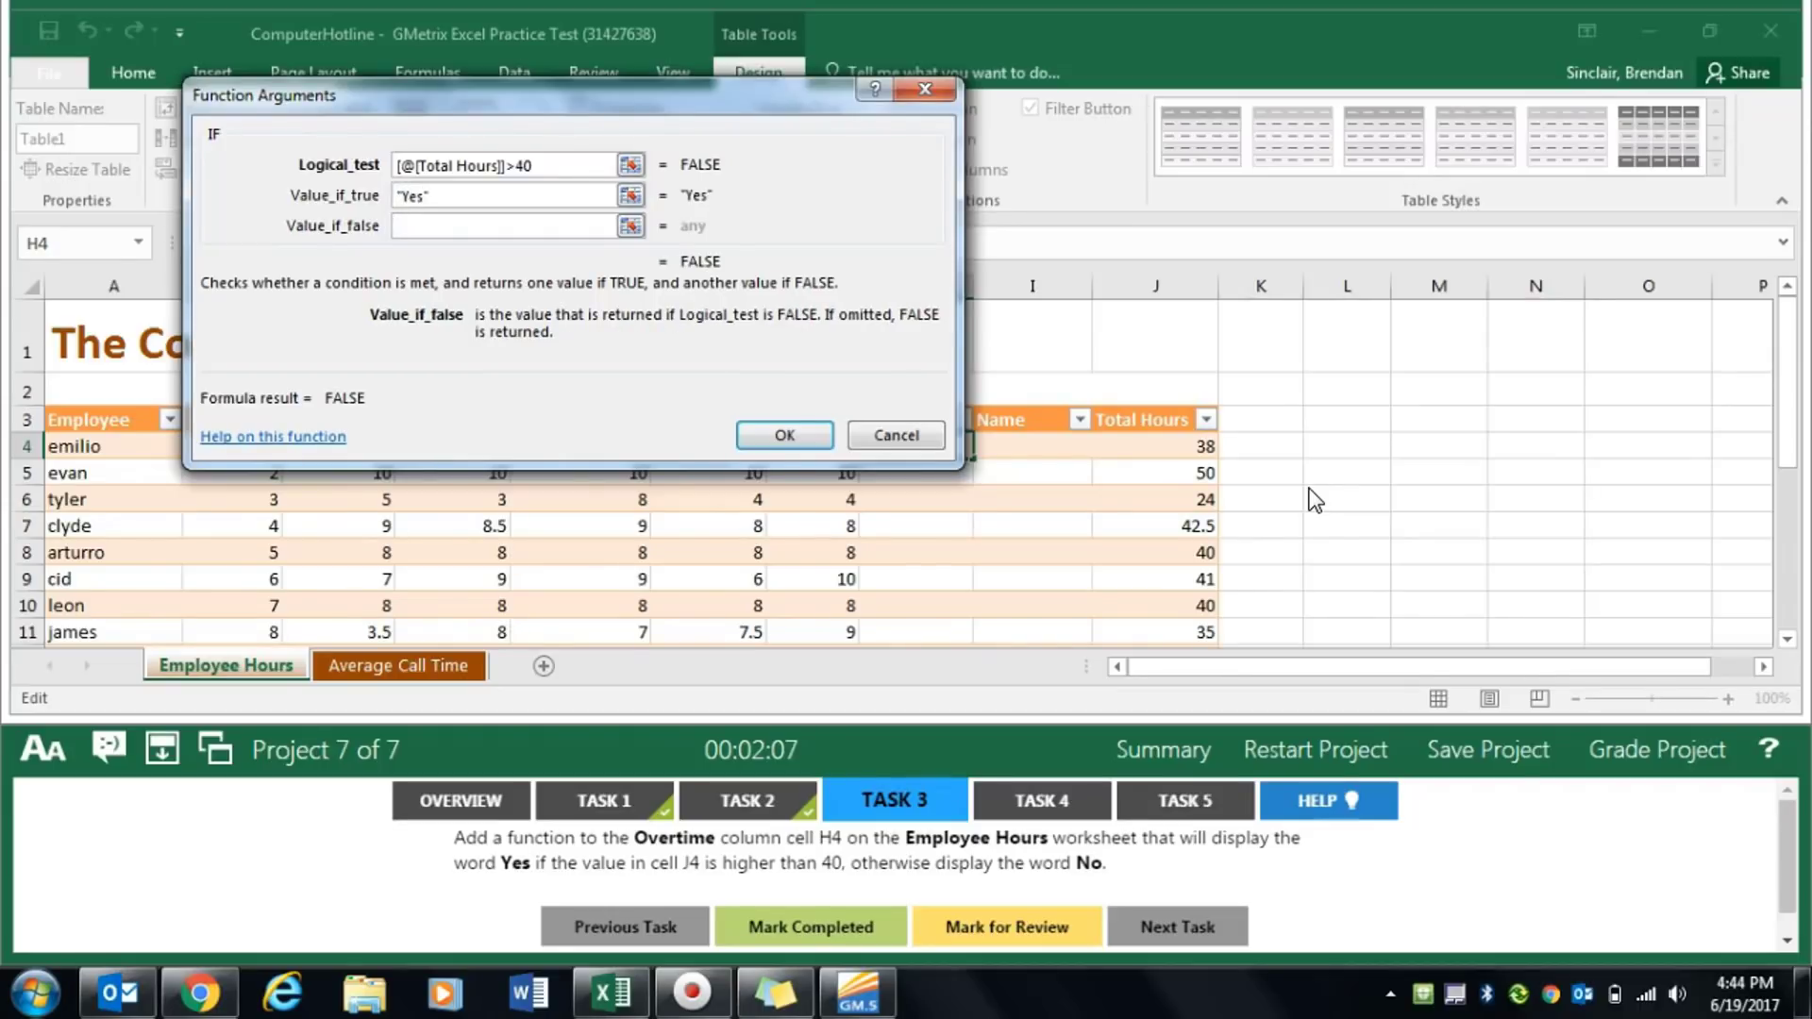
pyautogui.write('No')
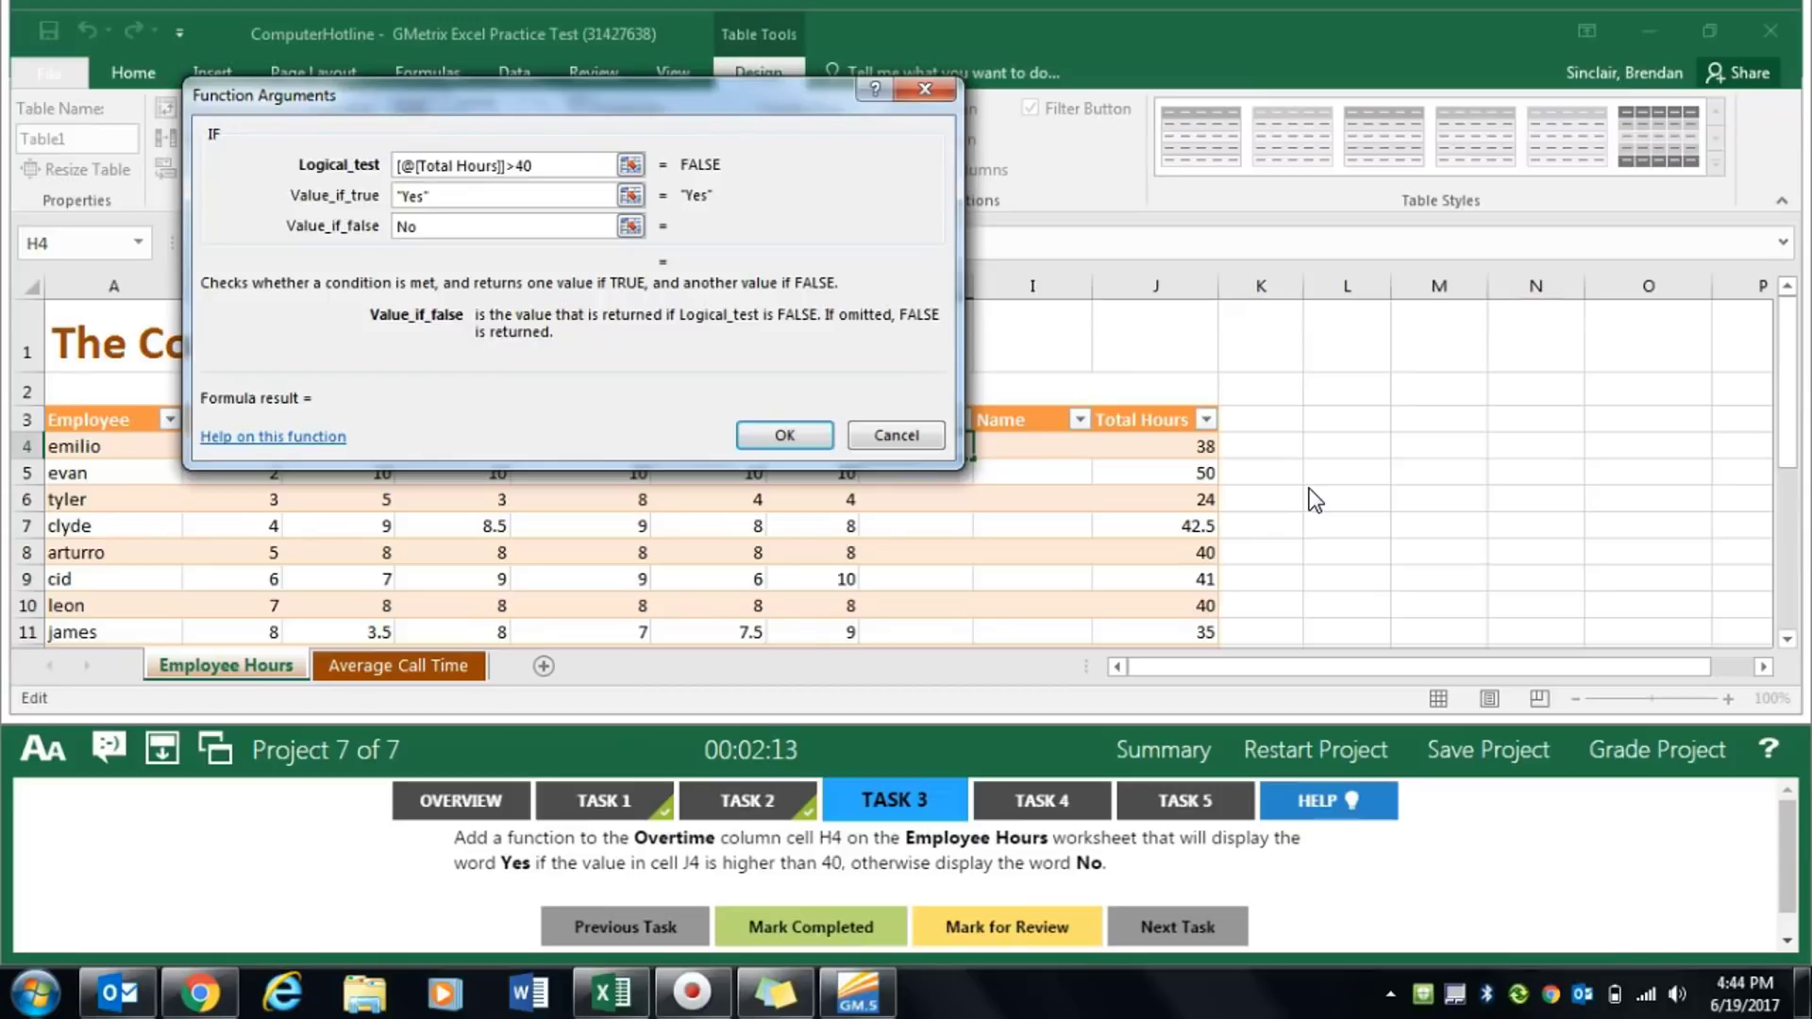
pyautogui.click(772, 434)
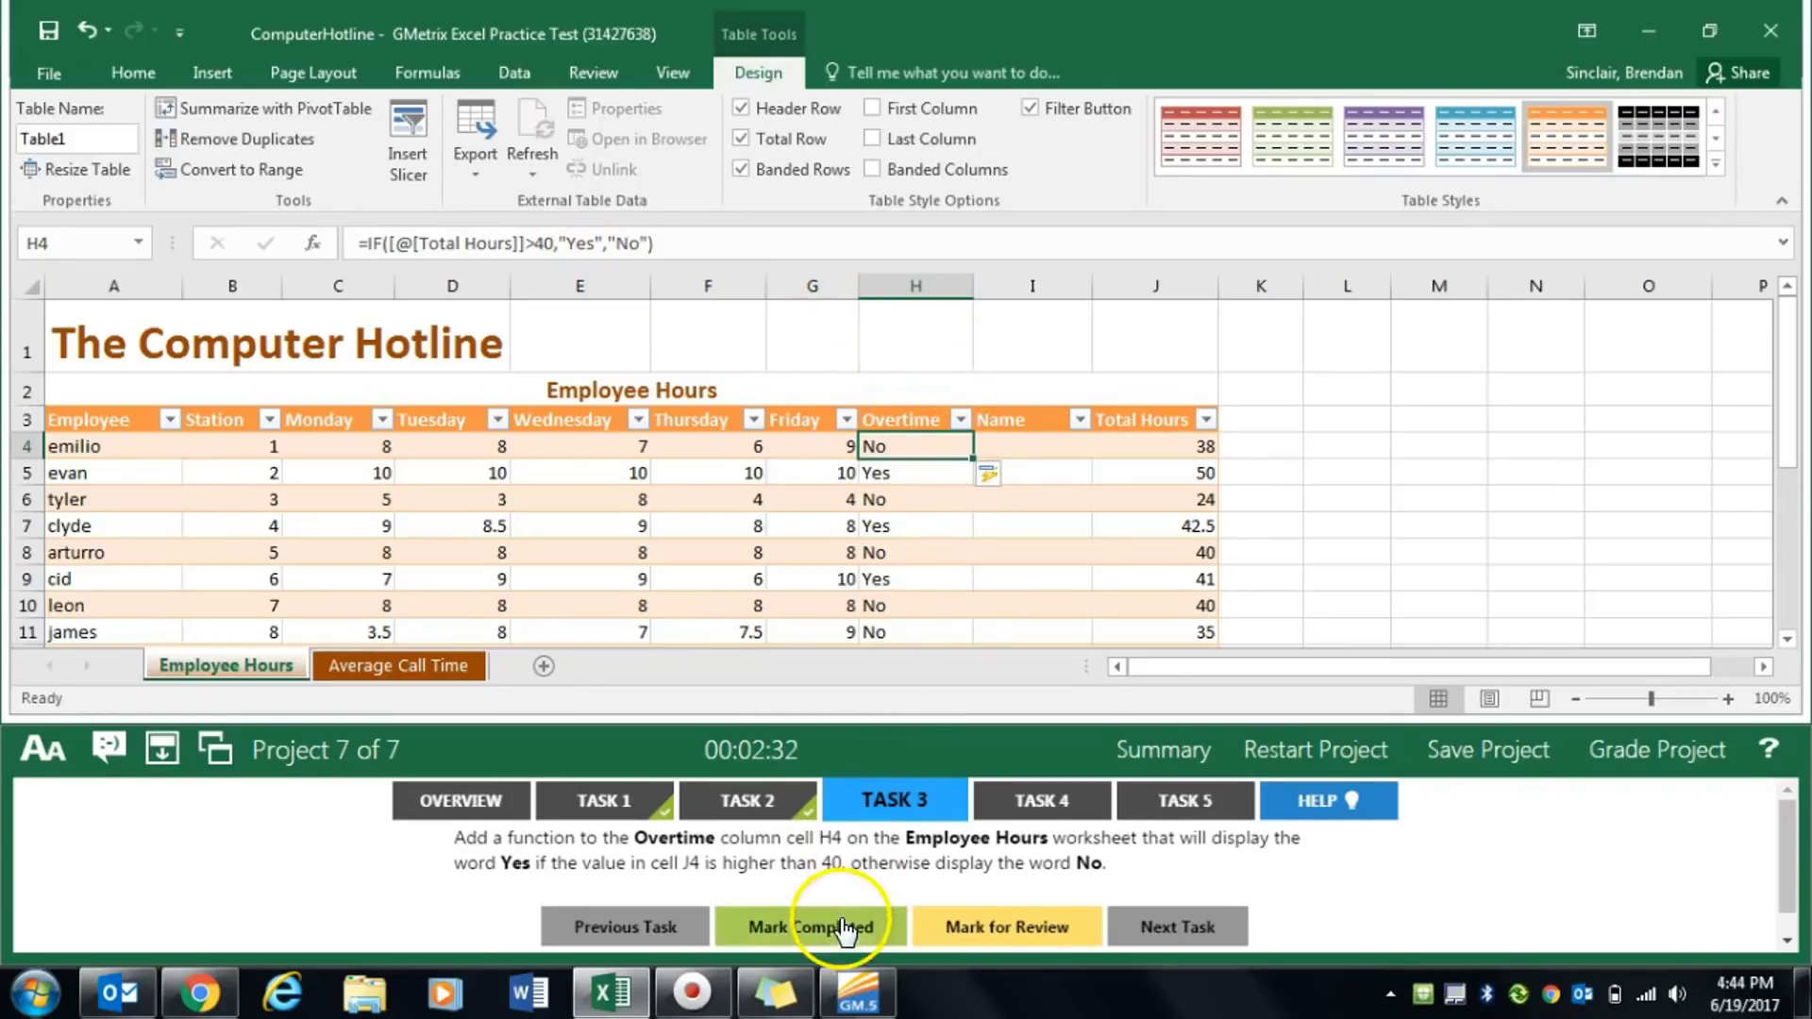
pyautogui.click(791, 927)
# For Task 4, insert the PROPER function in cell I4 of the Name column on the Employee Hours worksheet
pyautogui.click(1066, 799)
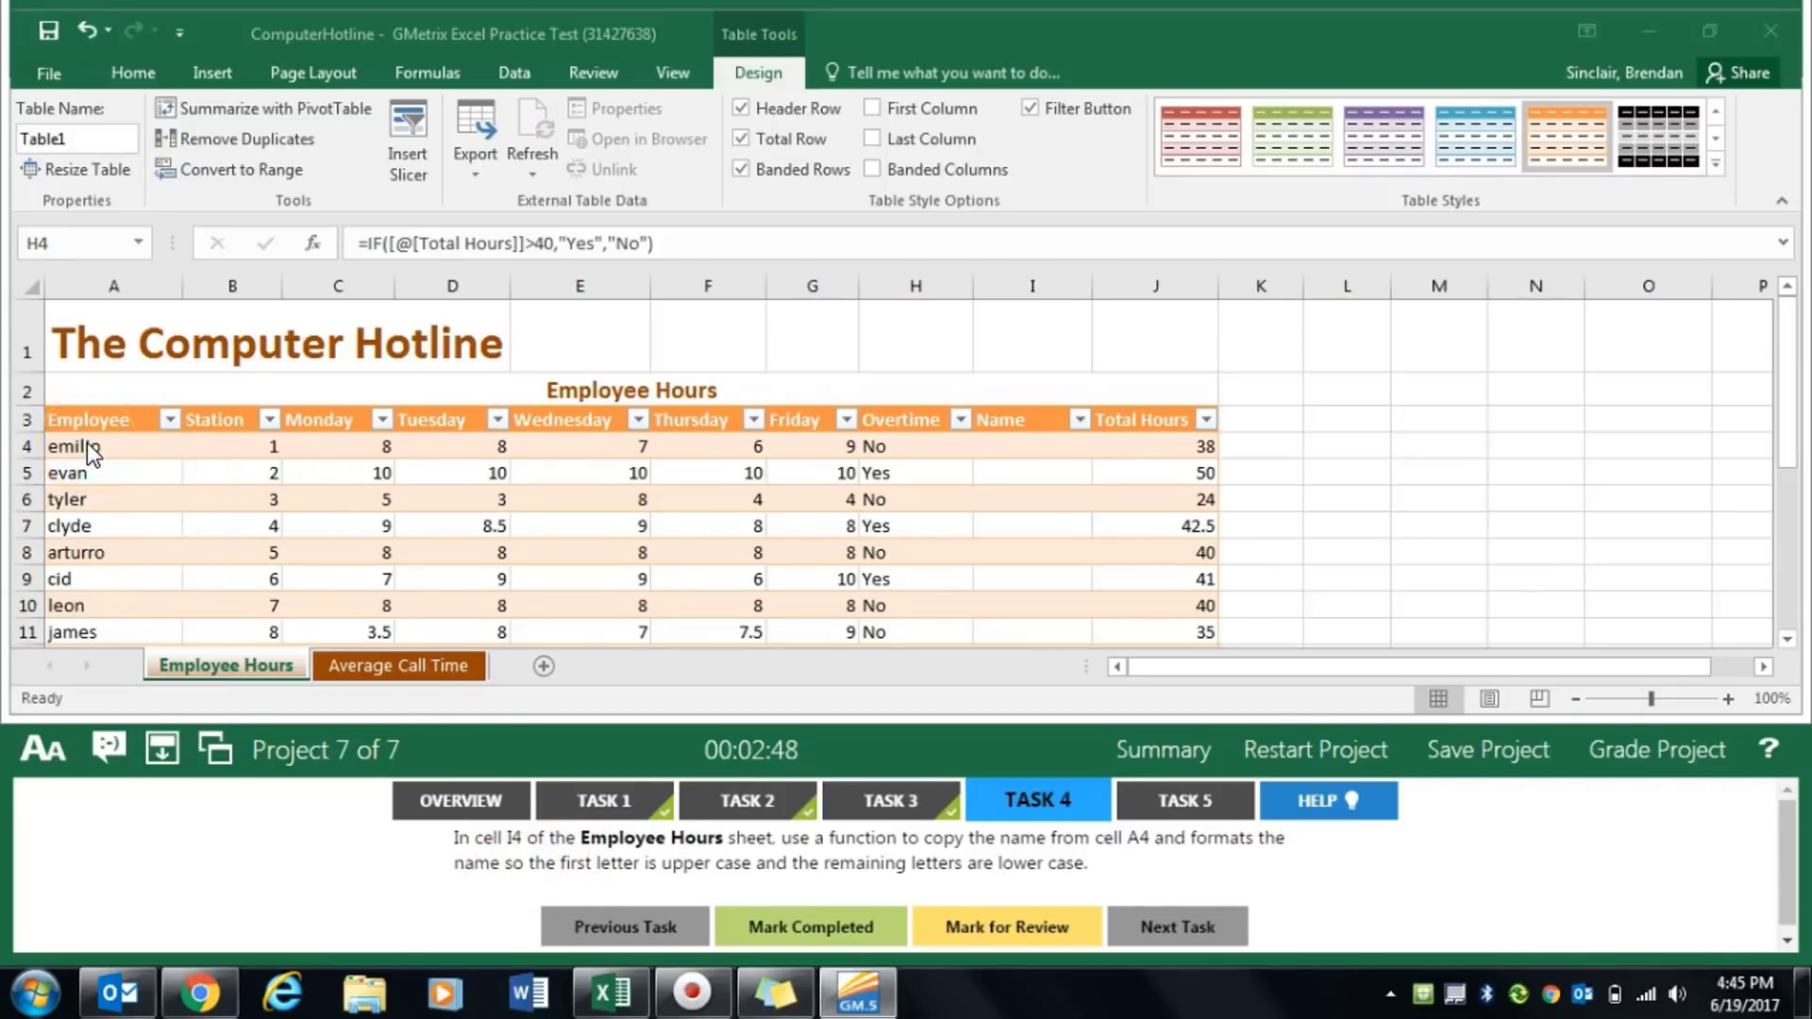
pyautogui.click(1038, 450)
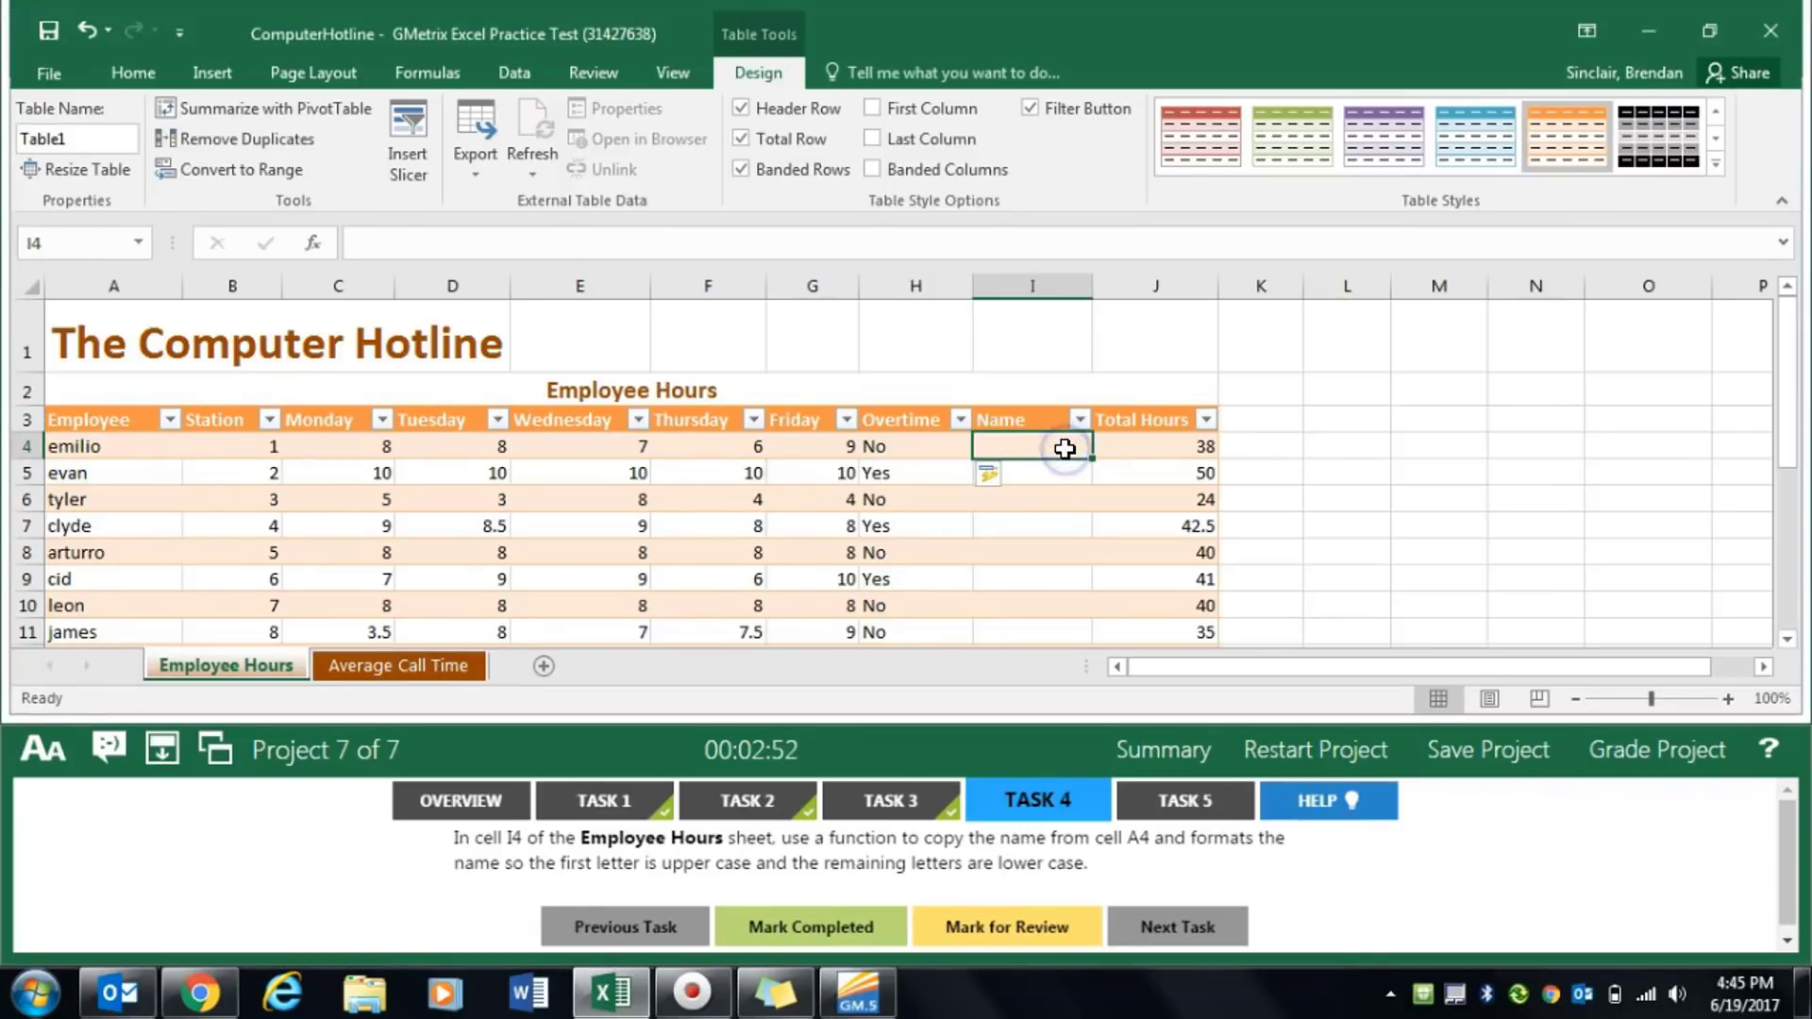
pyautogui.click(1036, 443)
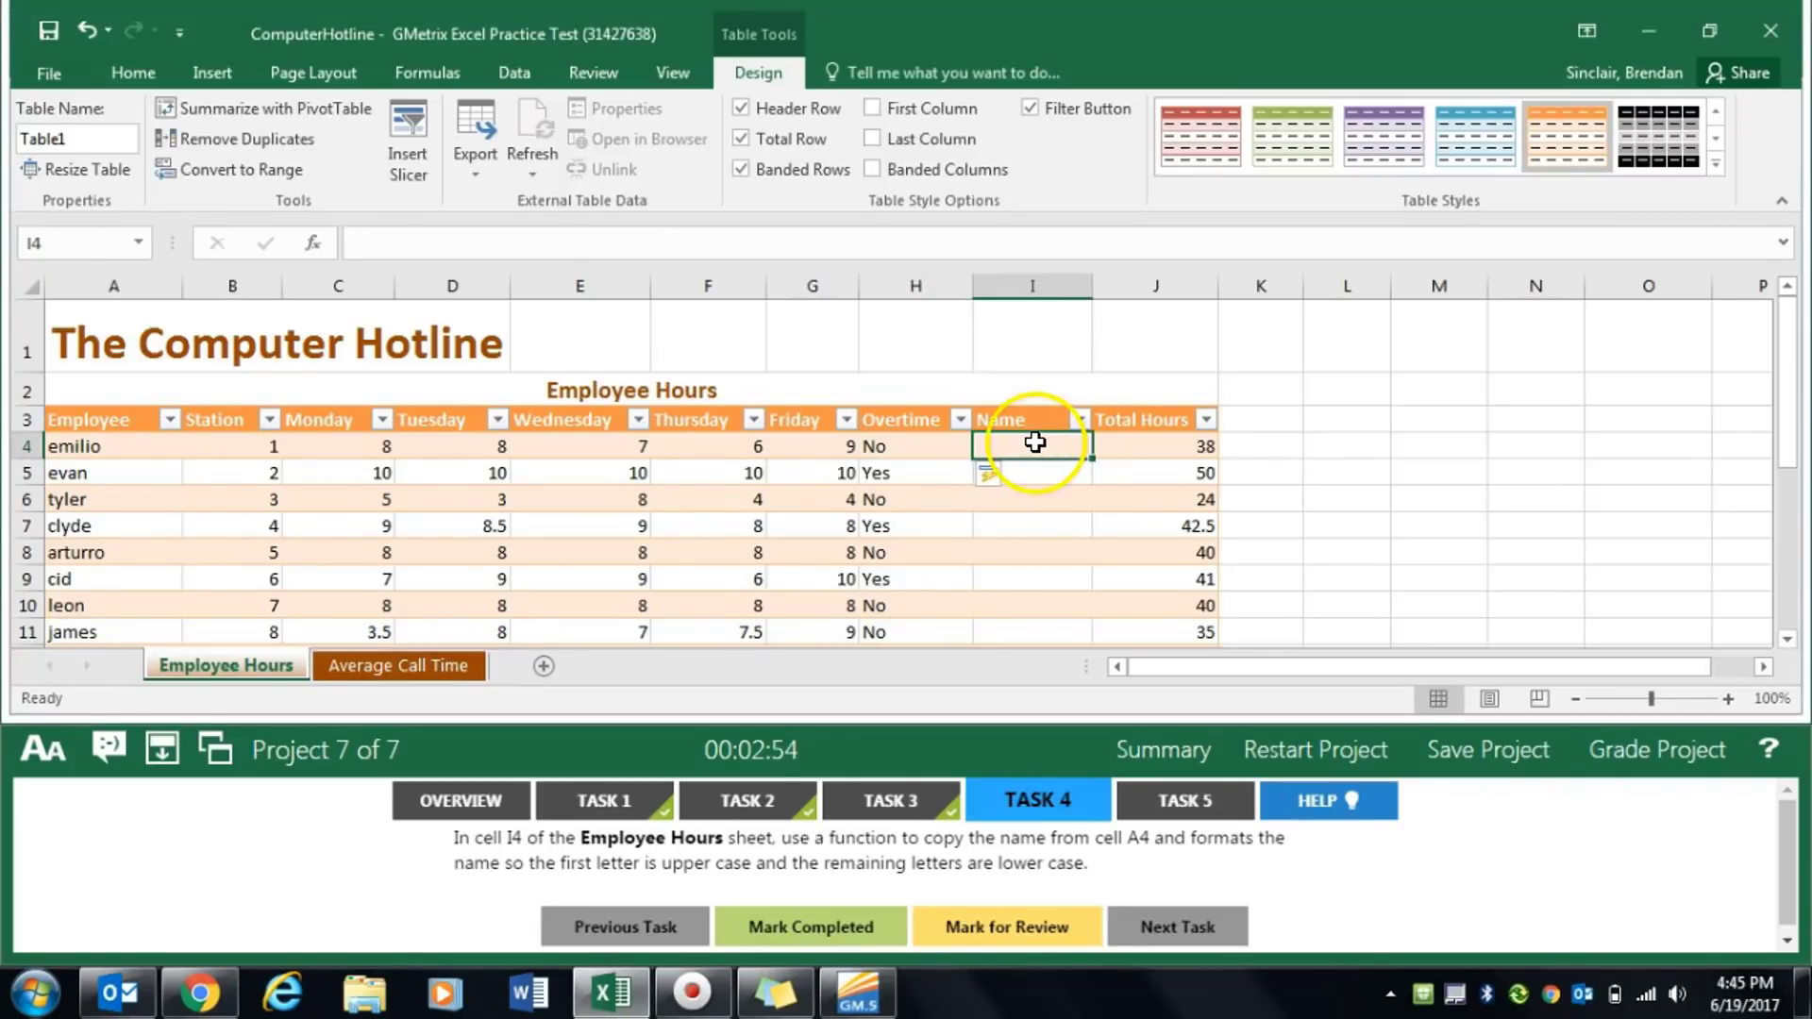
pyautogui.click(313, 243)
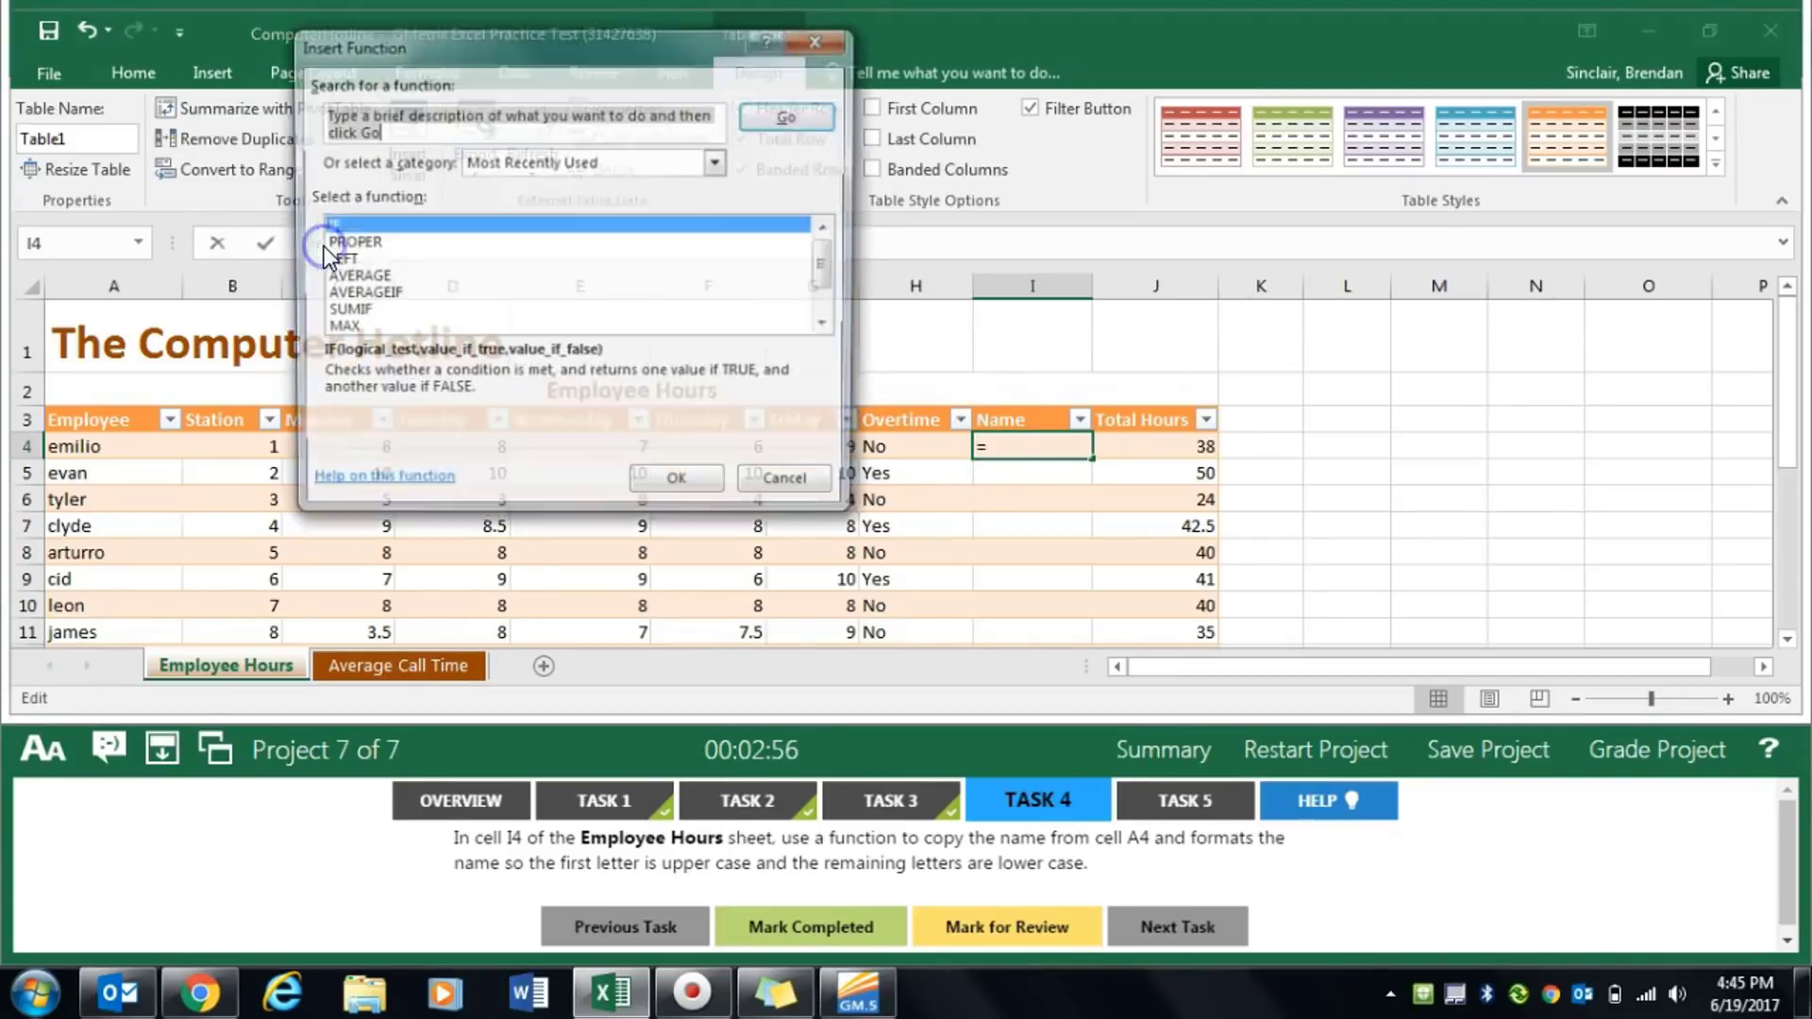
pyautogui.click(472, 119)
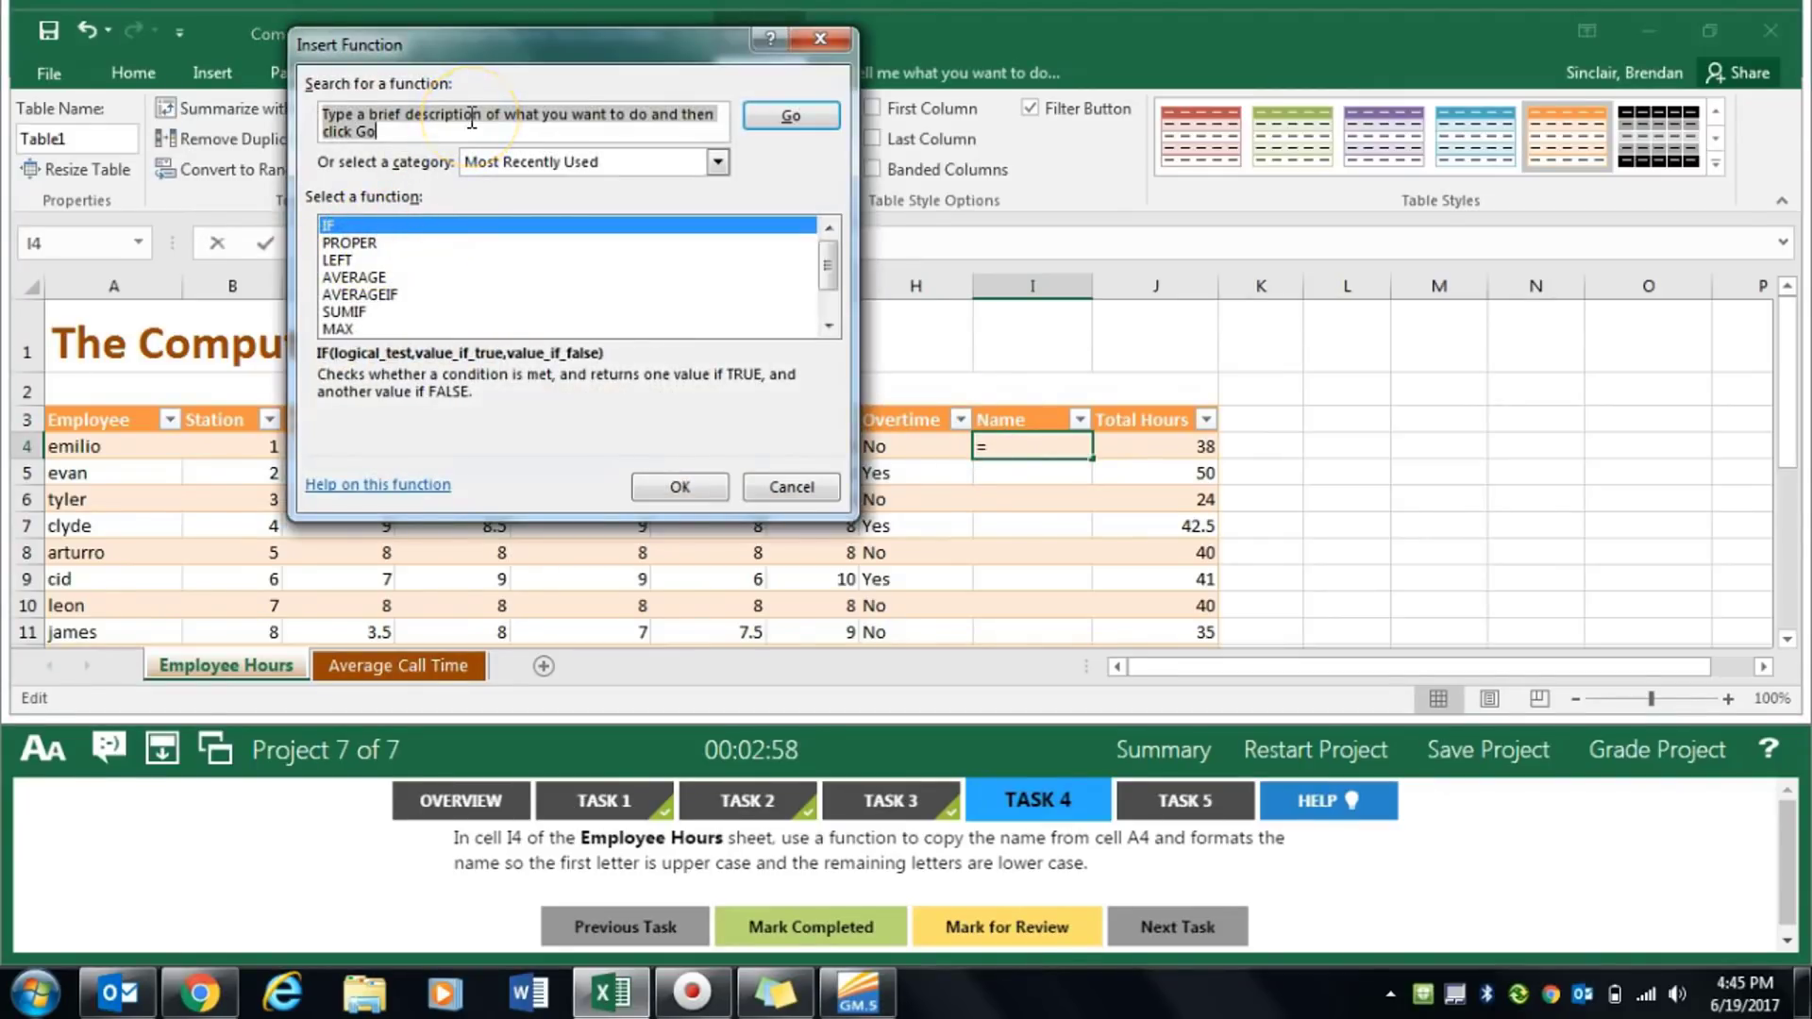
pyautogui.write('proper')
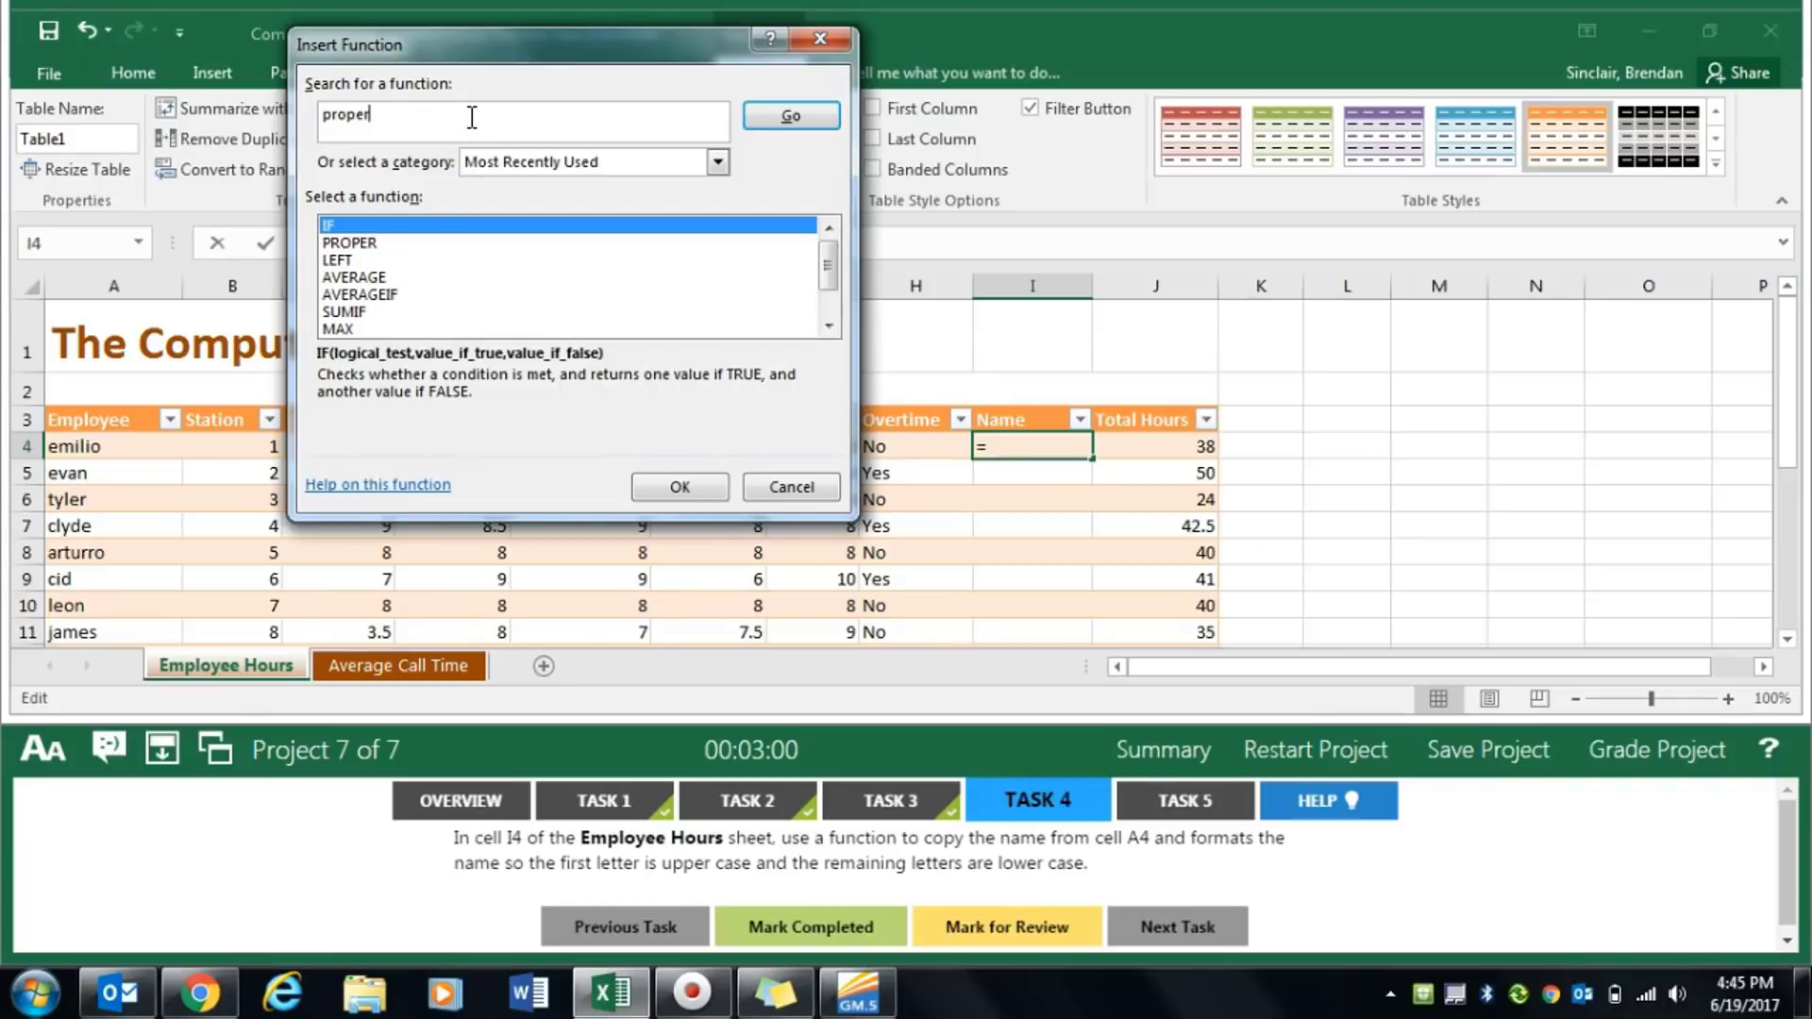
pyautogui.press('Return')
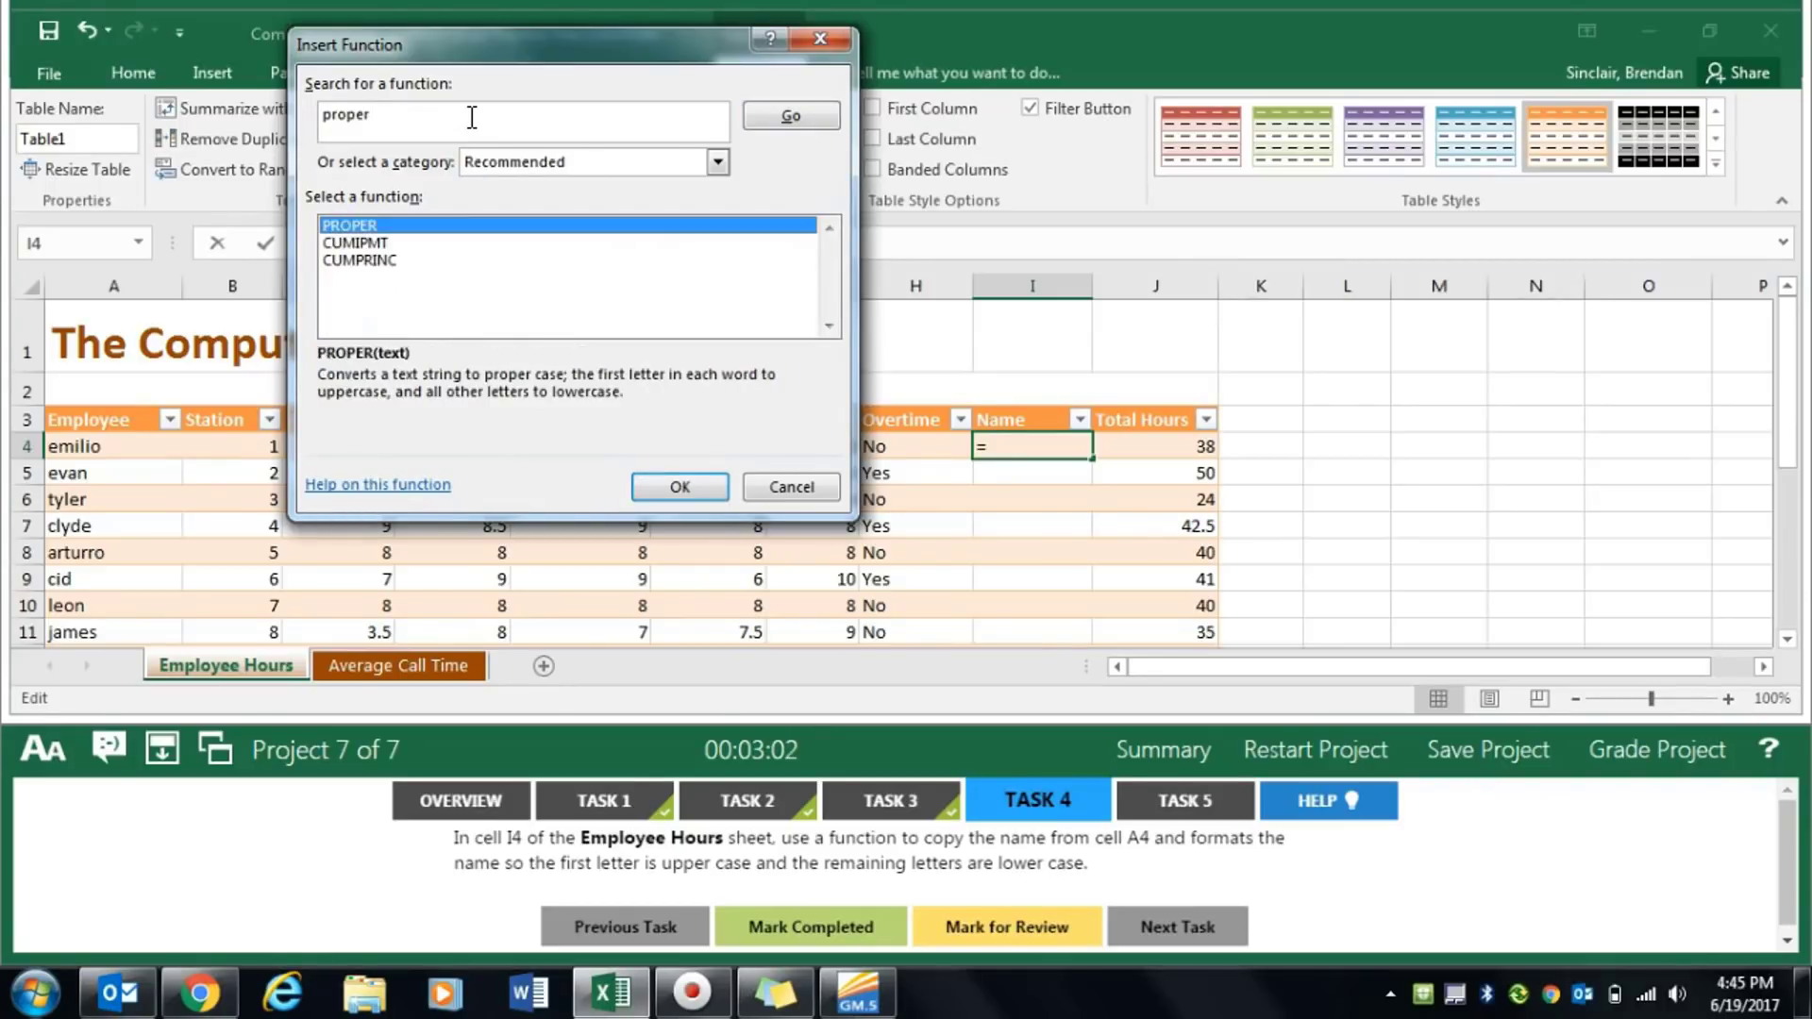
pyautogui.press('Return')
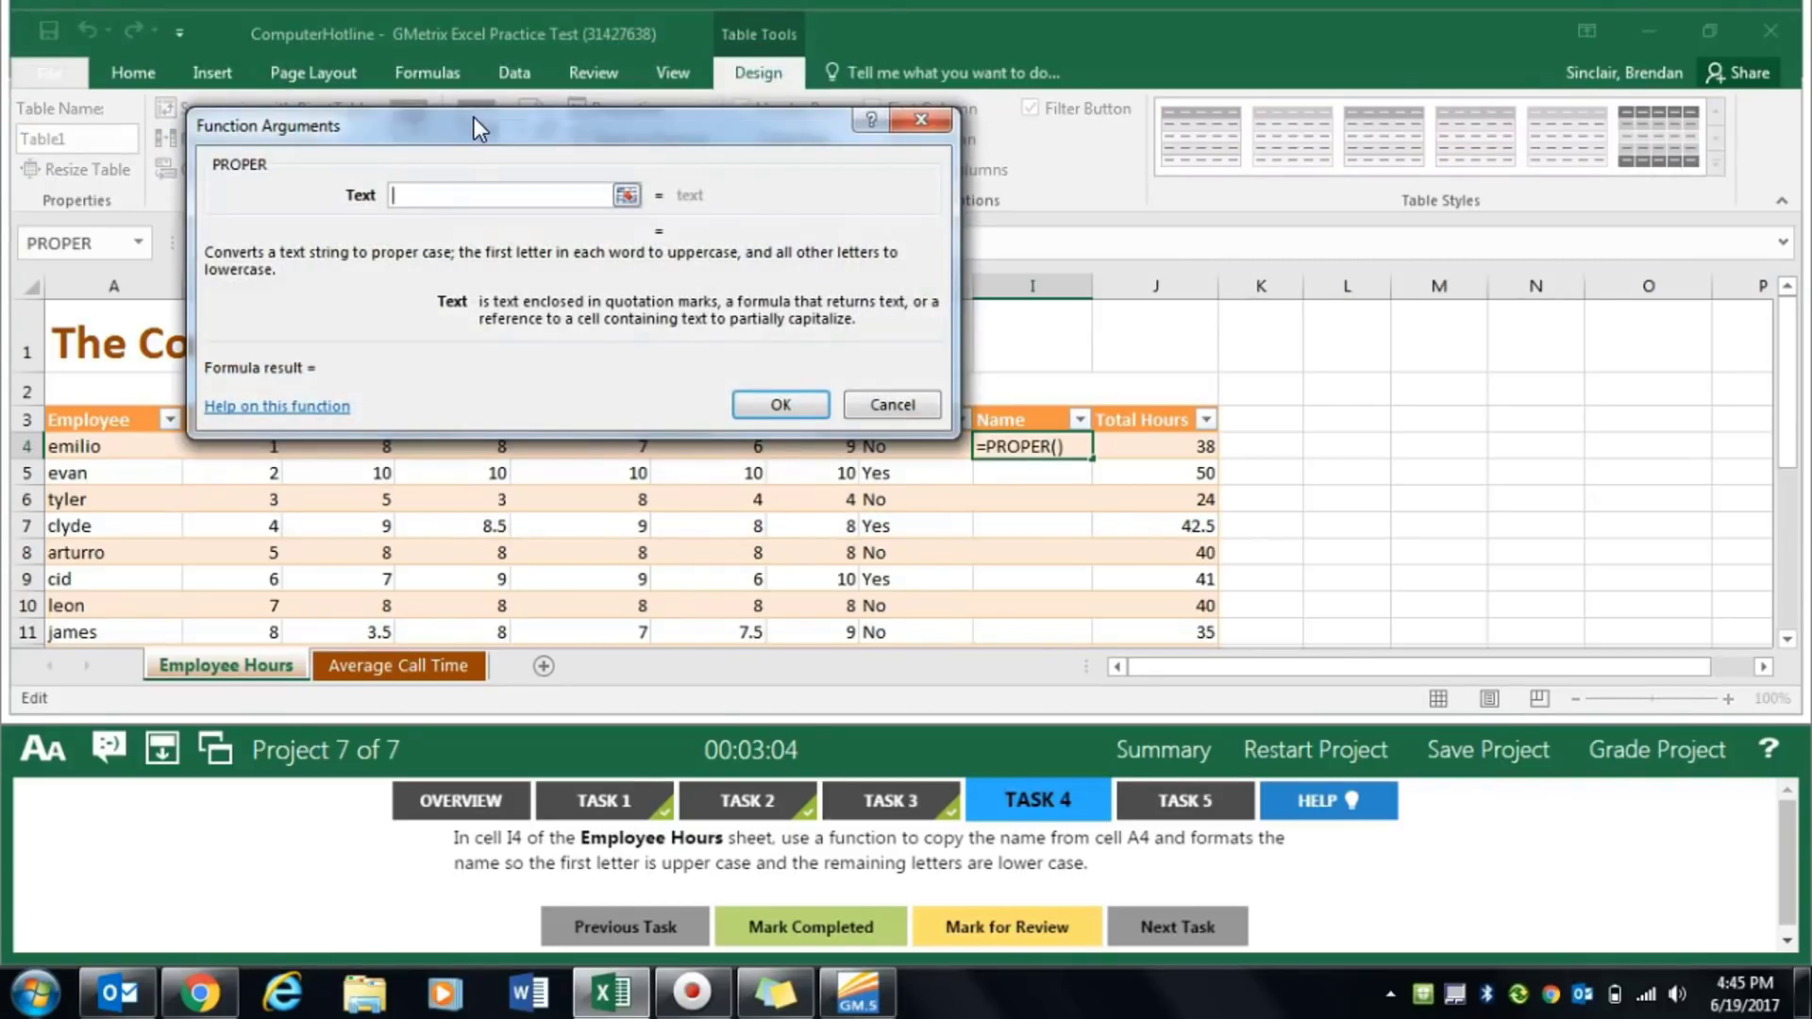
# Use employee cell A4 as the PROPER function's text, and mark Task 4 completed
pyautogui.moveTo(474, 117); pyautogui.dragTo(986, 129)
pyautogui.click(85, 446)
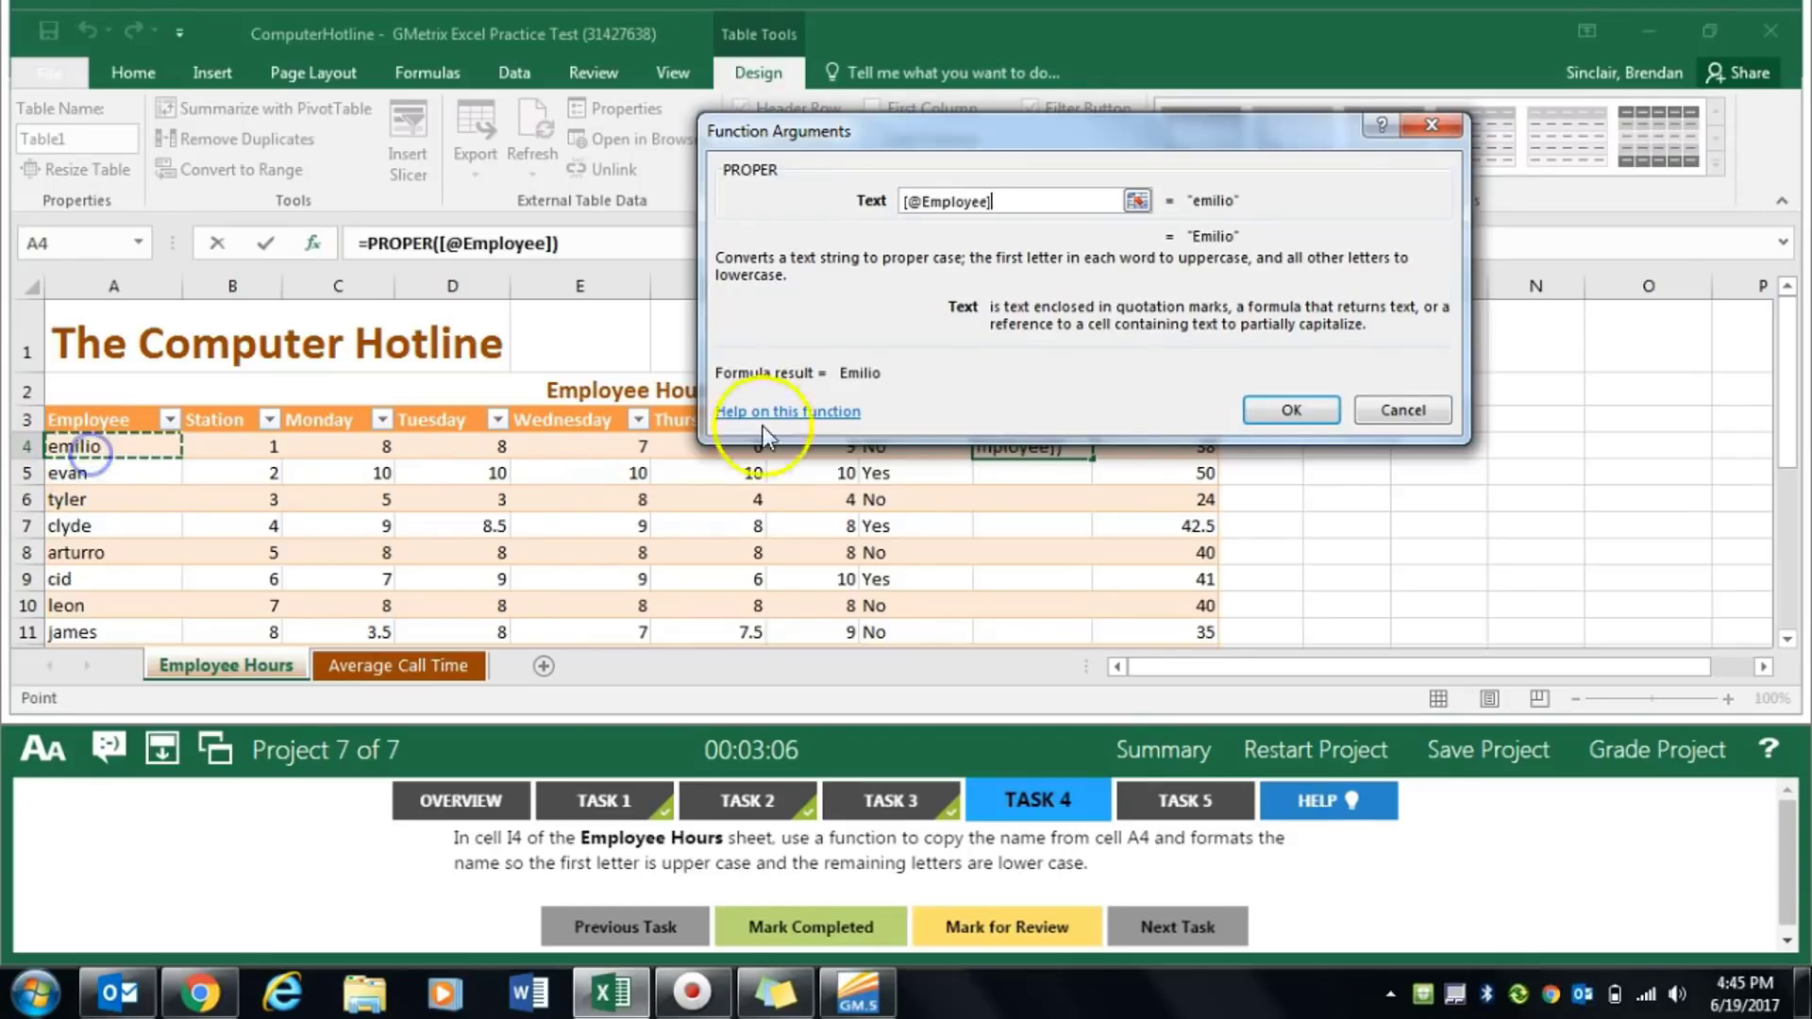
pyautogui.click(1269, 411)
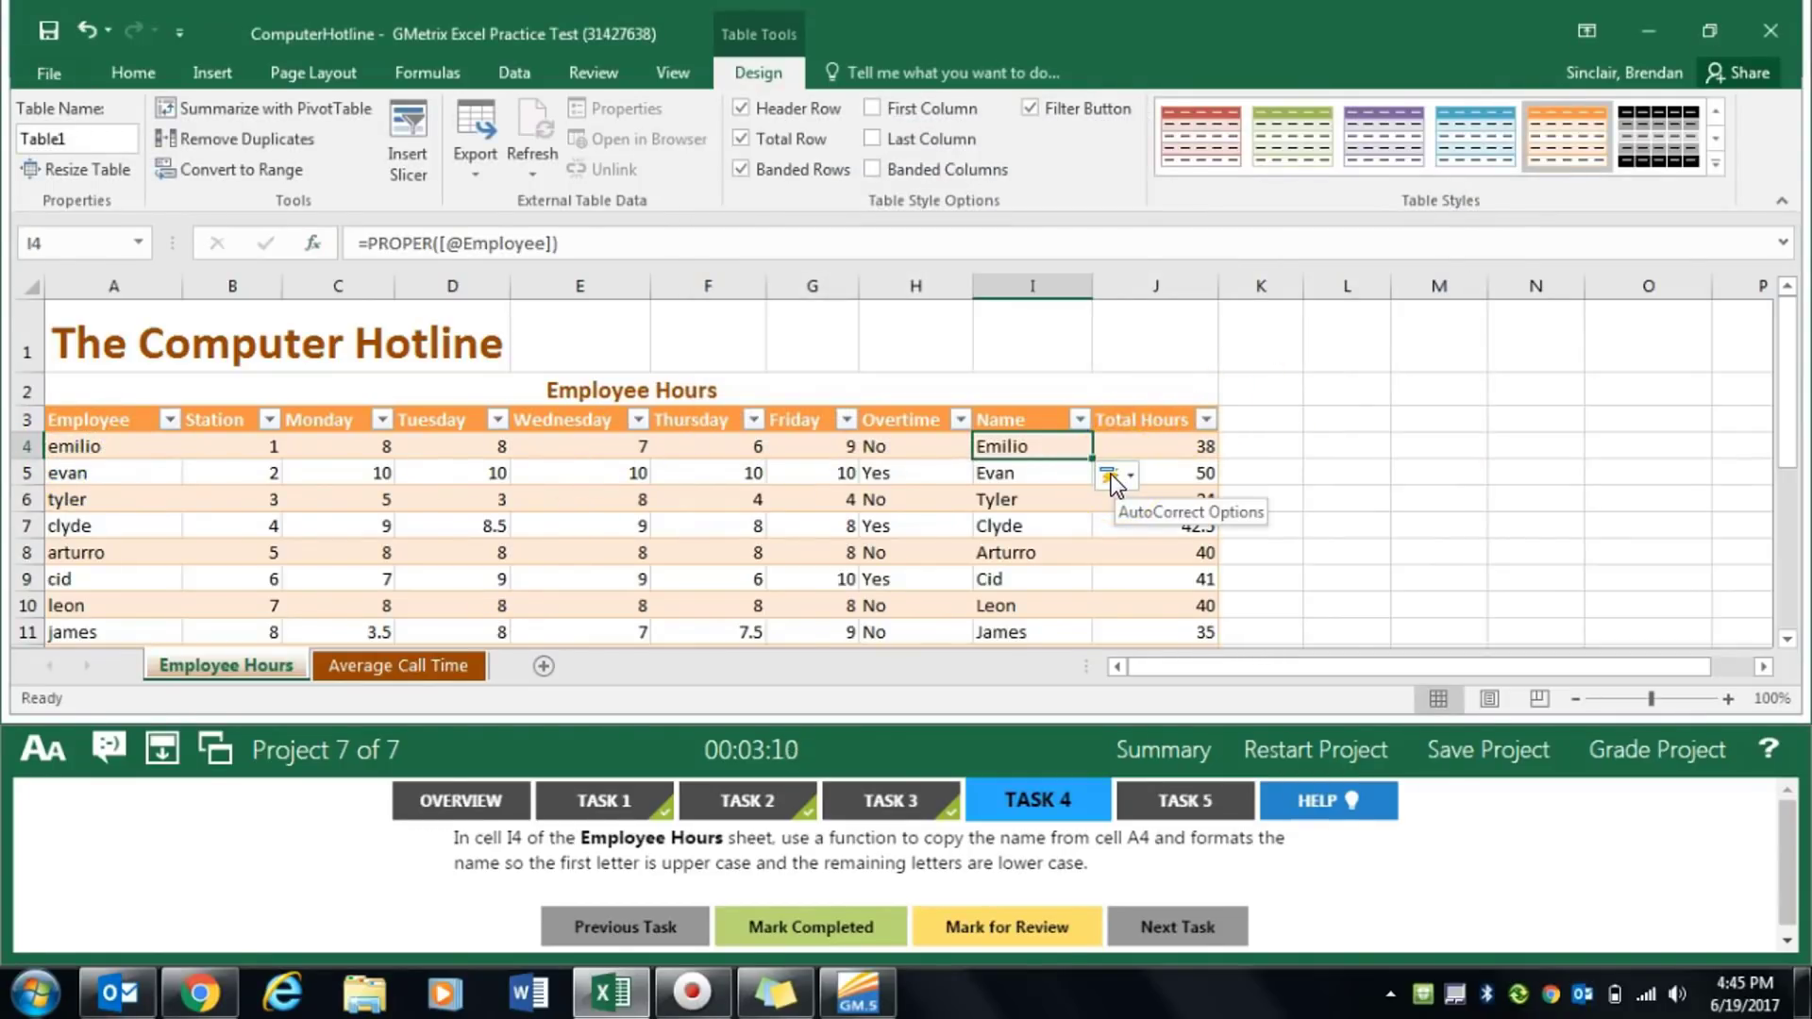
pyautogui.click(866, 930)
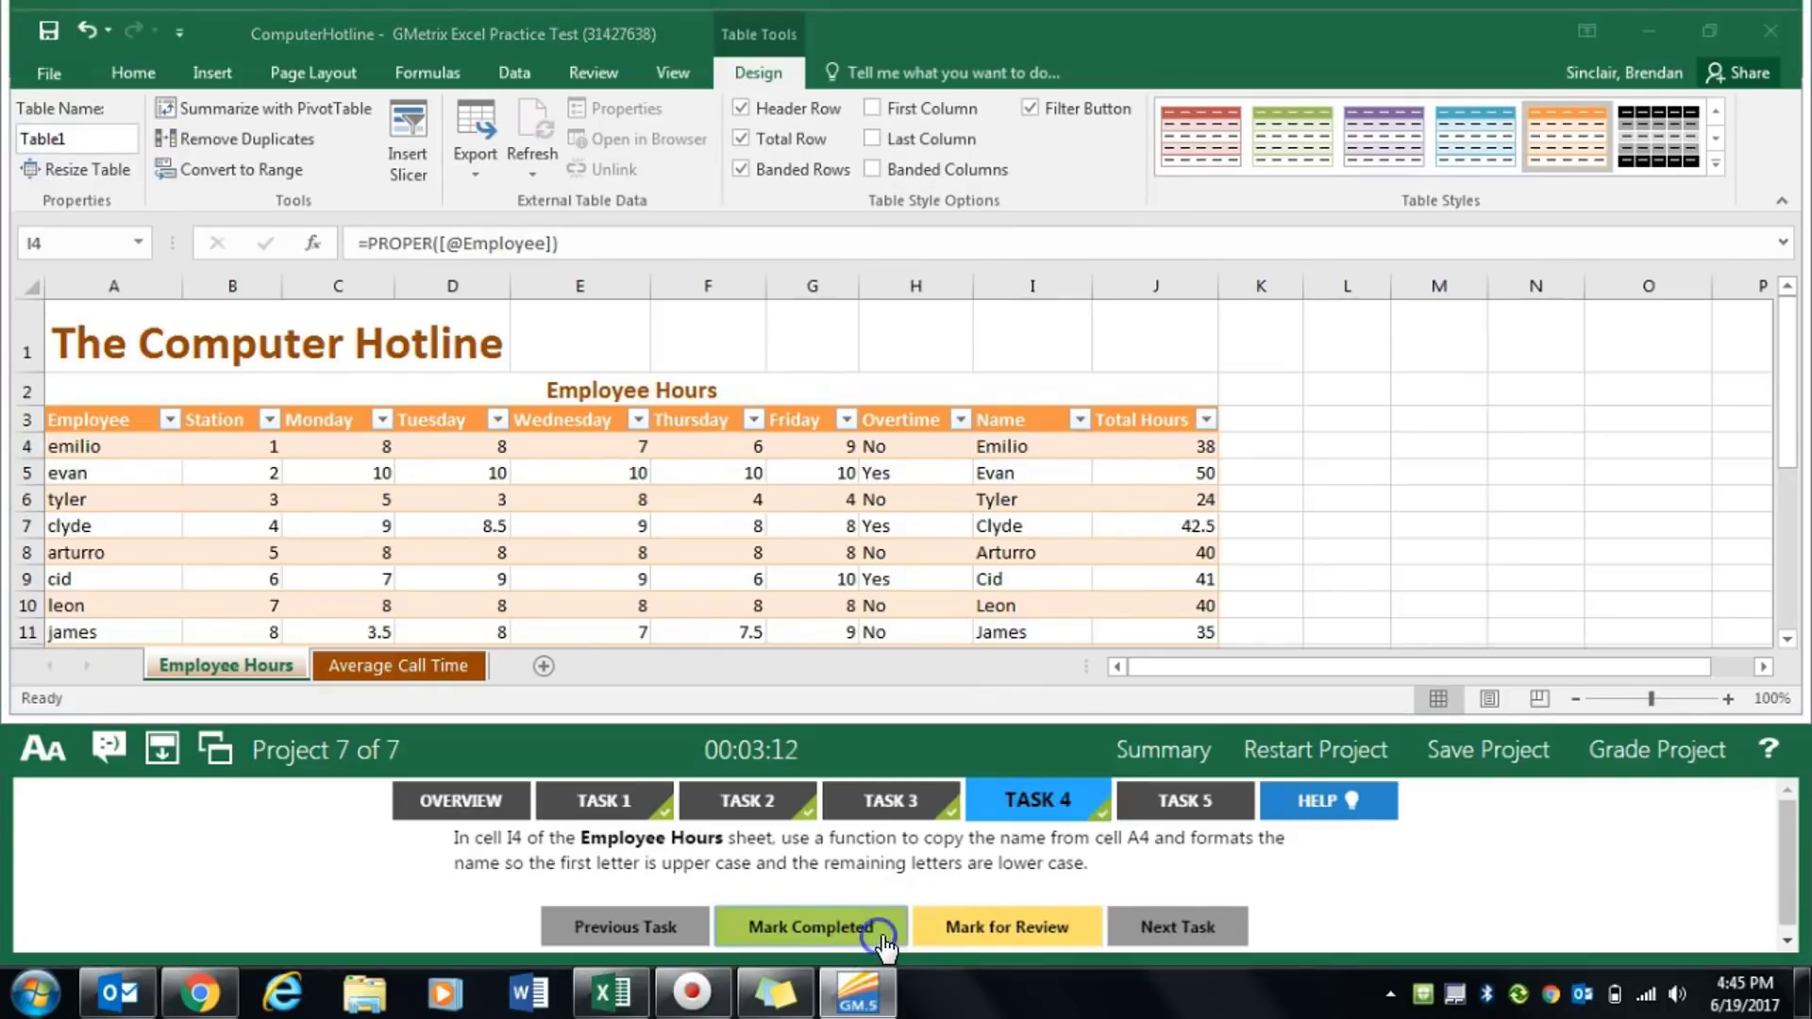
# For Task 5, create a 3-D Clustered Column chart from Friday call times F4:F16 on Average Call Time, and place it beside the table's Trend column
pyautogui.click(1232, 784)
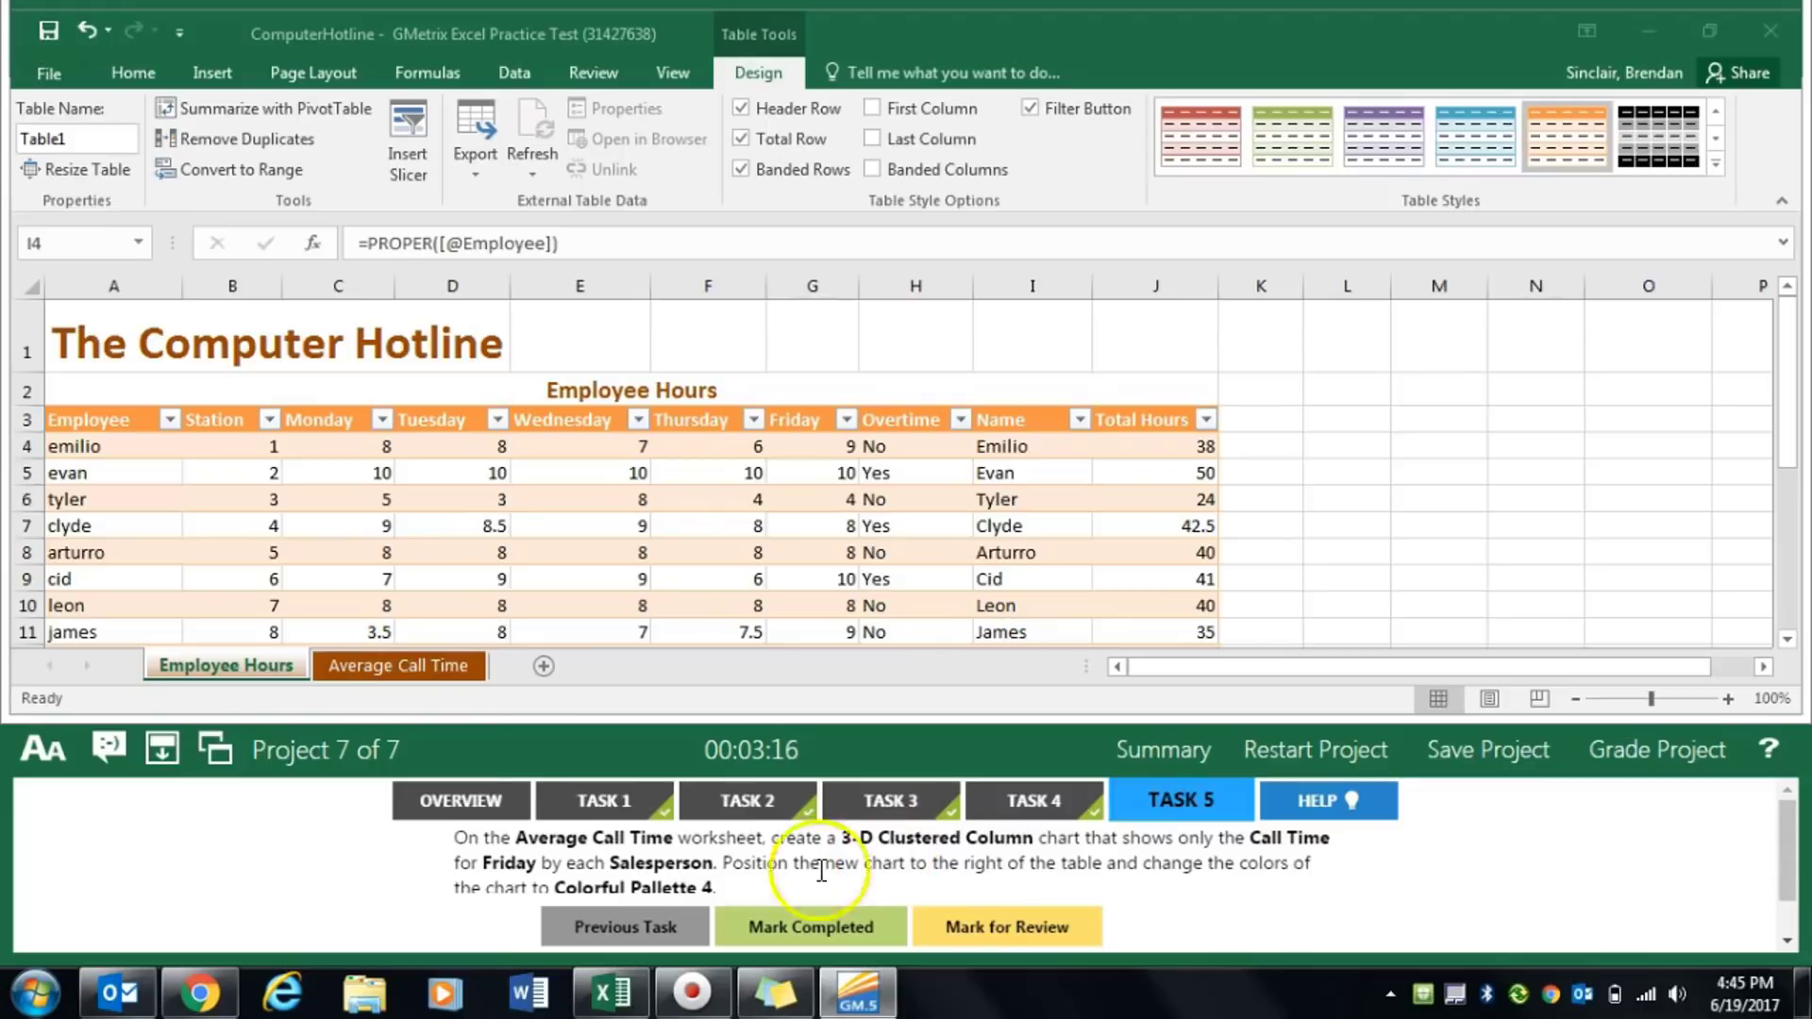
pyautogui.click(378, 664)
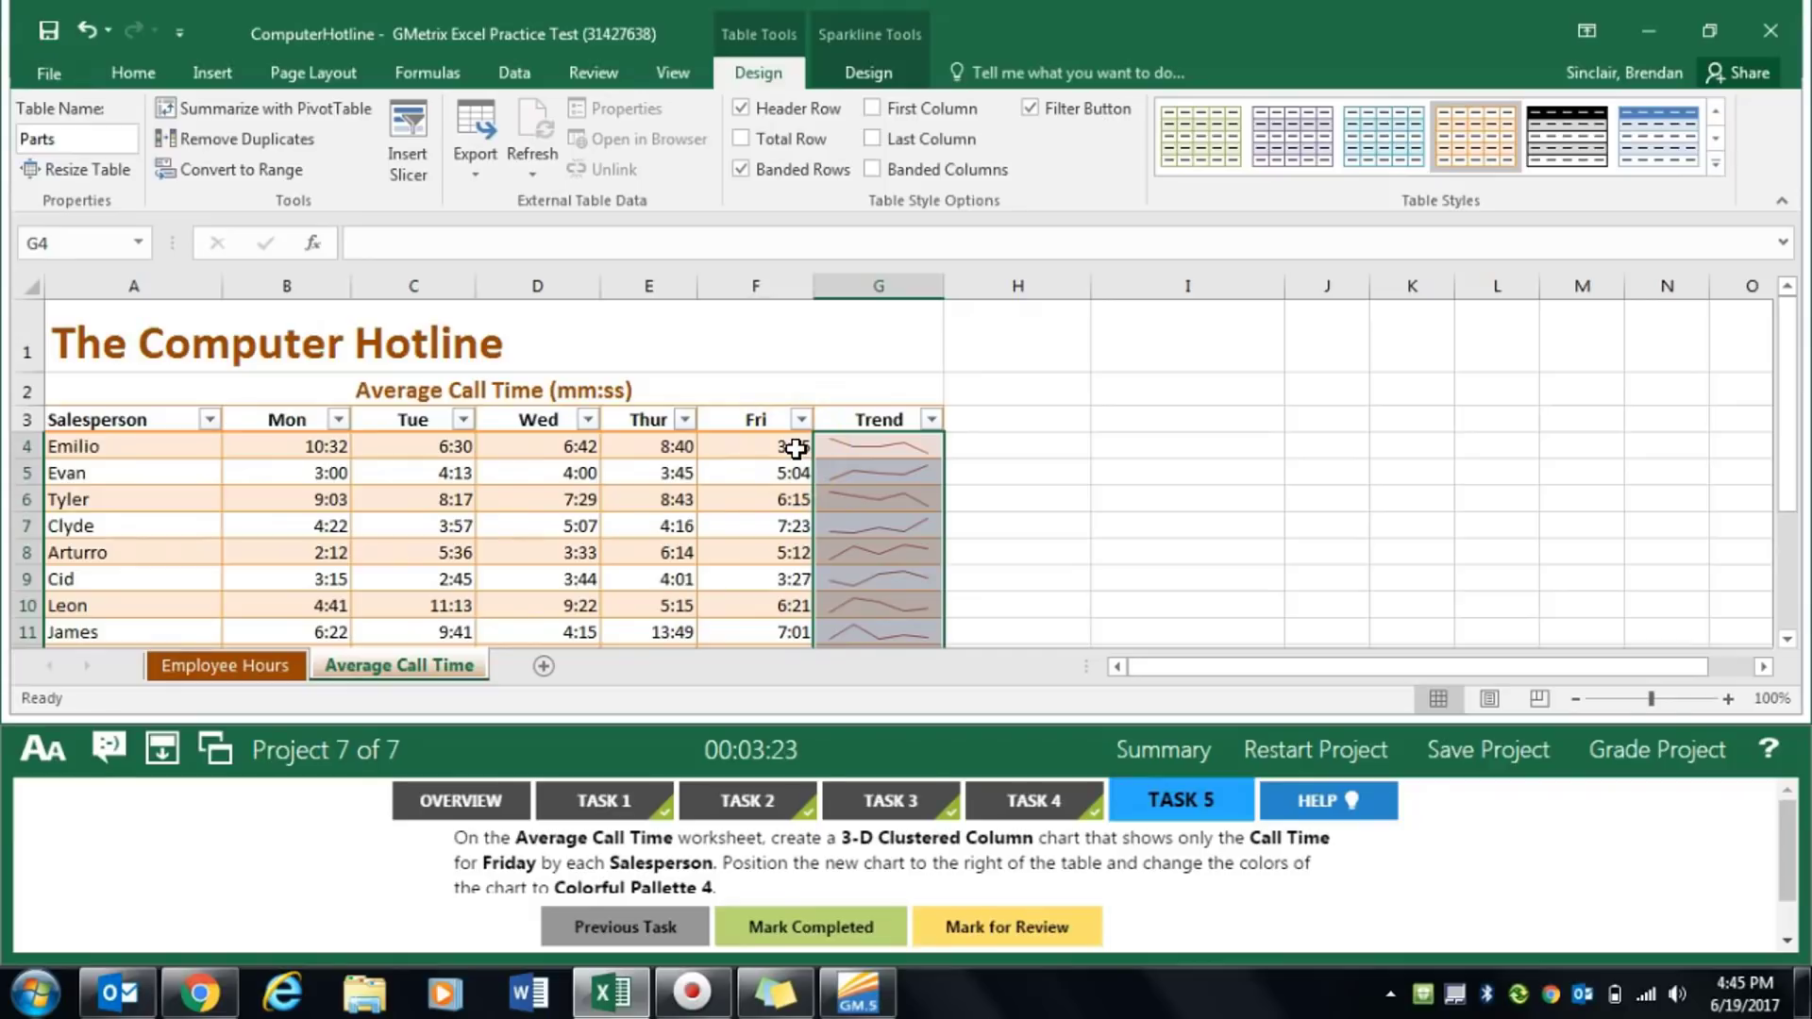
pyautogui.moveTo(796, 449); pyautogui.dragTo(788, 596)
pyautogui.scroll(2, 774, 576)
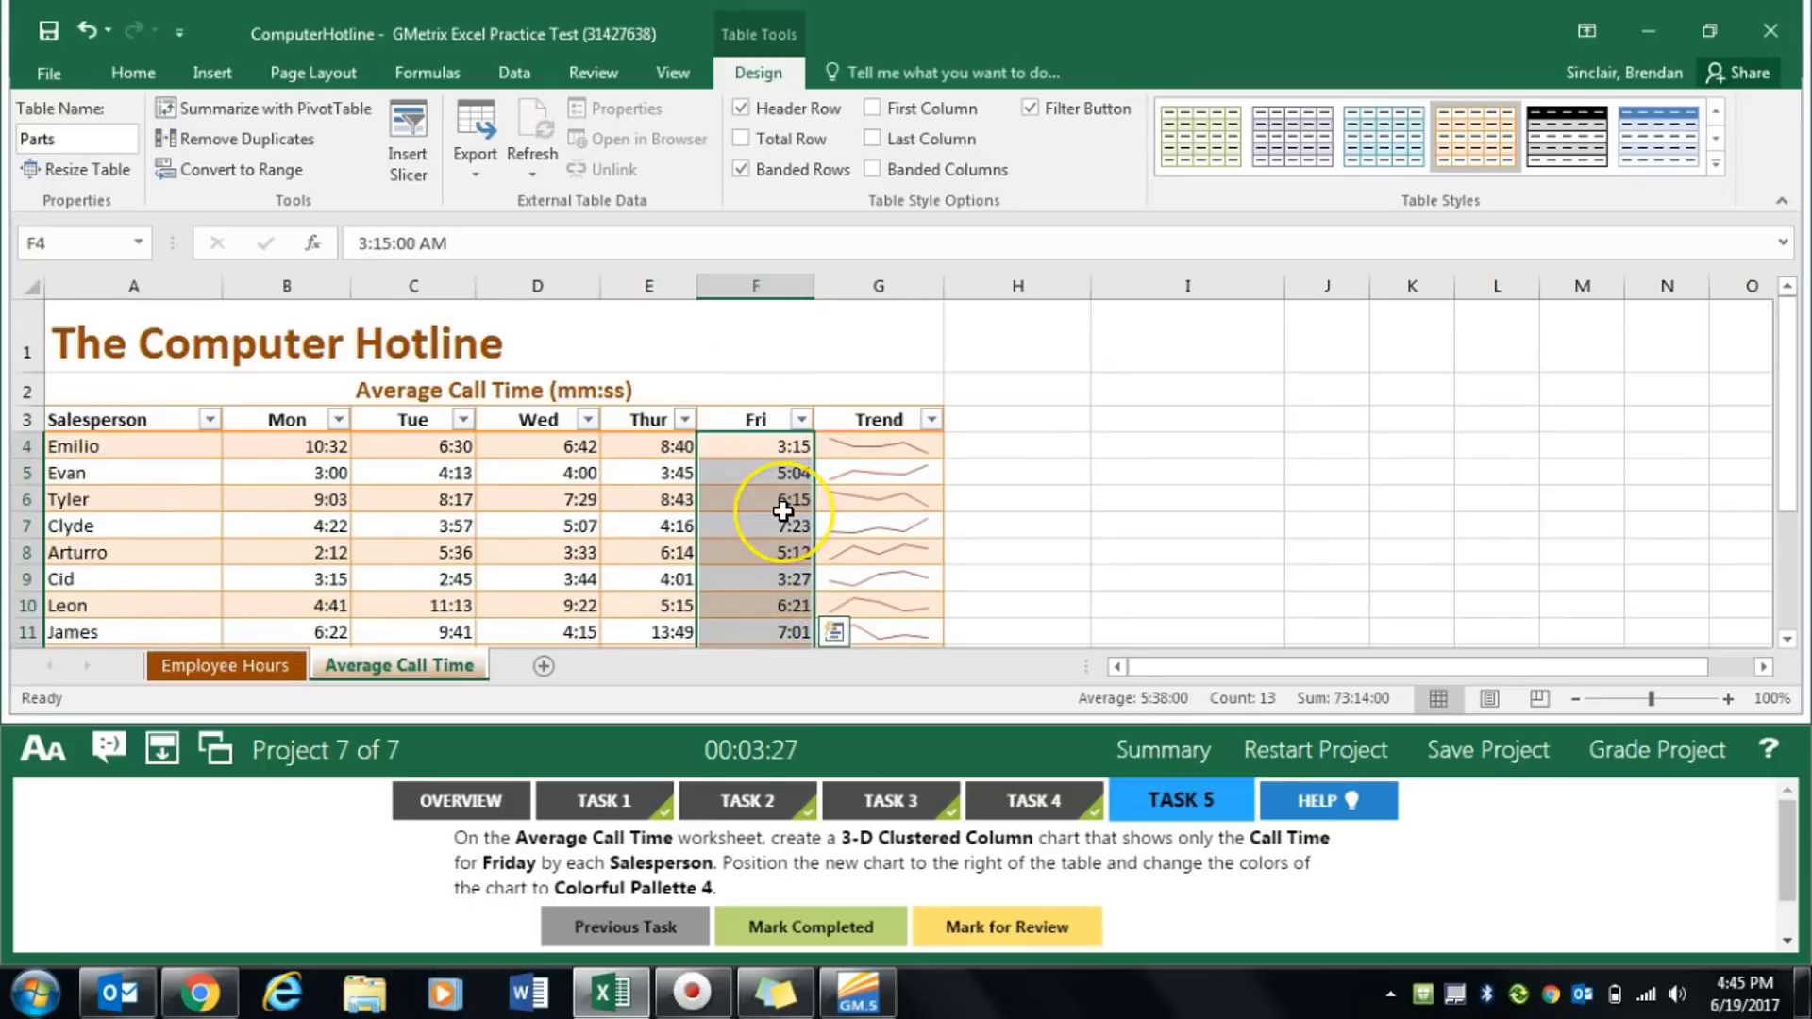
pyautogui.click(211, 73)
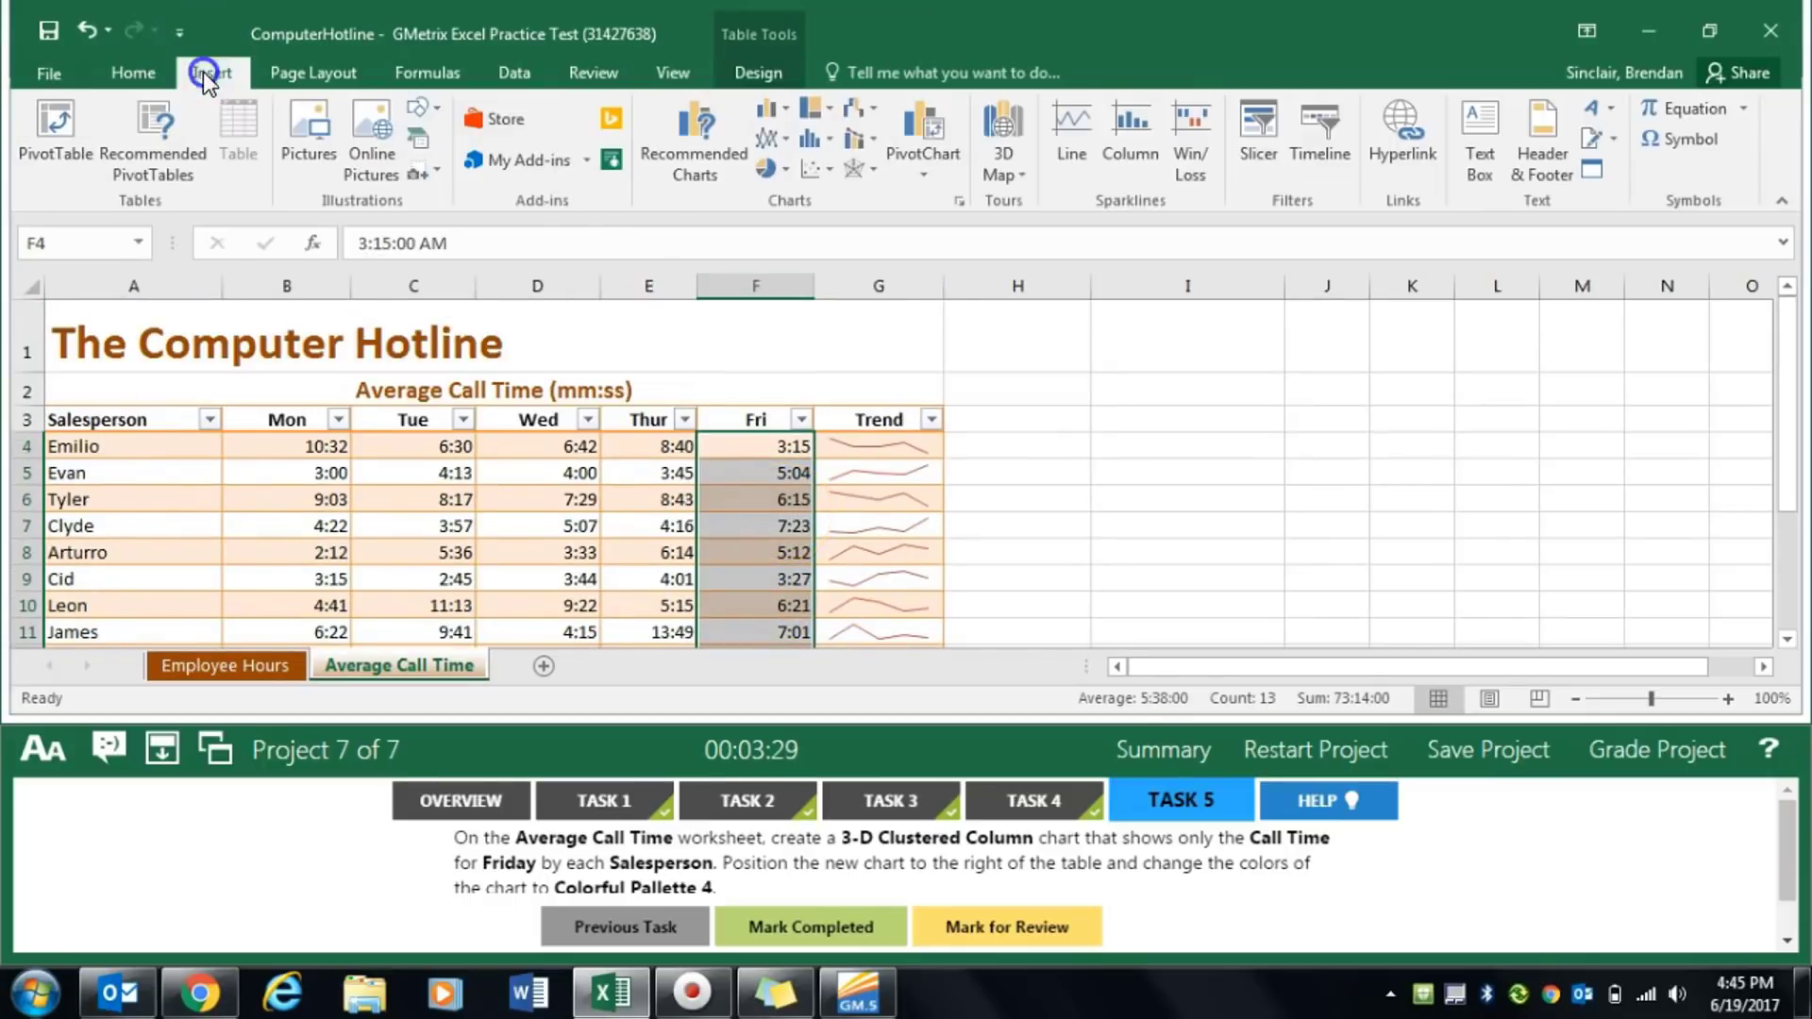
pyautogui.click(785, 105)
pyautogui.click(807, 293)
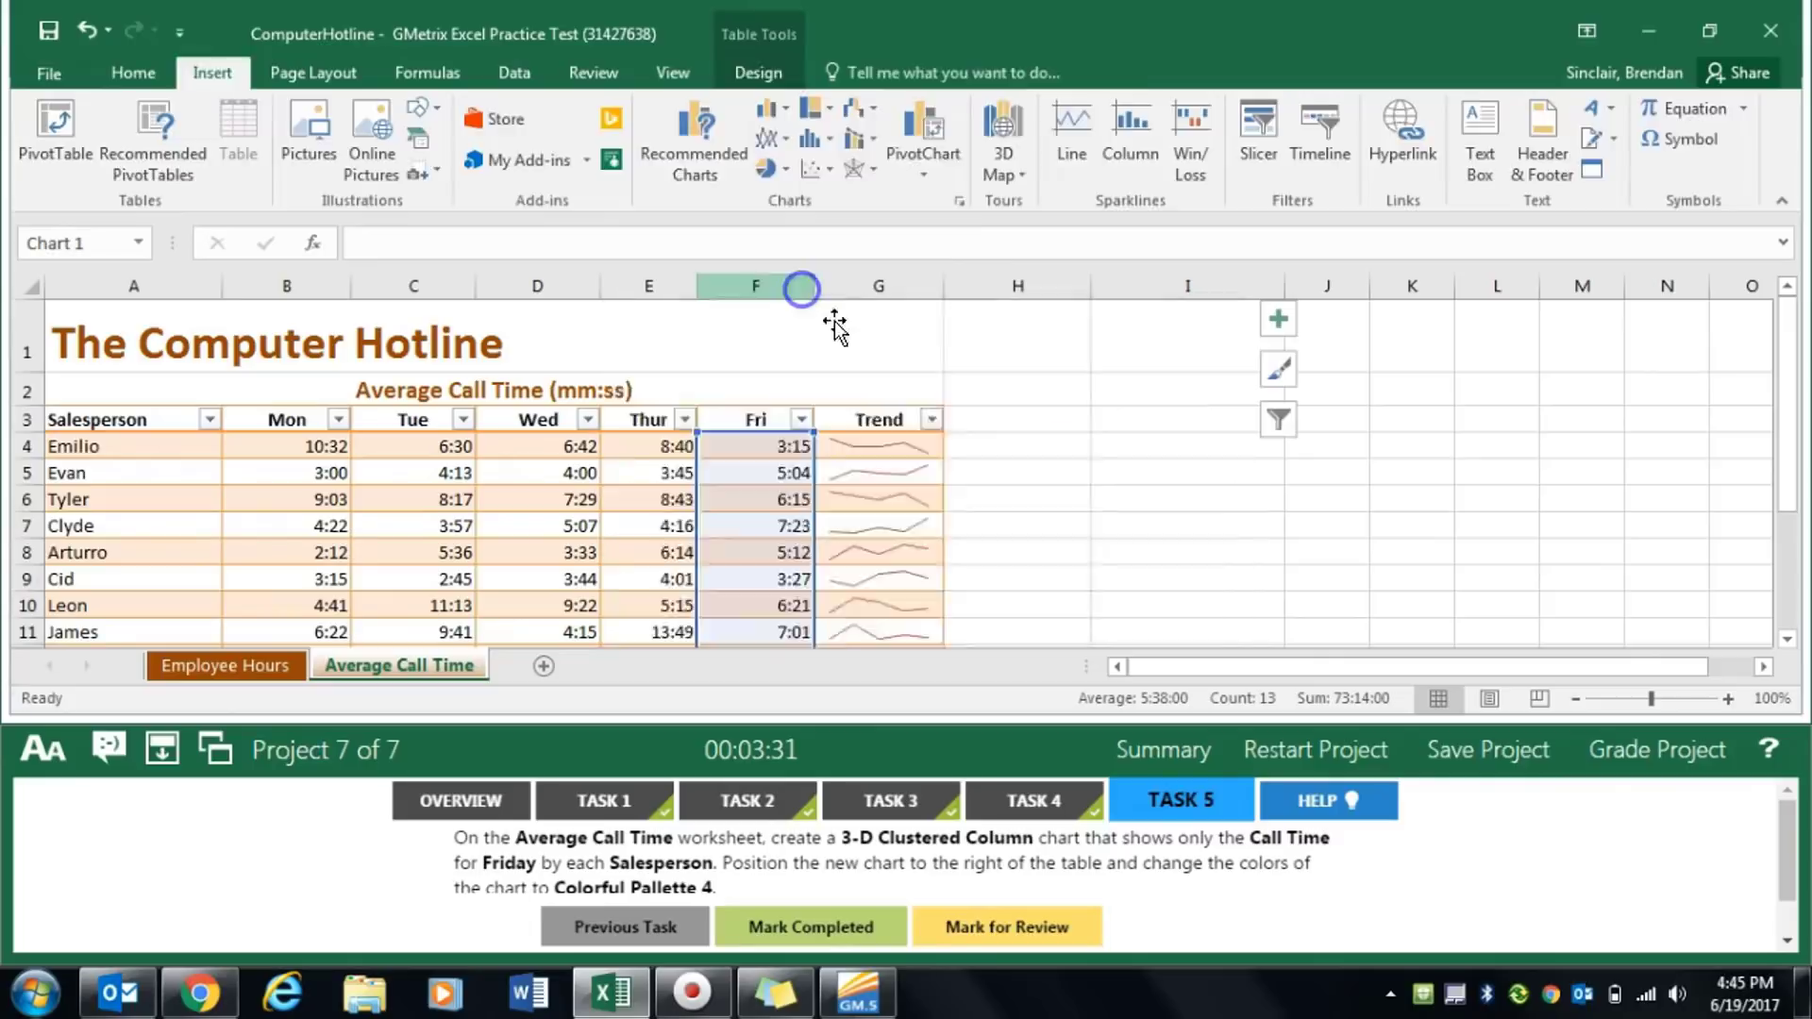
pyautogui.moveTo(1136, 348); pyautogui.dragTo(1527, 369)
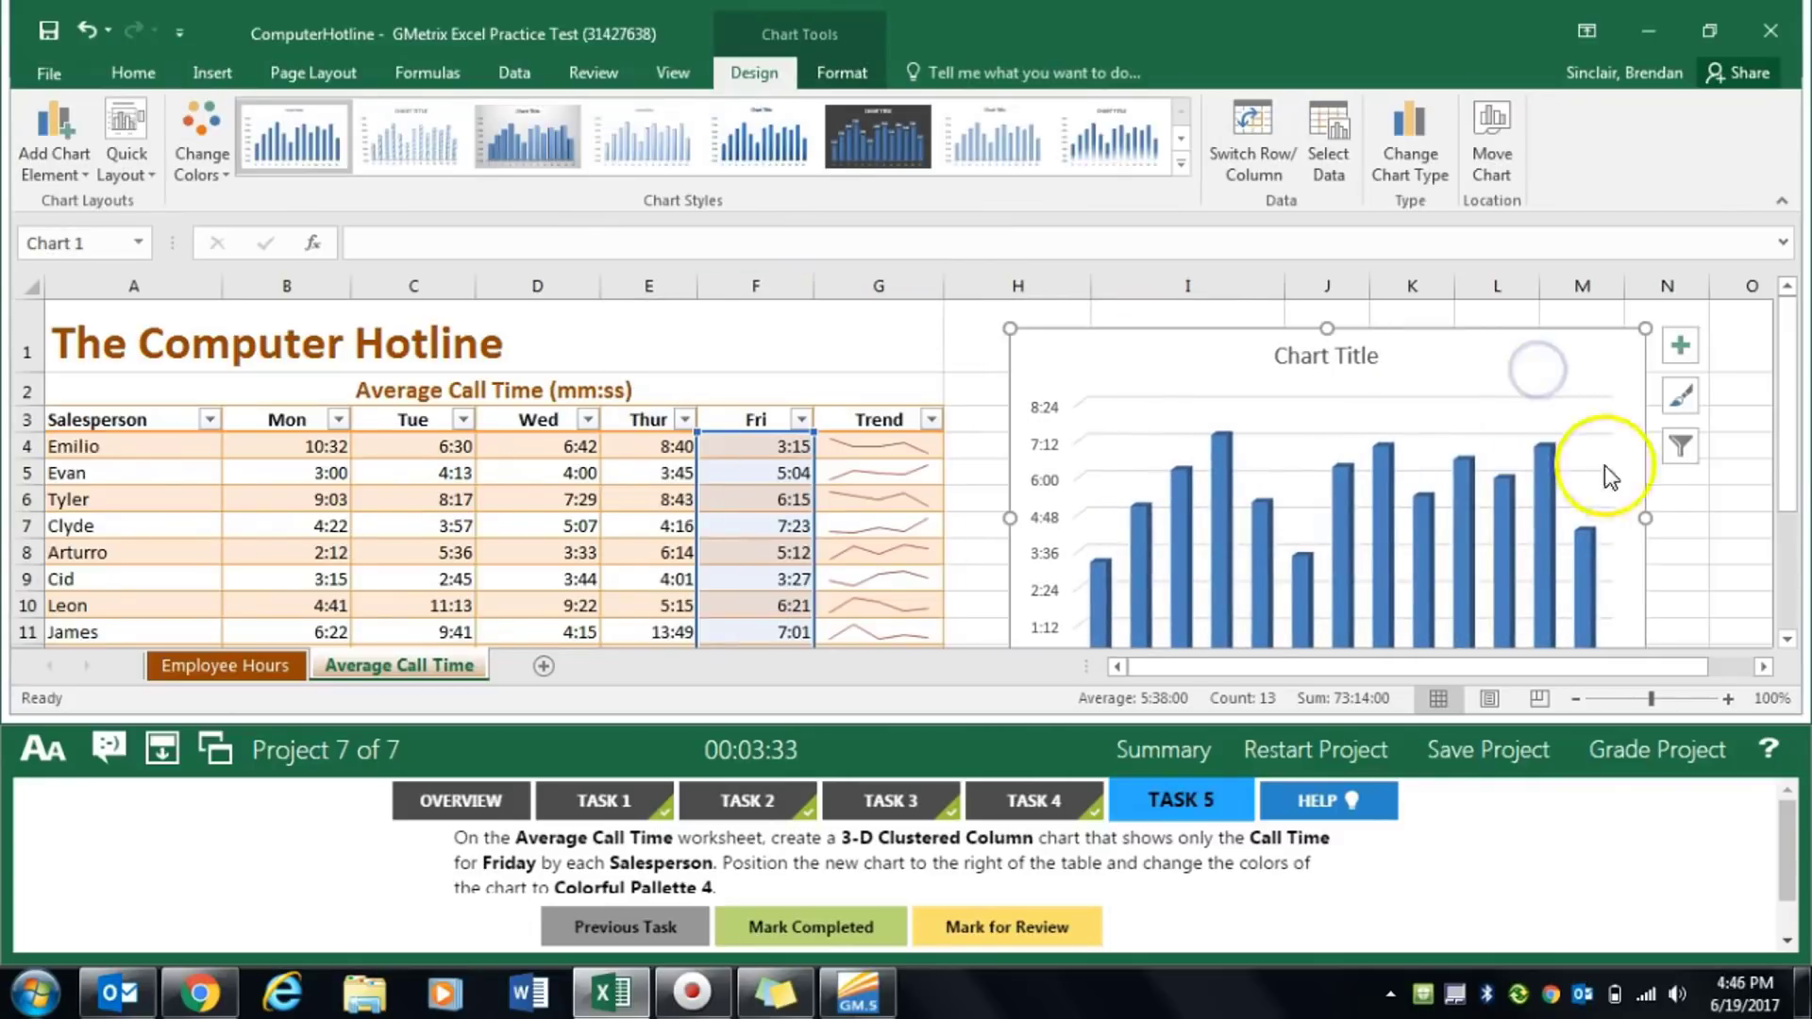
# Use the salesperson names in A4:A16 as the Friday call time chart's horizontal axis labels, and mark Task 5 completed
pyautogui.scroll(-1, 1647, 491)
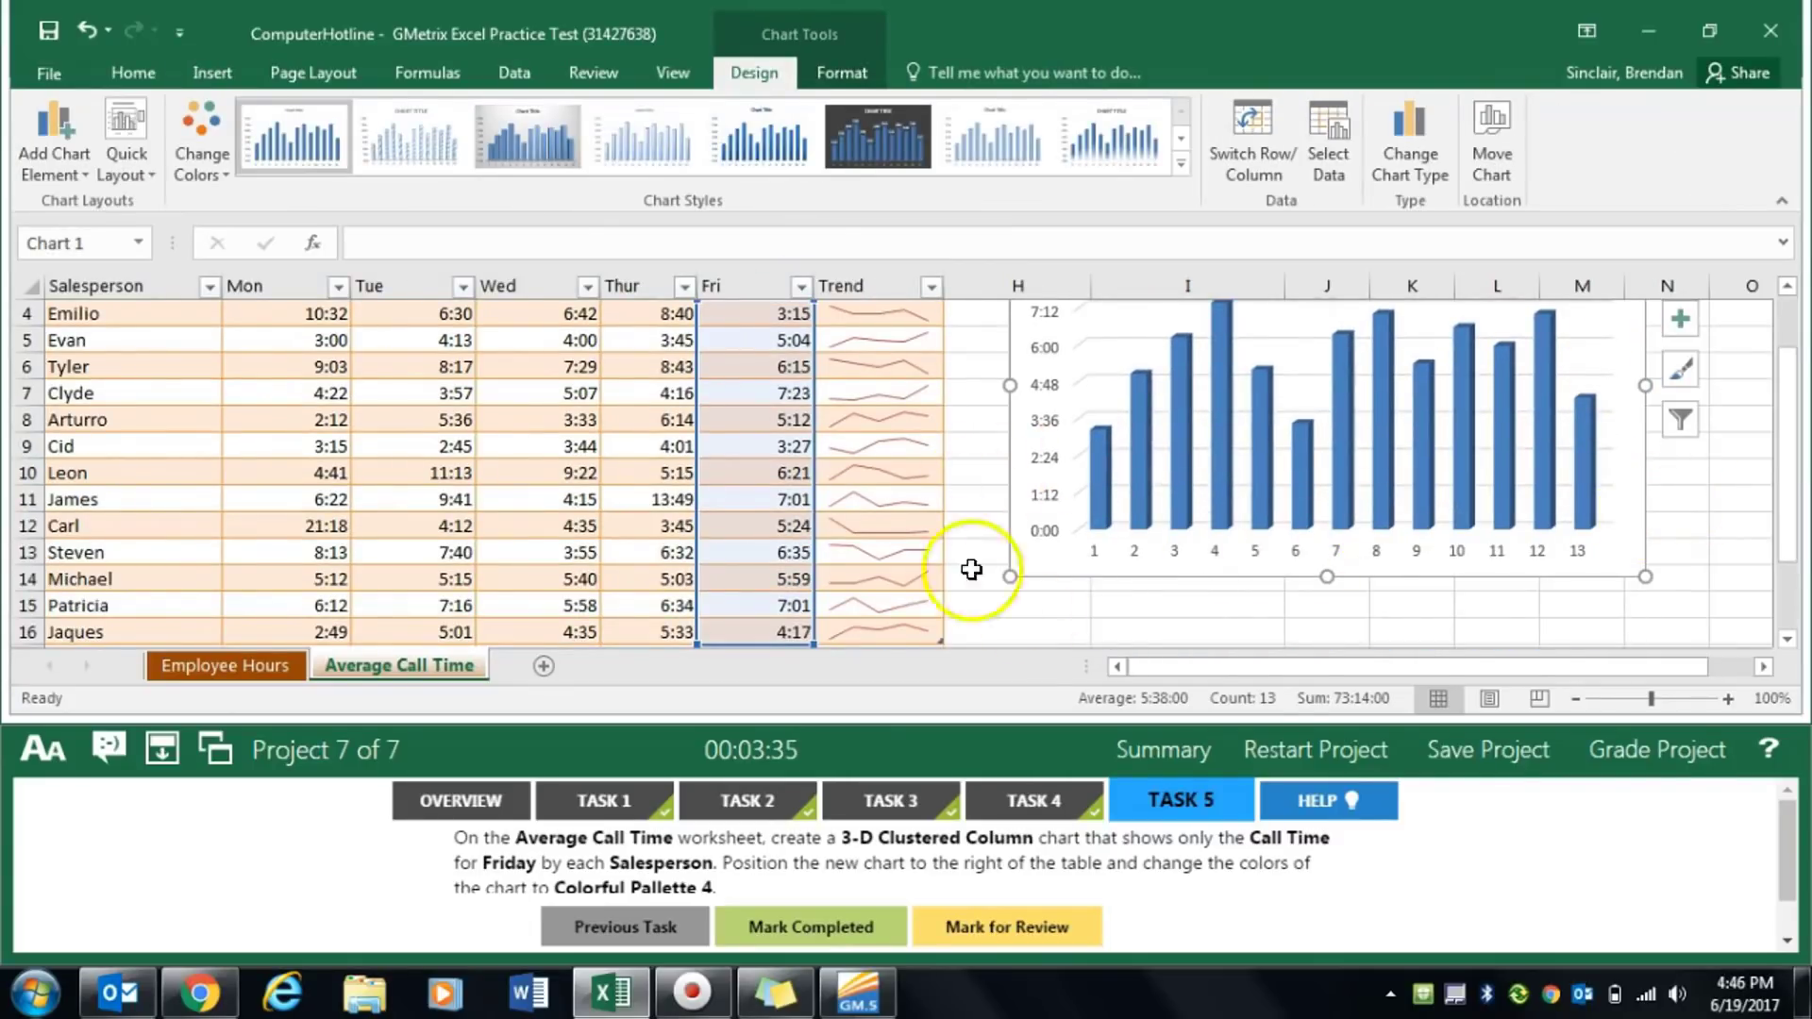
pyautogui.moveTo(1146, 519)
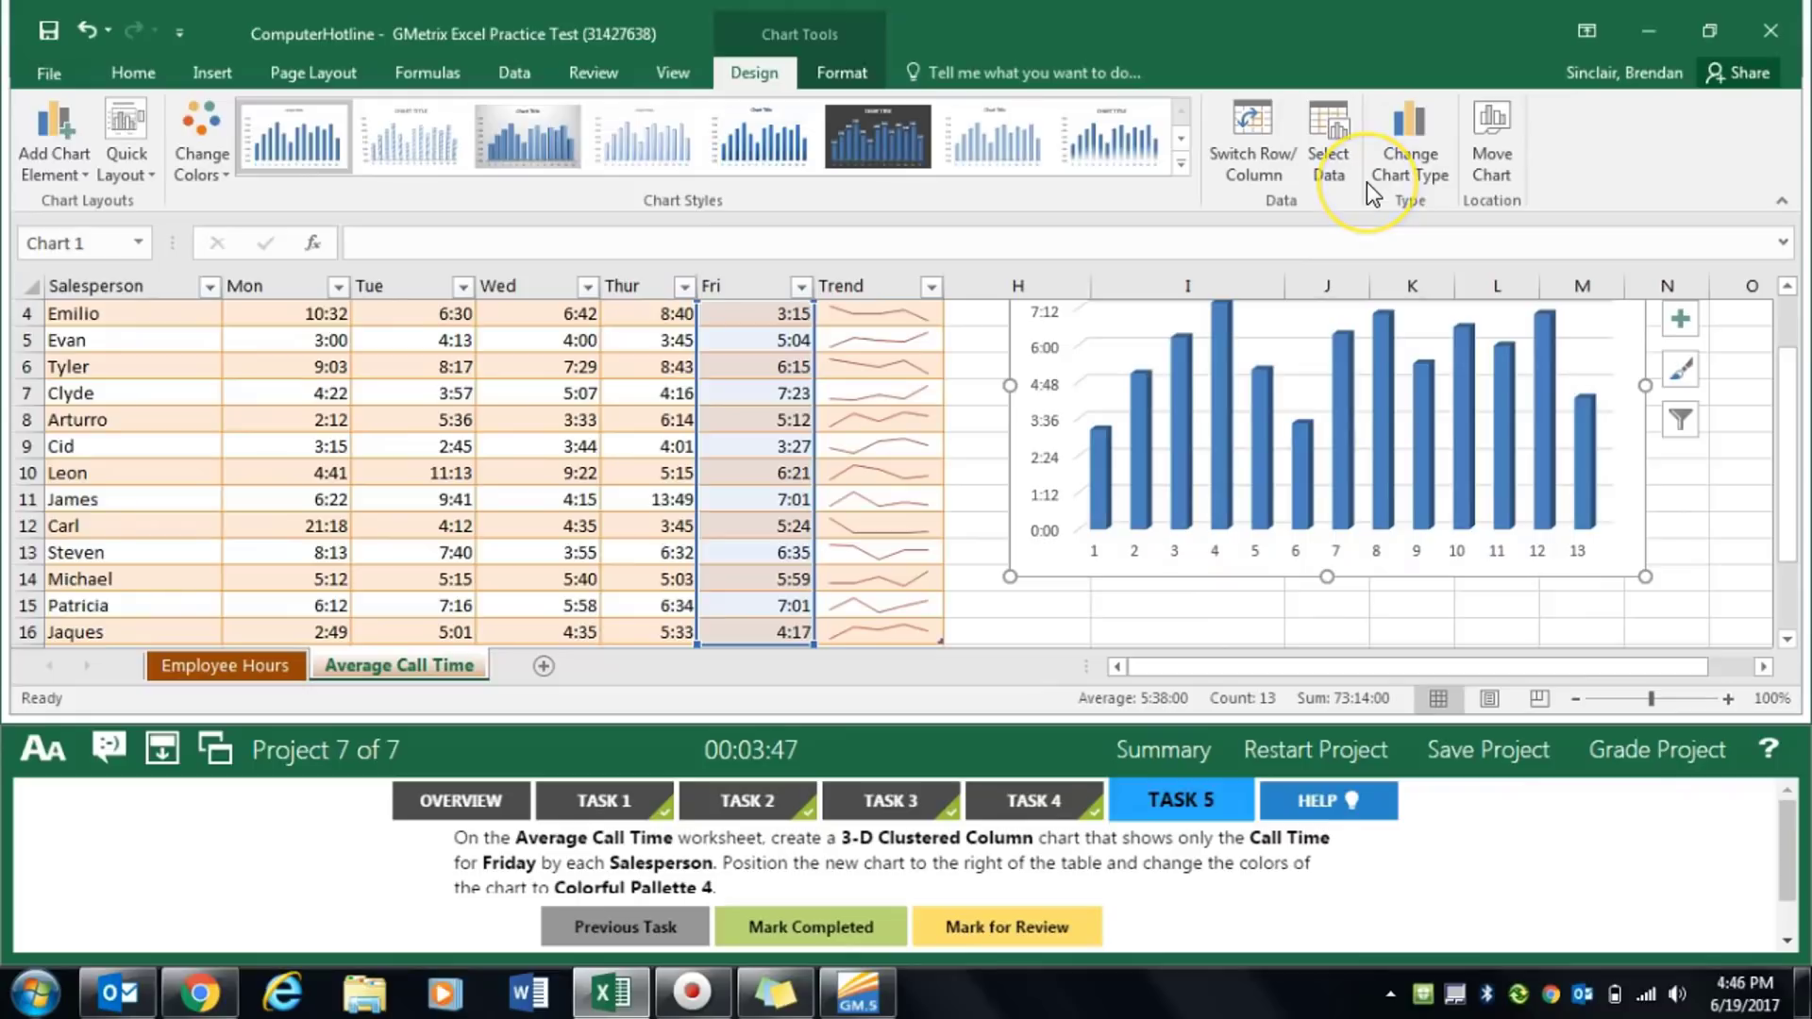
pyautogui.click(1345, 167)
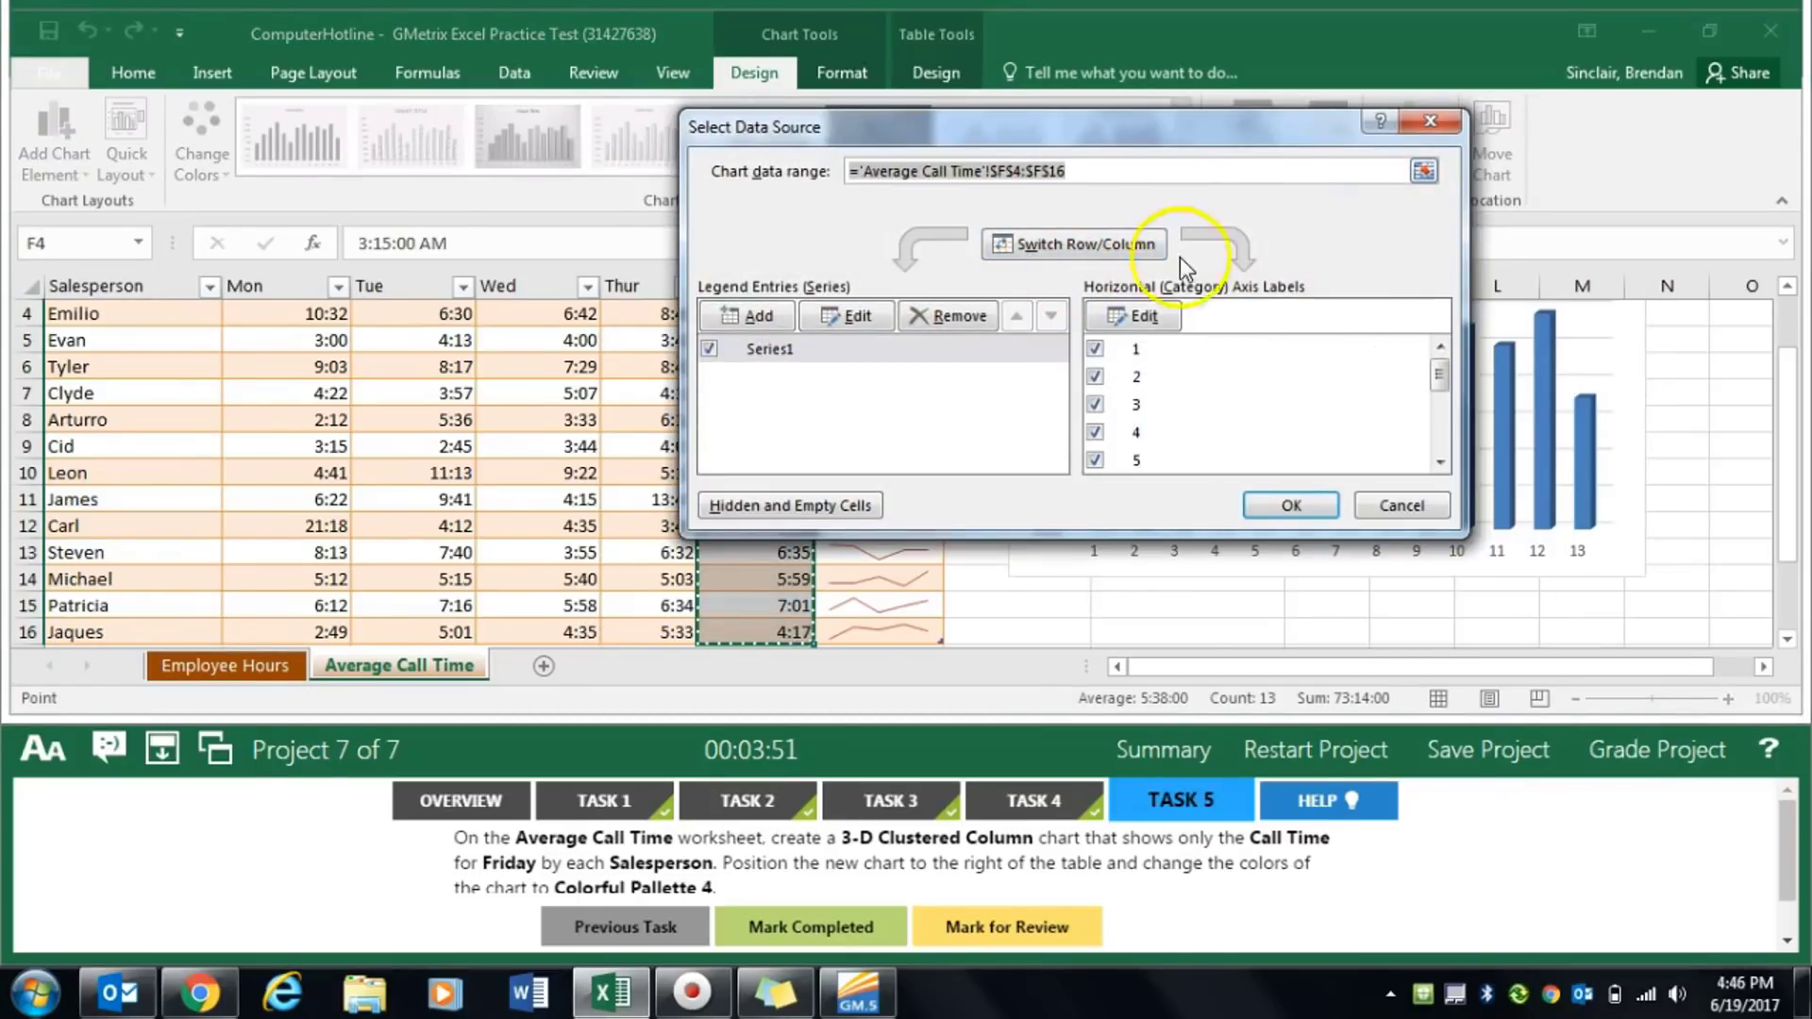
pyautogui.click(1130, 321)
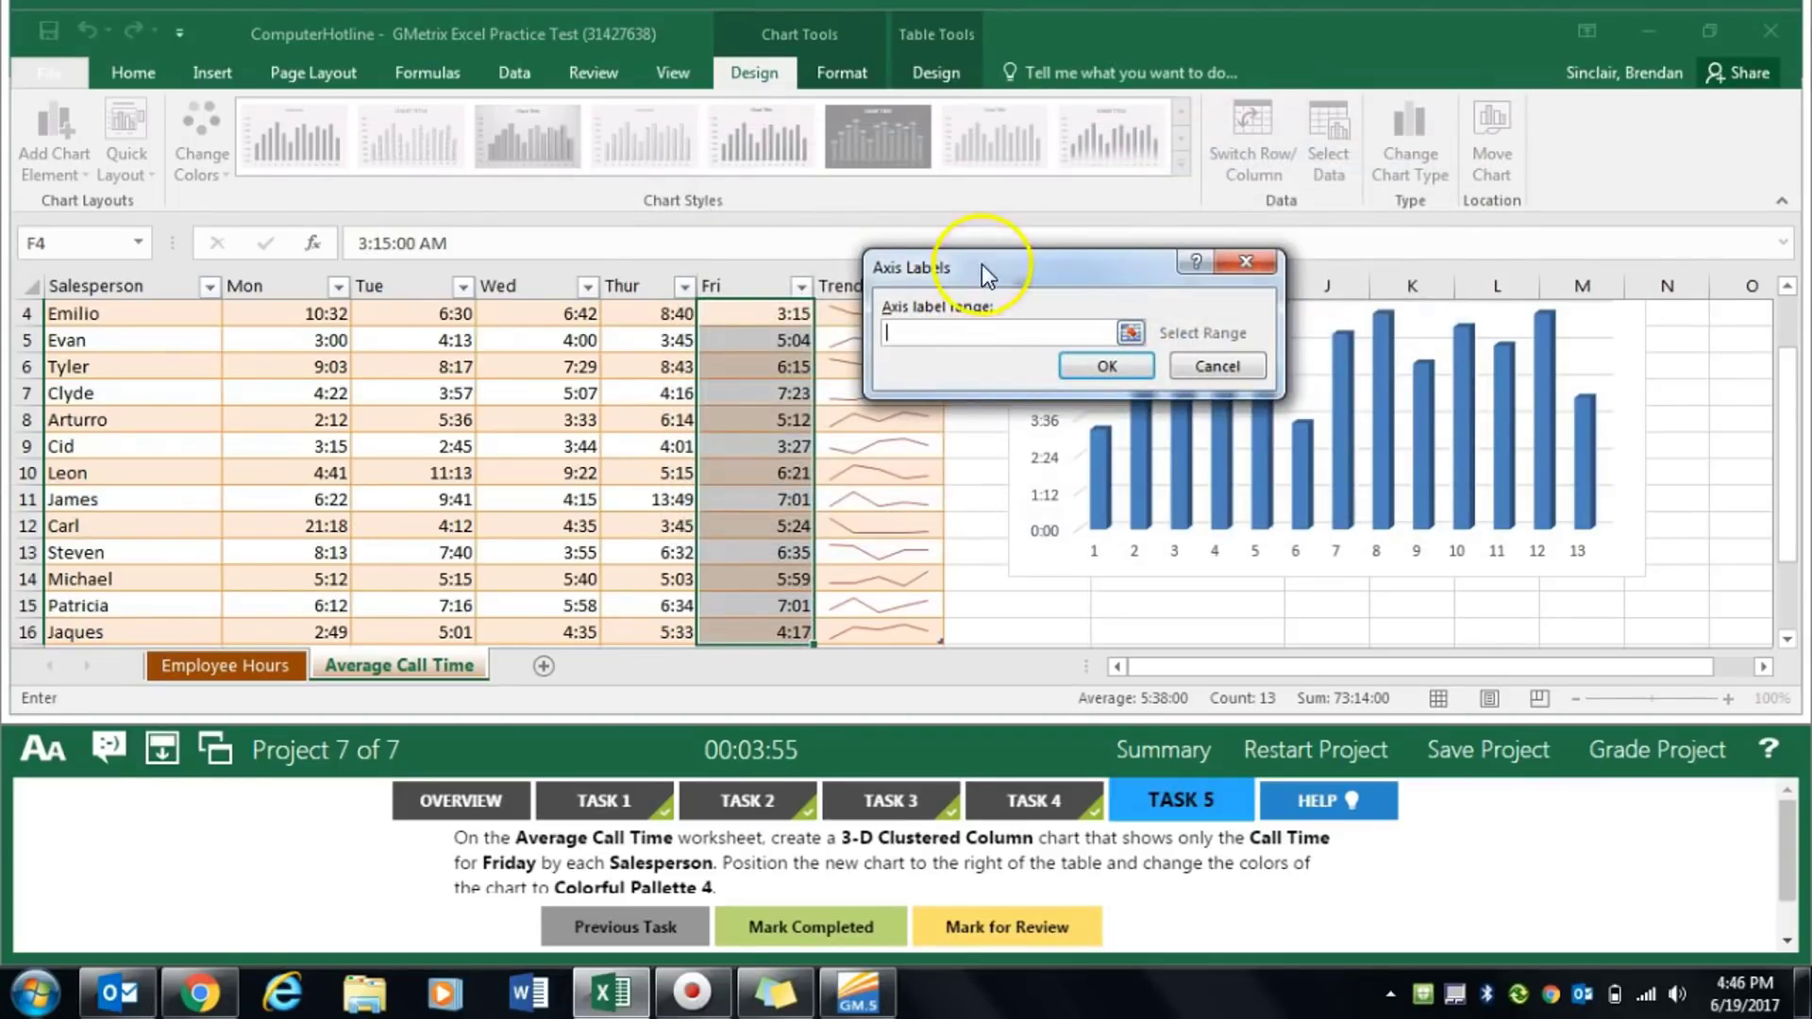
pyautogui.moveTo(982, 266); pyautogui.dragTo(1175, 264)
pyautogui.scroll(1, 162, 437)
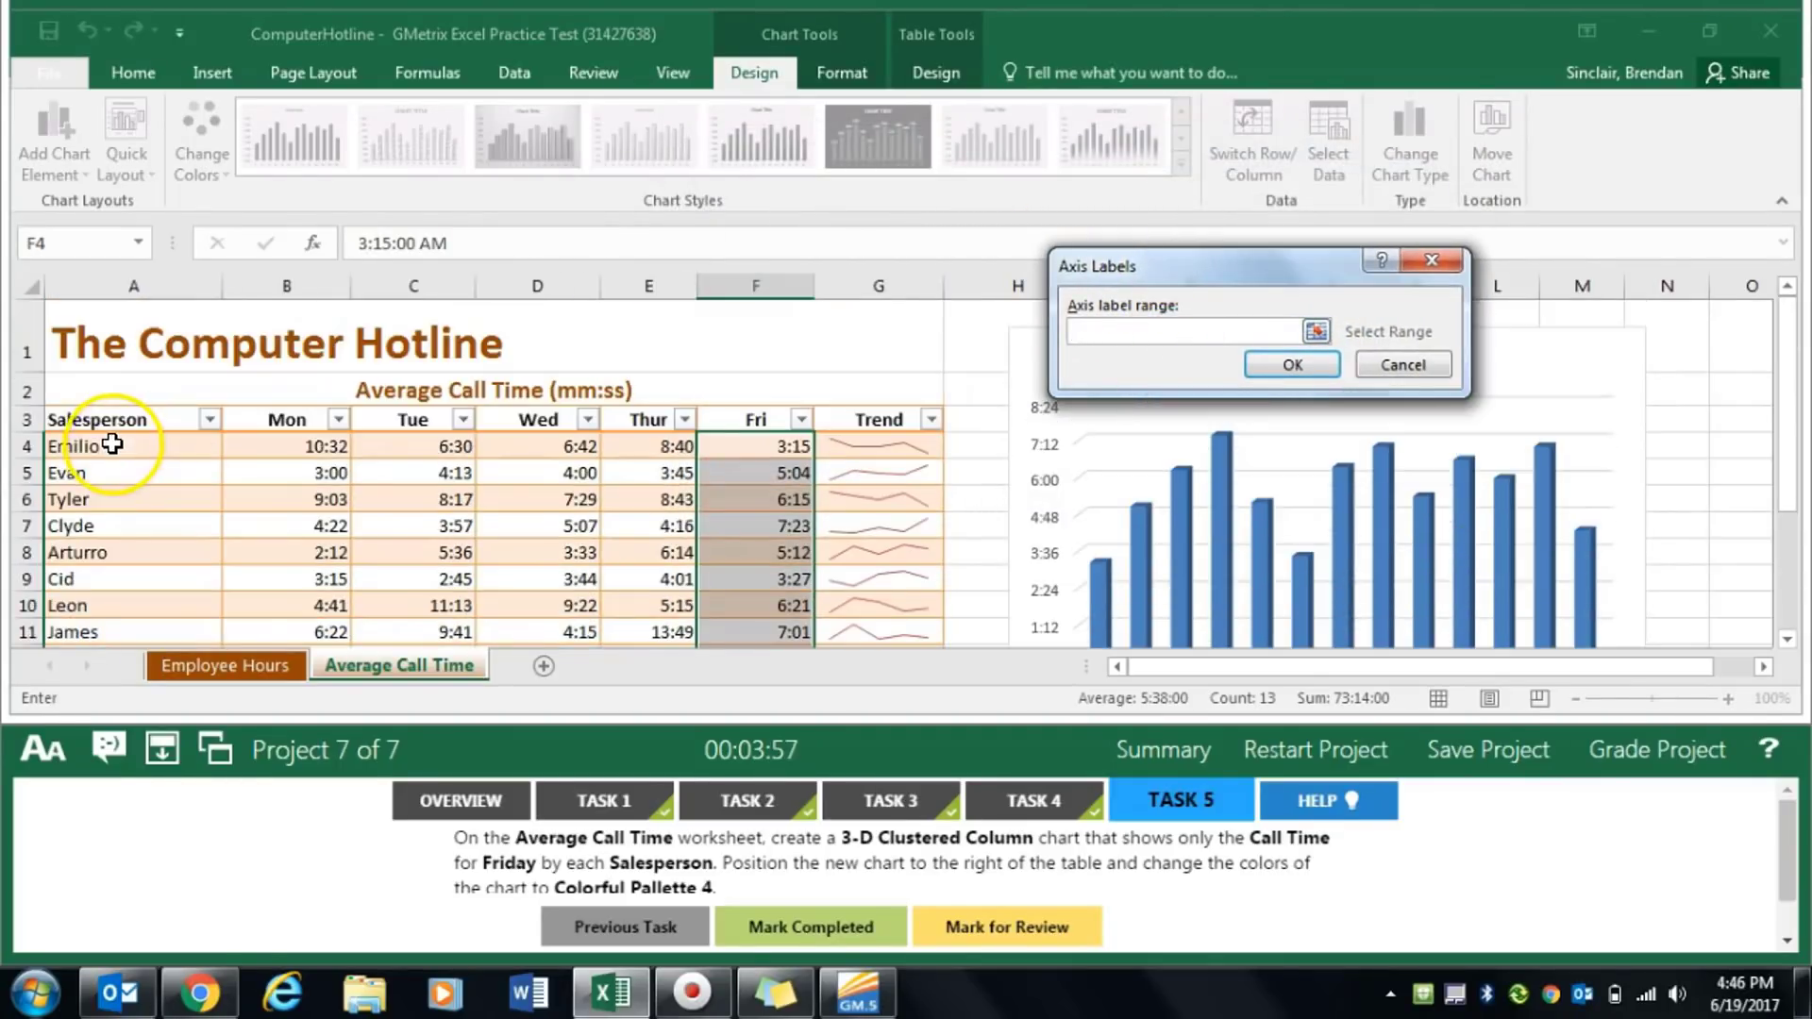
pyautogui.click(116, 454)
pyautogui.moveTo(116, 454); pyautogui.dragTo(138, 601)
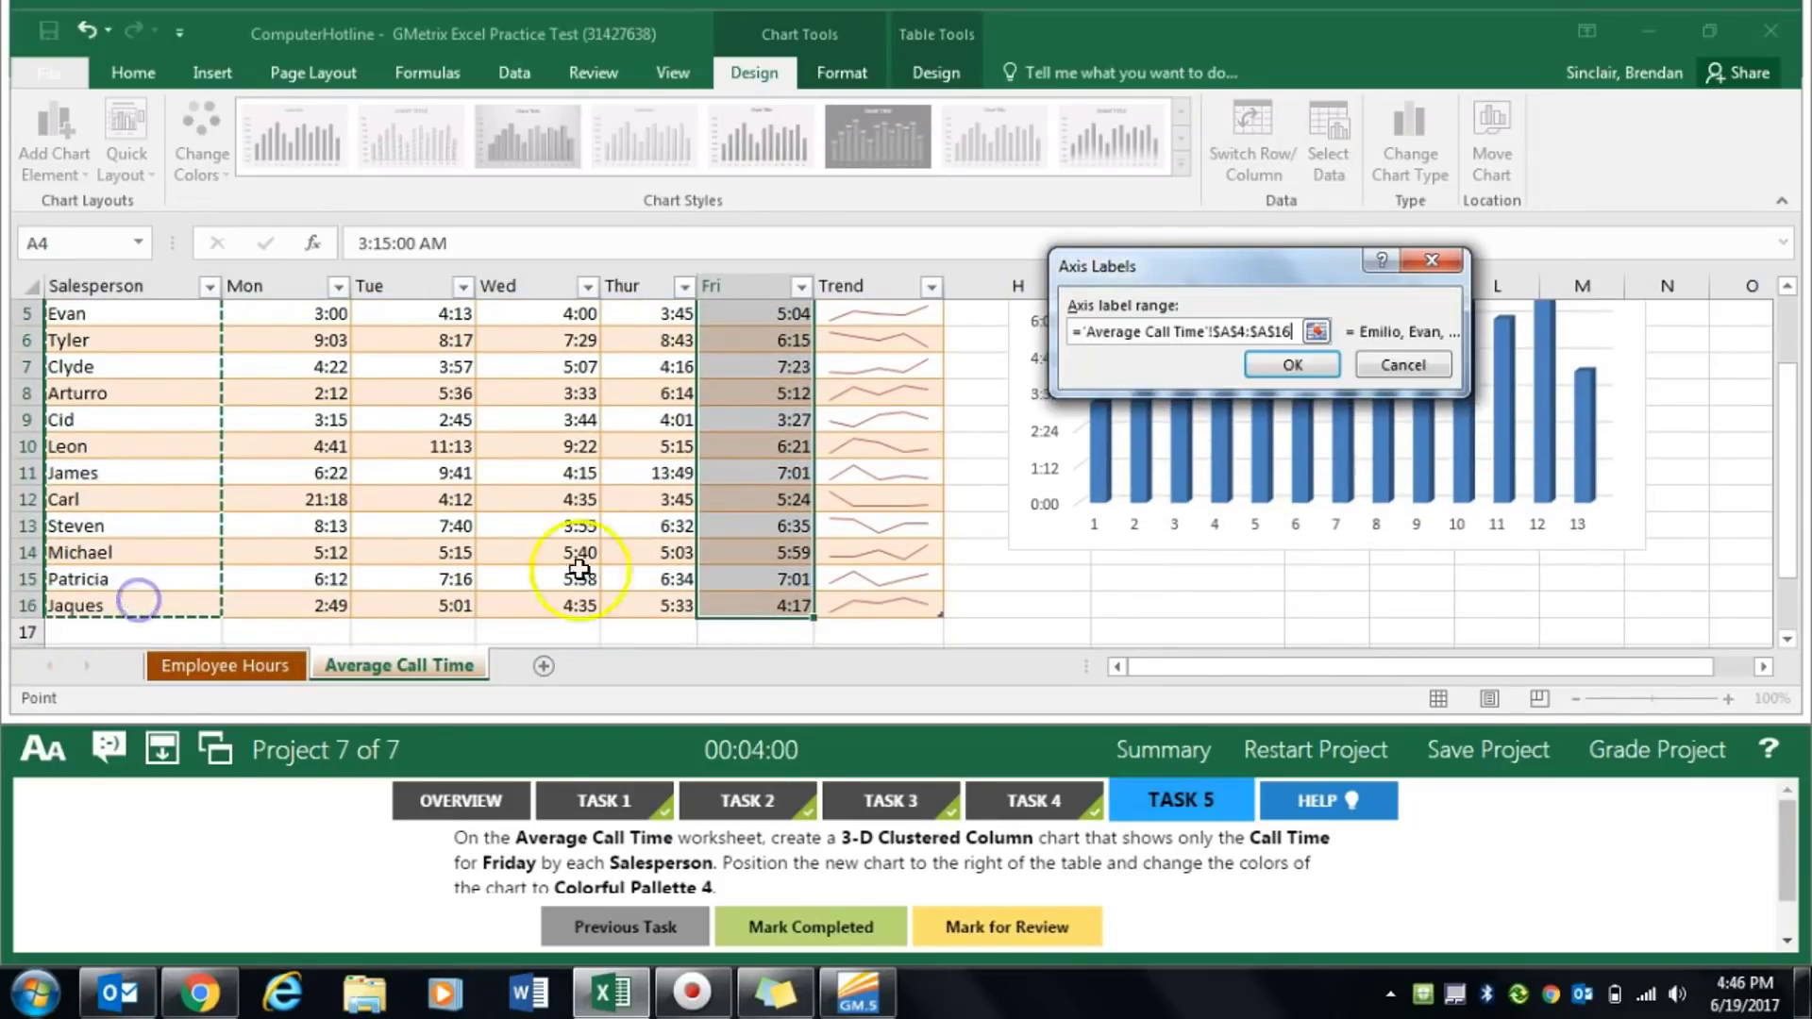
pyautogui.click(1295, 364)
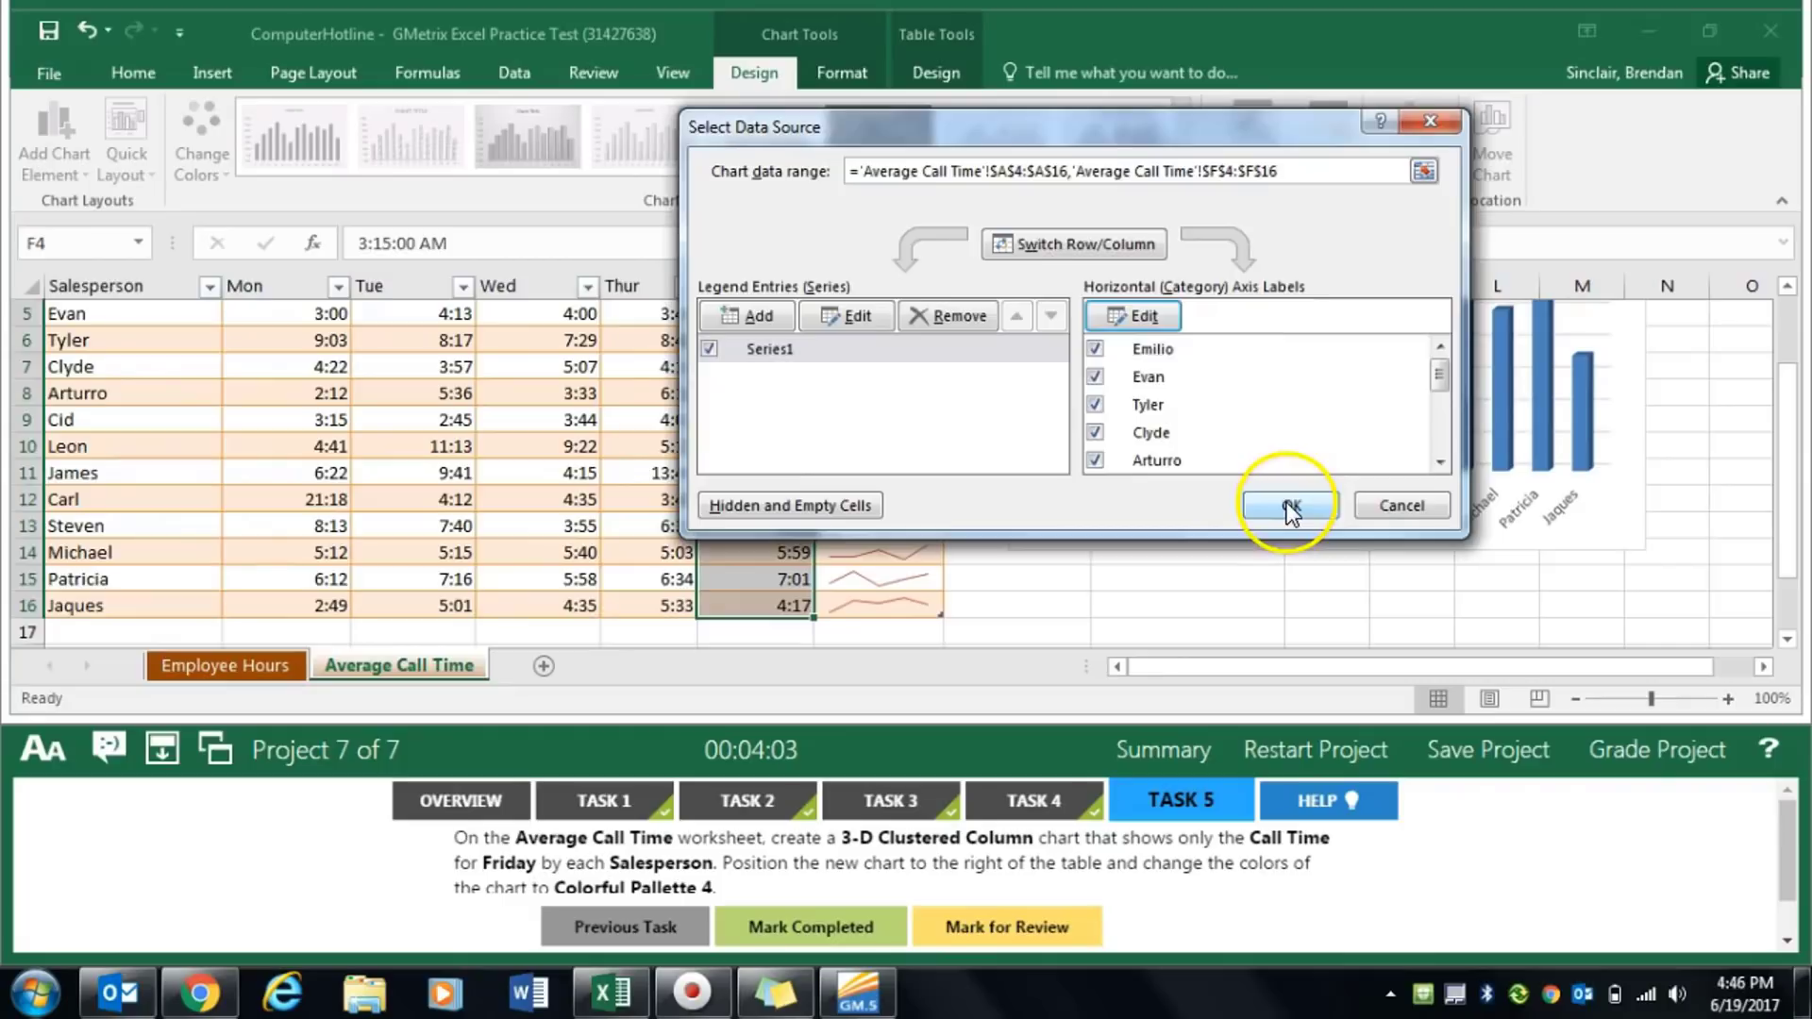
pyautogui.click(1290, 506)
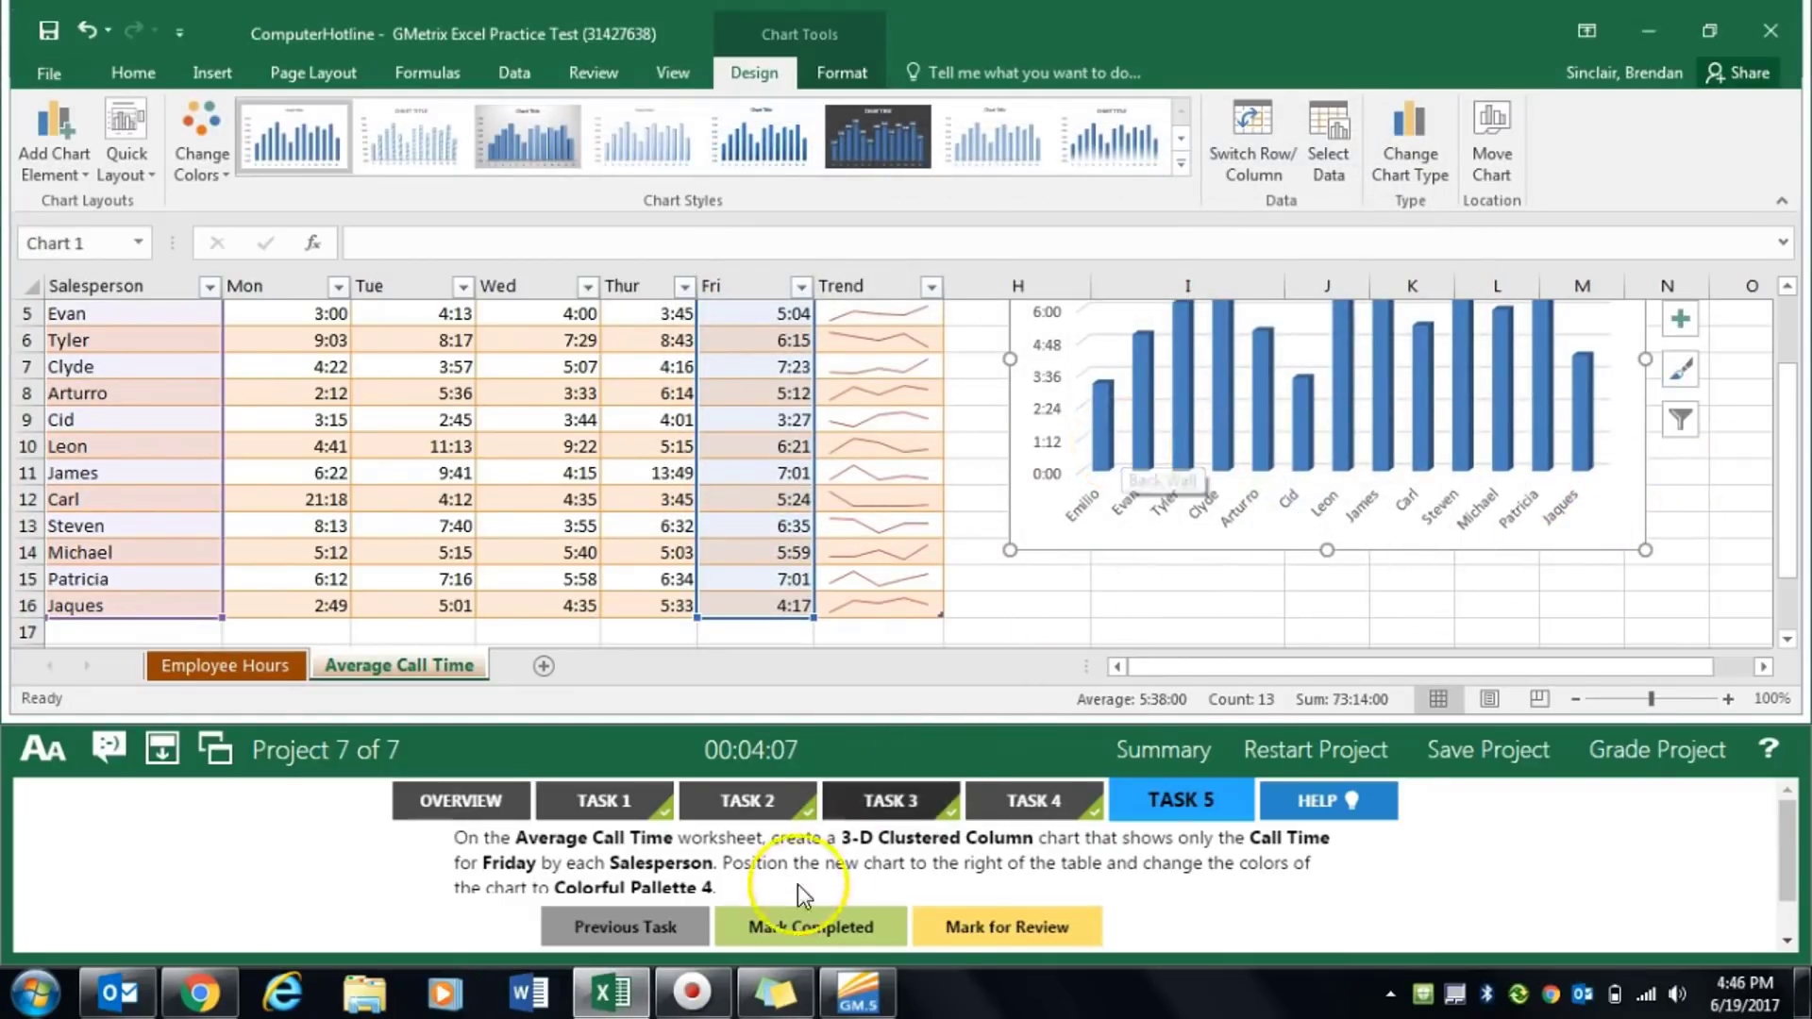
pyautogui.click(769, 927)
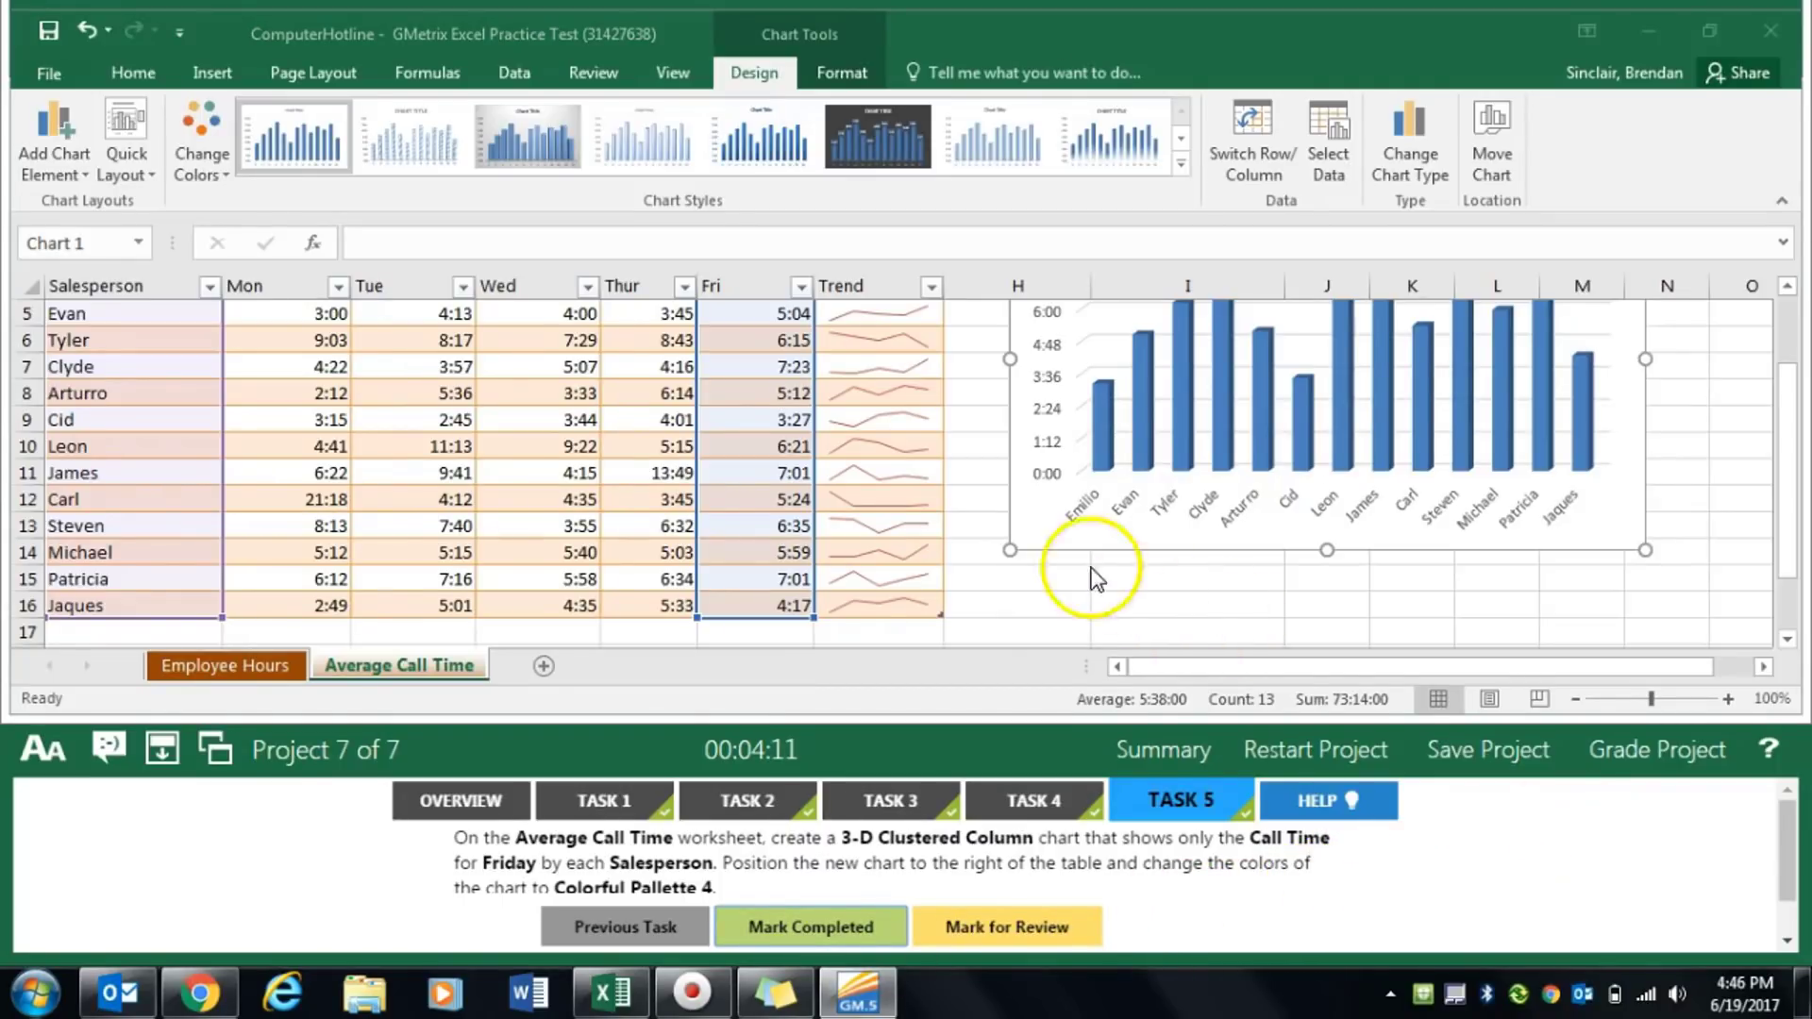
# Change the colors of the Friday call time chart to the fourth Colorful palette, as Task 5 requires
pyautogui.click(1043, 534)
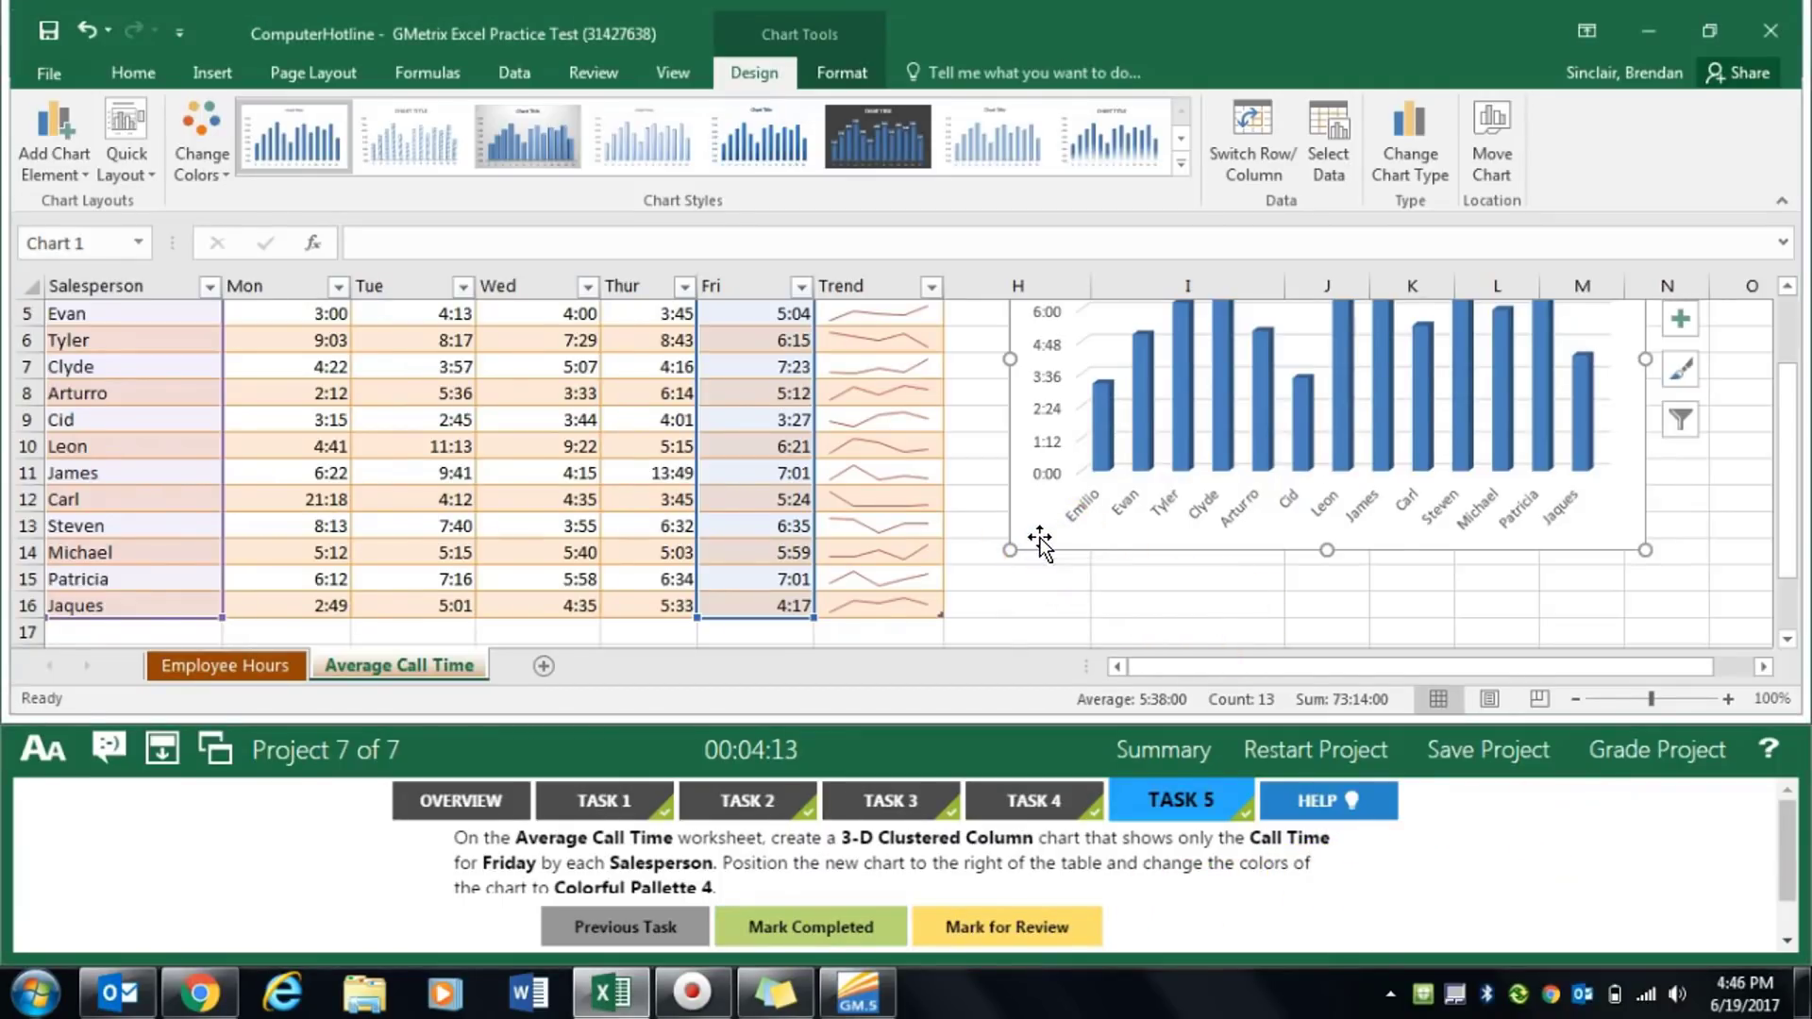
pyautogui.click(576, 882)
pyautogui.scroll(-1, 604, 881)
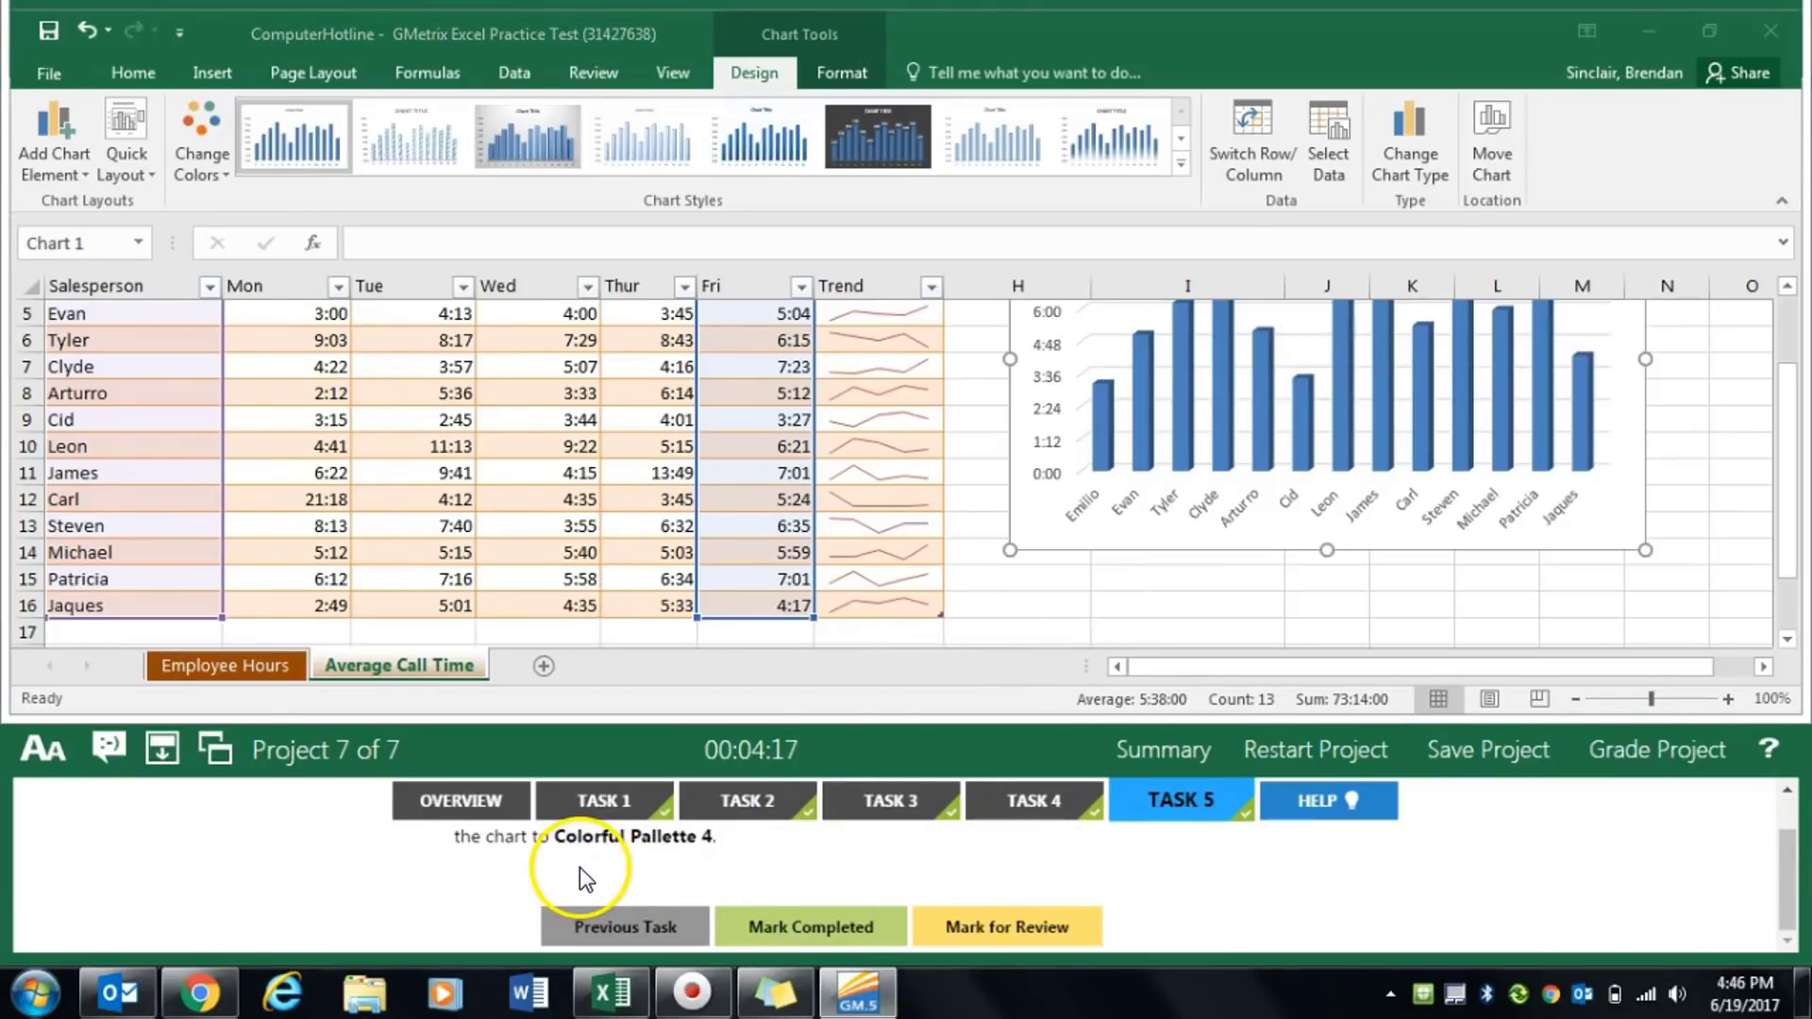
pyautogui.click(1114, 552)
pyautogui.click(758, 85)
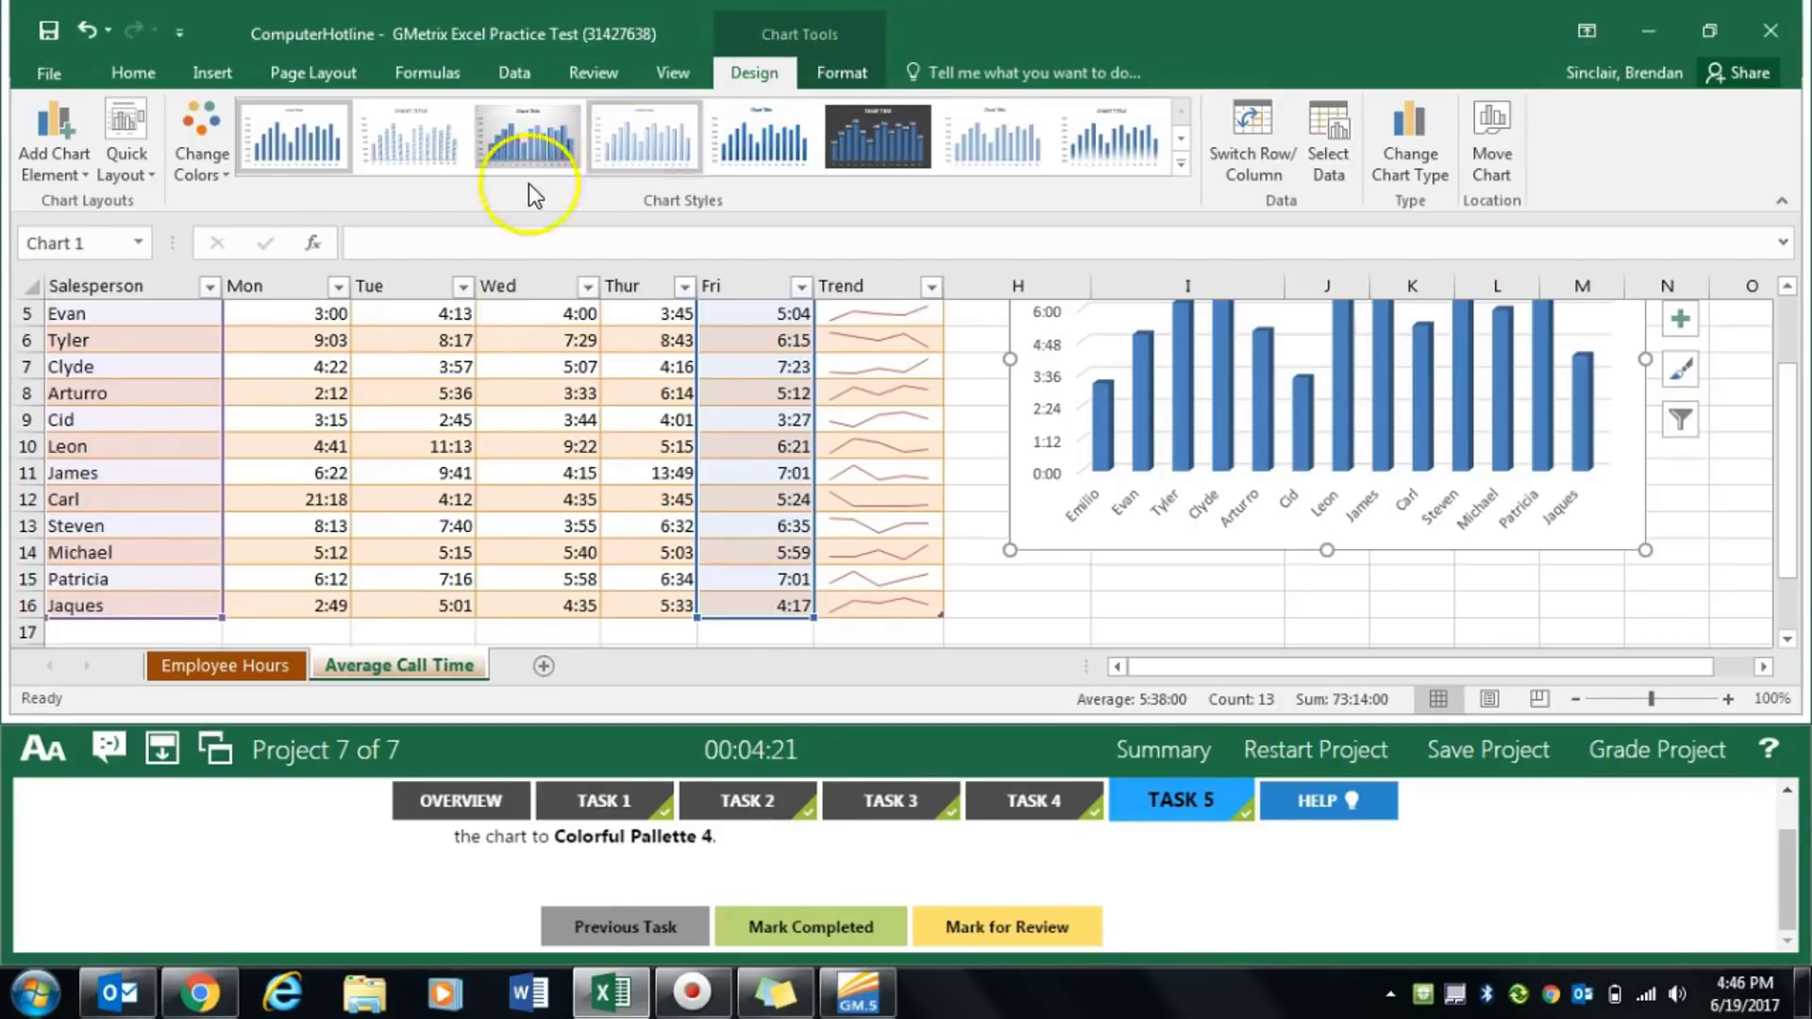
pyautogui.click(223, 177)
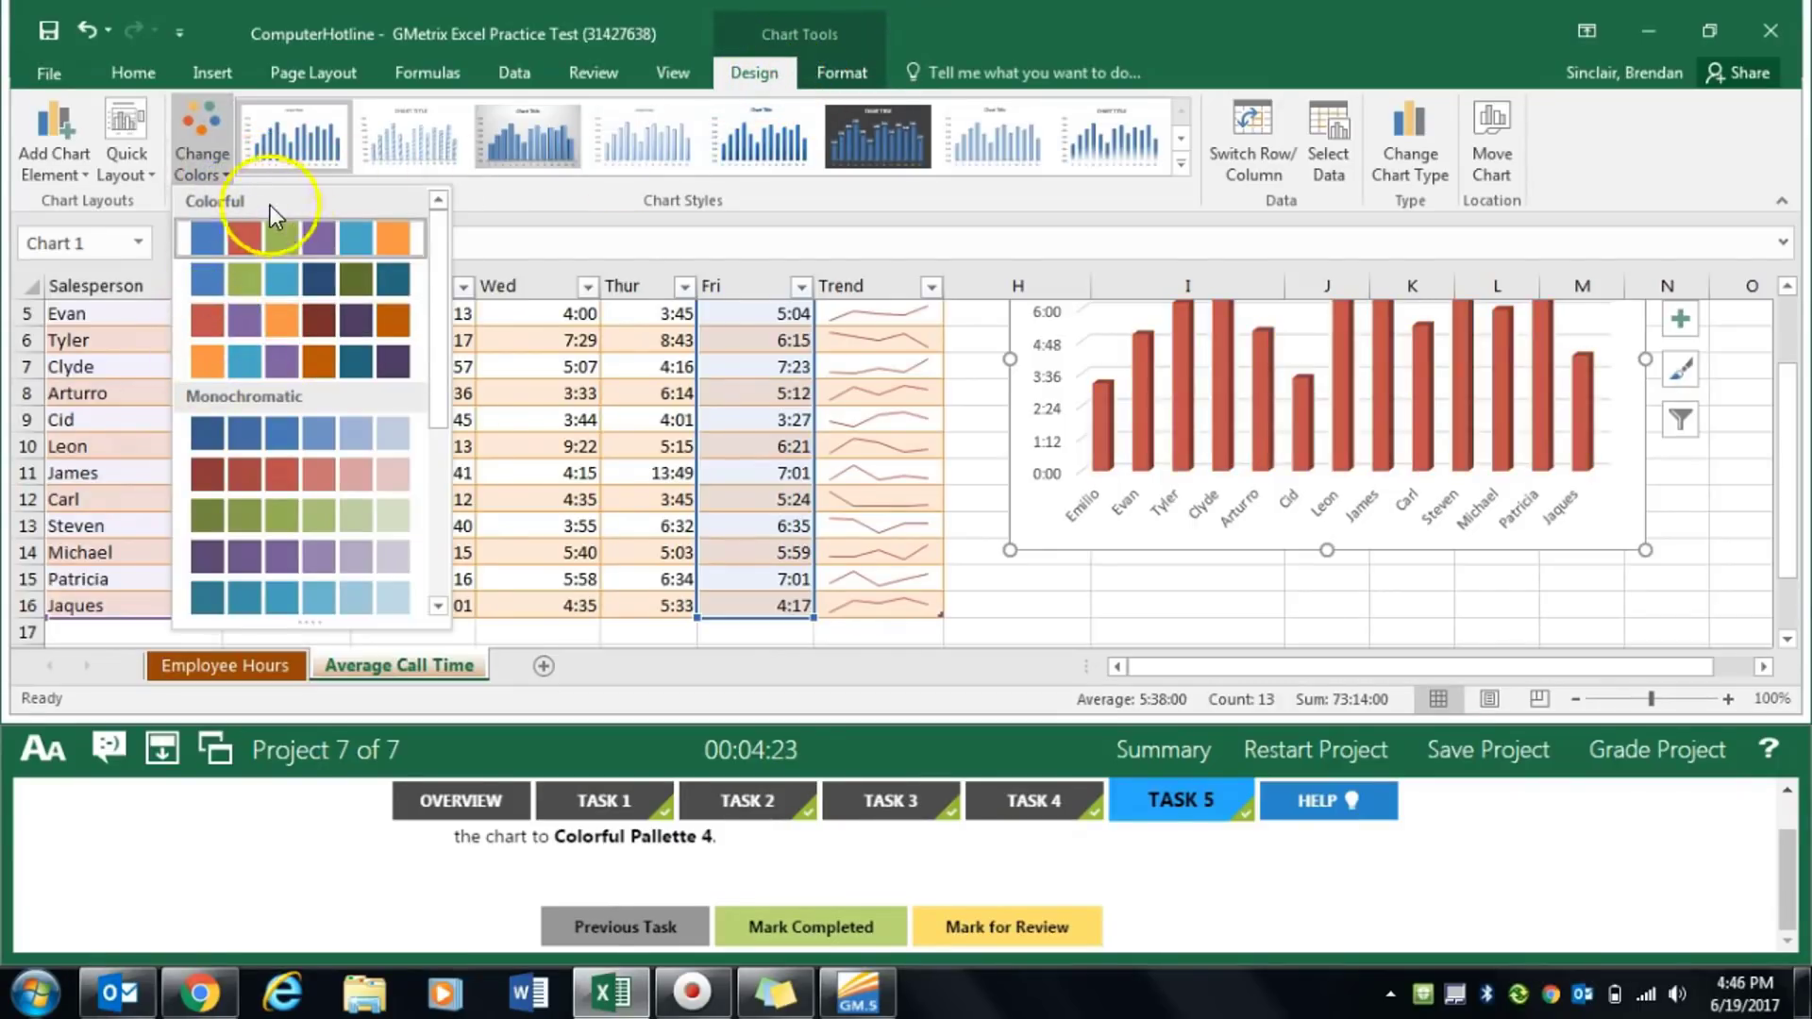
pyautogui.click(253, 364)
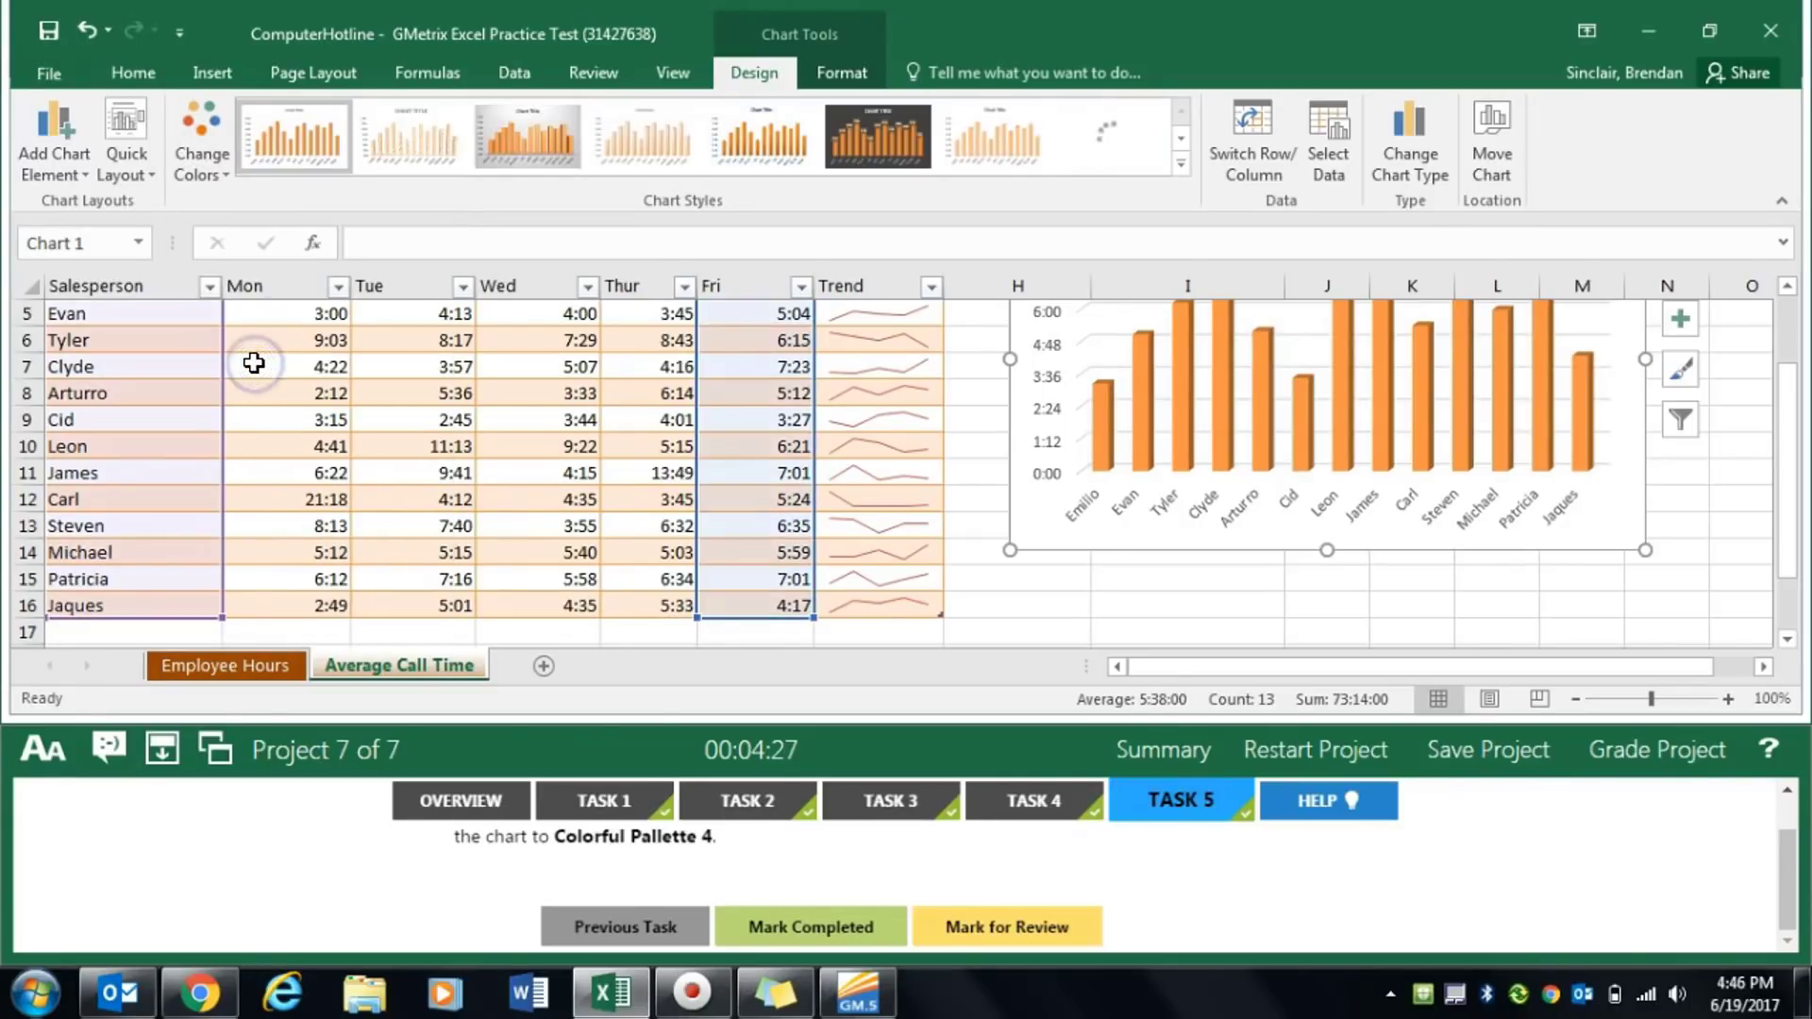